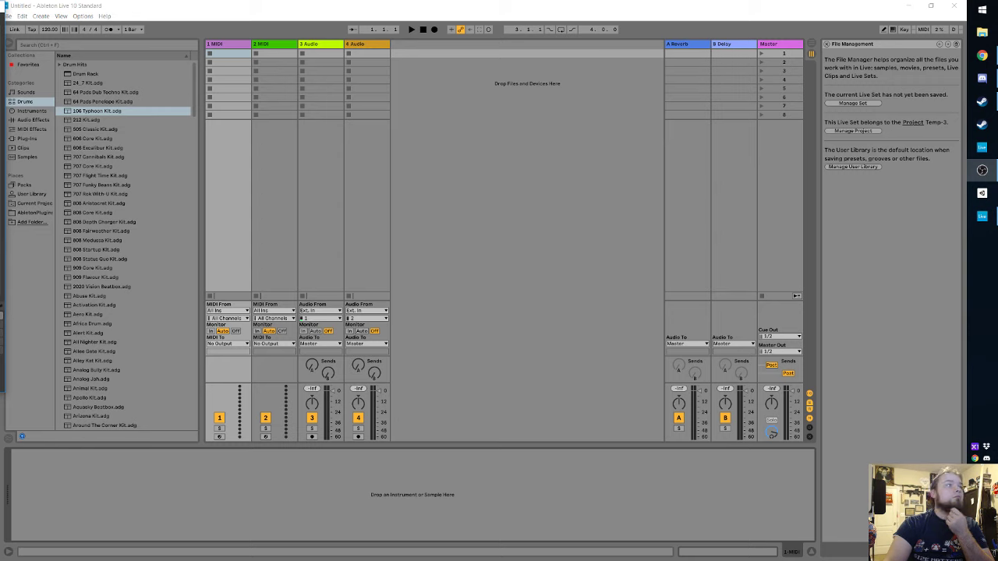
{"action": "key", "text": "alt+Tab"}
{"action": "key", "text": "alt+Tab"}
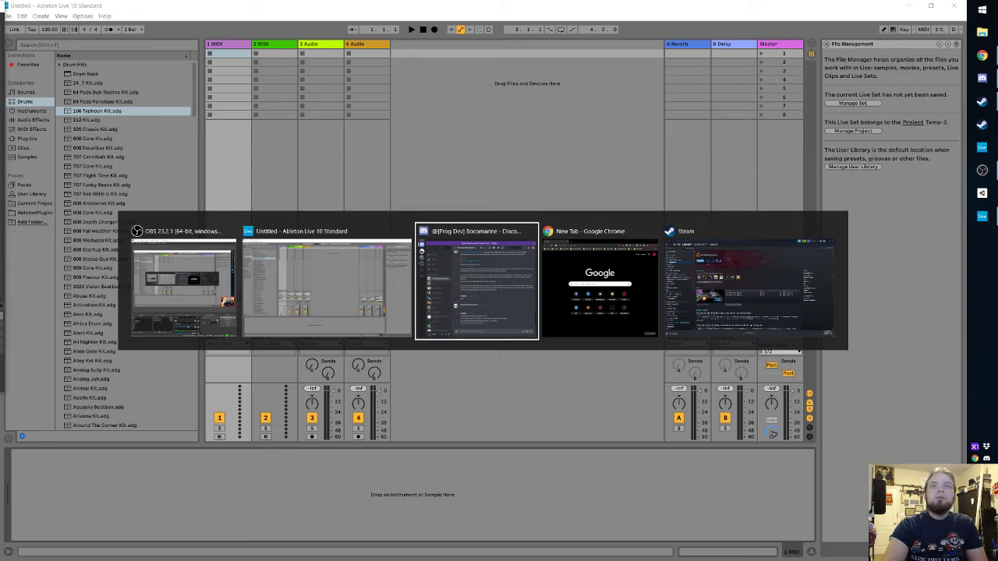
{"action": "key", "text": "alt+shift+Tab"}
{"action": "key", "text": "alt+Tab"}
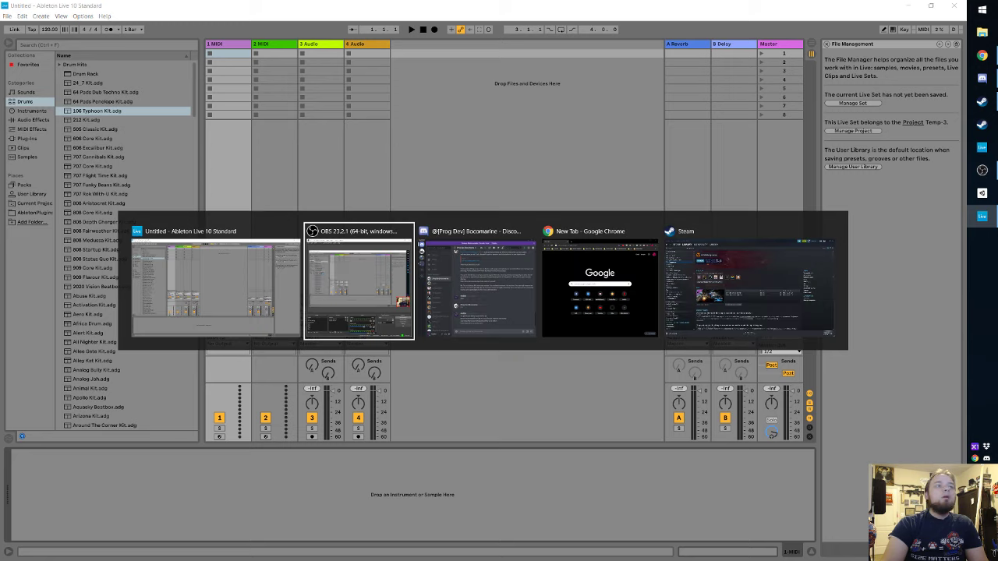
{"action": "key", "text": "alt+Tab"}
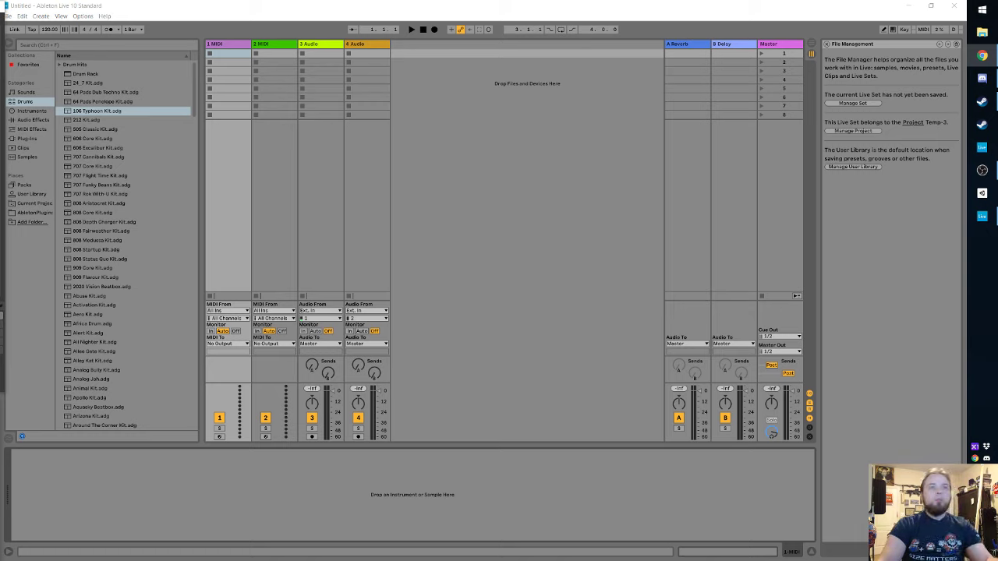
Step: Adjust the system playback volume, muting it and raising it again
{"action": "key", "text": "XF86AudioLowerVolume"}
{"action": "key", "text": "XF86AudioLowerVolume"}
{"action": "key", "text": "XF86AudioLowerVolume"}
{"action": "key", "text": "XF86AudioLowerVolume"}
{"action": "key", "text": "XF86AudioLowerVolume"}
{"action": "key", "text": "XF86AudioLowerVolume"}
{"action": "key", "text": "XF86AudioLowerVolume"}
{"action": "key", "text": "XF86AudioLowerVolume"}
{"action": "key", "text": "XF86AudioLowerVolume"}
{"action": "key", "text": "XF86AudioLowerVolume"}
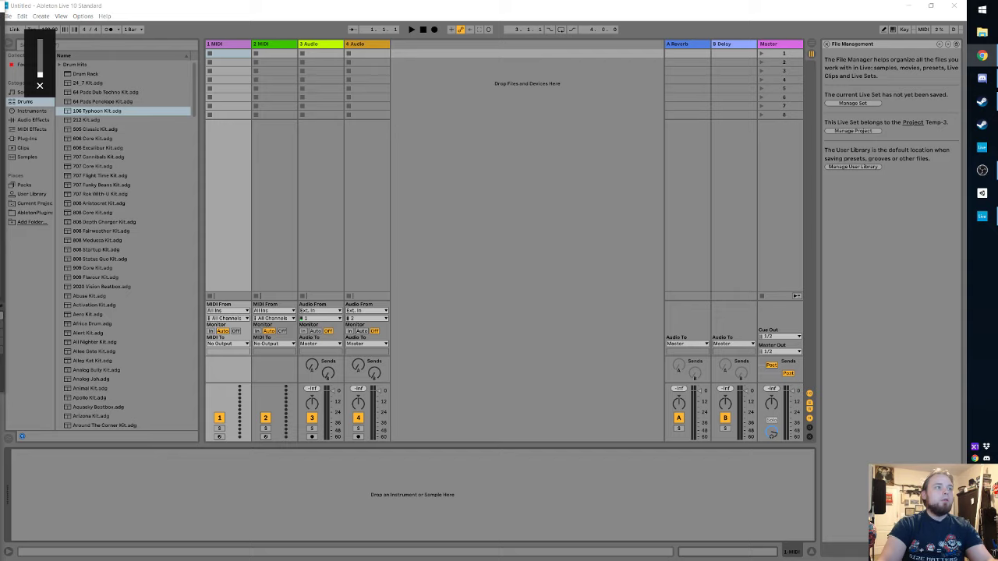
{"action": "key", "text": "XF86AudioRaiseVolume"}
{"action": "key", "text": "XF86AudioRaiseVolume"}
{"action": "key", "text": "XF86AudioRaiseVolume"}
{"action": "key", "text": "XF86AudioRaiseVolume"}
{"action": "key", "text": "XF86AudioRaiseVolume"}
{"action": "key", "text": "XF86AudioRaiseVolume"}
{"action": "key", "text": "XF86AudioRaiseVolume"}
{"action": "key", "text": "XF86AudioRaiseVolume"}
{"action": "key", "text": "XF86AudioRaiseVolume"}
{"action": "key", "text": "XF86AudioRaiseVolume"}
{"action": "key", "text": "XF86AudioRaiseVolume"}
{"action": "key", "text": "XF86AudioRaiseVolume"}
{"action": "key", "text": "XF86AudioRaiseVolume"}
{"action": "key", "text": "XF86AudioRaiseVolume"}
{"action": "key", "text": "XF86AudioRaiseVolume"}
{"action": "key", "text": "XF86AudioRaiseVolume"}
{"action": "key", "text": "XF86AudioRaiseVolume"}
{"action": "key", "text": "XF86AudioRaiseVolume"}
{"action": "key", "text": "XF86AudioRaiseVolume"}
{"action": "key", "text": "XF86AudioRaiseVolume"}
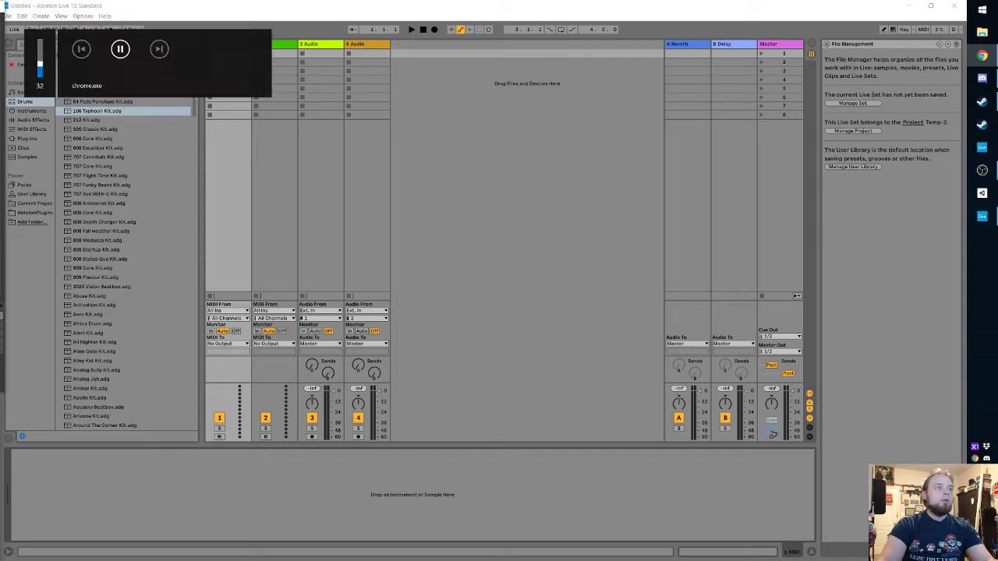
{"action": "key", "text": "XF86AudioLowerVolume"}
{"action": "key", "text": "XF86AudioLowerVolume"}
{"action": "key", "text": "XF86AudioLowerVolume"}
{"action": "key", "text": "XF86AudioLowerVolume"}
{"action": "key", "text": "XF86AudioLowerVolume"}
{"action": "key", "text": "XF86AudioLowerVolume"}
{"action": "key", "text": "XF86AudioLowerVolume"}
{"action": "key", "text": "XF86AudioLowerVolume"}
{"action": "key", "text": "XF86AudioLowerVolume"}
{"action": "key", "text": "XF86AudioLowerVolume"}
{"action": "key", "text": "XF86AudioLowerVolume"}
{"action": "key", "text": "XF86AudioLowerVolume"}
{"action": "key", "text": "XF86AudioLowerVolume"}
{"action": "key", "text": "XF86AudioLowerVolume"}
{"action": "key", "text": "XF86AudioLowerVolume"}
{"action": "key", "text": "XF86AudioLowerVolume"}
{"action": "key", "text": "XF86AudioLowerVolume"}
{"action": "key", "text": "XF86AudioLowerVolume"}
{"action": "key", "text": "XF86AudioRaiseVolume"}
{"action": "key", "text": "XF86AudioRaiseVolume"}
{"action": "key", "text": "XF86AudioRaiseVolume"}
{"action": "key", "text": "XF86AudioRaiseVolume"}
{"action": "key", "text": "XF86AudioRaiseVolume"}
{"action": "key", "text": "XF86AudioRaiseVolume"}
{"action": "key", "text": "XF86AudioRaiseVolume"}
{"action": "key", "text": "XF86AudioRaiseVolume"}
{"action": "key", "text": "XF86AudioRaiseVolume"}
{"action": "key", "text": "XF86AudioRaiseVolume"}
{"action": "key", "text": "XF86AudioRaiseVolume"}
{"action": "key", "text": "XF86AudioRaiseVolume"}
{"action": "key", "text": "XF86AudioRaiseVolume"}
{"action": "key", "text": "XF86AudioRaiseVolume"}
{"action": "key", "text": "XF86AudioRaiseVolume"}
{"action": "key", "text": "XF86AudioRaiseVolume"}
{"action": "key", "text": "XF86AudioRaiseVolume"}
{"action": "key", "text": "XF86AudioRaiseVolume"}
{"action": "key", "text": "XF86AudioRaiseVolume"}
{"action": "key", "text": "XF86AudioRaiseVolume"}
{"action": "key", "text": "XF86AudioRaiseVolume"}
{"action": "key", "text": "XF86AudioRaiseVolume"}
{"action": "key", "text": "XF86AudioLowerVolume"}
{"action": "key", "text": "XF86AudioLowerVolume"}
{"action": "key", "text": "XF86AudioLowerVolume"}
{"action": "key", "text": "XF86AudioLowerVolume"}
{"action": "key", "text": "XF86AudioLowerVolume"}
{"action": "key", "text": "XF86AudioLowerVolume"}
{"action": "key", "text": "XF86AudioLowerVolume"}
{"action": "key", "text": "XF86AudioLowerVolume"}
{"action": "key", "text": "XF86AudioLowerVolume"}
{"action": "key", "text": "XF86AudioLowerVolume"}
{"action": "key", "text": "XF86AudioLowerVolume"}
{"action": "key", "text": "XF86AudioLowerVolume"}
{"action": "key", "text": "XF86AudioLowerVolume"}
{"action": "key", "text": "XF86AudioLowerVolume"}
{"action": "key", "text": "XF86AudioLowerVolume"}
{"action": "key", "text": "XF86AudioLowerVolume"}
{"action": "key", "text": "XF86AudioLowerVolume"}
{"action": "key", "text": "XF86AudioLowerVolume"}
{"action": "key", "text": "XF86AudioLowerVolume"}
{"action": "key", "text": "XF86AudioLowerVolume"}
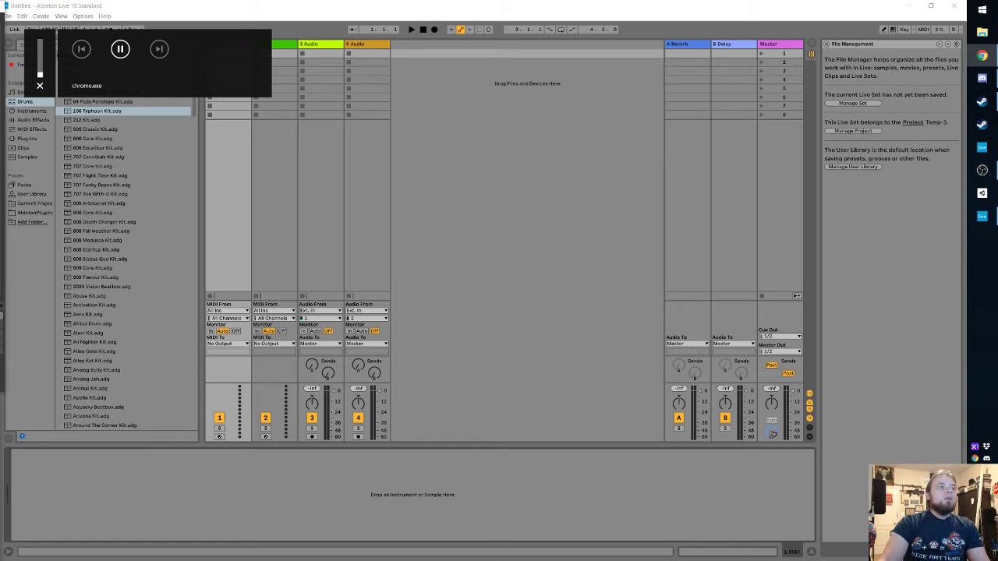
{"action": "key", "text": "XF86AudioRaiseVolume"}
{"action": "key", "text": "XF86AudioRaiseVolume"}
{"action": "key", "text": "XF86AudioRaiseVolume"}
{"action": "key", "text": "XF86AudioRaiseVolume"}
{"action": "key", "text": "XF86AudioRaiseVolume"}
{"action": "key", "text": "XF86AudioRaiseVolume"}
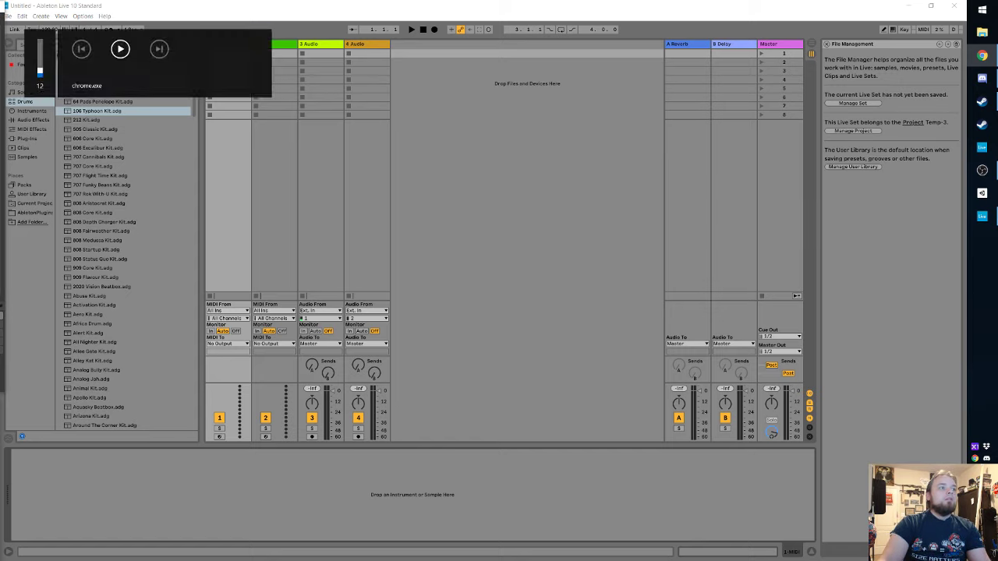
{"action": "key", "text": "XF86AudioRaiseVolume"}
{"action": "key", "text": "XF86AudioRaiseVolume"}
{"action": "key", "text": "XF86AudioRaiseVolume"}
{"action": "key", "text": "XF86AudioRaiseVolume"}
{"action": "key", "text": "XF86AudioRaiseVolume"}
{"action": "key", "text": "XF86AudioRaiseVolume"}
{"action": "key", "text": "XF86AudioRaiseVolume"}
{"action": "key", "text": "XF86AudioRaiseVolume"}
{"action": "key", "text": "XF86AudioRaiseVolume"}
{"action": "key", "text": "XF86AudioRaiseVolume"}
{"action": "key", "text": "XF86AudioRaiseVolume"}
{"action": "key", "text": "XF86AudioRaiseVolume"}
{"action": "key", "text": "XF86AudioRaiseVolume"}
{"action": "key", "text": "XF86AudioRaiseVolume"}
{"action": "key", "text": "XF86AudioRaiseVolume"}
{"action": "key", "text": "XF86AudioRaiseVolume"}
{"action": "key", "text": "XF86AudioRaiseVolume"}
{"action": "key", "text": "XF86AudioRaiseVolume"}
{"action": "key", "text": "XF86AudioRaiseVolume"}
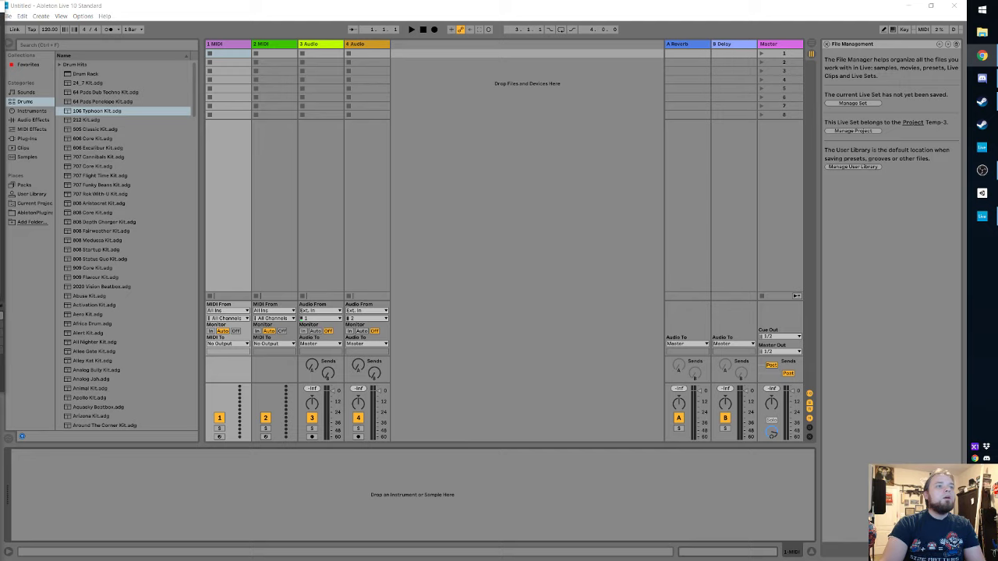
Step: Audition several Bass presets from the Sounds category and load Deep In Dark.adg onto the first MIDI track
{"action": "left_click", "coordinate": [615, 244]}
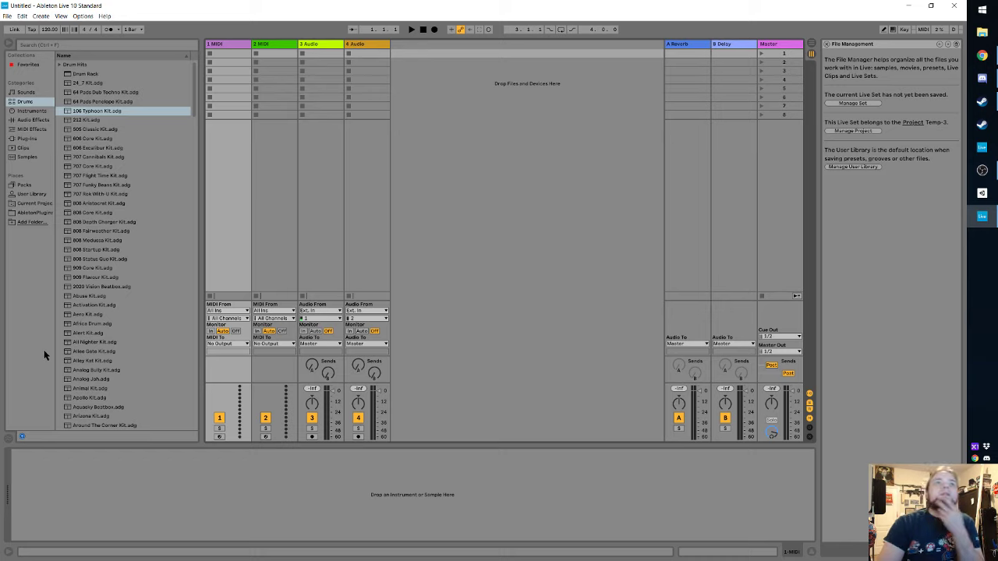
{"action": "left_click", "coordinate": [27, 92]}
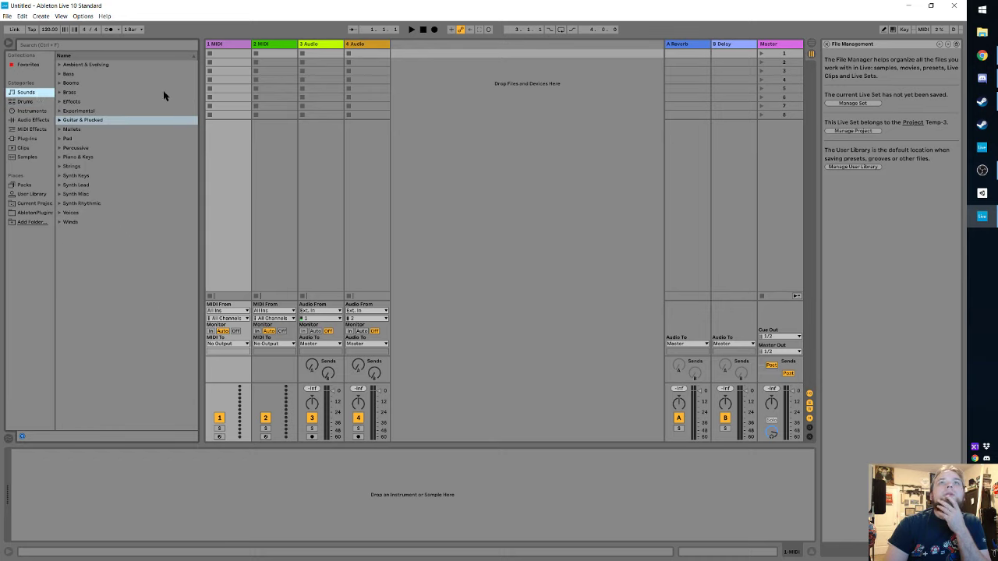
{"action": "left_click", "coordinate": [68, 84]}
{"action": "left_click", "coordinate": [59, 73]}
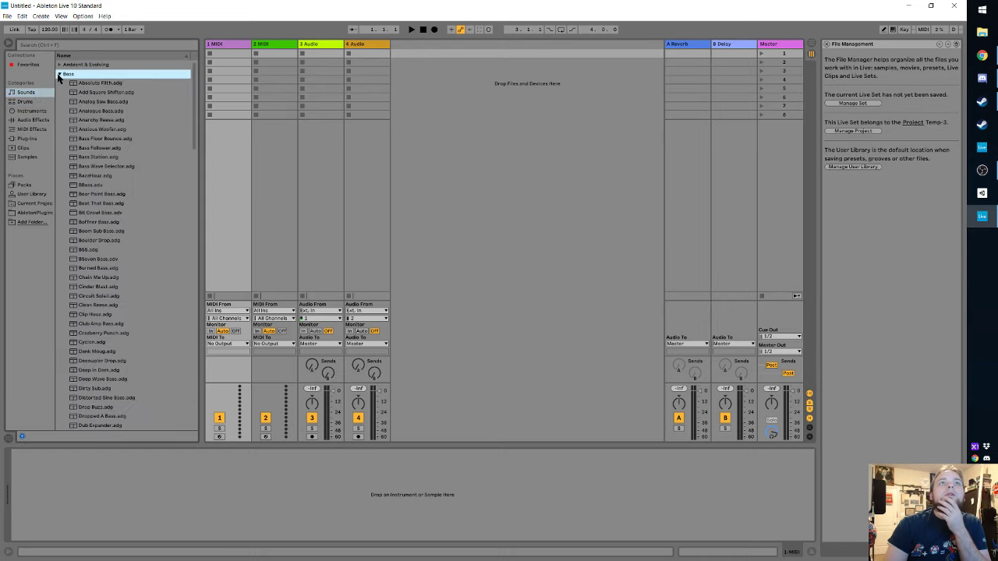
{"action": "left_click", "coordinate": [83, 83]}
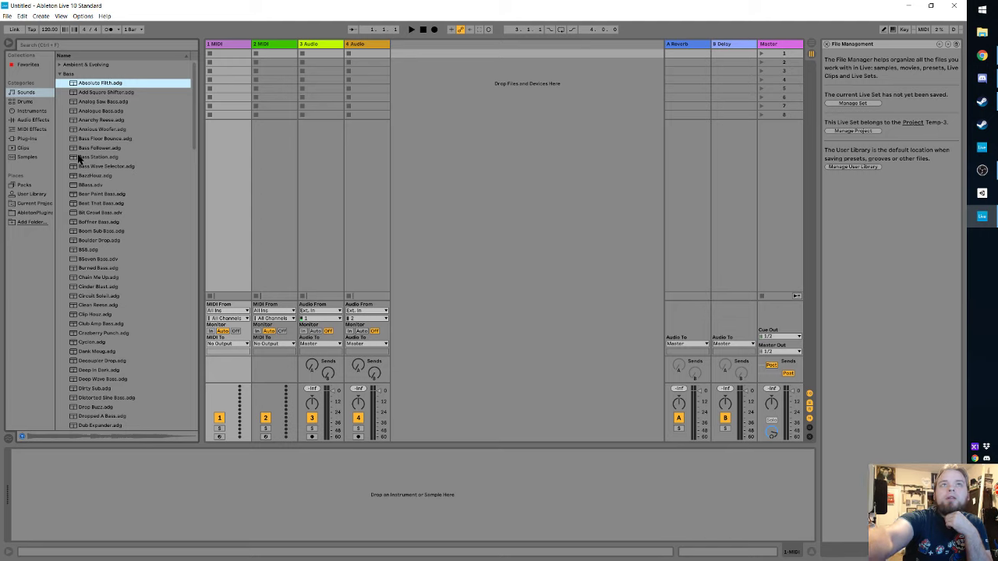
{"action": "left_click", "coordinate": [98, 279]}
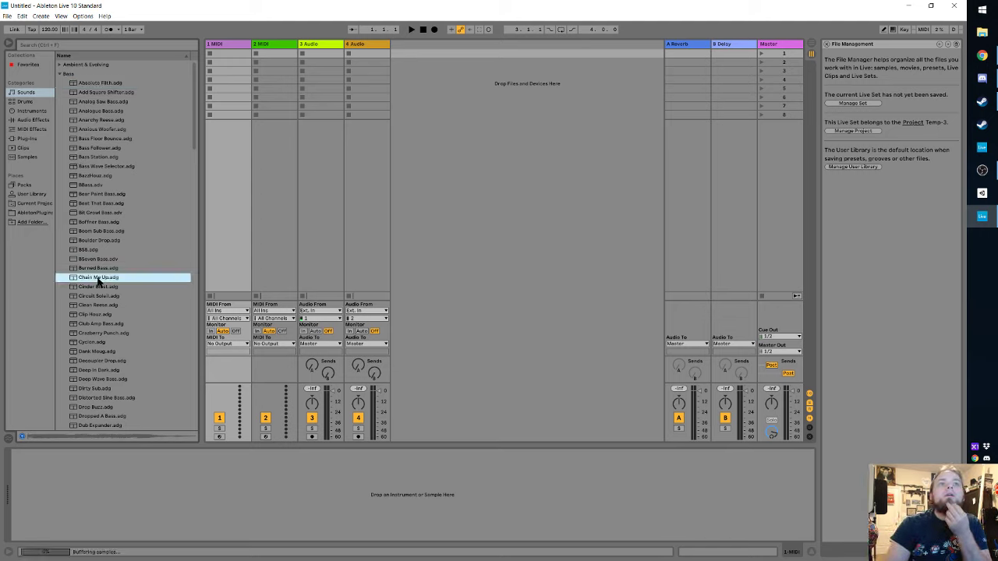
{"action": "left_click", "coordinate": [87, 305]}
{"action": "left_click", "coordinate": [99, 333]}
{"action": "left_click", "coordinate": [92, 370]}
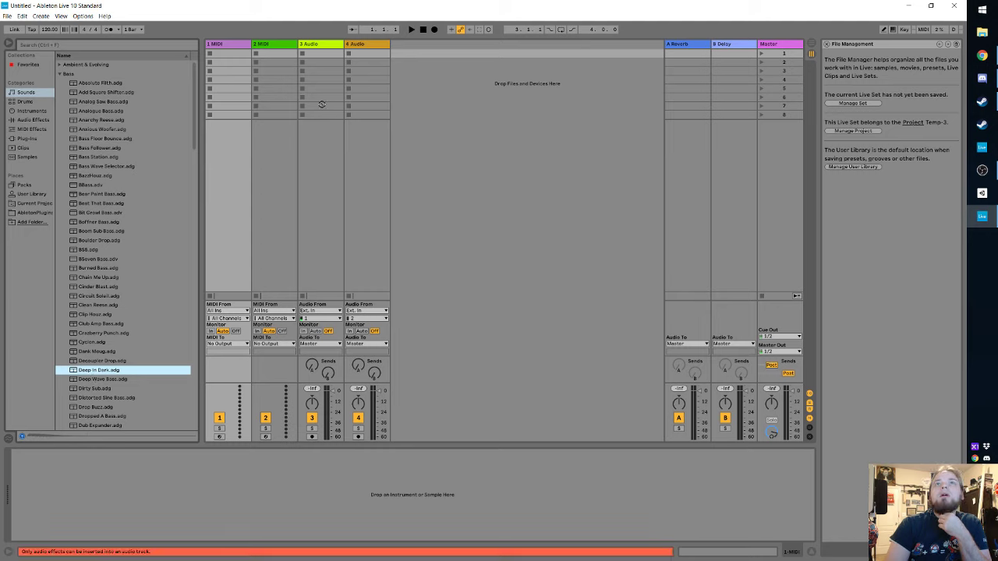
{"action": "left_click_drag", "start_coordinate": [92, 373], "coordinate": [240, 159]}
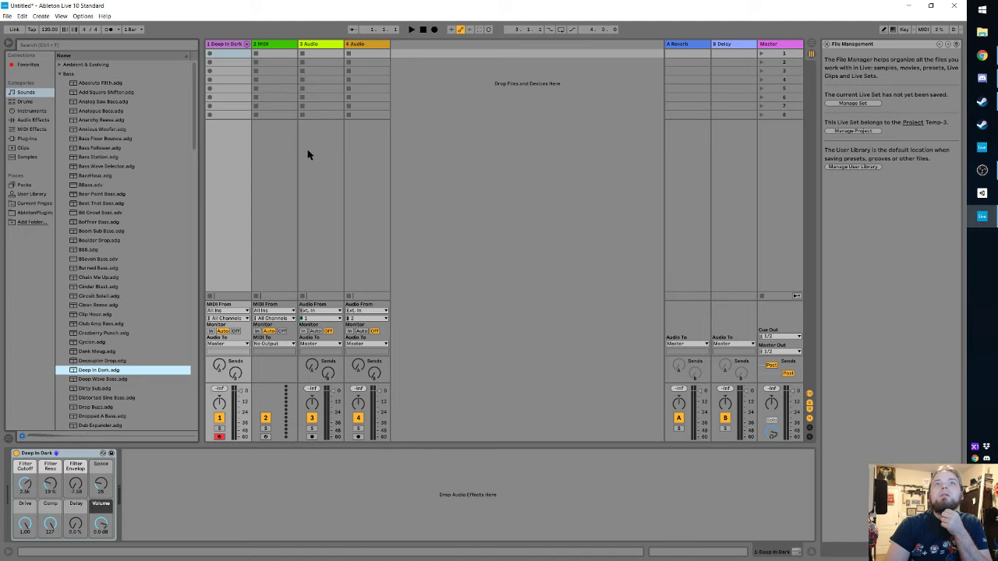
Step: Turn on the metronome while recording a trial clip in the Deep In Dark track's first slot, and delete that clip
{"action": "left_click", "coordinate": [210, 54]}
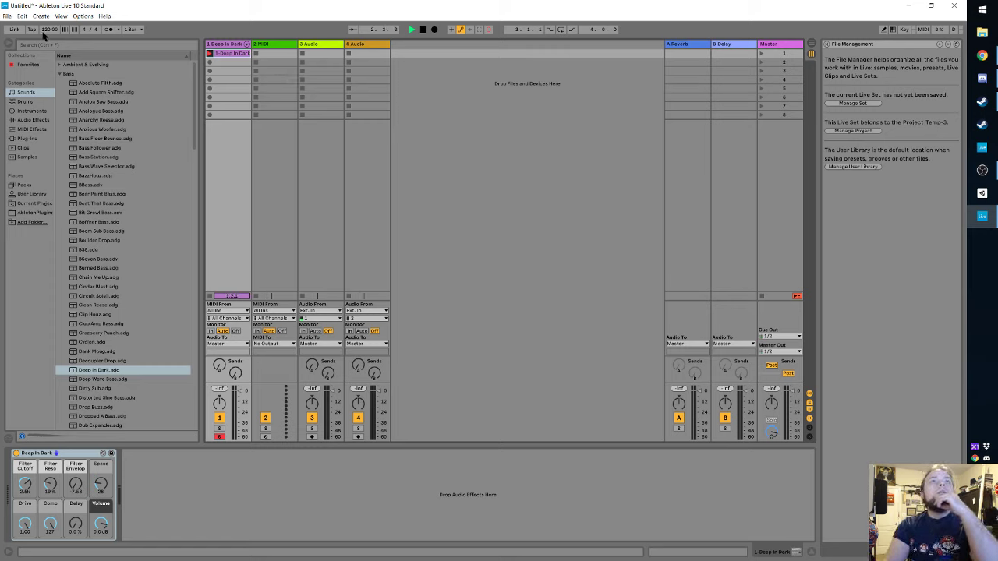
{"action": "left_click", "coordinate": [108, 30]}
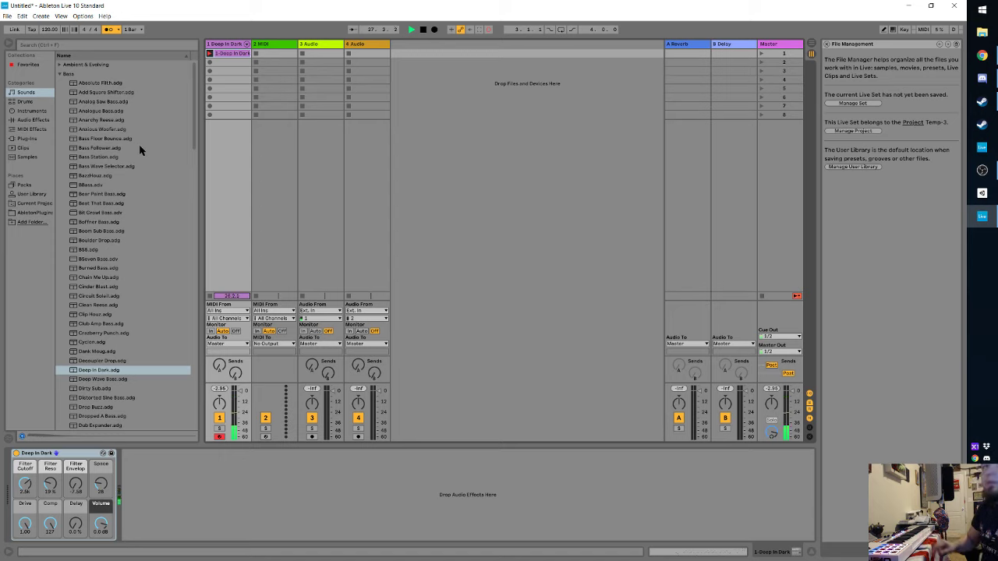
{"action": "key", "text": "space"}
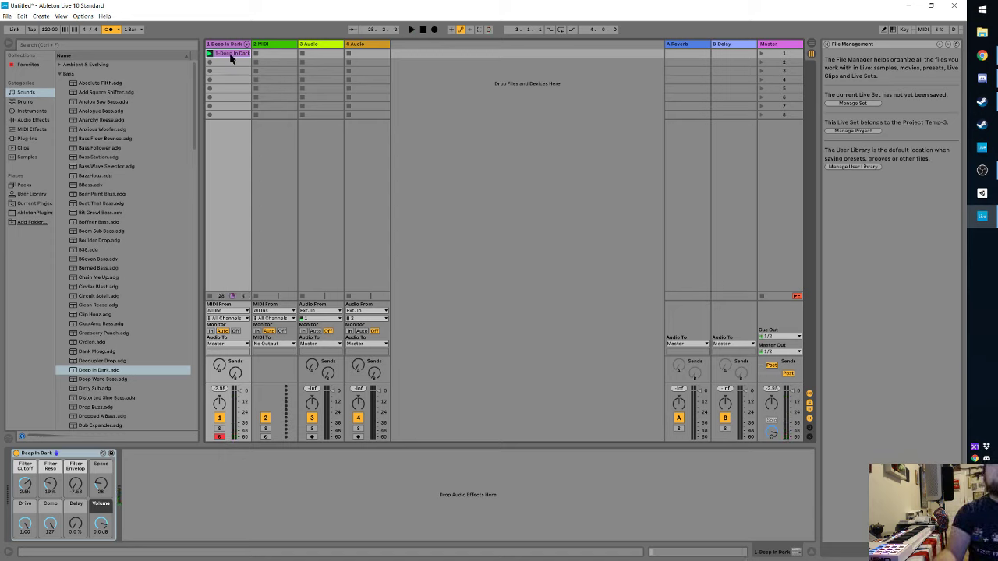
{"action": "key", "text": "Delete"}
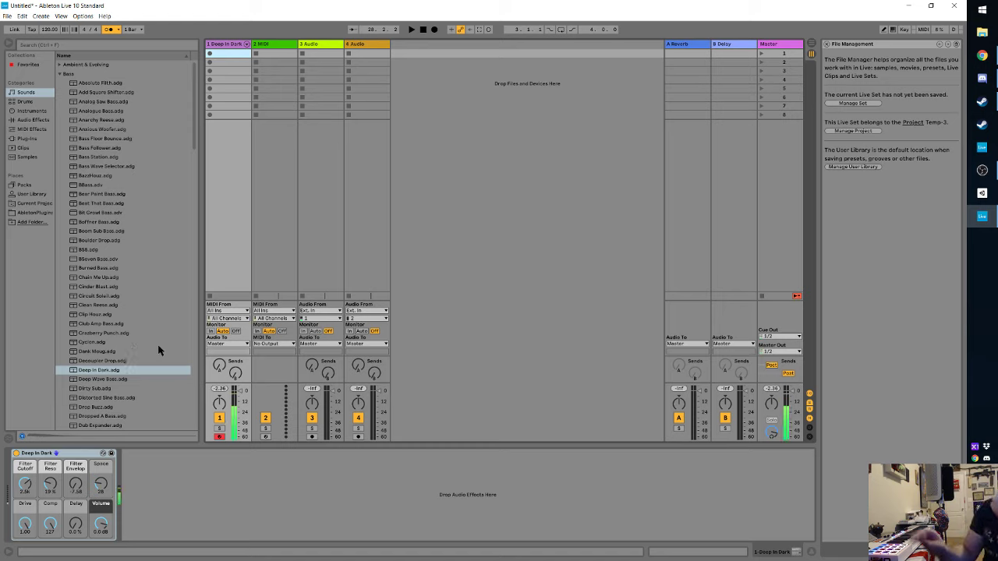
Step: Adjust the Deep In Dark macros: Filter Cutoff 2.0k, Filter Envelop -0.54, Space 73 and a lower Comp
{"action": "left_click_drag", "start_coordinate": [22, 485], "coordinate": [22, 516]}
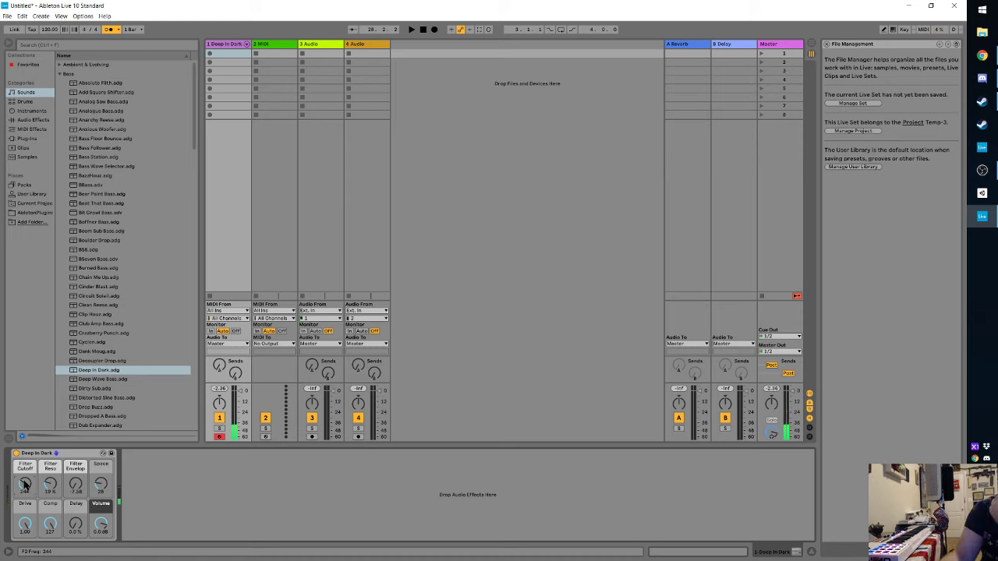
{"action": "left_click_drag", "start_coordinate": [23, 487], "coordinate": [23, 467]}
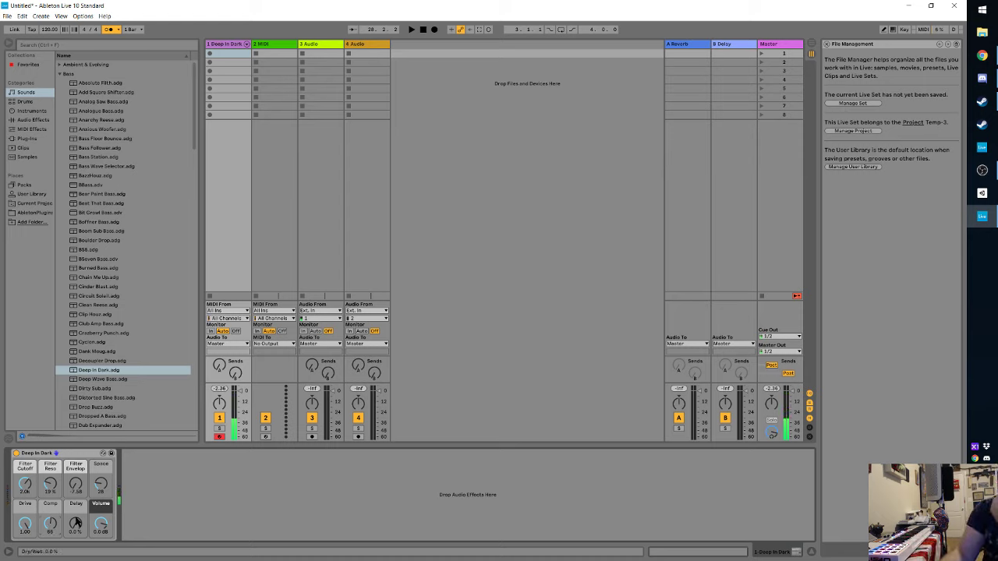
{"action": "left_click_drag", "start_coordinate": [76, 484], "coordinate": [76, 470]}
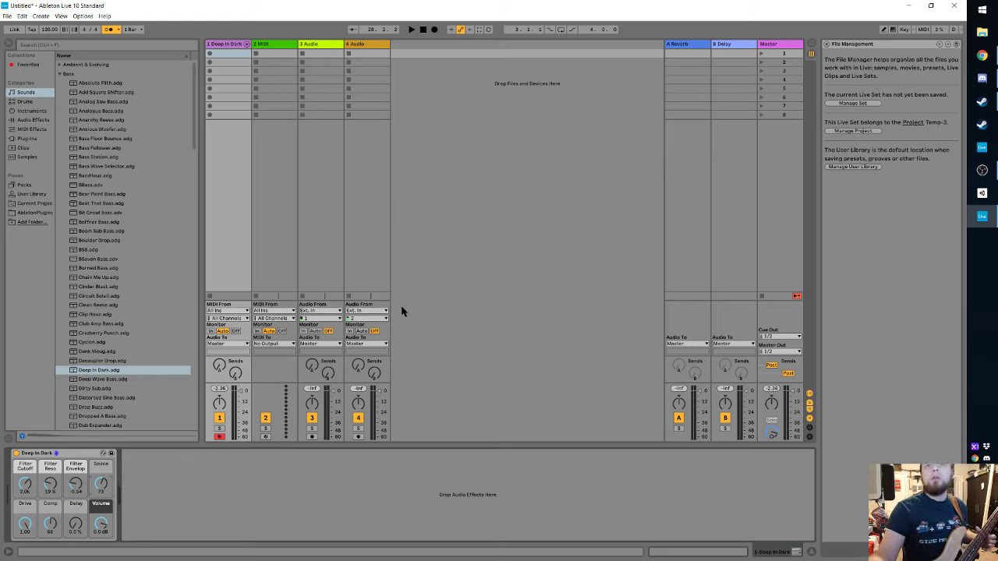
Step: Arm the 4 Audio track to try its input, and return record arming to the Deep In Dark track
{"action": "left_click", "coordinate": [358, 437]}
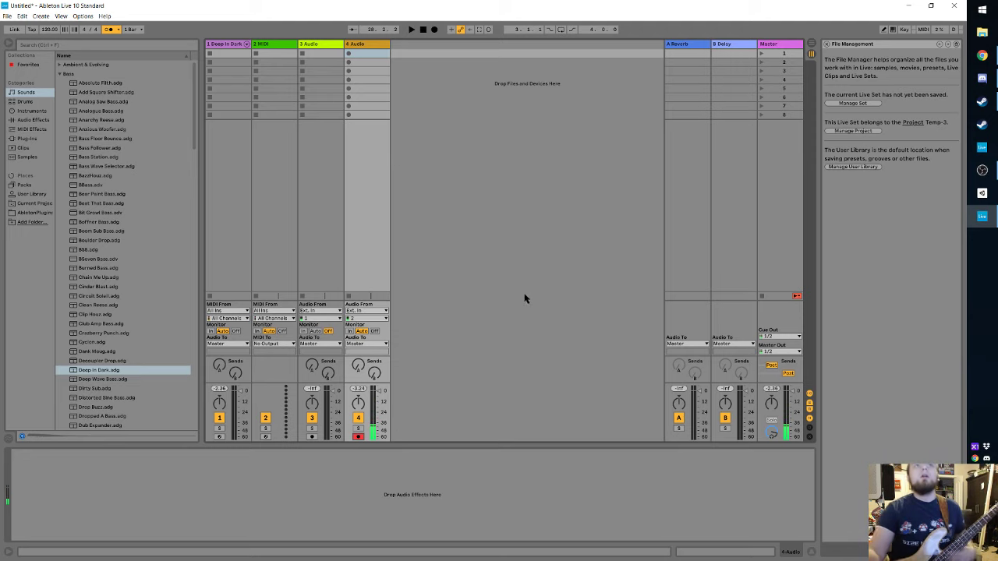
{"action": "left_click", "coordinate": [358, 437]}
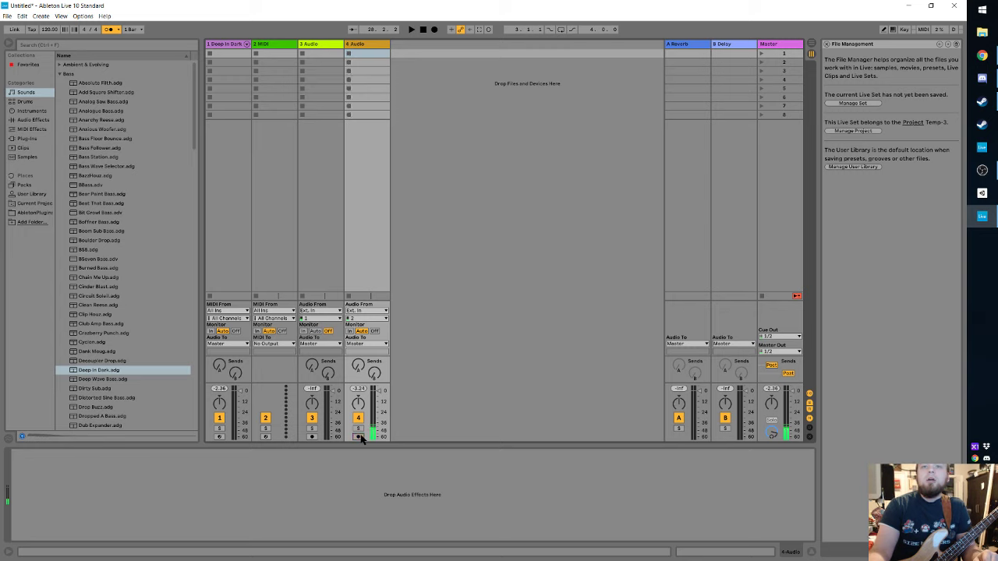
{"action": "left_click", "coordinate": [219, 437]}
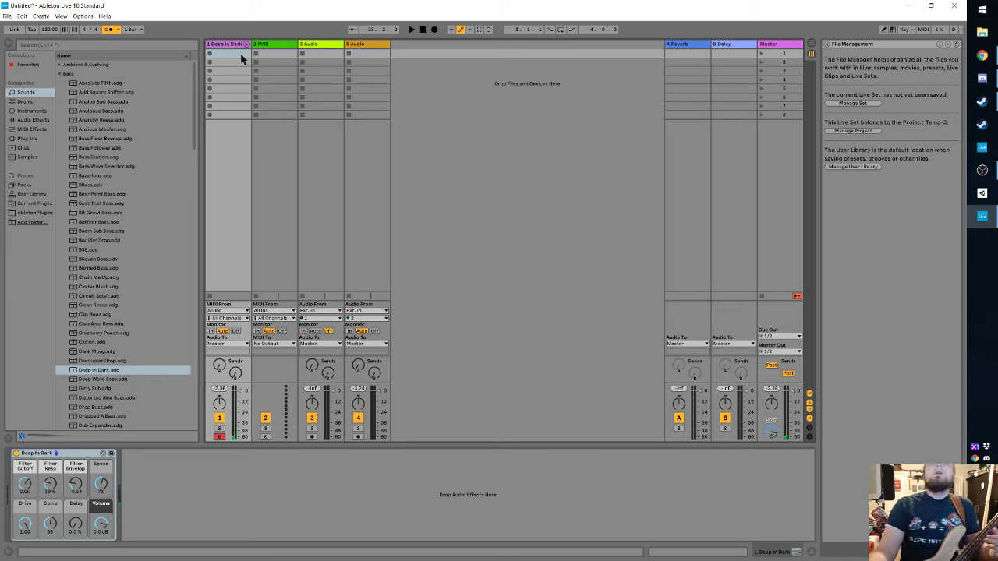
{"action": "left_click", "coordinate": [422, 30]}
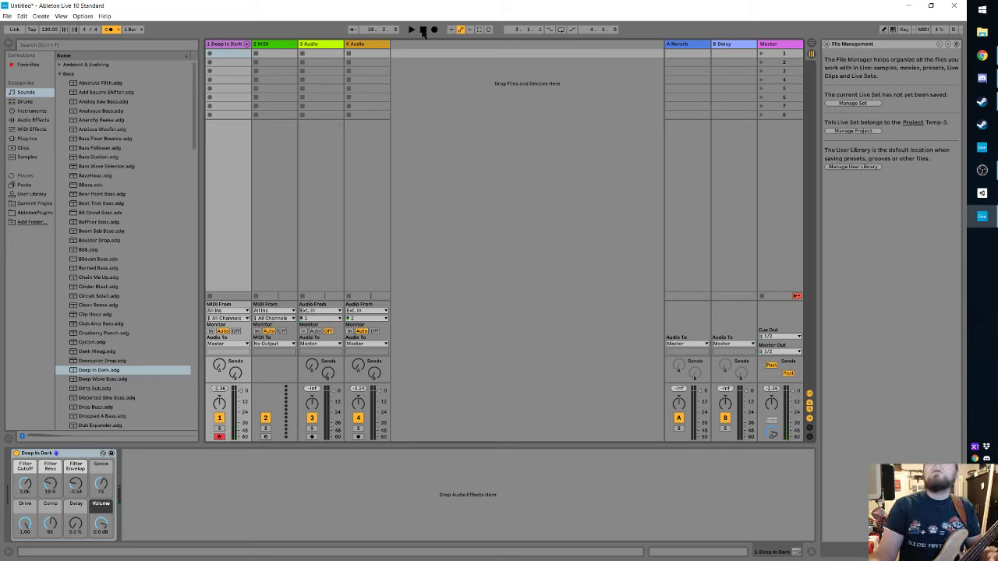
{"action": "left_click", "coordinate": [215, 53]}
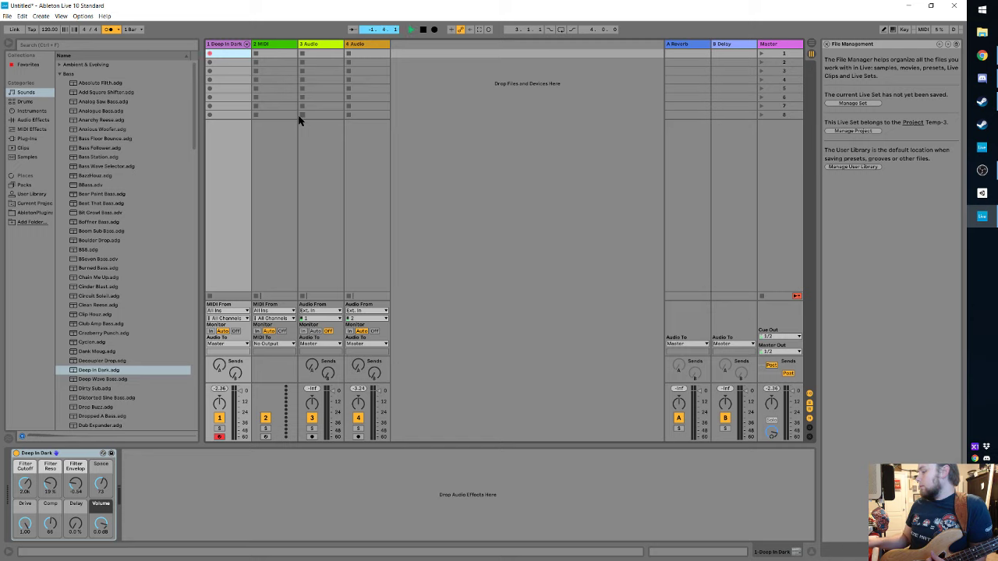
{"action": "key", "text": "Return"}
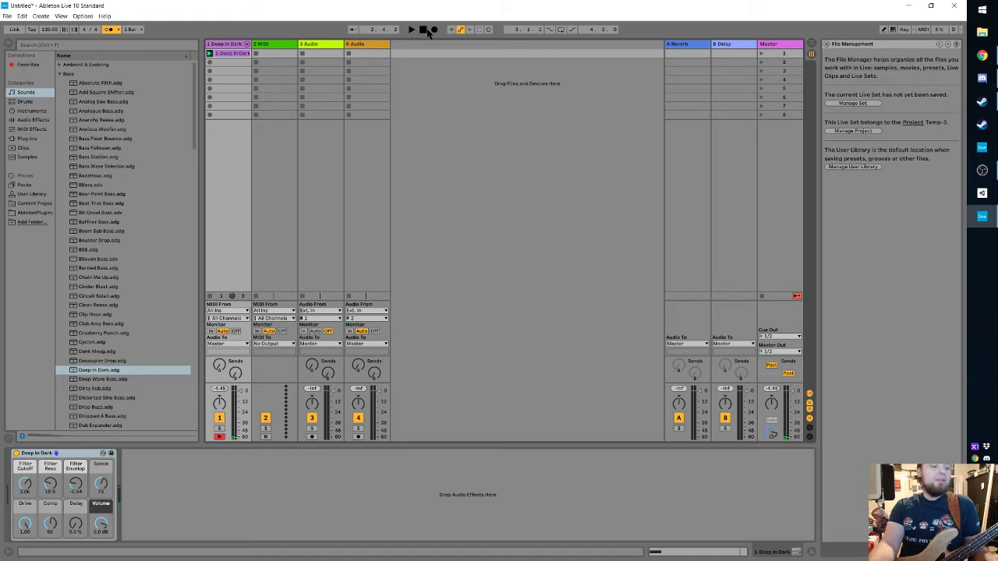
{"action": "key", "text": "Delete"}
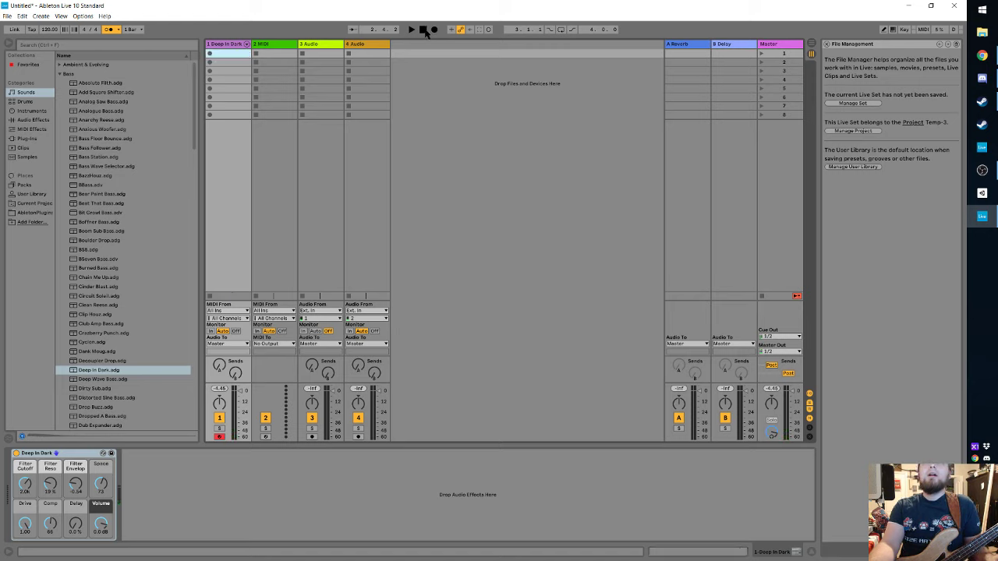
{"action": "left_click", "coordinate": [435, 30]}
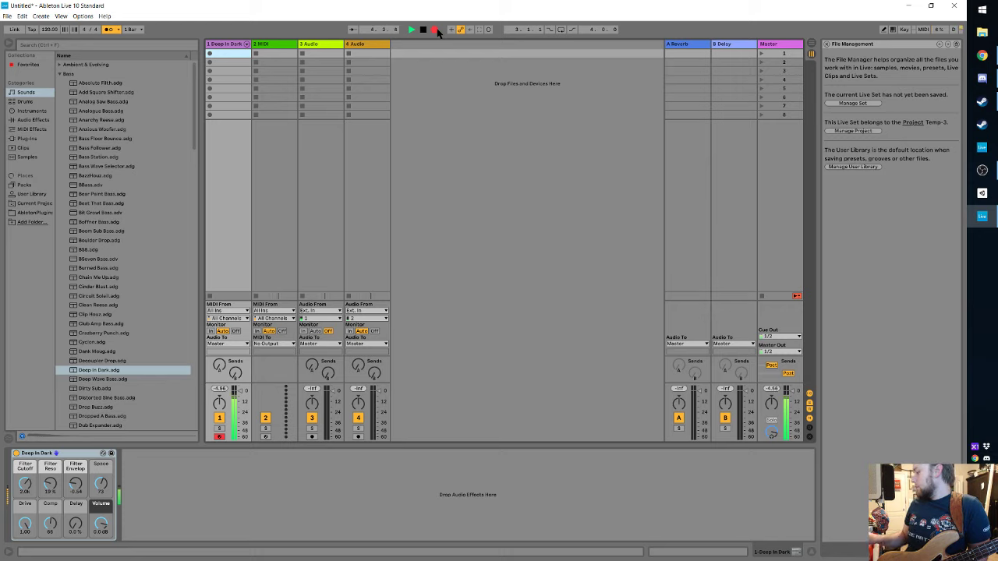
{"action": "key", "text": "space"}
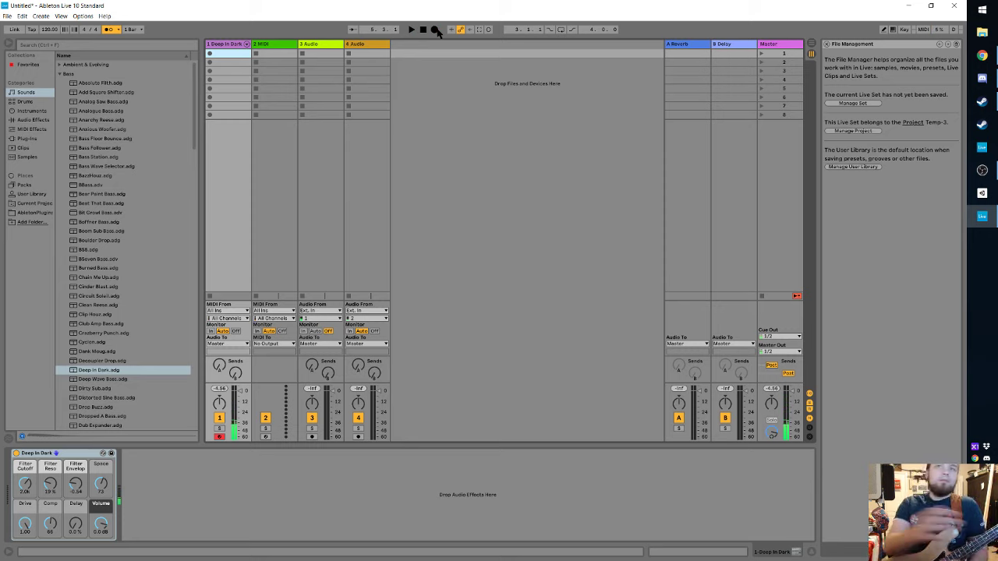
Step: Record a MIDI bass take in the Deep In Dark track's first slot and open the clip's notes for close inspection
{"action": "left_click", "coordinate": [209, 53]}
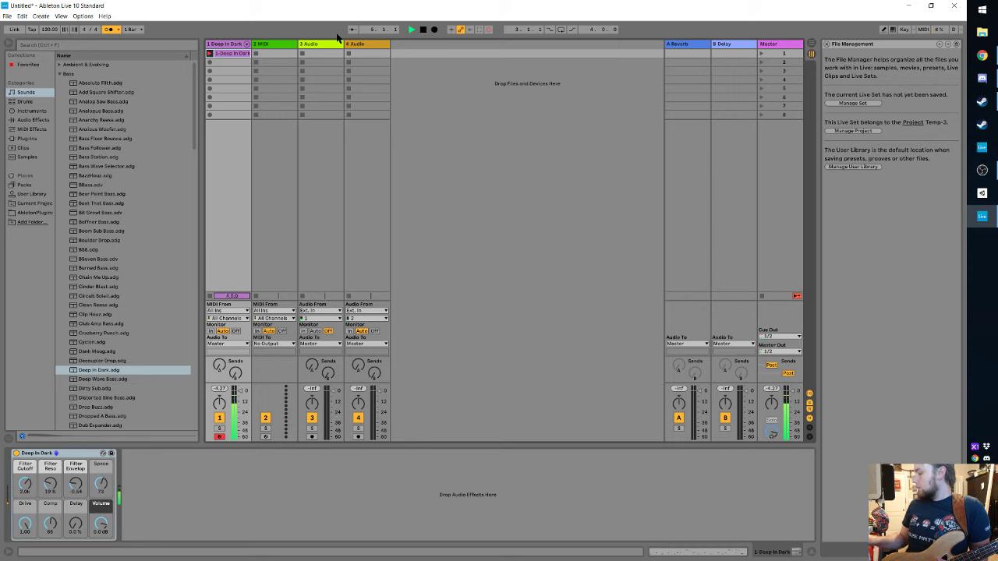
{"action": "key", "text": "space"}
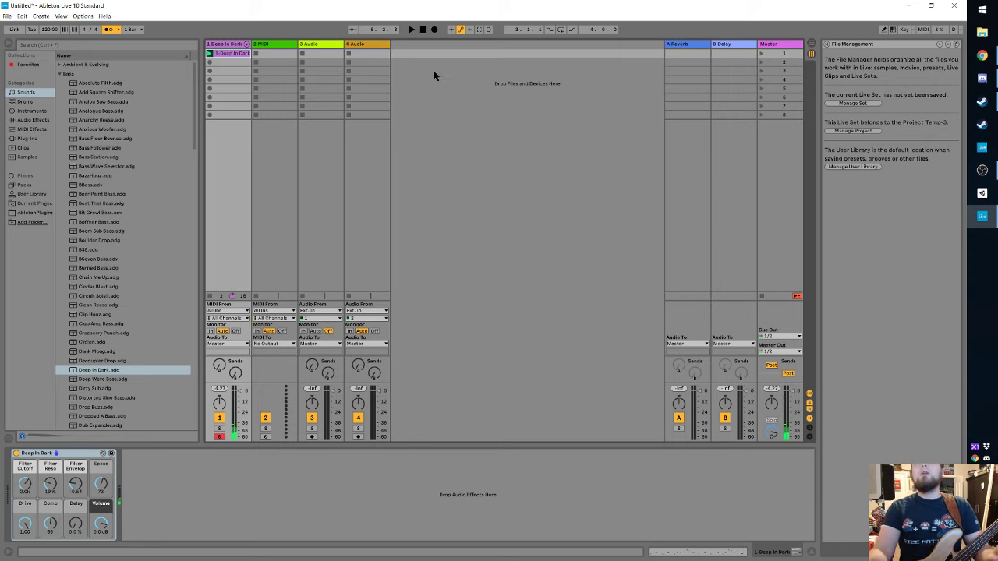
{"action": "double_click", "coordinate": [221, 53]}
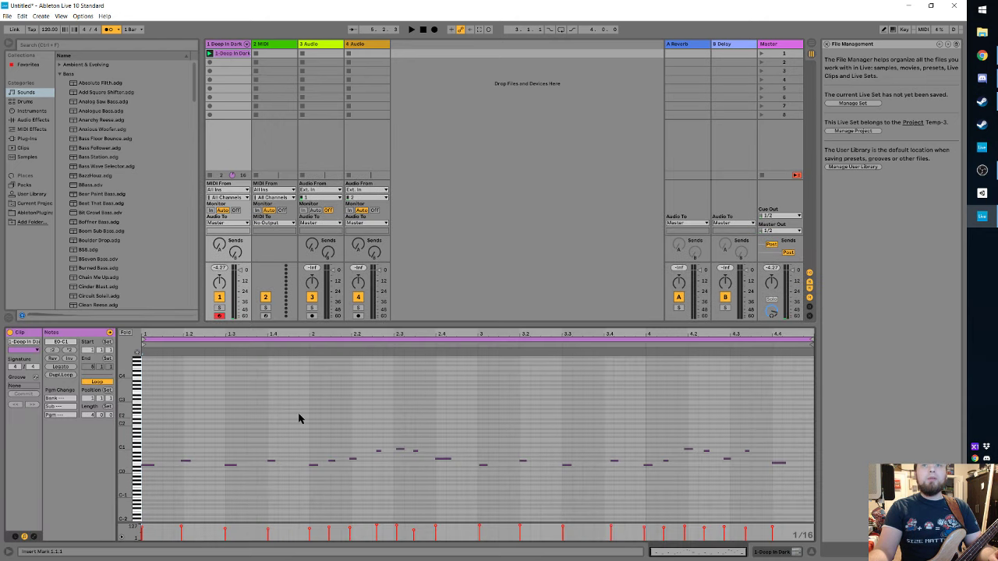
{"action": "scroll", "coordinate": [298, 434], "scroll_direction": "up", "scroll_amount": 5}
{"action": "scroll", "coordinate": [298, 435], "scroll_direction": "down", "scroll_amount": 2}
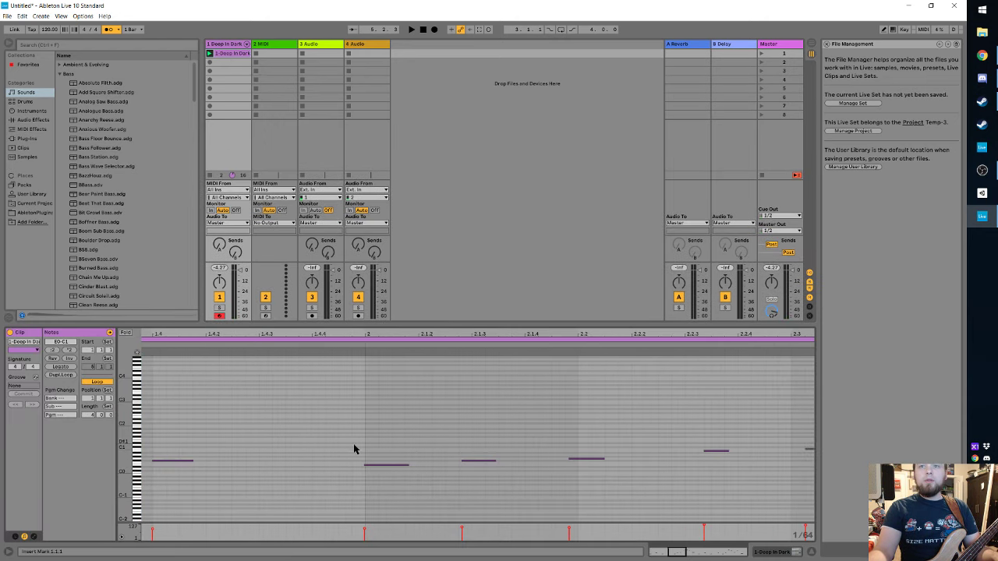
Step: Play the recorded bass clip while examining the timing of its notes up close
{"action": "left_click_drag", "start_coordinate": [126, 434], "coordinate": [208, 453]}
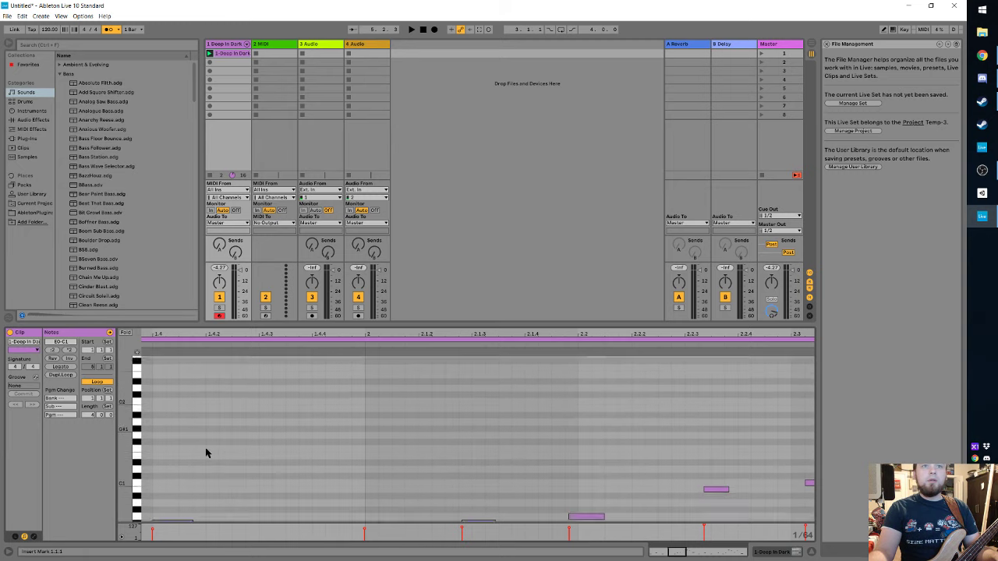
{"action": "scroll", "coordinate": [233, 437], "scroll_direction": "down", "scroll_amount": 5}
{"action": "key", "text": "space"}
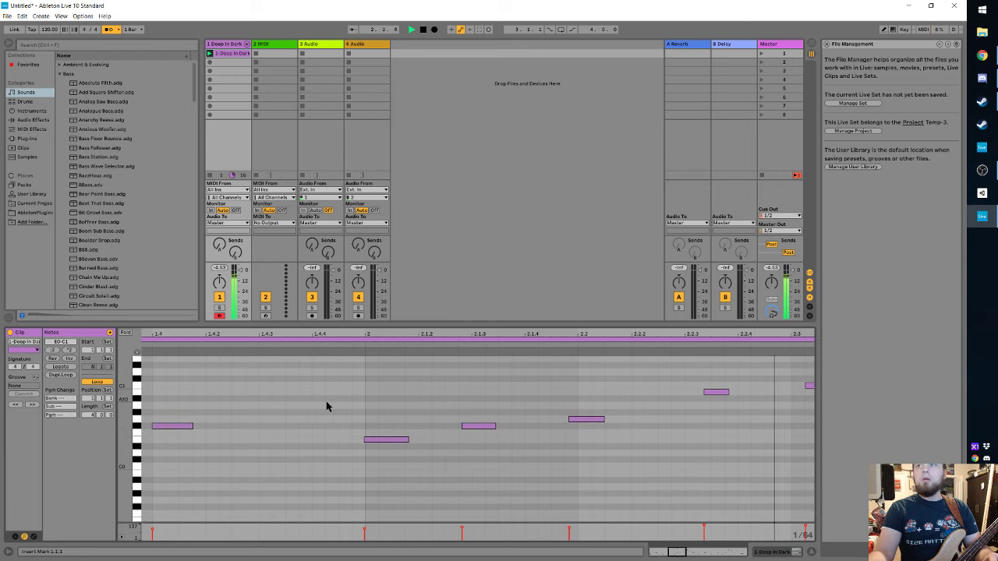
{"action": "key", "text": "space"}
{"action": "scroll", "coordinate": [447, 410], "scroll_direction": "down", "scroll_amount": 5}
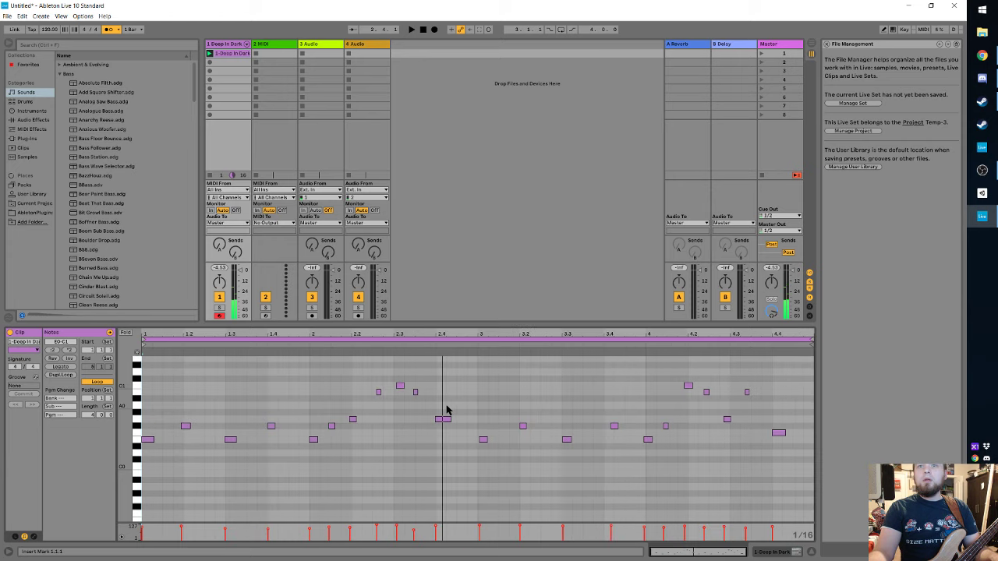
Step: Quantize all notes in the bass clip and play back the result
{"action": "scroll", "coordinate": [447, 410], "scroll_direction": "up", "scroll_amount": 3}
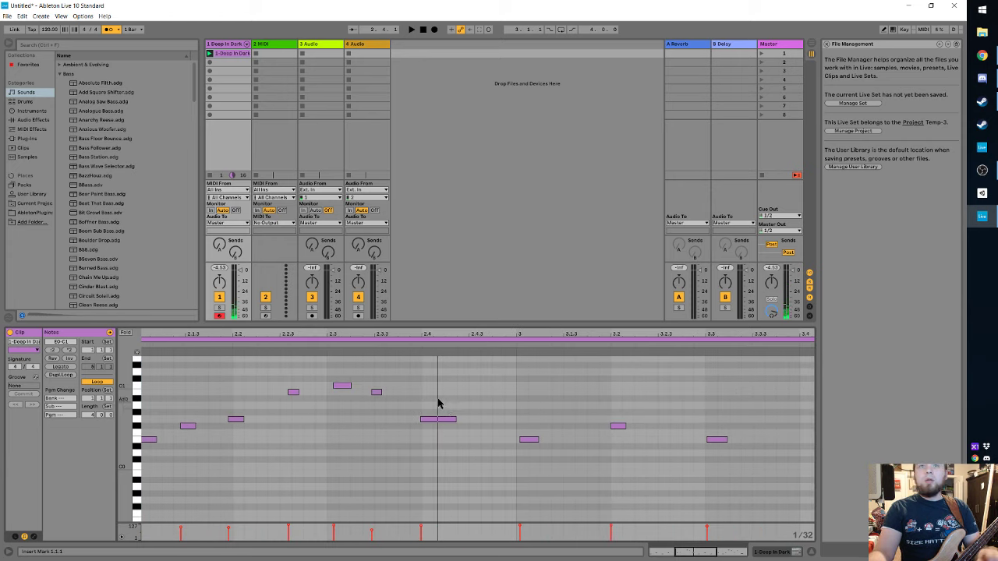
{"action": "key", "text": "ctrl+a"}
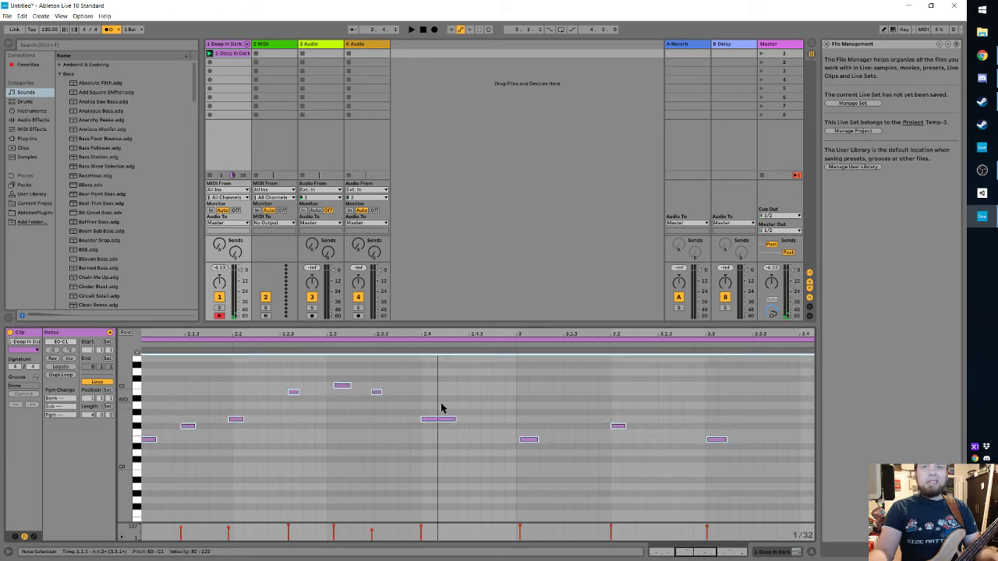
{"action": "key", "text": "ctrl+u"}
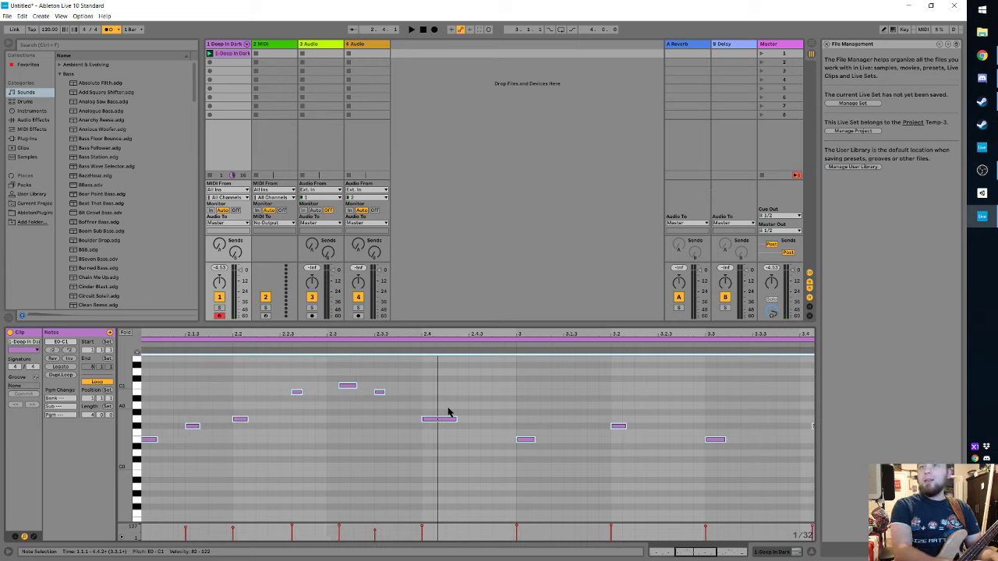
{"action": "key", "text": "space"}
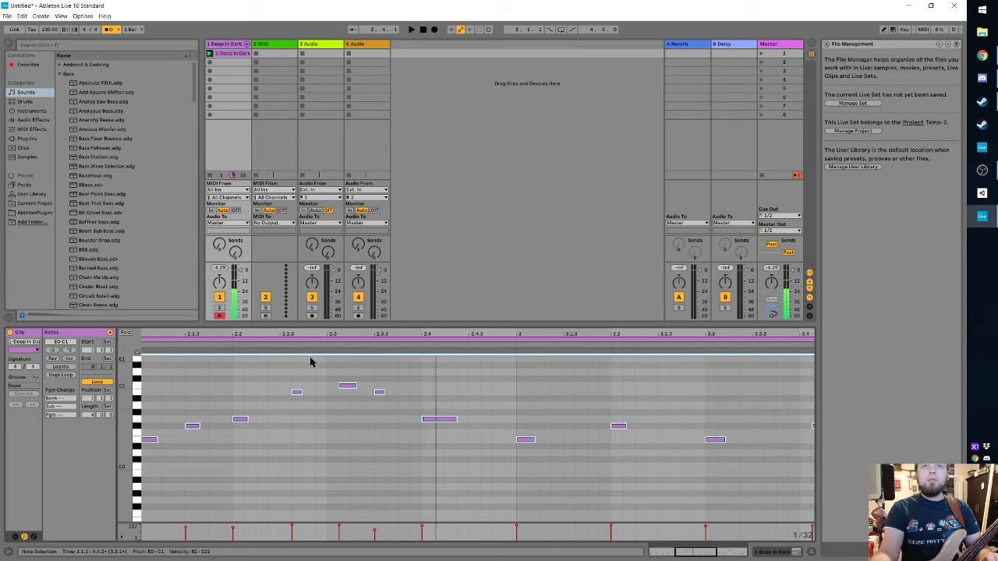
{"action": "key", "text": "space"}
Step: Move the B0 note in bar 2 to 2.2.3, align the C1 and B0 notes around 2.3, and replay the clip
{"action": "left_click", "coordinate": [285, 379]}
{"action": "mouse_move", "coordinate": [286, 380]}
{"action": "left_mouse_down"}
{"action": "mouse_move", "coordinate": [303, 401]}
{"action": "mouse_move", "coordinate": [286, 393]}
{"action": "left_mouse_up"}
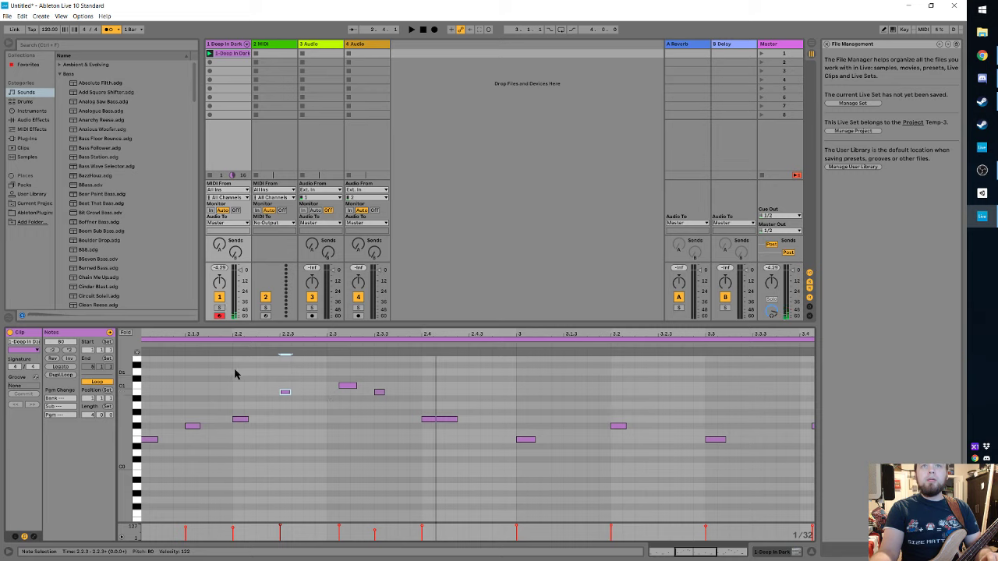
{"action": "key", "text": "space"}
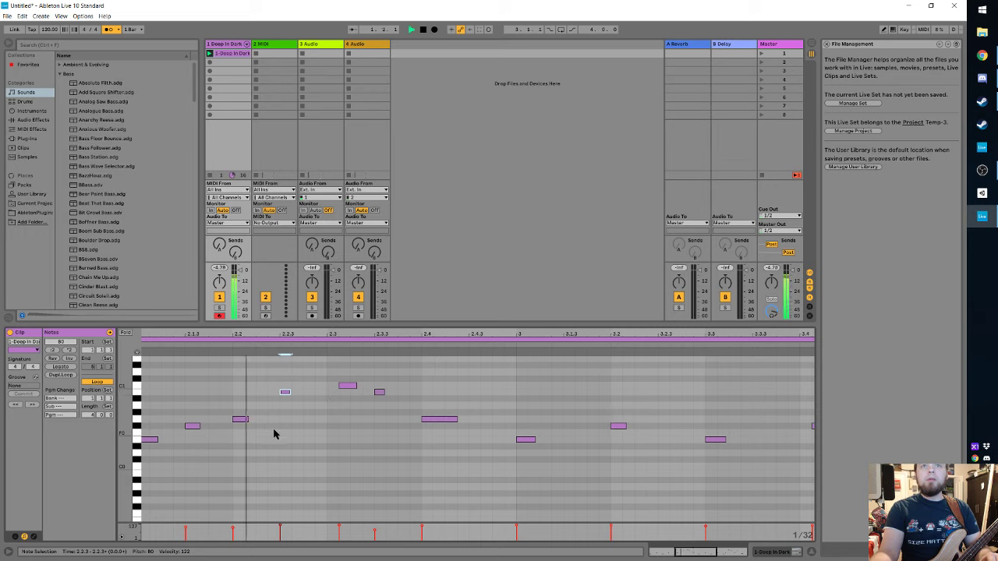
{"action": "key", "text": "space"}
{"action": "left_click_drag", "start_coordinate": [315, 362], "coordinate": [379, 392]}
{"action": "left_click", "coordinate": [373, 405]}
{"action": "left_click", "coordinate": [367, 393]}
{"action": "key", "text": "space"}
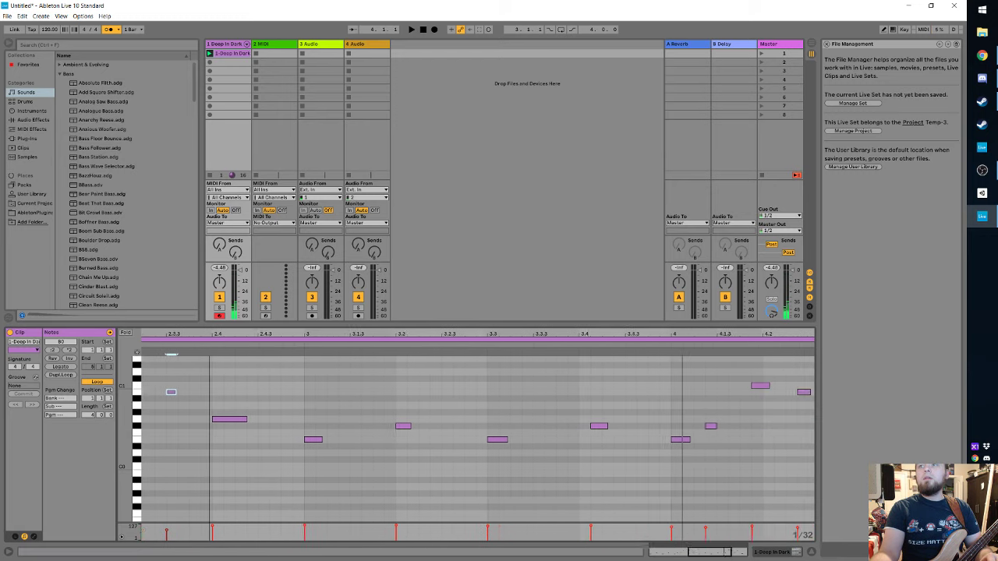
Step: Move the F#0 notes to 3.4.1 and 4.1.3, the C1 note to 4.2 and the B0 note to 4.2.3, and play the clip
{"action": "left_click_drag", "start_coordinate": [556, 392], "coordinate": [561, 434]}
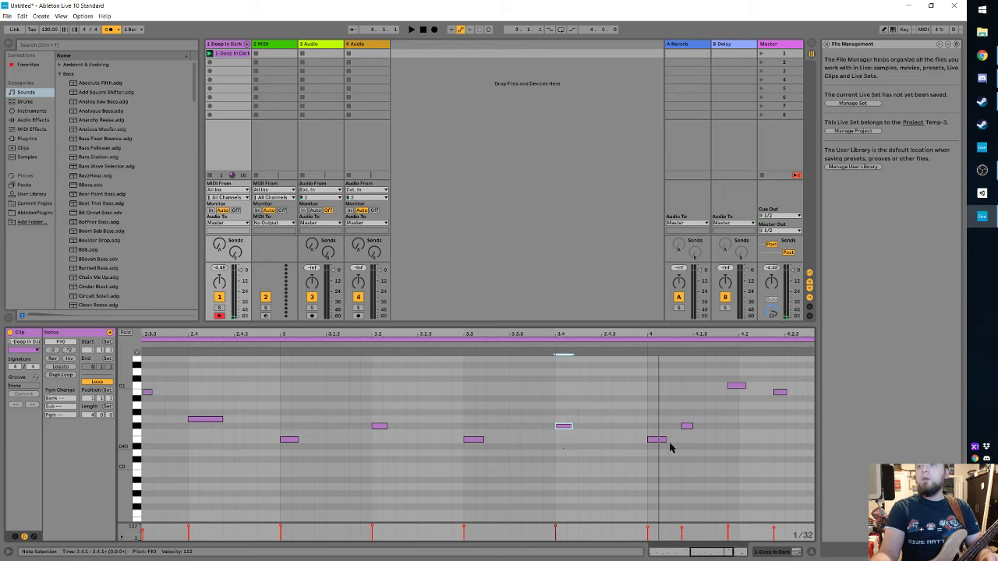
{"action": "left_click", "coordinate": [688, 427]}
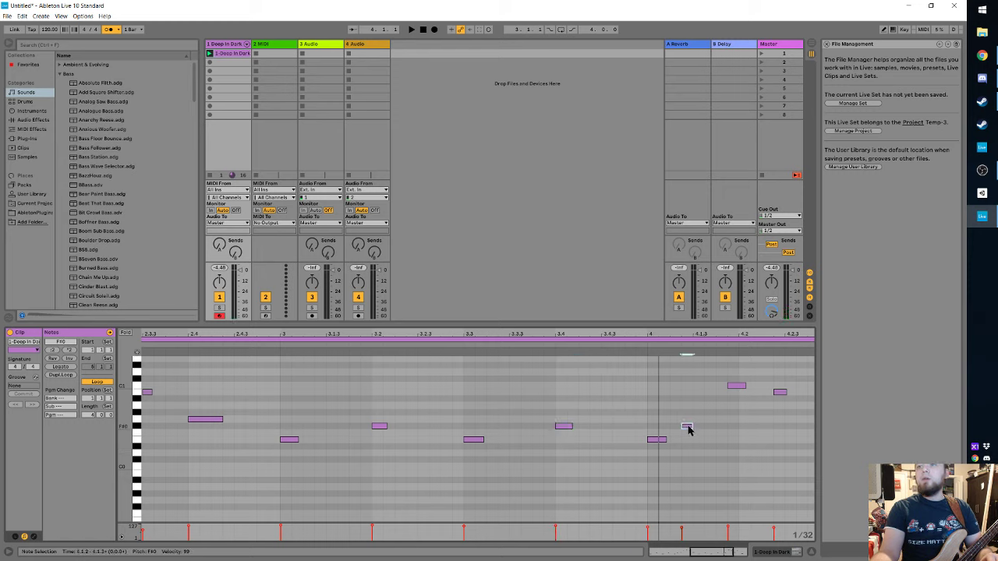
{"action": "left_click_drag", "start_coordinate": [696, 427], "coordinate": [703, 427]}
{"action": "left_click_drag", "start_coordinate": [739, 390], "coordinate": [801, 399]}
{"action": "key", "text": "space"}
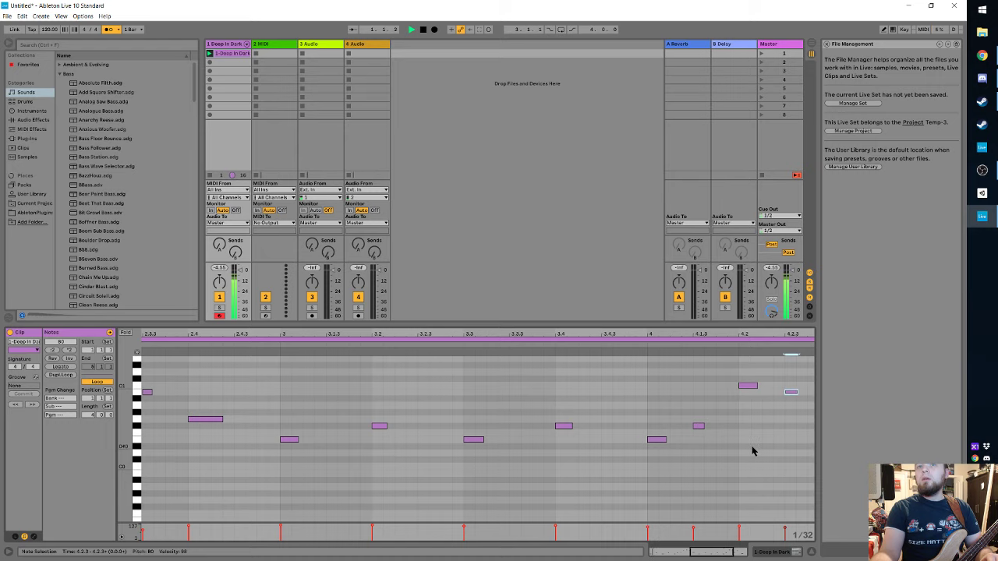
{"action": "left_click_drag", "start_coordinate": [722, 550], "coordinate": [739, 560]}
{"action": "key", "text": "space"}
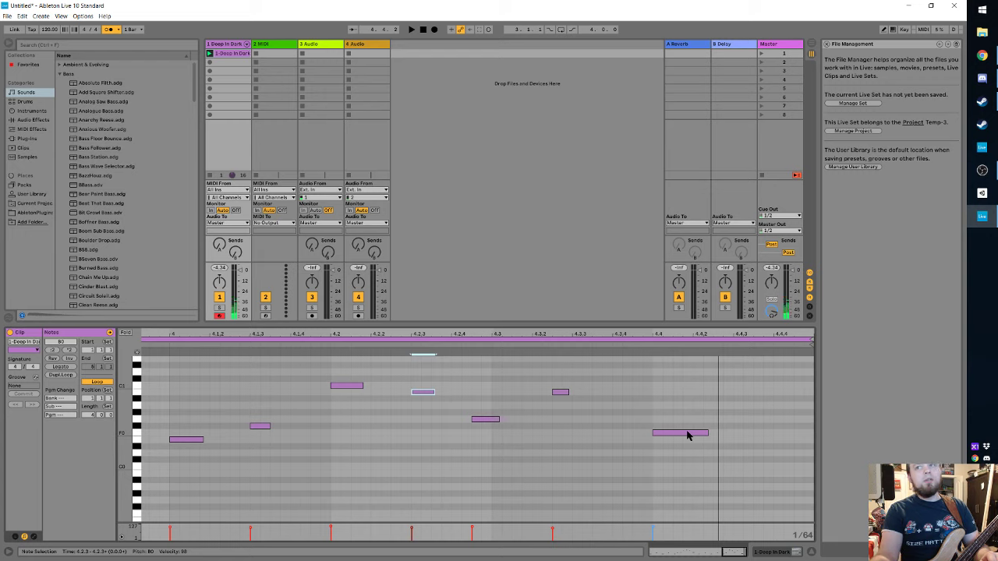
Step: Try the last note at 4.4.1 on E0 and D0 with playback, and return it to F0
{"action": "left_click", "coordinate": [687, 435]}
{"action": "left_click_drag", "start_coordinate": [687, 435], "coordinate": [686, 441]}
{"action": "key", "text": "space"}
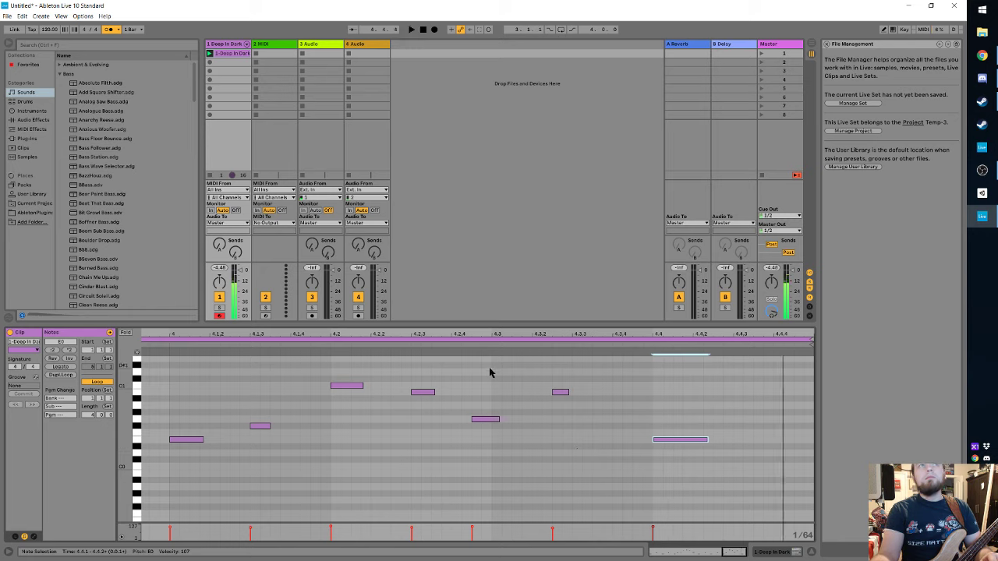
{"action": "left_click_drag", "start_coordinate": [680, 439], "coordinate": [679, 460]}
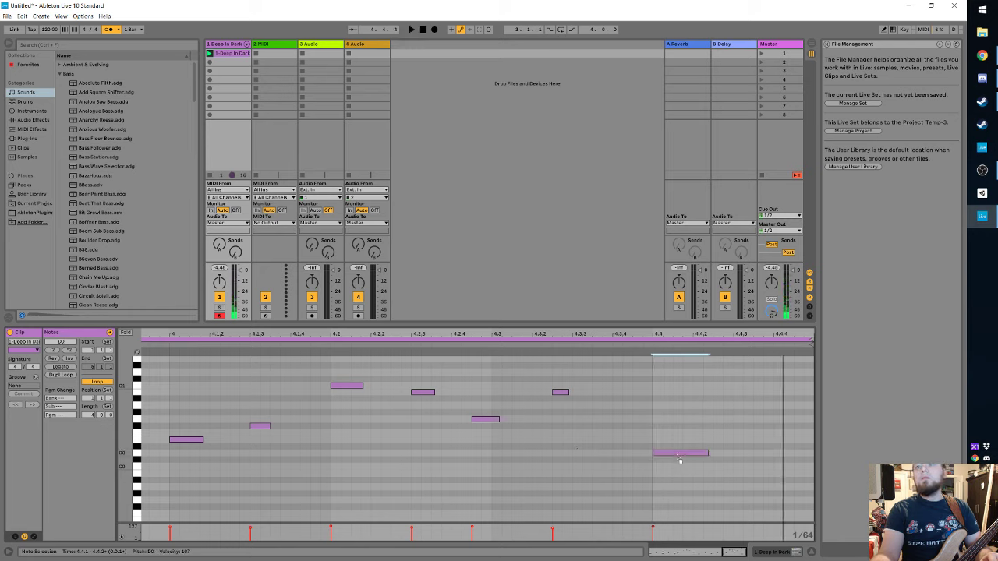
{"action": "key", "text": "space"}
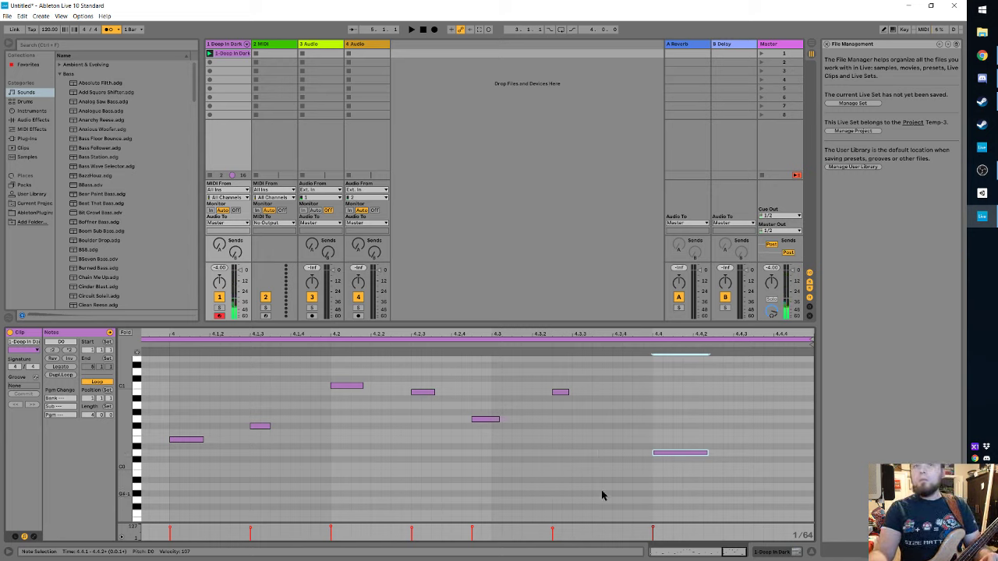
{"action": "mouse_move", "coordinate": [679, 458]}
{"action": "left_mouse_down"}
{"action": "mouse_move", "coordinate": [679, 429]}
{"action": "mouse_move", "coordinate": [679, 438]}
{"action": "left_mouse_up"}
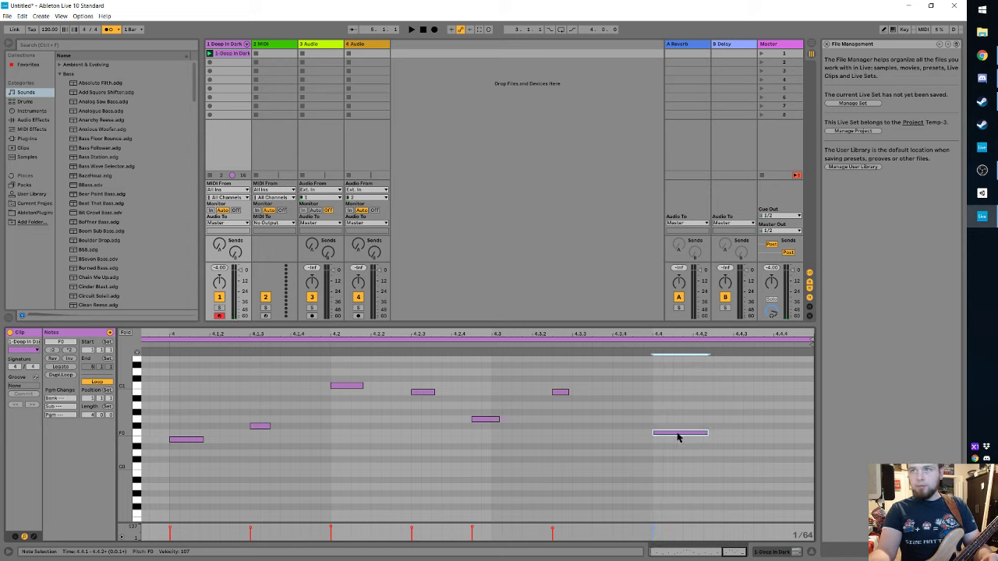
{"action": "key", "text": "space"}
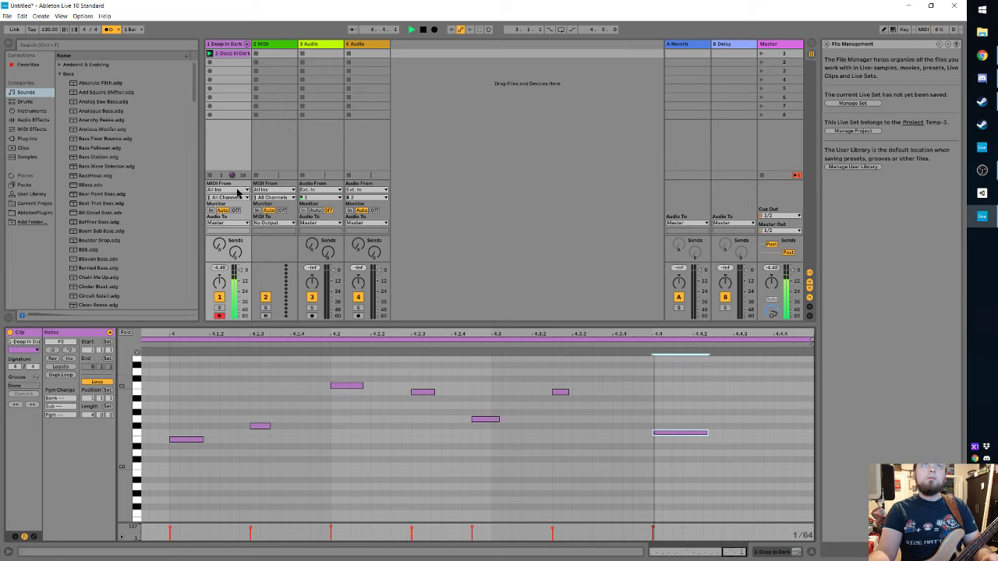
Step: Set the song tempo to 60 BPM and listen to the bass clip at that speed
{"action": "left_click", "coordinate": [49, 29]}
{"action": "type", "text": "60"}
{"action": "key", "text": "Return"}
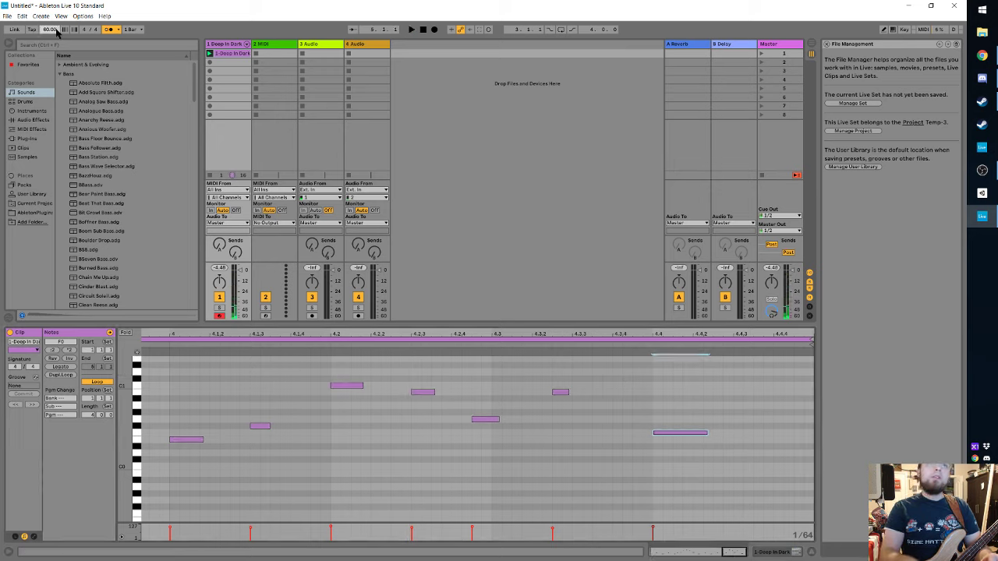
{"action": "key", "text": "space"}
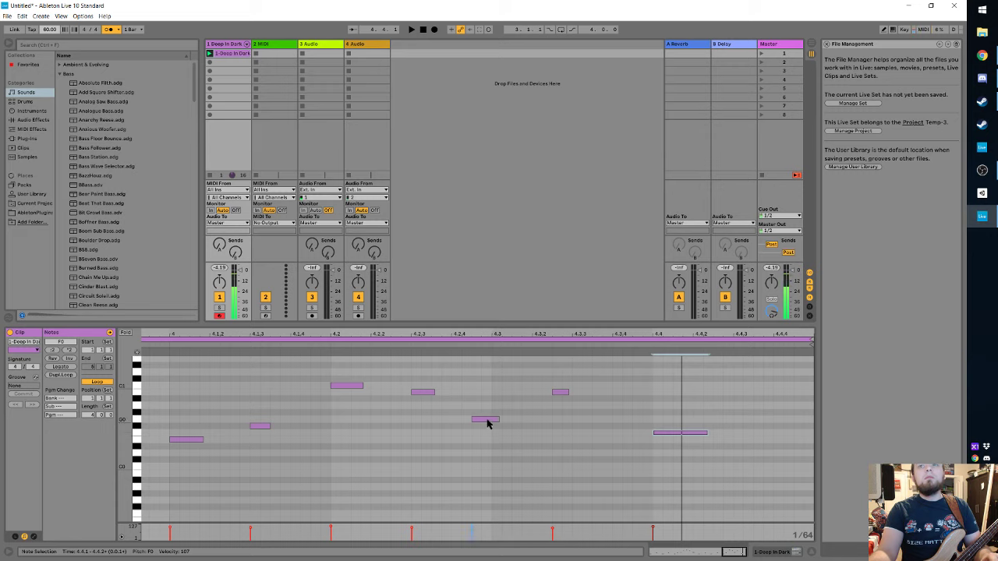
Step: Move the G0 note to 4.3.1 and the following B0 note to 4.3.3, and replay the clip
{"action": "left_click_drag", "start_coordinate": [489, 421], "coordinate": [505, 422]}
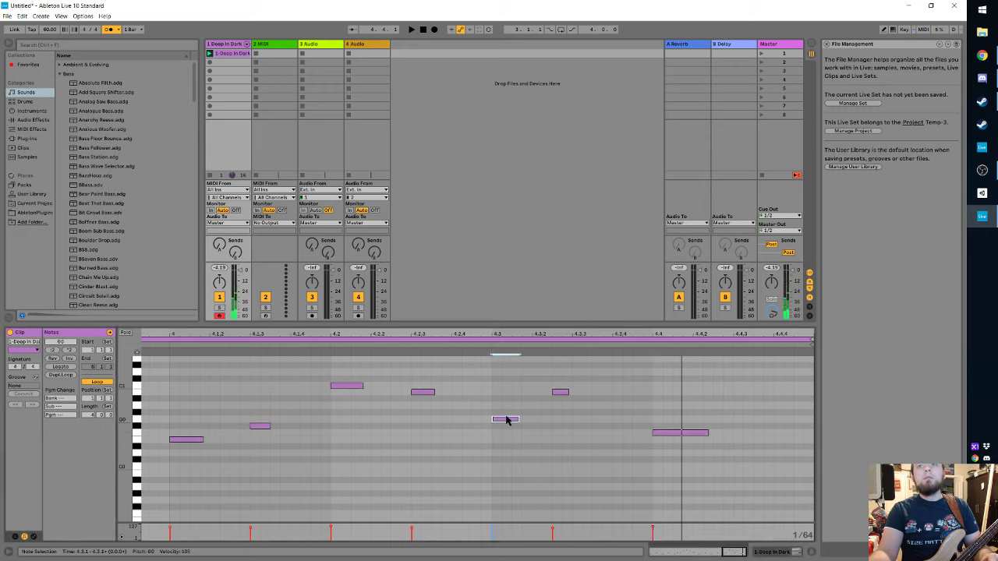
{"action": "left_click_drag", "start_coordinate": [564, 393], "coordinate": [586, 395]}
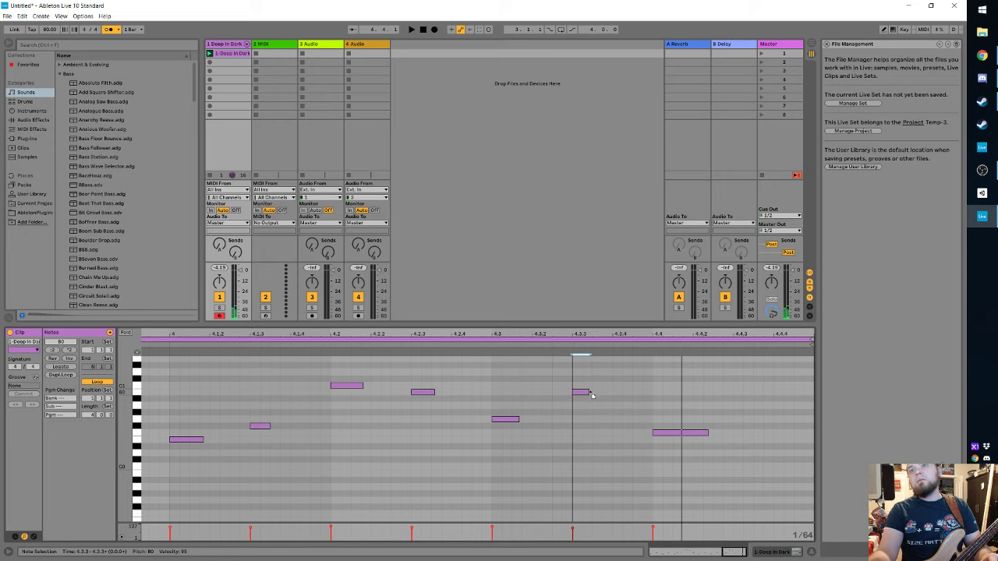
{"action": "key", "text": "space"}
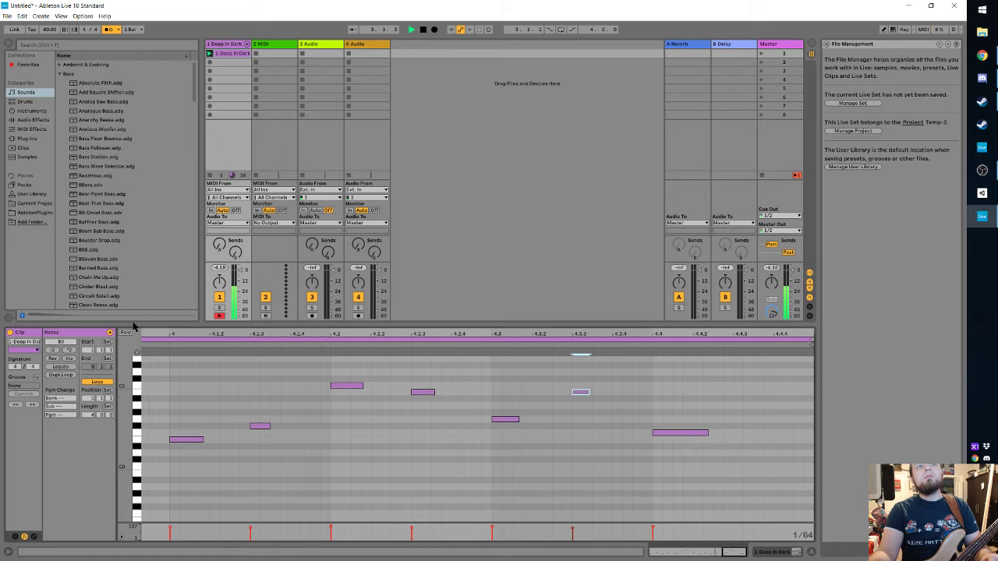
Step: Show the Deep In Dark macros and, during playback, set Filter Cutoff to 4.7k and Delay to 12 %, lower Space and raise Comp
{"action": "key", "text": "shift+Tab"}
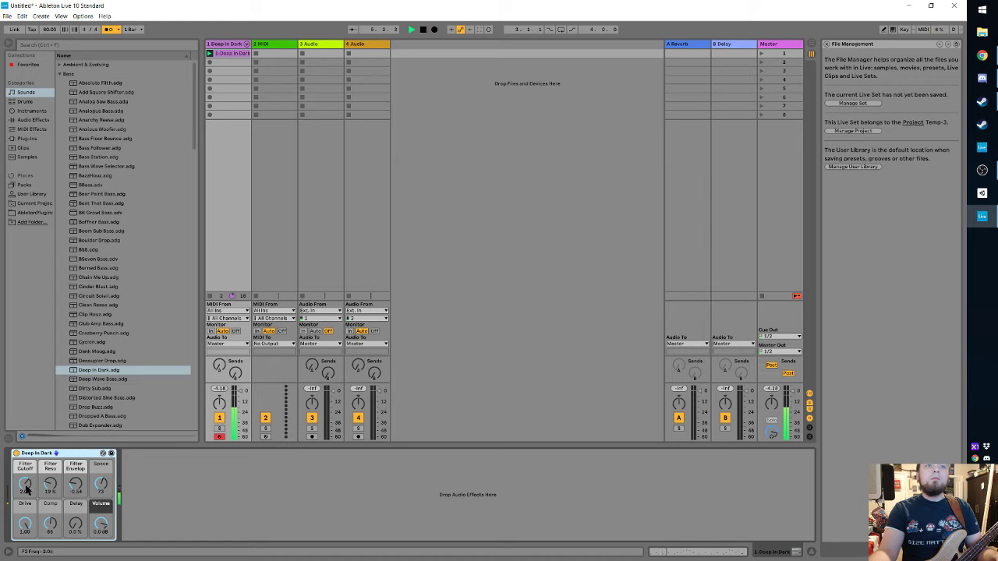
{"action": "left_click_drag", "start_coordinate": [27, 486], "coordinate": [27, 474]}
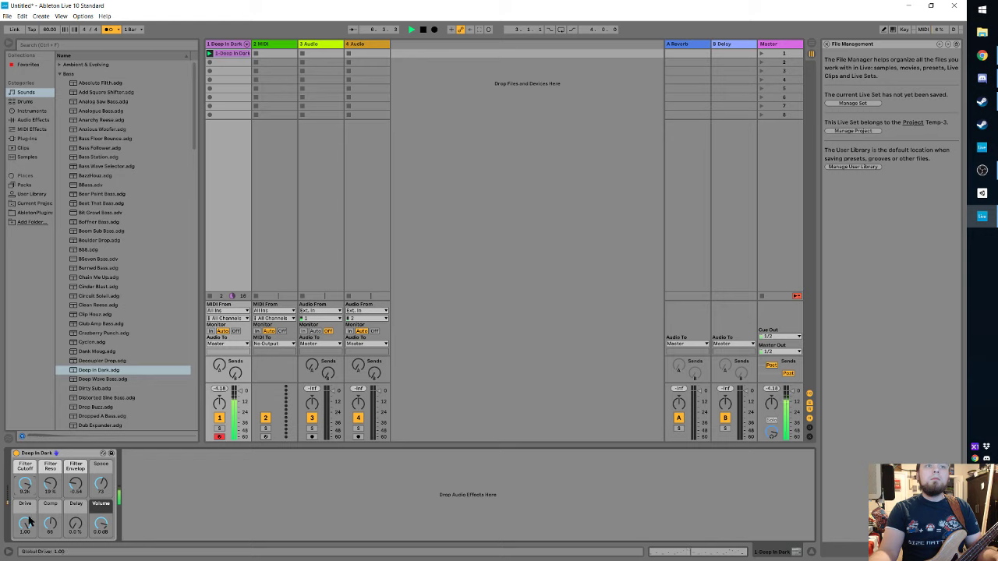
{"action": "left_click_drag", "start_coordinate": [26, 489], "coordinate": [27, 499]}
{"action": "left_click_drag", "start_coordinate": [102, 487], "coordinate": [102, 491]}
{"action": "left_click_drag", "start_coordinate": [76, 521], "coordinate": [76, 514]}
{"action": "left_click_drag", "start_coordinate": [76, 529], "coordinate": [76, 516]}
{"action": "left_click_drag", "start_coordinate": [76, 527], "coordinate": [76, 546]}
{"action": "left_click_drag", "start_coordinate": [76, 529], "coordinate": [76, 528]}
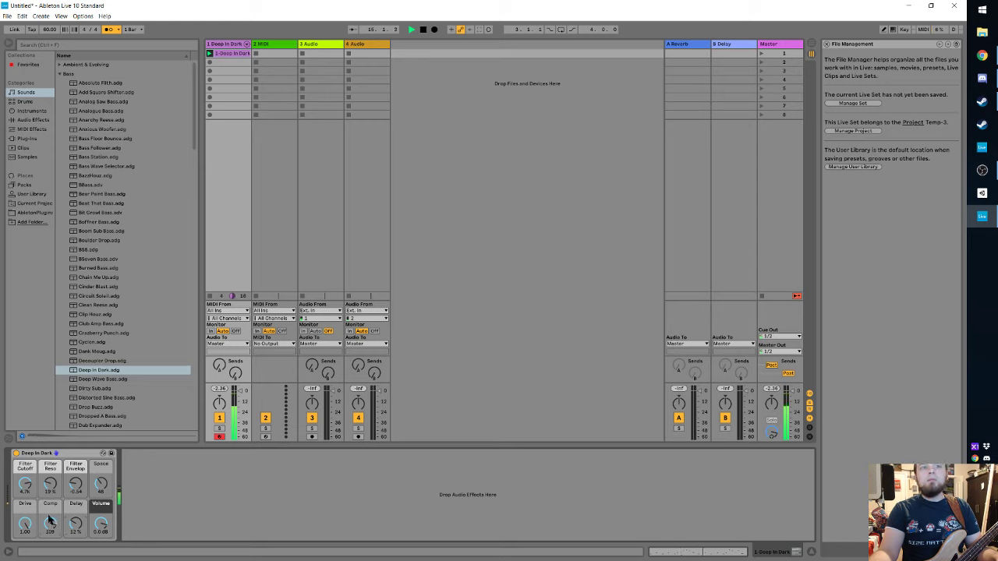
Step: Set Filter Reso to 61 %, Filter Cutoff to 732, Space to 86 and Delay to 9.1 %, and lower Comp and Drive
{"action": "left_click_drag", "start_coordinate": [50, 485], "coordinate": [50, 478]}
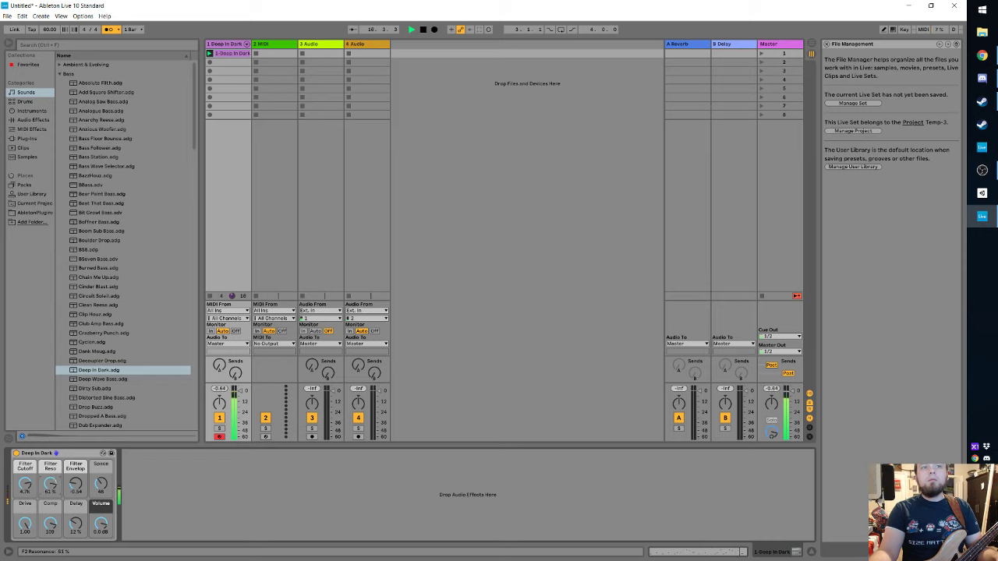
{"action": "left_click_drag", "start_coordinate": [25, 485], "coordinate": [25, 494]}
{"action": "left_click_drag", "start_coordinate": [25, 485], "coordinate": [25, 490]}
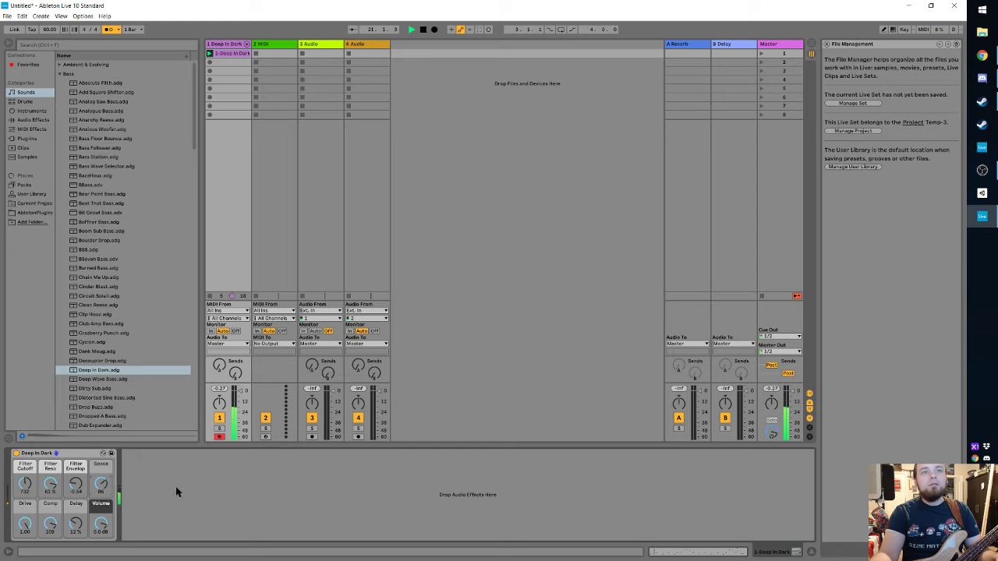
{"action": "mouse_move", "coordinate": [76, 524]}
{"action": "left_mouse_down"}
{"action": "mouse_move", "coordinate": [75, 511]}
{"action": "mouse_move", "coordinate": [76, 519]}
{"action": "left_mouse_up"}
{"action": "left_click_drag", "start_coordinate": [51, 526], "coordinate": [51, 537]}
{"action": "left_click_drag", "start_coordinate": [25, 525], "coordinate": [25, 525]}
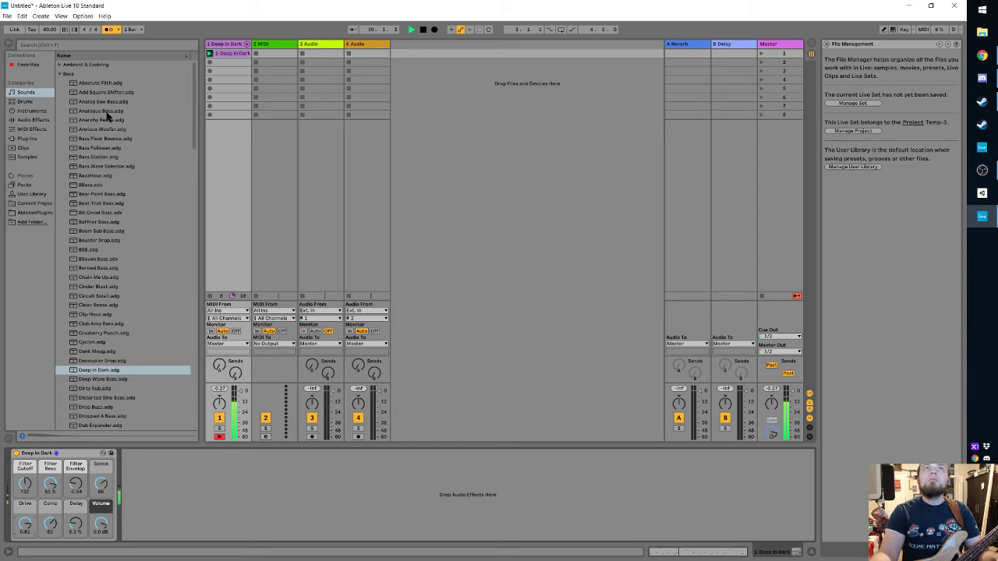
Step: Load the Marty Bells preset from the Mallets sounds onto the second MIDI track
{"action": "key", "text": "Right"}
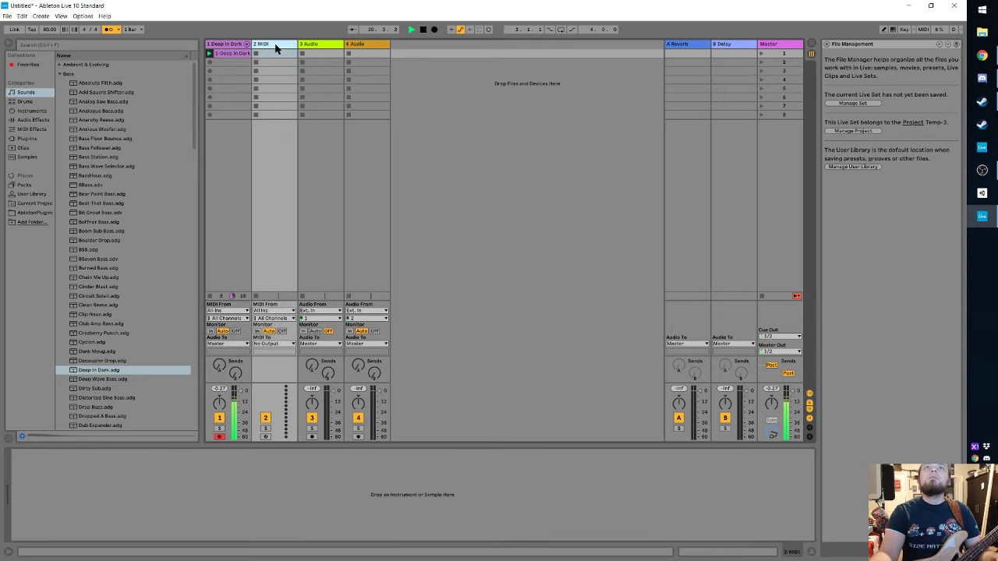
{"action": "left_click", "coordinate": [29, 110]}
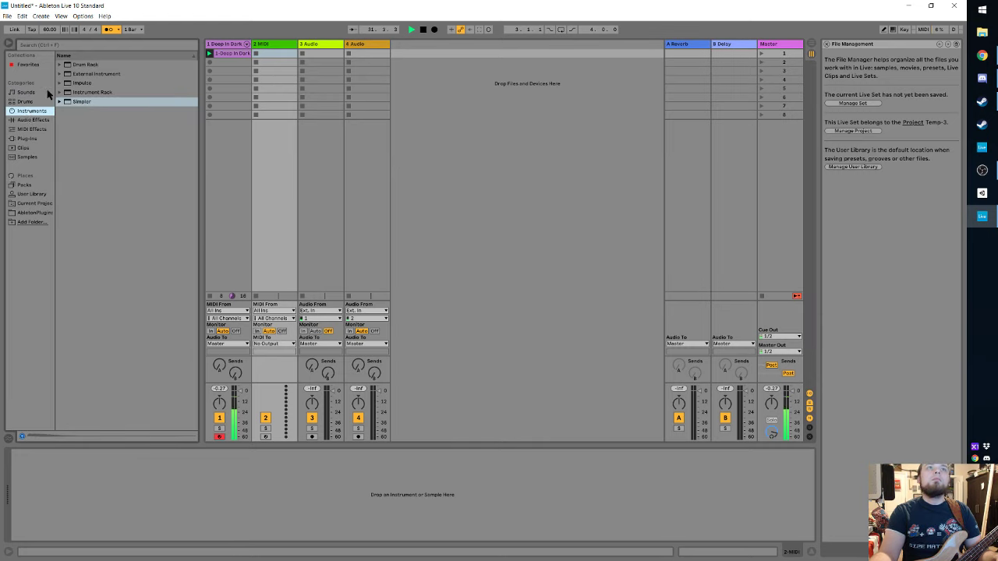
{"action": "left_click", "coordinate": [28, 101]}
{"action": "left_click", "coordinate": [28, 92]}
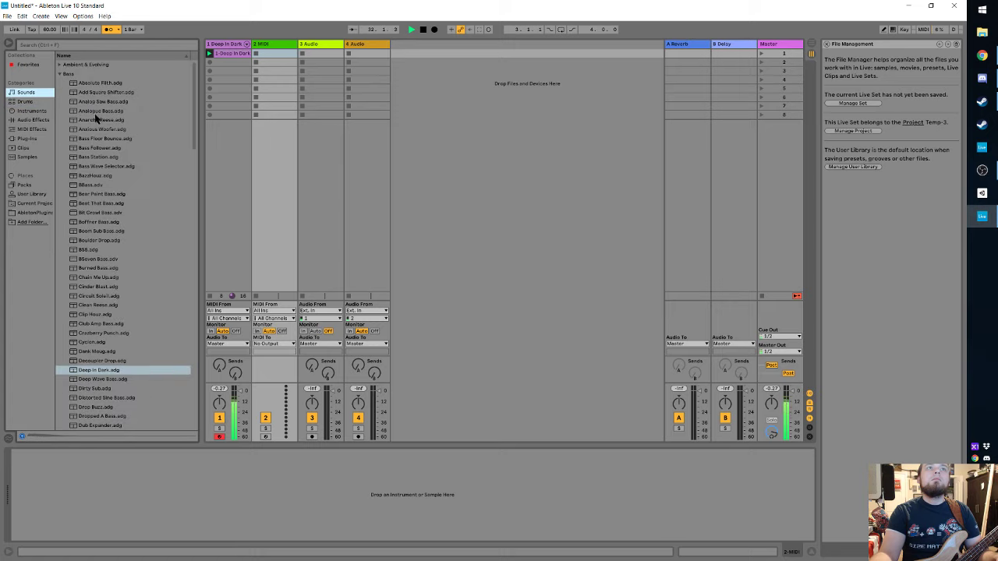
{"action": "left_click", "coordinate": [61, 75]}
{"action": "left_click", "coordinate": [71, 121]}
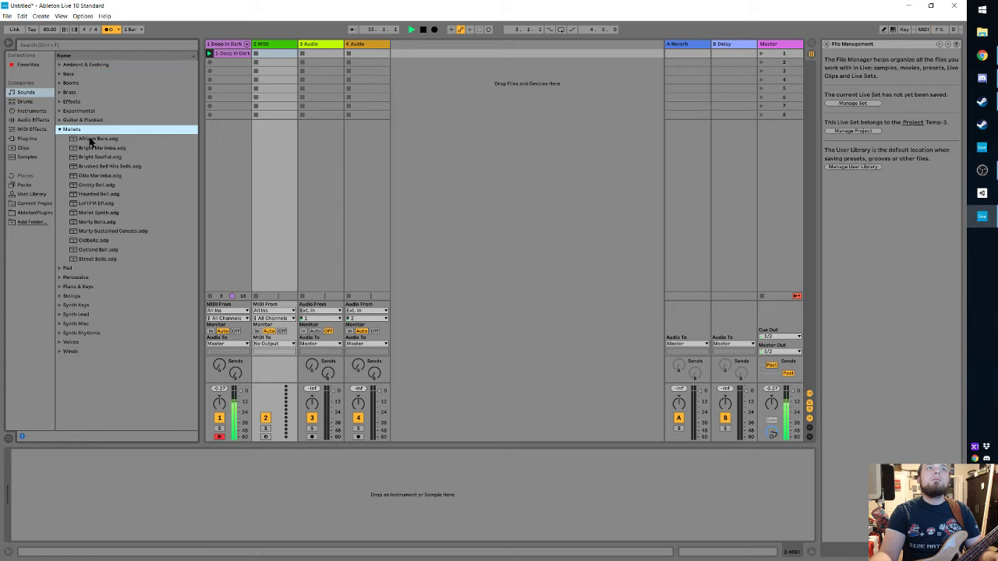
{"action": "left_click", "coordinate": [90, 222]}
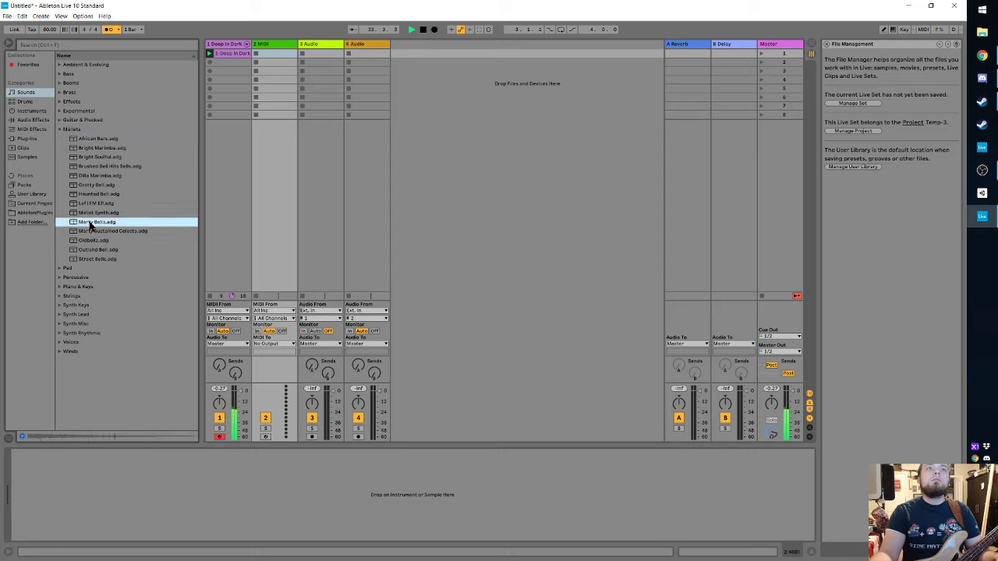
{"action": "left_click_drag", "start_coordinate": [90, 222], "coordinate": [264, 55]}
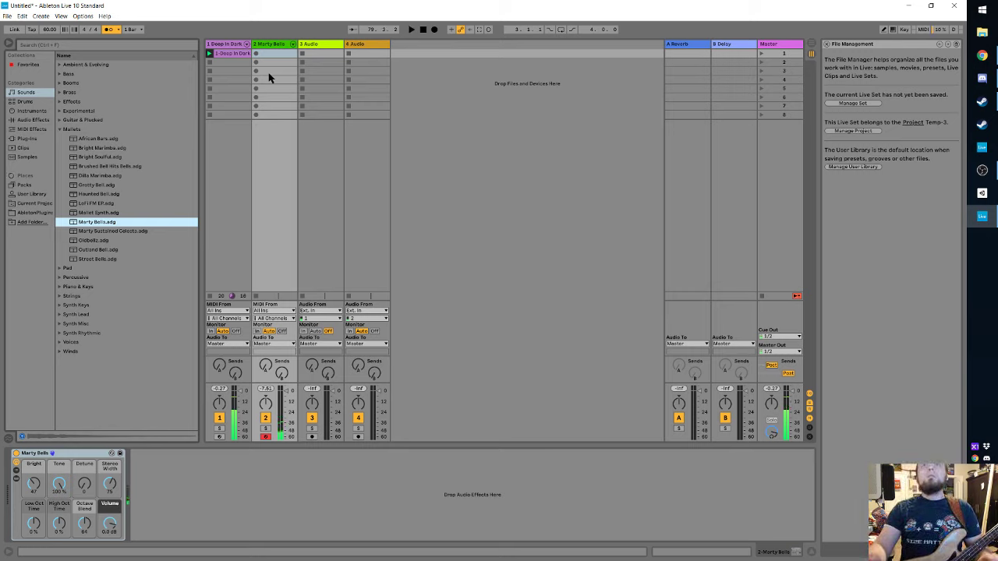
Step: Return playback to the start, try recording a Marty Bells take in the first clip slot, and delete it
{"action": "left_click", "coordinate": [423, 30]}
{"action": "left_click", "coordinate": [423, 30]}
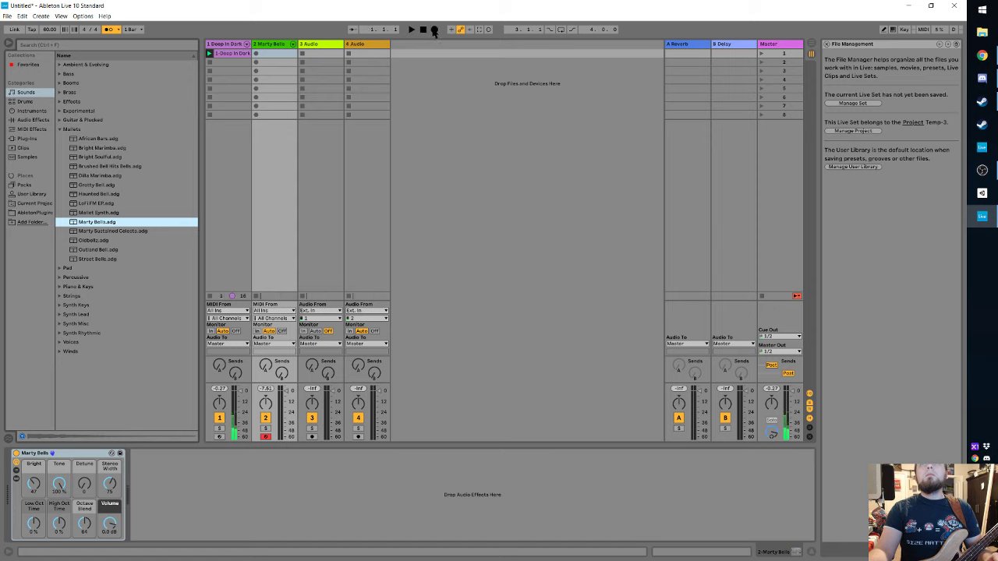
{"action": "left_click", "coordinate": [255, 54]}
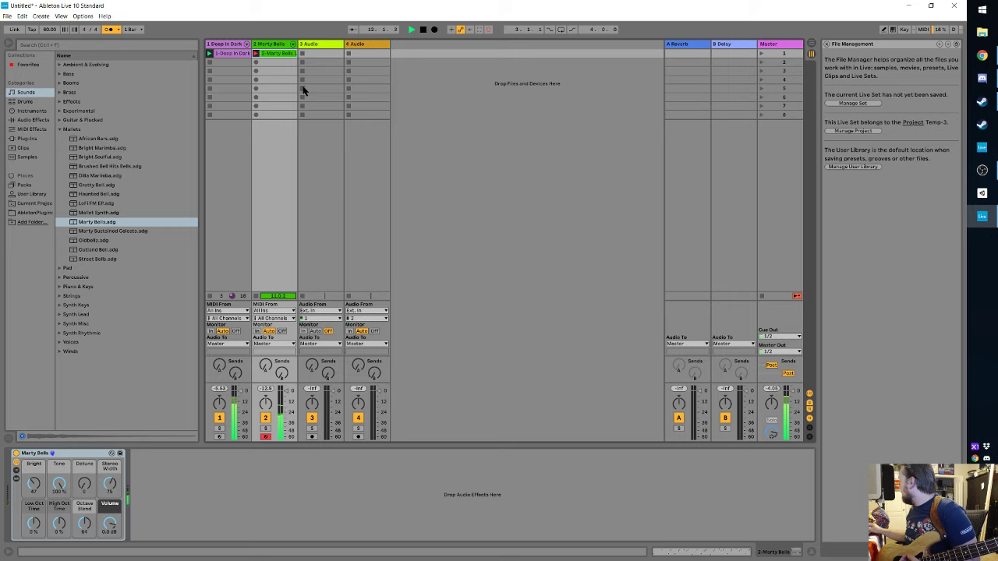
{"action": "key", "text": "space"}
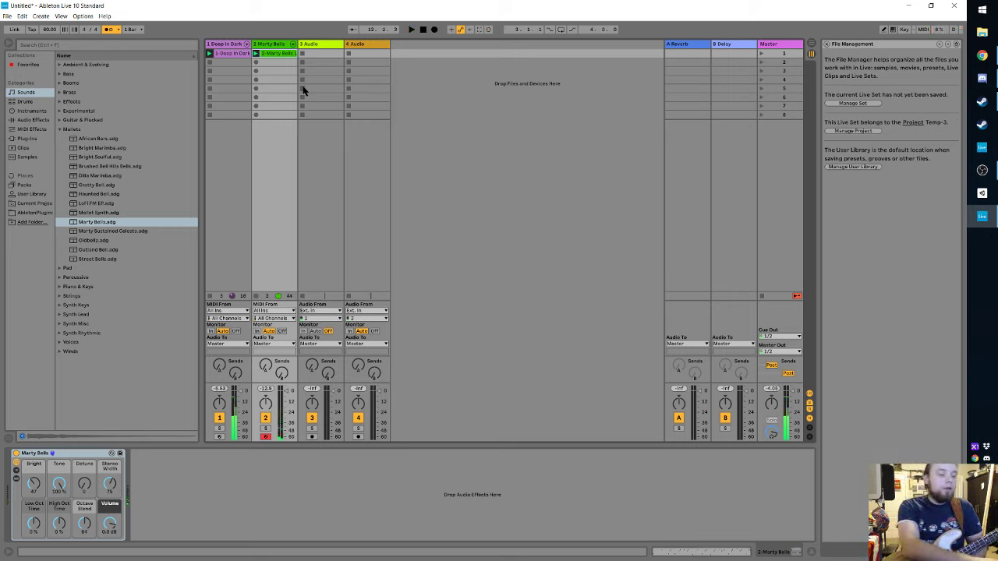
{"action": "key", "text": "Delete"}
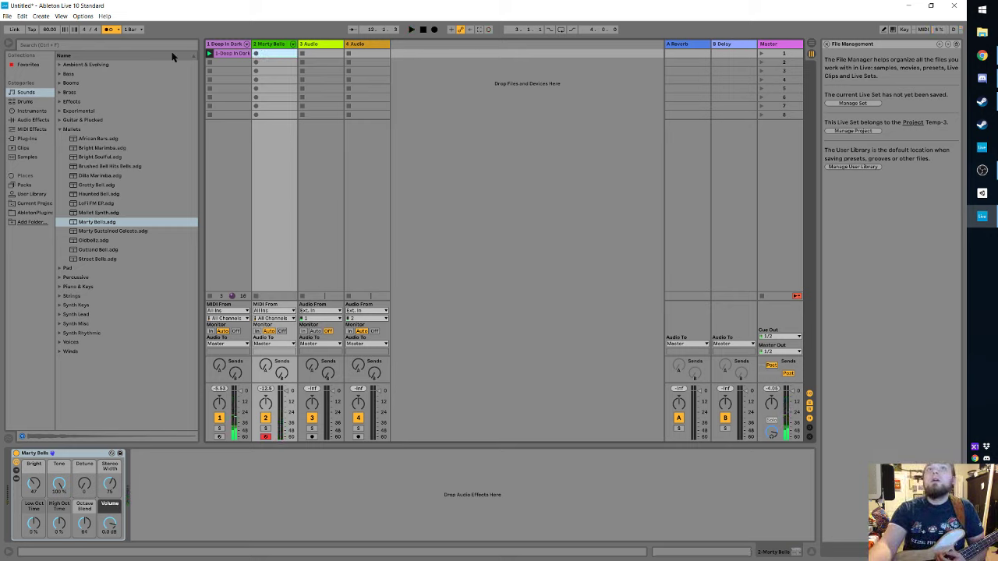
Step: Set the tempo to 120 BPM, try recording another Marty Bells take at that speed, and delete it
{"action": "left_click", "coordinate": [50, 30]}
{"action": "type", "text": "120"}
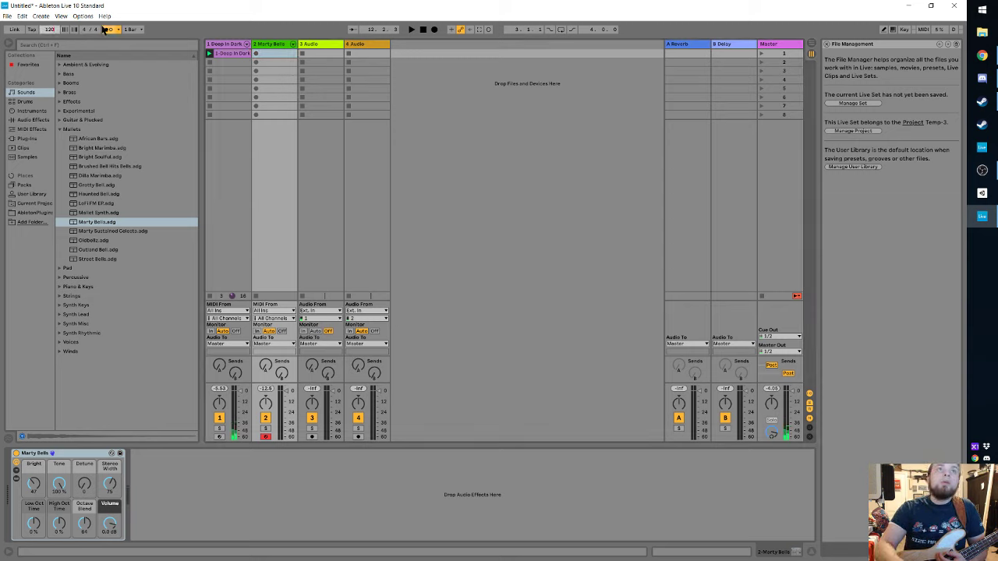
{"action": "key", "text": "Return"}
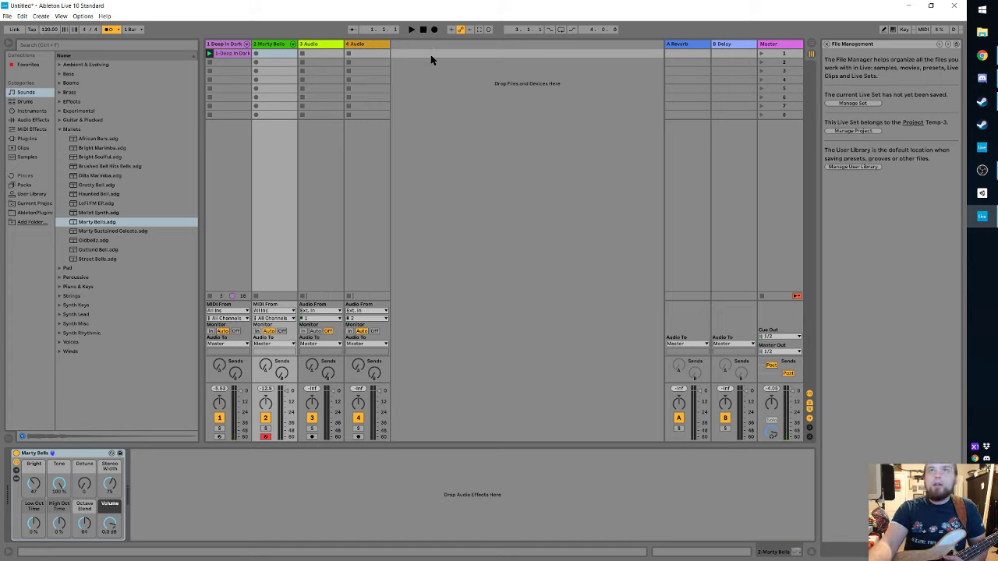
{"action": "left_click", "coordinate": [257, 54]}
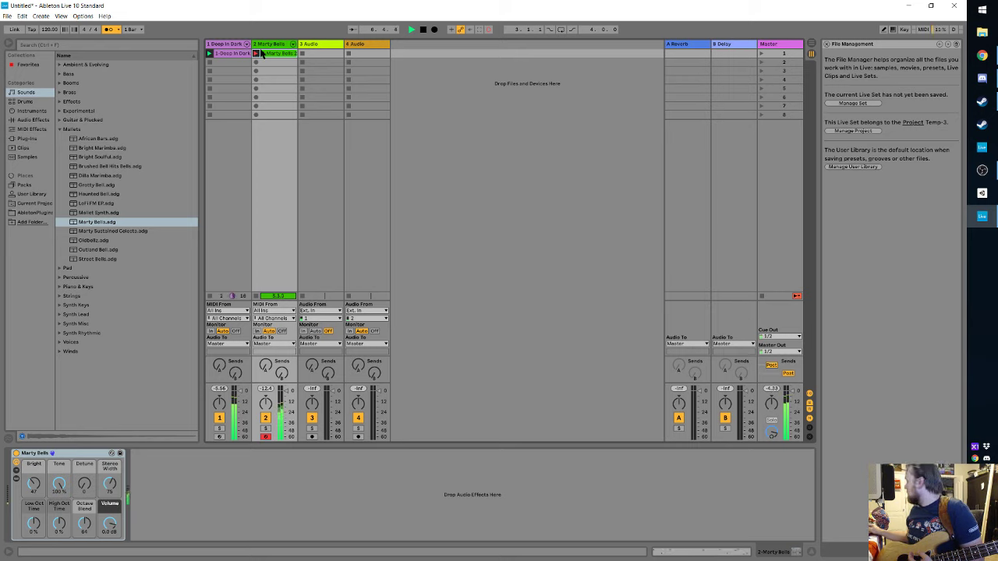
{"action": "key", "text": "space"}
{"action": "key", "text": "Delete"}
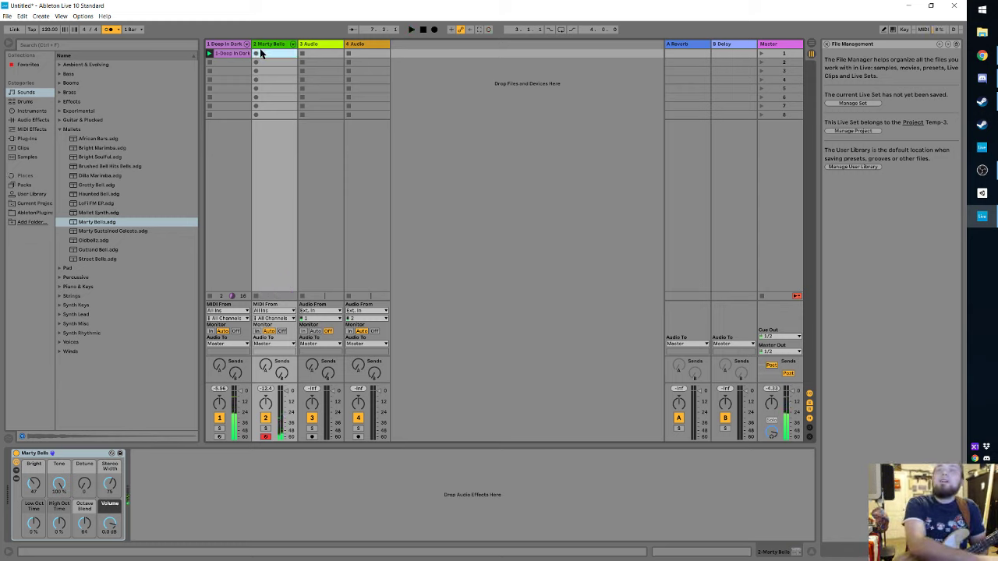
Step: Set the tempo to 60 BPM and record a Marty Bells take from the start into the track's first clip slot
{"action": "left_click", "coordinate": [50, 30]}
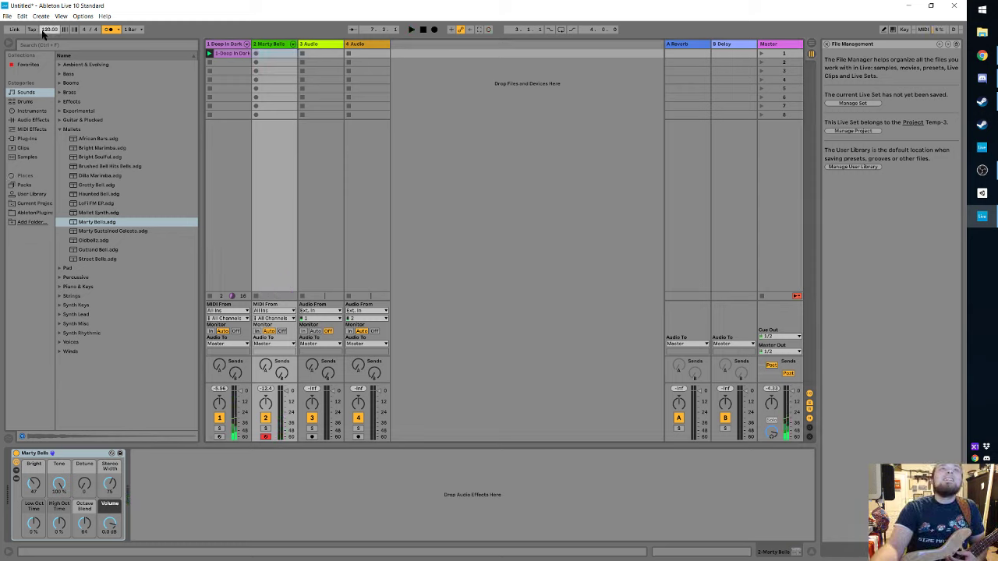
{"action": "type", "text": "60"}
{"action": "key", "text": "Return"}
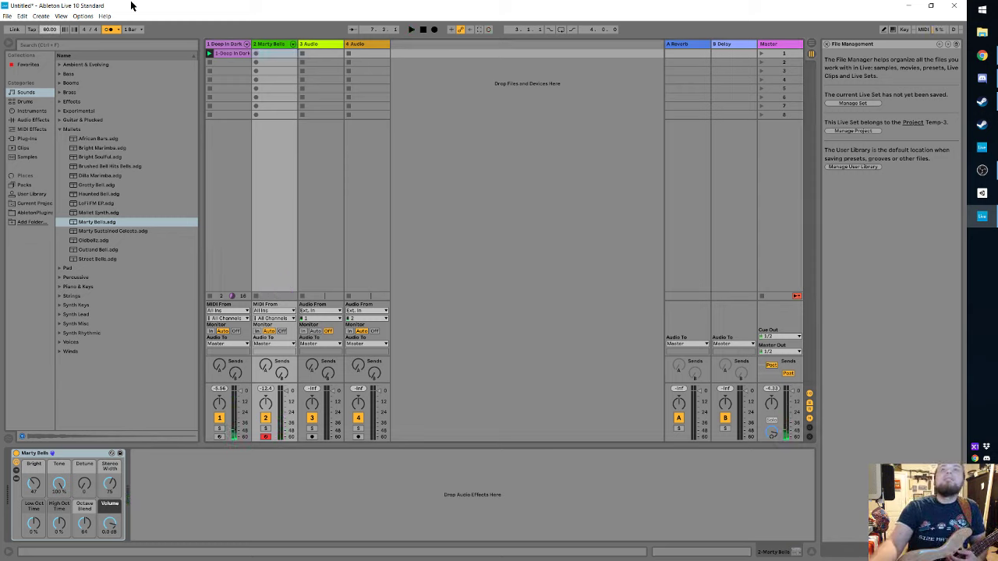
{"action": "left_click", "coordinate": [422, 29]}
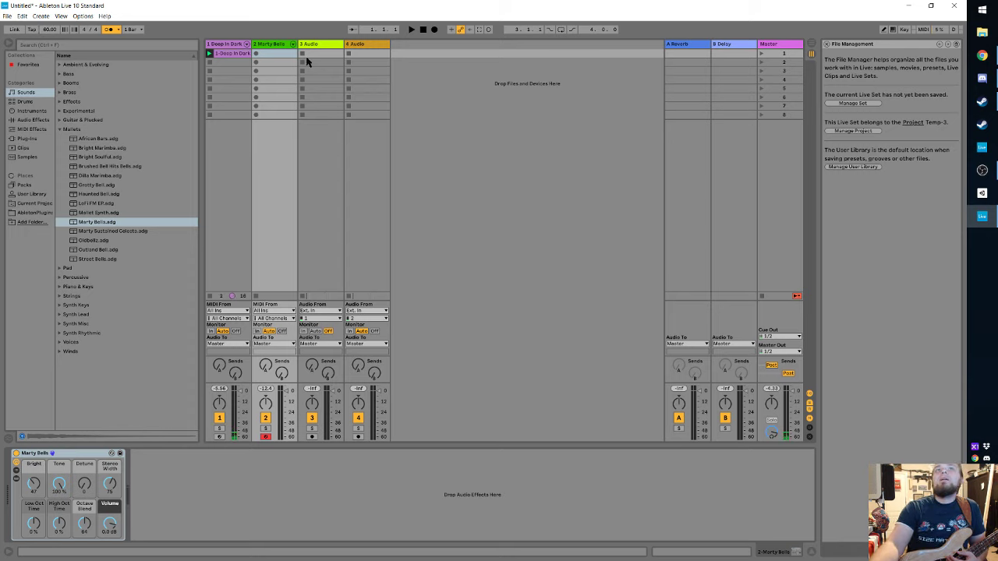
{"action": "left_click", "coordinate": [256, 53]}
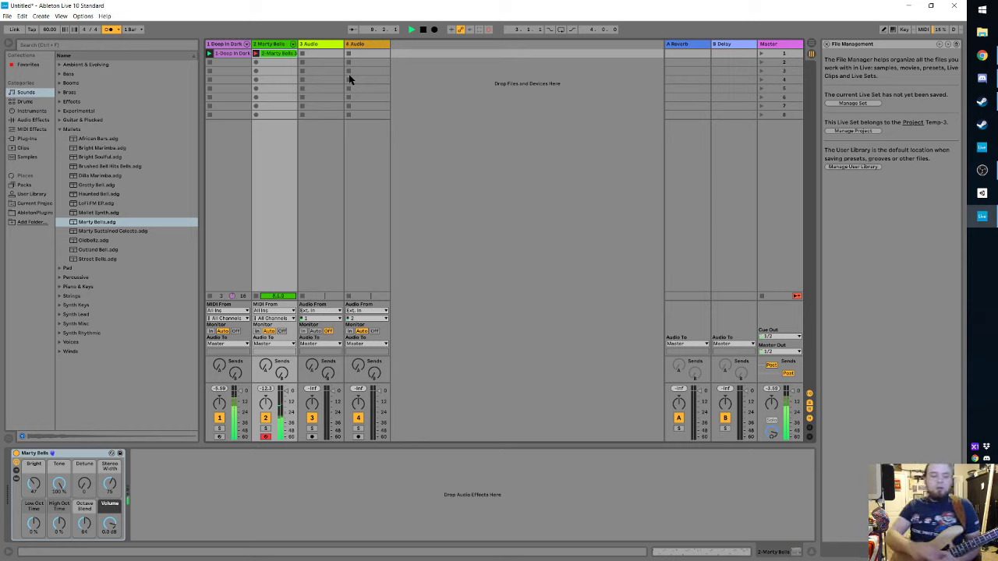
{"action": "key", "text": "space"}
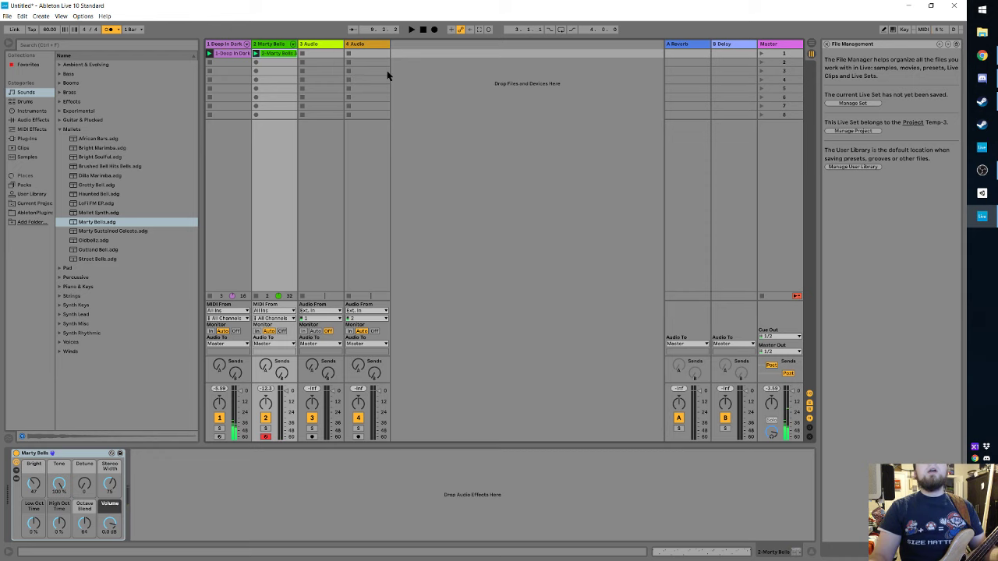
Step: Open the notes of the recorded Marty Bells clip, examine their timing up close, and play back its beginning
{"action": "double_click", "coordinate": [268, 55]}
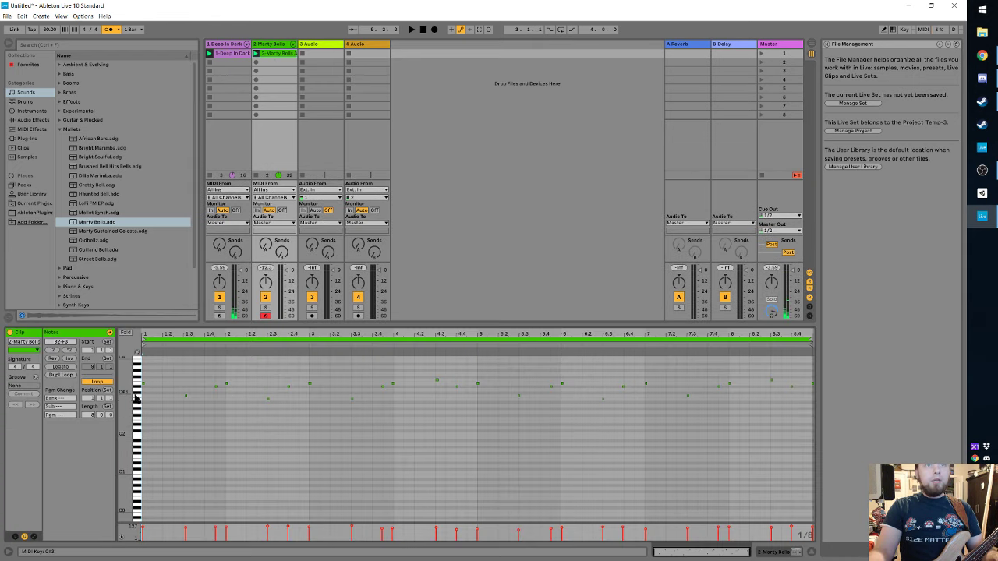
{"action": "mouse_move", "coordinate": [124, 389]}
{"action": "left_mouse_down"}
{"action": "mouse_move", "coordinate": [156, 389]}
{"action": "mouse_move", "coordinate": [137, 388]}
{"action": "left_mouse_up"}
{"action": "scroll", "coordinate": [217, 366], "scroll_direction": "up", "scroll_amount": 3}
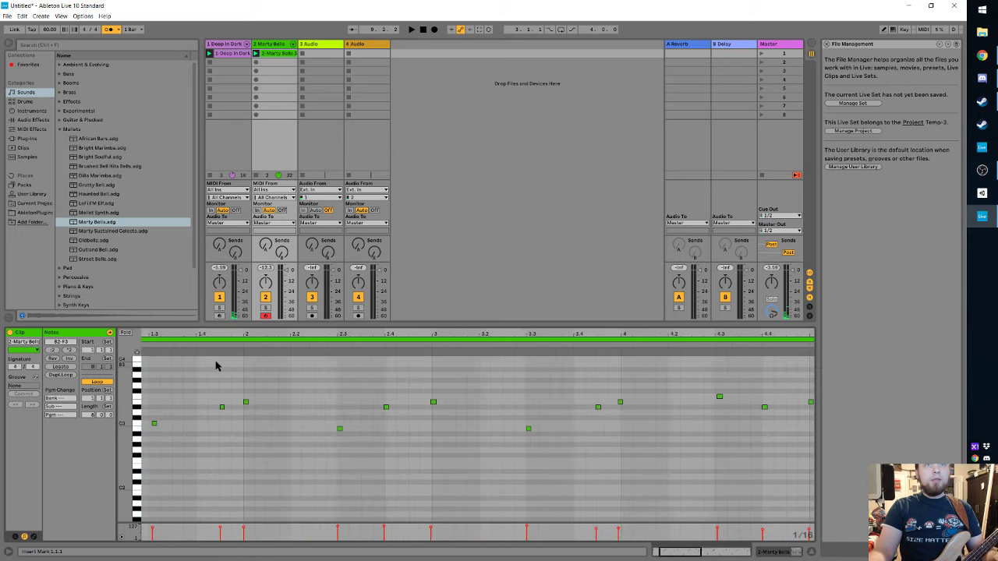
{"action": "scroll", "coordinate": [215, 382], "scroll_direction": "up", "scroll_amount": 5}
{"action": "scroll", "coordinate": [468, 494], "scroll_direction": "down", "scroll_amount": 2}
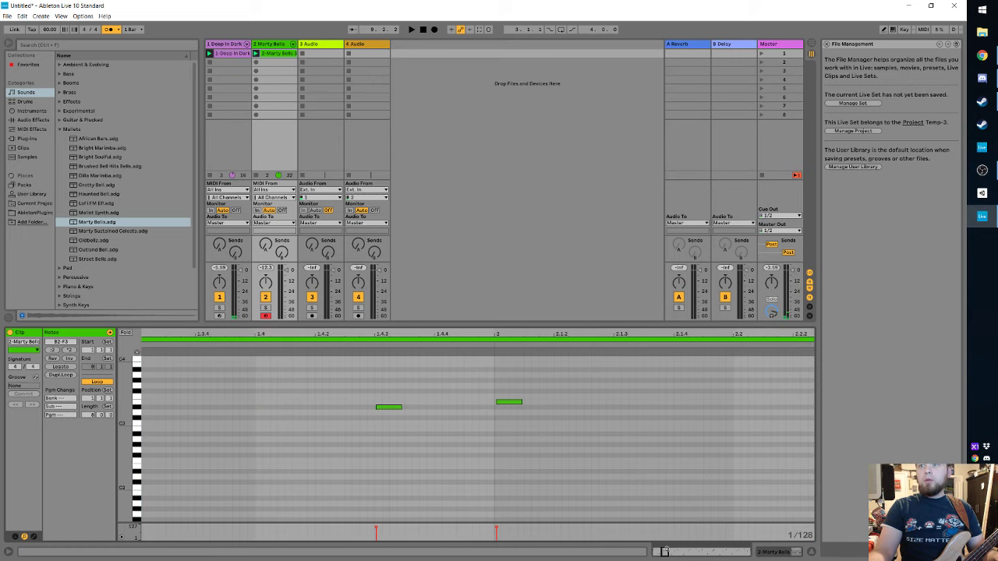
{"action": "key", "text": "space"}
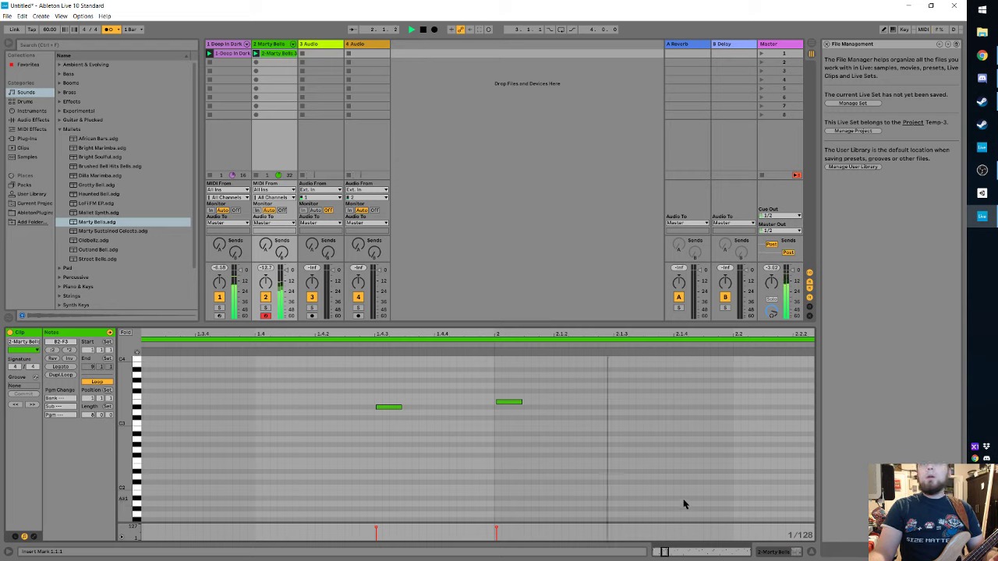
{"action": "scroll", "coordinate": [601, 475], "scroll_direction": "down", "scroll_amount": 1}
{"action": "scroll", "coordinate": [590, 473], "scroll_direction": "down", "scroll_amount": 5}
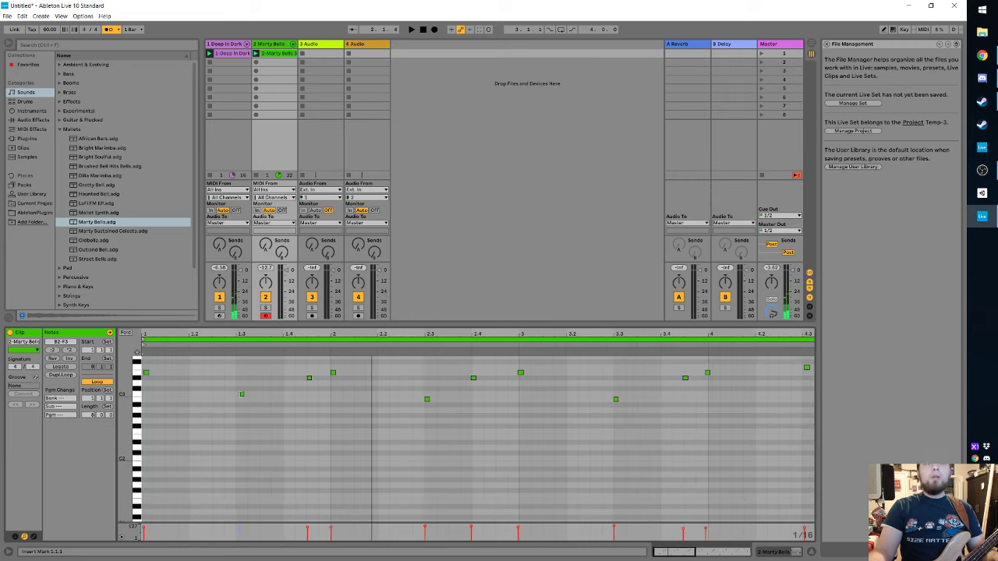
Step: Move the C3 note just after 1.3 to B2 at 1.3.1
{"action": "left_click_drag", "start_coordinate": [227, 390], "coordinate": [247, 403]}
{"action": "scroll", "coordinate": [227, 396], "scroll_direction": "up", "scroll_amount": 5}
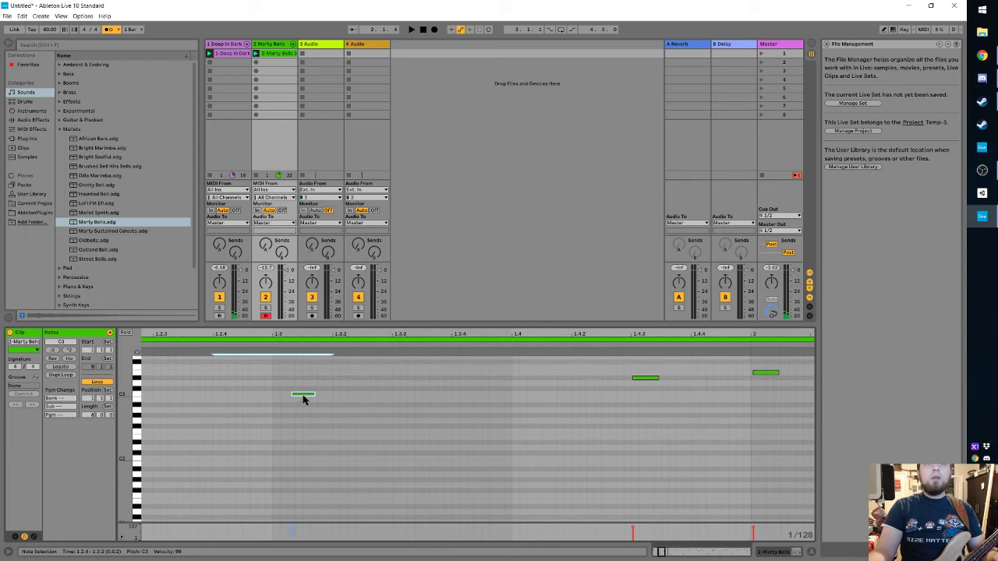
{"action": "left_click_drag", "start_coordinate": [304, 399], "coordinate": [285, 404]}
{"action": "scroll", "coordinate": [316, 400], "scroll_direction": "down", "scroll_amount": 5}
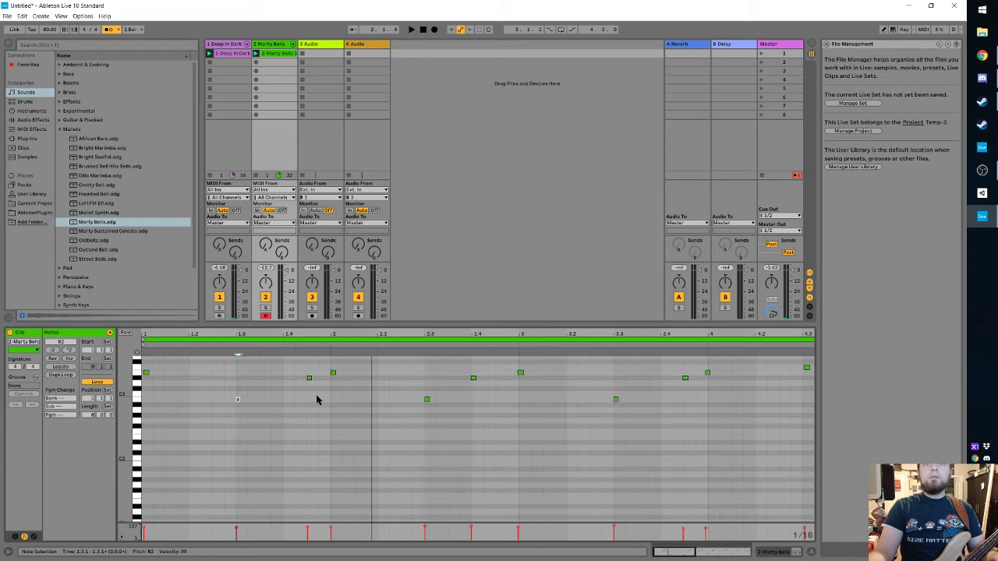
Step: Quantize all the notes in the Marty Bells clip and replay its beginning
{"action": "scroll", "coordinate": [319, 401], "scroll_direction": "right", "scroll_amount": 3}
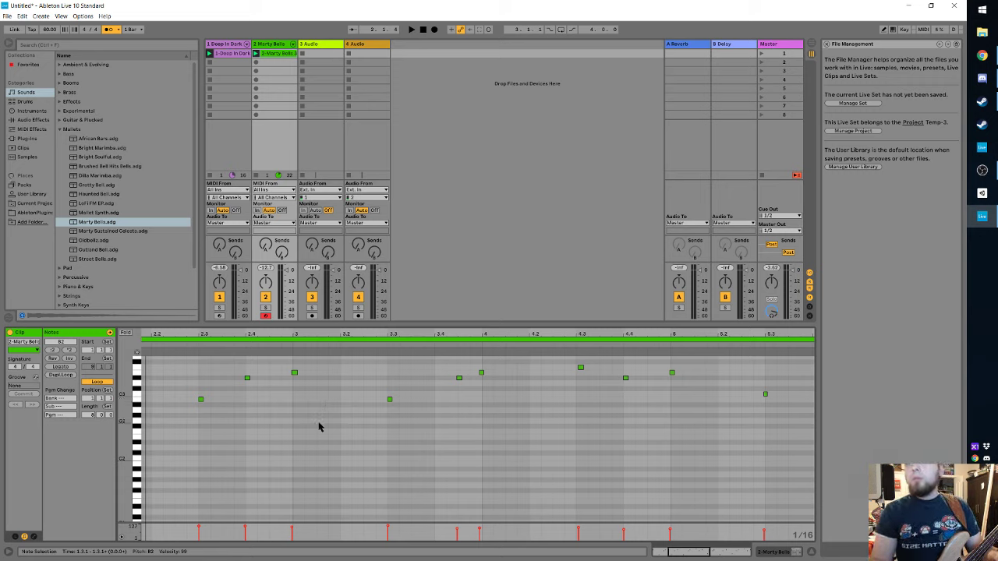
{"action": "key", "text": "ctrl+a"}
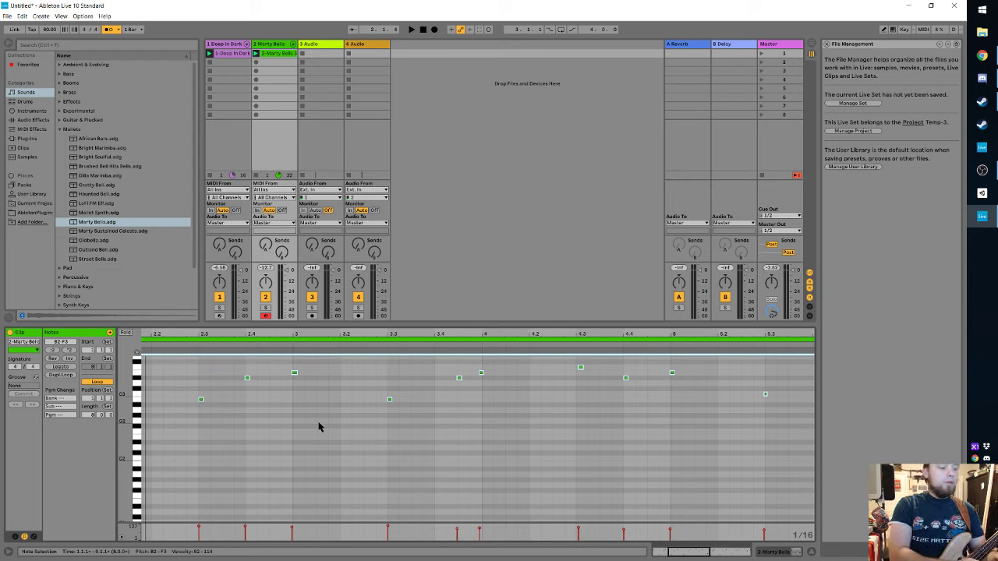
{"action": "key", "text": "space"}
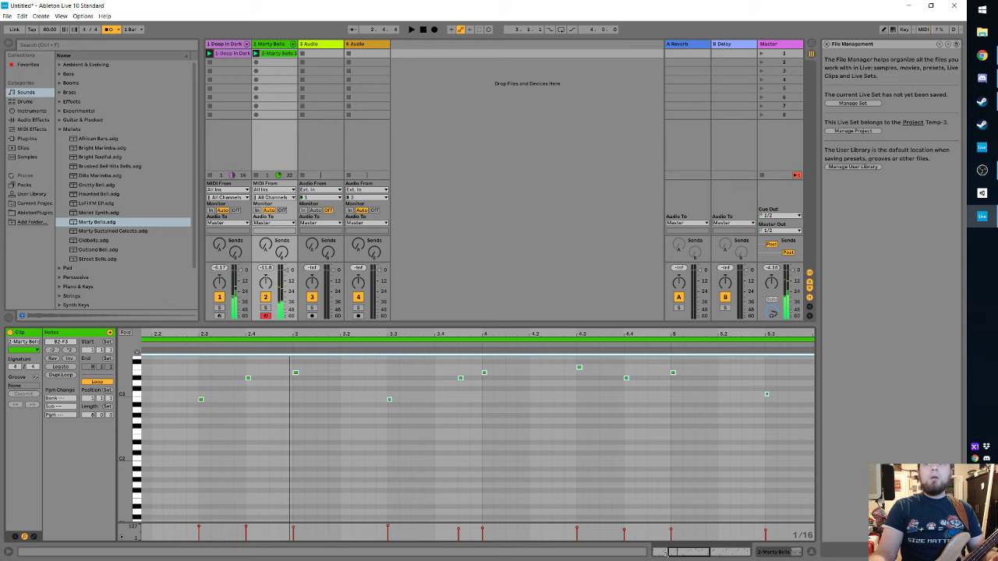
Step: Raise the B2 note at 2.3.1 to C3
{"action": "left_click_drag", "start_coordinate": [661, 549], "coordinate": [644, 549]}
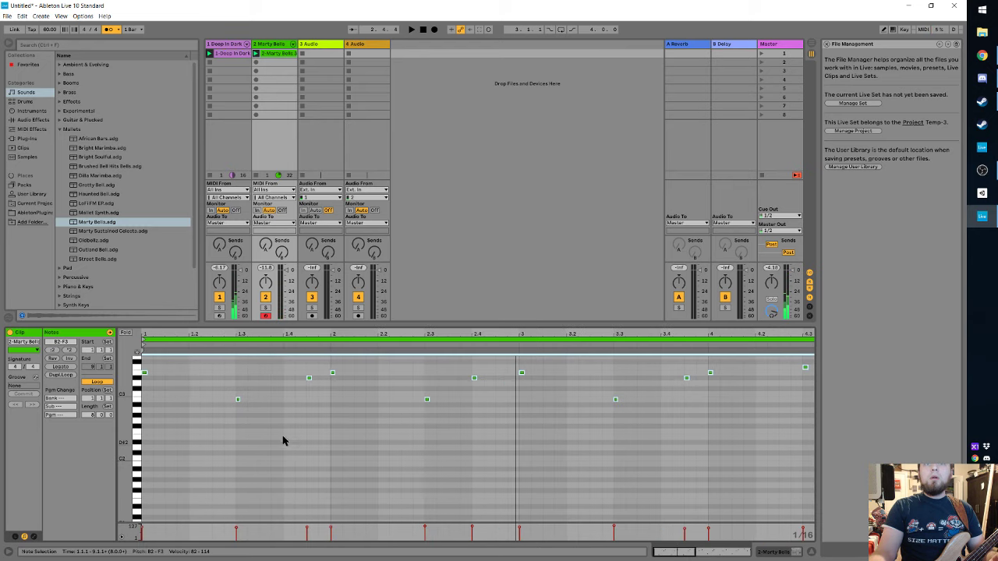
{"action": "left_click", "coordinate": [224, 390]}
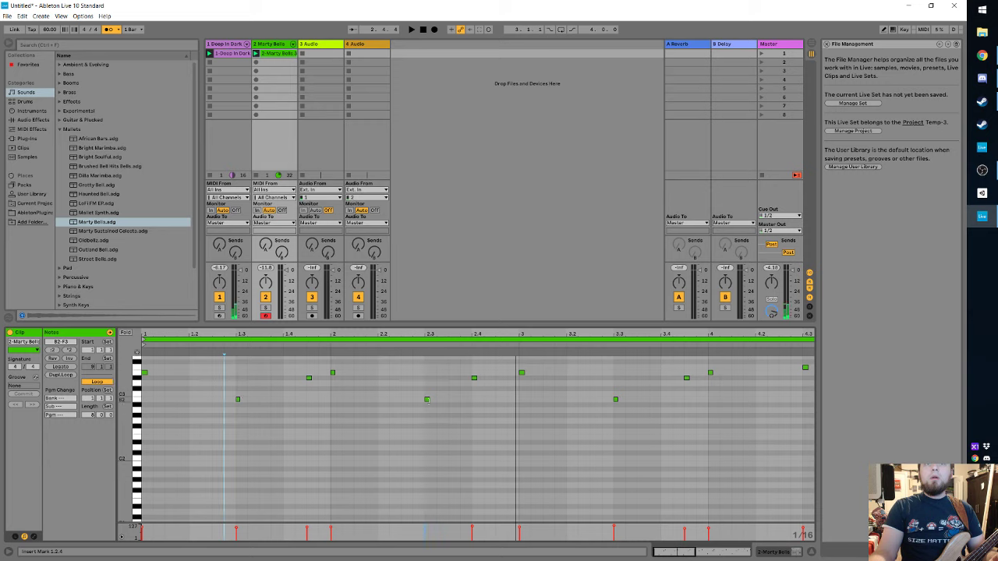
{"action": "left_click", "coordinate": [427, 400]}
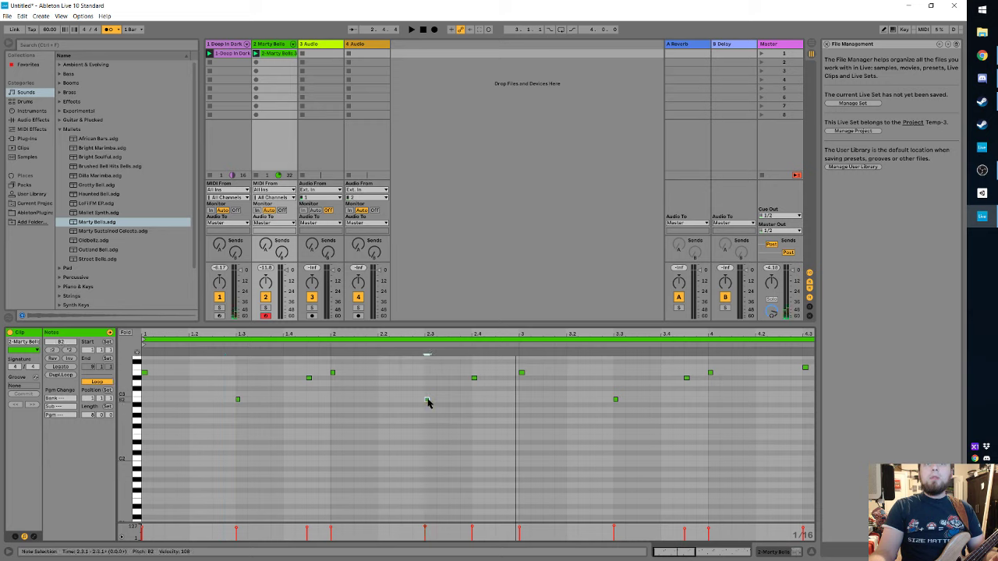
{"action": "left_click_drag", "start_coordinate": [427, 401], "coordinate": [427, 395]}
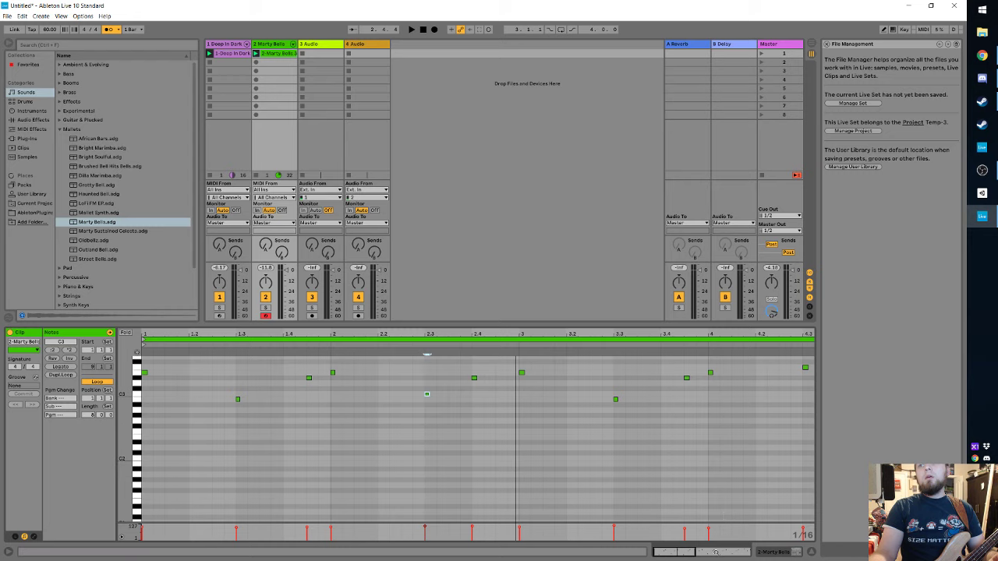
Step: Lower the C3 note at 5.3.1 in the Marty Bells clip to B2 and enlarge the note rows for closer editing
{"action": "left_click", "coordinate": [699, 554]}
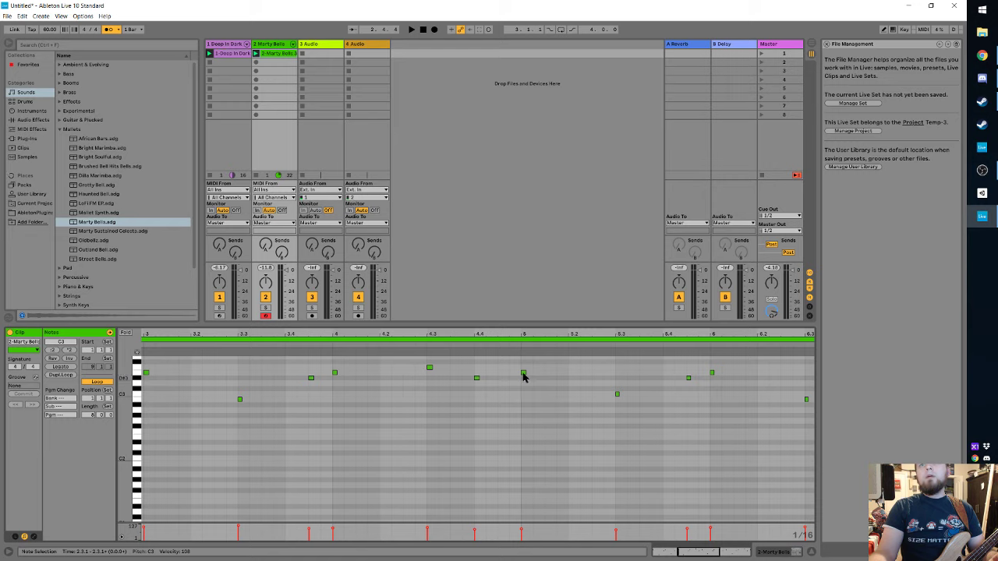
{"action": "left_click", "coordinate": [616, 393]}
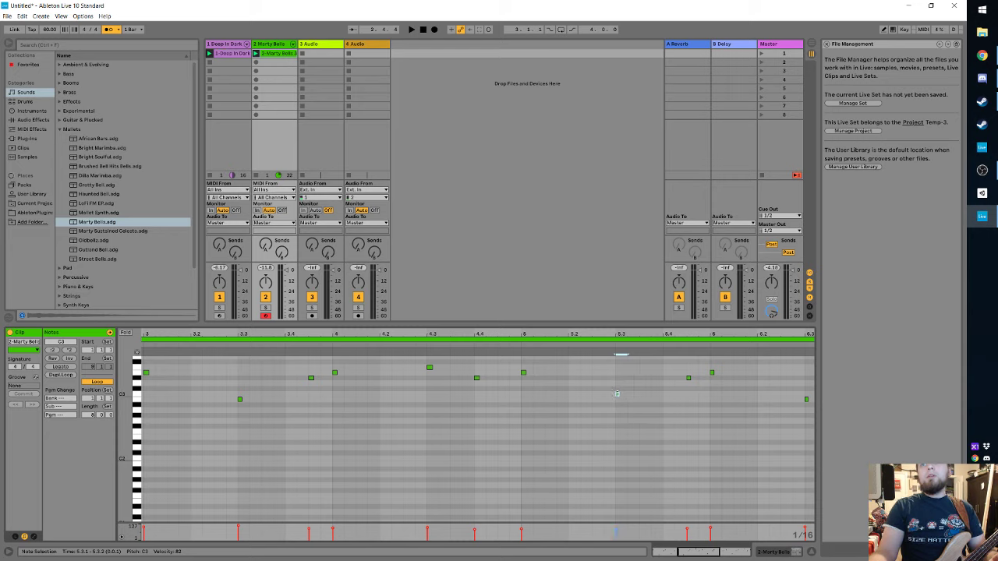
{"action": "left_click_drag", "start_coordinate": [618, 395], "coordinate": [623, 403]}
{"action": "scroll", "coordinate": [664, 401], "scroll_direction": "up", "scroll_amount": 4}
{"action": "scroll", "coordinate": [390, 442], "scroll_direction": "down", "scroll_amount": 1}
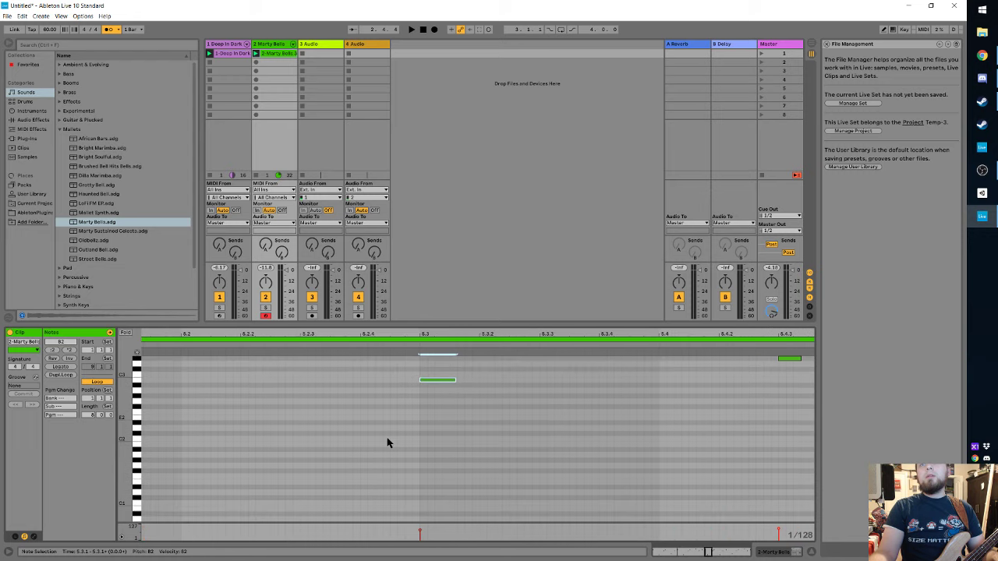
{"action": "scroll", "coordinate": [401, 444], "scroll_direction": "up", "scroll_amount": 1}
{"action": "scroll", "coordinate": [561, 464], "scroll_direction": "down", "scroll_amount": 4}
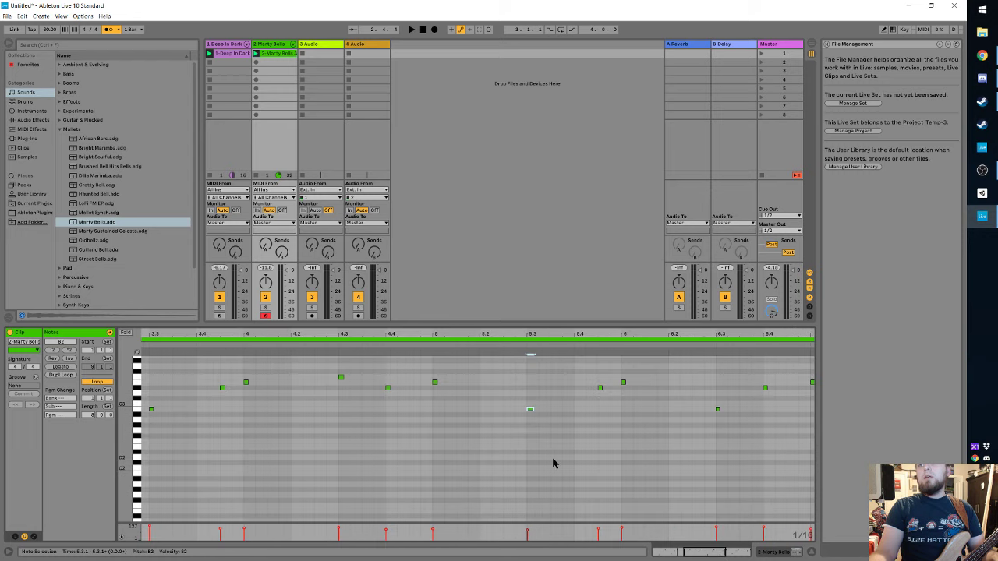
{"action": "left_click_drag", "start_coordinate": [122, 408], "coordinate": [152, 408]}
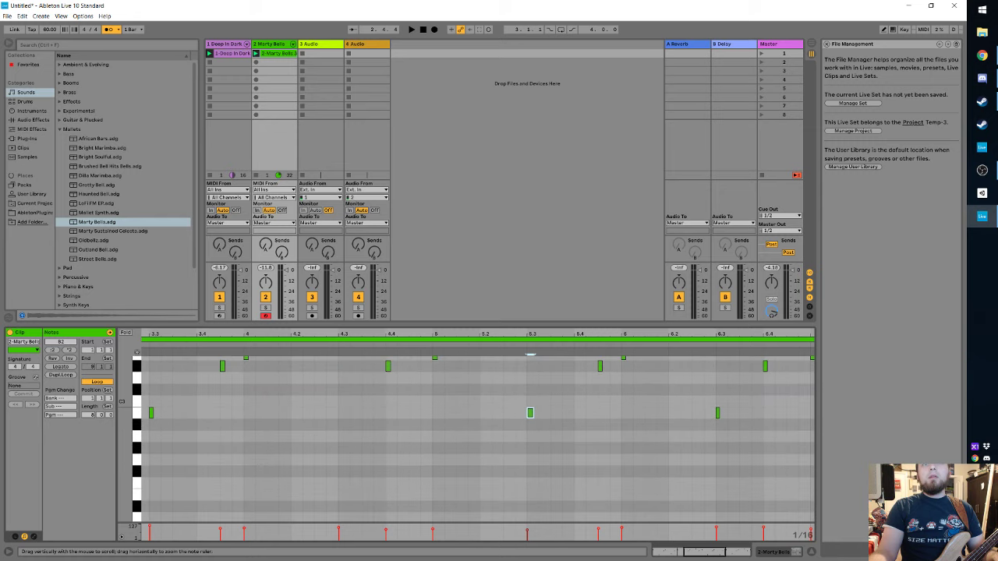
{"action": "scroll", "coordinate": [372, 437], "scroll_direction": "up", "scroll_amount": 2}
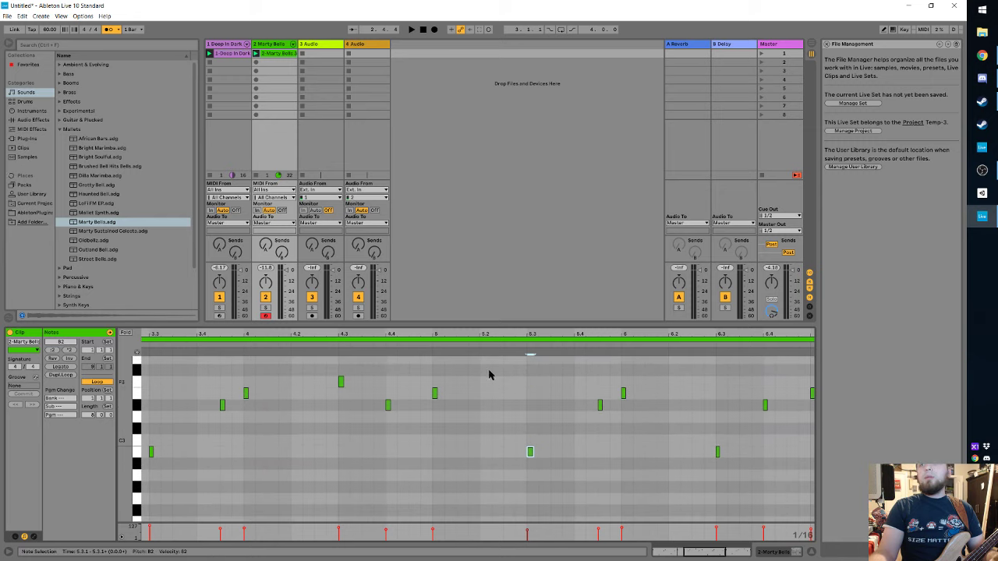
Step: Raise the B2 note at 6.3.1 to C3 and play back the Marty Bells melody with the bass line
{"action": "key", "text": "space"}
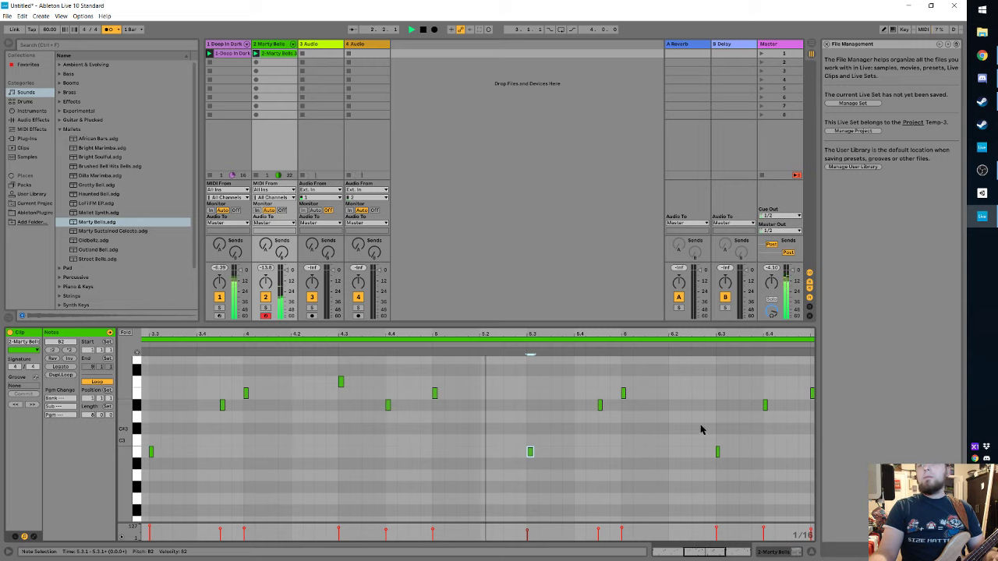
{"action": "left_click_drag", "start_coordinate": [717, 455], "coordinate": [719, 450]}
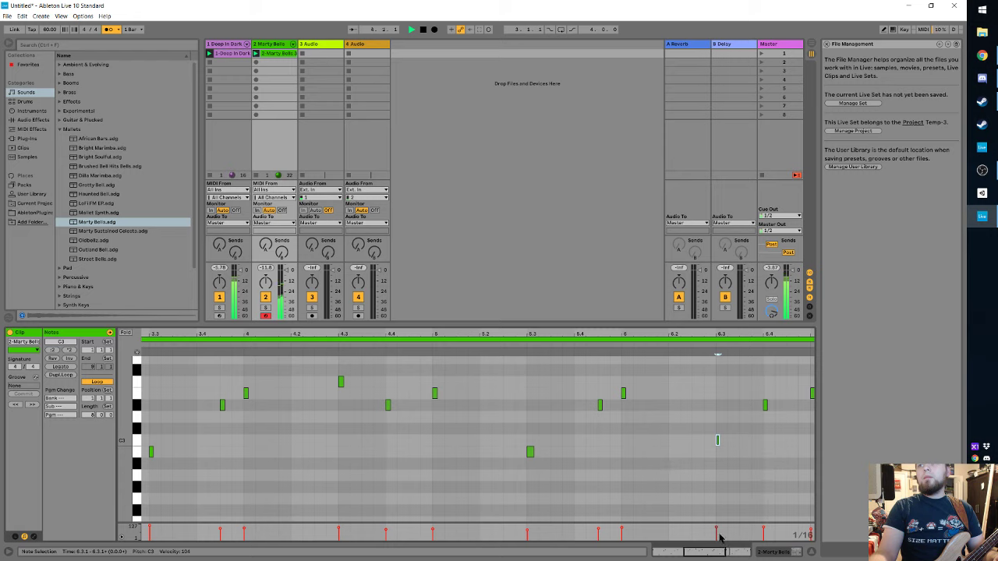
{"action": "left_click", "coordinate": [734, 552]}
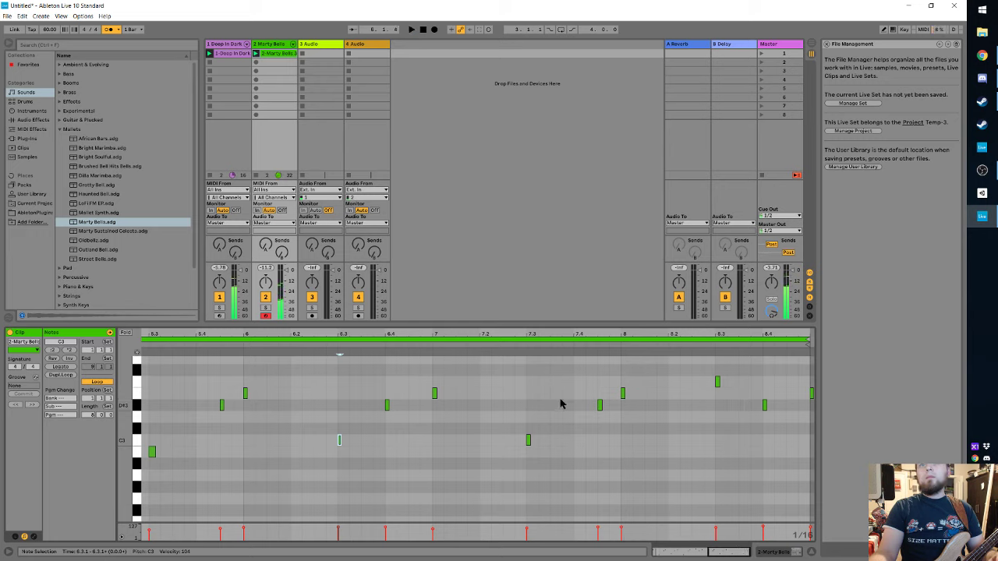
{"action": "left_click", "coordinate": [411, 29]}
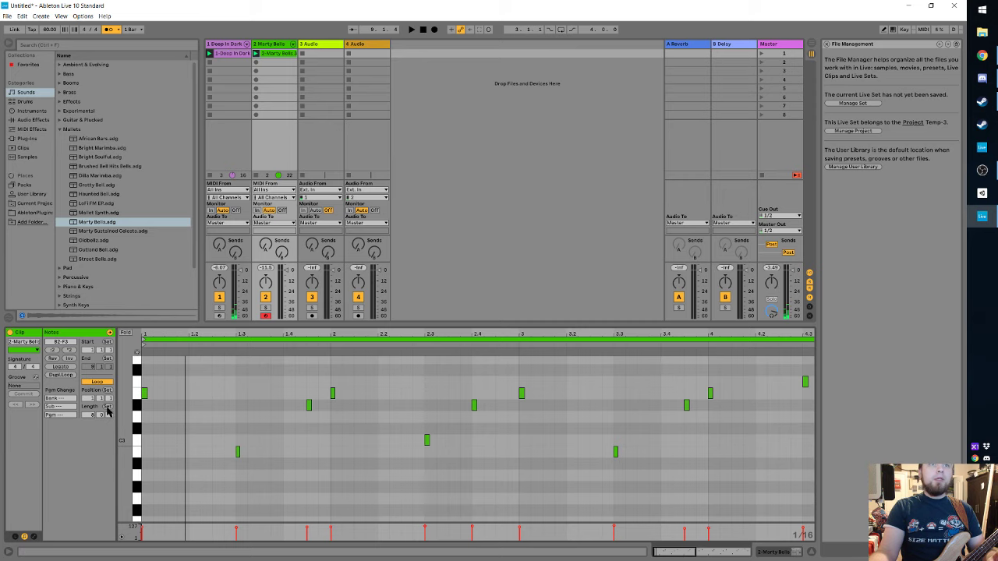
Step: Compare the full note patterns and loop lengths of the Deep In Dark and Marty Bells clips, and play them together
{"action": "left_click", "coordinate": [229, 55]}
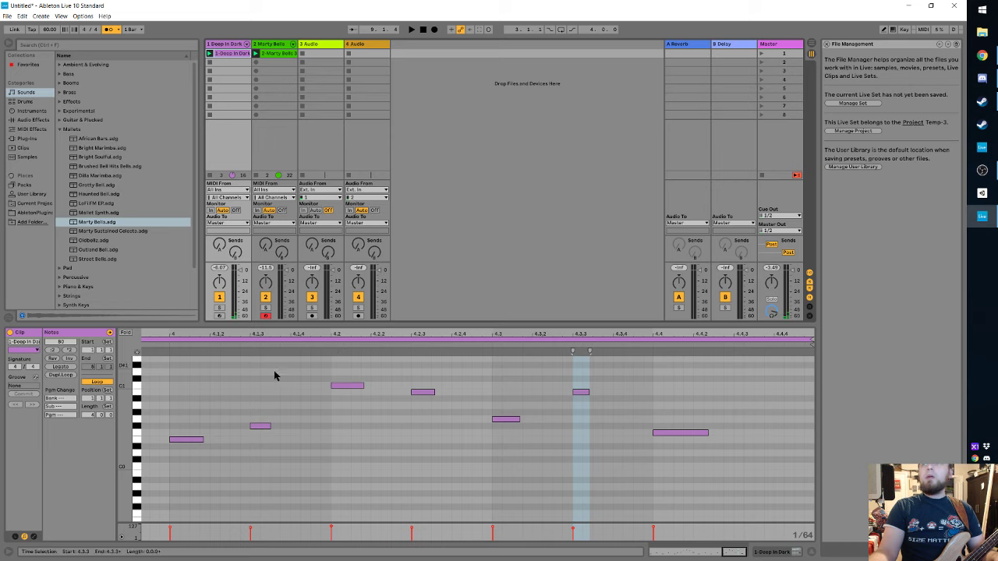
{"action": "scroll", "coordinate": [322, 421], "scroll_direction": "down", "scroll_amount": 5}
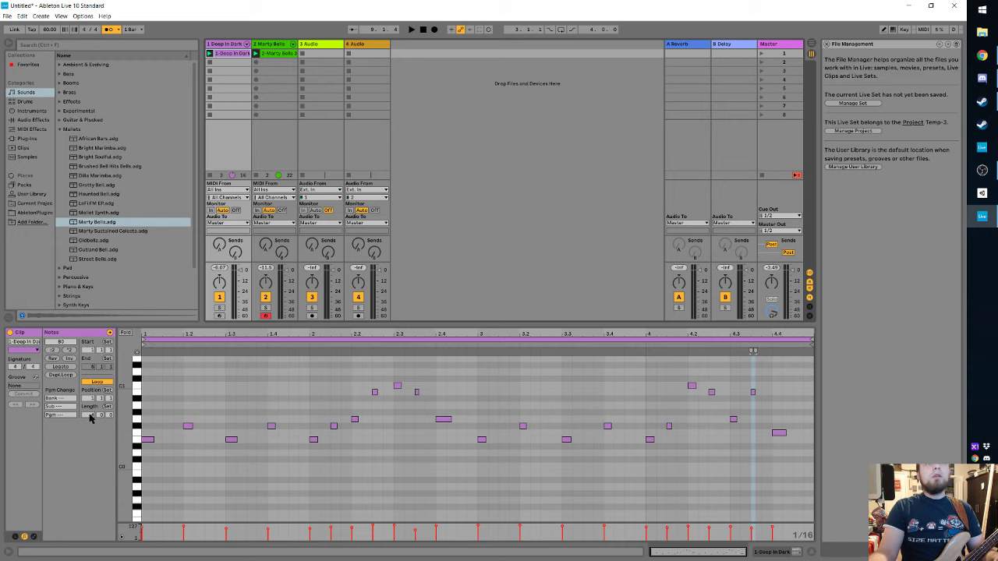
{"action": "key", "text": "space"}
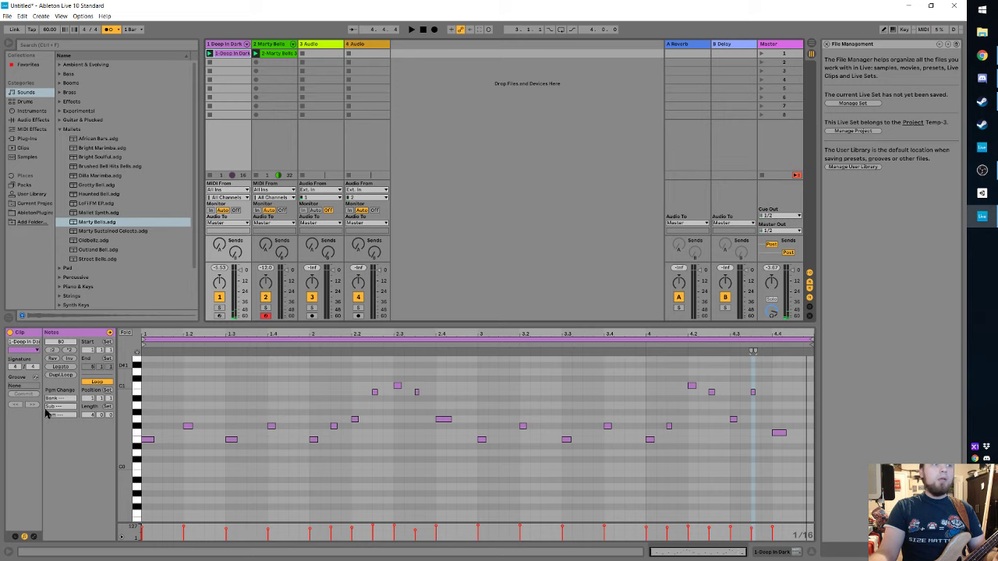
{"action": "left_click", "coordinate": [278, 53]}
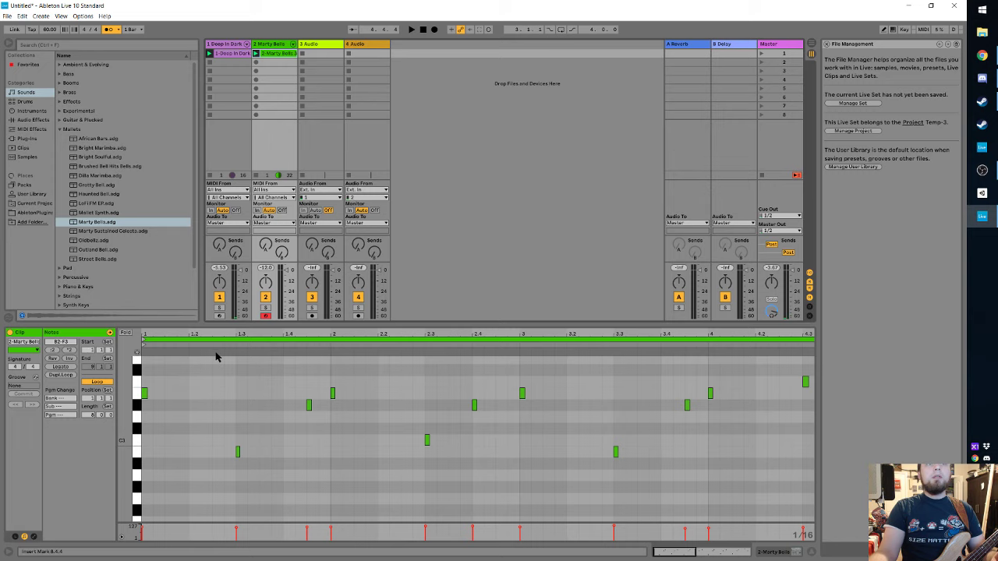
{"action": "left_click", "coordinate": [235, 57]}
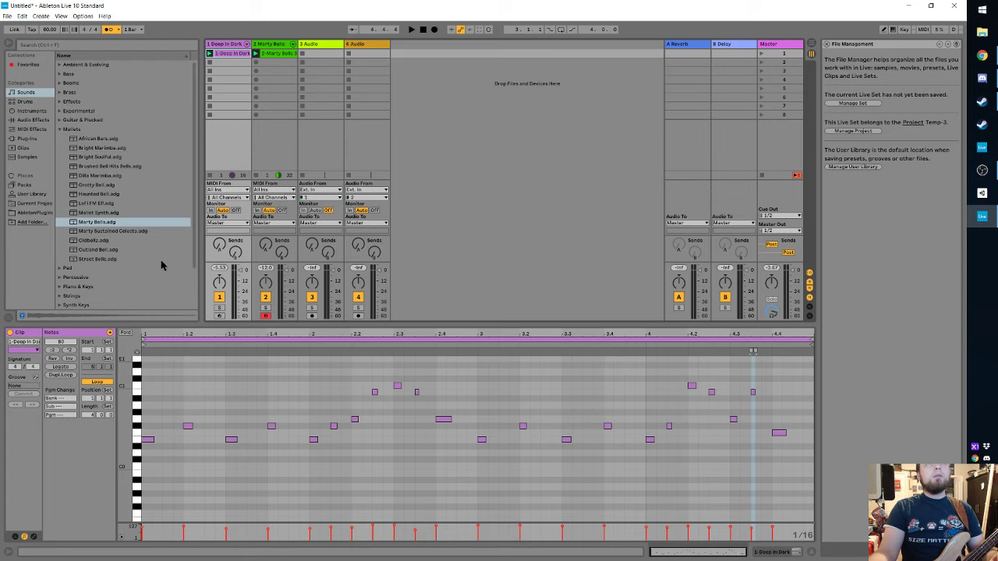
{"action": "left_click", "coordinate": [271, 53]}
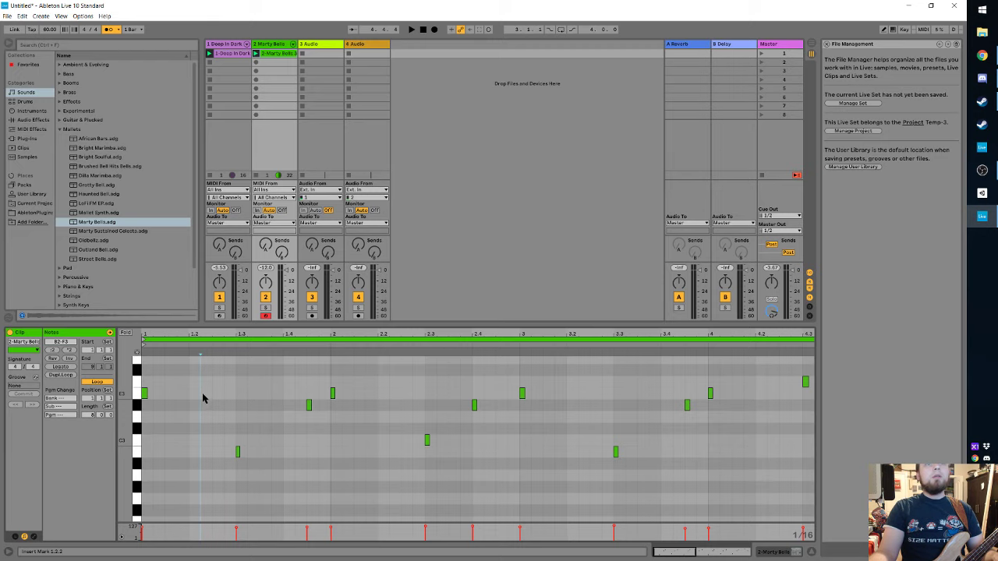
Step: Arm the 4 Audio track and play back both clips while playing along on its live input
{"action": "left_click", "coordinate": [419, 81]}
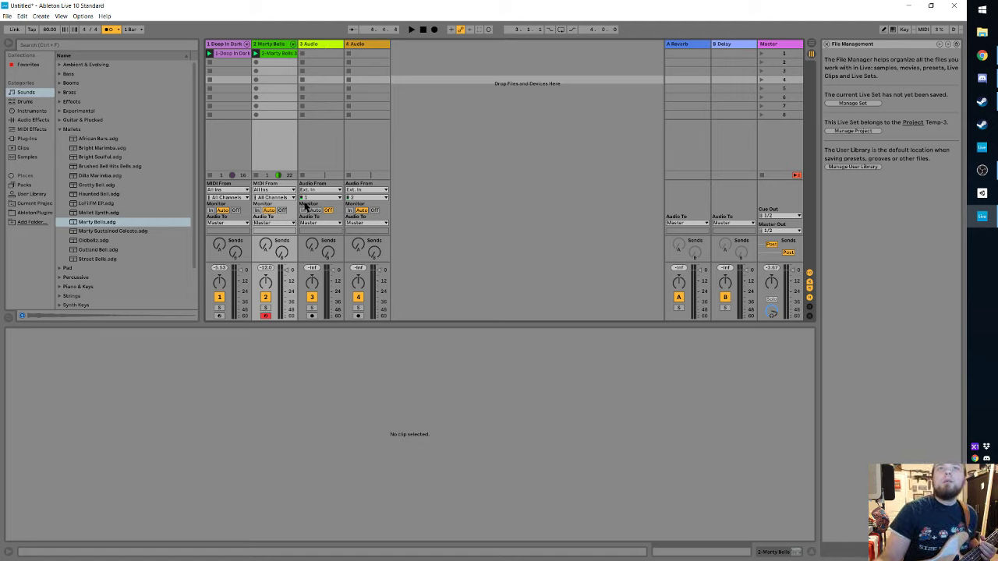
{"action": "left_click", "coordinate": [358, 315]}
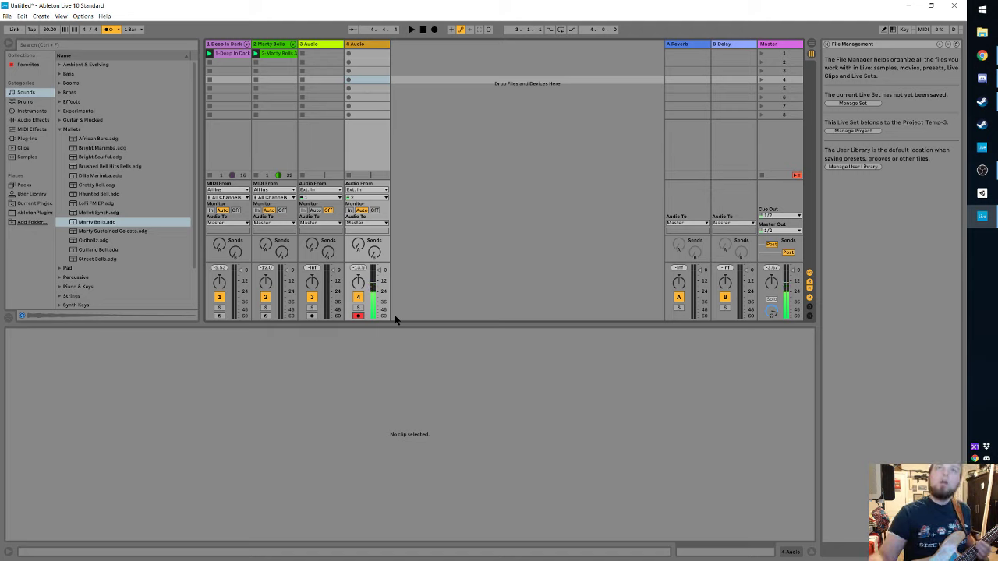
{"action": "left_click", "coordinate": [412, 29]}
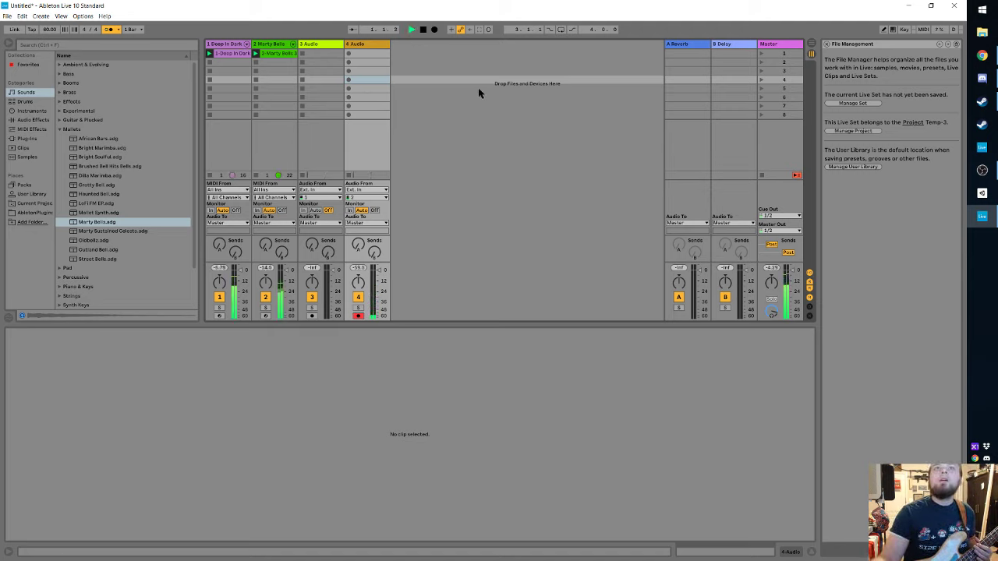
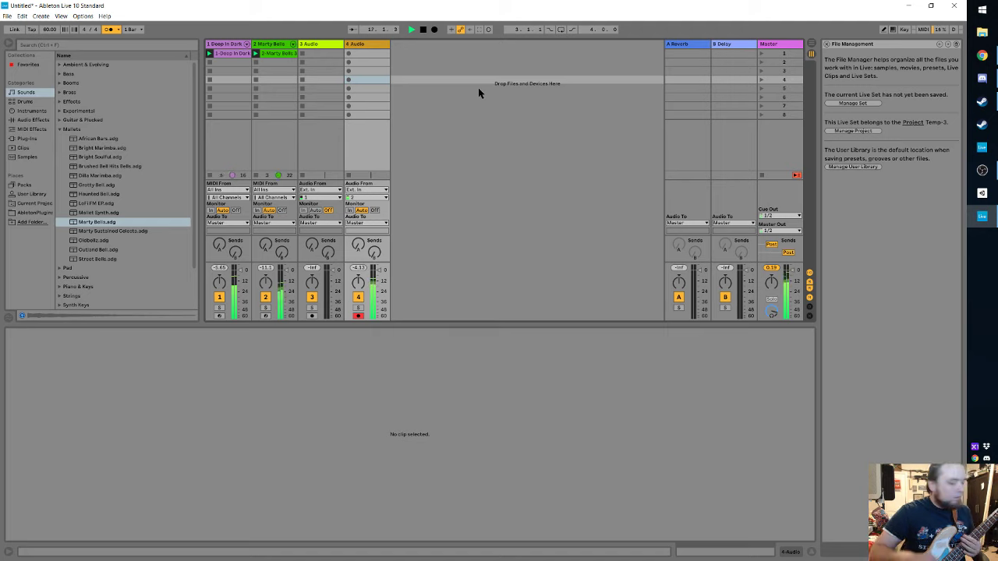
{"action": "key", "text": "space"}
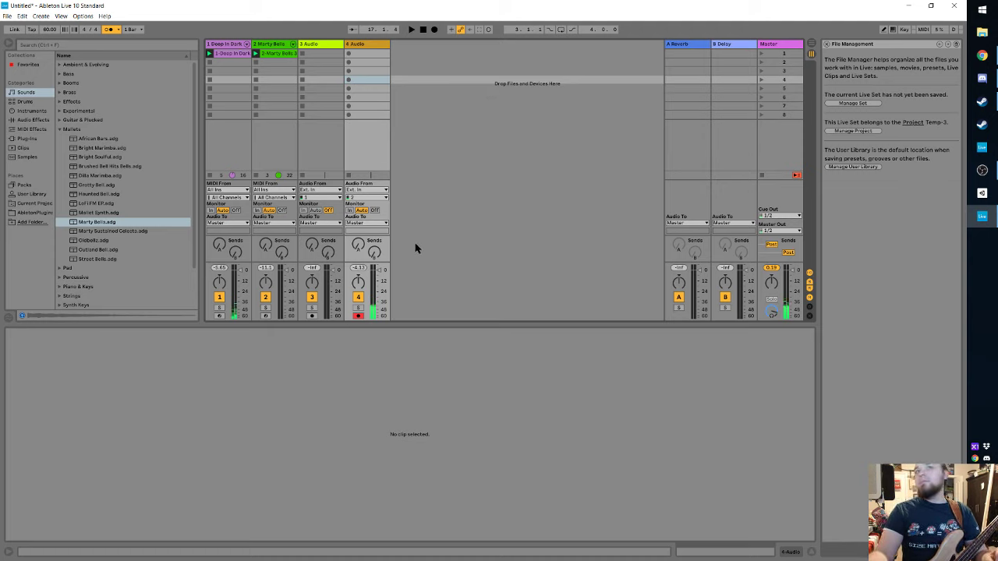
Step: Insert a new MIDI track and place it directly after the Marty Bells track
{"action": "right_click", "coordinate": [310, 44]}
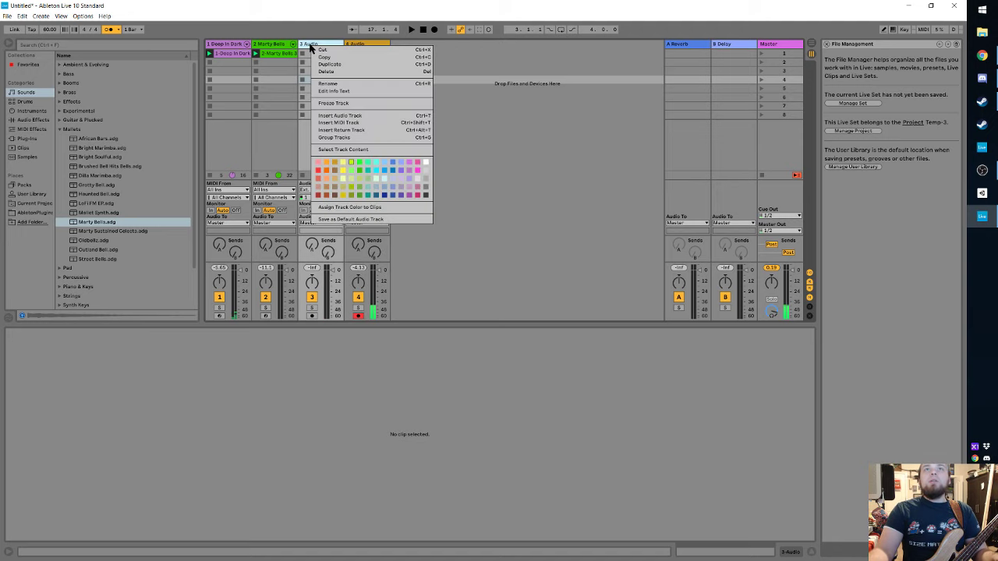
{"action": "left_click", "coordinate": [356, 122]}
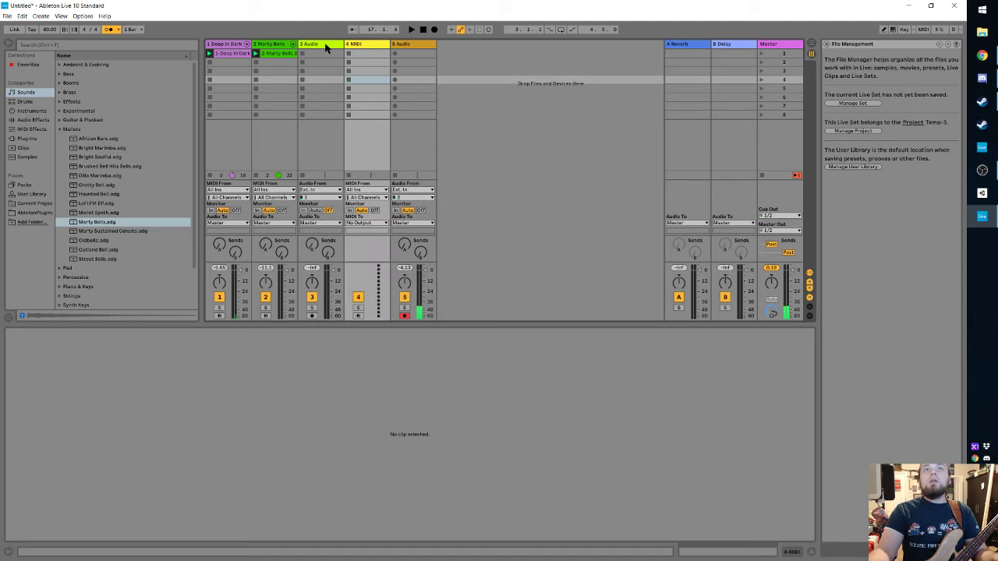
{"action": "left_click_drag", "start_coordinate": [371, 48], "coordinate": [310, 51]}
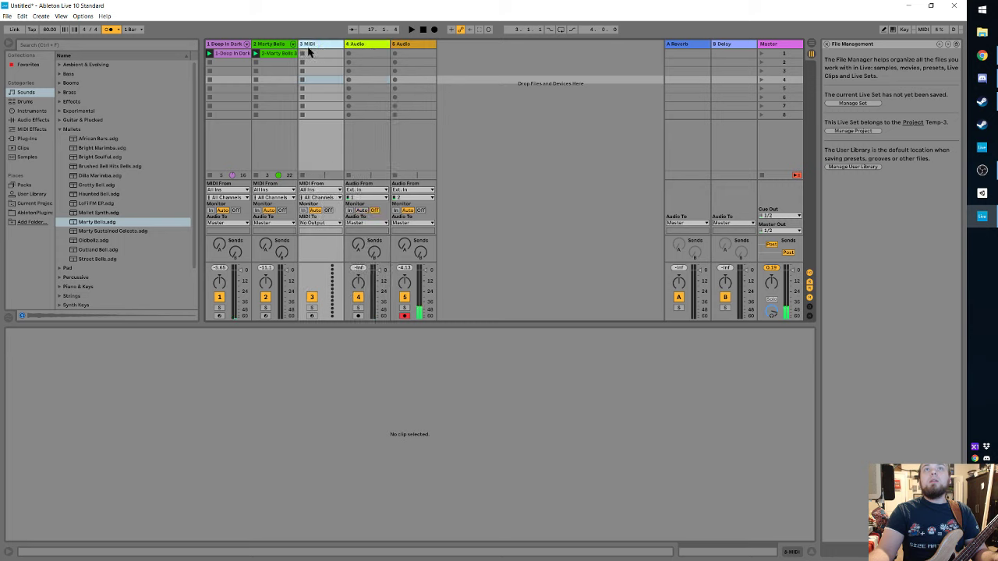
Step: Collapse the Mallets category in the Sounds library and expand Voices
{"action": "left_click", "coordinate": [25, 120]}
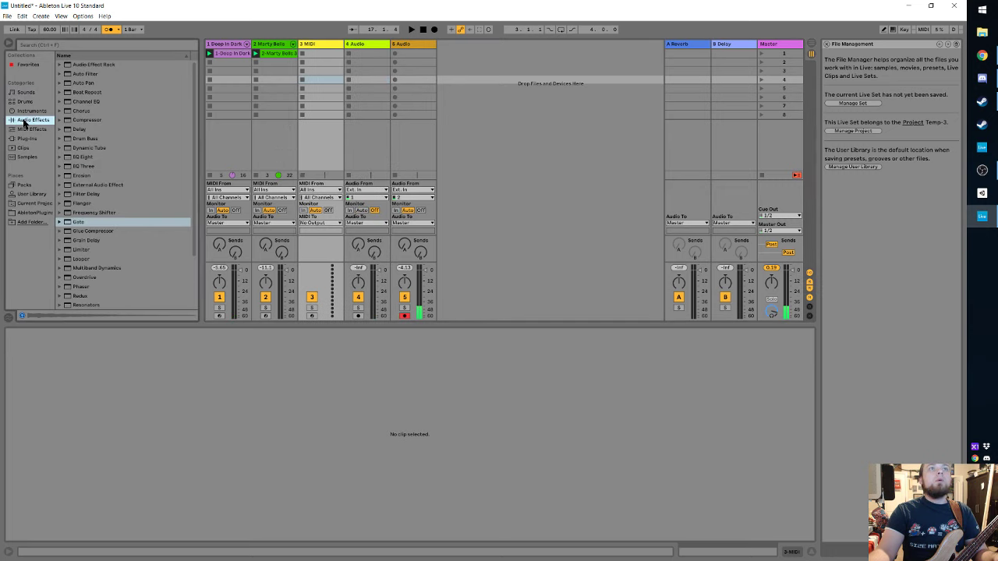
{"action": "left_click", "coordinate": [25, 93]}
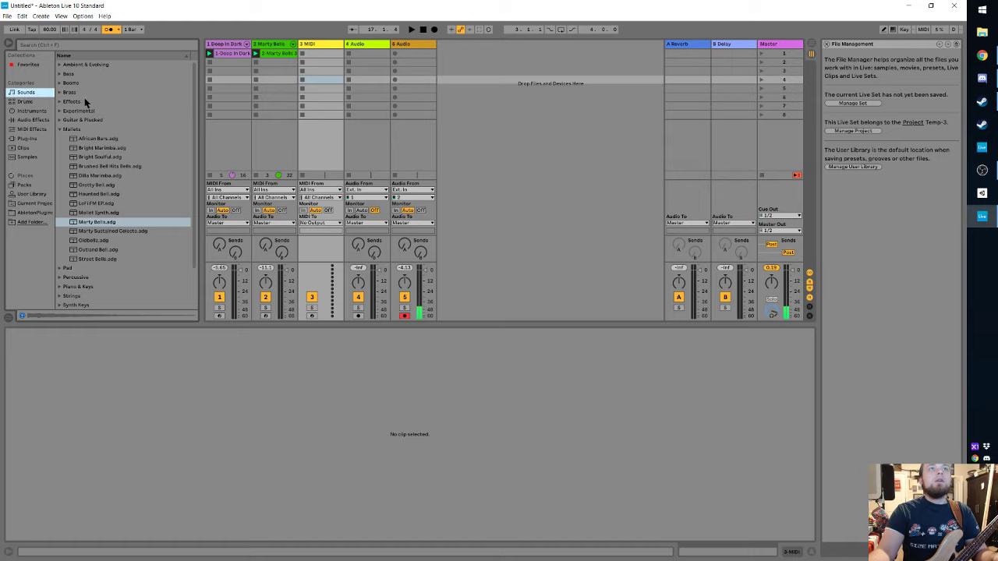
{"action": "left_click", "coordinate": [59, 128]}
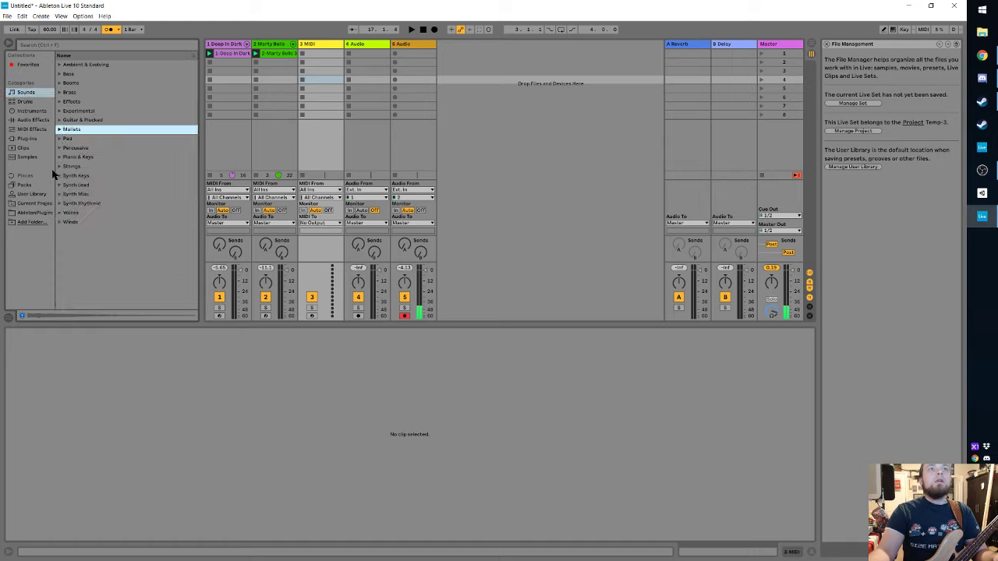
{"action": "left_click", "coordinate": [59, 213]}
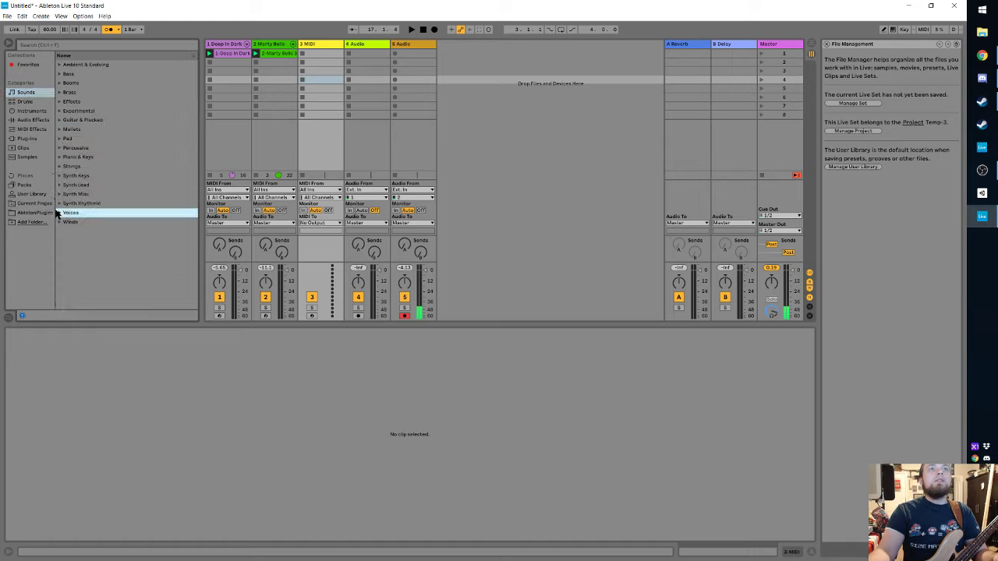
{"action": "left_click", "coordinate": [59, 215]}
Step: Audition several Voices presets and load VOIC Sirens of the Deep.adg onto the new MIDI track
{"action": "left_click", "coordinate": [96, 263]}
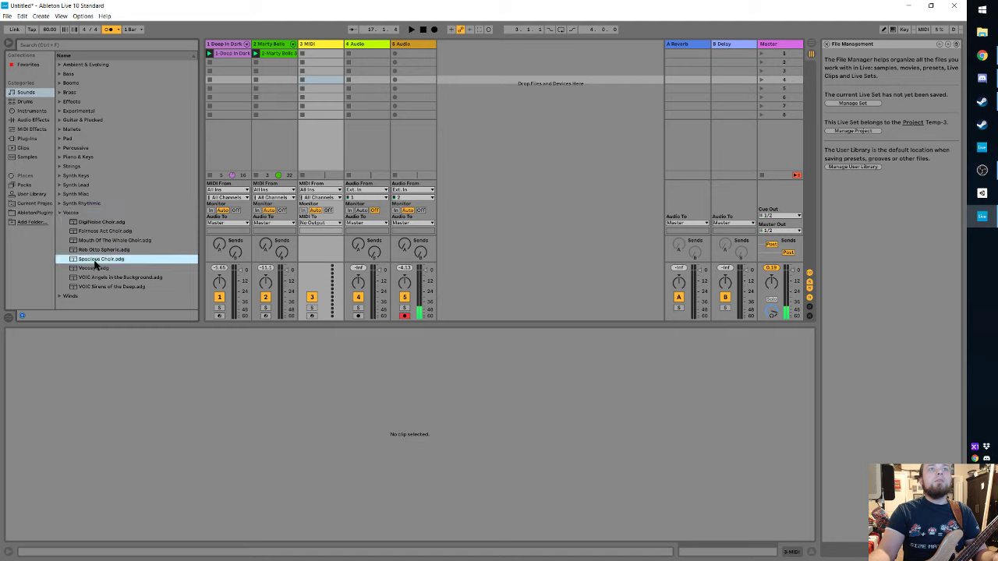
{"action": "left_click", "coordinate": [96, 241]}
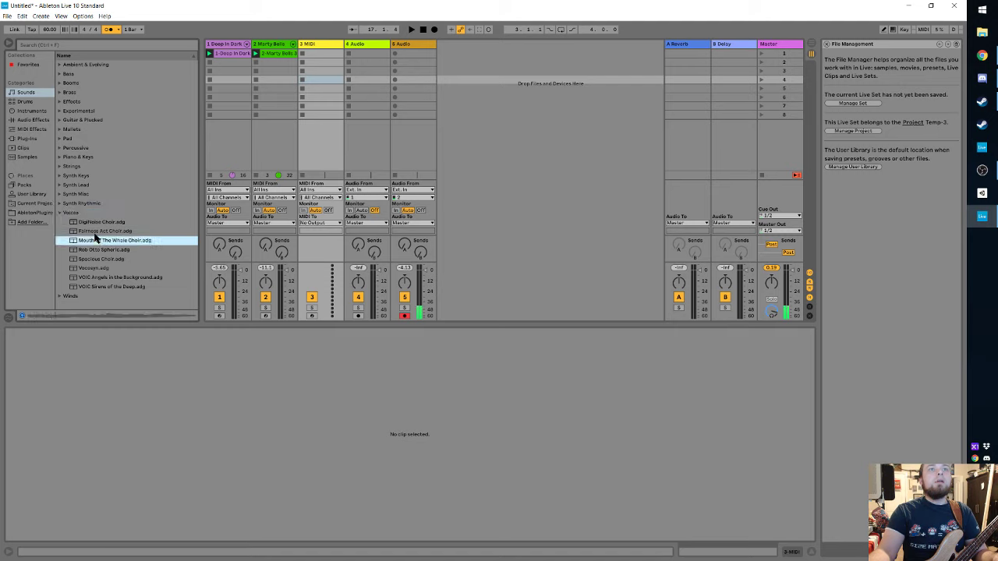
{"action": "left_click", "coordinate": [95, 231]}
{"action": "left_click", "coordinate": [97, 222]}
{"action": "left_click", "coordinate": [96, 277]}
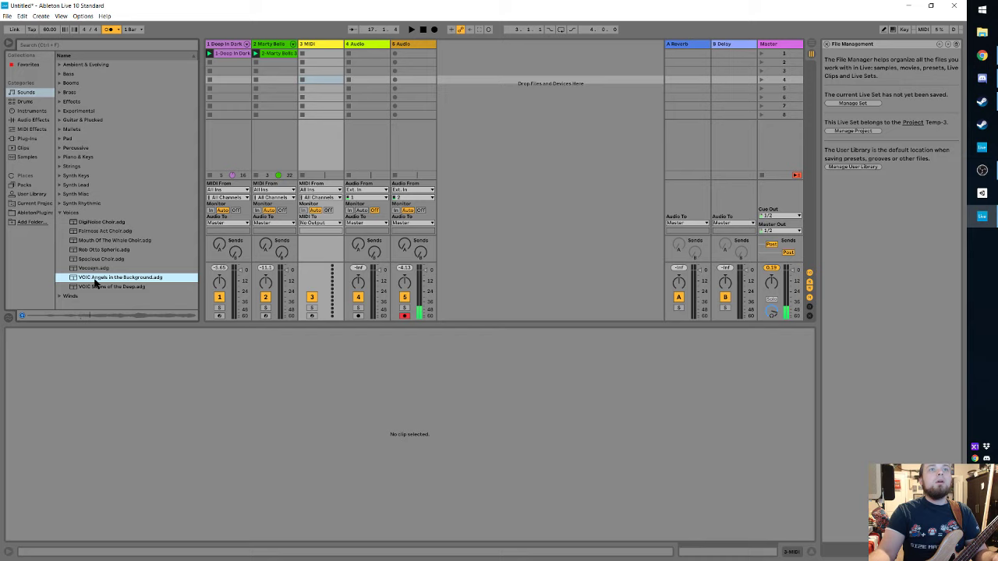
{"action": "left_click", "coordinate": [94, 269]}
{"action": "left_click", "coordinate": [95, 278]}
{"action": "left_click", "coordinate": [91, 287]}
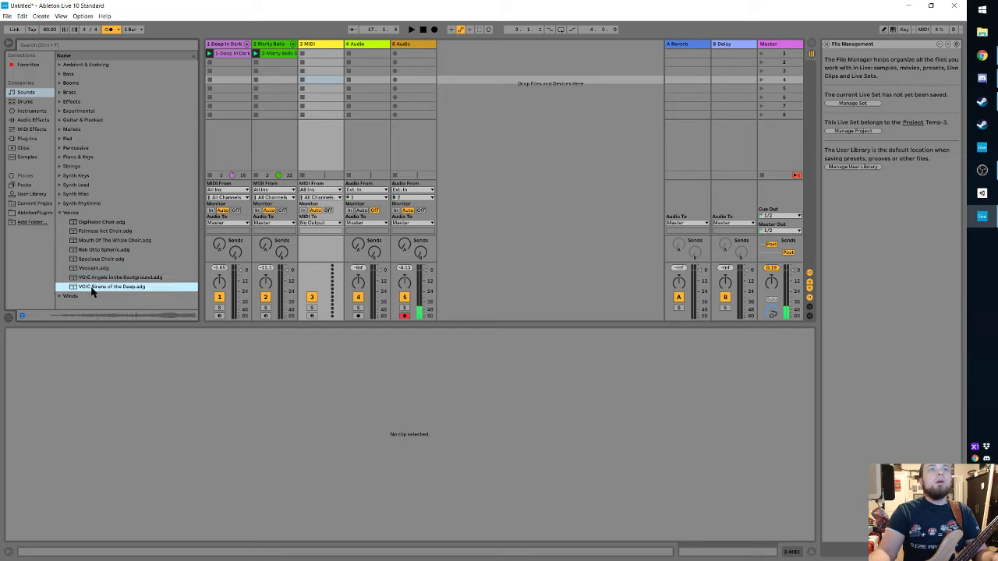
{"action": "left_click_drag", "start_coordinate": [92, 288], "coordinate": [311, 48]}
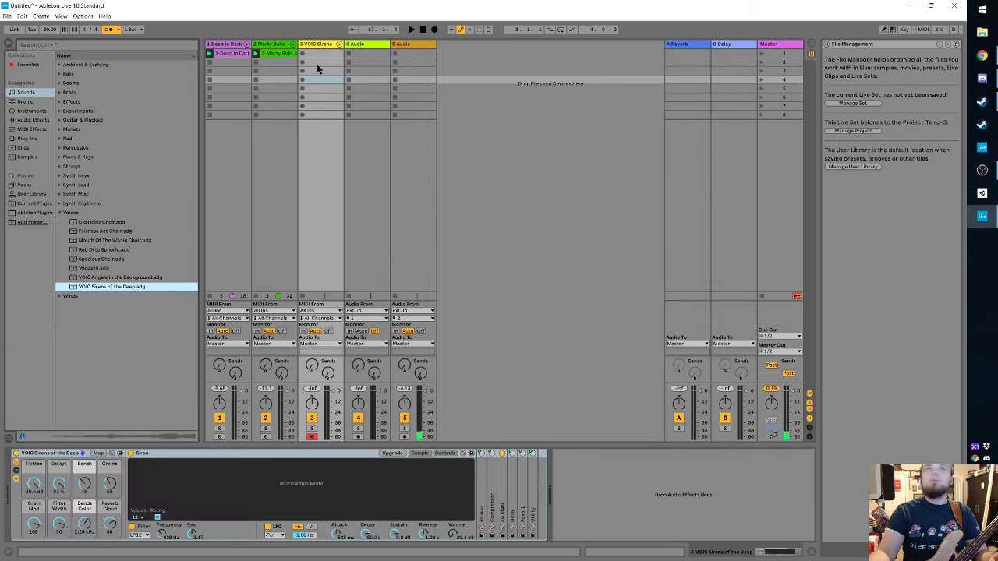
Step: Try to record a VOIC Sirens part in the first clip slot of track three while the other clips play
{"action": "left_click", "coordinate": [434, 30]}
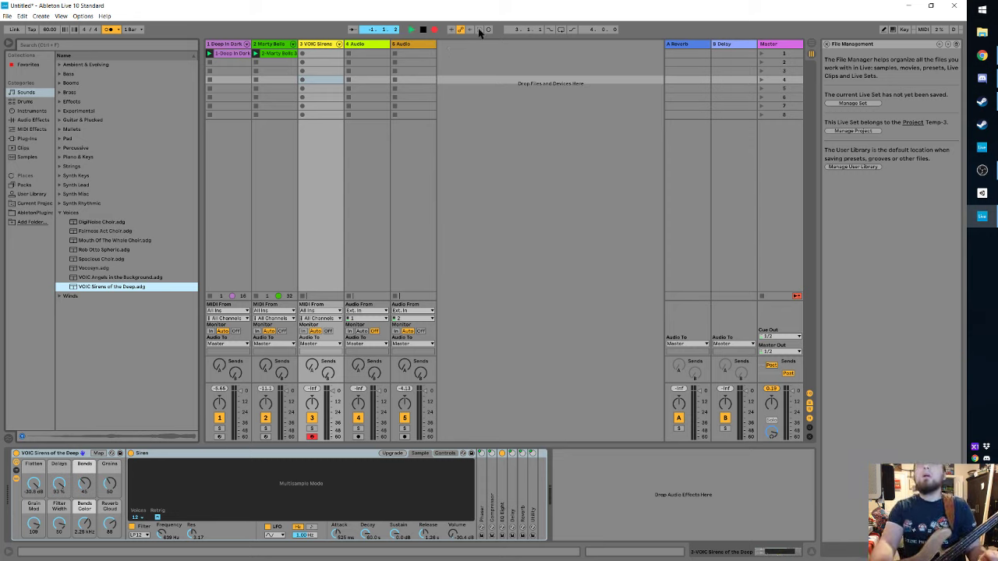
{"action": "left_click", "coordinate": [305, 54]}
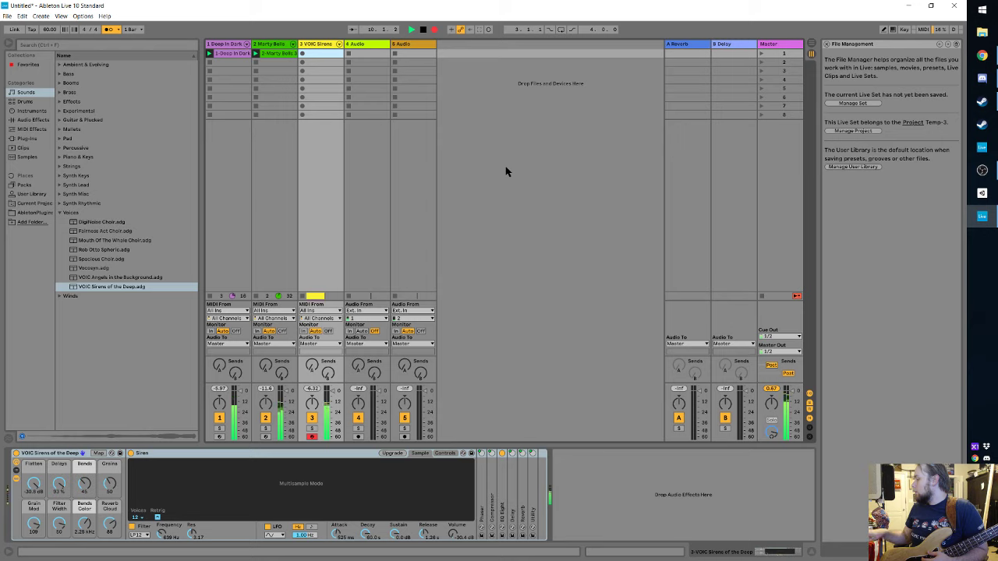
{"action": "key", "text": "space"}
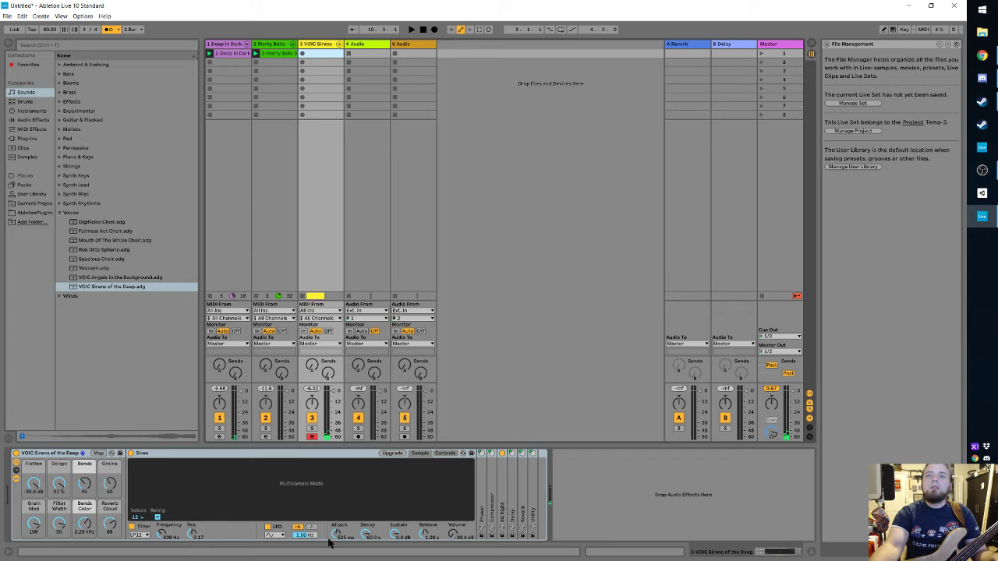
Step: Set the Sirens sampler's attack to 14.0 ms and decay to 10.8 s, and test the sound against the playing clips
{"action": "left_click_drag", "start_coordinate": [337, 533], "coordinate": [367, 544]}
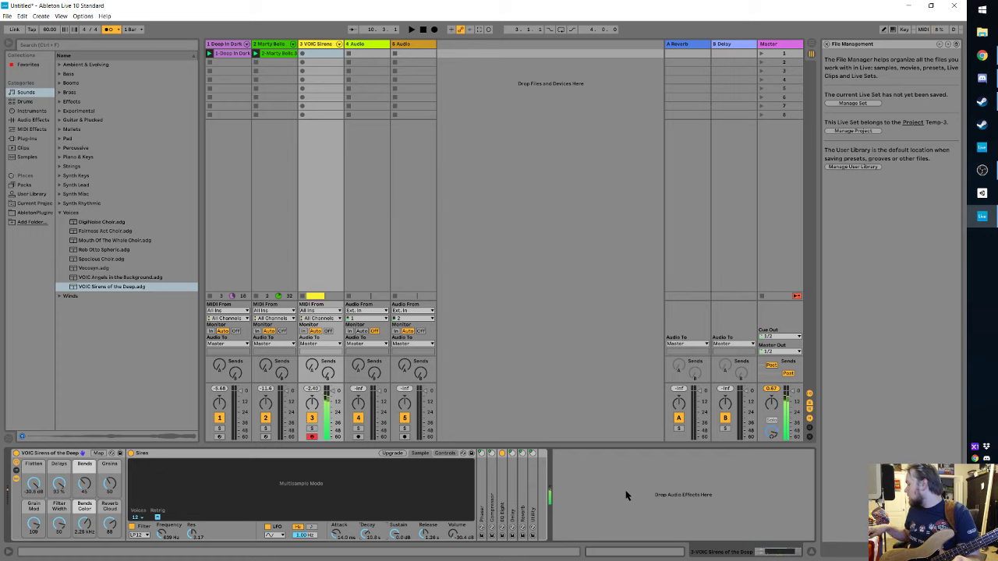
{"action": "key", "text": "space"}
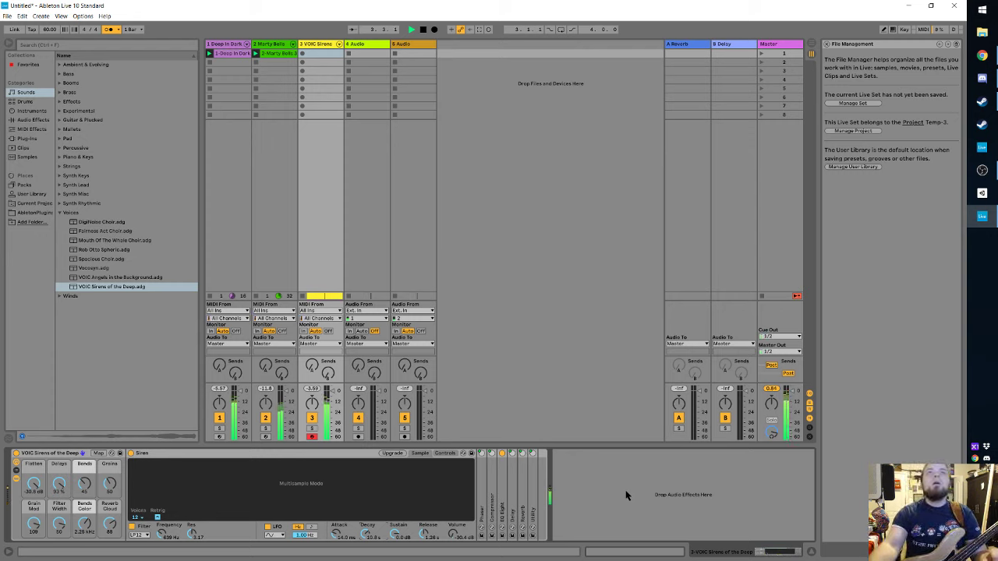
{"action": "left_click", "coordinate": [423, 29]}
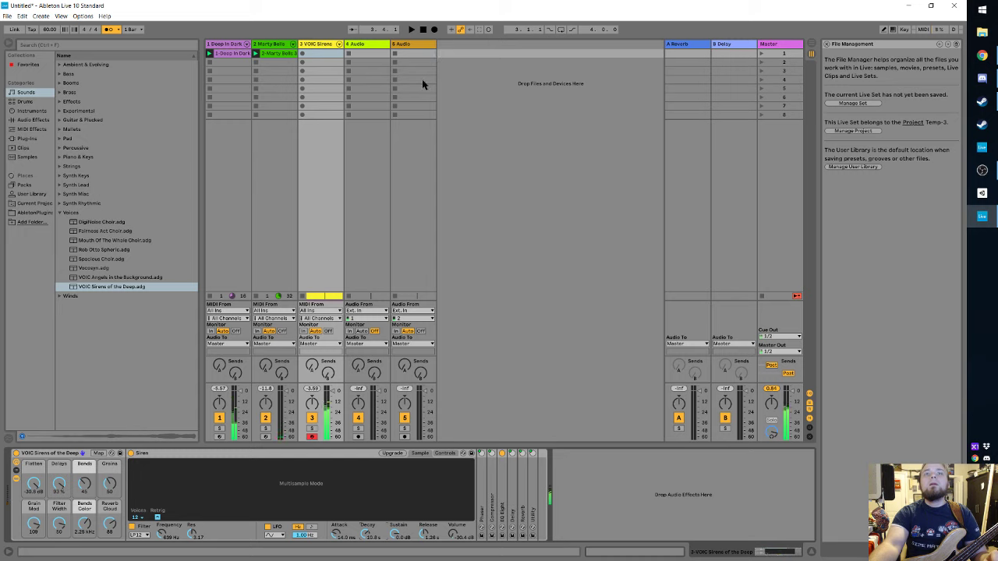
Step: Load VOIC Angels in the Background.adg onto track three and set its LFO > ModRate to 0.02 Hz
{"action": "left_click", "coordinate": [94, 278]}
{"action": "left_click_drag", "start_coordinate": [96, 280], "coordinate": [335, 128]}
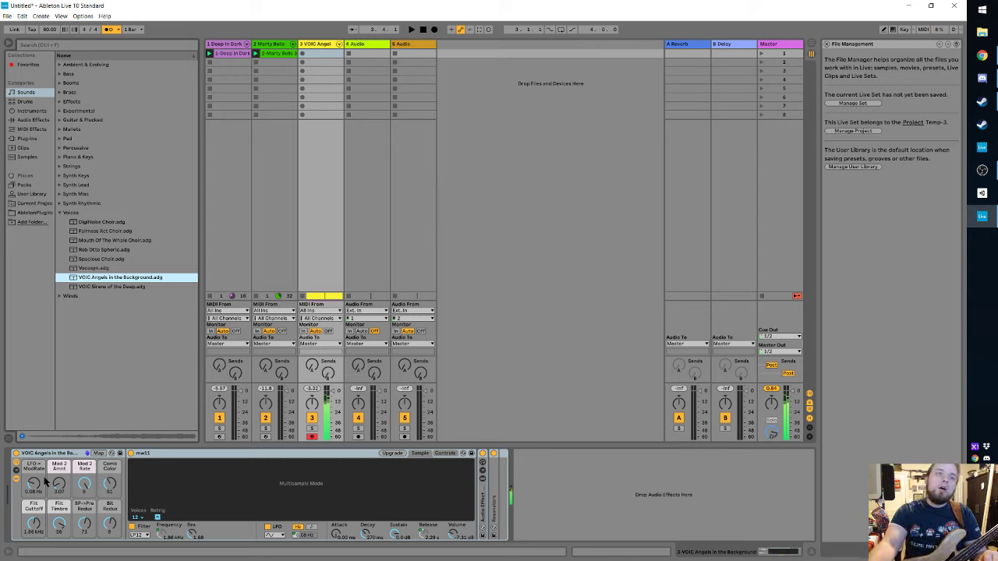
{"action": "left_click_drag", "start_coordinate": [33, 484], "coordinate": [32, 486]}
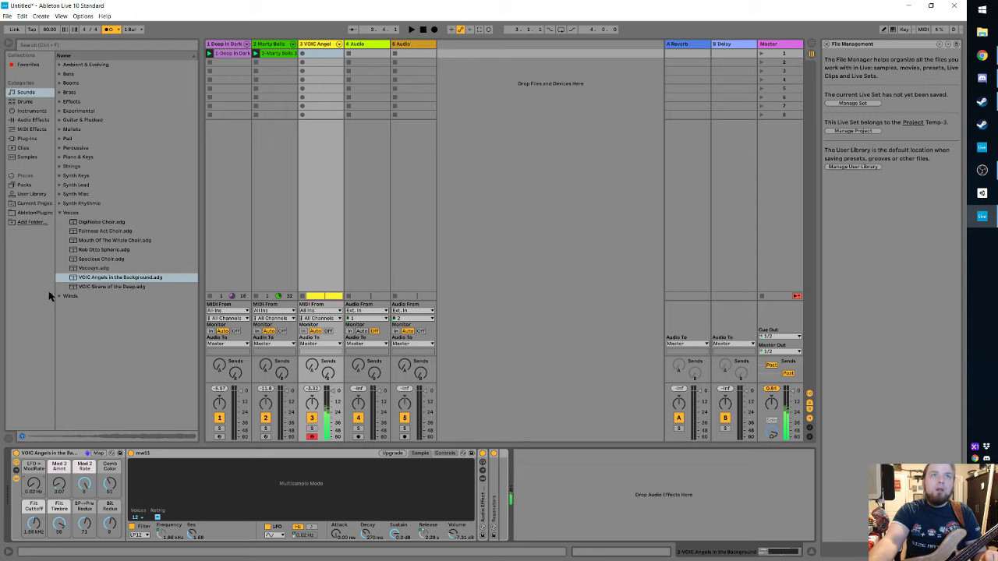
Step: Load Spacious Choir.adg onto track three and rehearse a part with it over the two playing clips
{"action": "left_click", "coordinate": [80, 259]}
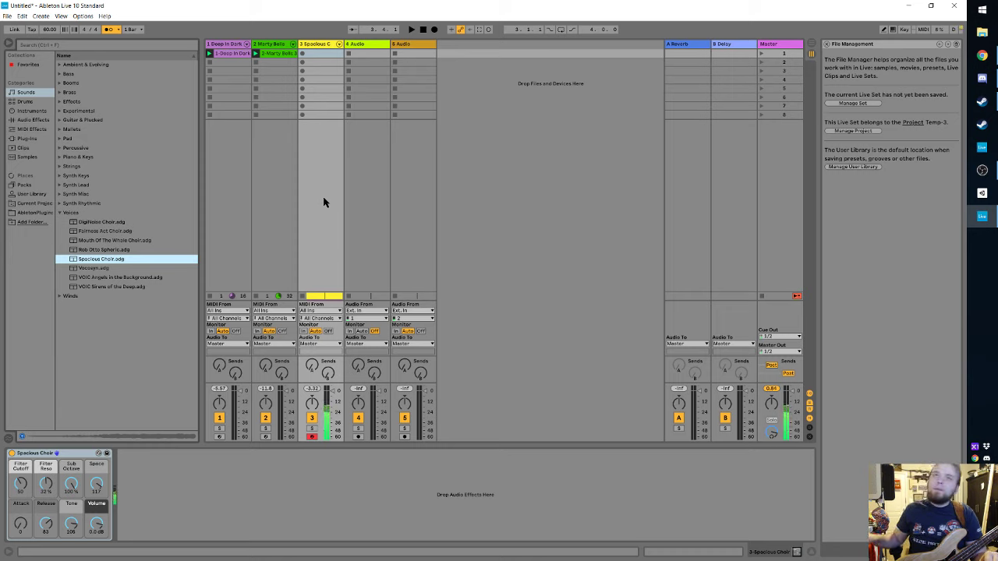
{"action": "left_click", "coordinate": [421, 30]}
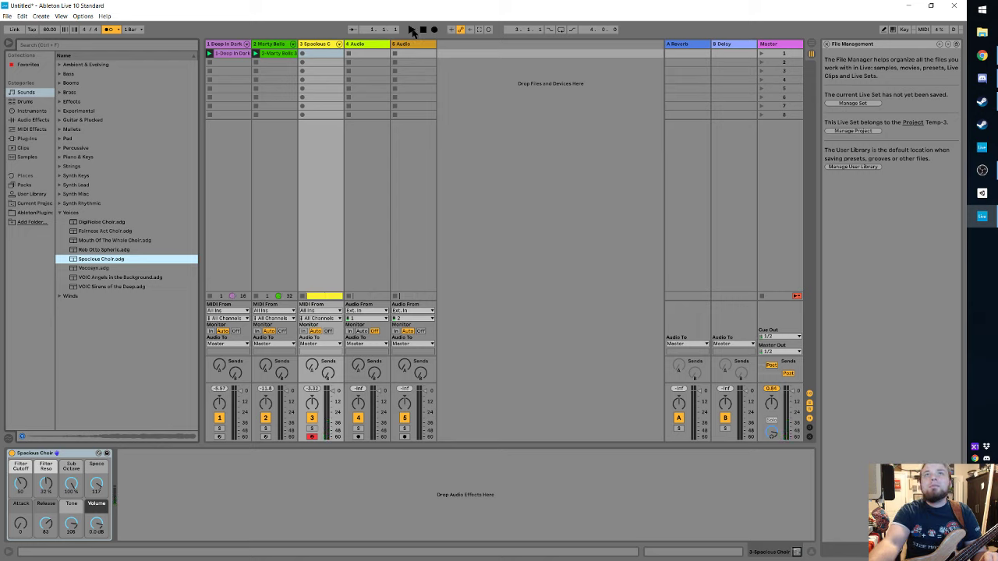
{"action": "left_click", "coordinate": [411, 30]}
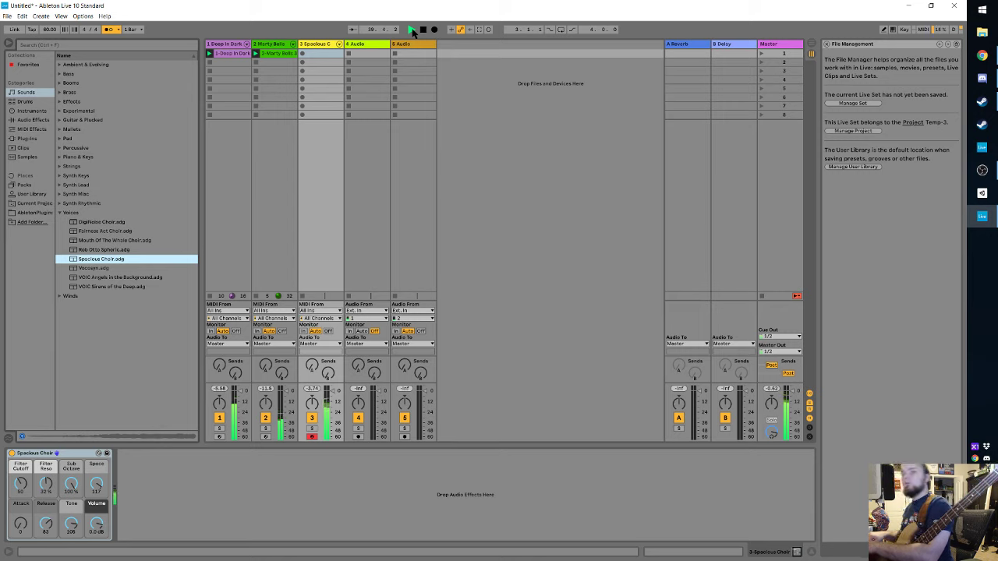
{"action": "key", "text": "space"}
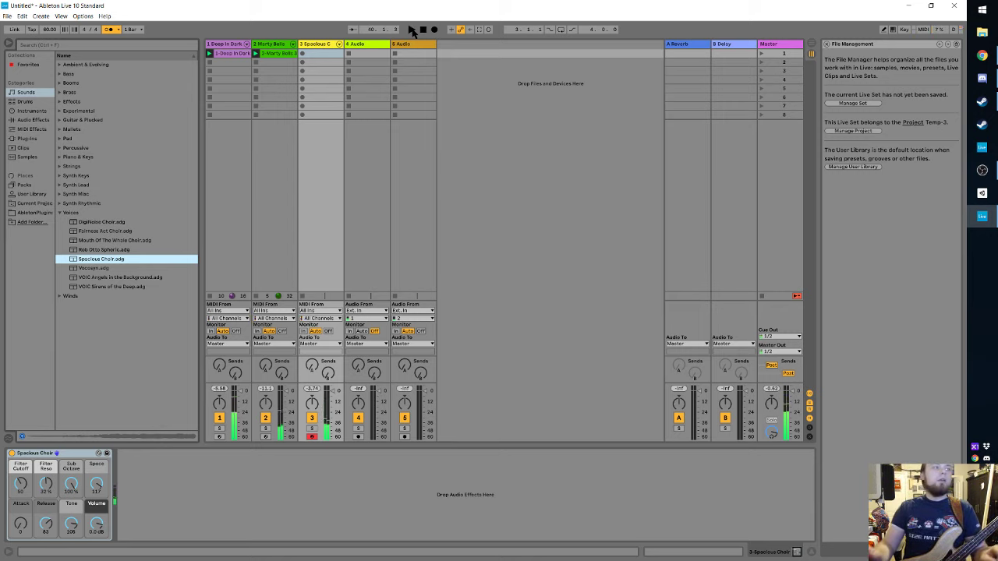
Step: Undo the Spacious Choir preset load on track three and redo it
{"action": "key", "text": "ctrl+z"}
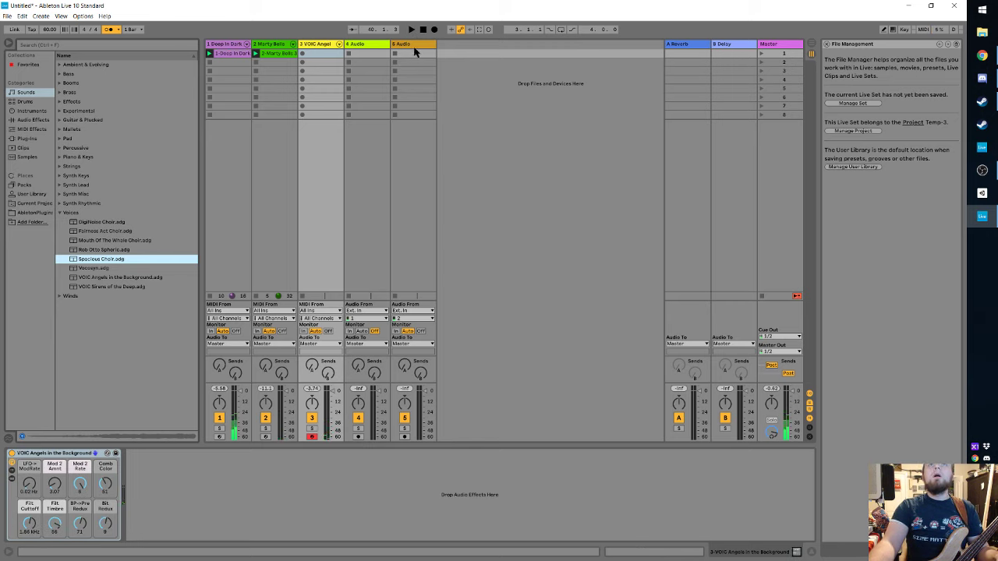
{"action": "left_click", "coordinate": [24, 16]}
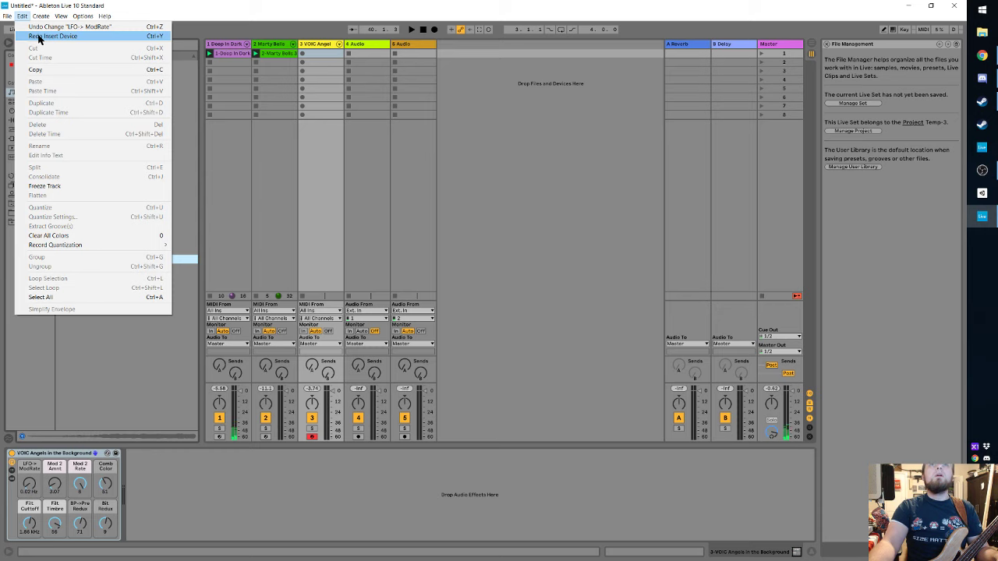
{"action": "left_click", "coordinate": [36, 36]}
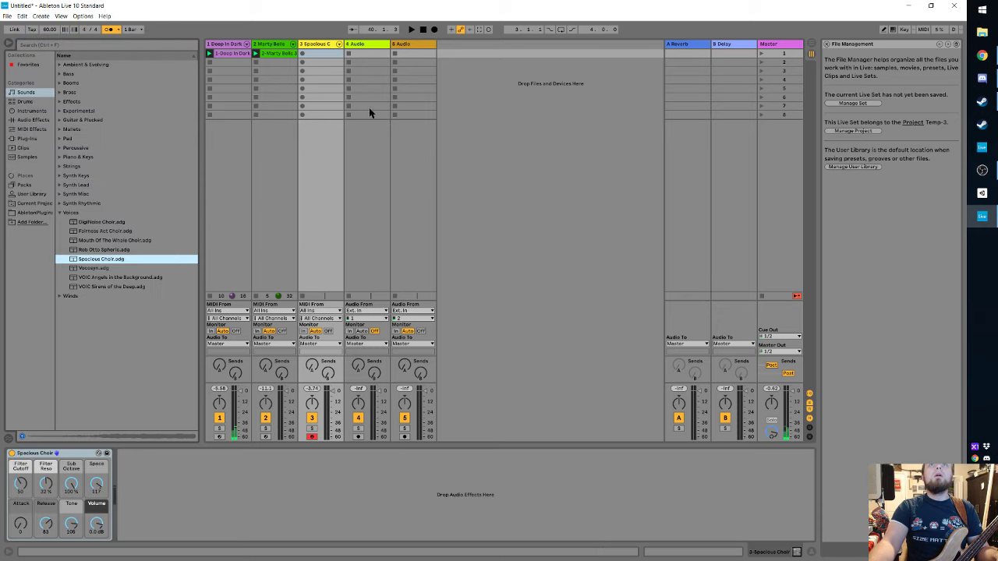
Step: Try recording a Spacious Choir take in the first slot of track three from the song start, and delete the take
{"action": "left_click", "coordinate": [422, 31]}
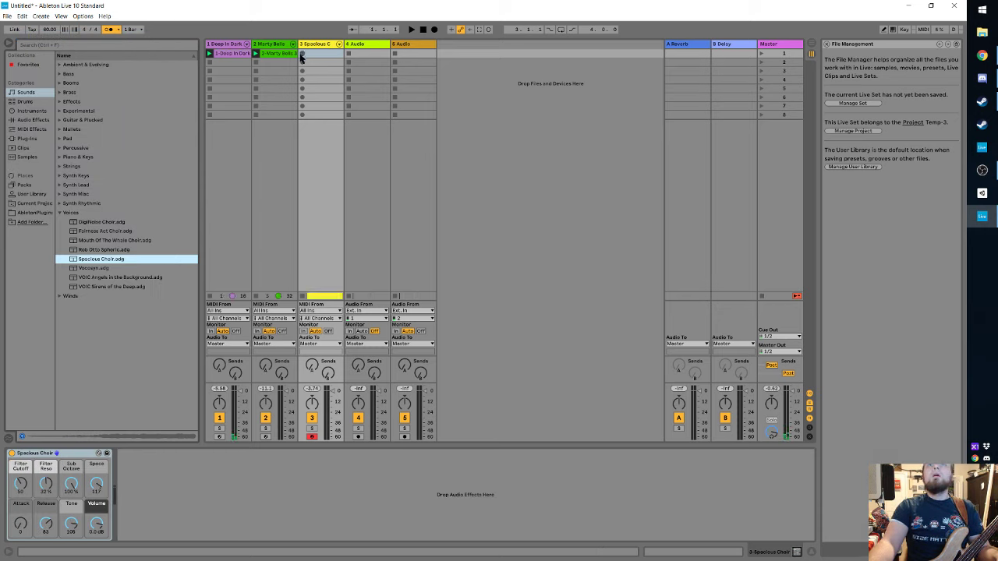
{"action": "left_click", "coordinate": [303, 54]}
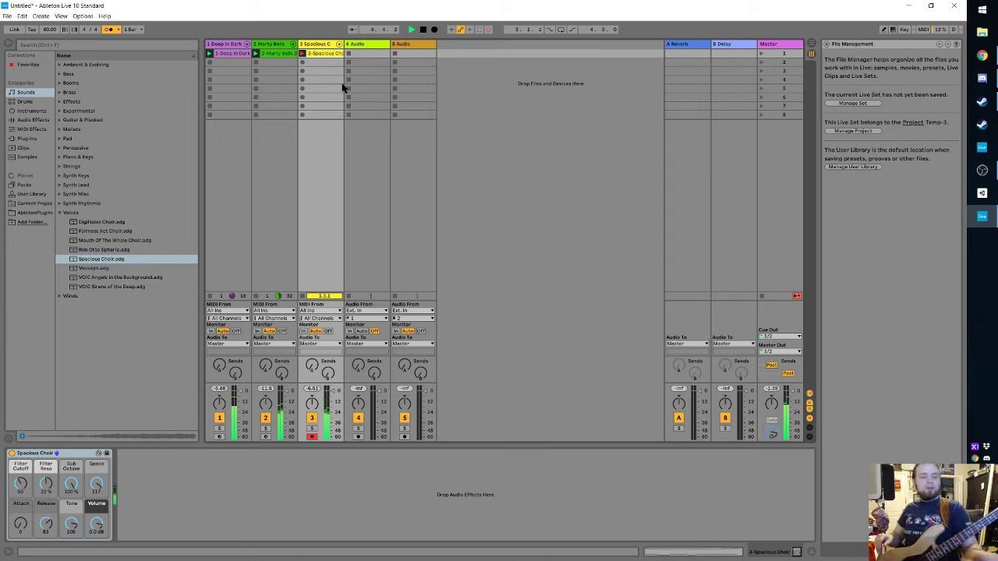
{"action": "key", "text": "space"}
{"action": "key", "text": "Delete"}
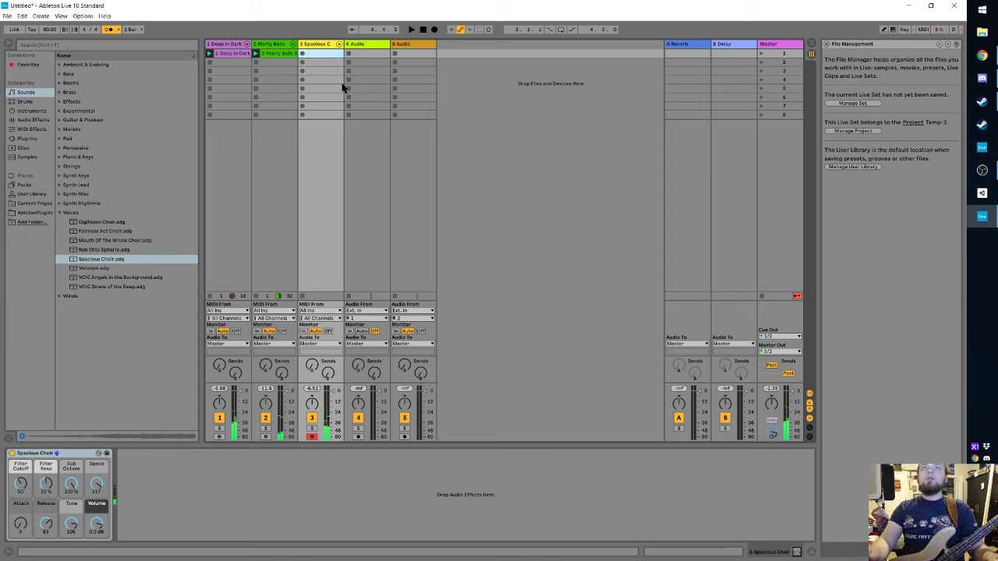
Step: Record a new Spacious Choir take in the first slot of track three and open the clip's notes
{"action": "left_click", "coordinate": [301, 54]}
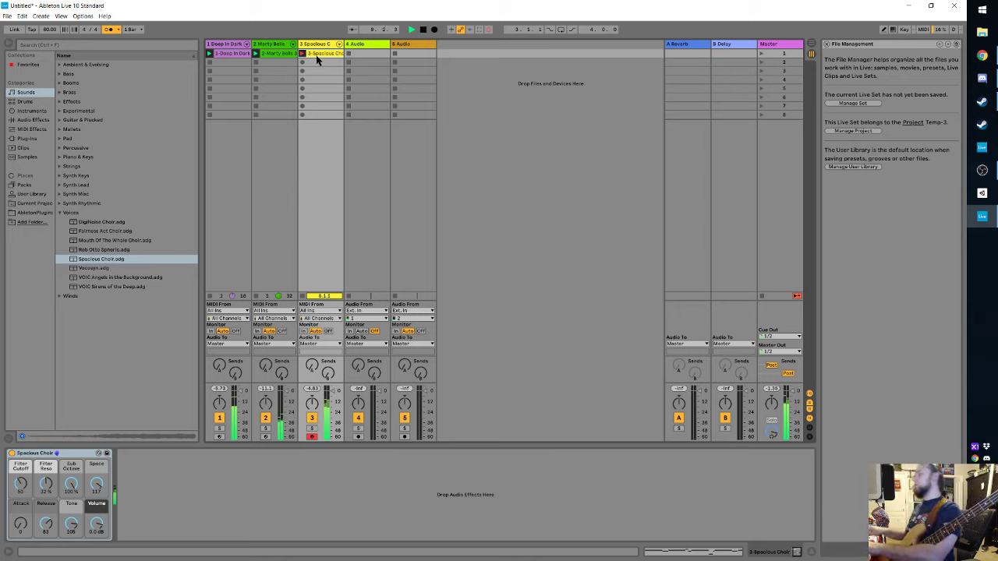
{"action": "key", "text": "space"}
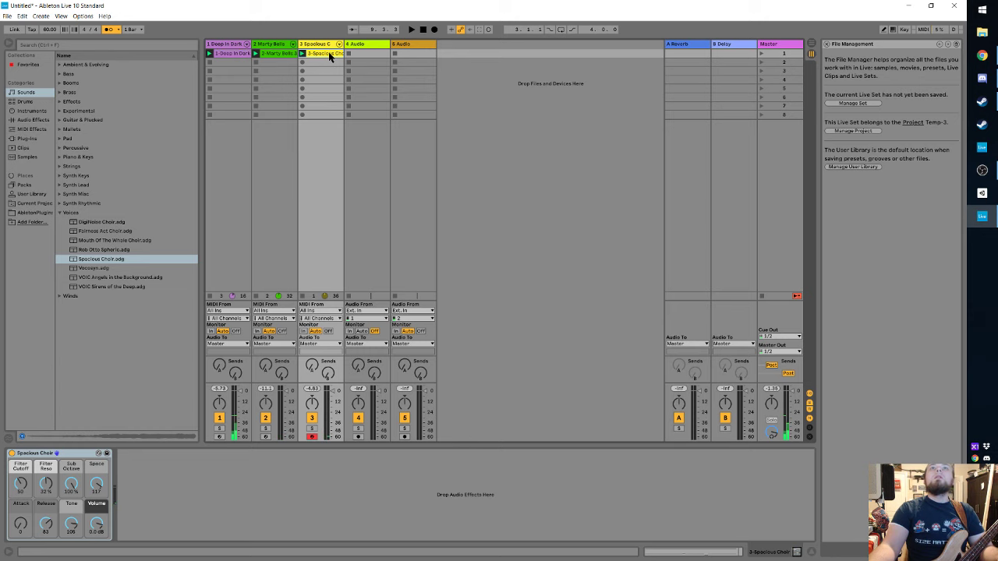
{"action": "left_click", "coordinate": [329, 52]}
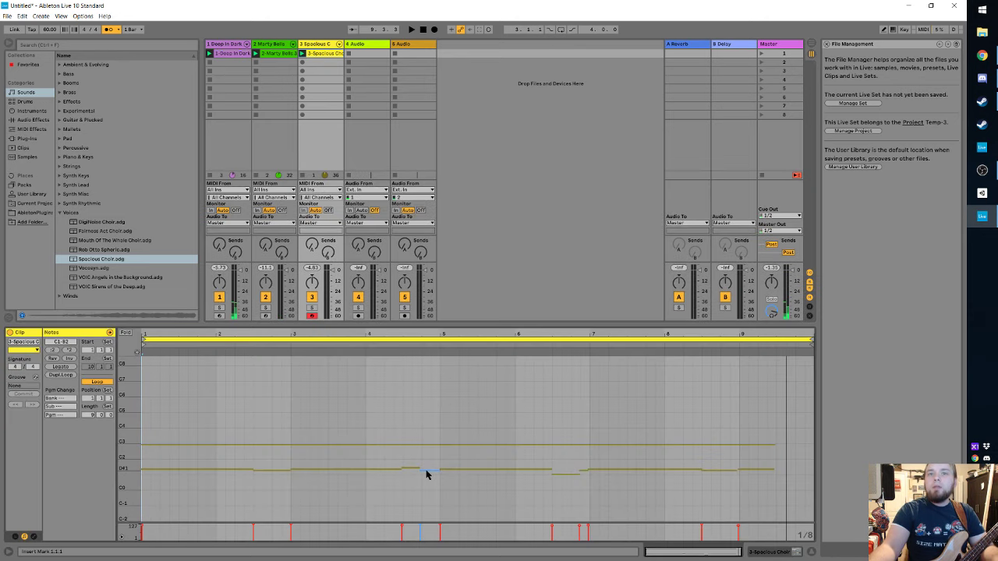
Step: Play back the Spacious Choir clip and examine its notes up to bar 9, including the short D#1 note in bar 6
{"action": "key", "text": "space"}
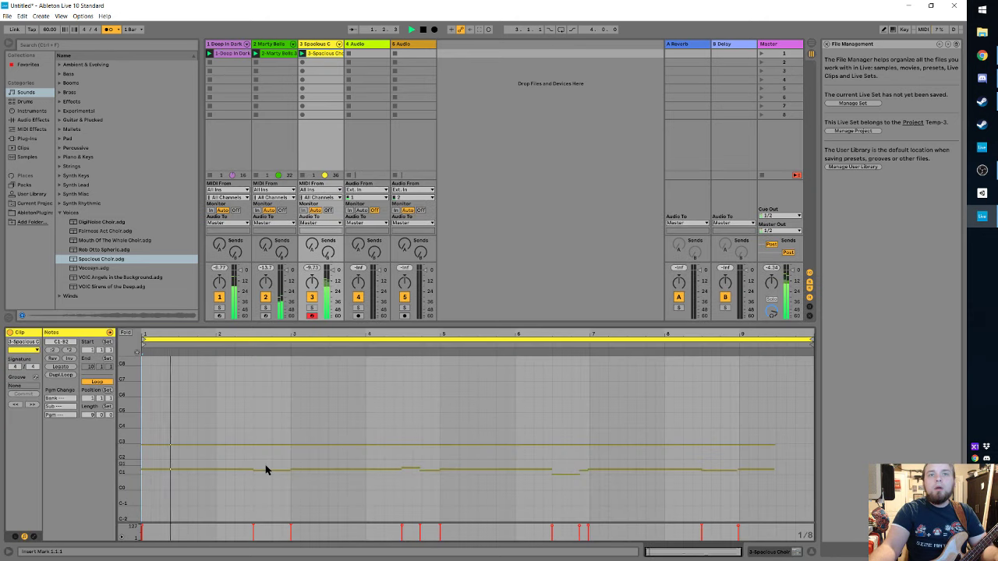
{"action": "scroll", "coordinate": [265, 468], "scroll_direction": "up", "scroll_amount": 3}
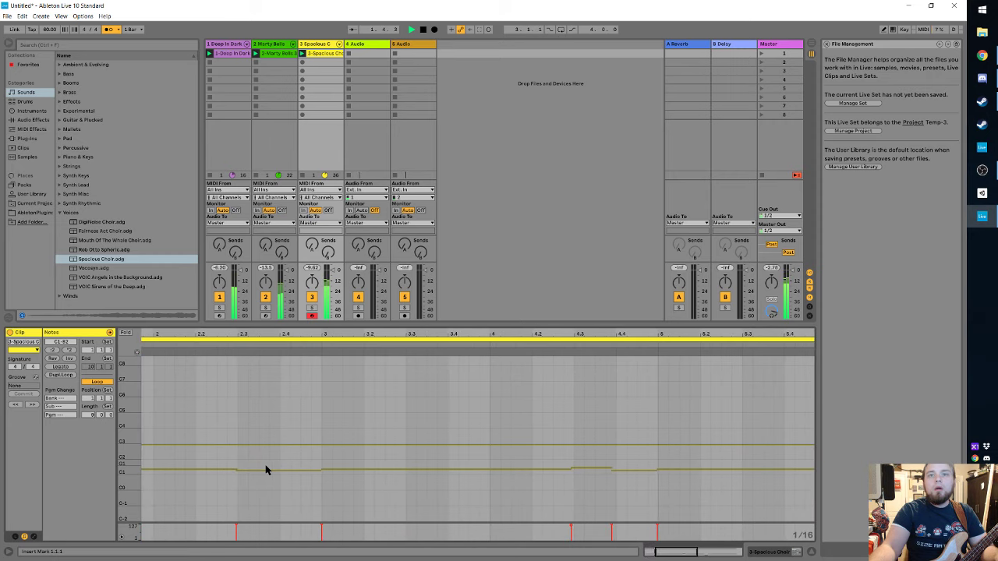
{"action": "scroll", "coordinate": [265, 469], "scroll_direction": "up", "scroll_amount": 2}
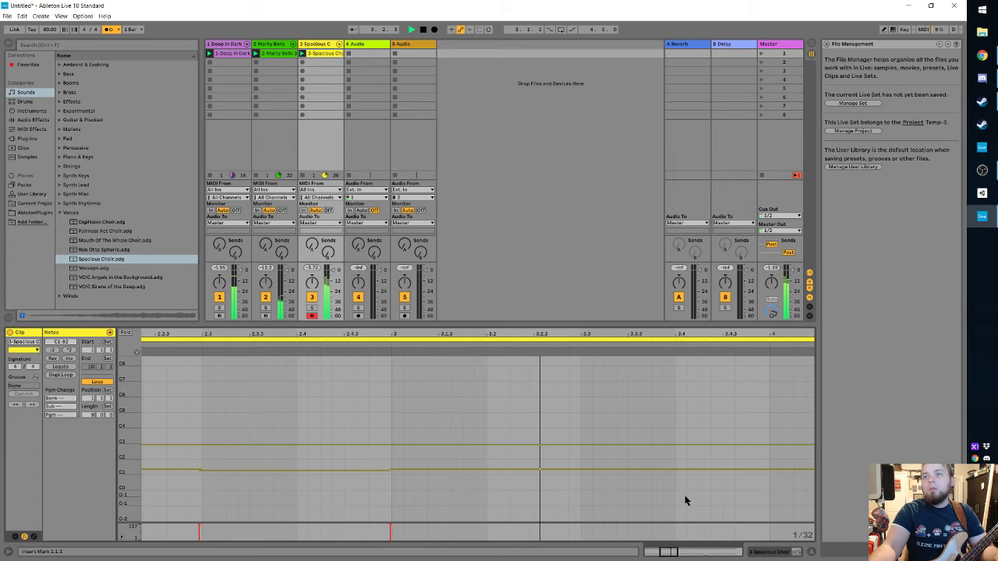
{"action": "left_click", "coordinate": [690, 553]}
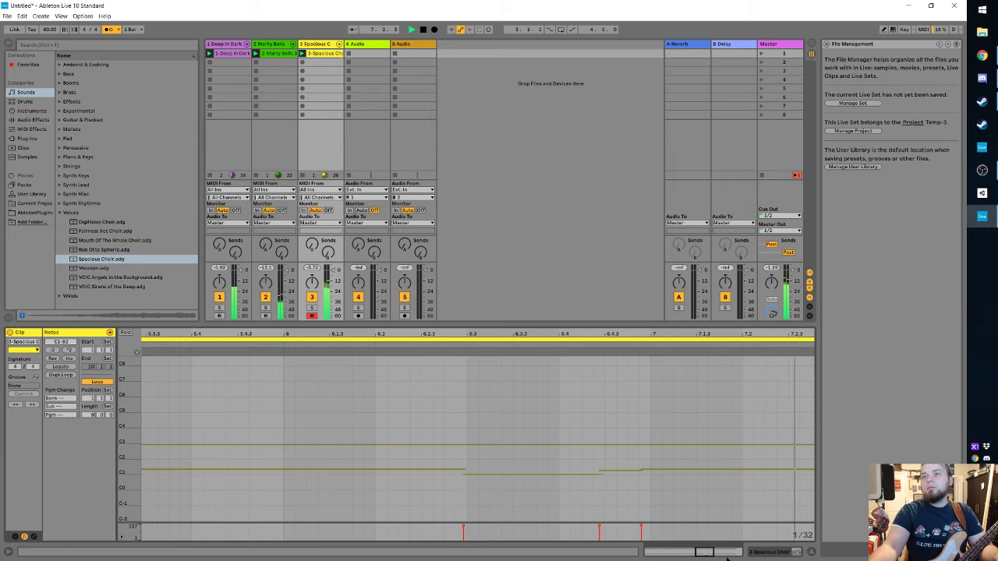
{"action": "key", "text": "space"}
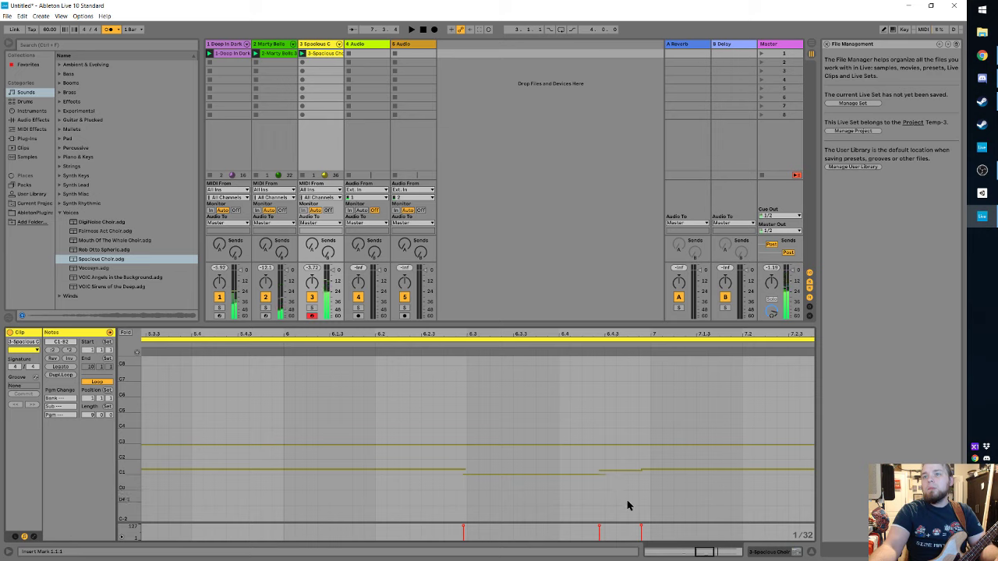
{"action": "left_click", "coordinate": [600, 531]}
{"action": "left_click_drag", "start_coordinate": [600, 531], "coordinate": [600, 523]}
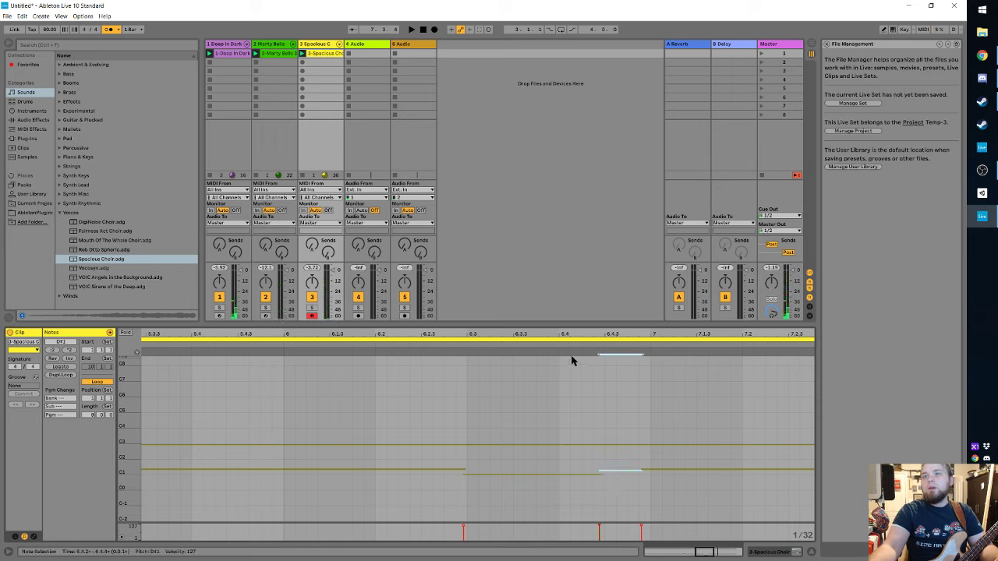
{"action": "key", "text": "space"}
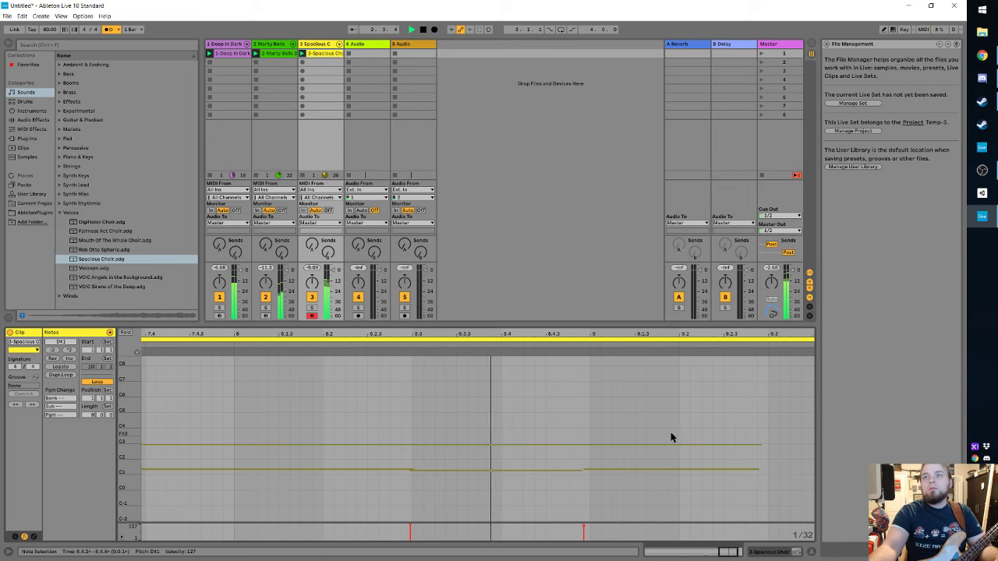
{"action": "key", "text": "space"}
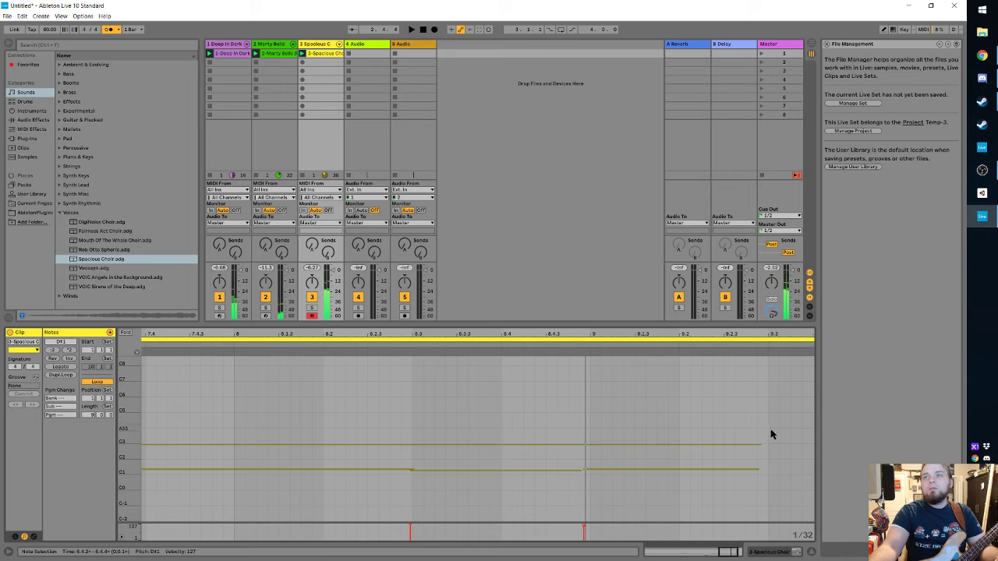
Step: Delete the low note starting at bar 9 and shorten the sustained B2 note to end around bar 9
{"action": "left_click", "coordinate": [699, 471]}
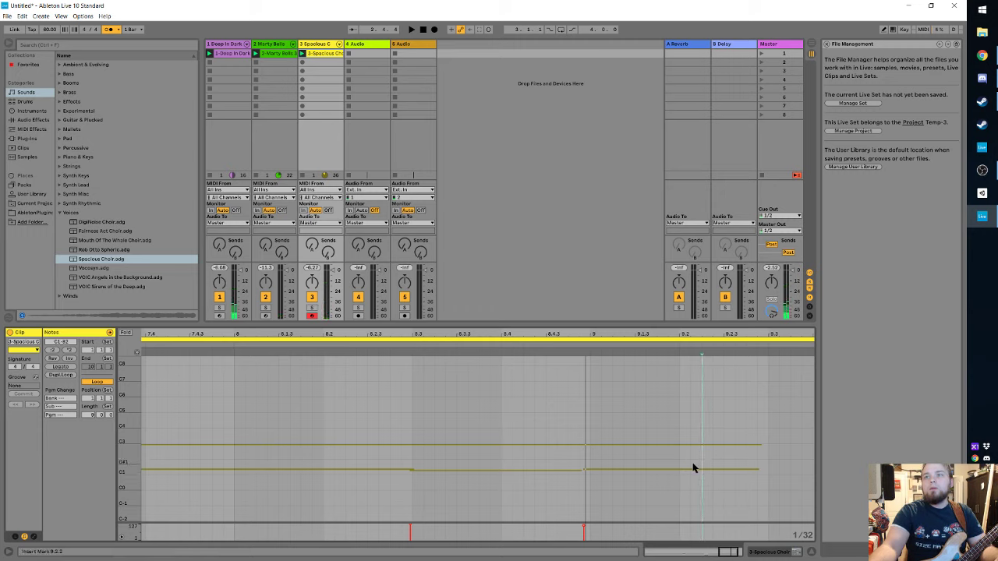
{"action": "left_click", "coordinate": [694, 469]}
{"action": "key", "text": "Delete"}
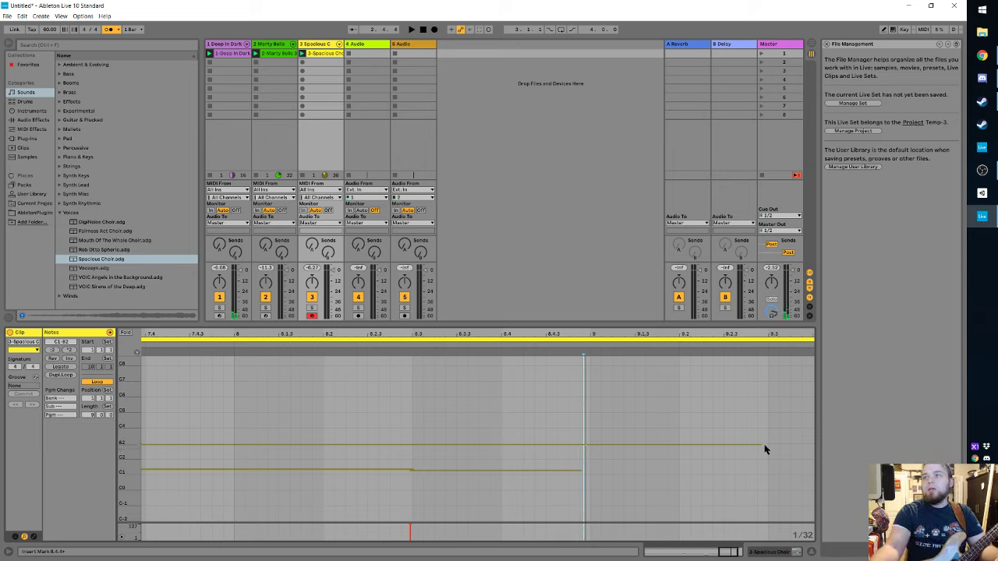
{"action": "left_click_drag", "start_coordinate": [762, 444], "coordinate": [590, 459]}
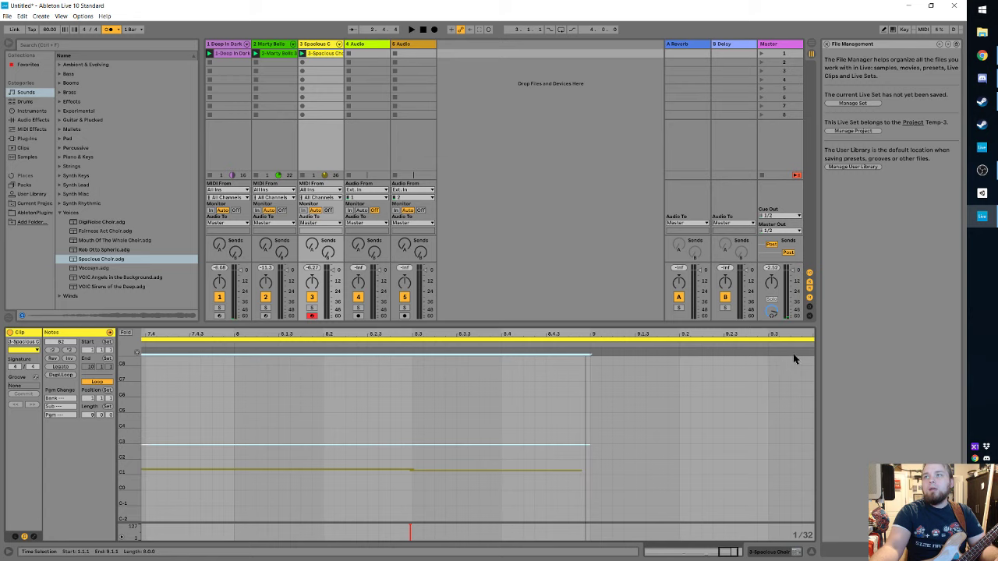
Step: Shorten the Spacious Choir clip's loop to 8 bars, ending at bar 9, and play all three clips together
{"action": "left_click_drag", "start_coordinate": [732, 554], "coordinate": [729, 537]}
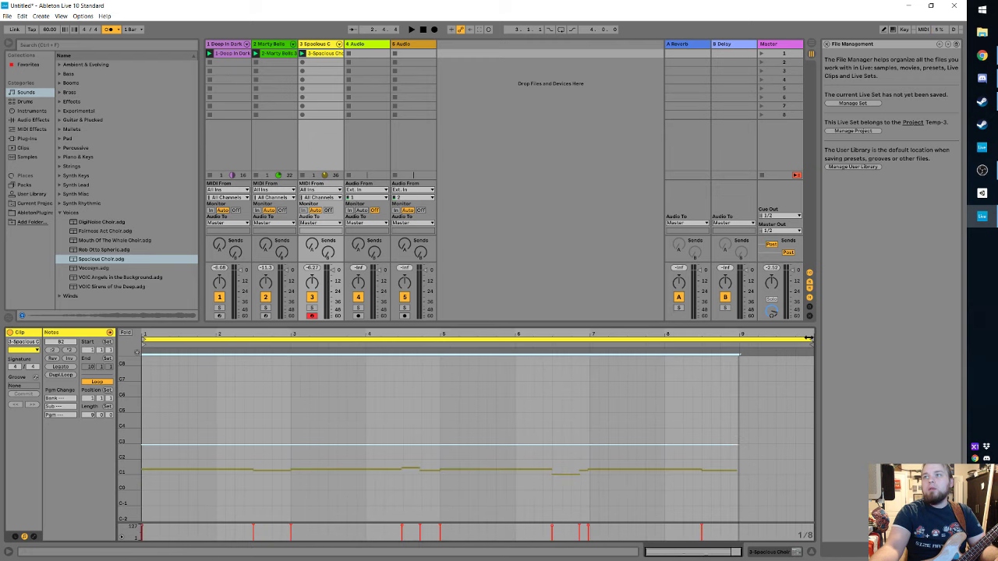
{"action": "left_click_drag", "start_coordinate": [811, 338], "coordinate": [739, 338]}
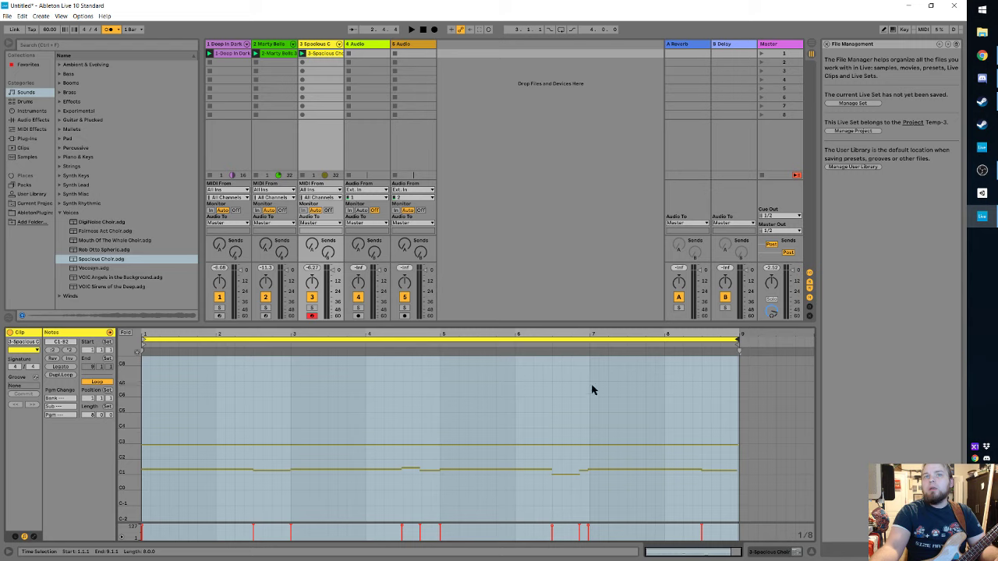
{"action": "key", "text": "space"}
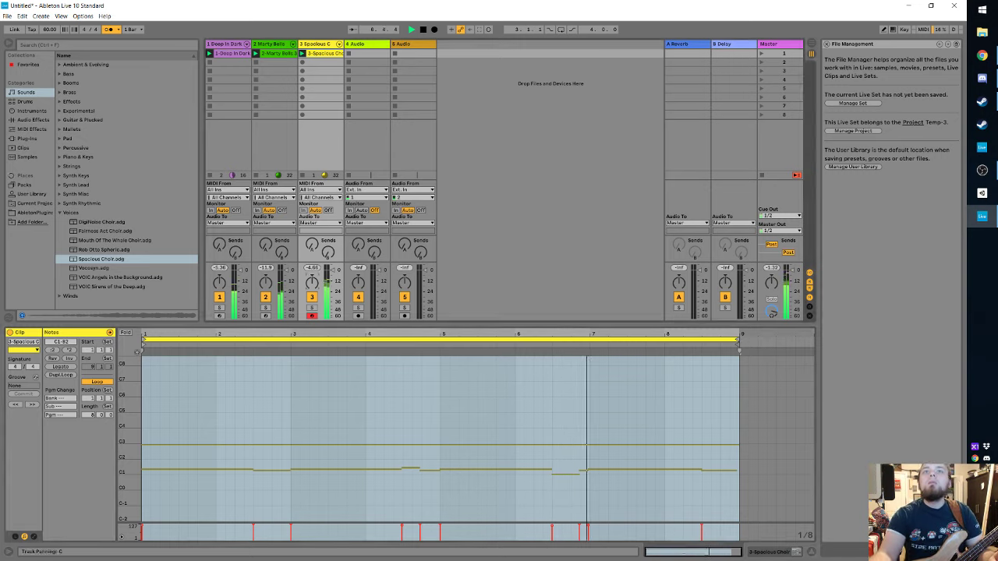
Step: Pan the Spacious Choir track right and the Deep In Dark track left, and slightly lower the volume of both
{"action": "mouse_move", "coordinate": [312, 282]}
{"action": "left_mouse_down"}
{"action": "mouse_move", "coordinate": [312, 307]}
{"action": "mouse_move", "coordinate": [311, 281]}
{"action": "left_mouse_up"}
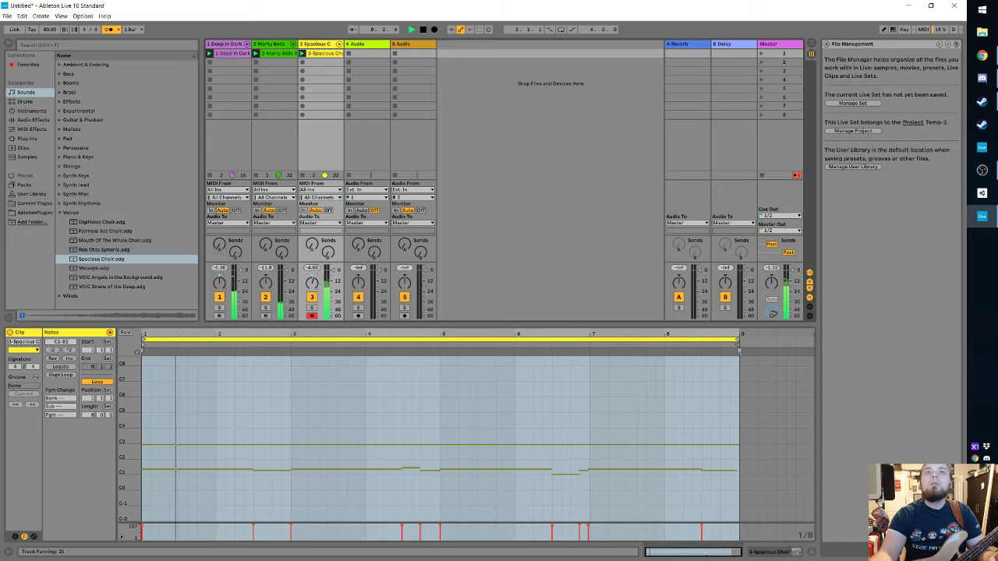
{"action": "left_click_drag", "start_coordinate": [219, 282], "coordinate": [219, 289]}
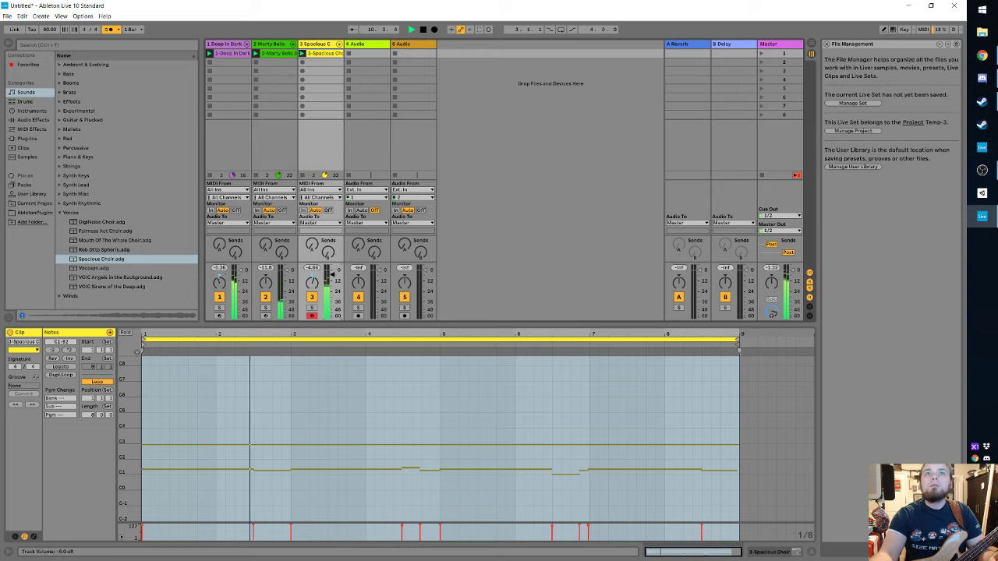
{"action": "left_click_drag", "start_coordinate": [331, 274], "coordinate": [331, 275]}
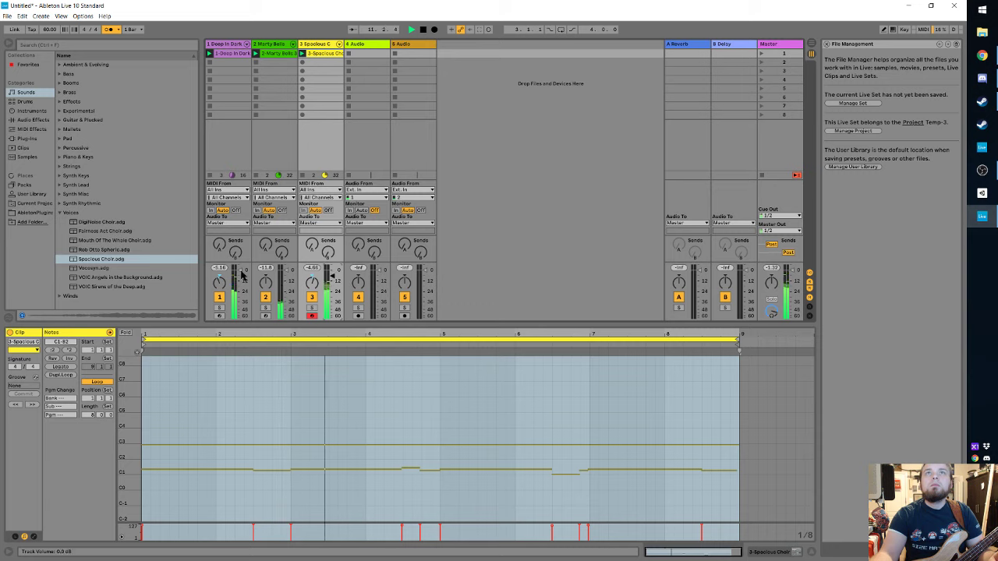
{"action": "left_click_drag", "start_coordinate": [241, 271], "coordinate": [241, 273]}
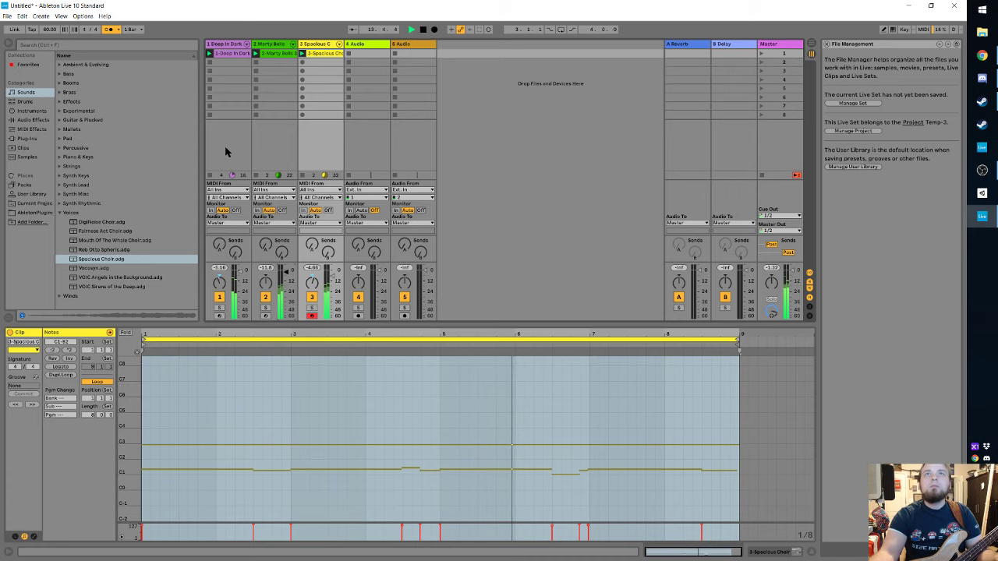
Step: Adjust the Spacious Choir rack to 75 % Sub Octave, Space about 83, Release 80 and Tone about 89
{"action": "left_click", "coordinate": [300, 282]}
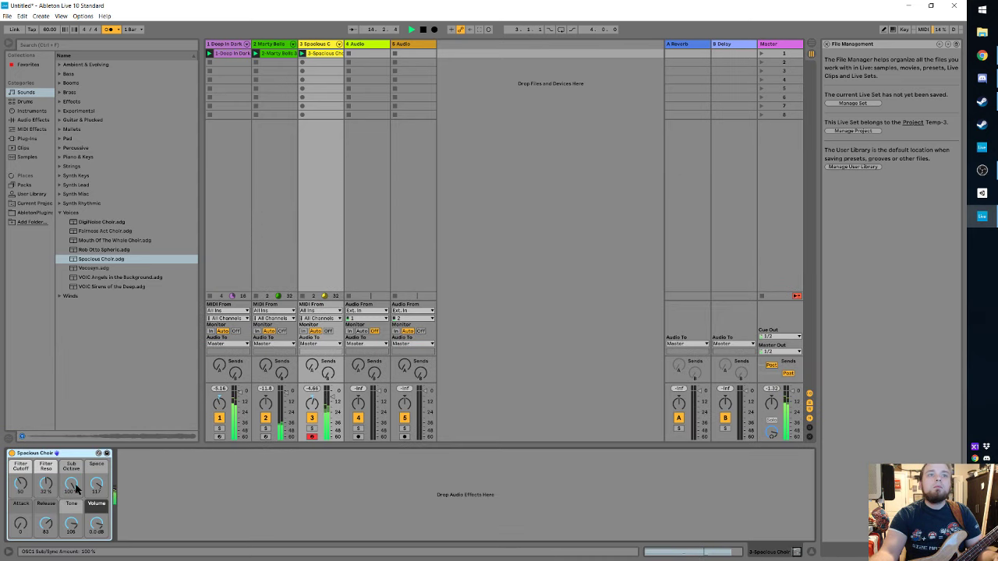
{"action": "left_click_drag", "start_coordinate": [71, 485], "coordinate": [71, 491]}
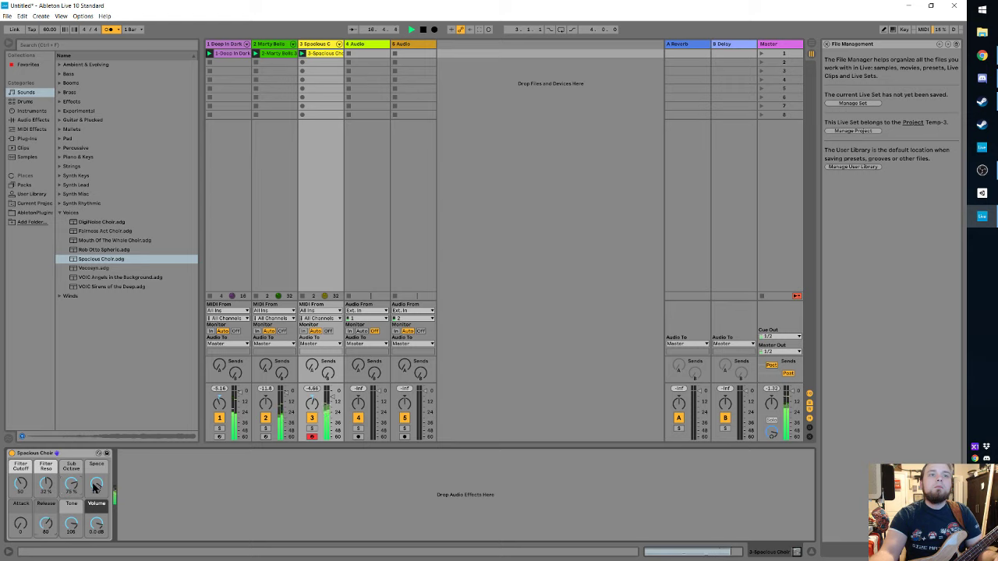
{"action": "left_click_drag", "start_coordinate": [95, 486], "coordinate": [95, 478]}
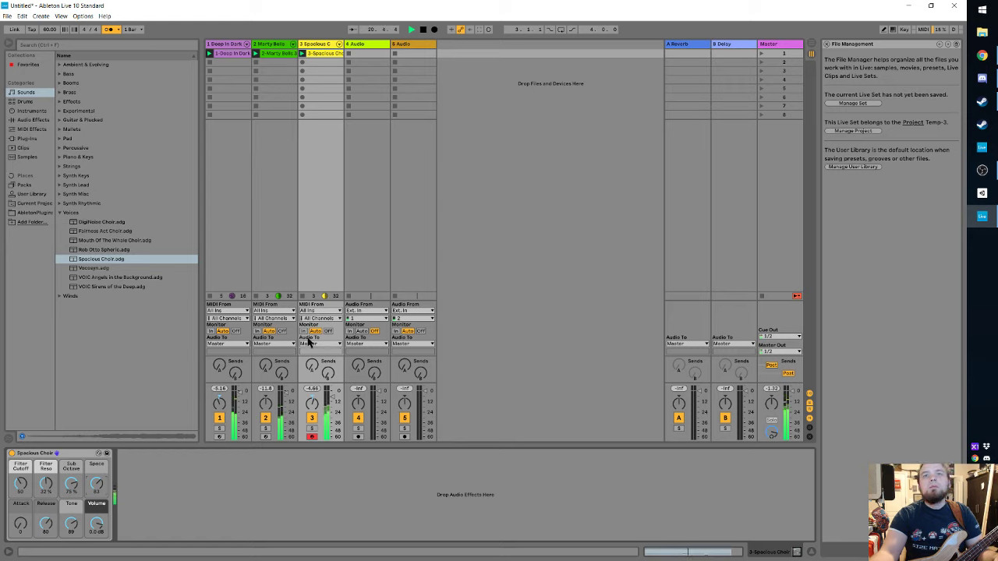
Step: Audition the Spacious Choir track in solo, turn off the metronome, and restart playback with all tracks unsoloed
{"action": "left_click", "coordinate": [311, 429]}
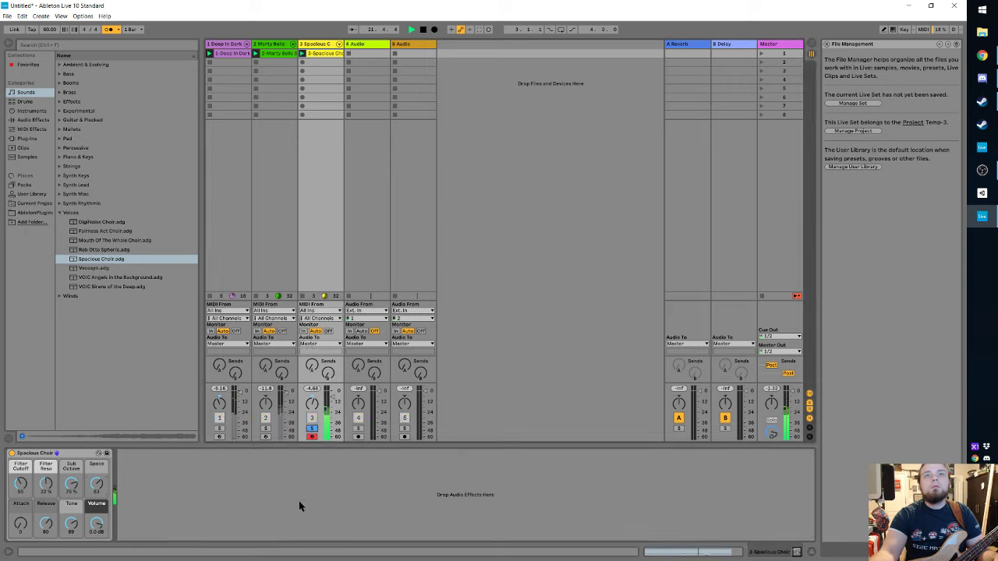
{"action": "left_click", "coordinate": [110, 30]}
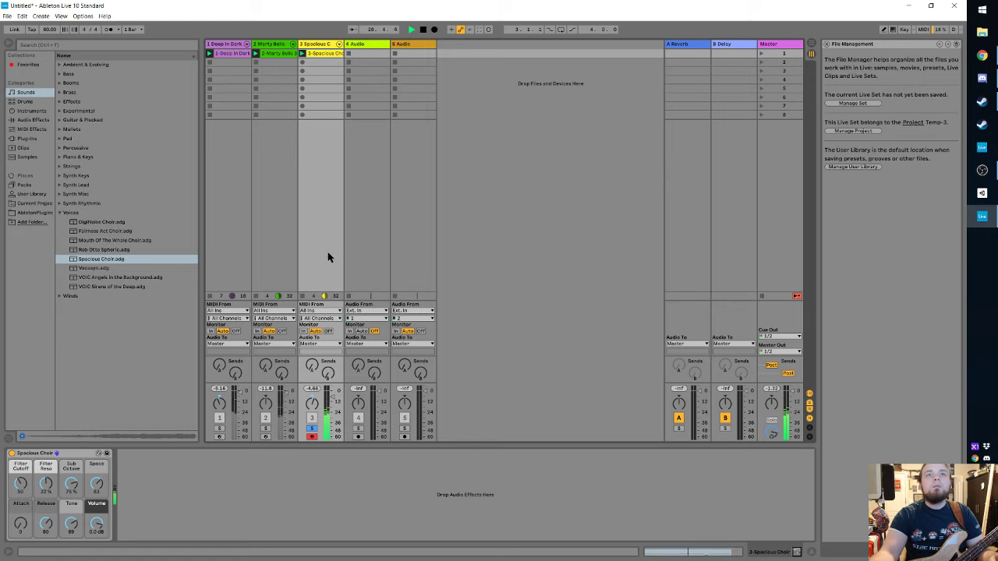
{"action": "key", "text": "space"}
{"action": "key", "text": "space"}
{"action": "left_click", "coordinate": [312, 429]}
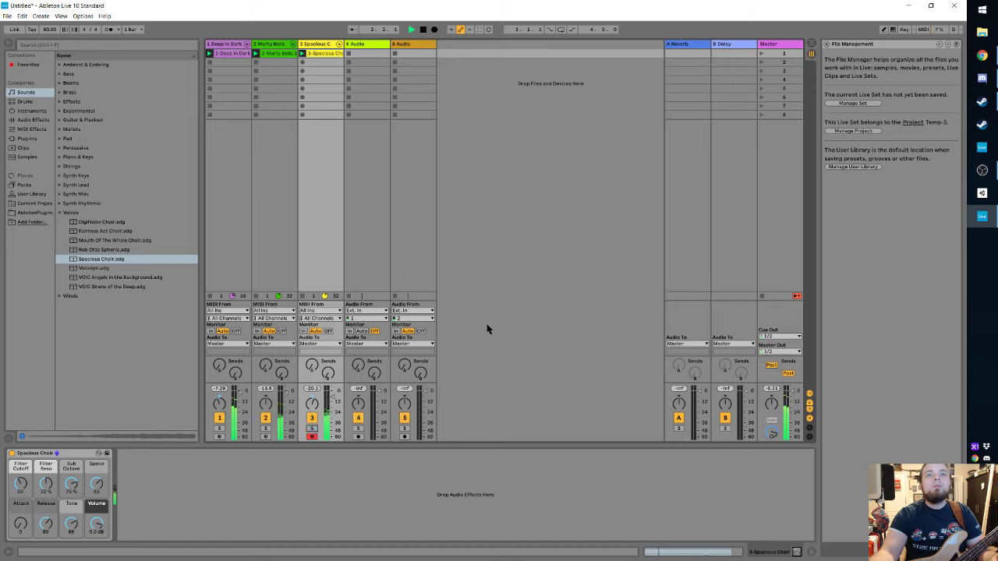
Step: Browse the sound, MIDI and audio effects and add an EQ Eight after the Spacious Choir instrument
{"action": "left_click", "coordinate": [60, 102]}
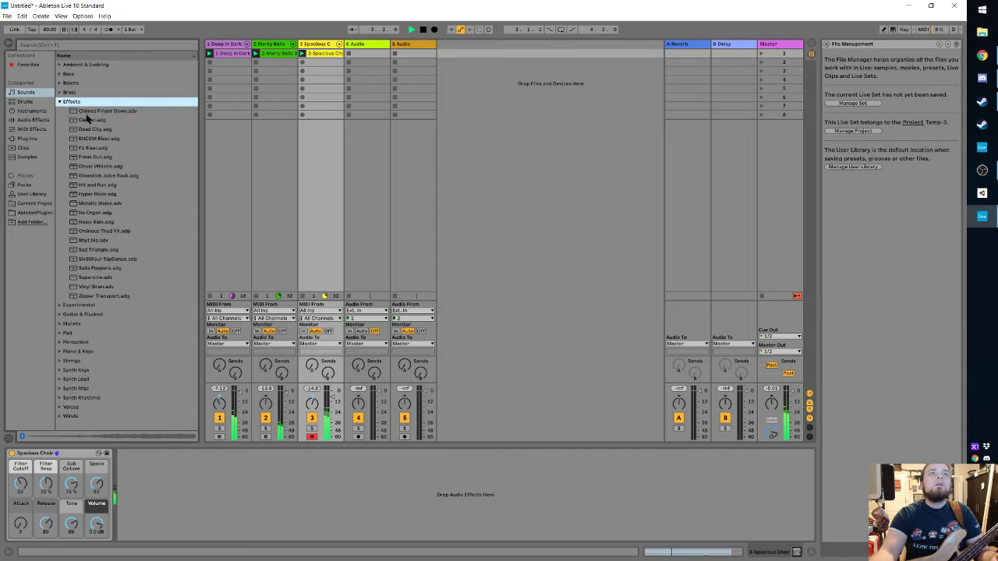
{"action": "left_click", "coordinate": [38, 121]}
{"action": "left_click", "coordinate": [31, 130]}
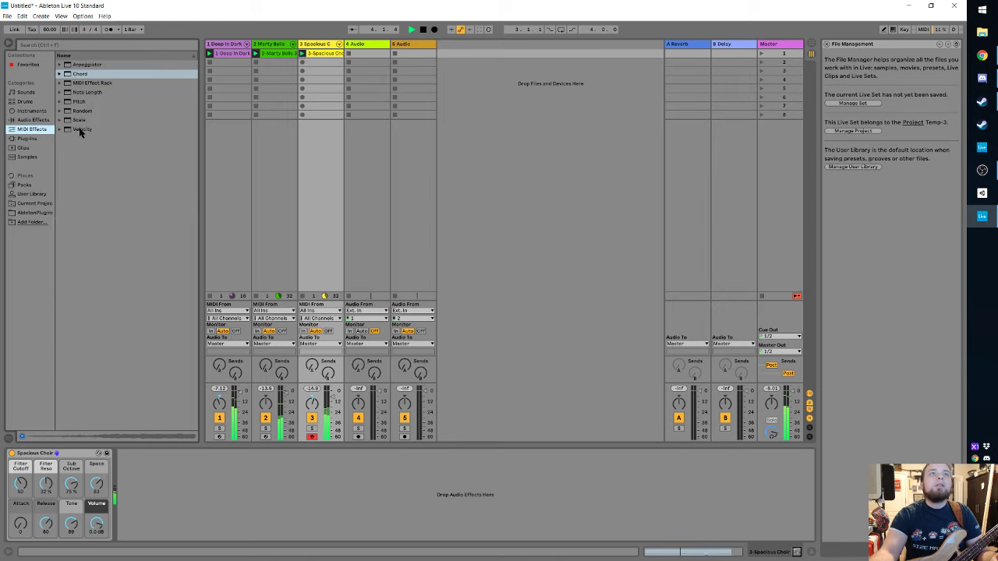
{"action": "left_click", "coordinate": [59, 84]}
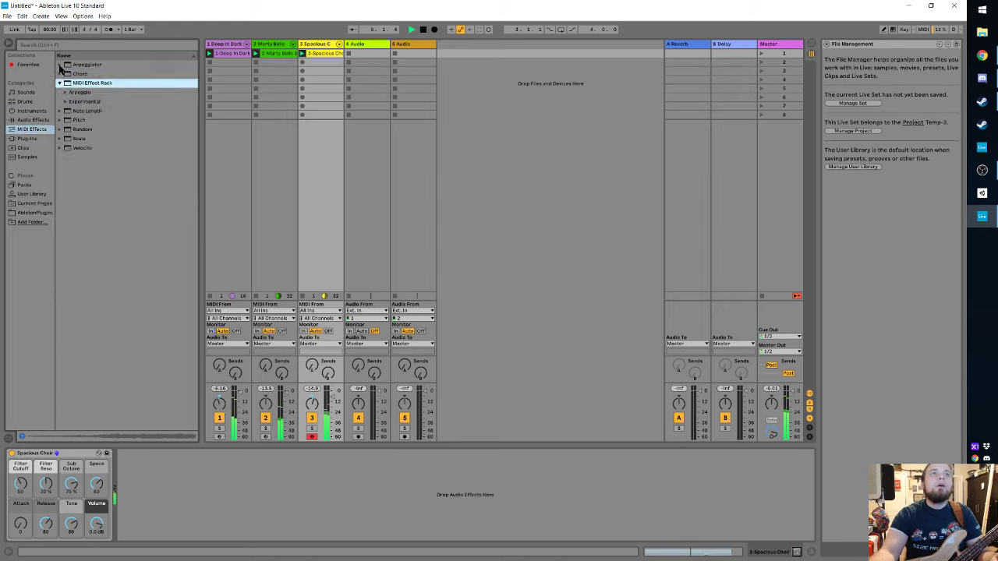
{"action": "left_click", "coordinate": [60, 83]}
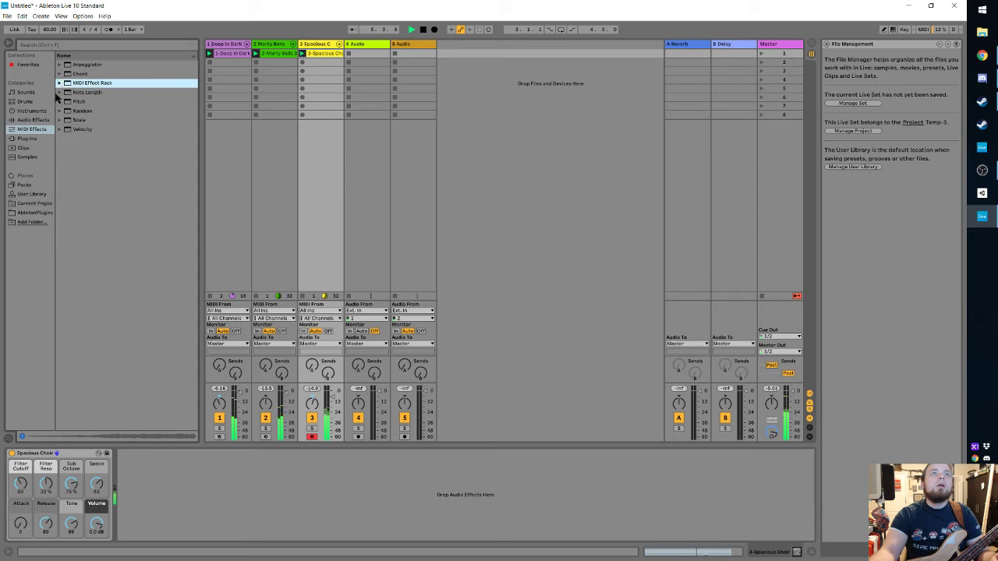
{"action": "left_click", "coordinate": [23, 122]}
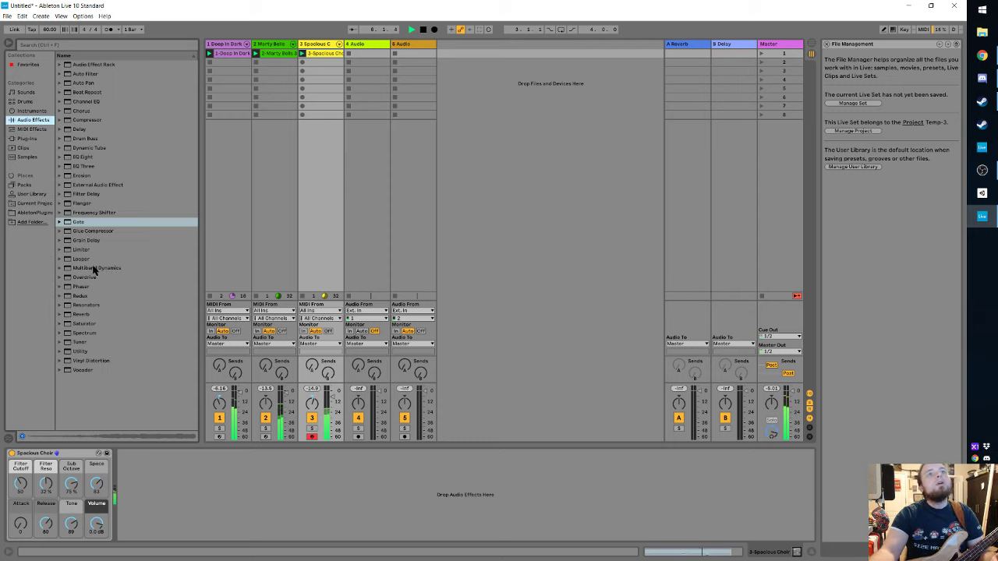
{"action": "left_click", "coordinate": [72, 159]}
{"action": "left_click_drag", "start_coordinate": [72, 158], "coordinate": [206, 495]}
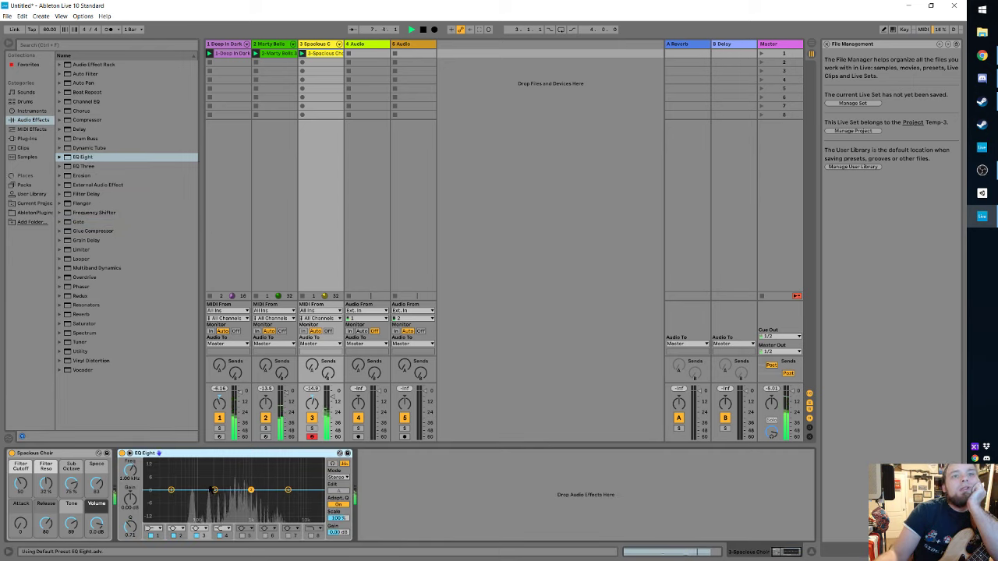
Step: Shape the Spacious Choir EQ: cut about 8.3 dB near 484 Hz, boost about 3.8 dB near 119 Hz and 8 dB from 2.06 kHz
{"action": "left_click_drag", "start_coordinate": [251, 489], "coordinate": [246, 489]}
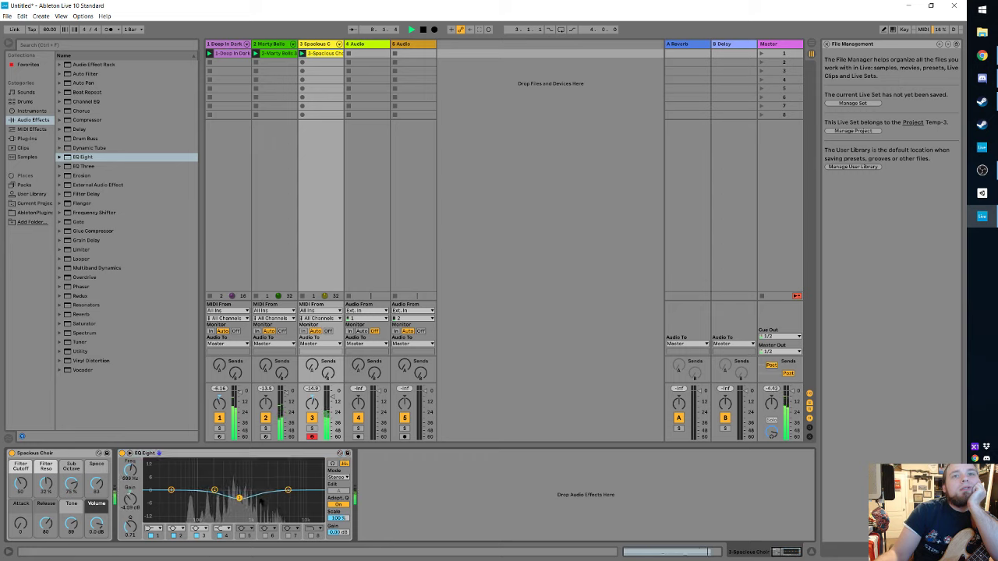
{"action": "left_click_drag", "start_coordinate": [240, 499], "coordinate": [238, 504]}
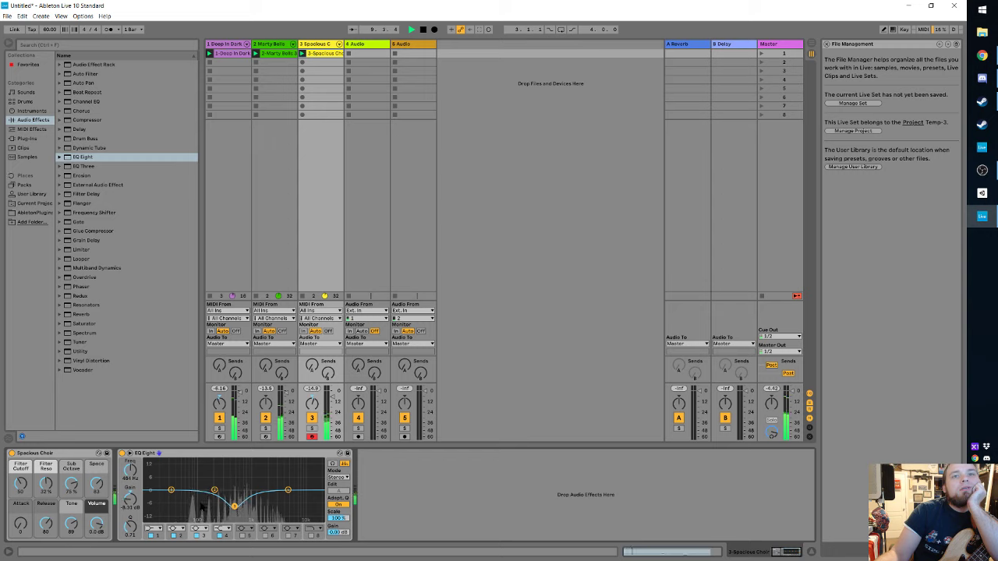
{"action": "left_click_drag", "start_coordinate": [215, 491], "coordinate": [209, 489]}
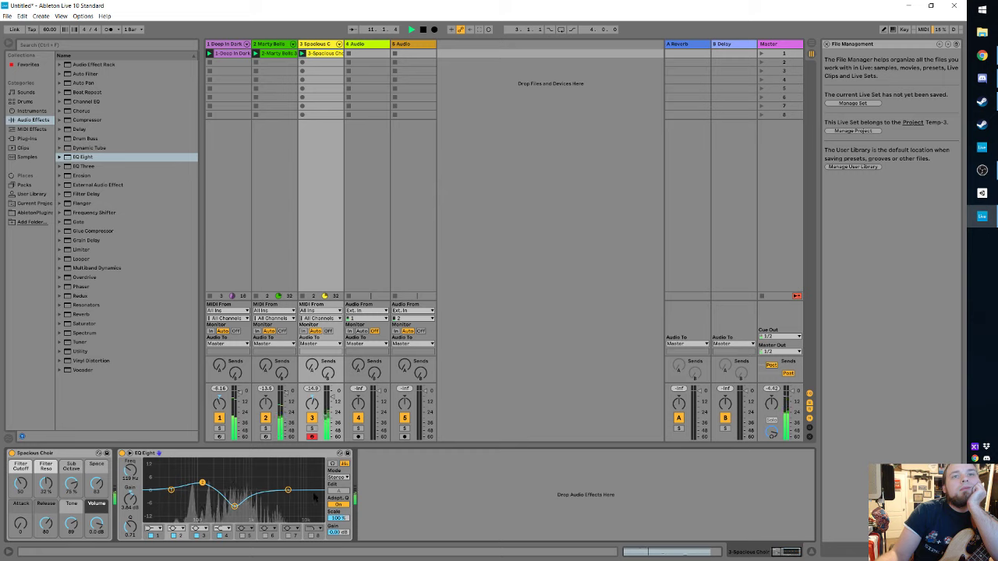
{"action": "left_click_drag", "start_coordinate": [288, 491], "coordinate": [267, 474]}
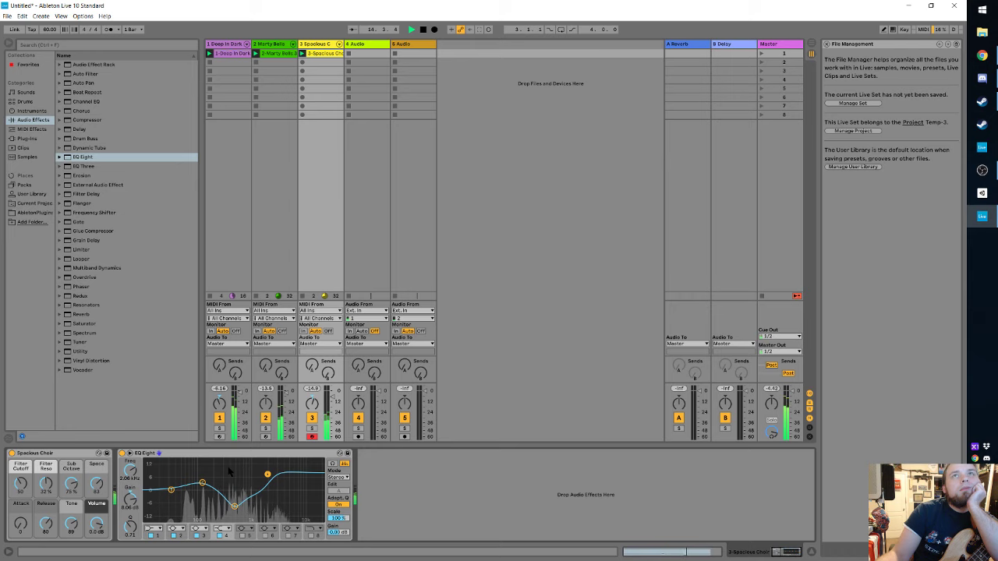
Step: Add an EQ Eight to Marty Bells, cutting about 3.4 dB near 1.57 kHz and 5.8 dB near 383 Hz
{"action": "left_click", "coordinate": [269, 54]}
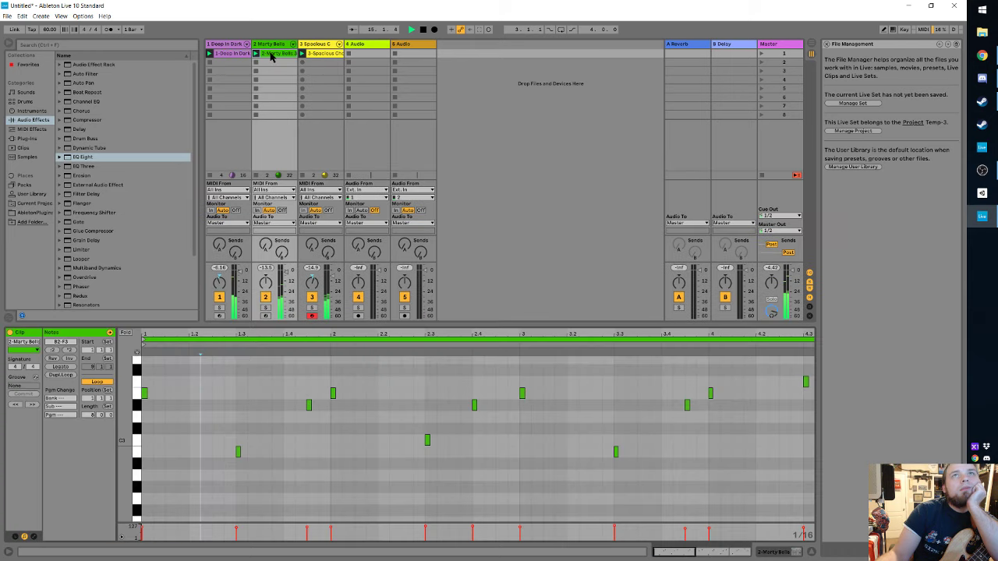
{"action": "key", "text": "shift+Tab"}
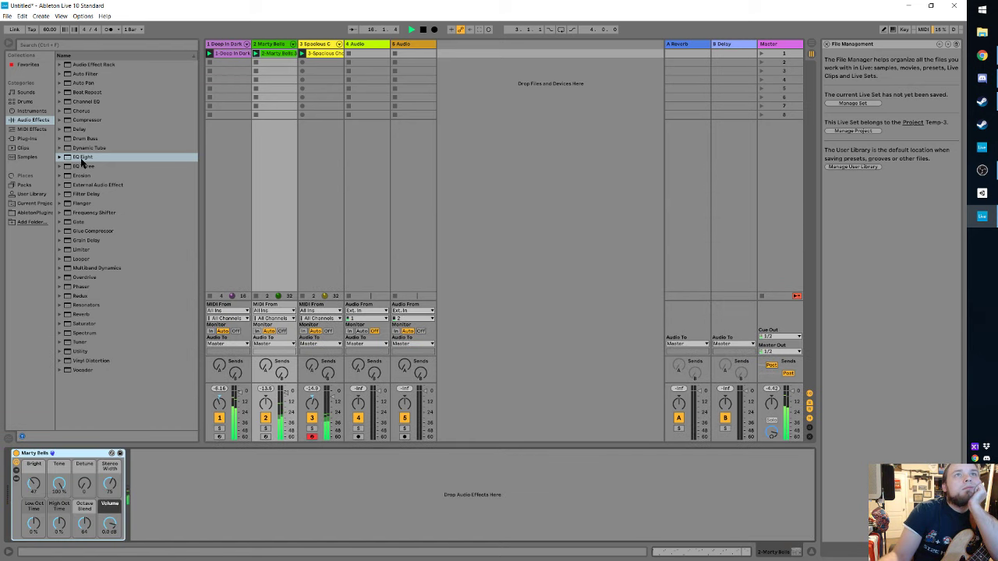
{"action": "left_click_drag", "start_coordinate": [82, 161], "coordinate": [272, 493]}
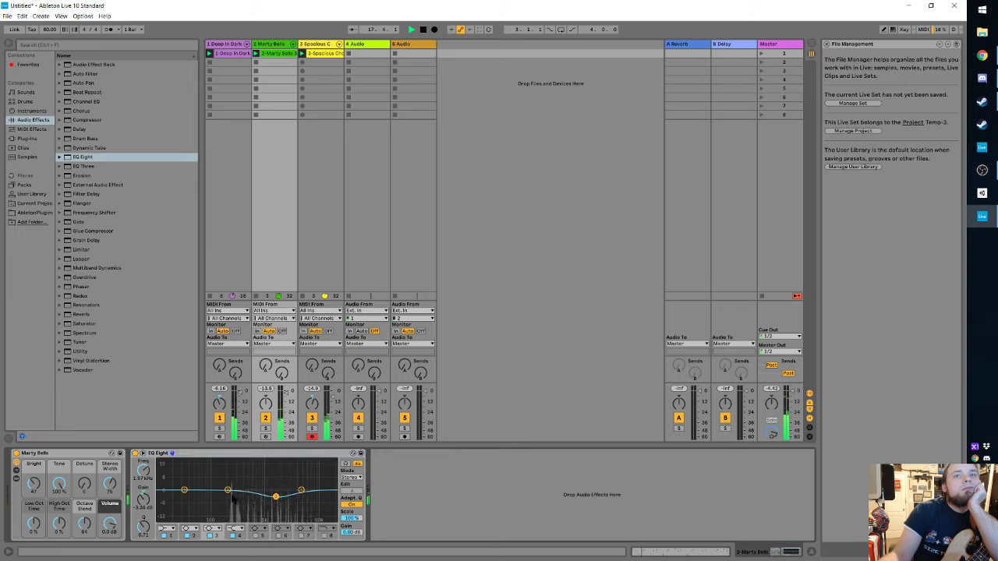
{"action": "left_click_drag", "start_coordinate": [229, 491], "coordinate": [231, 496]}
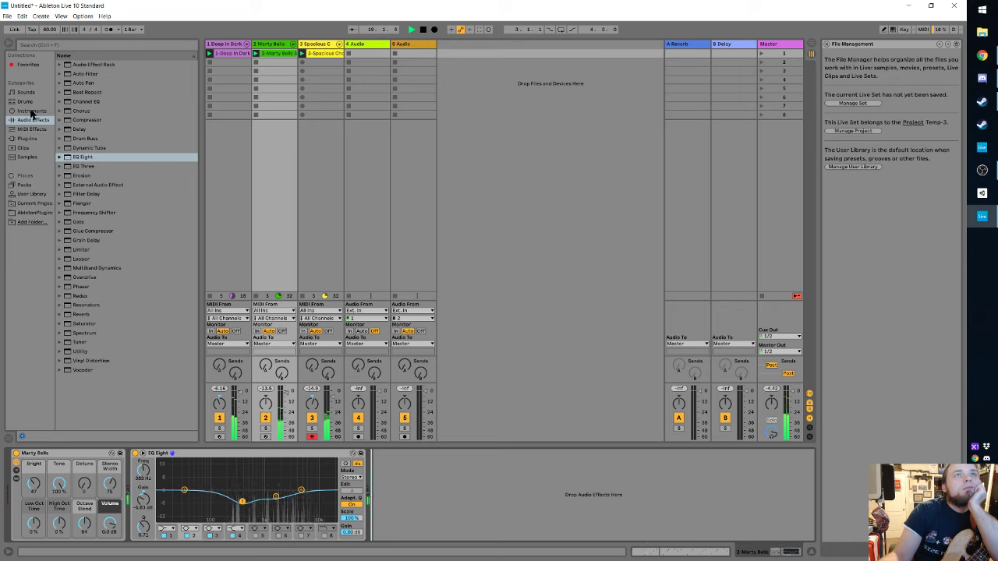
Step: Insert the Soft Reducer gate preset between the Marty Bells instrument and its EQ Eight
{"action": "left_click", "coordinate": [60, 223]}
{"action": "left_click", "coordinate": [93, 240]}
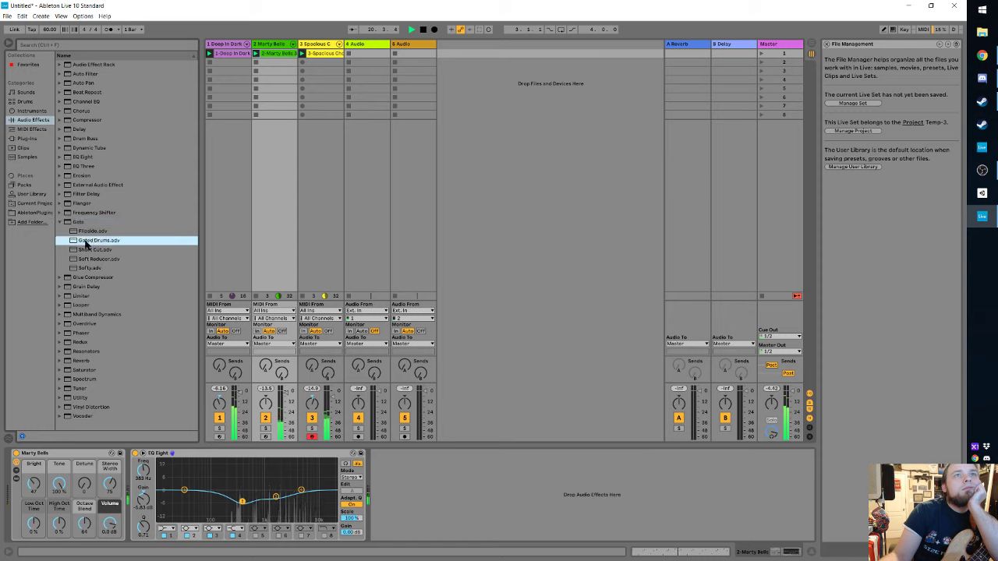
{"action": "left_click", "coordinate": [99, 259]}
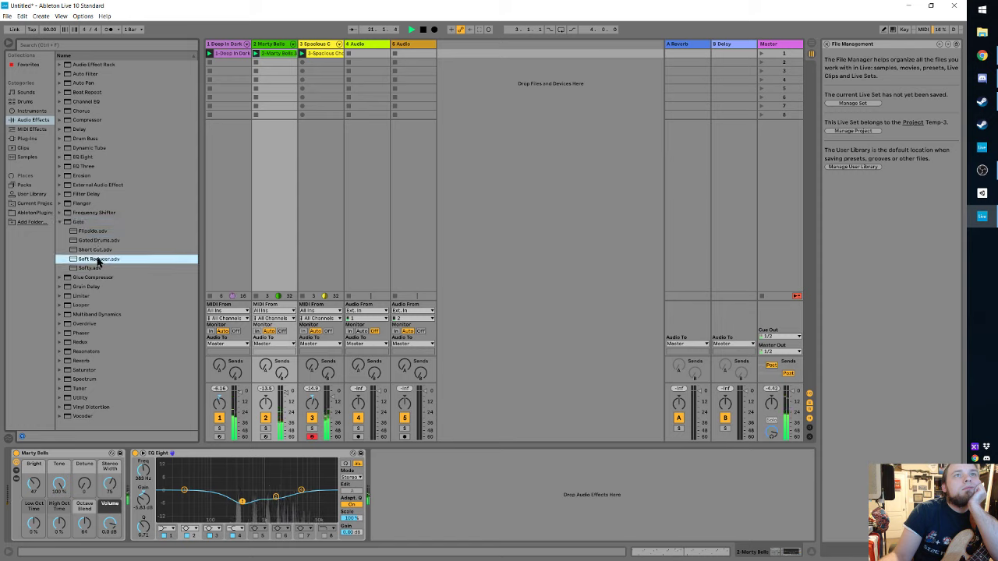
{"action": "left_click_drag", "start_coordinate": [97, 261], "coordinate": [133, 474]}
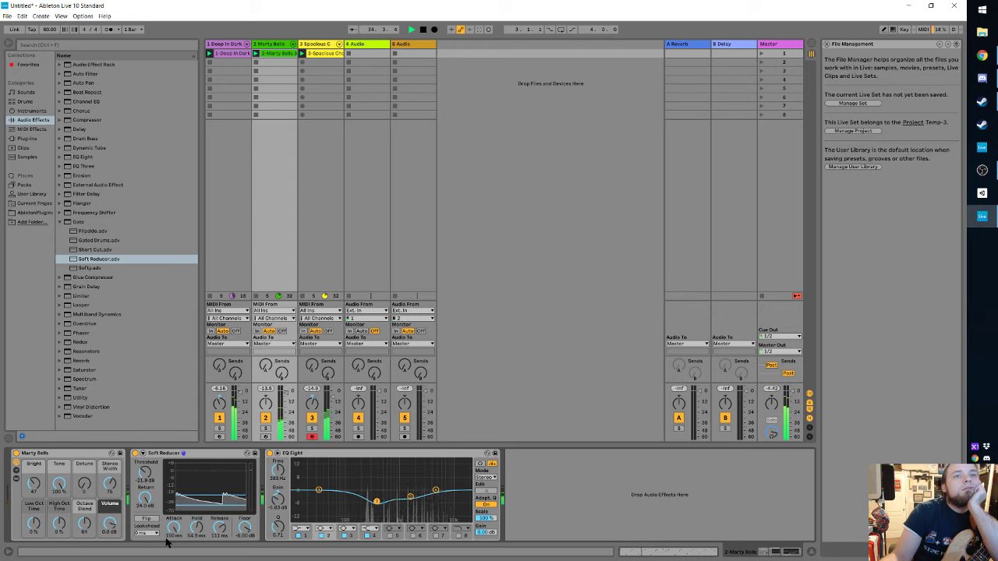
Step: Try the Soft Reducer's Flip option and a 1.5 ms lookahead, restoring Flip off and 0 ms after listening
{"action": "left_click", "coordinate": [148, 518]}
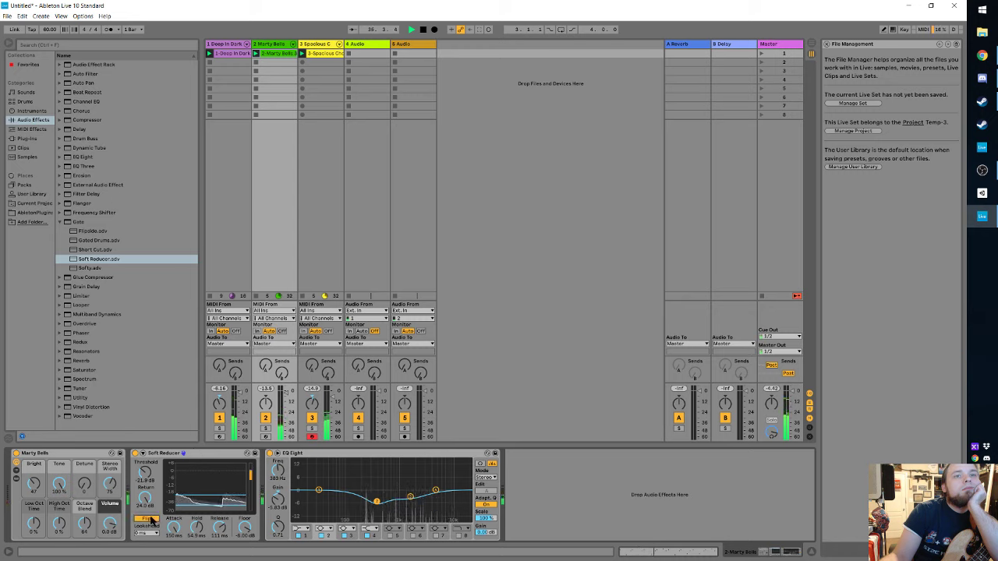
{"action": "left_click", "coordinate": [149, 519]}
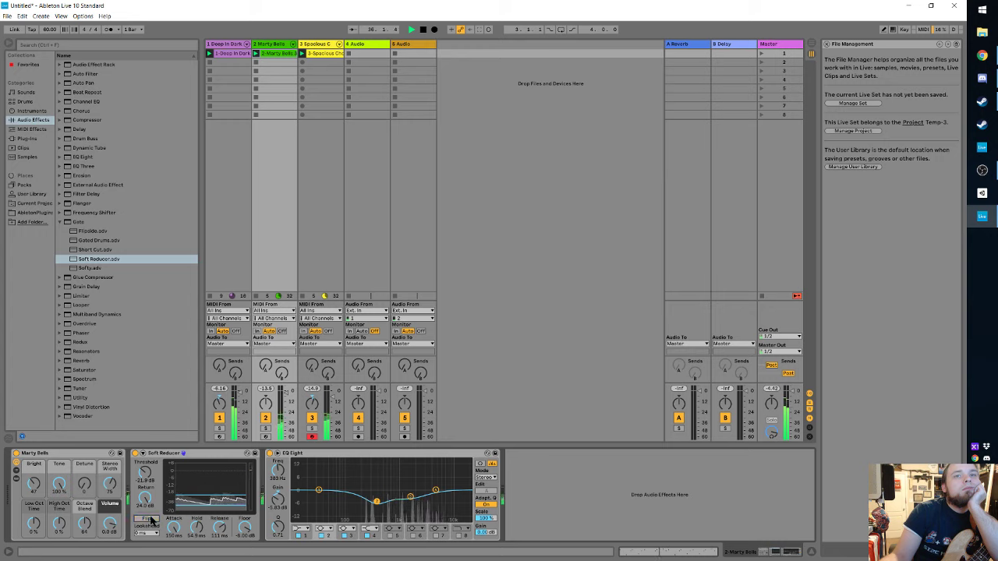
{"action": "left_click", "coordinate": [151, 534]}
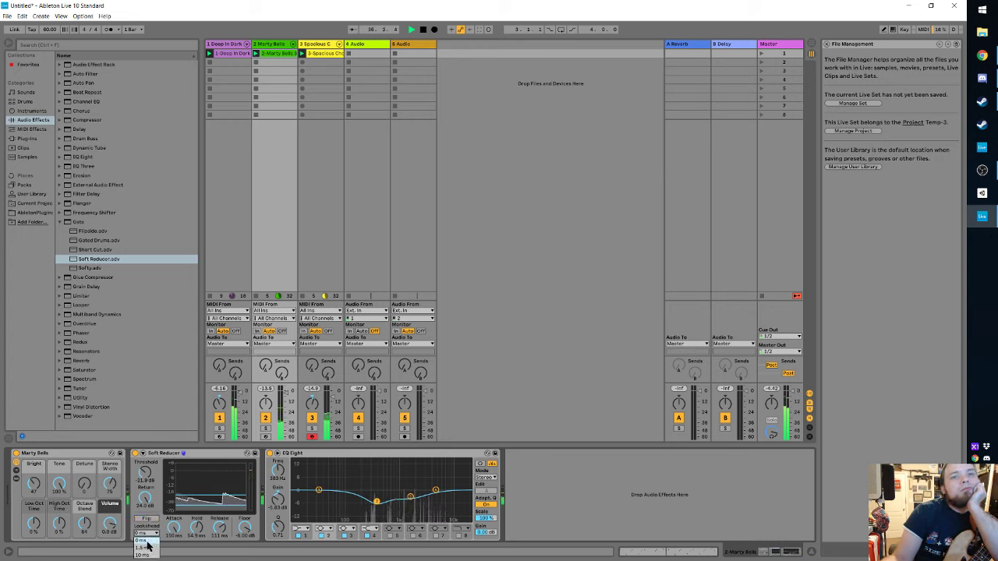
{"action": "left_click", "coordinate": [148, 547]}
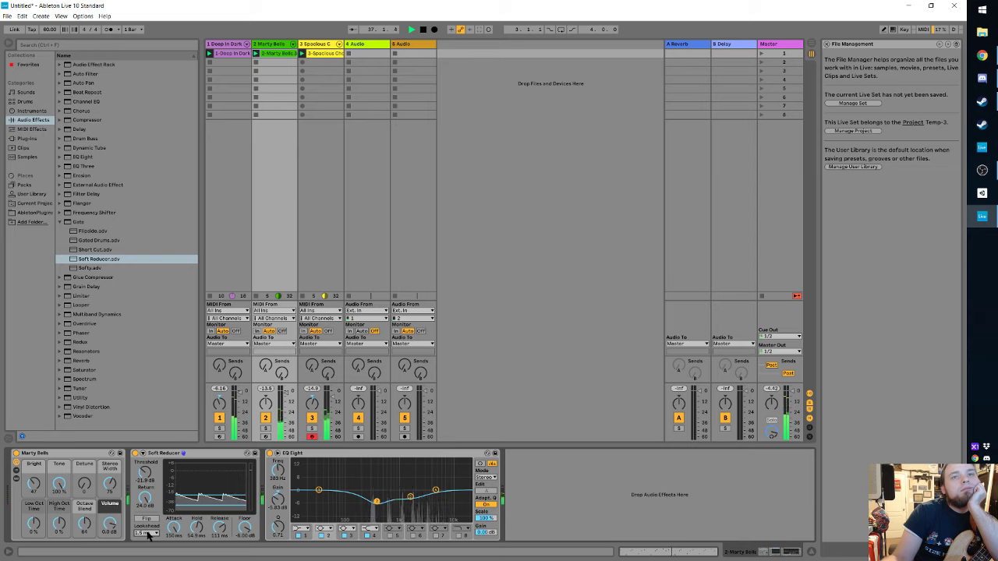
{"action": "left_click", "coordinate": [147, 533]}
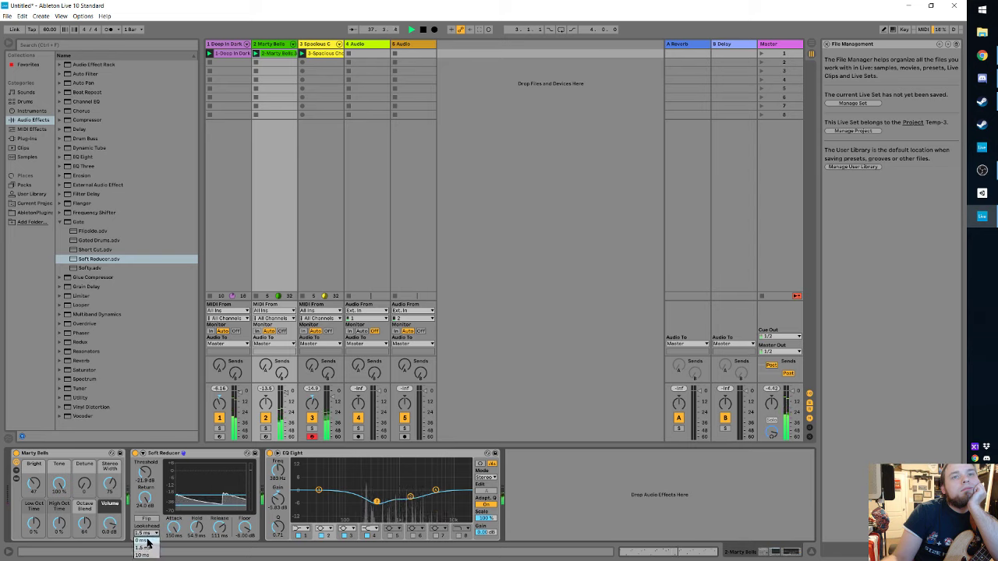
{"action": "left_click", "coordinate": [148, 542]}
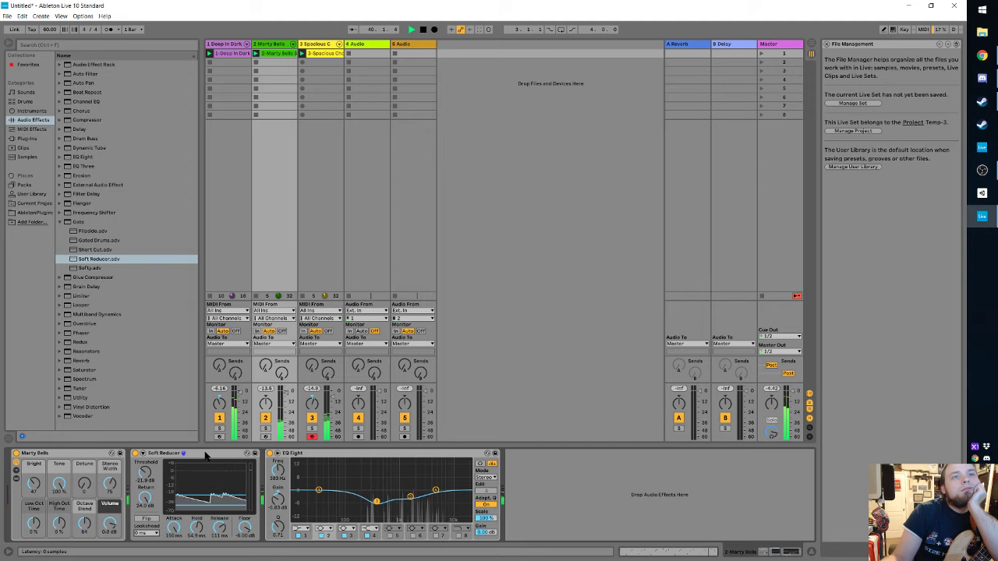
Step: Add an EQ Eight to Deep In Dark, boosting about 1.9 dB near 225 Hz and rolling off the highs
{"action": "left_click", "coordinate": [232, 56]}
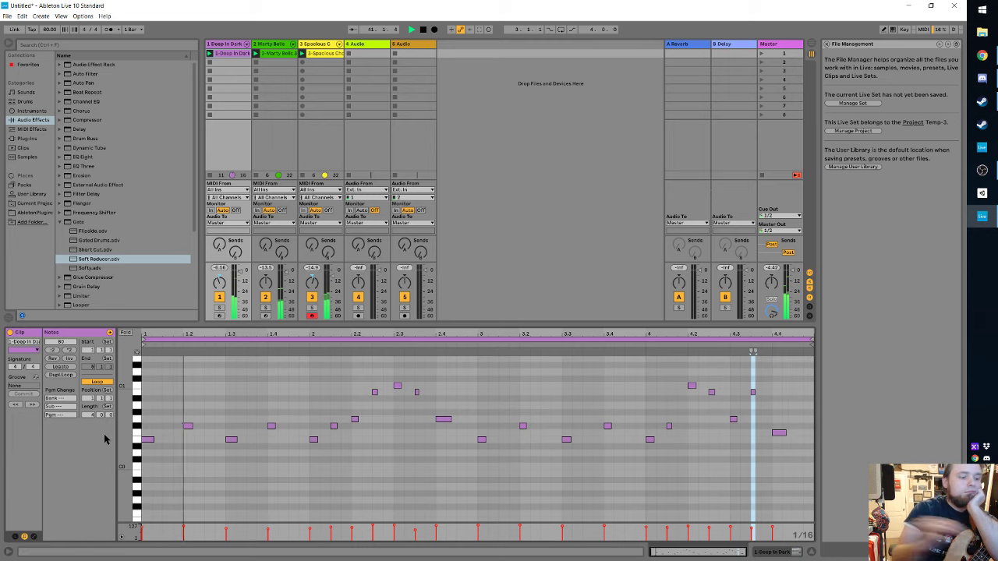
{"action": "key", "text": "shift+Tab"}
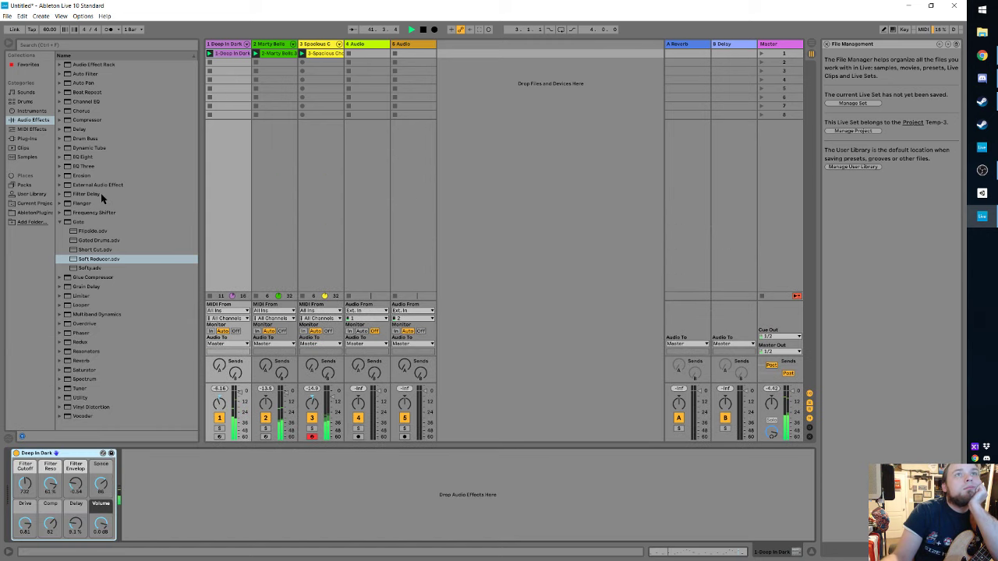
{"action": "left_click", "coordinate": [87, 158]}
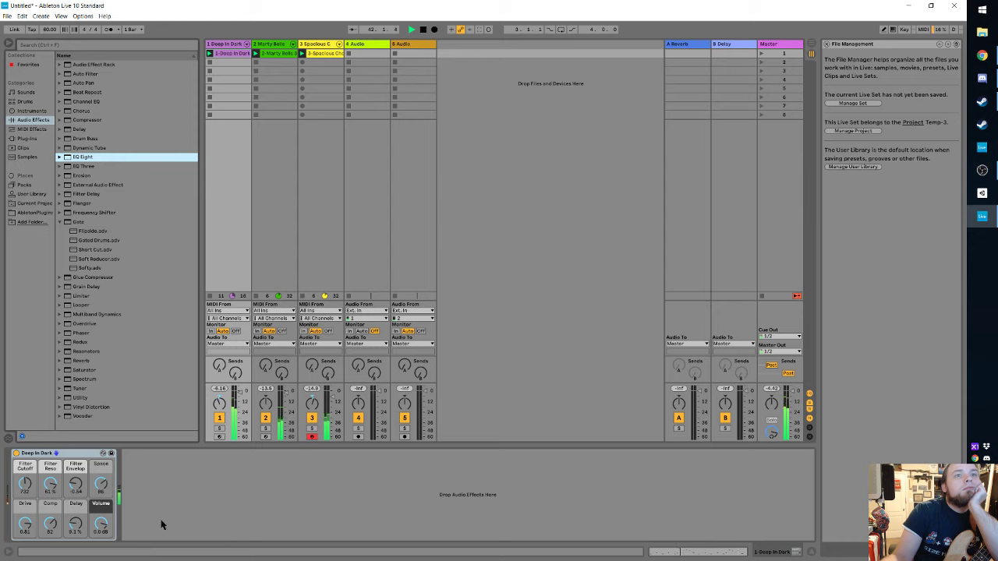
{"action": "left_click_drag", "start_coordinate": [84, 159], "coordinate": [188, 505]}
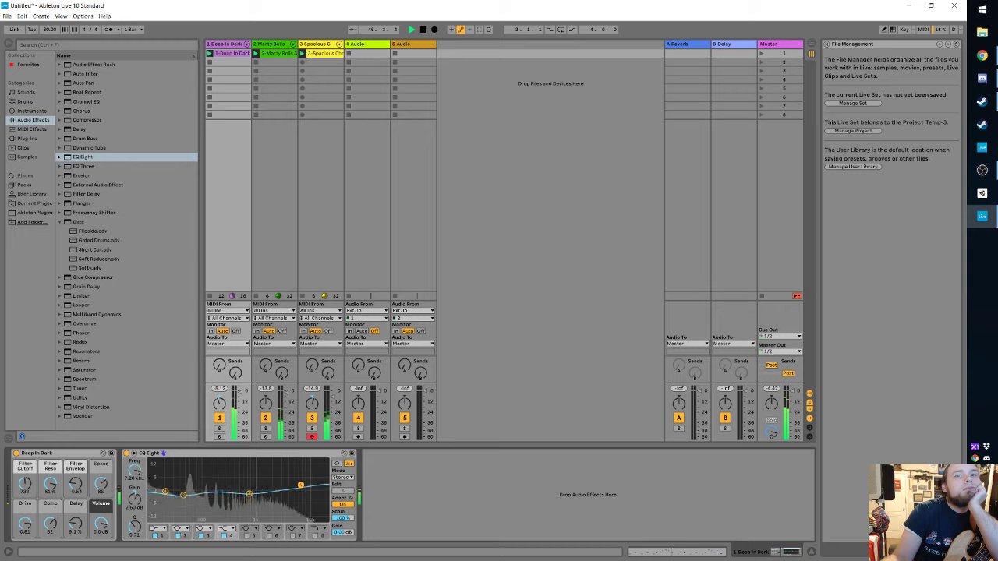
{"action": "left_click_drag", "start_coordinate": [291, 490], "coordinate": [221, 487]}
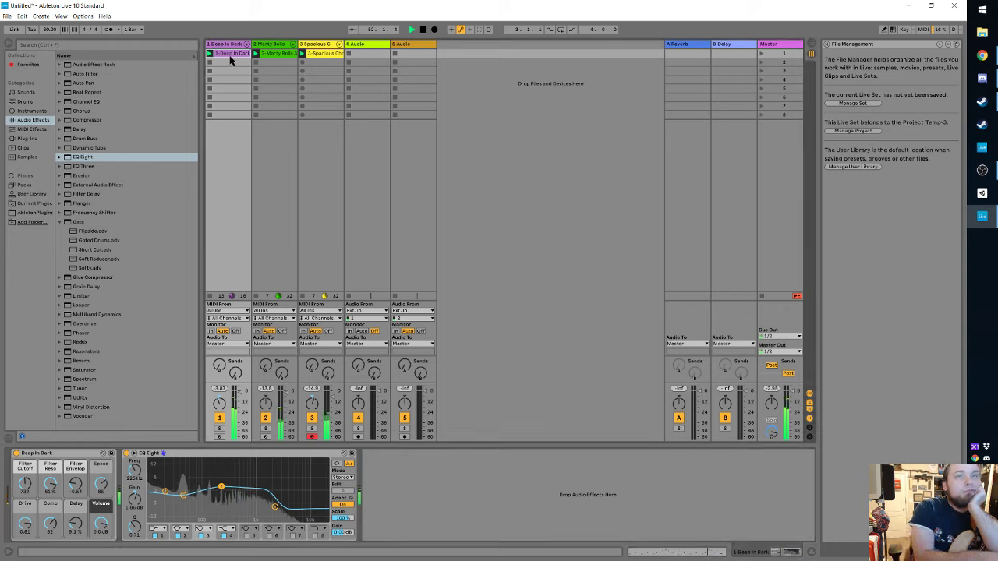
Step: Duplicate the Deep In Dark clip into the track's second slot
{"action": "key", "text": "ctrl+d"}
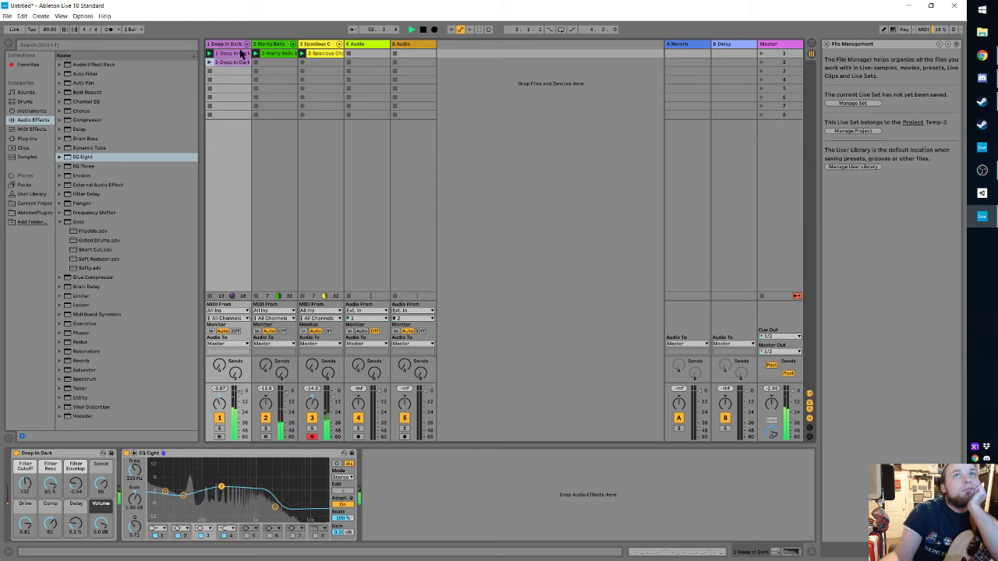
{"action": "left_click", "coordinate": [234, 63]}
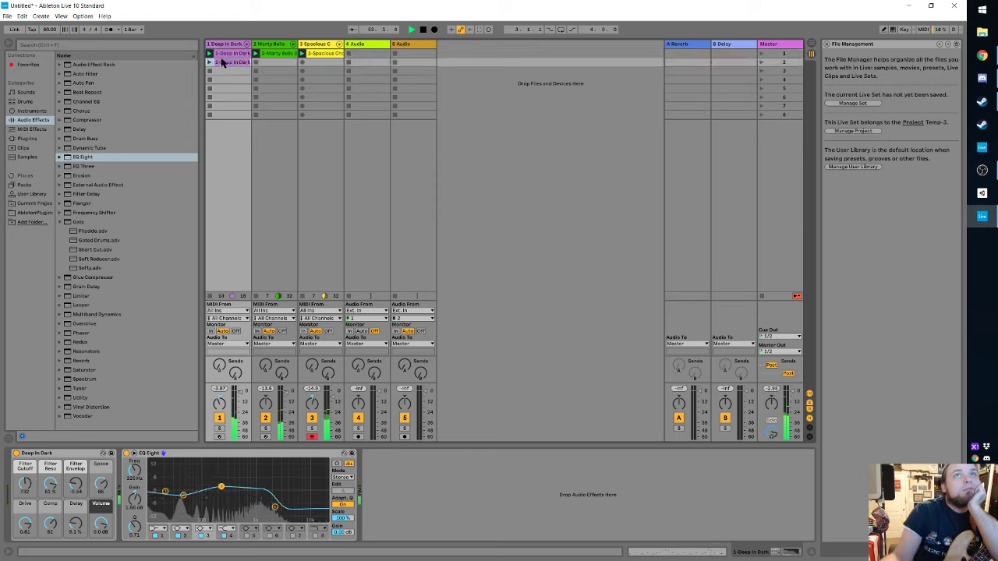
{"action": "left_click", "coordinate": [222, 53]}
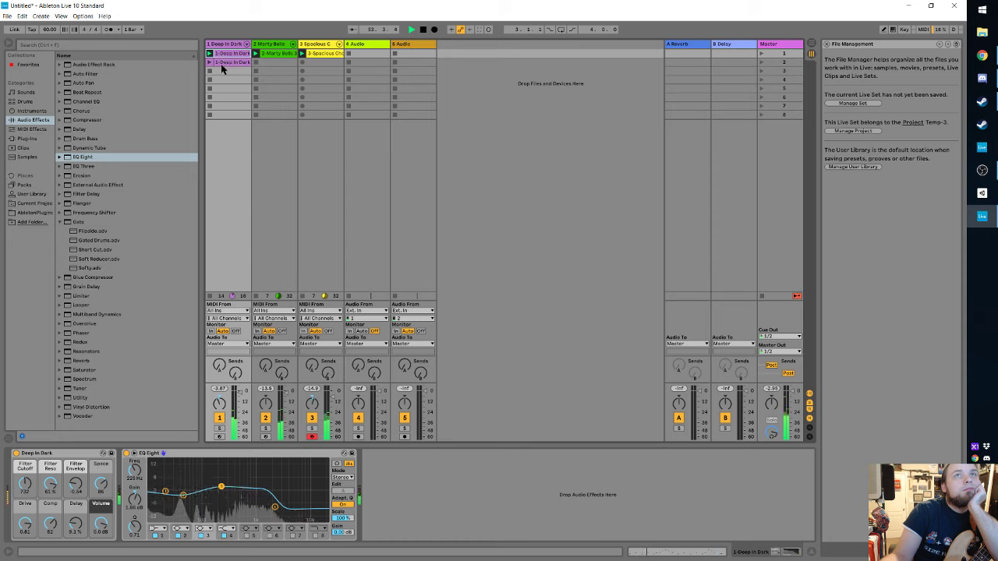
{"action": "left_click", "coordinate": [224, 62]}
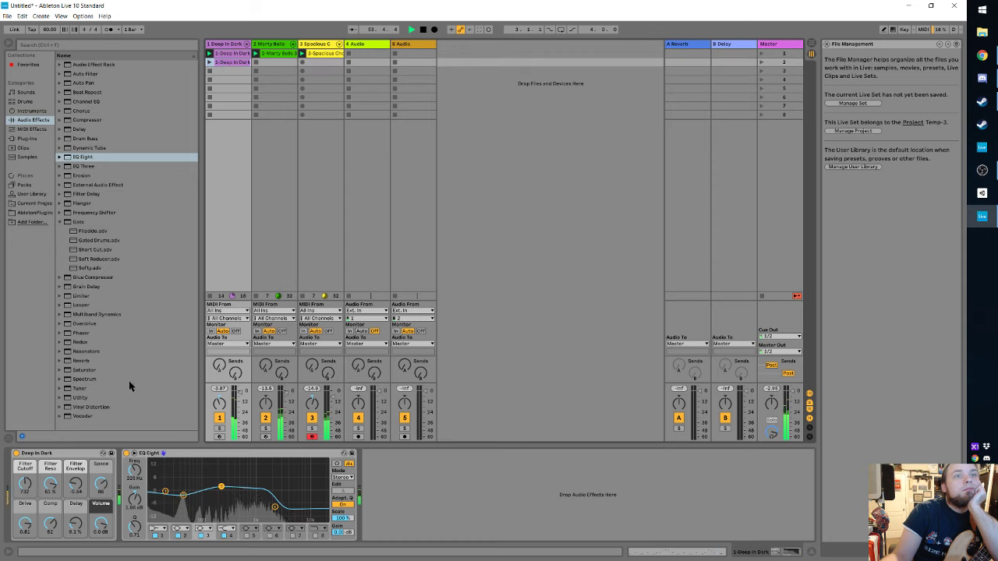
Step: Bypass the Deep In Dark EQ Eight to compare the sound, and switch it back on
{"action": "left_click", "coordinate": [128, 453]}
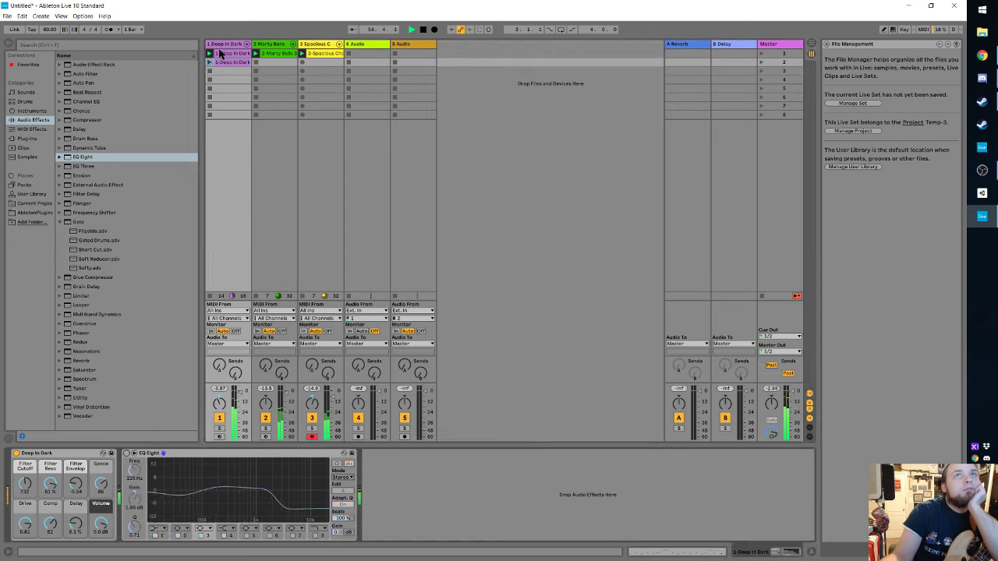
{"action": "left_click", "coordinate": [221, 55]}
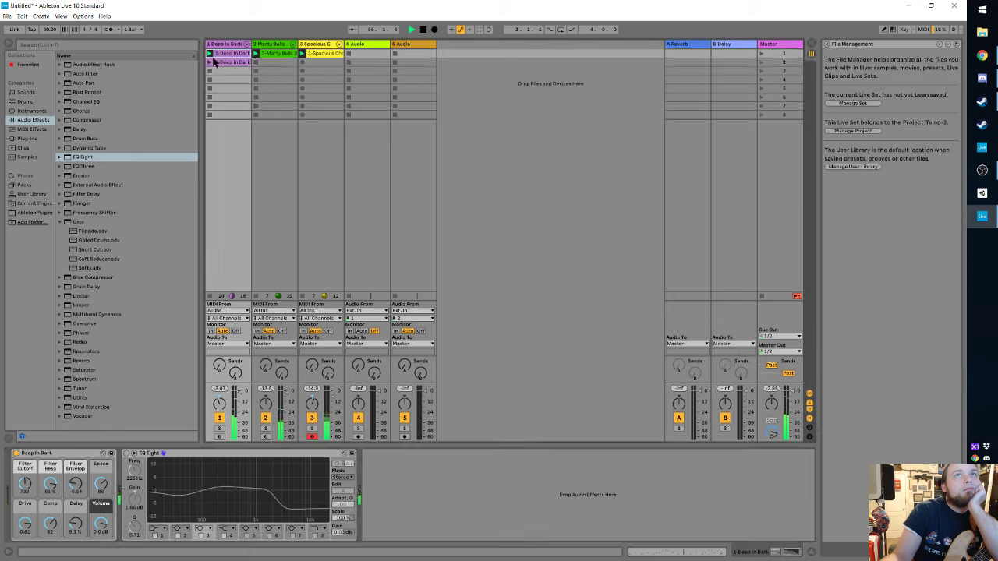
{"action": "left_click", "coordinate": [224, 63]}
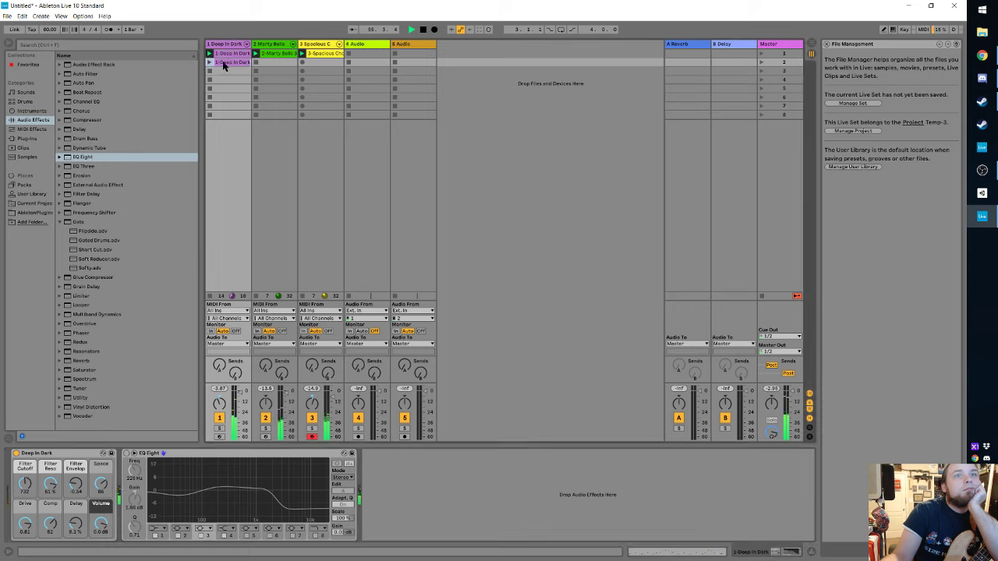
{"action": "left_click", "coordinate": [126, 453]}
{"action": "left_click", "coordinate": [127, 453]}
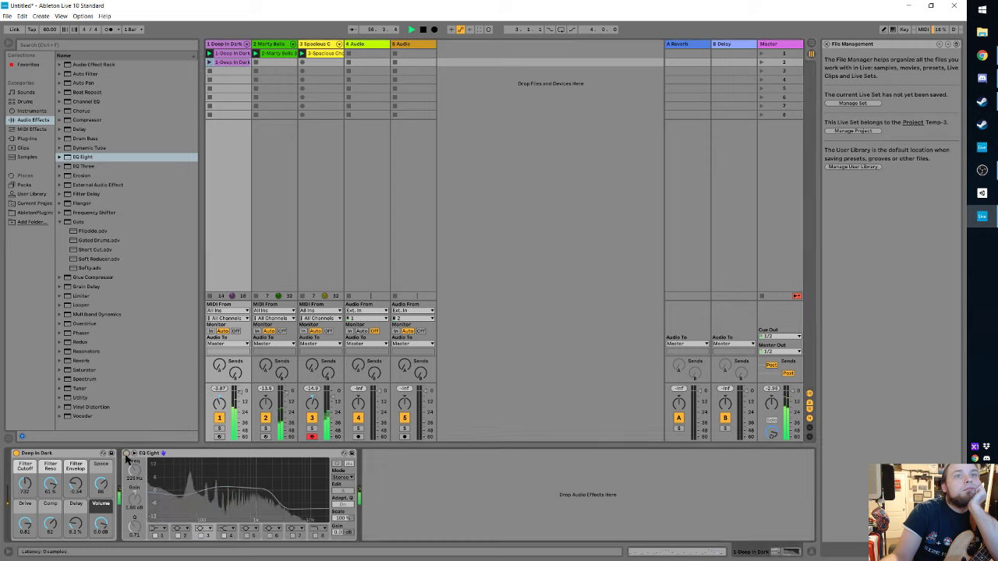
{"action": "left_click", "coordinate": [127, 453]}
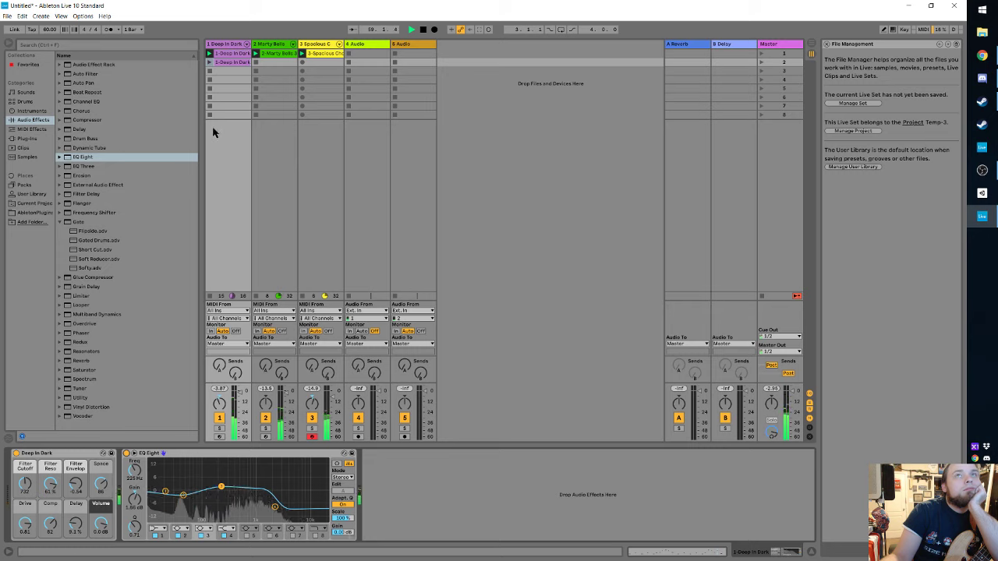
Step: Add the Afraid Of Bees flanger preset after the EQ Eight on Deep In Dark
{"action": "left_click", "coordinate": [60, 157]}
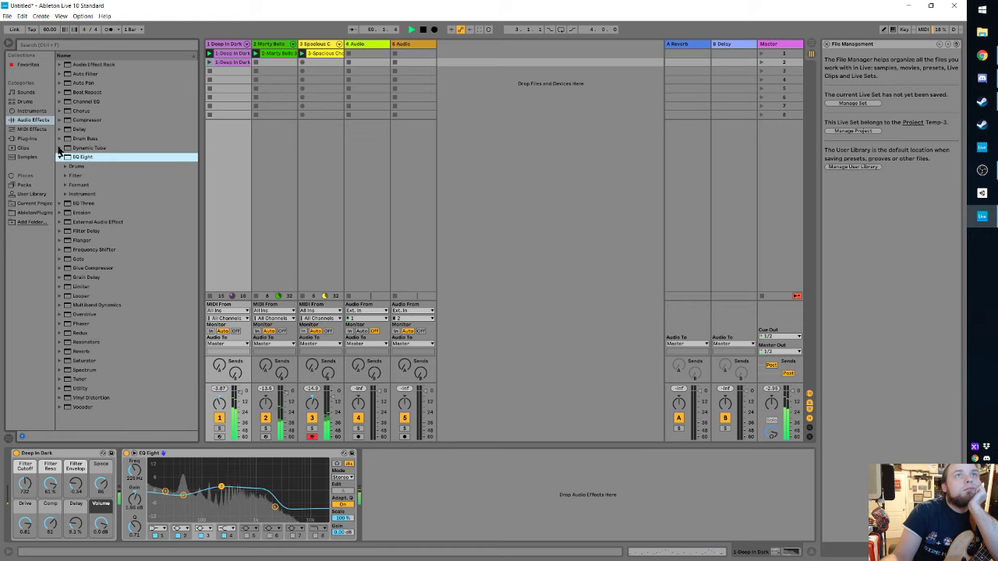
{"action": "left_click", "coordinate": [59, 157]}
{"action": "left_click", "coordinate": [60, 157]}
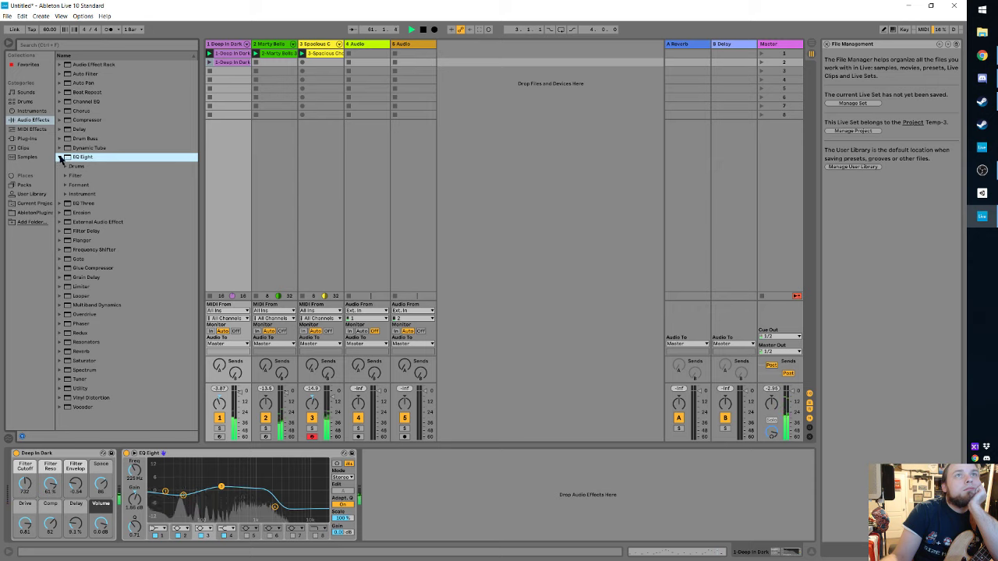
{"action": "left_click", "coordinate": [59, 156]}
{"action": "left_click", "coordinate": [59, 204]}
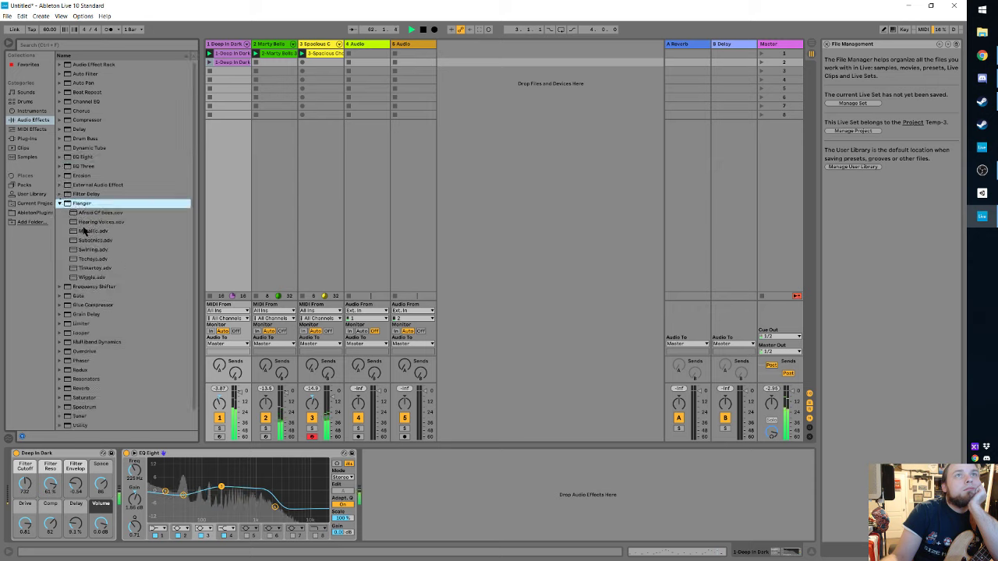
{"action": "left_click_drag", "start_coordinate": [87, 215], "coordinate": [439, 483]}
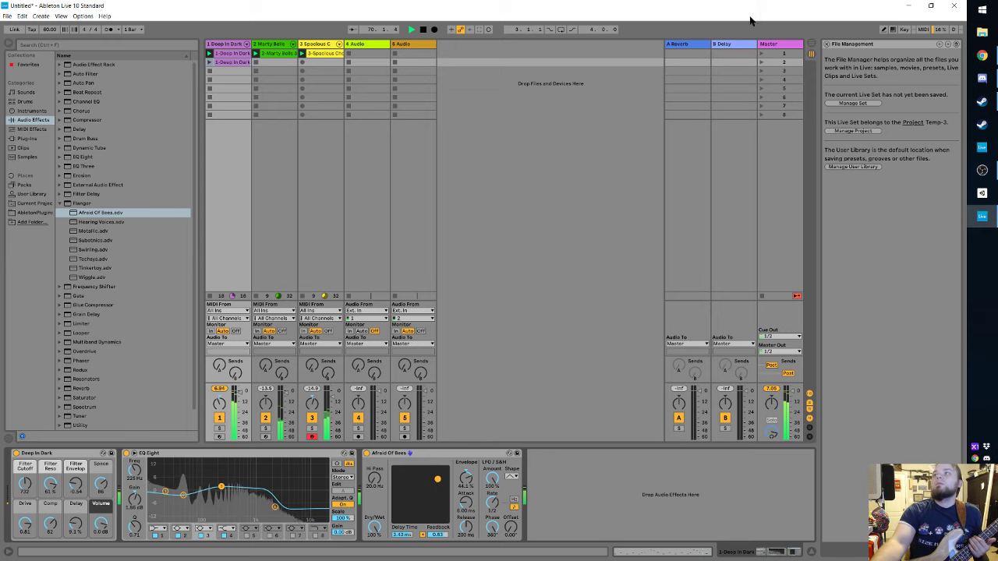
Step: In MIDI mapping mode, set the Afraid Of Bees flanger's delay time to about 0.82 ms and feedback to about 0.78
{"action": "left_click", "coordinate": [923, 29]}
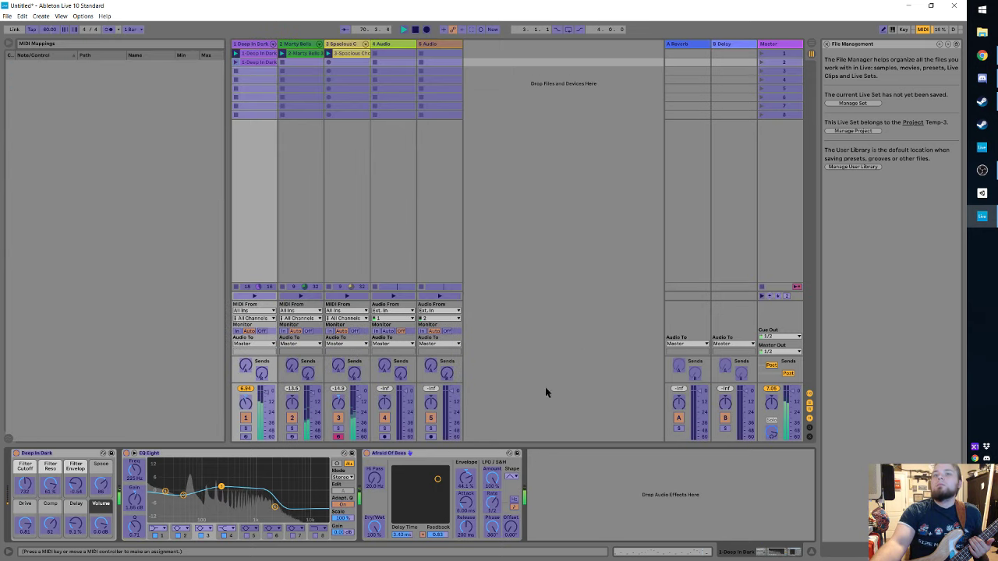
{"action": "left_click", "coordinate": [423, 500]}
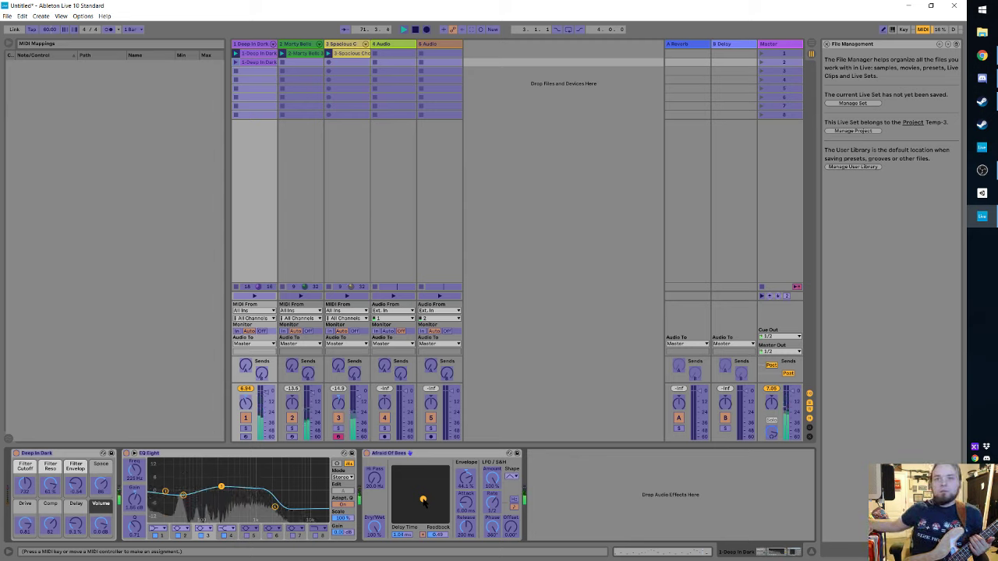
{"action": "left_click_drag", "start_coordinate": [423, 499], "coordinate": [427, 487]}
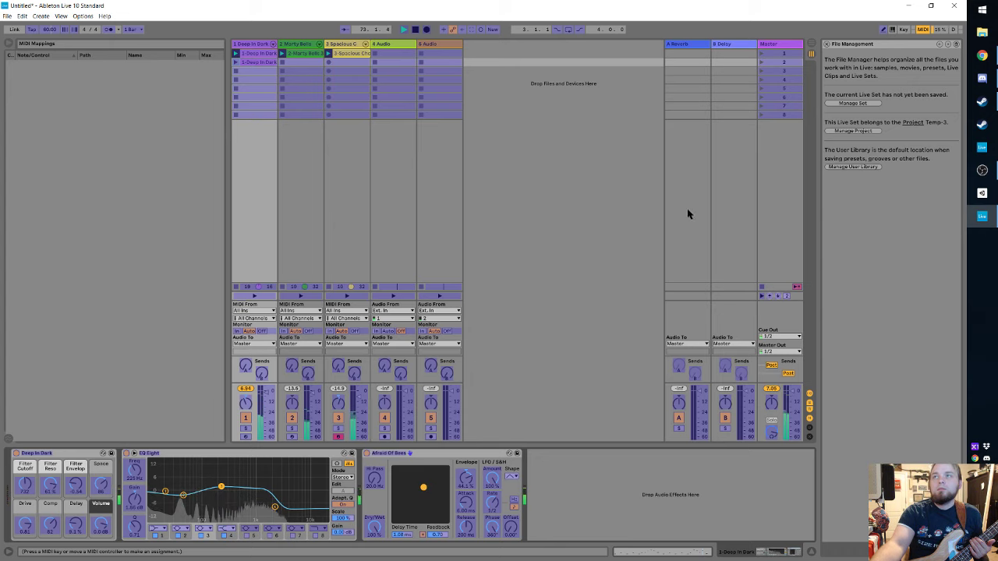
{"action": "left_click", "coordinate": [923, 29]}
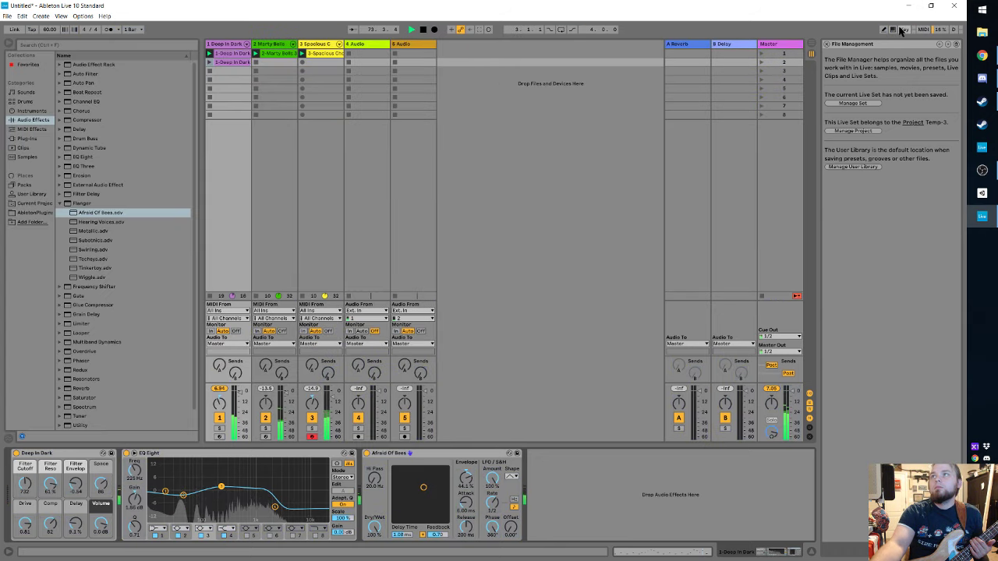
{"action": "left_click", "coordinate": [893, 30]}
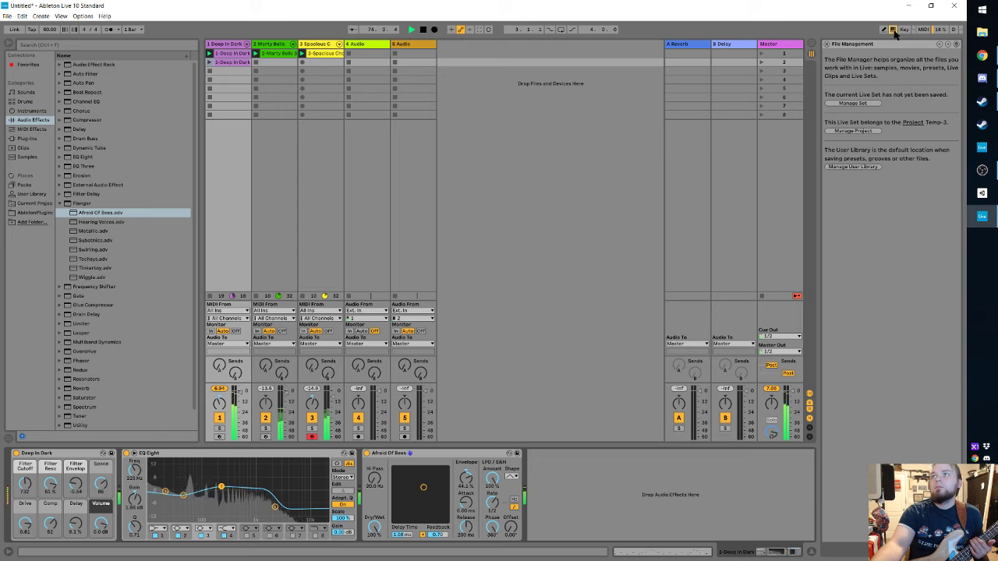
{"action": "left_click", "coordinate": [923, 29]}
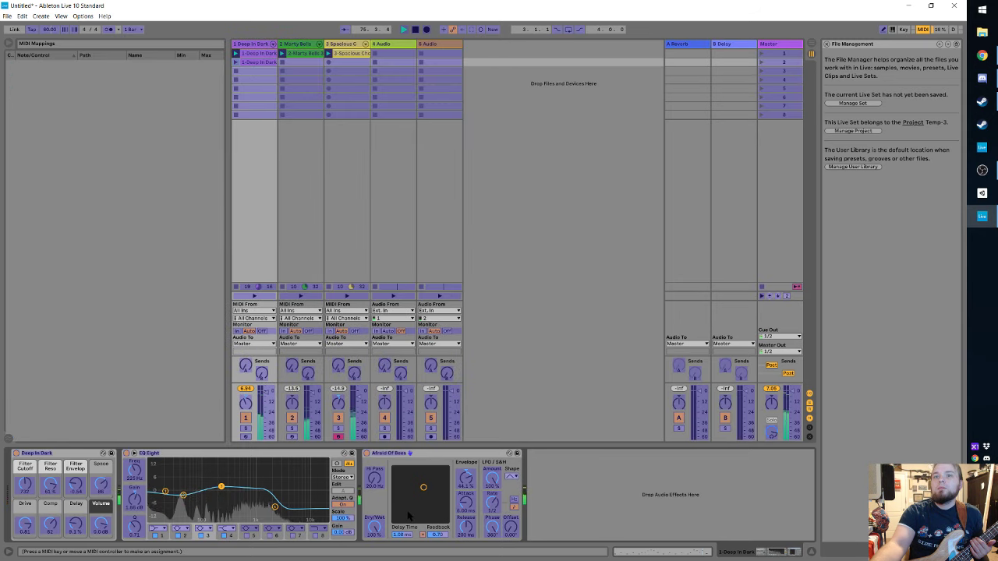
{"action": "left_click_drag", "start_coordinate": [409, 515], "coordinate": [420, 484]}
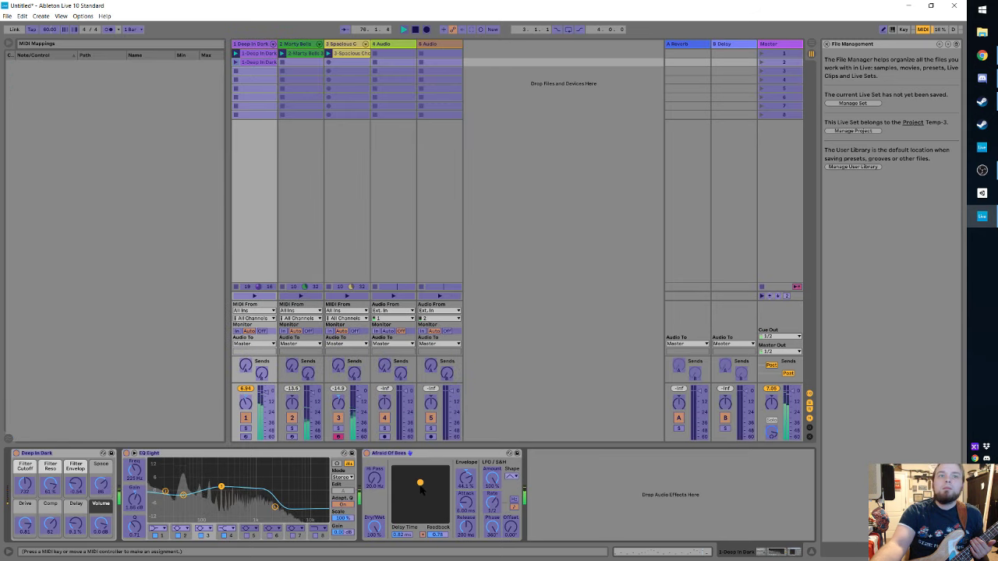
Step: MIDI-map the track volumes of Deep In Dark to CC 74, Marty Bells to CC 71 and Spacious Choir to CC 91
{"action": "left_click", "coordinate": [270, 415]}
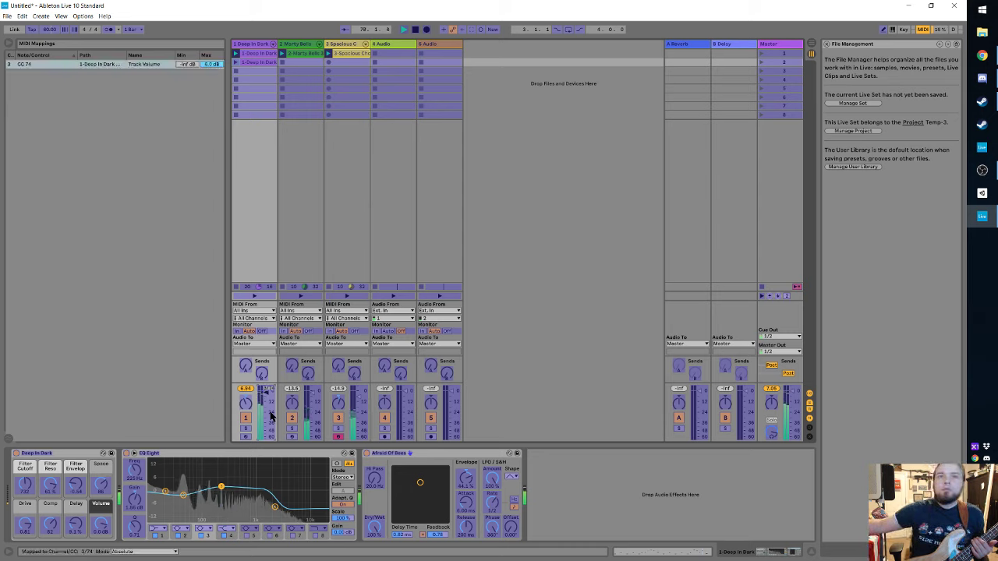
{"action": "left_click", "coordinate": [312, 406]}
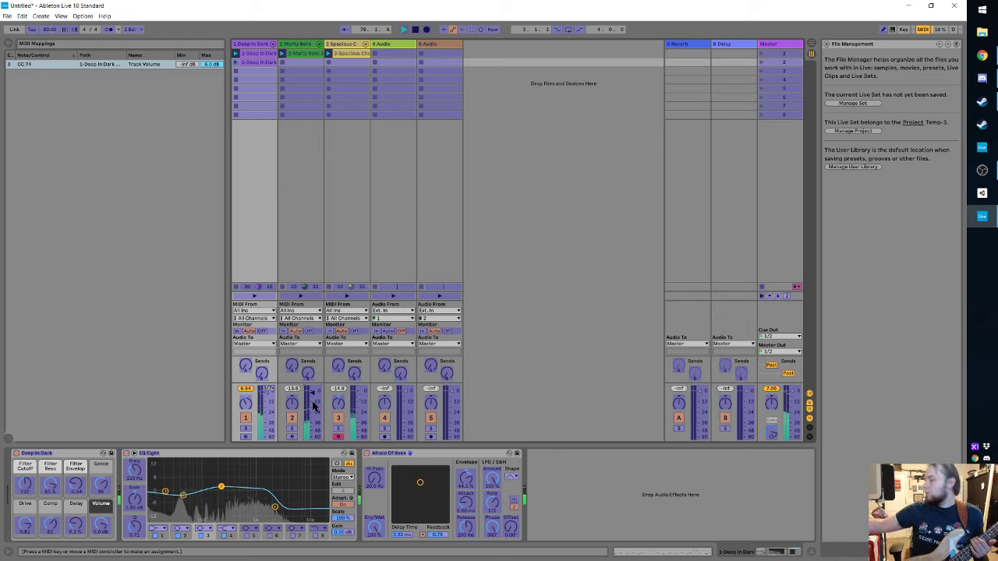
{"action": "left_click", "coordinate": [363, 407]}
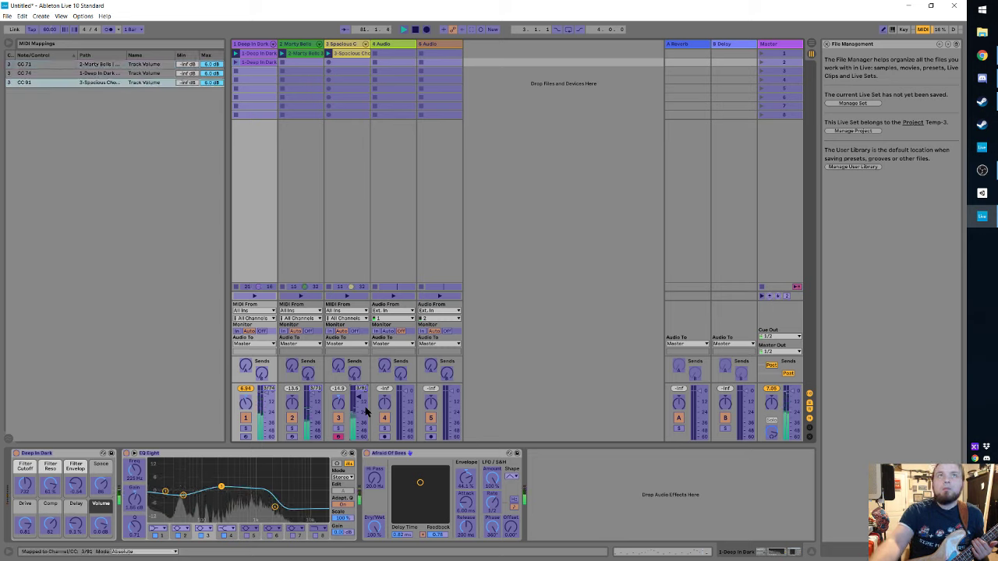
Step: MIDI-map the volumes of 4 Audio to CC 93, 5 Audio to CC 73 and Master to CC 7, and leave mapping mode
{"action": "left_click", "coordinate": [397, 417]}
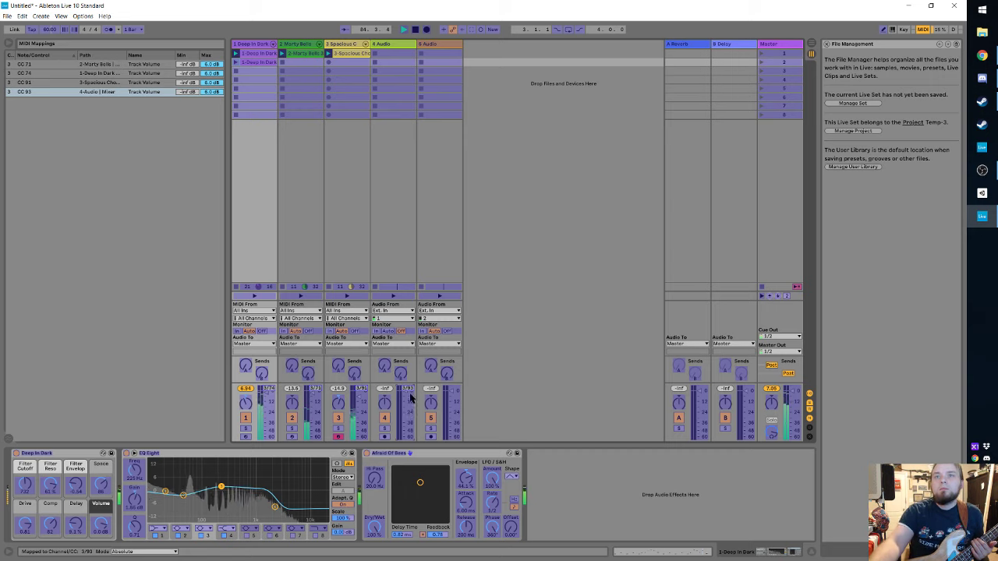
{"action": "left_click", "coordinate": [457, 416]}
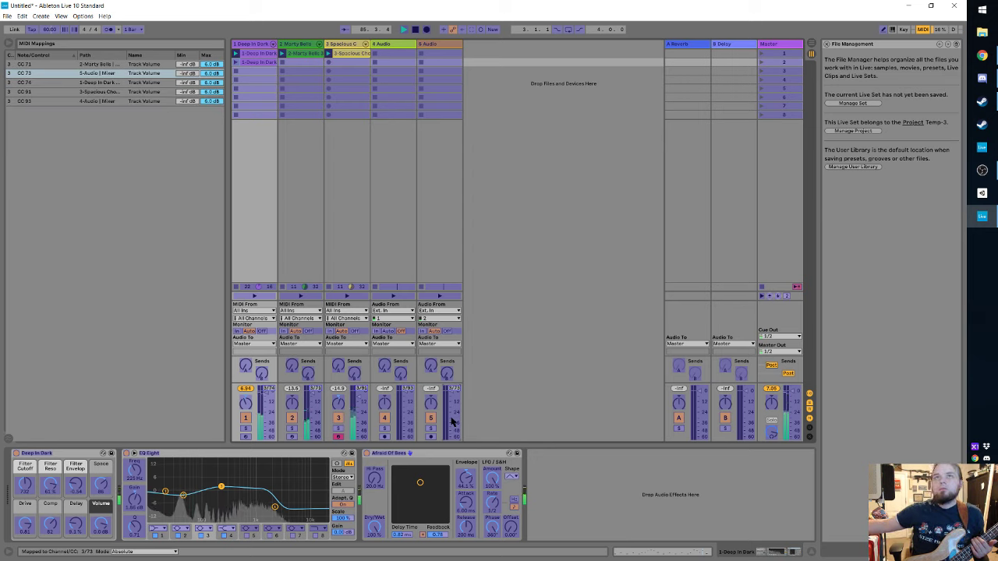
{"action": "left_click", "coordinate": [796, 410]}
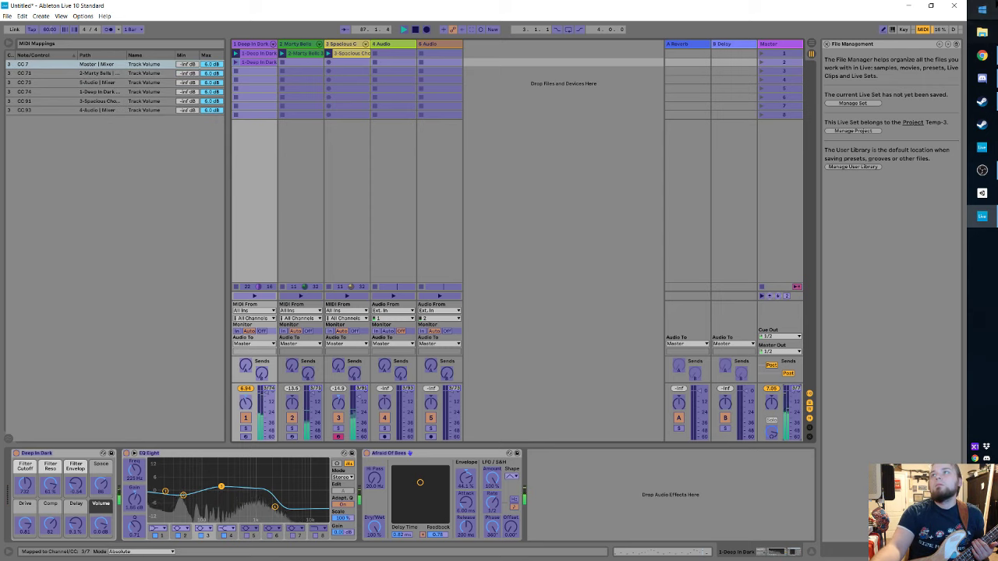
{"action": "left_click", "coordinate": [922, 29]}
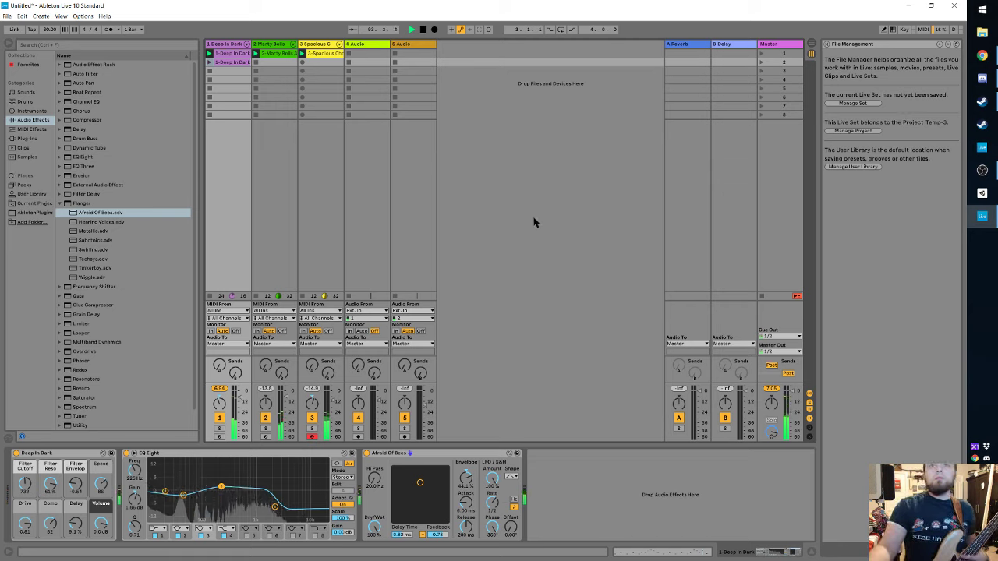
Step: Arm 4 Audio to try its input, and switch recording arm to 5 Audio
{"action": "left_click", "coordinate": [358, 436]}
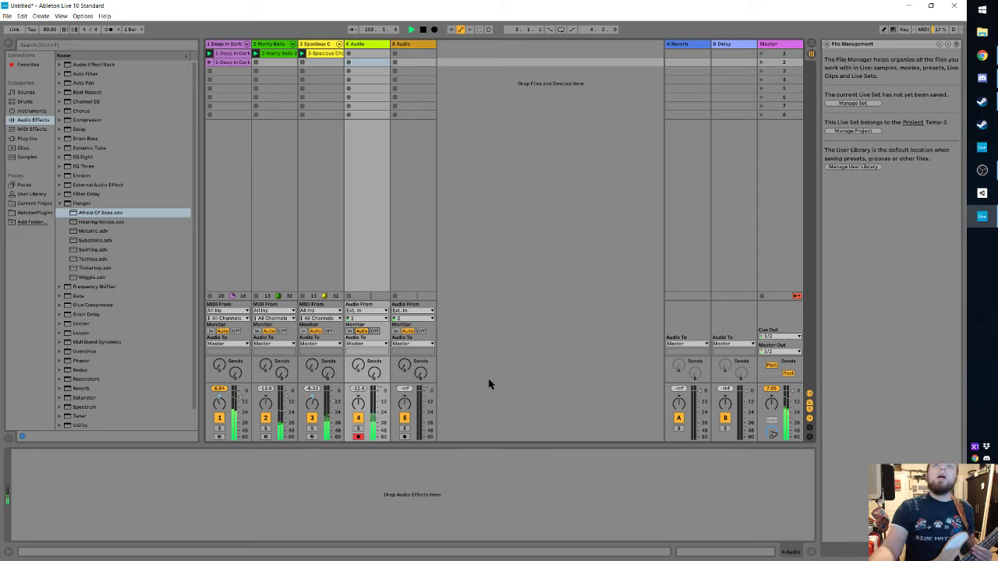
{"action": "left_click", "coordinate": [404, 437]}
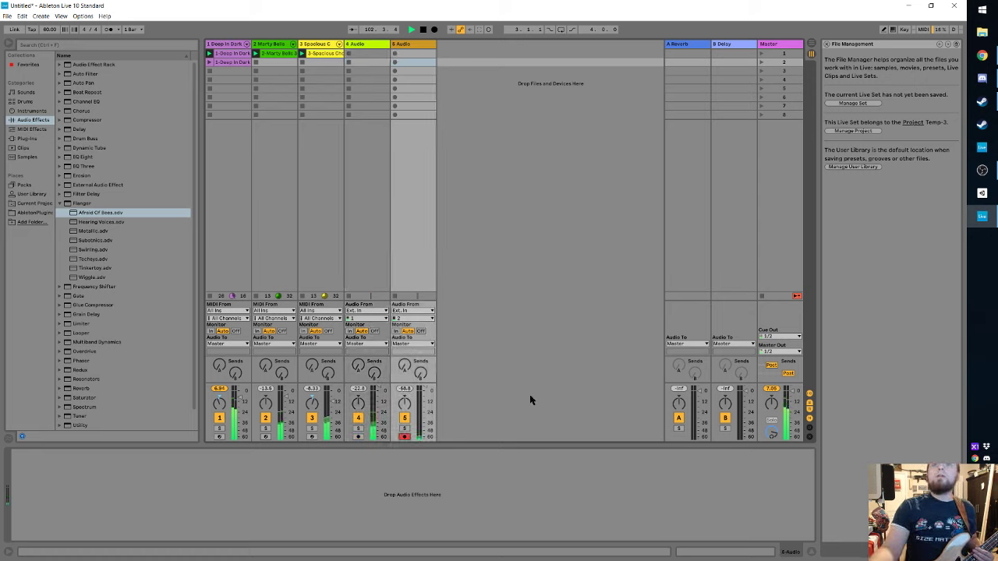
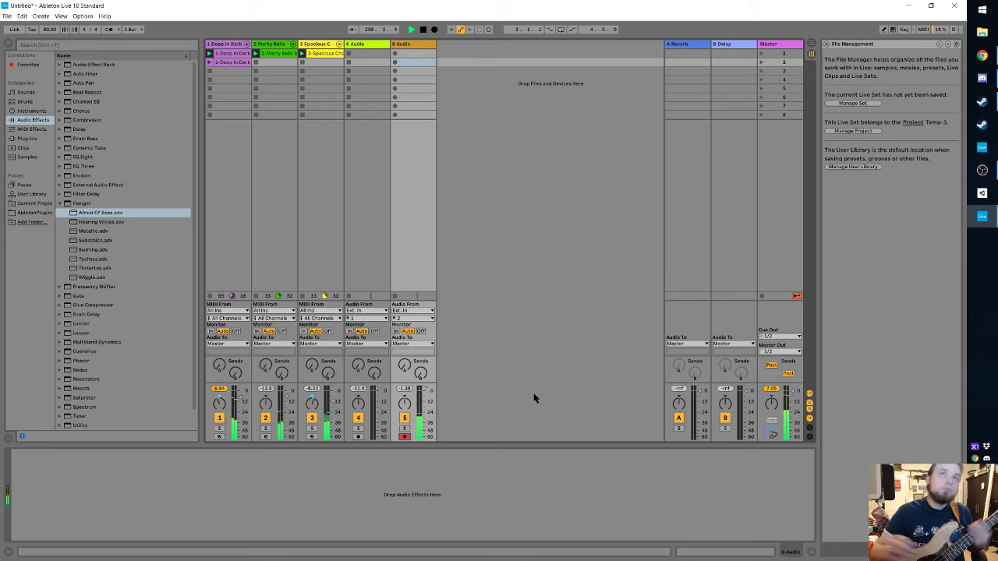
Step: Stop playback and try recording two takes in the first clip slot of 5 Audio, deleting each take
{"action": "left_click", "coordinate": [423, 30]}
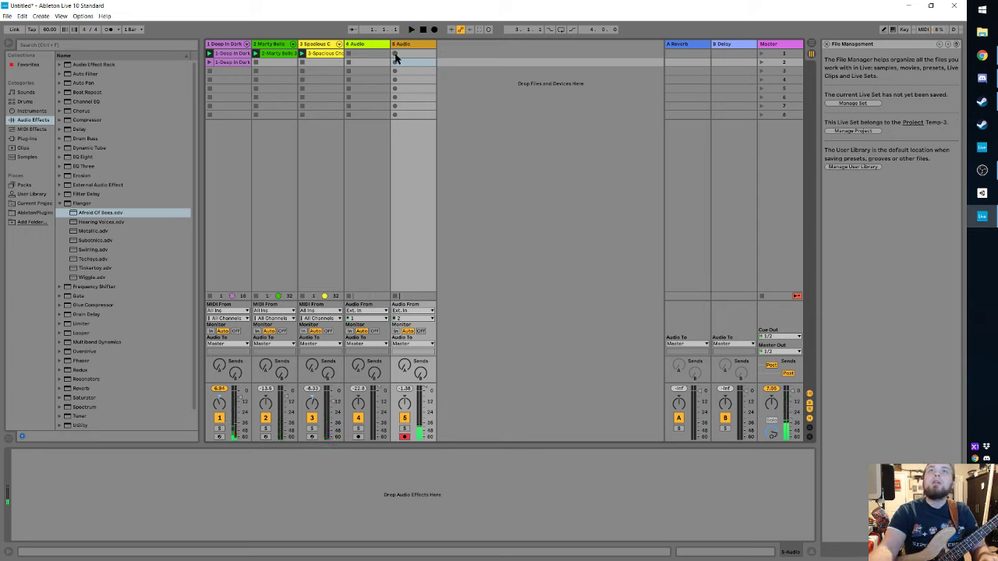
{"action": "left_click", "coordinate": [395, 56]}
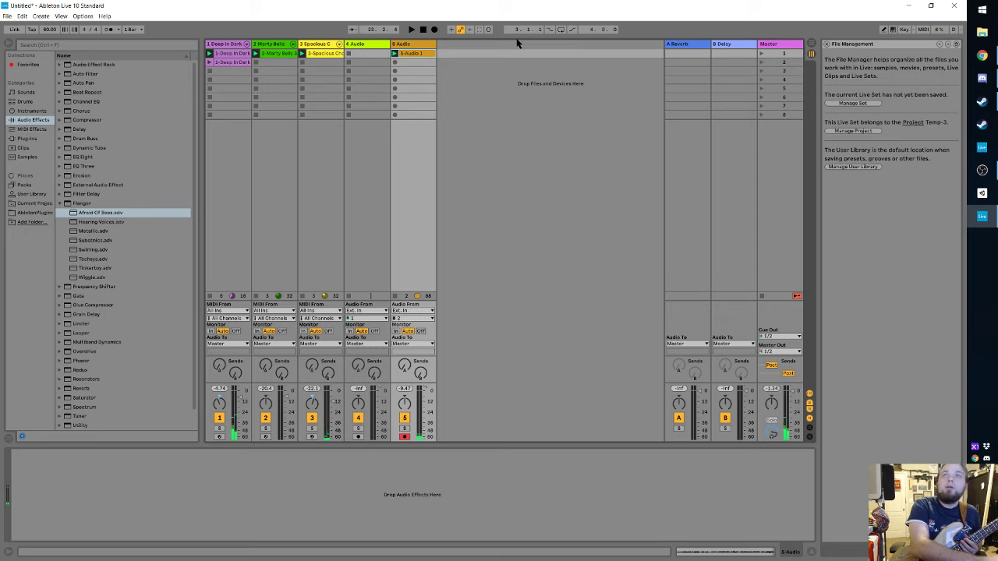
{"action": "left_click", "coordinate": [423, 54]}
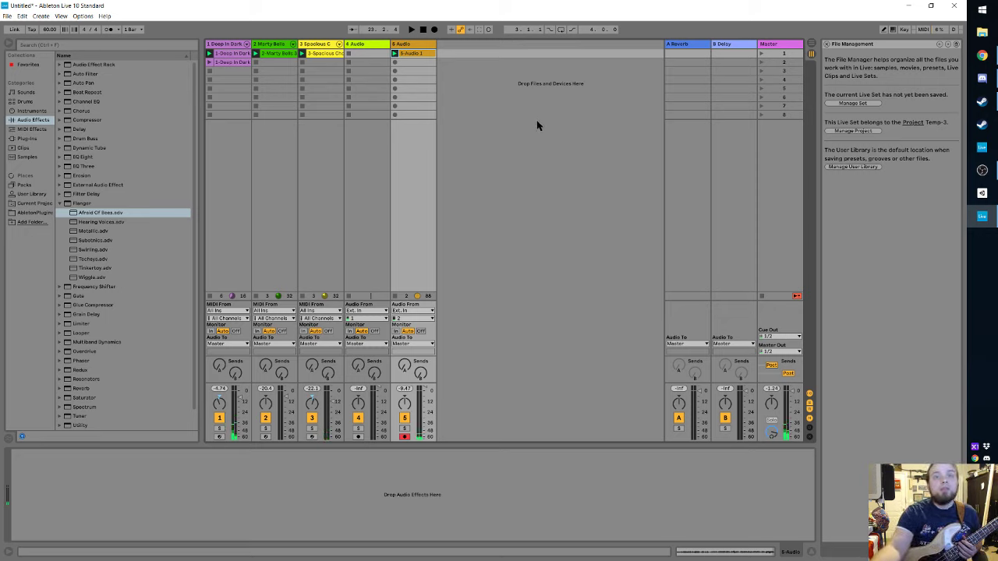
{"action": "key", "text": "Delete"}
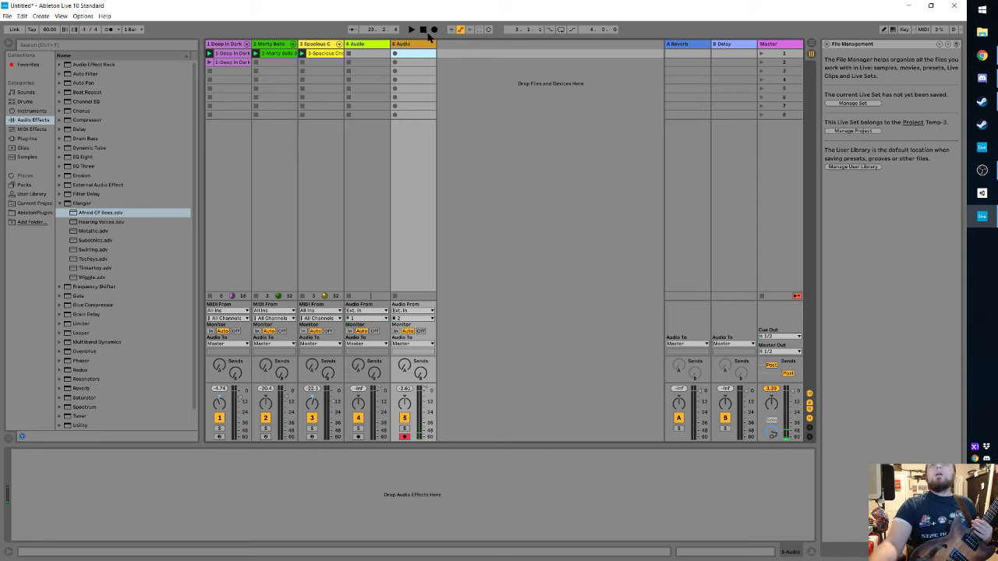
{"action": "left_click", "coordinate": [394, 53]}
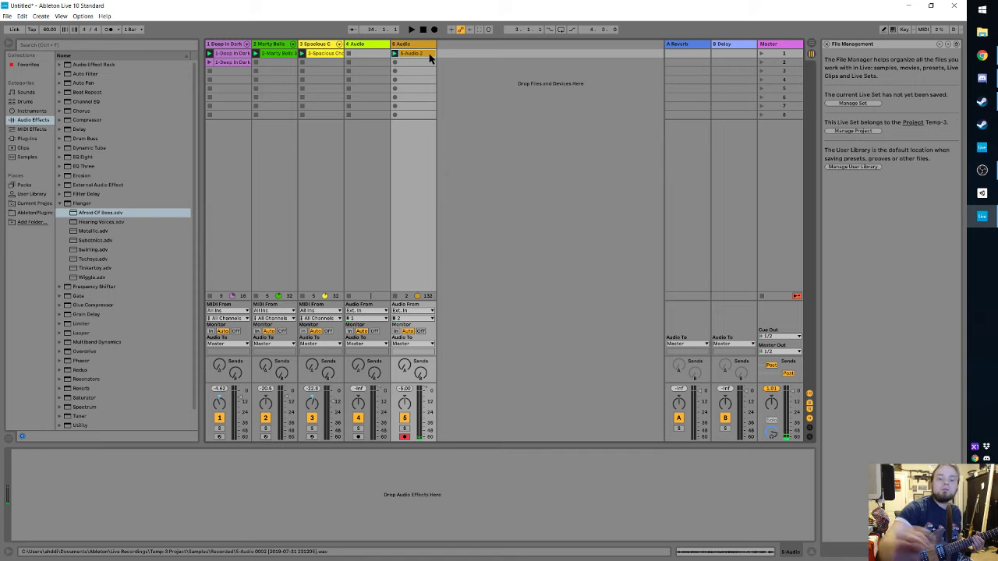
{"action": "key", "text": "Delete"}
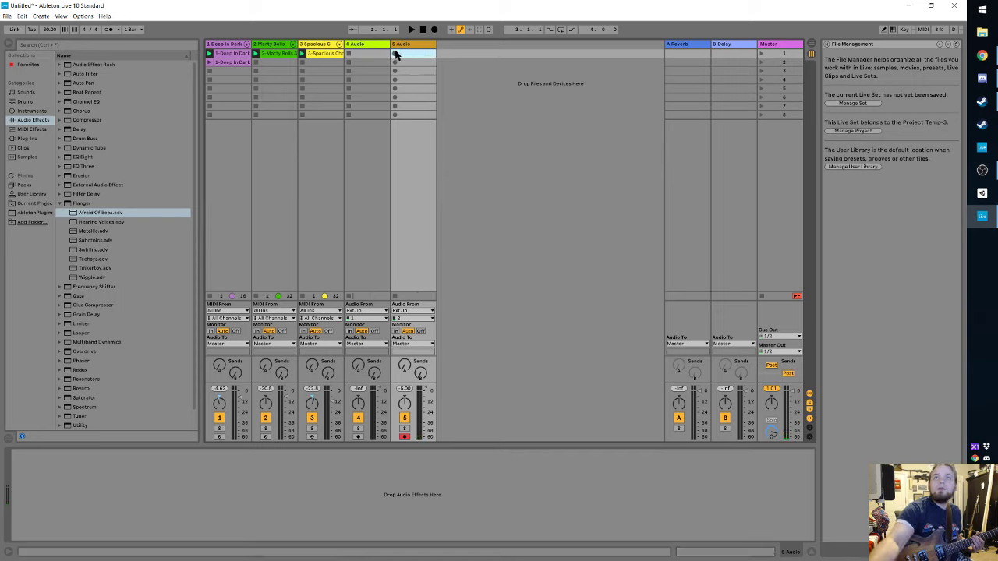
Step: Record a new take in the first clip slot of 5 Audio
{"action": "left_click", "coordinate": [395, 53]}
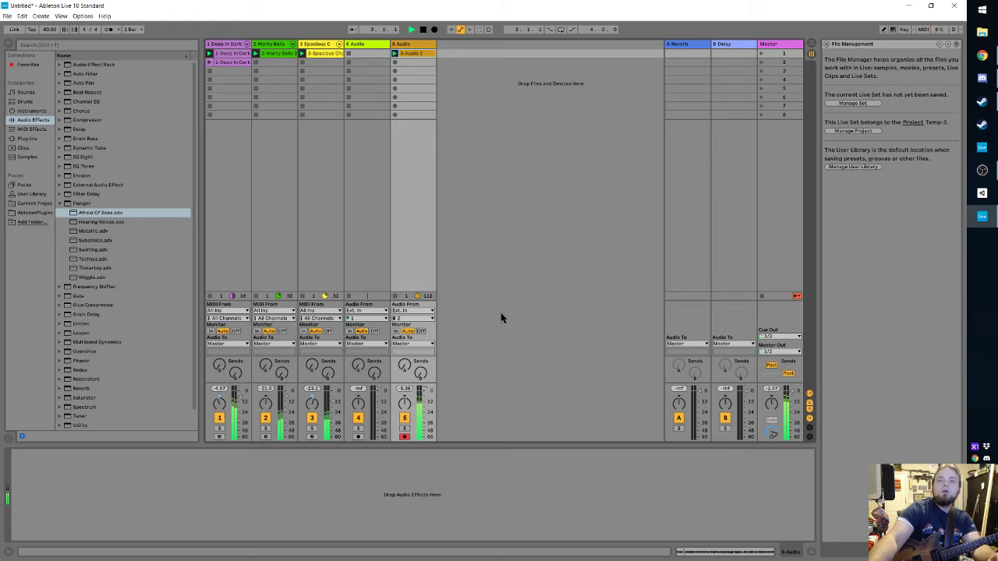
Step: Look through the Erosion, EQ Three and Chorus audio effect presets for a sound for 5 Audio
{"action": "left_click", "coordinate": [60, 202]}
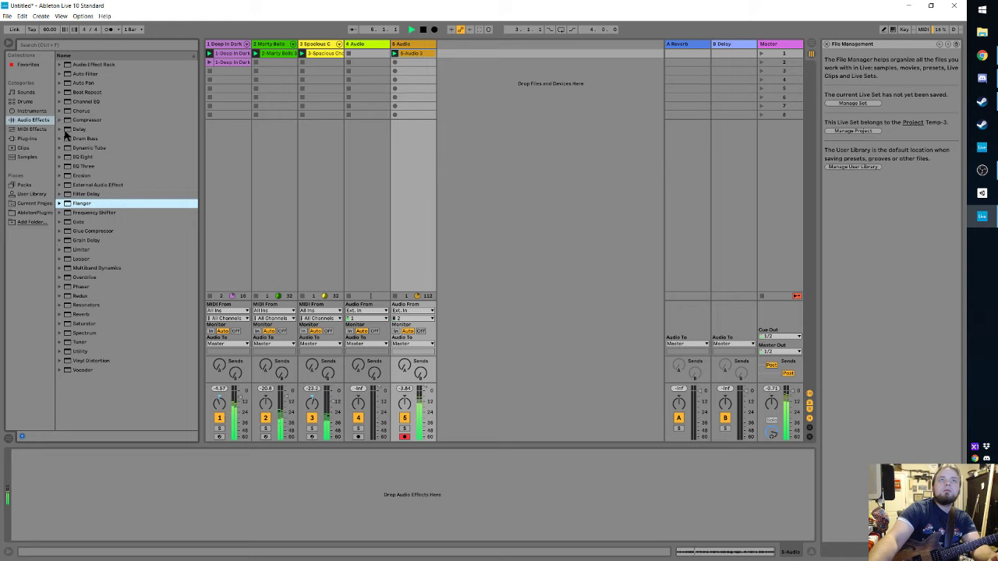
{"action": "left_click", "coordinate": [35, 124]}
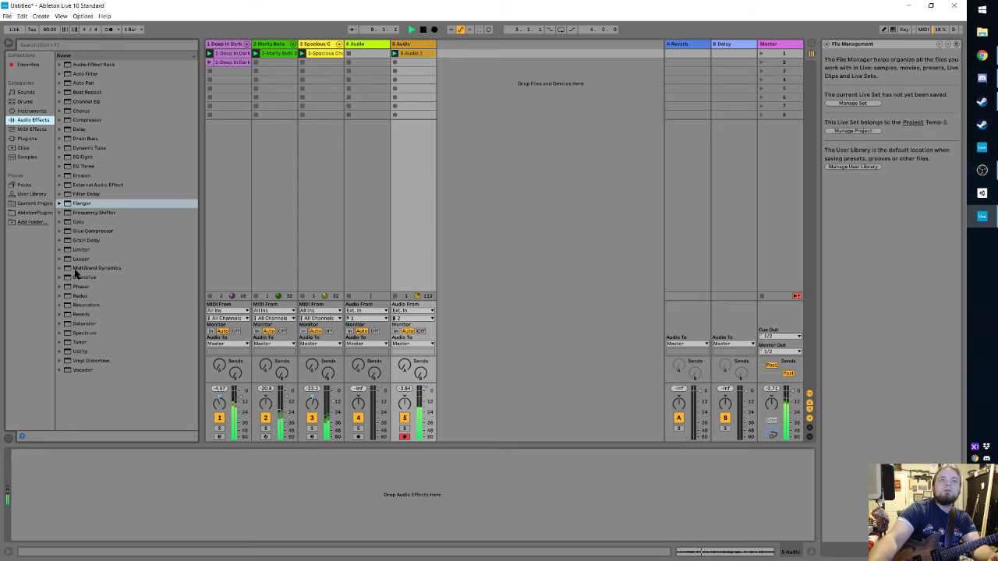
{"action": "left_click", "coordinate": [61, 187]}
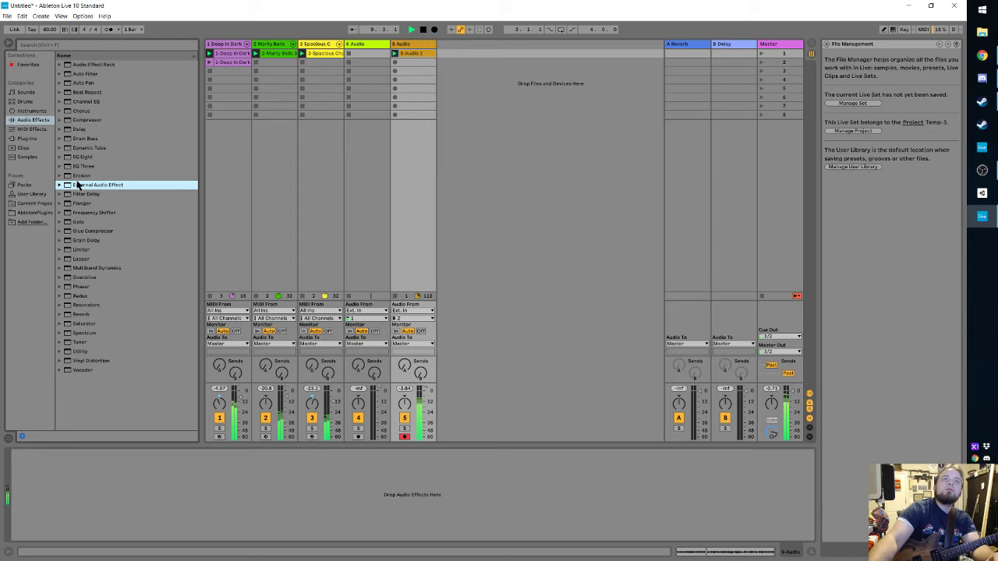
{"action": "left_click", "coordinate": [58, 176]}
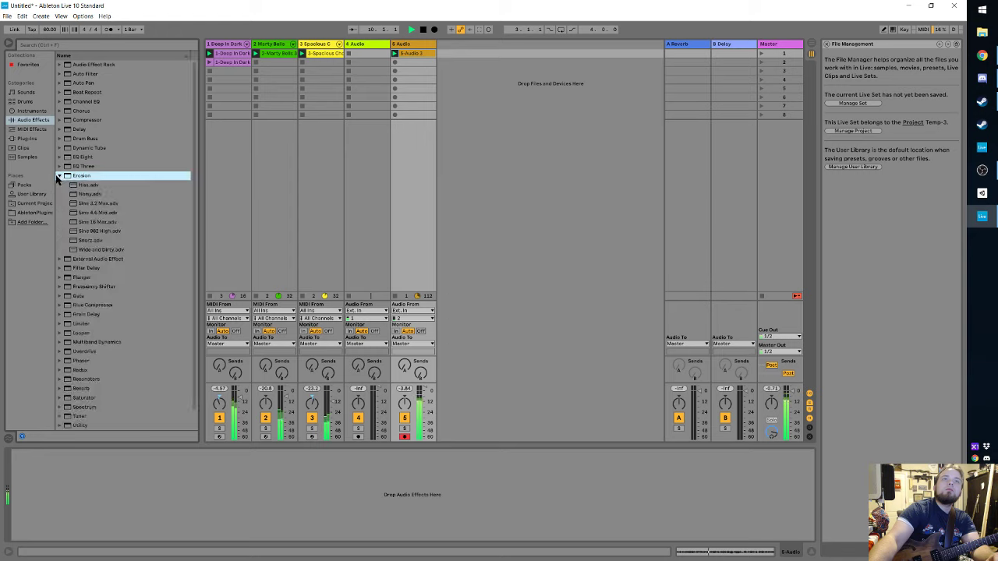
{"action": "left_click", "coordinate": [60, 166]}
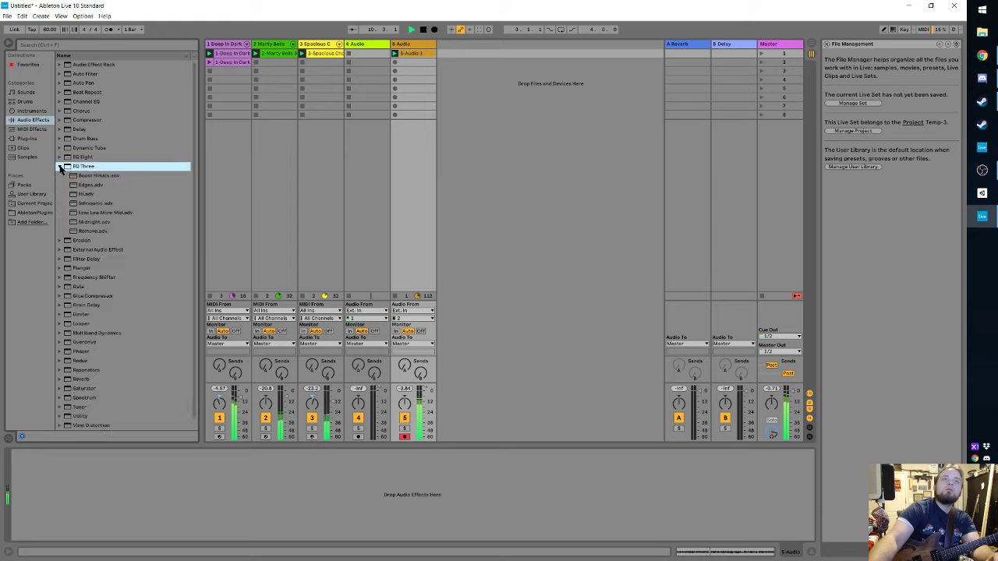
{"action": "left_click", "coordinate": [60, 167]}
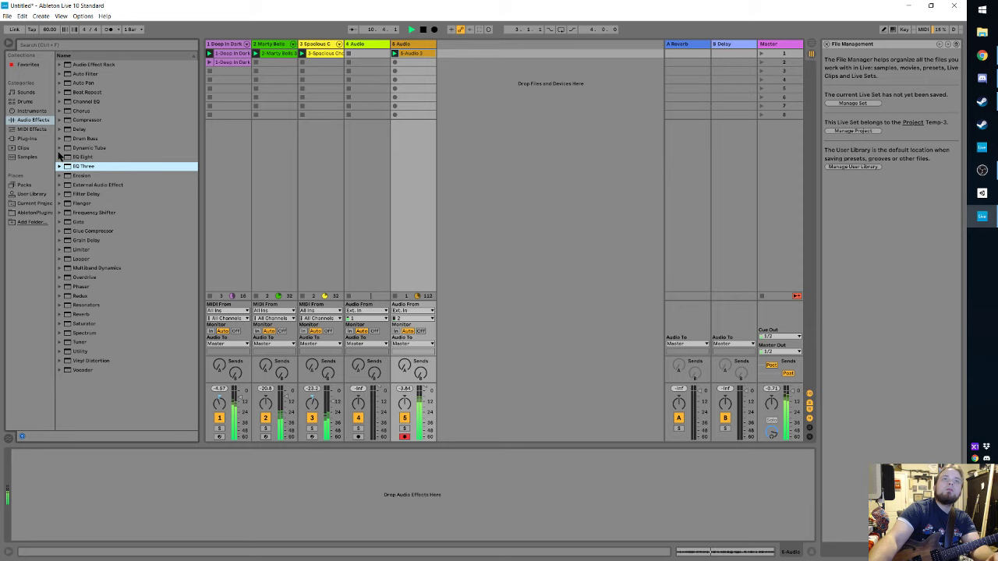
{"action": "left_click", "coordinate": [60, 111]}
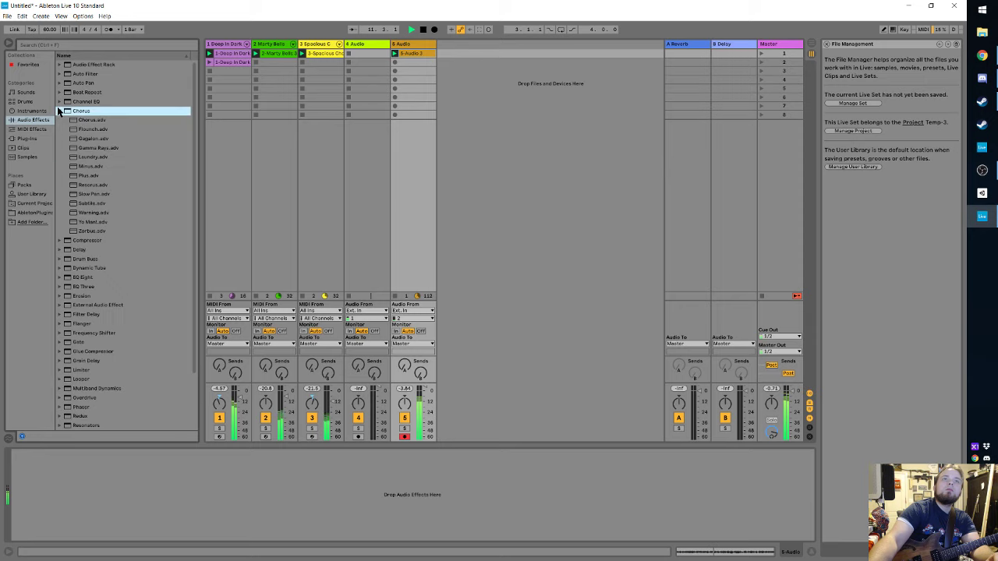
{"action": "left_click", "coordinate": [59, 110]}
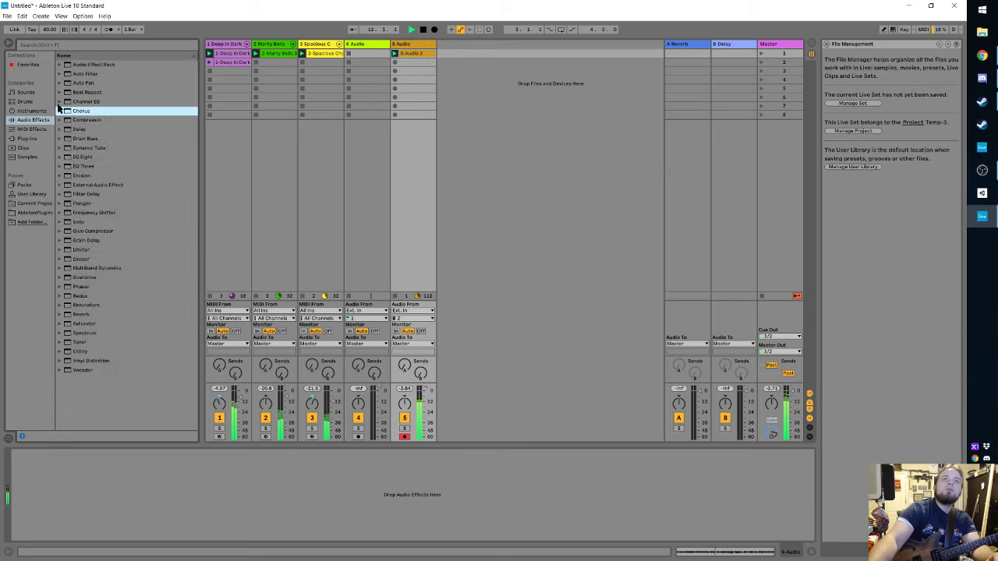
Step: Try the Destroy Ratio 2 distortion rack on 5 Audio and remove it
{"action": "left_click", "coordinate": [59, 65]}
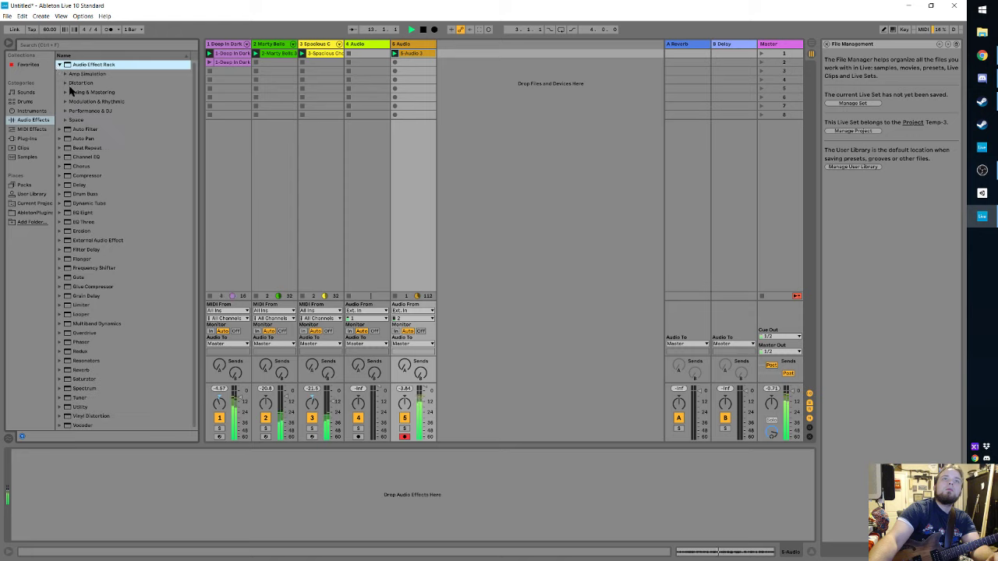
{"action": "left_click", "coordinate": [66, 83]}
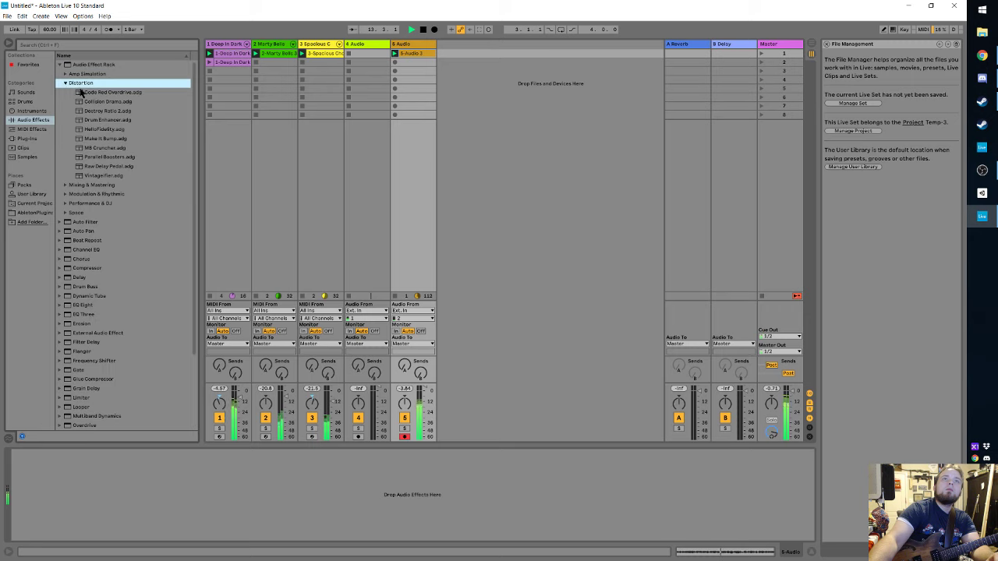
{"action": "left_click", "coordinate": [92, 93]}
{"action": "left_click", "coordinate": [96, 111]}
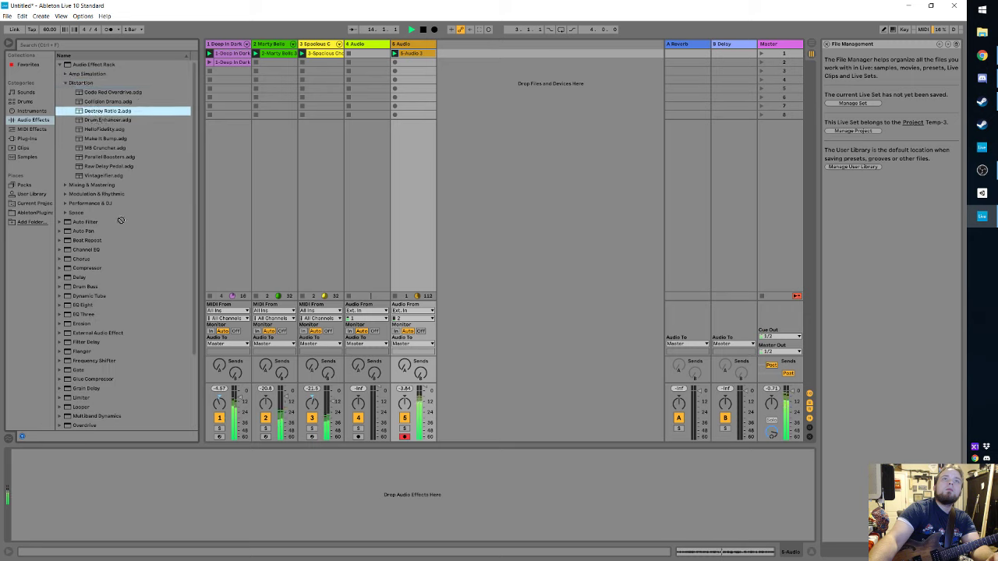
{"action": "left_click_drag", "start_coordinate": [186, 492], "coordinate": [188, 493]}
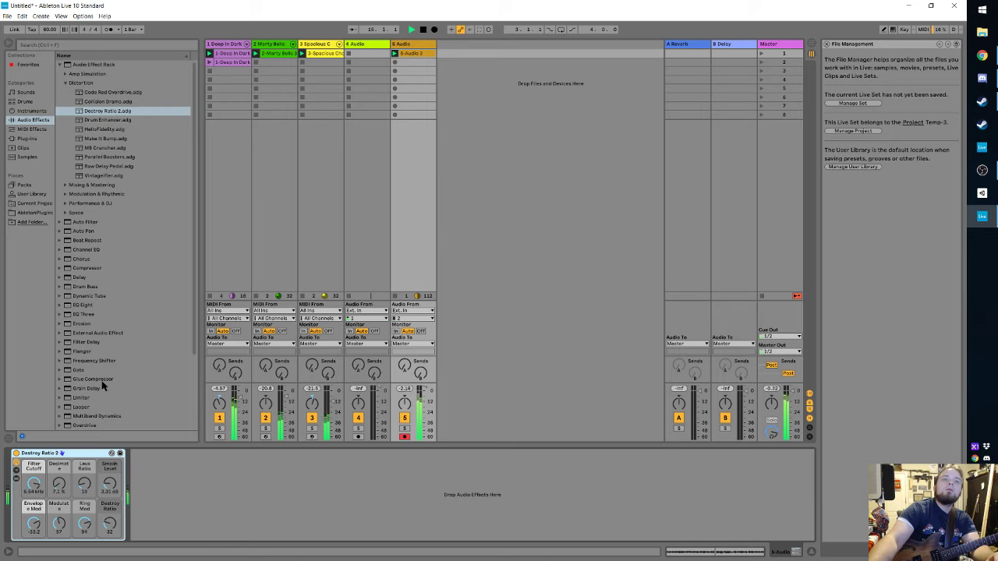
{"action": "key", "text": "Delete"}
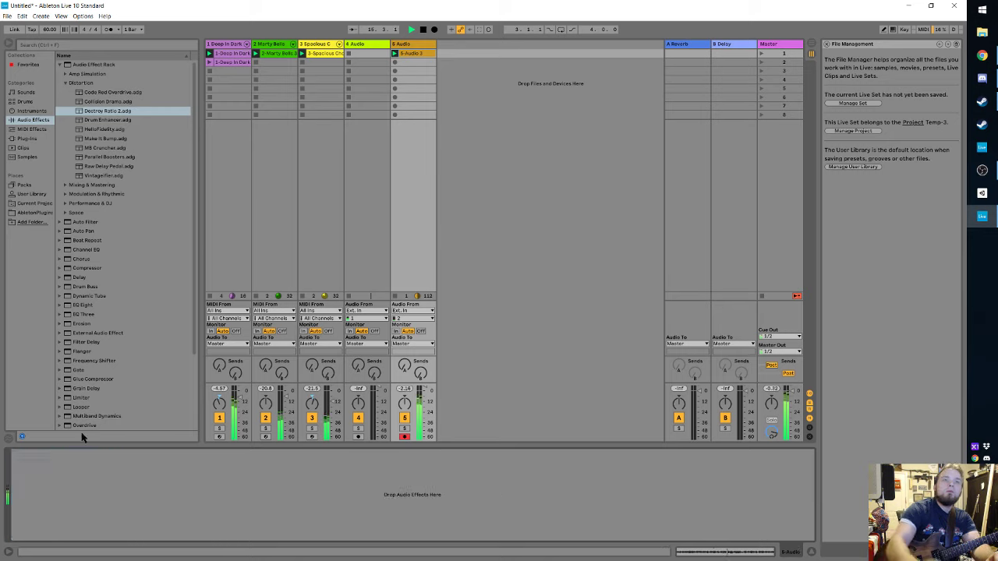
Step: Try the Raw Delay Pedal and Vintageifier distortion racks on 5 Audio, removing each one
{"action": "left_click_drag", "start_coordinate": [108, 166], "coordinate": [200, 494]}
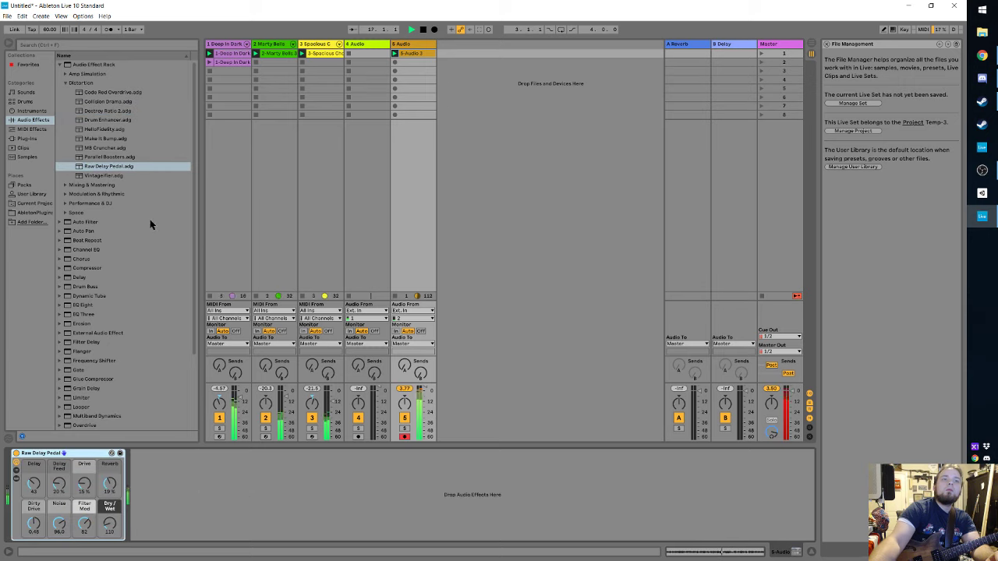
{"action": "left_click", "coordinate": [117, 170]}
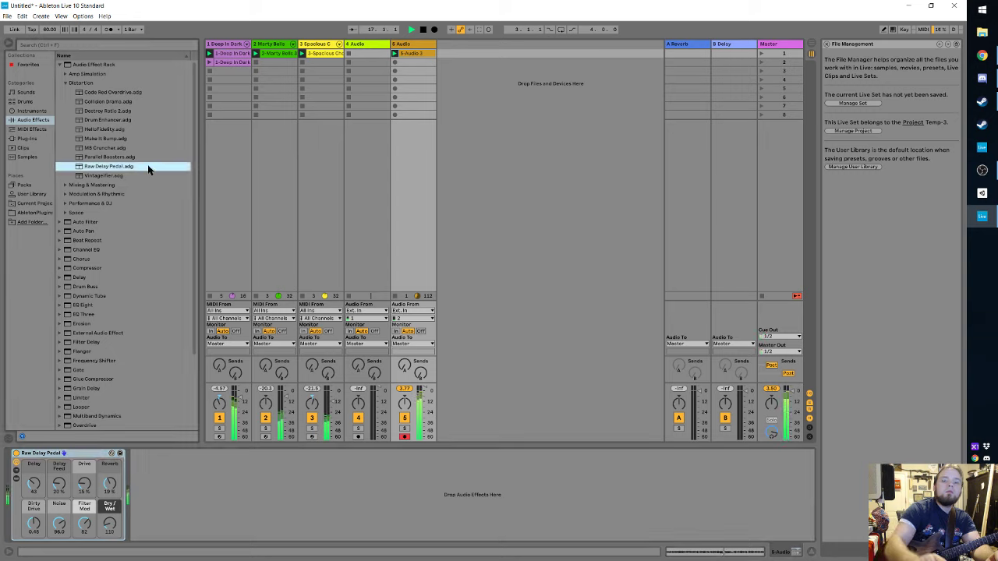
{"action": "left_click", "coordinate": [80, 454]}
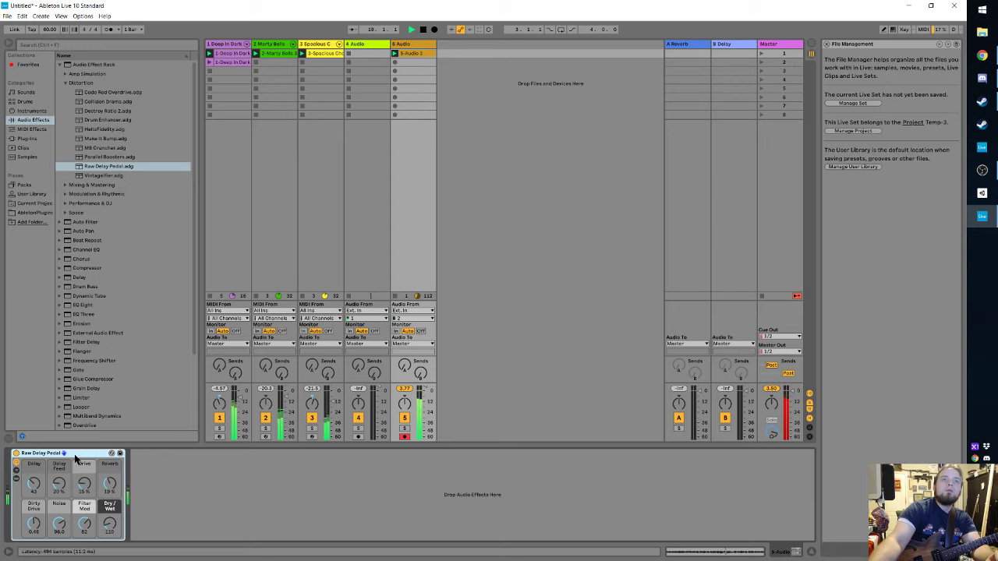
{"action": "key", "text": "Delete"}
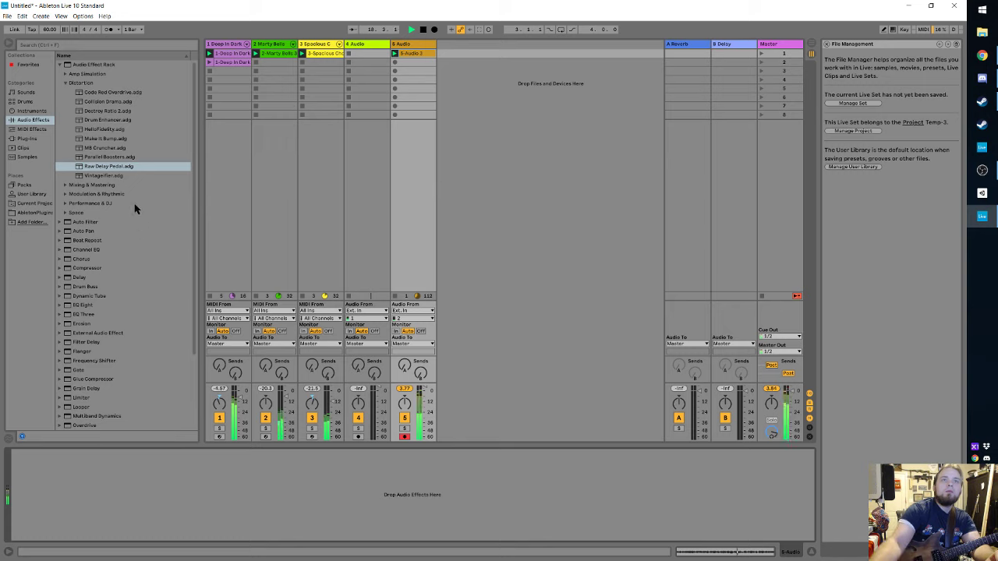
{"action": "left_click_drag", "start_coordinate": [110, 176], "coordinate": [135, 499]}
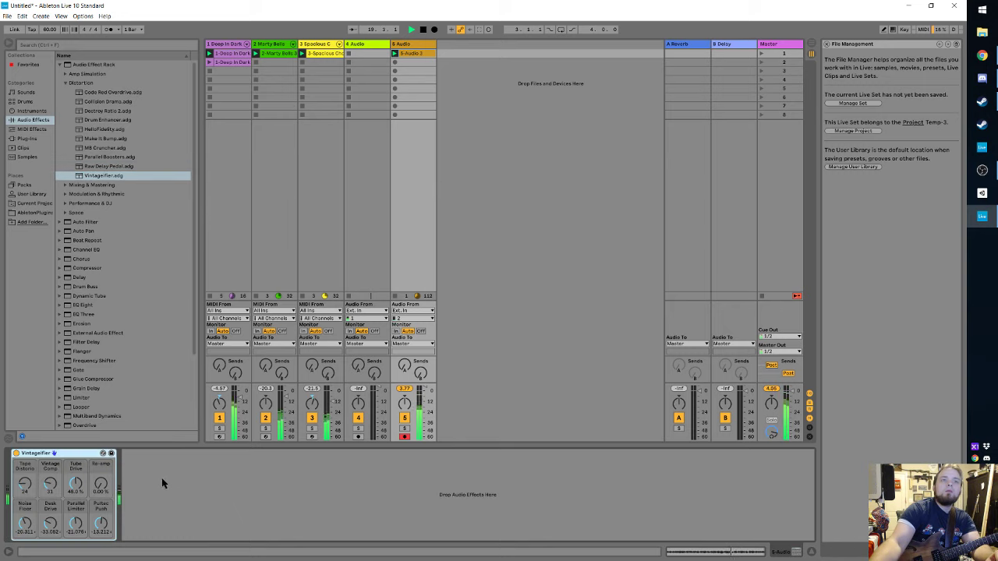
{"action": "key", "text": "Delete"}
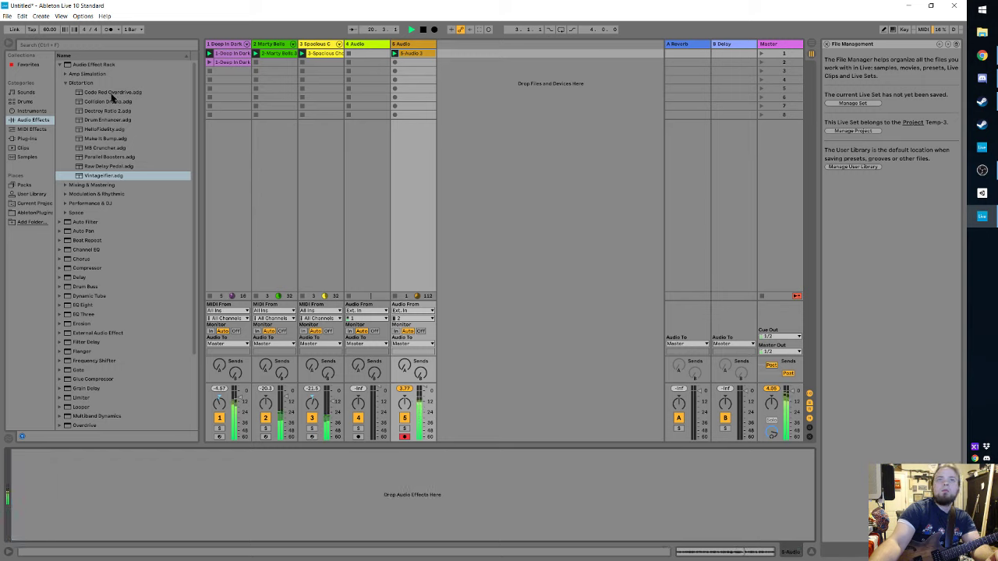
Step: Add the Make It Bump distortion rack to 5 Audio and restart playback from the beginning
{"action": "left_click", "coordinate": [102, 138]}
{"action": "left_click_drag", "start_coordinate": [114, 177], "coordinate": [174, 477]}
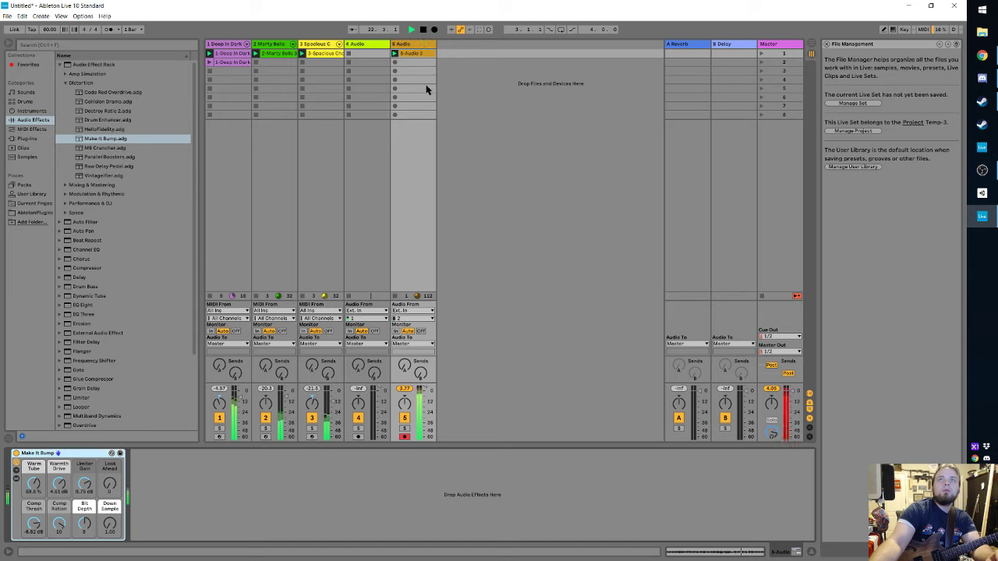
{"action": "left_click", "coordinate": [423, 29]}
{"action": "left_click", "coordinate": [423, 29]}
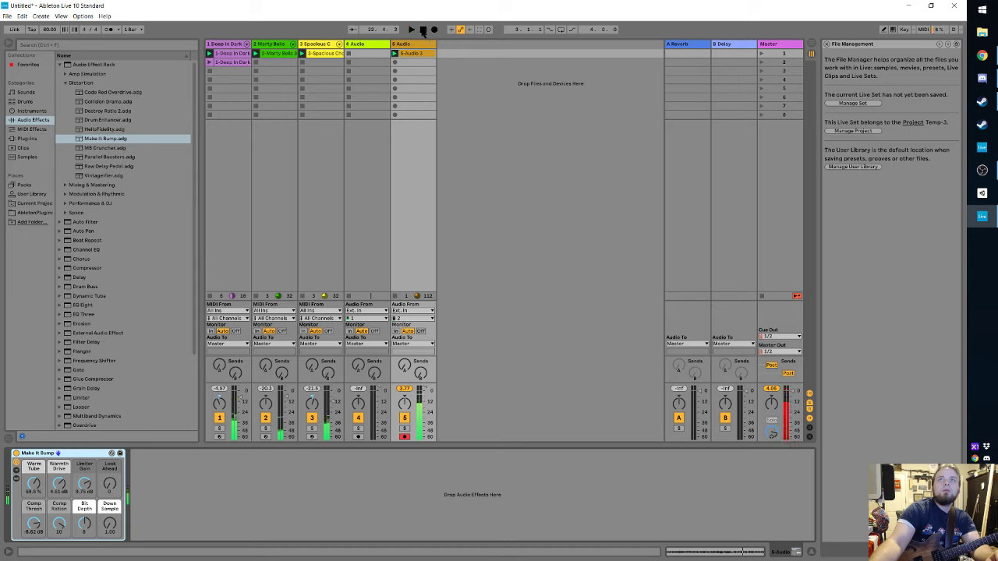
{"action": "left_click", "coordinate": [412, 30]}
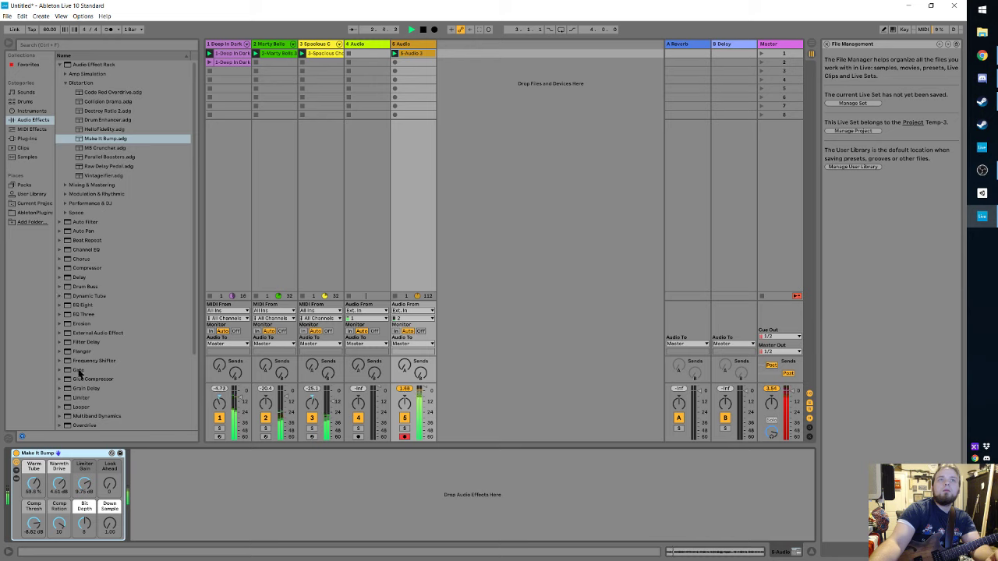
Step: Bypass Make It Bump and add the Distort overdrive preset to 5 Audio, with its drive at about 75 %
{"action": "scroll", "coordinate": [82, 390], "scroll_direction": "down", "scroll_amount": 5}
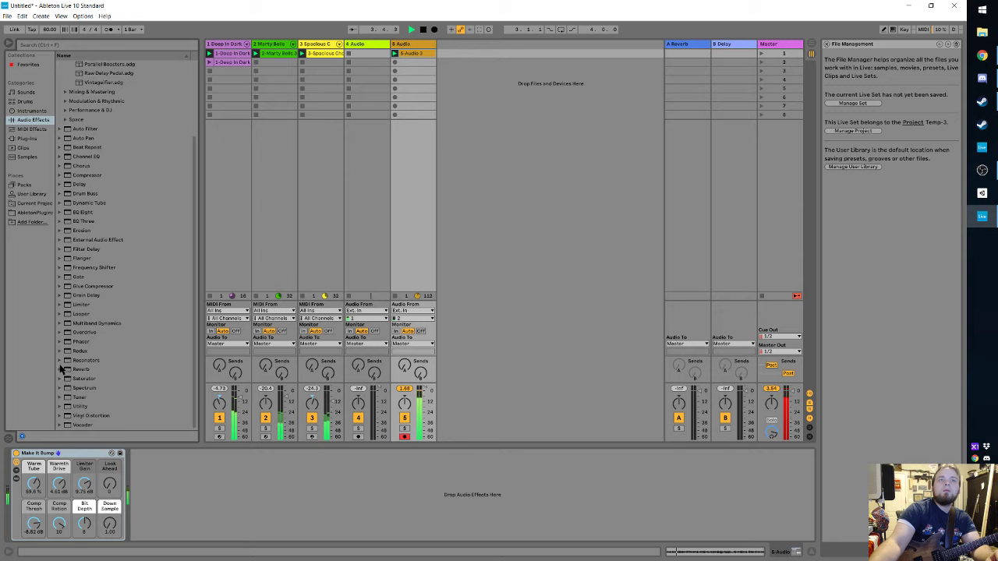
{"action": "left_click", "coordinate": [58, 361]}
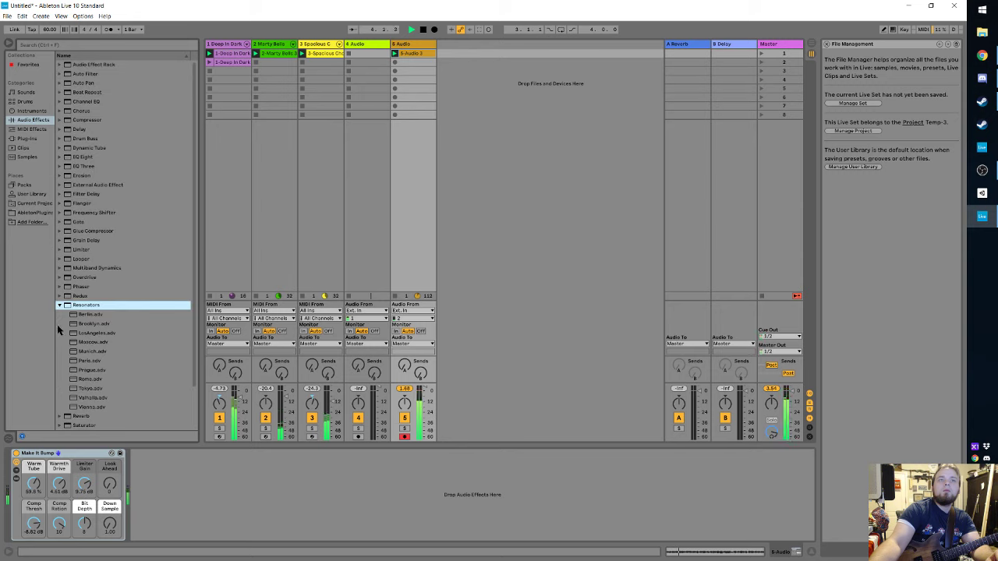
{"action": "left_click", "coordinate": [59, 297]}
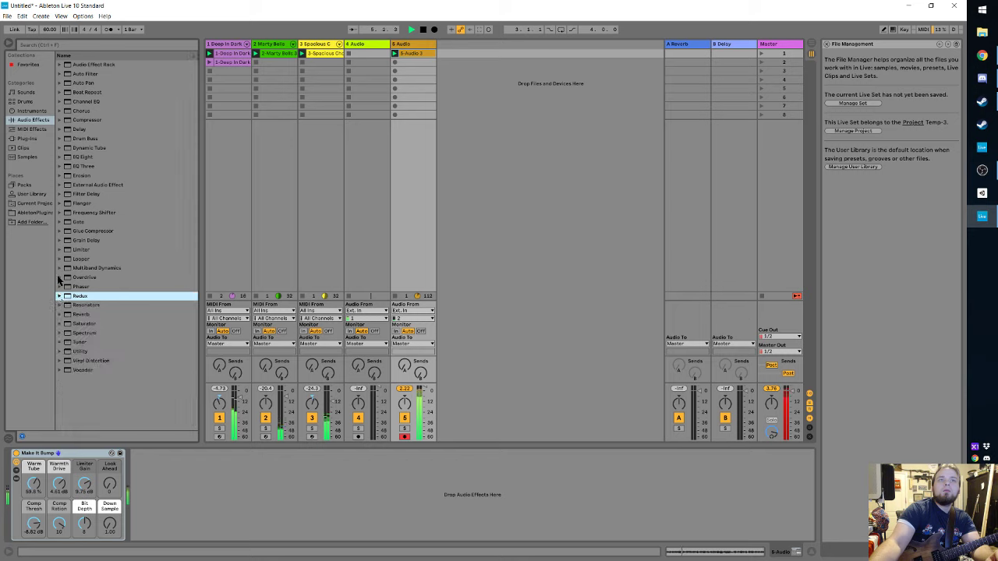
{"action": "left_click", "coordinate": [59, 278]}
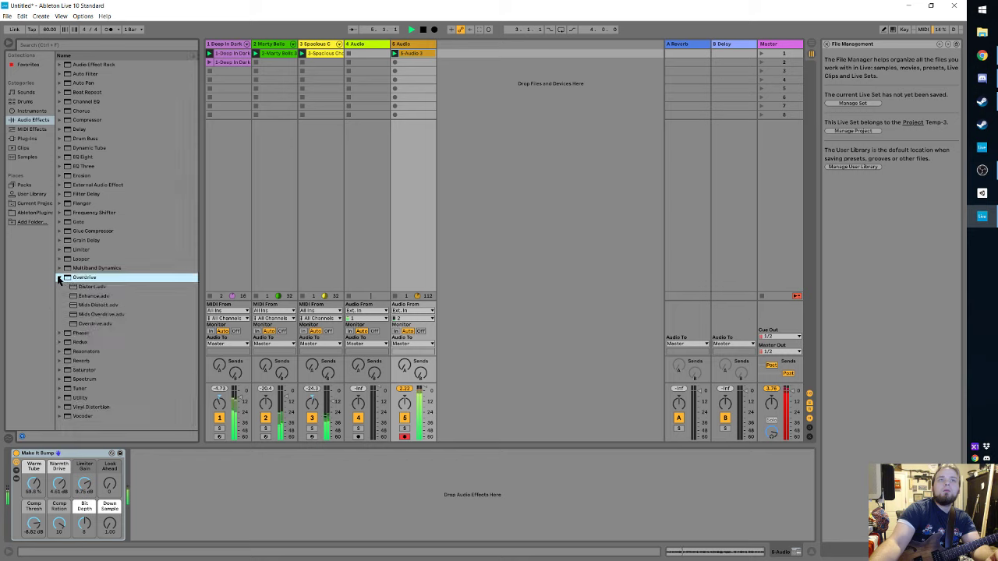
{"action": "left_click", "coordinate": [15, 454]}
{"action": "left_click_drag", "start_coordinate": [91, 286], "coordinate": [176, 484]}
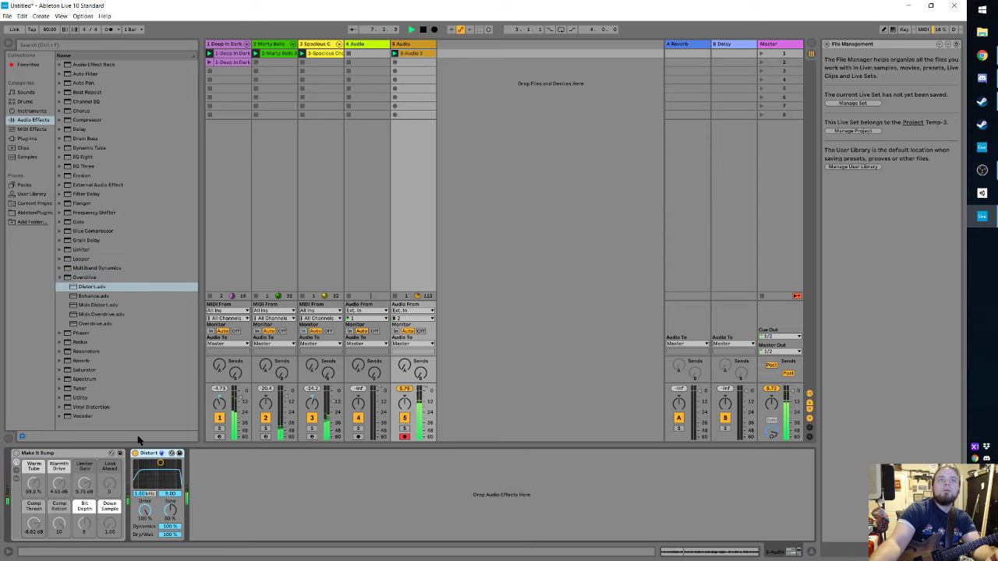
{"action": "left_click_drag", "start_coordinate": [144, 511], "coordinate": [144, 526]}
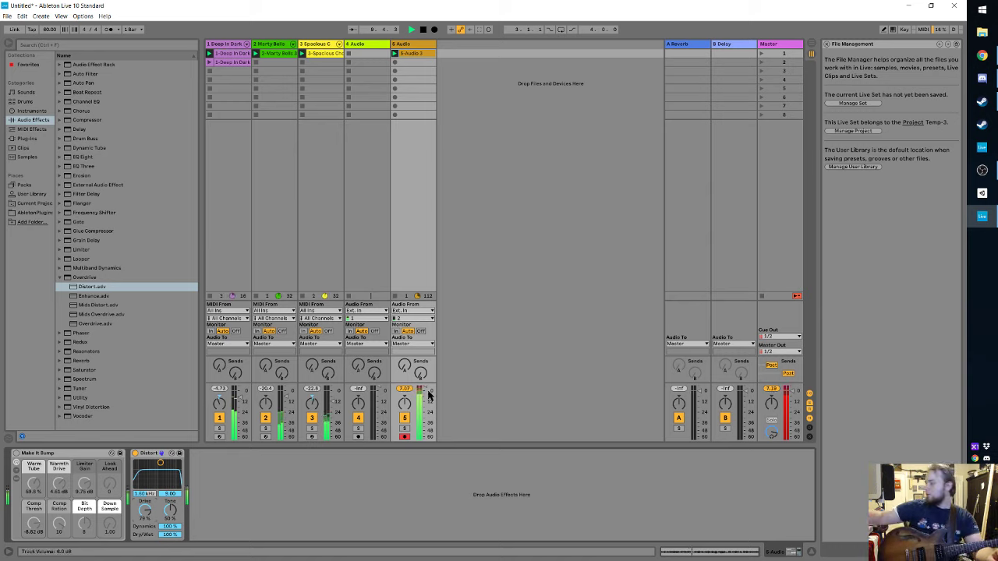
Step: Lower the 5 Audio volume and set Distort's filter to about 3.03 kHz with 5.99 bandwidth, tone 32 %, dynamics 96 % and dry/wet 65 %
{"action": "left_click_drag", "start_coordinate": [426, 388], "coordinate": [428, 395]}
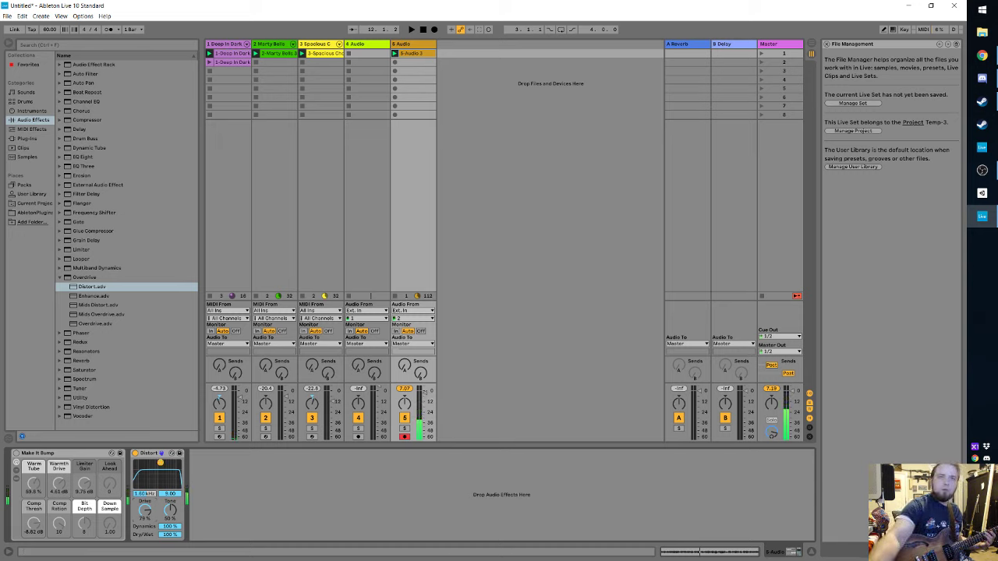
{"action": "left_click_drag", "start_coordinate": [159, 463], "coordinate": [166, 470]}
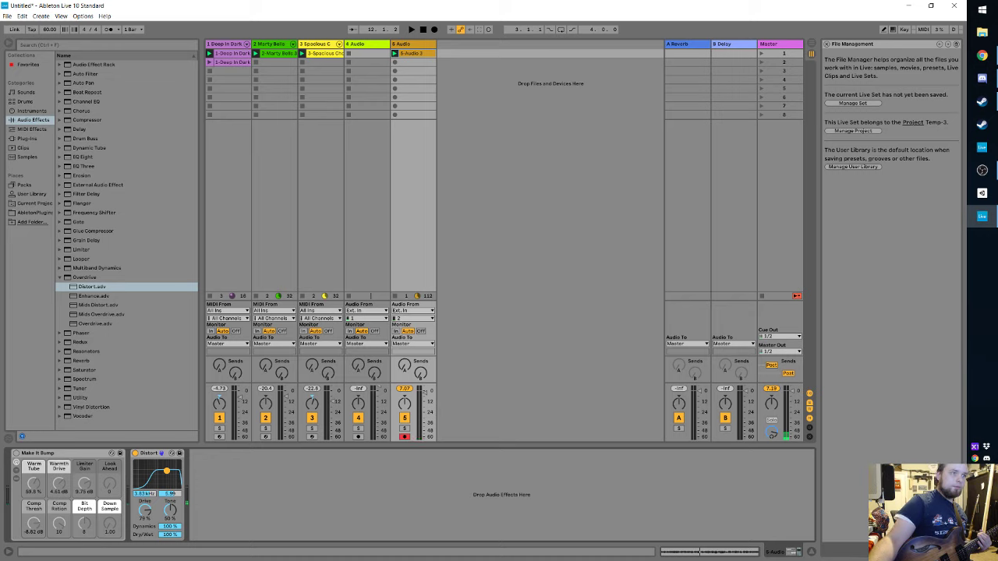
{"action": "left_click", "coordinate": [982, 55]}
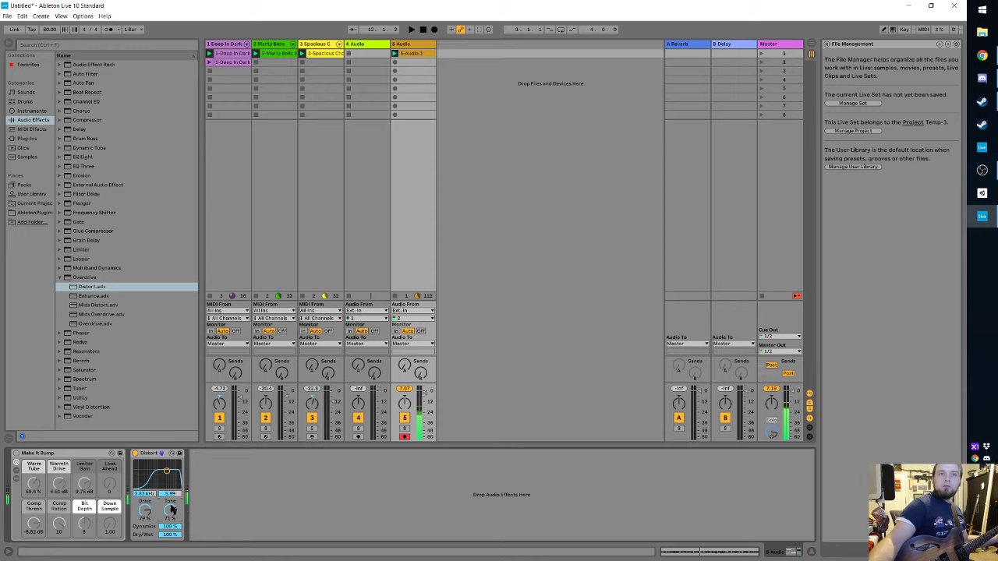
{"action": "left_click_drag", "start_coordinate": [170, 511], "coordinate": [171, 534]}
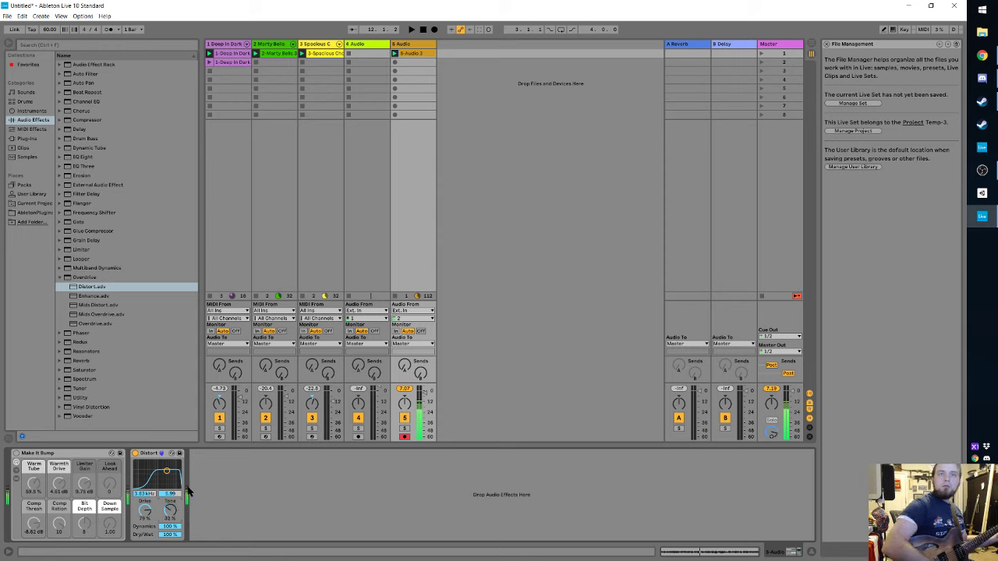
{"action": "left_click_drag", "start_coordinate": [169, 526], "coordinate": [170, 530]}
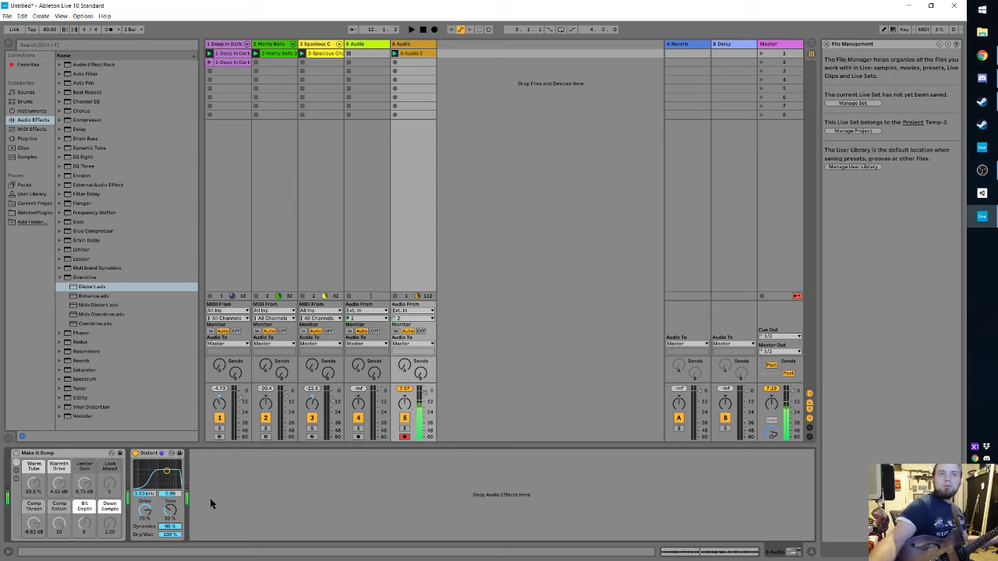
{"action": "left_click_drag", "start_coordinate": [169, 534], "coordinate": [169, 543]}
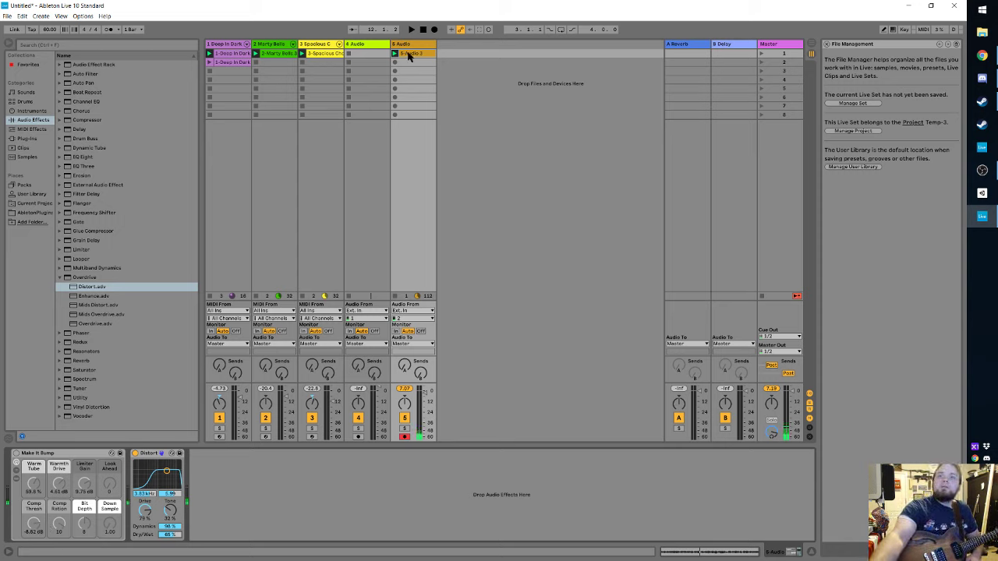
Step: Record a new live take into the second clip slot of 5 Audio, starting from the beginning of the song
{"action": "left_click", "coordinate": [411, 29]}
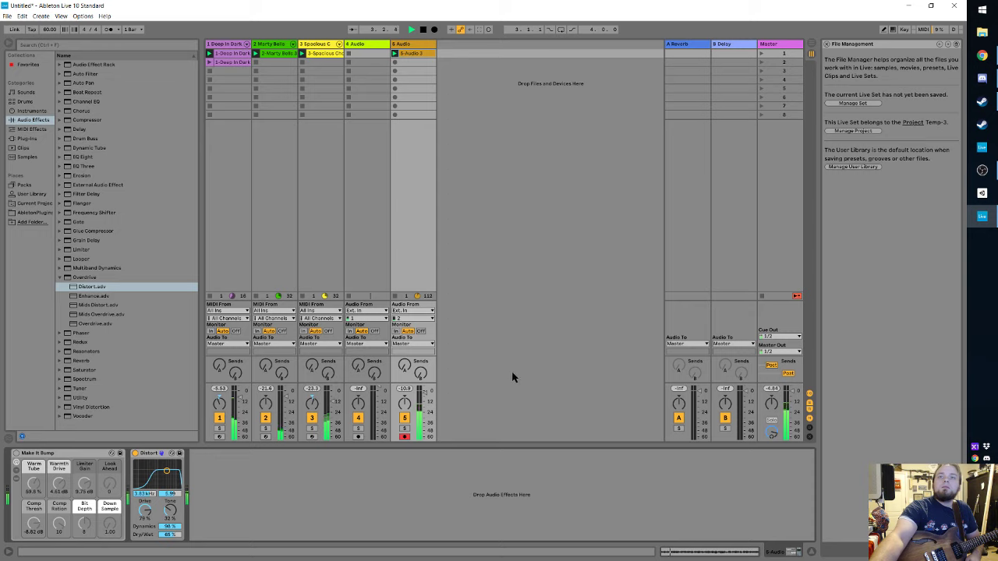
{"action": "left_click", "coordinate": [397, 62]}
{"action": "left_click", "coordinate": [423, 29]}
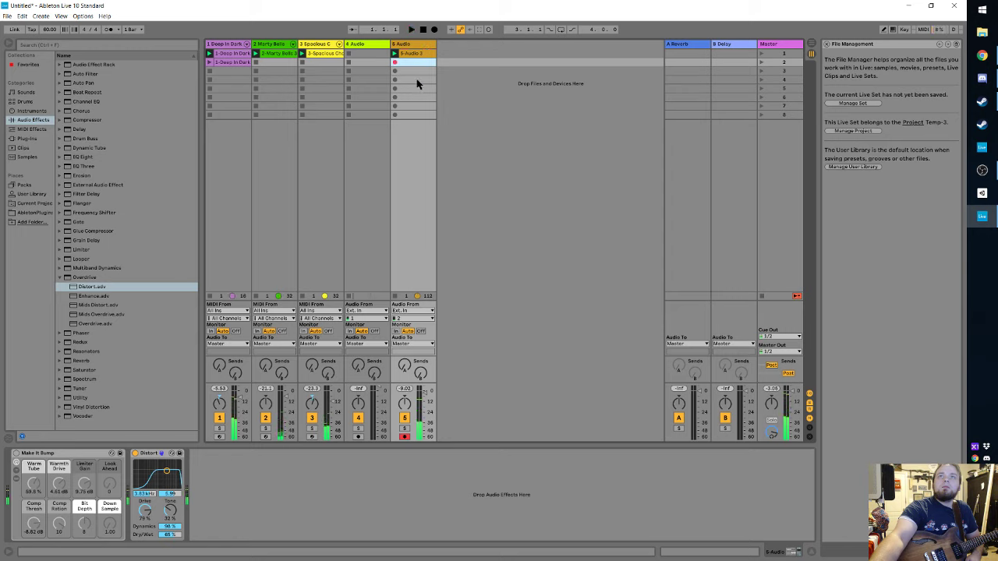
{"action": "left_click", "coordinate": [395, 65]}
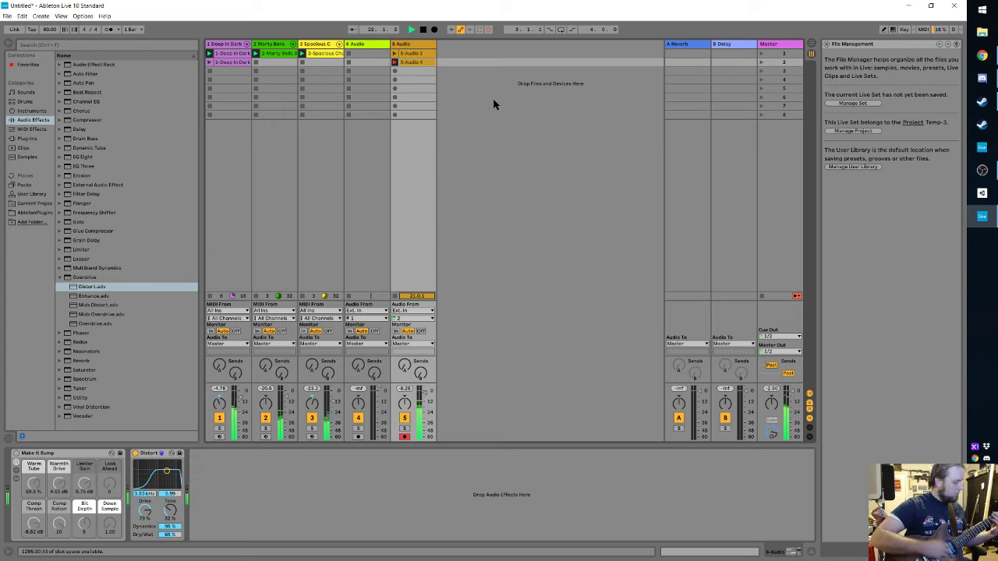
{"action": "key", "text": "space"}
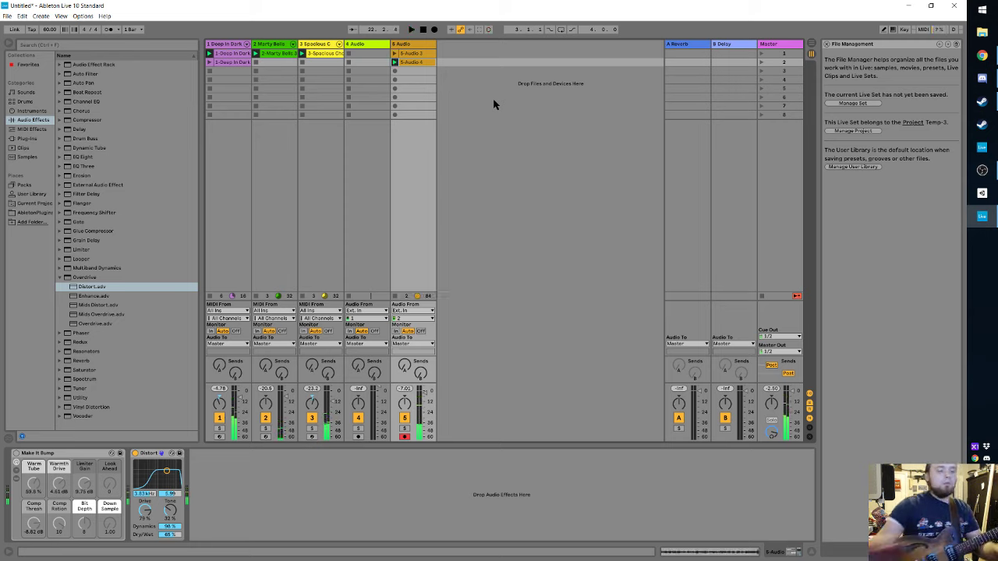
Step: Delete both recorded clips from the 5 Audio track
{"action": "key", "text": "Delete"}
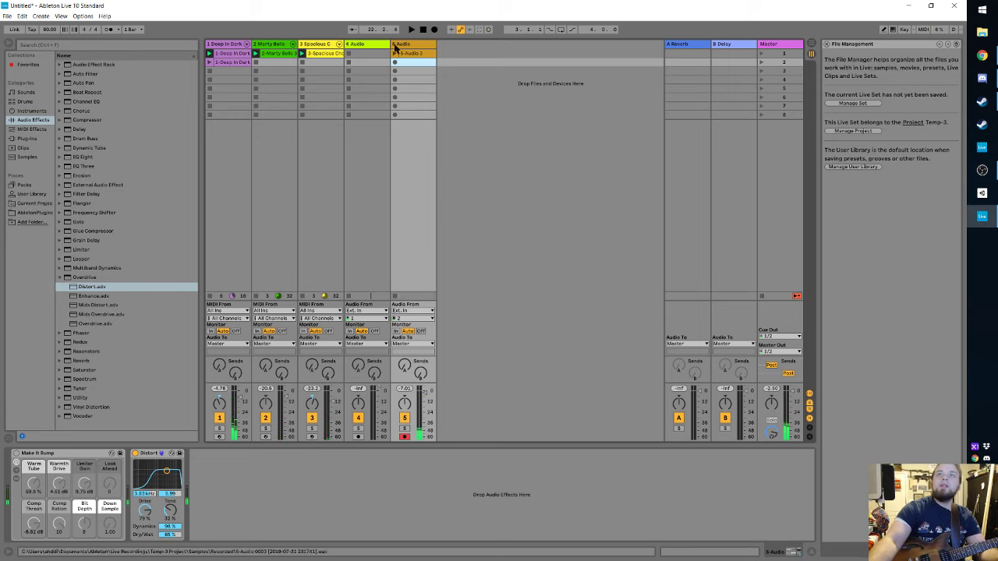
{"action": "left_click", "coordinate": [424, 55]}
{"action": "key", "text": "Delete"}
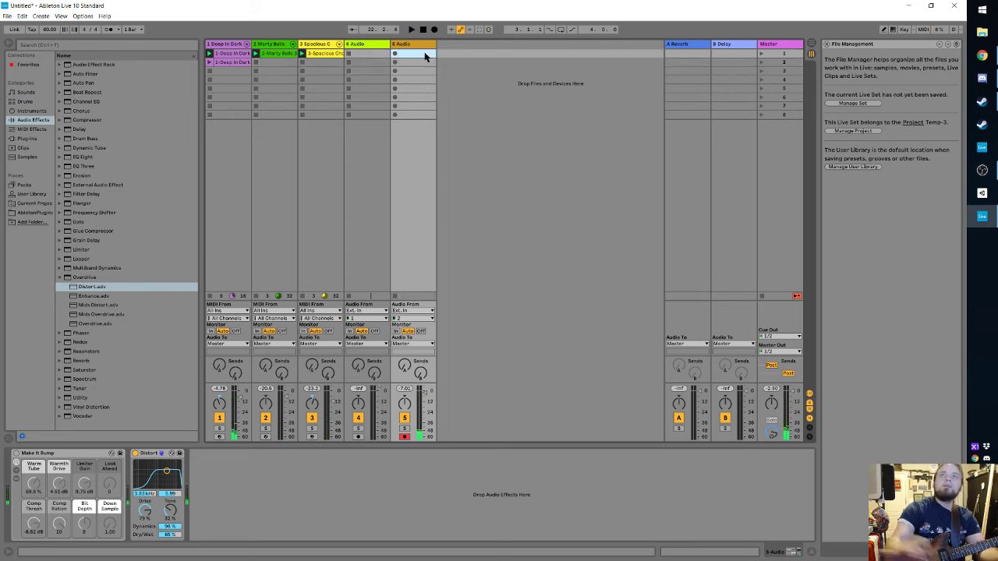
{"action": "left_click", "coordinate": [476, 190]}
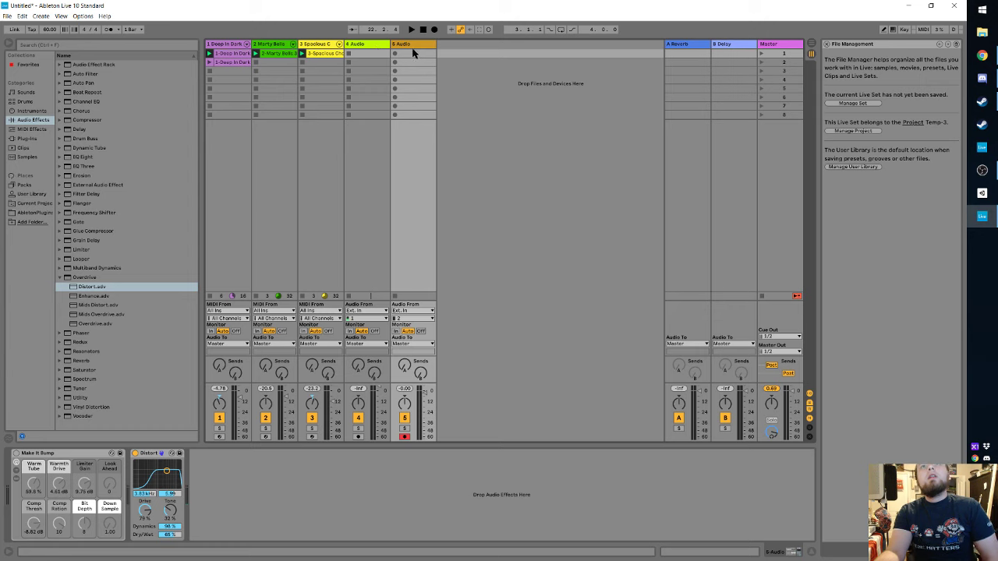
Step: Insert a new MIDI track after Spacious Choir and arm it for recording
{"action": "right_click", "coordinate": [361, 45]}
{"action": "right_click", "coordinate": [322, 45]}
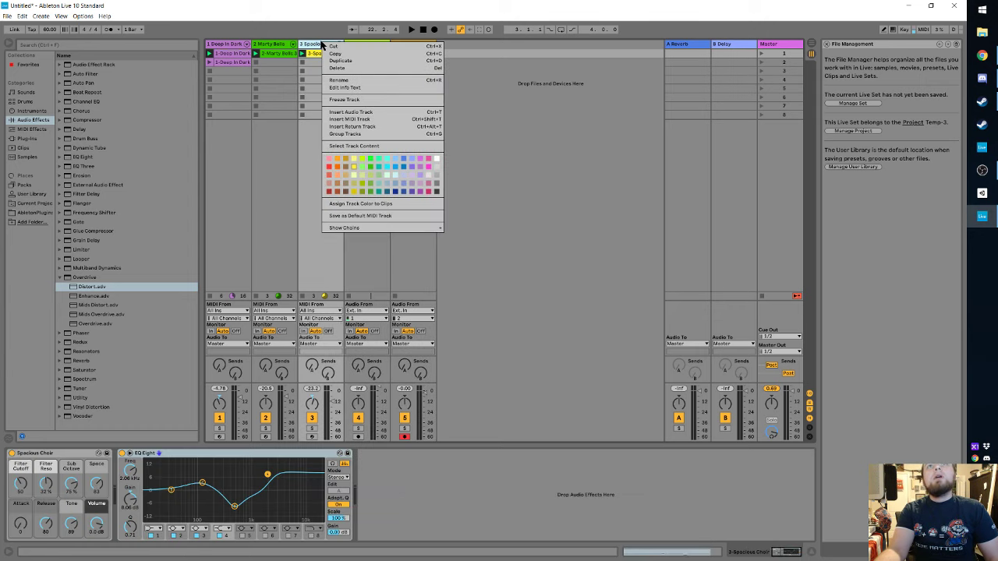
{"action": "left_click", "coordinate": [341, 119]}
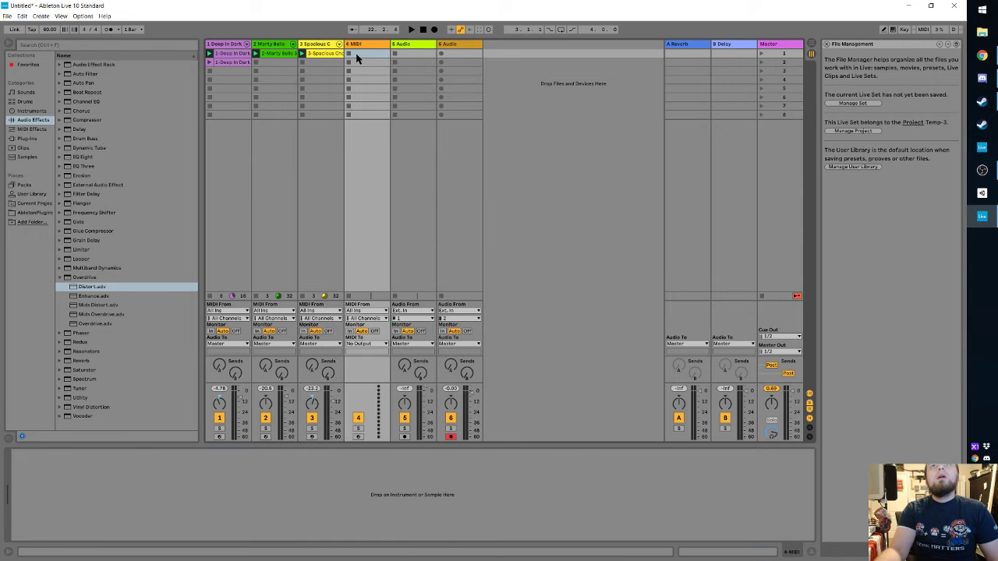
{"action": "left_click", "coordinate": [358, 437]}
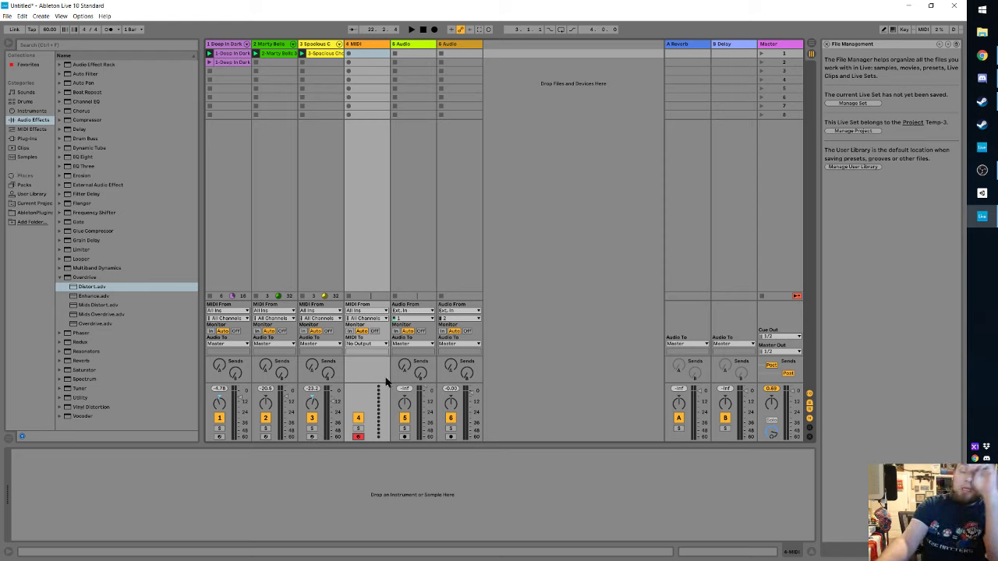
Step: Audition the Strings sound presets and load STRING Poly Carbonate onto the new MIDI track
{"action": "left_click", "coordinate": [25, 95]}
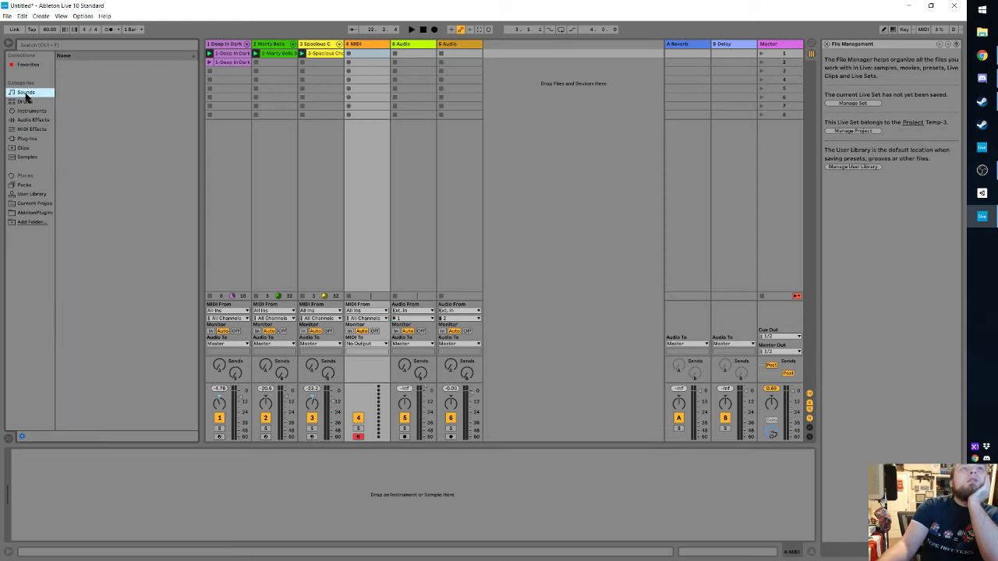
{"action": "left_click", "coordinate": [60, 101]}
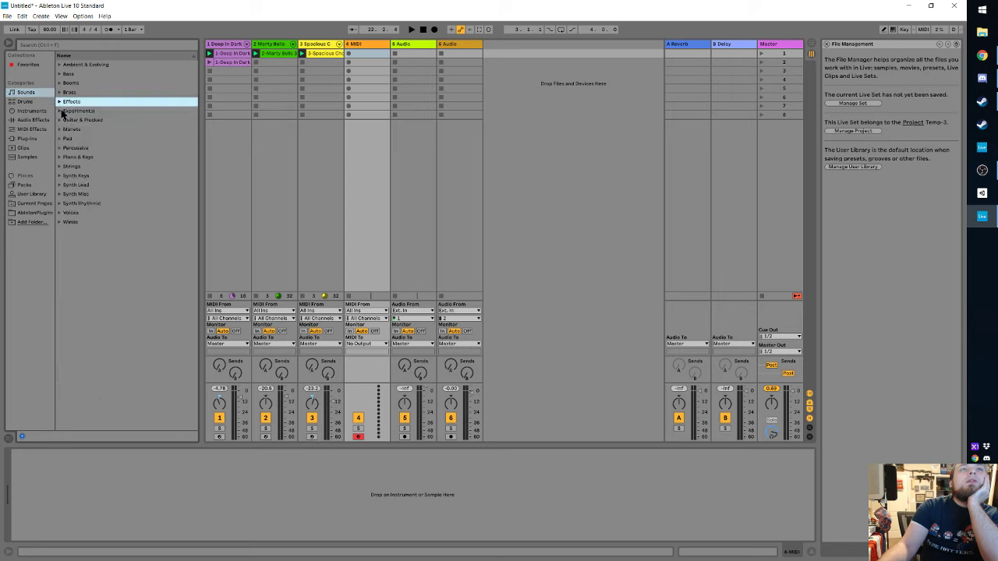
{"action": "left_click", "coordinate": [60, 167]}
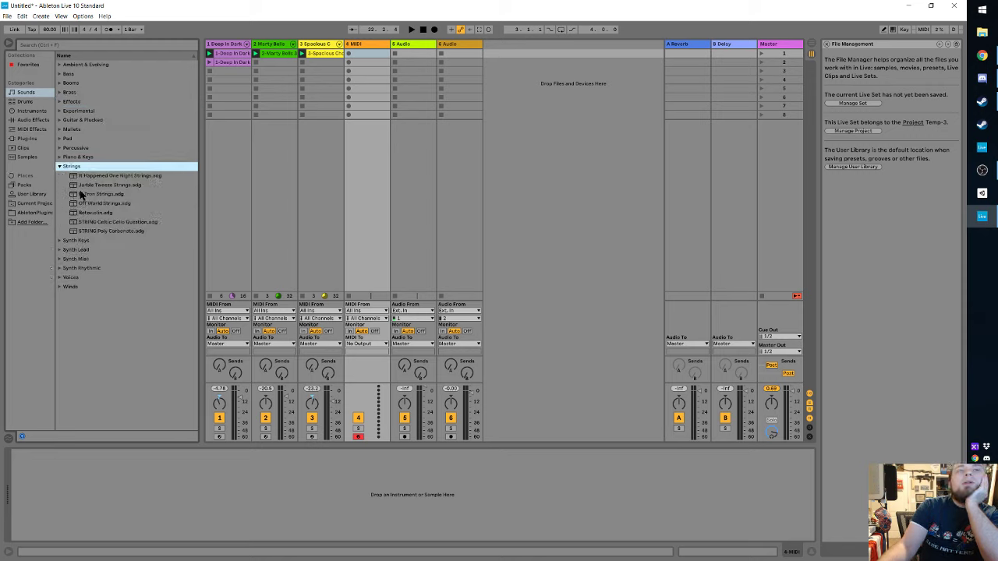
{"action": "left_click", "coordinate": [81, 194]}
{"action": "left_click", "coordinate": [89, 185]}
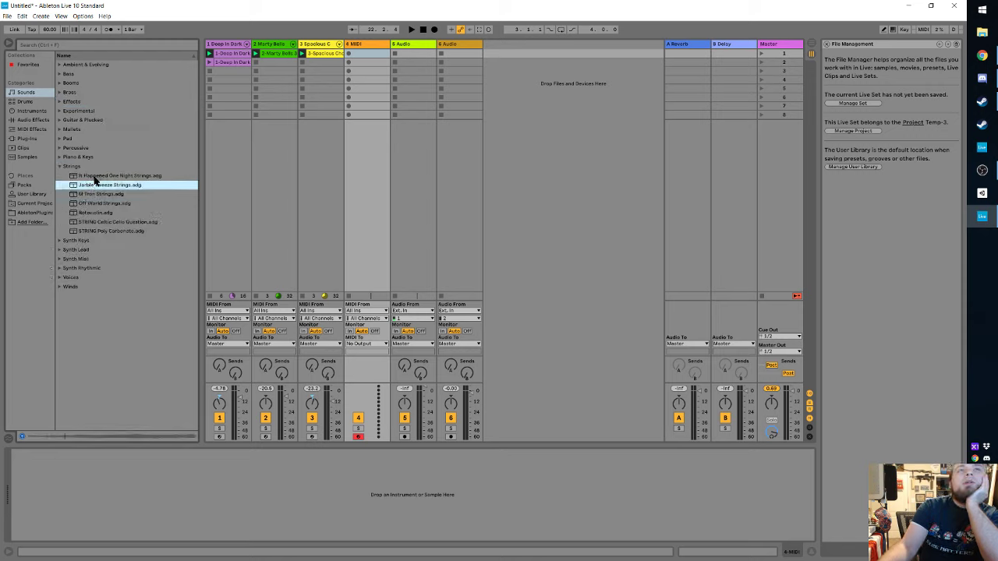
{"action": "left_click", "coordinate": [94, 177]}
{"action": "left_click", "coordinate": [87, 213]}
{"action": "left_click", "coordinate": [86, 222]}
{"action": "left_click", "coordinate": [87, 232]}
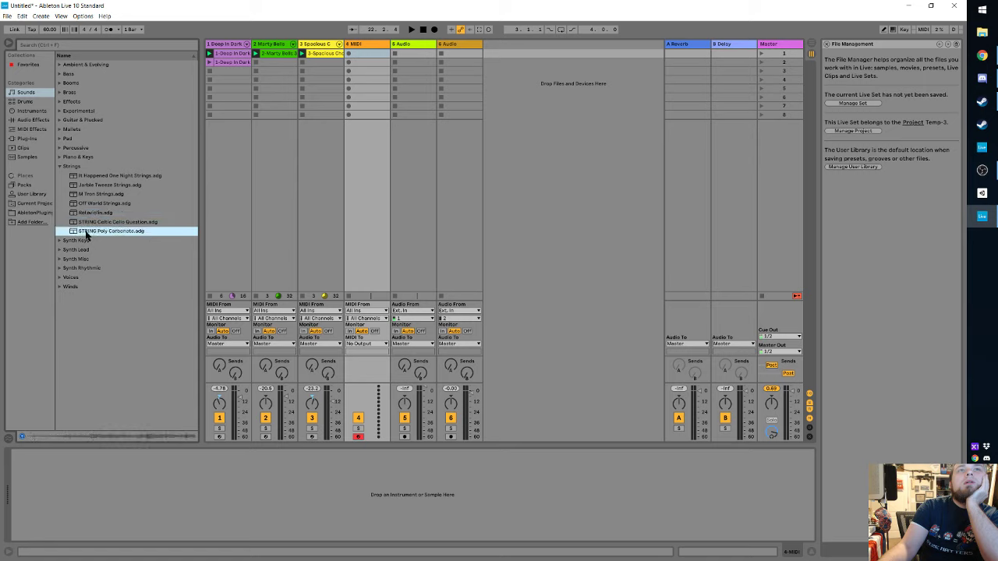
{"action": "left_click_drag", "start_coordinate": [86, 236], "coordinate": [358, 180]}
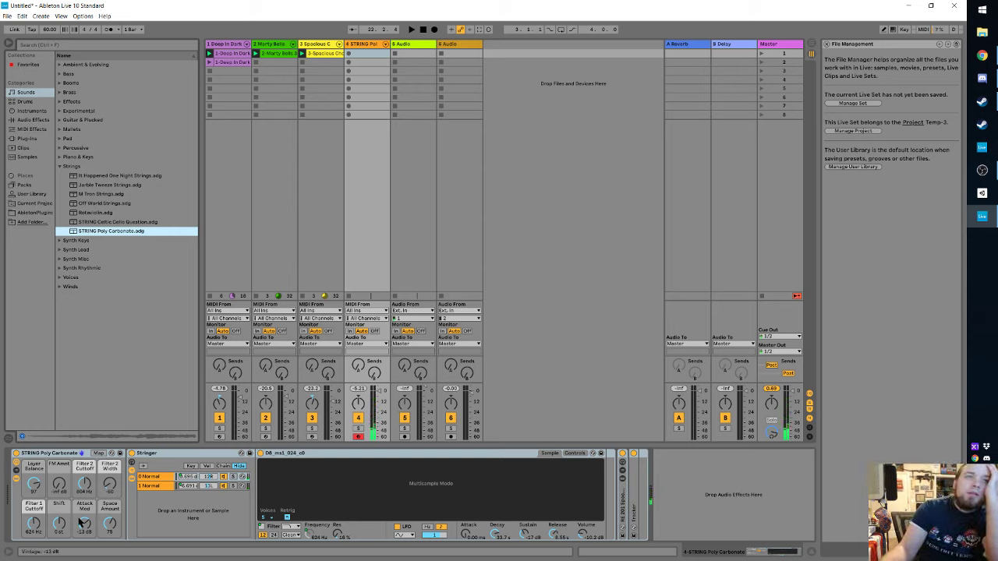
Step: Set STRING Poly Carbonate's Space Amount to 0, Filter 1 Cutoff to 185 Hz and Layer Balance to 57
{"action": "left_click_drag", "start_coordinate": [106, 523], "coordinate": [106, 557]}
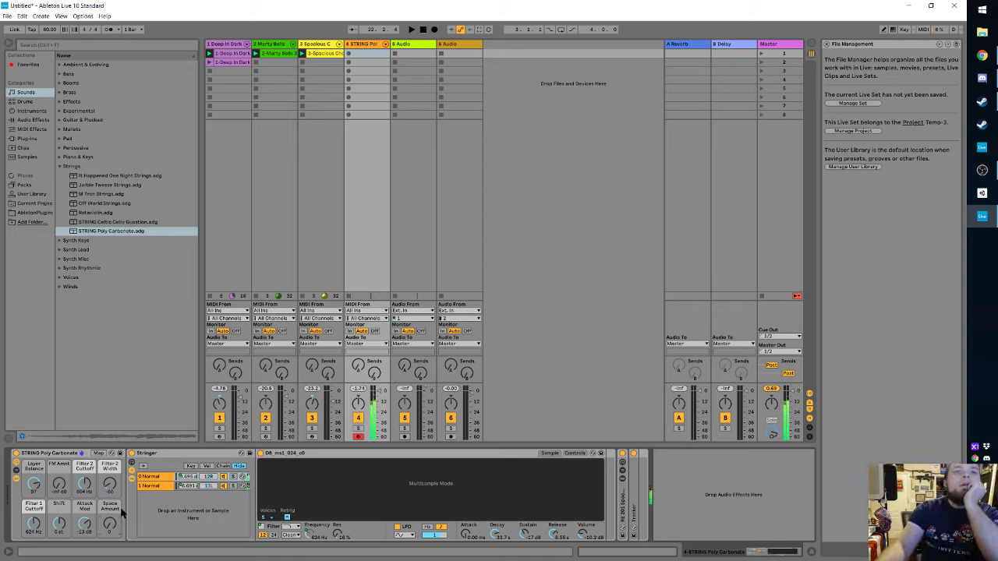
{"action": "left_click_drag", "start_coordinate": [34, 524], "coordinate": [34, 545]}
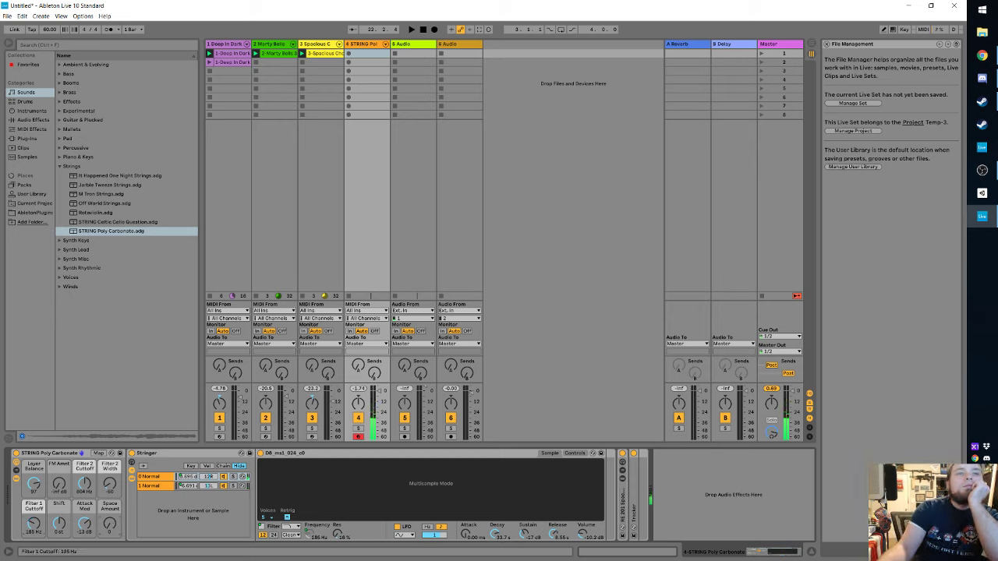
{"action": "left_click_drag", "start_coordinate": [35, 481], "coordinate": [35, 510]}
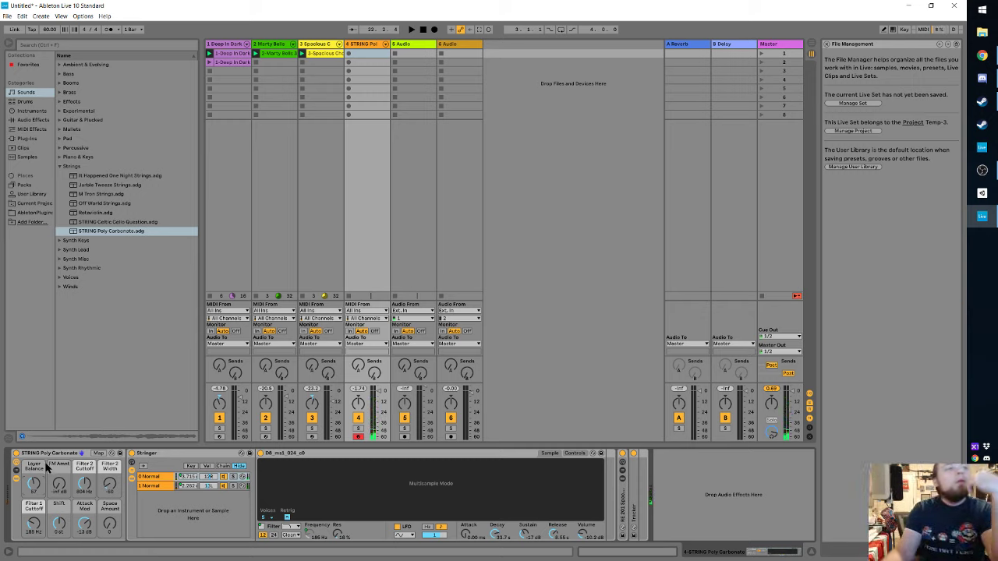
{"action": "key", "text": "alt+Tab"}
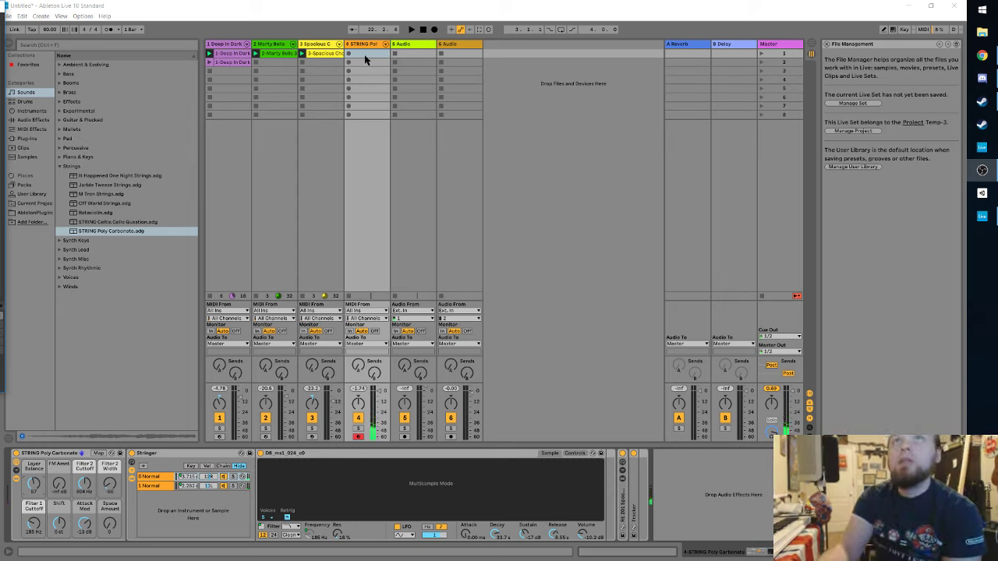
Step: Play the song from the beginning to rehearse the strings part, and return playback to the start
{"action": "left_click", "coordinate": [421, 29]}
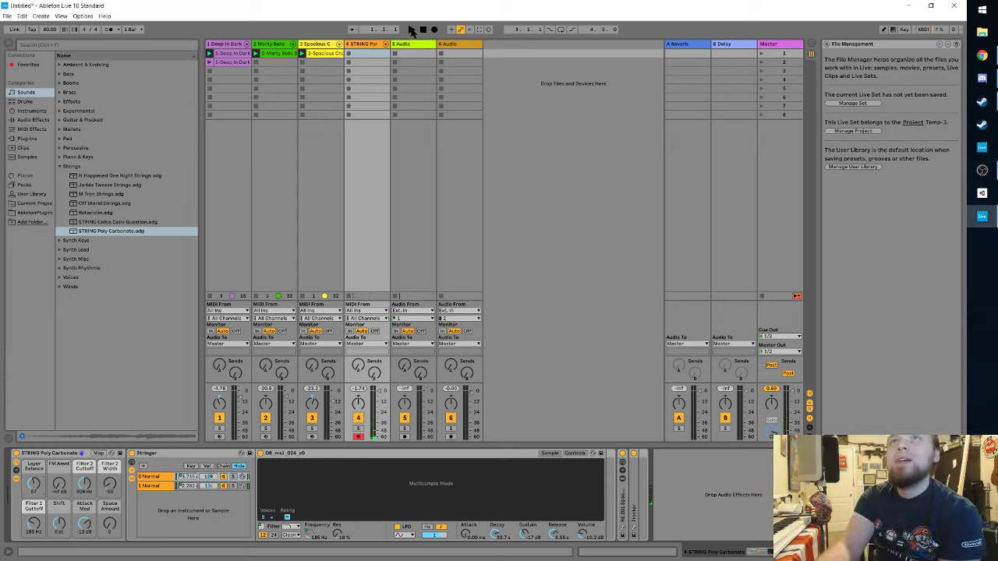
{"action": "left_click", "coordinate": [412, 28]}
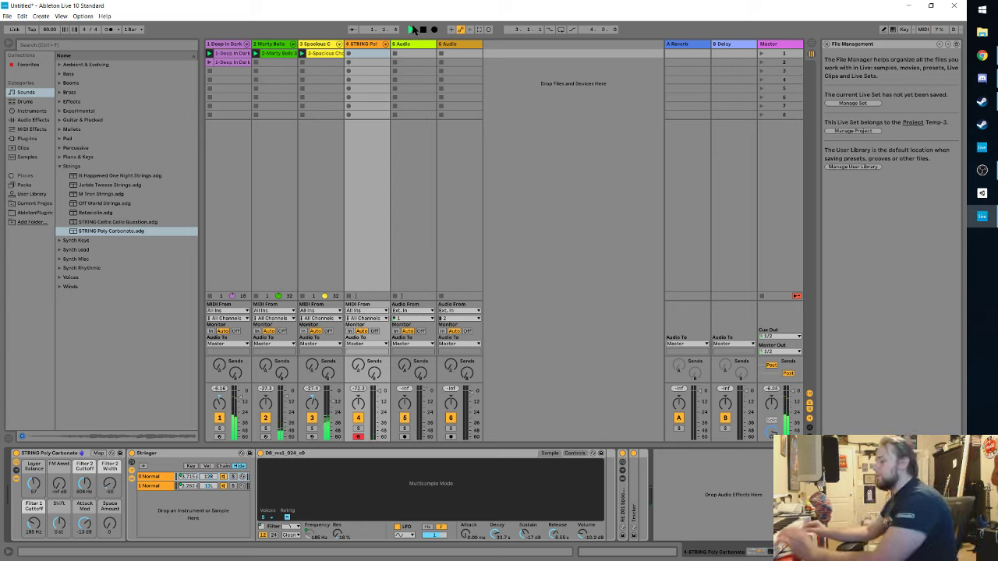
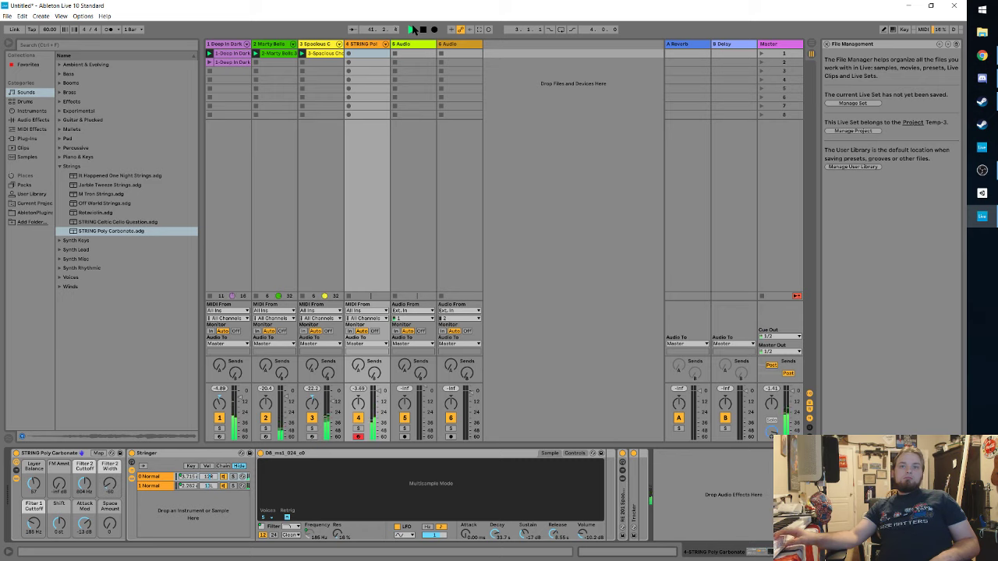
{"action": "left_click", "coordinate": [423, 29]}
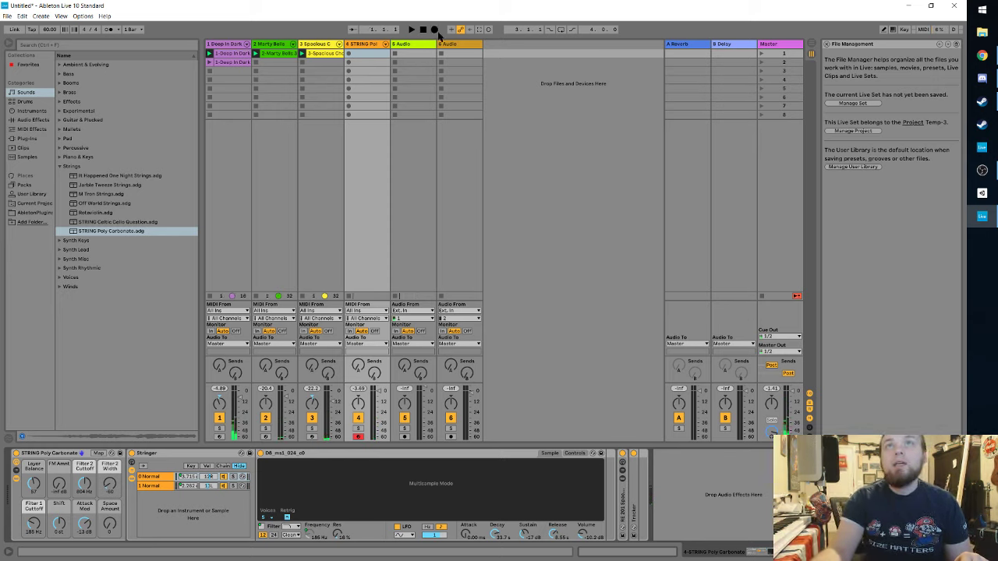
{"action": "left_click", "coordinate": [423, 30]}
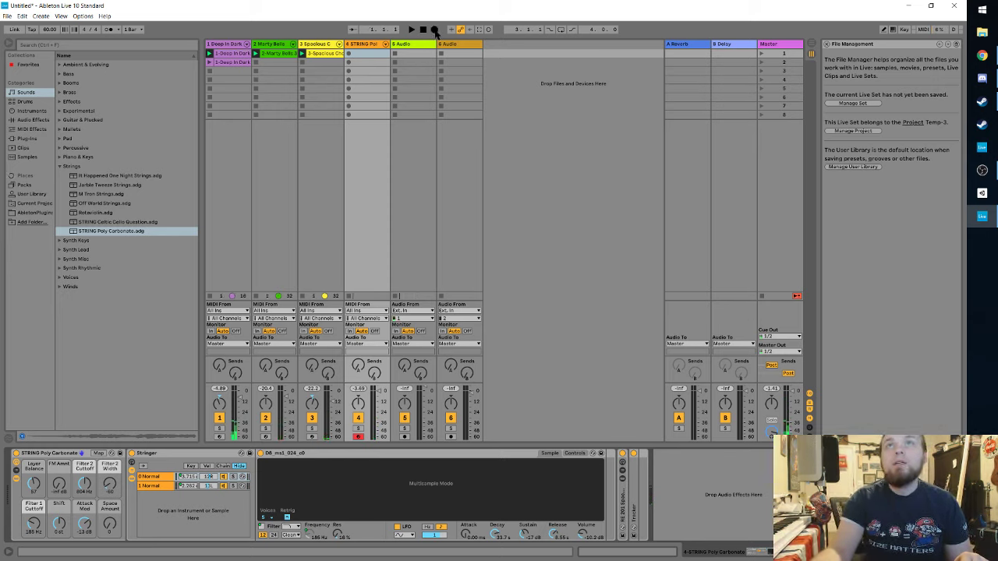
Step: Record an 8-bar strings clip into the first slot of STRING Poly Carbonate, open its notes and play it back
{"action": "left_click", "coordinate": [348, 54]}
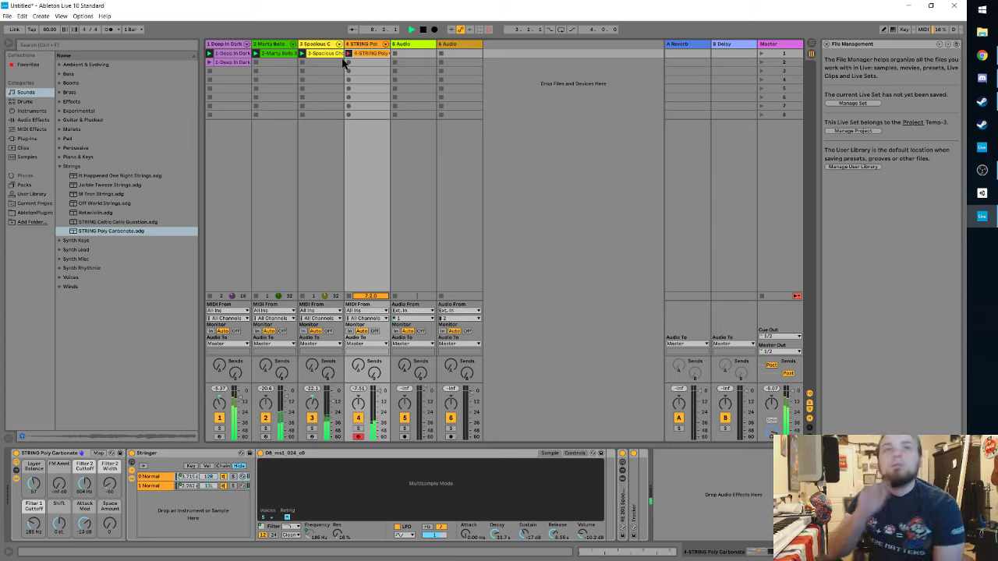
{"action": "key", "text": "space"}
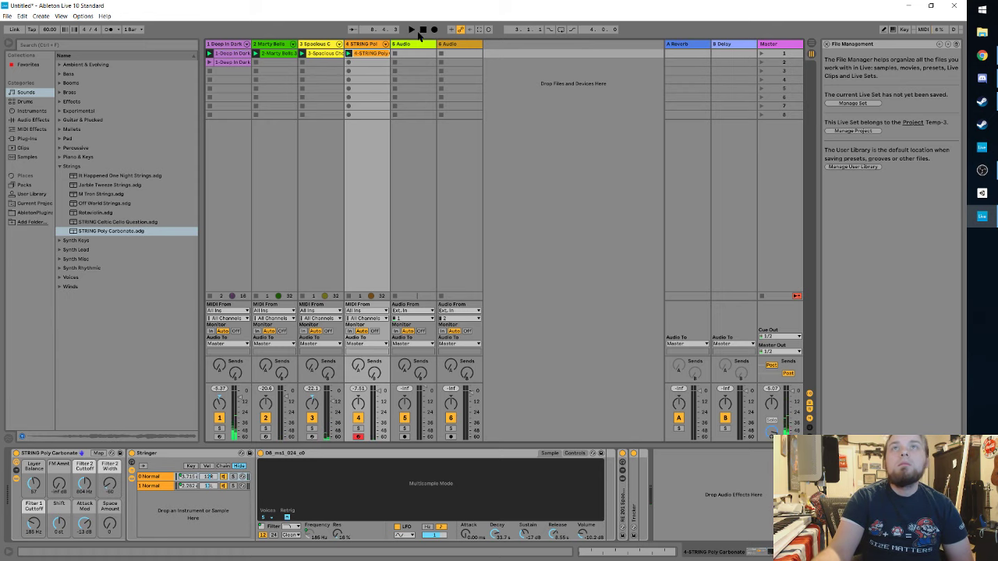
{"action": "double_click", "coordinate": [367, 55]}
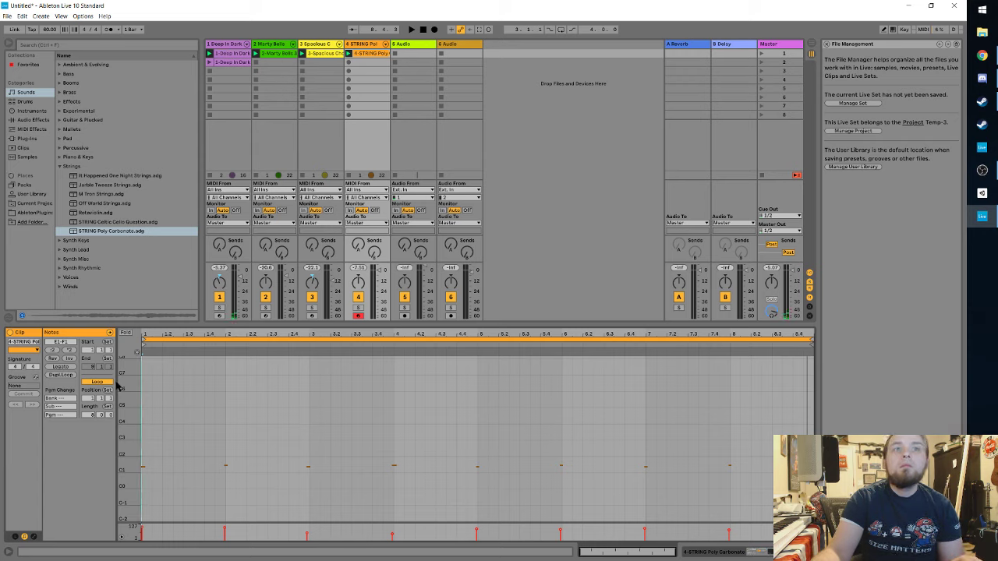
{"action": "key", "text": "space"}
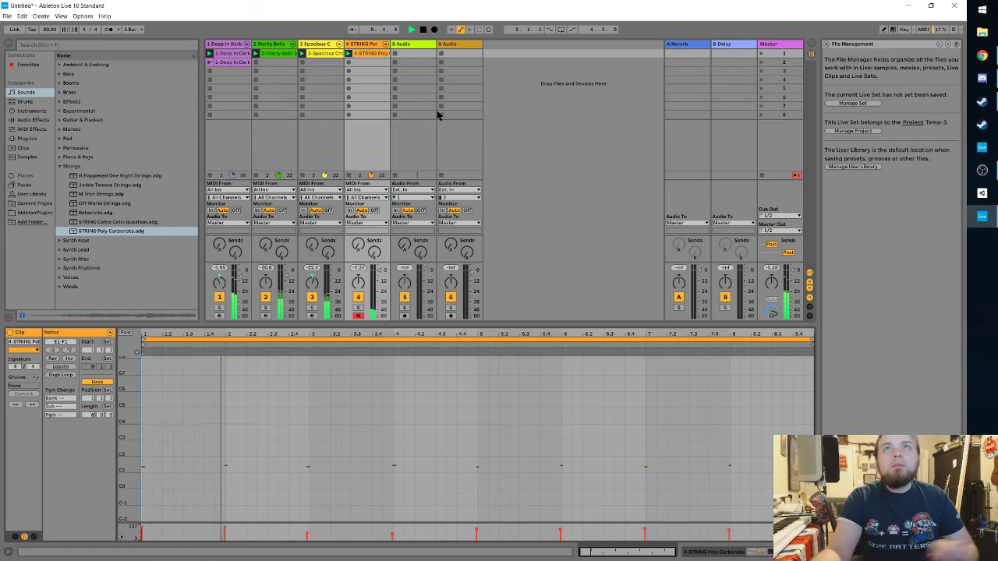
Step: Stop playback and insert a new MIDI track directly after the STRING Poly Carbonate track
{"action": "key", "text": "space"}
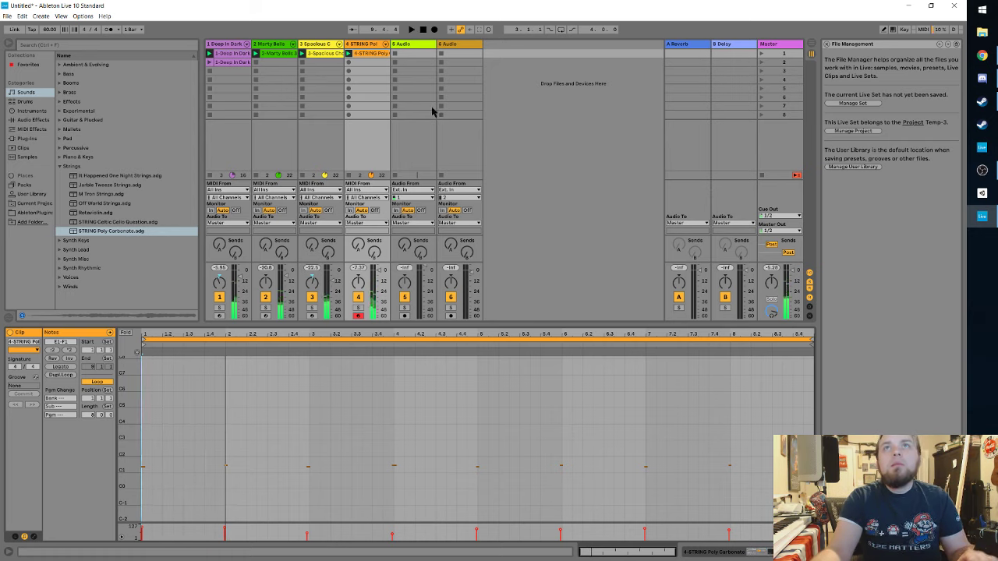
{"action": "right_click", "coordinate": [372, 45]}
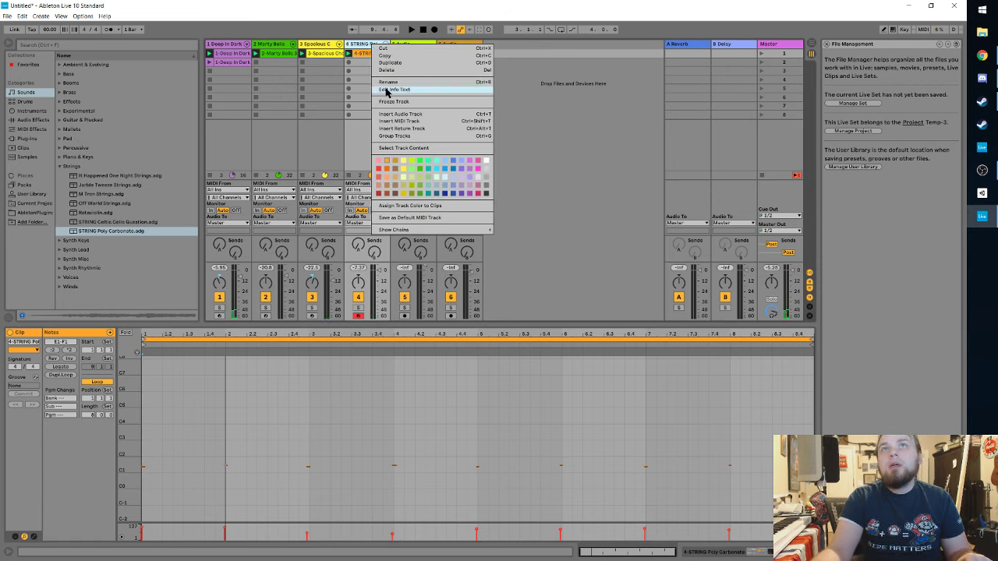
{"action": "left_click", "coordinate": [386, 122]}
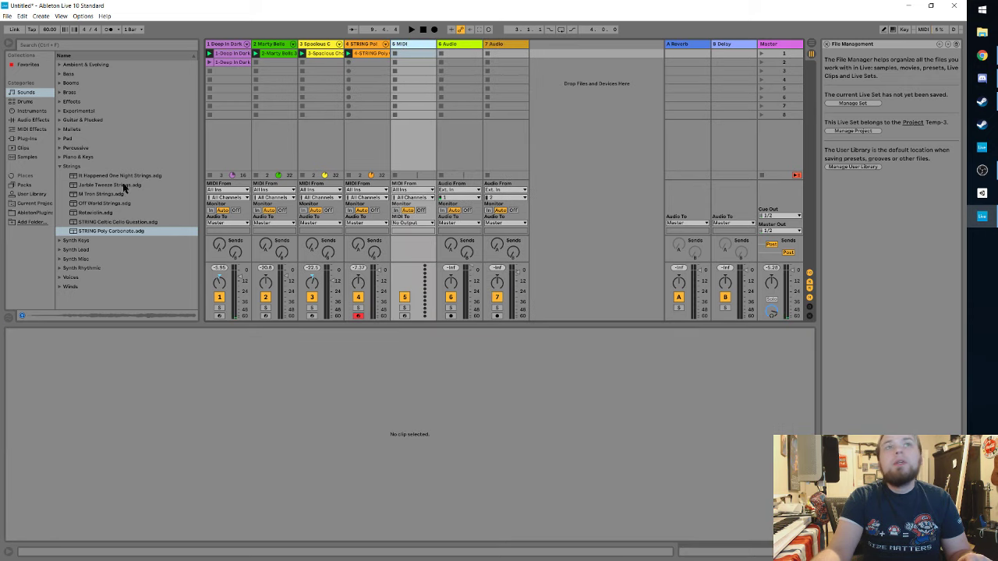
Step: Collapse the Strings presets, show the Drums category in the browser, and arm the new MIDI track for recording
{"action": "left_click", "coordinate": [60, 166]}
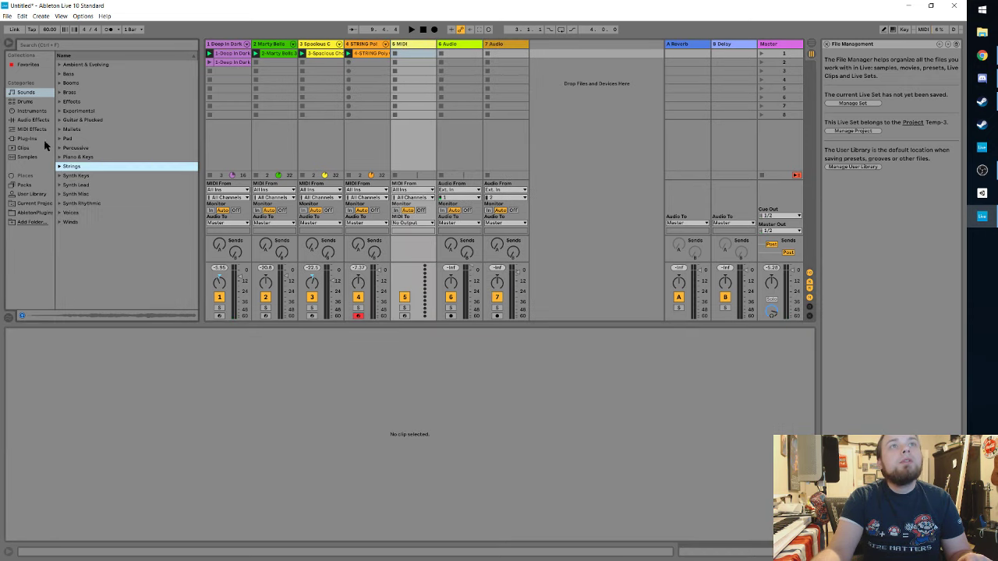
{"action": "left_click", "coordinate": [27, 103]}
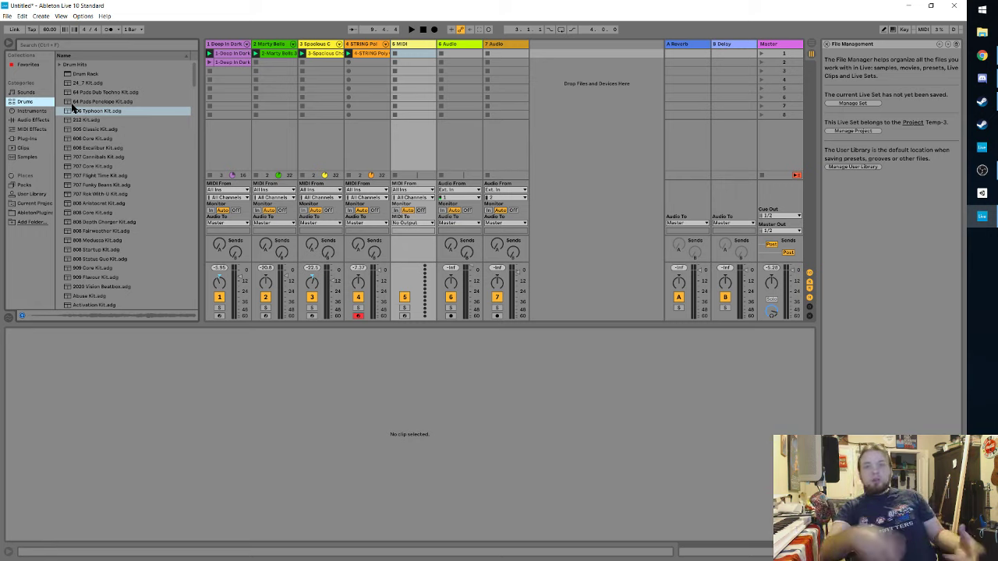
{"action": "left_click", "coordinate": [395, 54]}
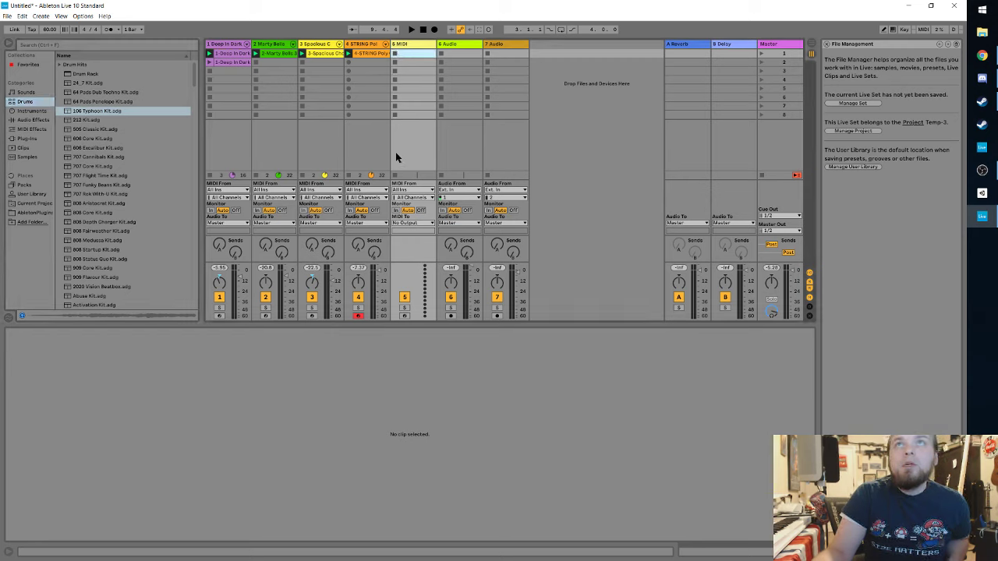
{"action": "left_click", "coordinate": [405, 315]}
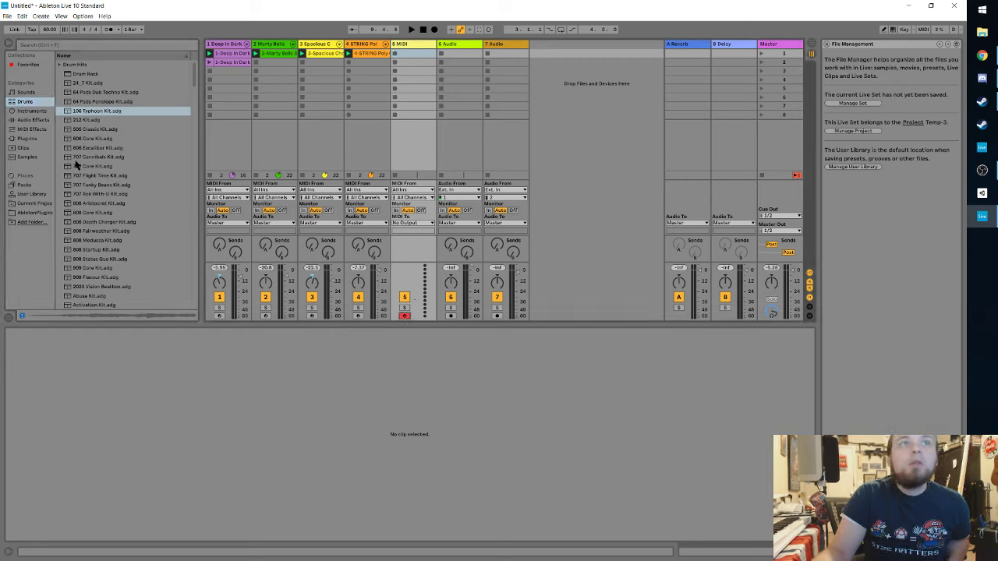
Step: Audition the drum kit presets from 24_7 Kit through 808 Medusa Kit to find a sound for the new track
{"action": "left_click", "coordinate": [80, 114]}
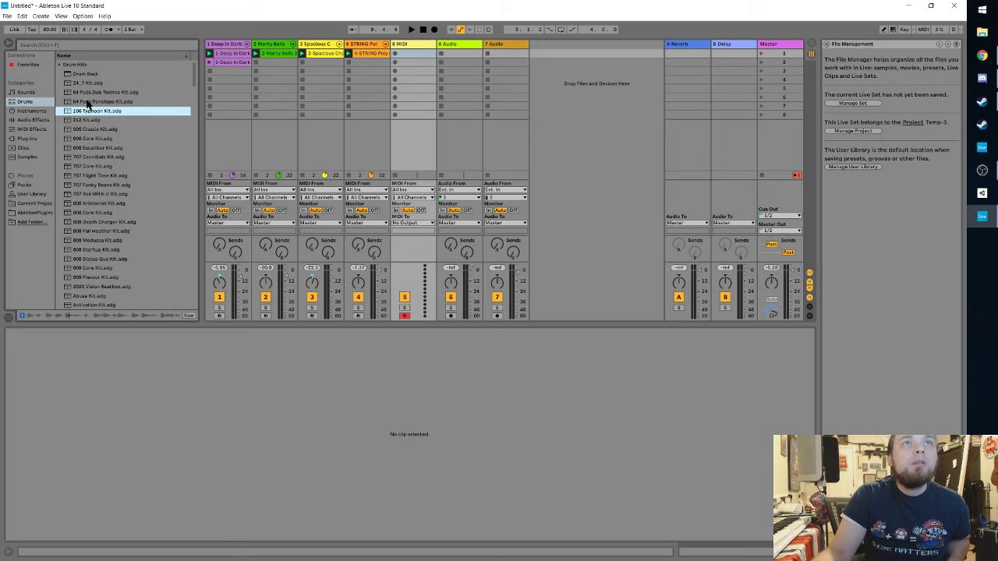
{"action": "left_click", "coordinate": [88, 102]}
{"action": "left_click", "coordinate": [91, 93]}
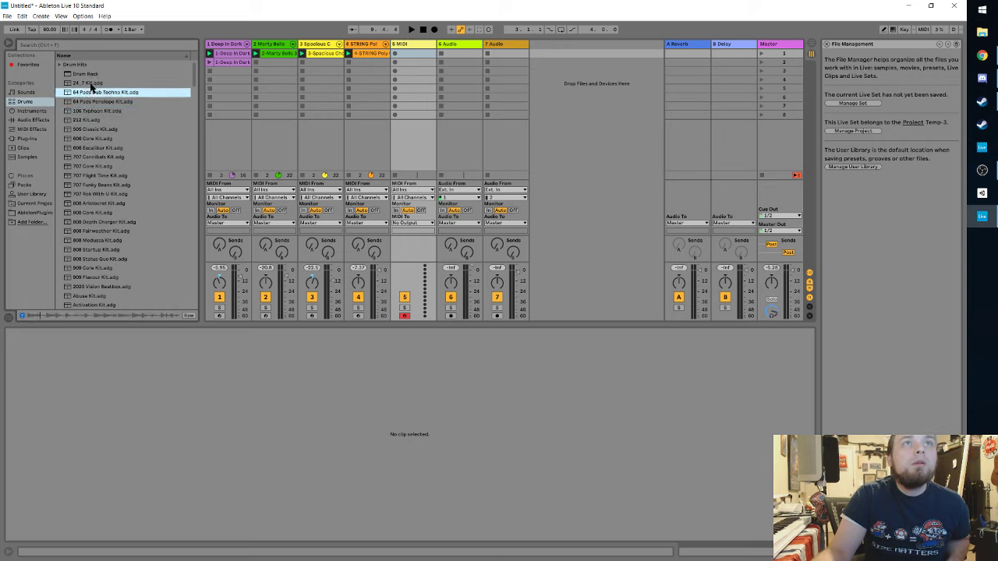
{"action": "left_click", "coordinate": [91, 82]}
{"action": "left_click", "coordinate": [83, 120]}
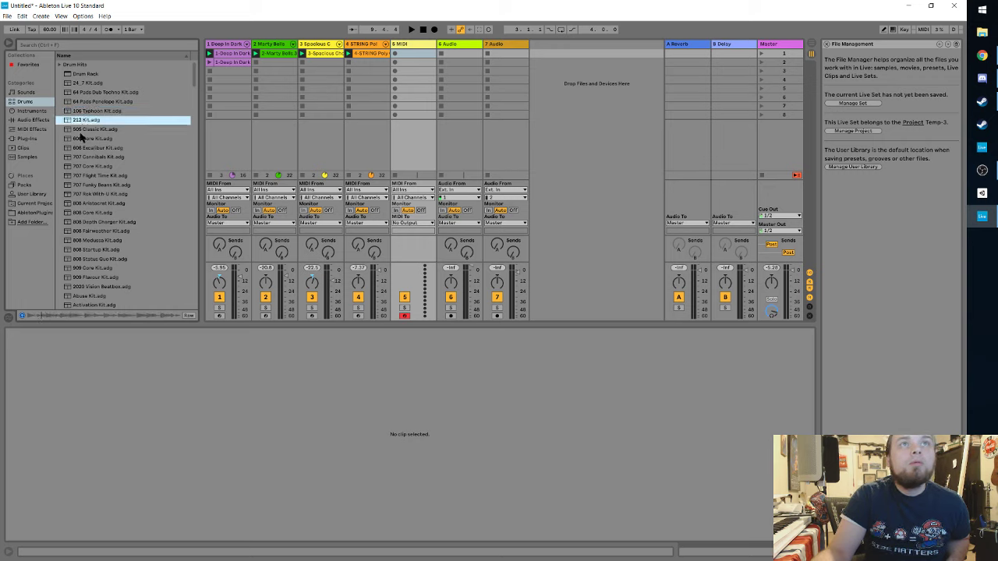
{"action": "left_click", "coordinate": [81, 130]}
{"action": "left_click", "coordinate": [79, 139]}
{"action": "left_click", "coordinate": [76, 149]}
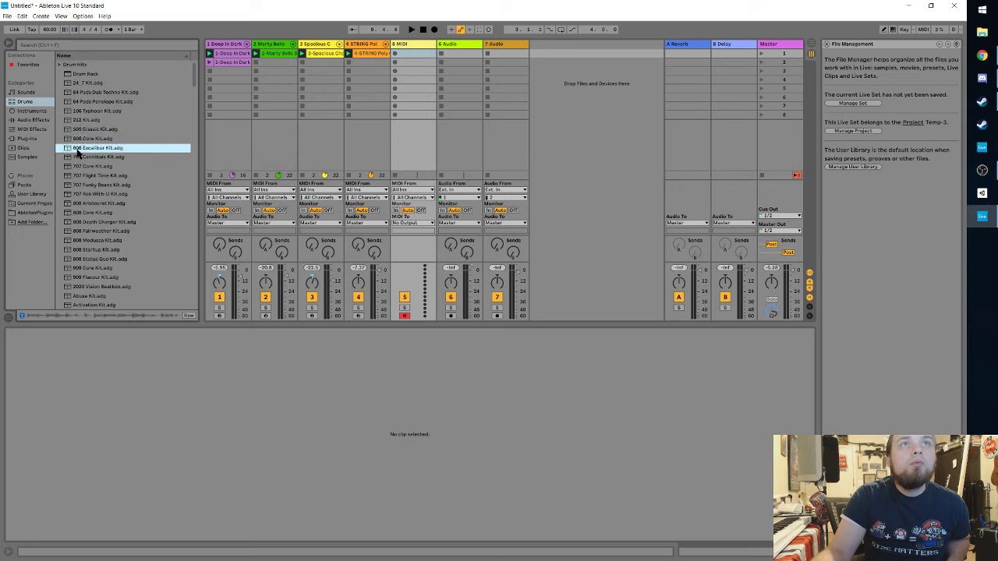
{"action": "left_click", "coordinate": [75, 158]}
{"action": "left_click", "coordinate": [74, 167]}
{"action": "left_click", "coordinate": [77, 176]}
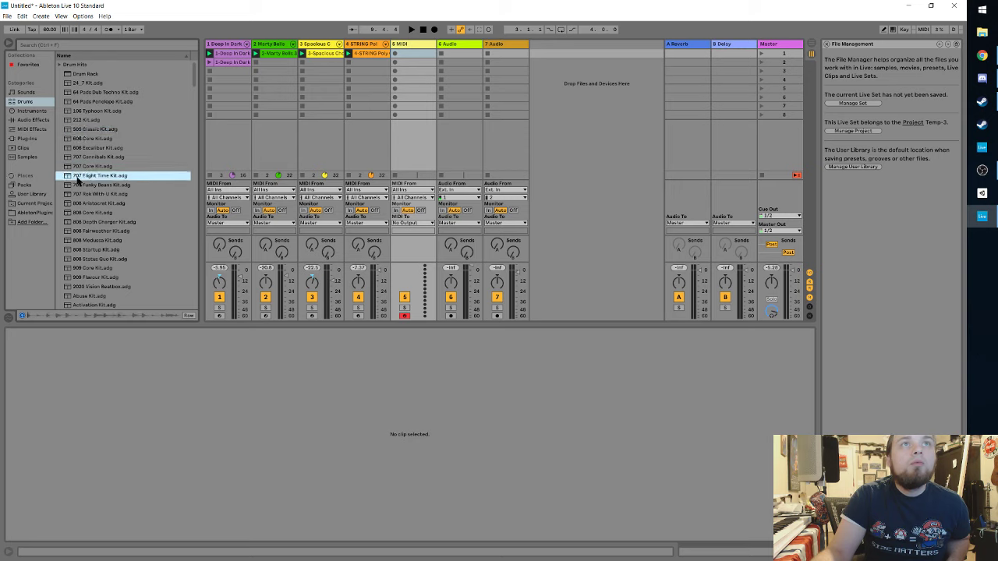
{"action": "left_click", "coordinate": [78, 185]}
{"action": "left_click", "coordinate": [78, 195]}
{"action": "left_click", "coordinate": [78, 204]}
{"action": "left_click", "coordinate": [78, 214]}
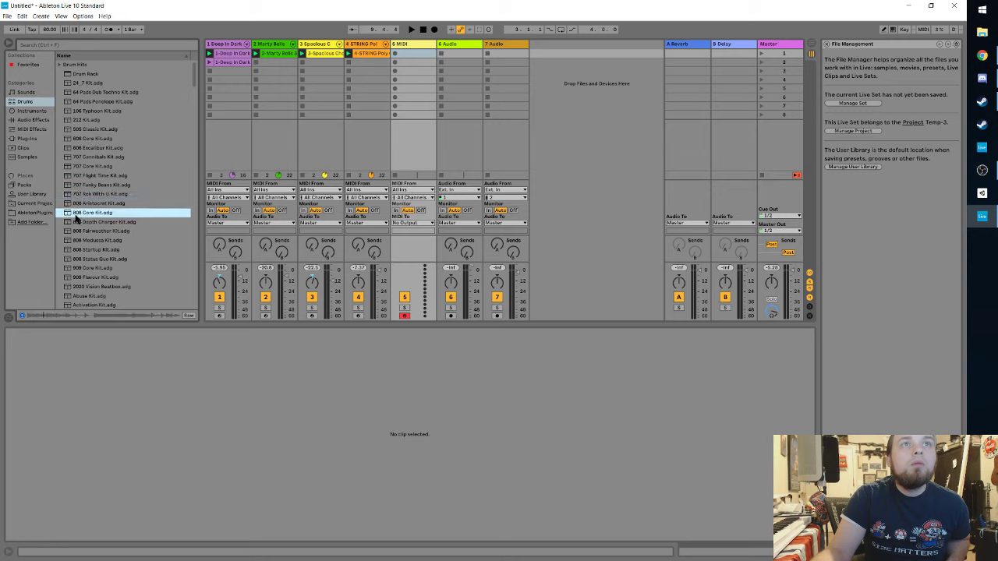
{"action": "left_click", "coordinate": [77, 223]}
{"action": "key", "text": "Up"}
{"action": "left_click", "coordinate": [79, 231]}
{"action": "left_click", "coordinate": [79, 241]}
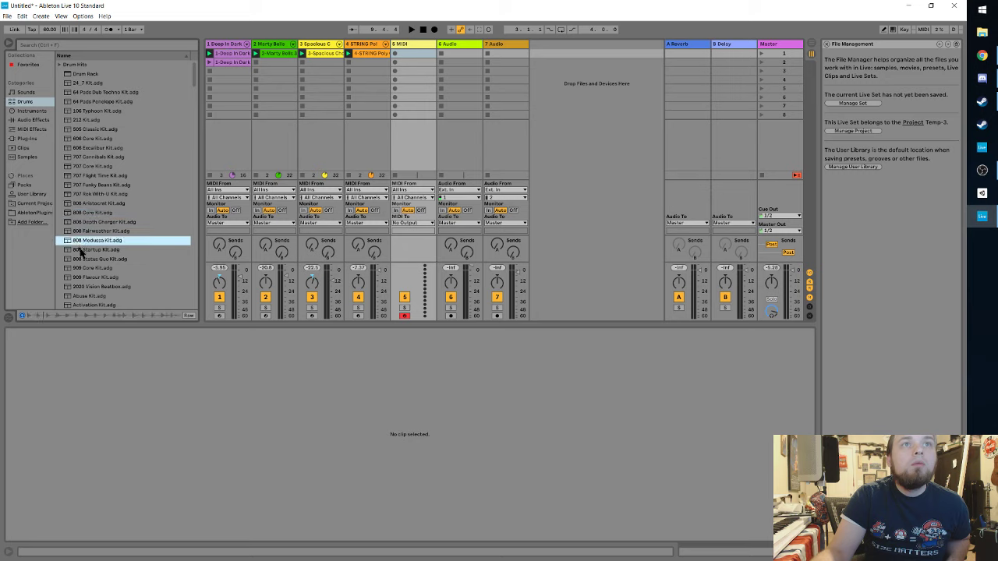
Step: Audition the drum kit presets from 808 Startup Kit through Africa Drum and load Africa Drum onto the empty MIDI track 5
{"action": "left_click", "coordinate": [80, 250]}
{"action": "left_click", "coordinate": [80, 260]}
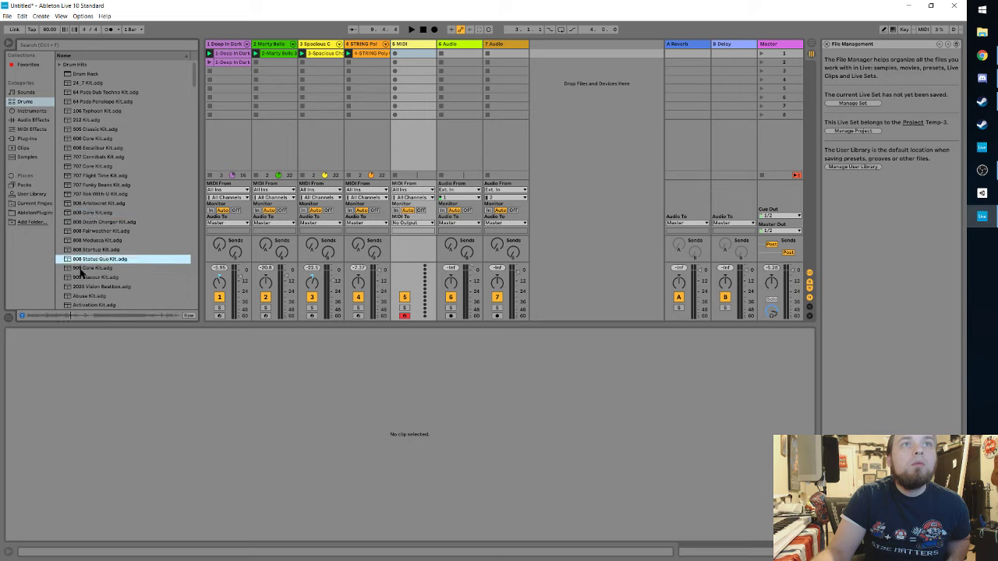
{"action": "left_click", "coordinate": [80, 270]}
{"action": "left_click", "coordinate": [81, 280]}
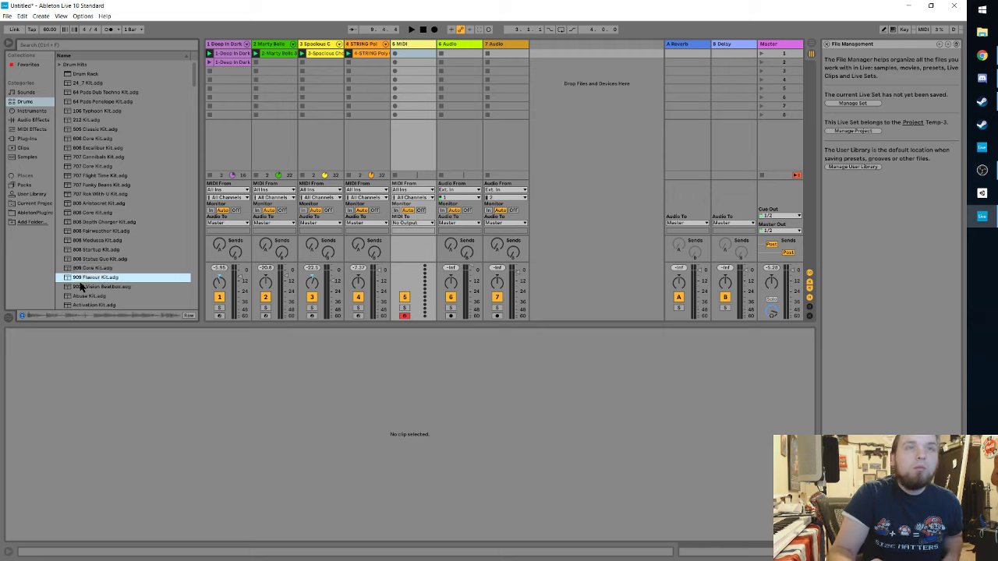
{"action": "left_click", "coordinate": [80, 287]}
{"action": "key", "text": "Down"}
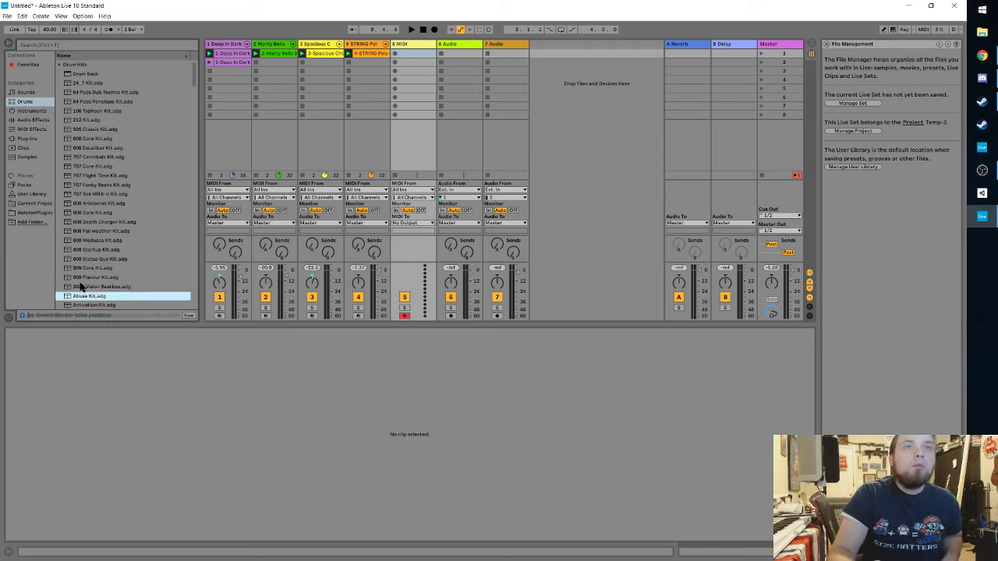
{"action": "key", "text": "Down"}
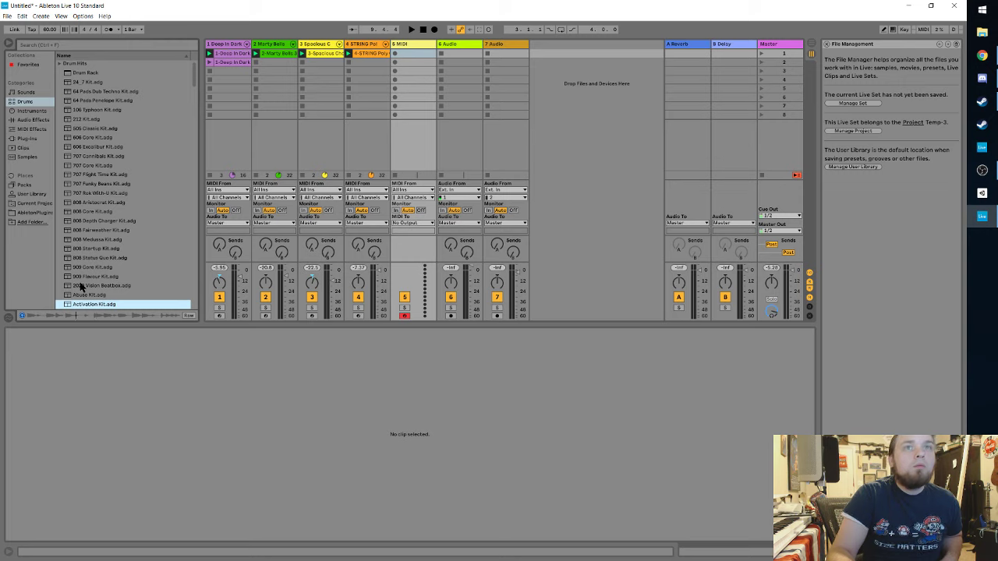
{"action": "key", "text": "Down"}
{"action": "key", "text": "Down"}
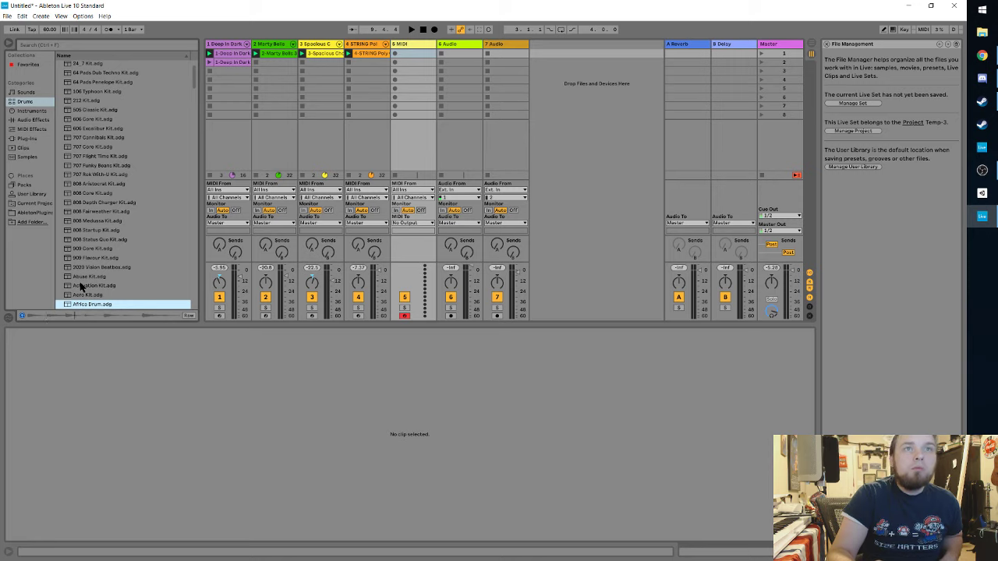
{"action": "left_click_drag", "start_coordinate": [98, 306], "coordinate": [397, 144]}
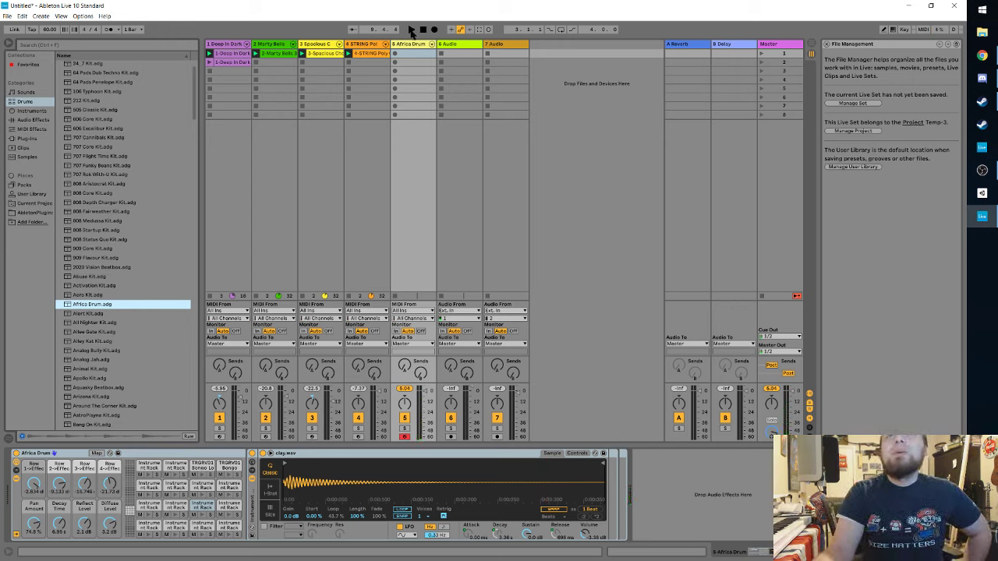
Step: Play the set to rehearse a drum part with the Africa Drum kit, and return the transport to the start
{"action": "left_click", "coordinate": [412, 31]}
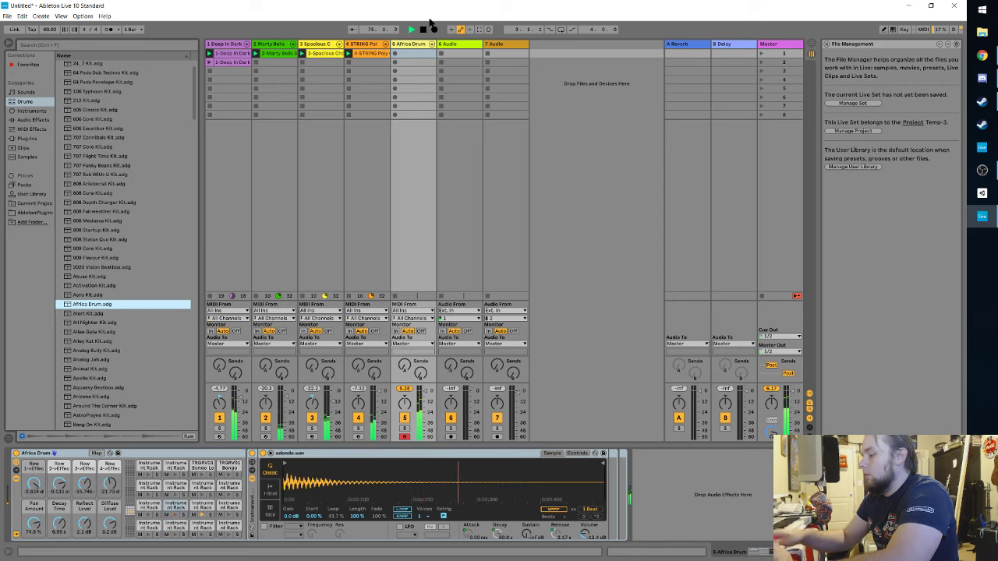
{"action": "key", "text": "space"}
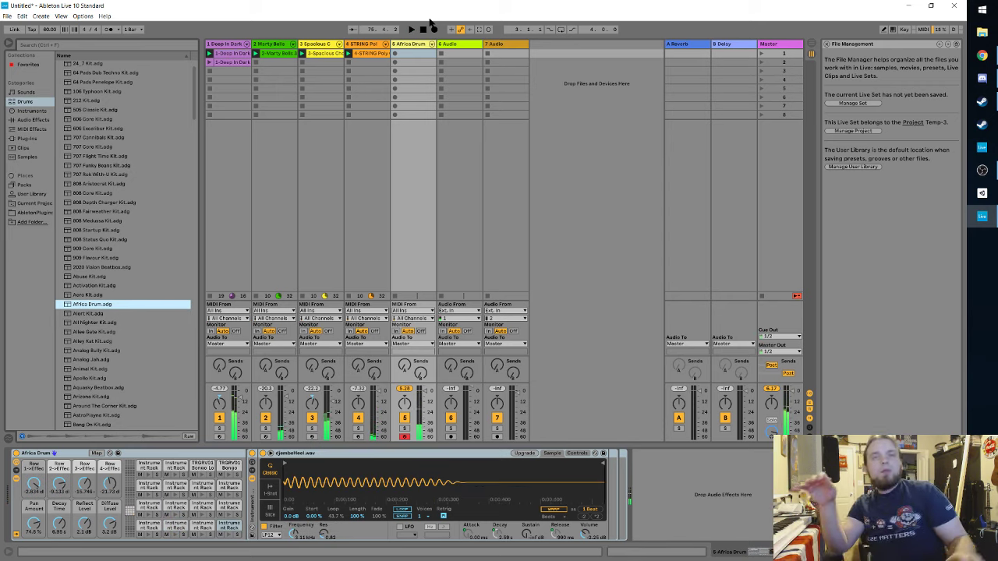
{"action": "left_click", "coordinate": [423, 29]}
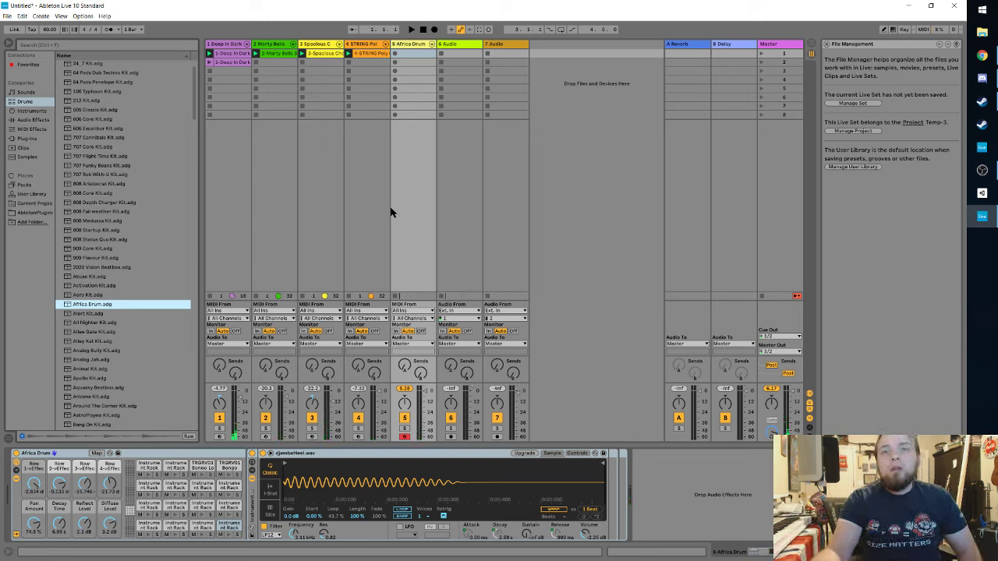
Step: Record a 28-bar drum performance into the first slot of the Africa Drum track and duplicate the clip four times
{"action": "left_click", "coordinate": [396, 55]}
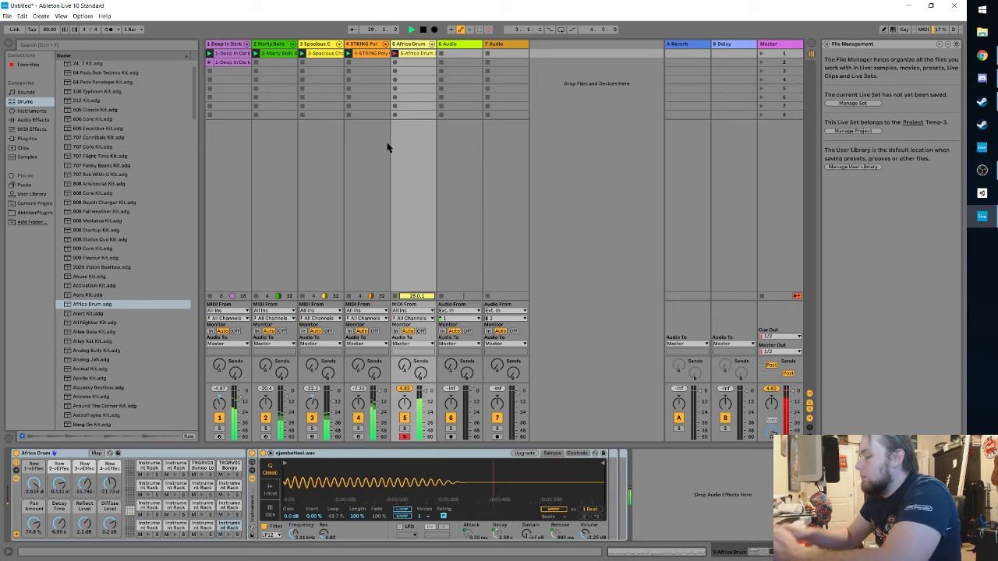
{"action": "key", "text": "space"}
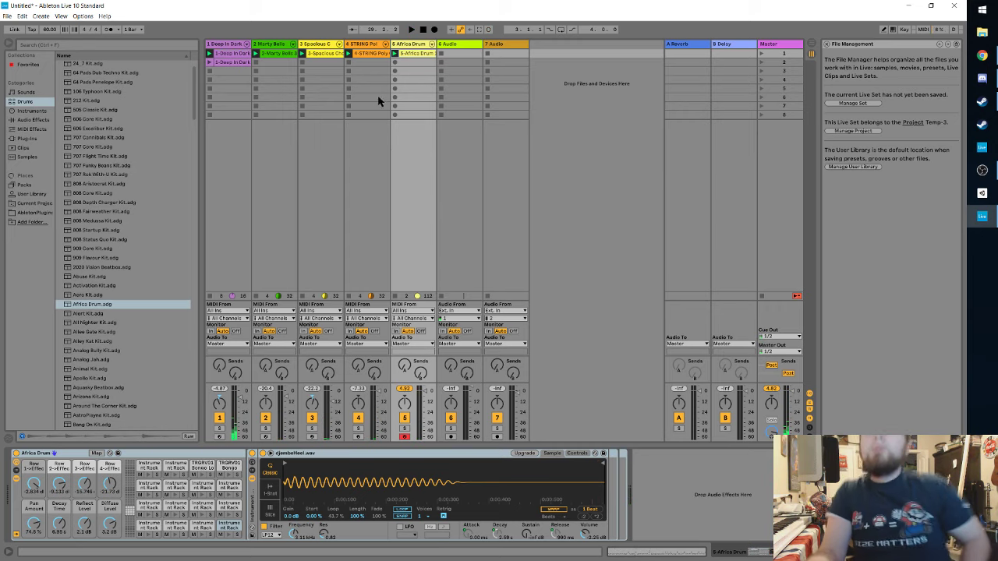
{"action": "double_click", "coordinate": [423, 54]}
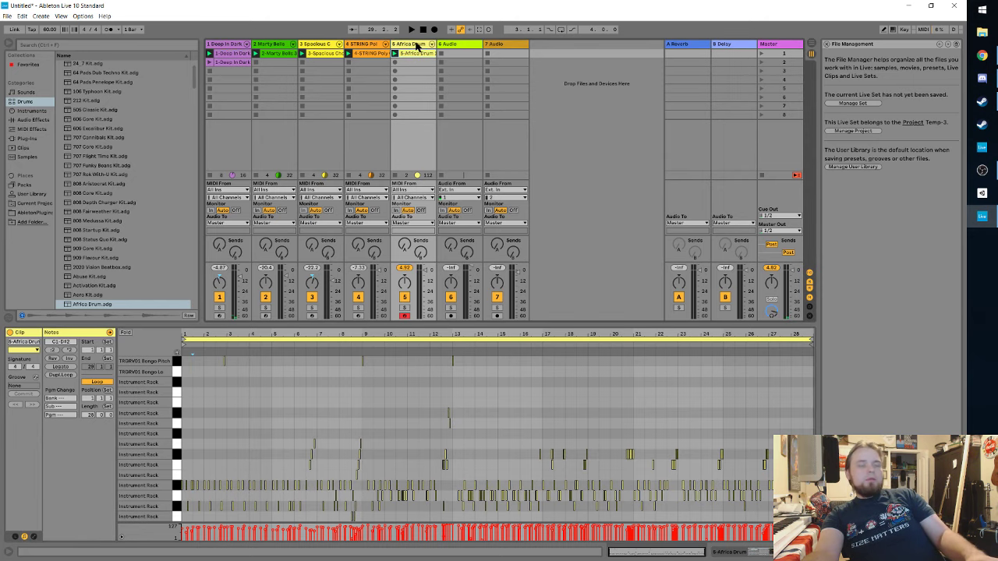
{"action": "key", "text": "ctrl+d"}
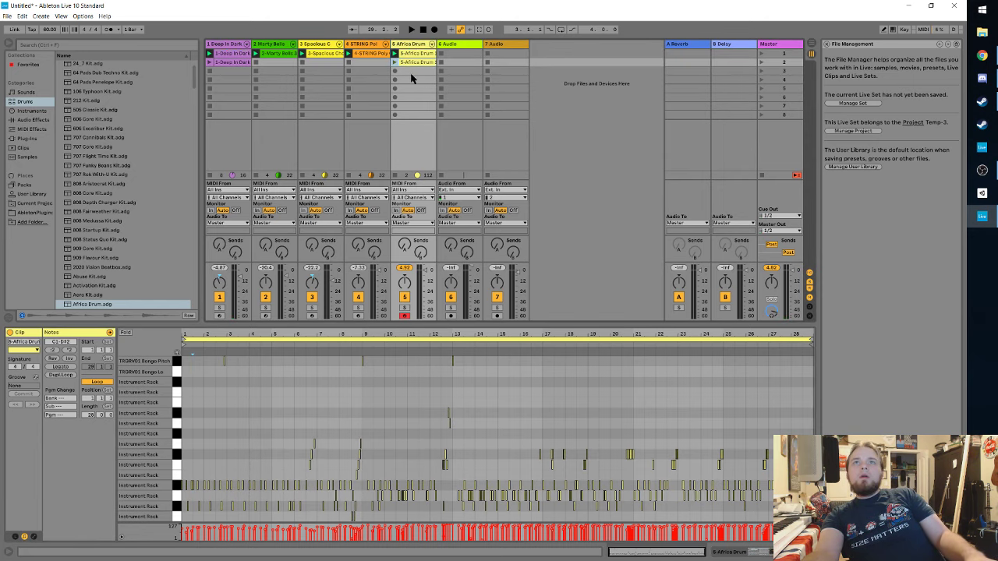
{"action": "key", "text": "ctrl+d"}
{"action": "key", "text": "ctrl+d"}
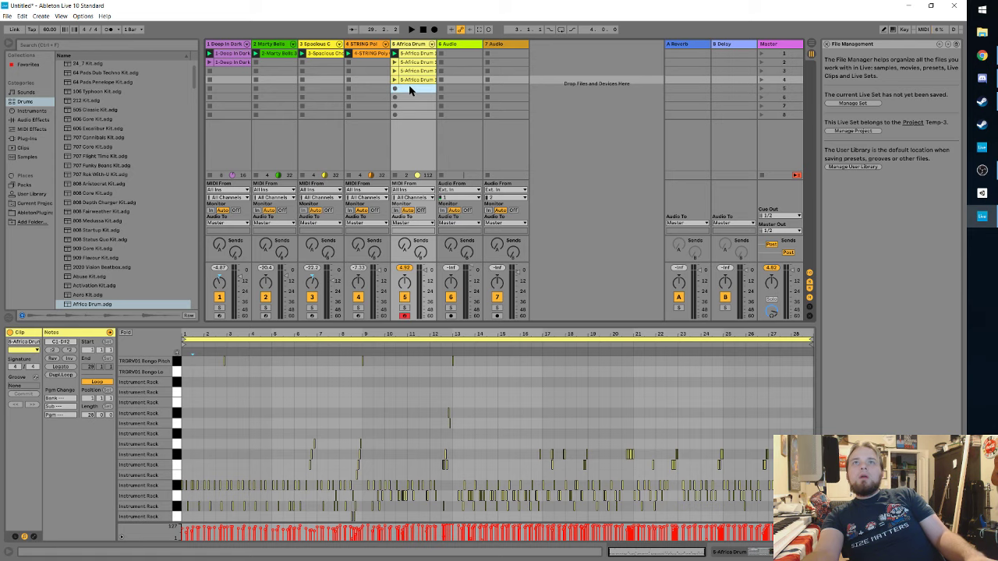
{"action": "key", "text": "ctrl+d"}
Step: Set the first Africa Drum clip's loop to bars 1–9 and the second clip's loop to bars 9–19
{"action": "left_click", "coordinate": [410, 55]}
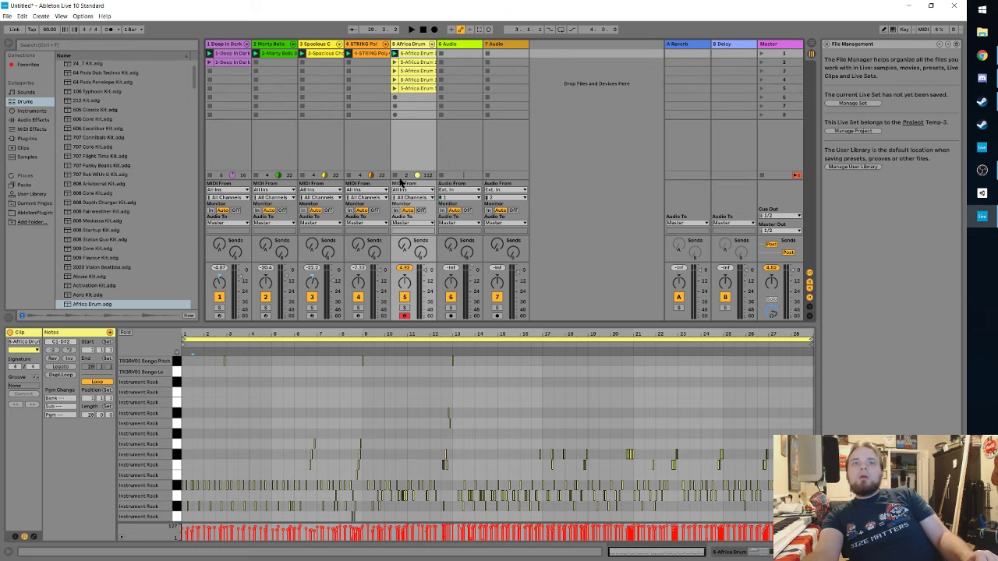
{"action": "left_click_drag", "start_coordinate": [811, 339], "coordinate": [361, 343]}
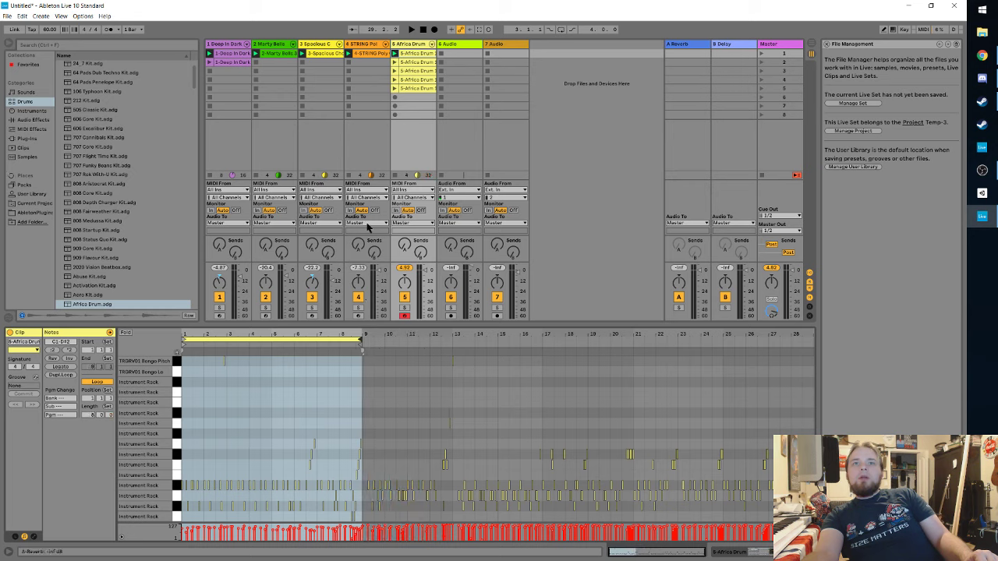
{"action": "left_click", "coordinate": [405, 65]}
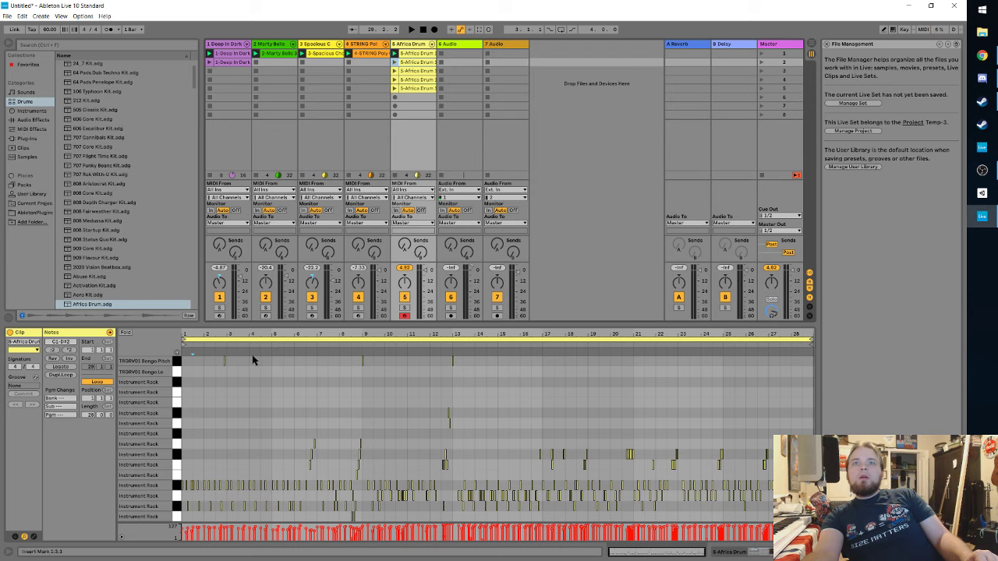
{"action": "left_click_drag", "start_coordinate": [188, 340], "coordinate": [364, 340]}
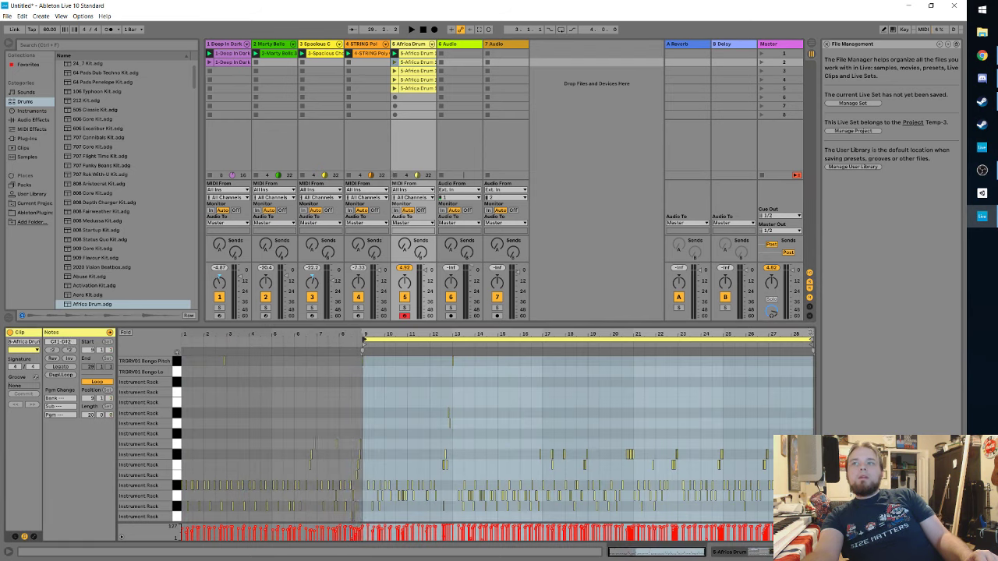
{"action": "left_click_drag", "start_coordinate": [811, 340], "coordinate": [588, 385]}
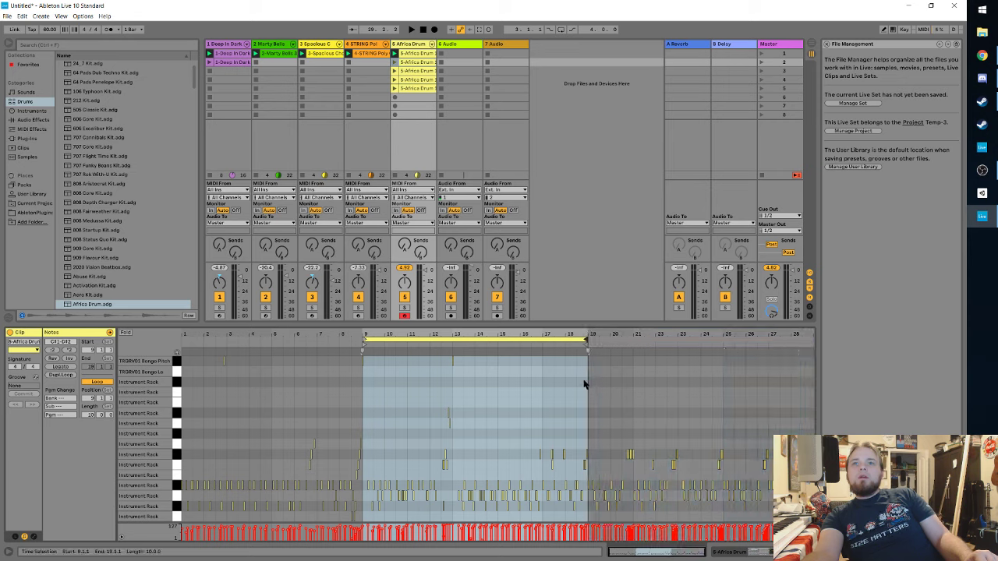
Step: Set the third Africa Drum clip's loop to run from bar 19 to bar 28
{"action": "left_click", "coordinate": [412, 71]}
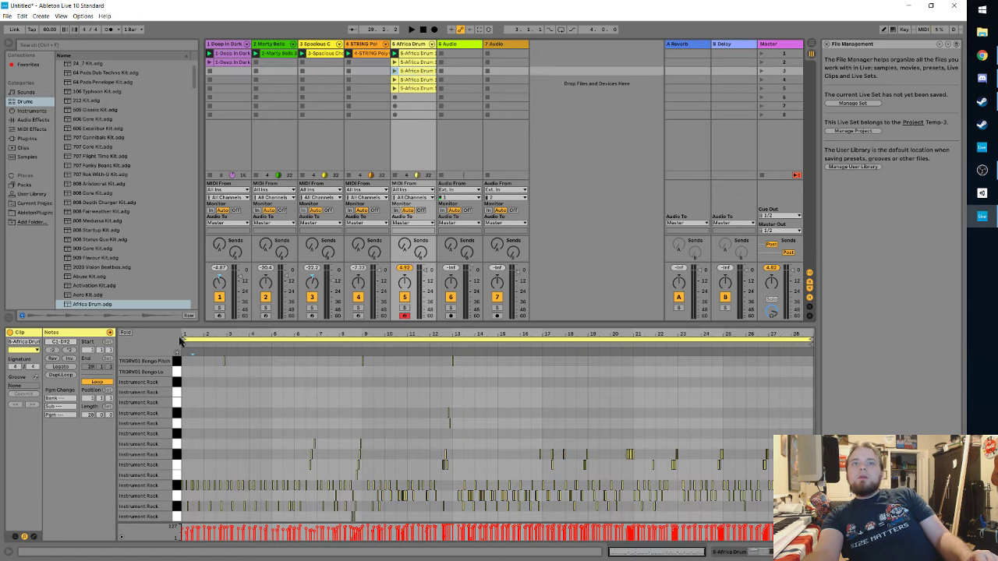
{"action": "mouse_move", "coordinate": [193, 352]}
{"action": "left_mouse_down"}
{"action": "mouse_move", "coordinate": [599, 352]}
{"action": "mouse_move", "coordinate": [589, 352]}
{"action": "left_mouse_up"}
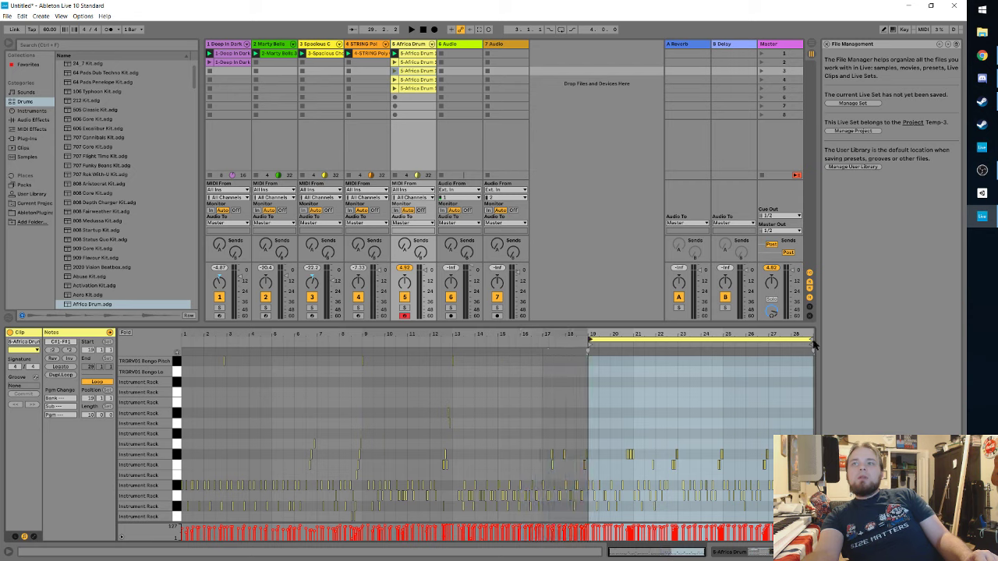
{"action": "left_click_drag", "start_coordinate": [811, 341], "coordinate": [791, 341]}
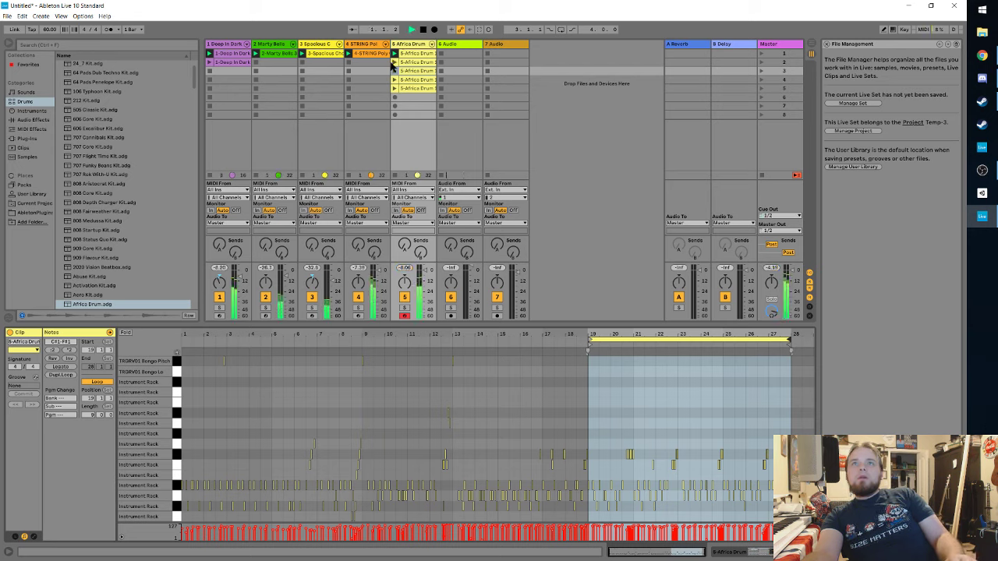
Step: Launch the first, second and third Africa Drum clips in turn to listen to their trimmed loops
{"action": "left_click", "coordinate": [395, 55]}
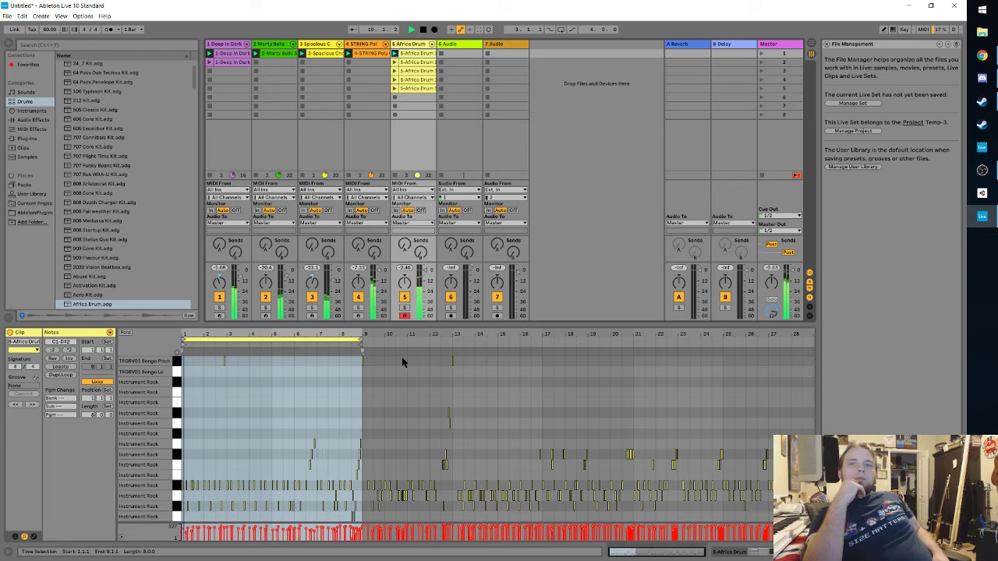
{"action": "left_click", "coordinate": [395, 63]}
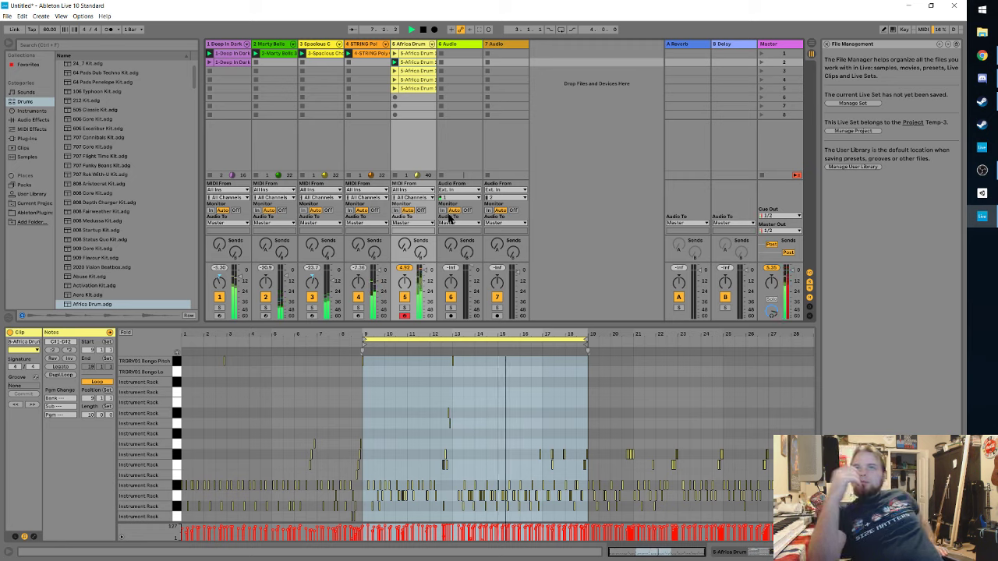
{"action": "left_click", "coordinate": [394, 71]}
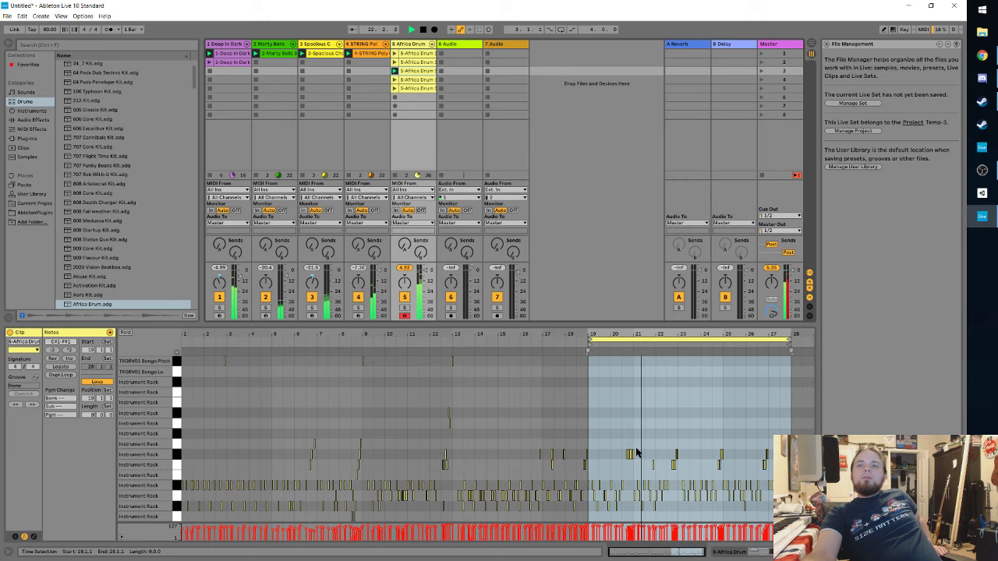
Step: Delete the very short stray note just before bar 21 in the third Africa Drum clip
{"action": "scroll", "coordinate": [635, 454], "scroll_direction": "up", "scroll_amount": 6}
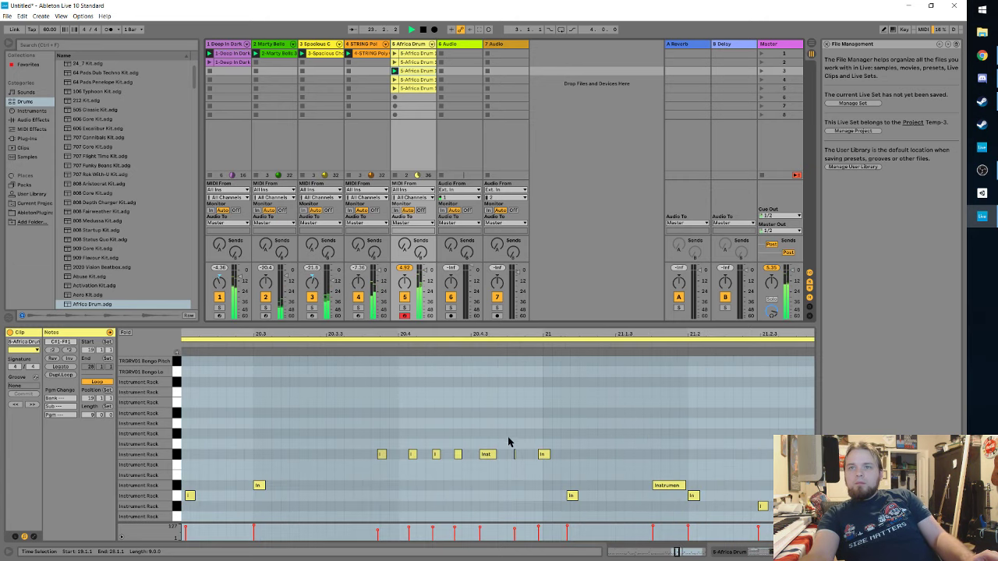
{"action": "left_click", "coordinate": [514, 454]}
{"action": "key", "text": "Delete"}
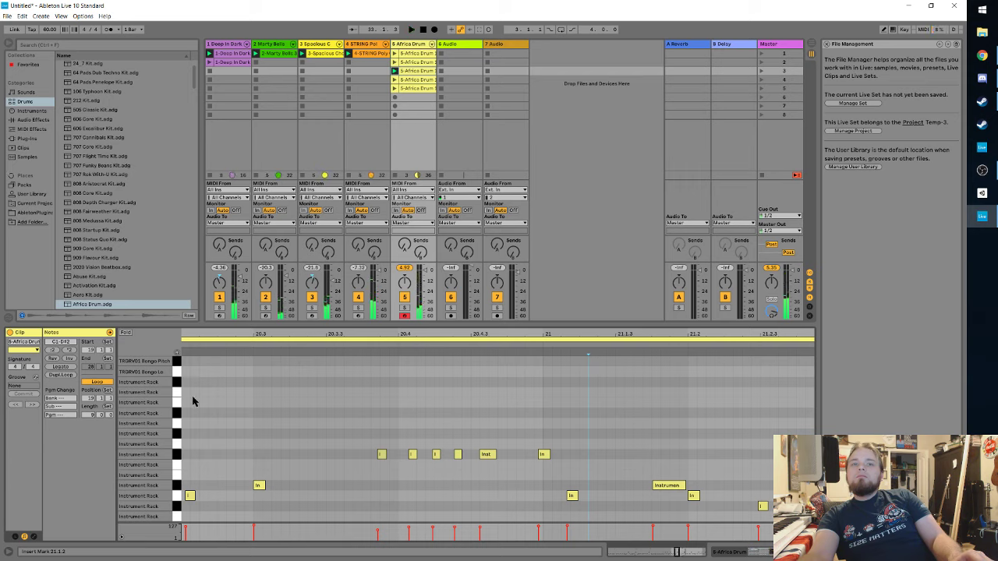
Step: Play back the third Africa Drum clip's loop to check the timing of the fill around bar 21
{"action": "key", "text": "space"}
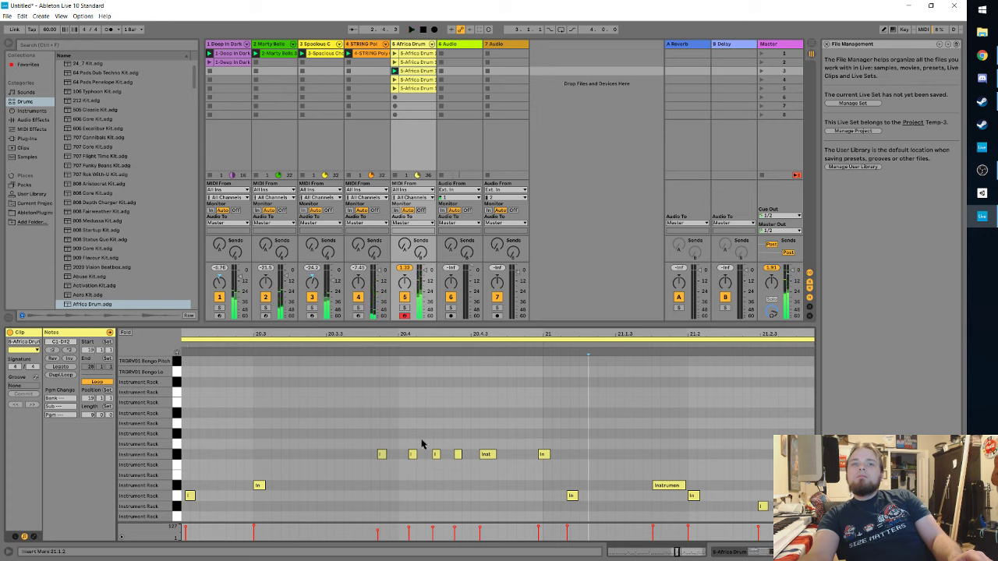
{"action": "left_click", "coordinate": [297, 419]}
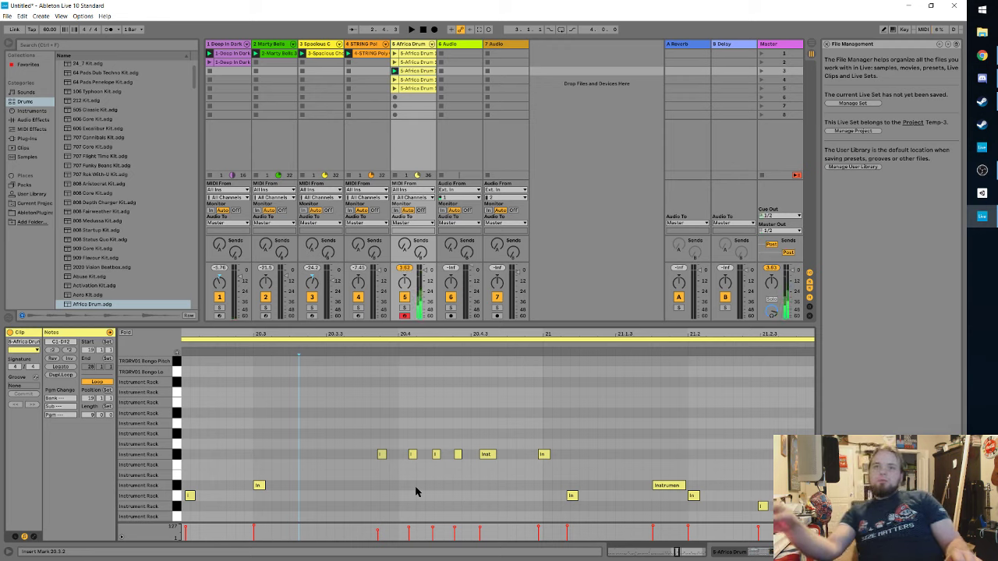
{"action": "left_click", "coordinate": [242, 341]}
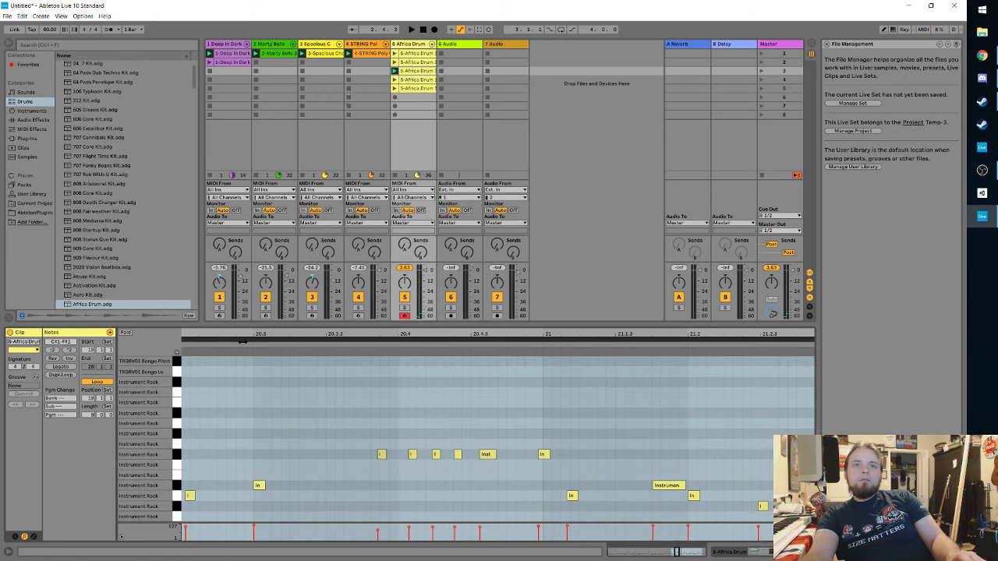
{"action": "key", "text": "space"}
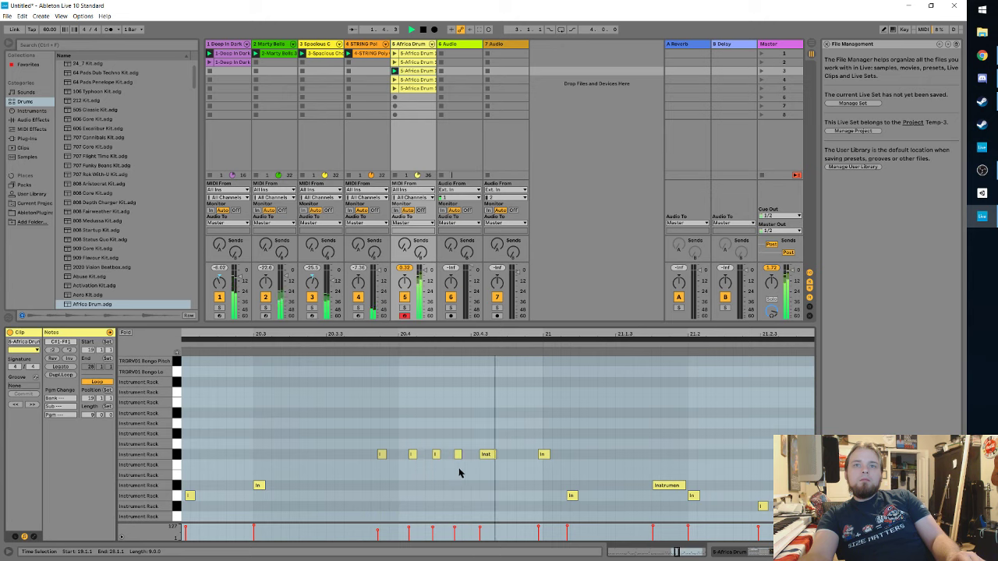
Step: Move the D1 note just after bar 21 to D#1 at 21.1.1, and nudge the F#1 note at bar 21 earlier to 20.4.4
{"action": "left_click", "coordinate": [573, 498]}
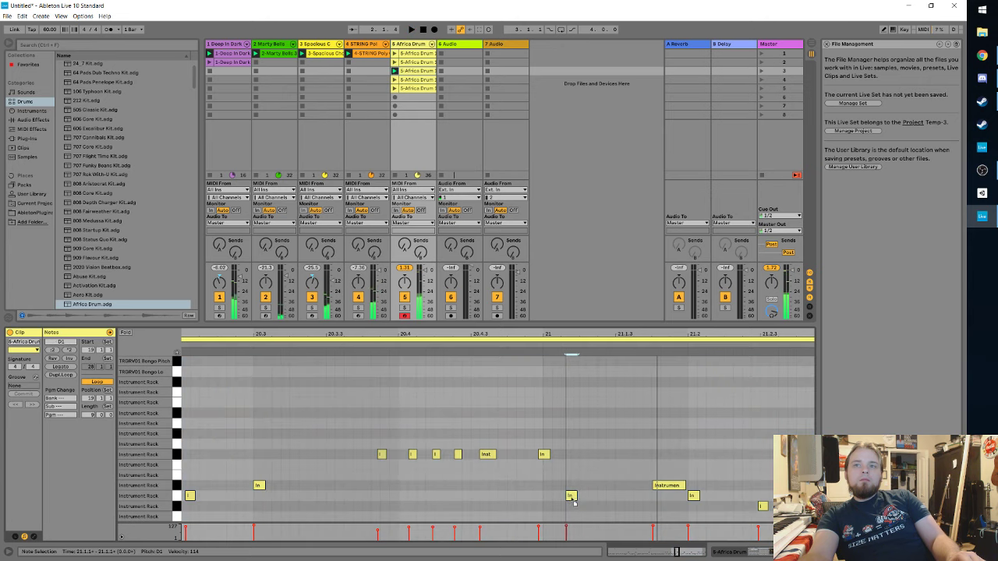
{"action": "left_click_drag", "start_coordinate": [574, 502], "coordinate": [553, 506]}
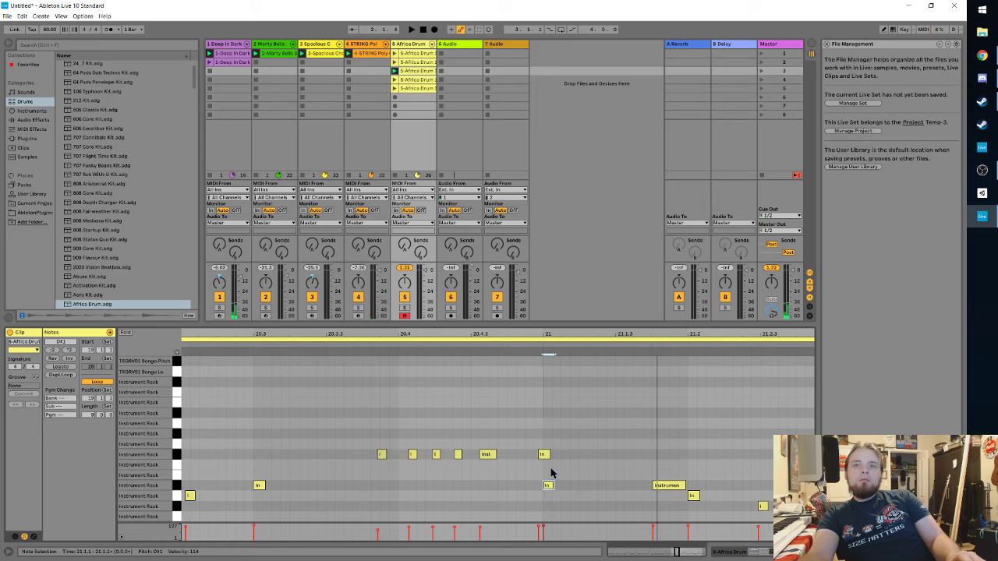
{"action": "left_click_drag", "start_coordinate": [546, 459], "coordinate": [534, 462]}
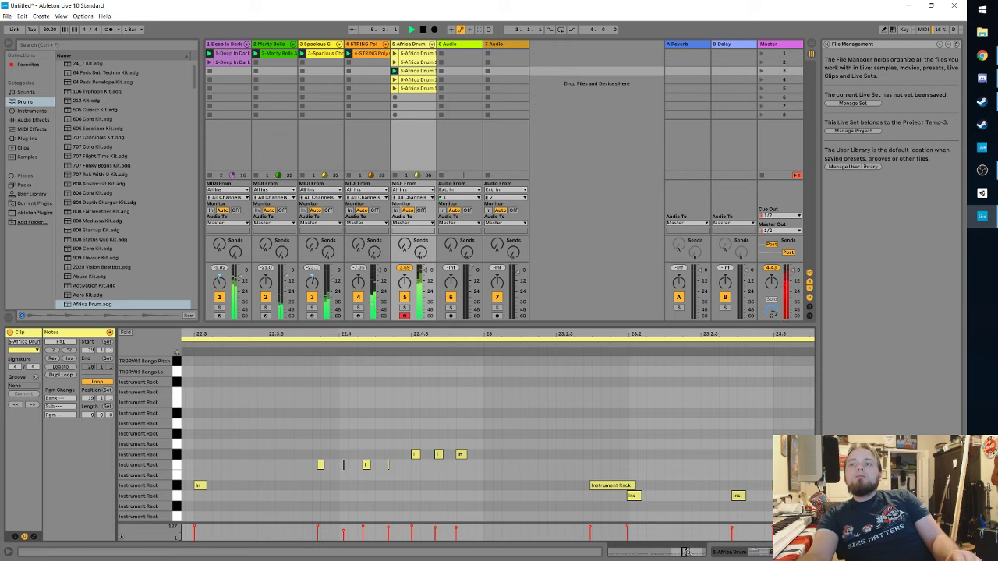
Step: In the third Africa Drum clip's fill before bar 25, delete the very short middle F1 note and the middle F#1 note
{"action": "left_click_drag", "start_coordinate": [684, 551], "coordinate": [692, 551]}
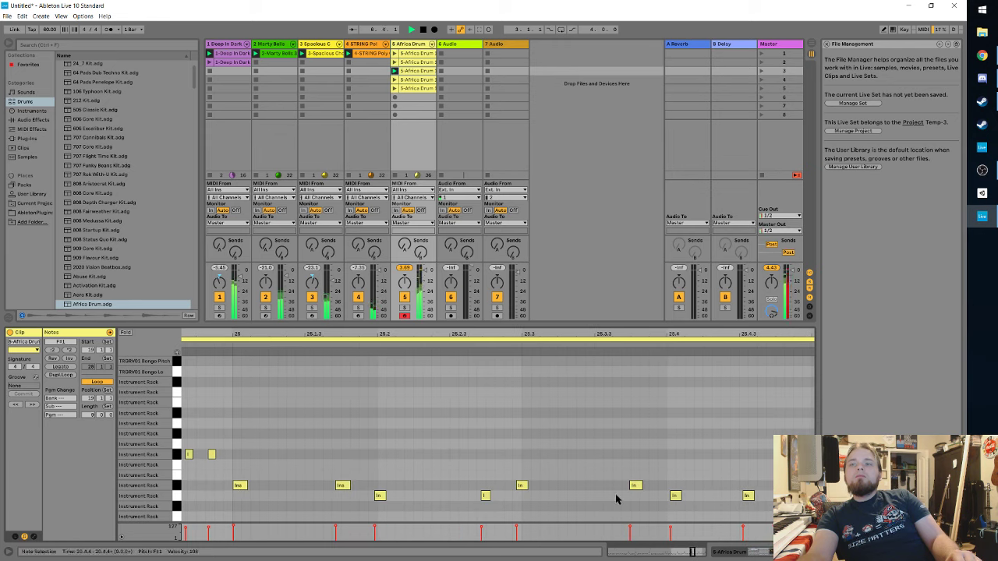
{"action": "left_click_drag", "start_coordinate": [693, 552], "coordinate": [693, 556]}
{"action": "left_click_drag", "start_coordinate": [448, 334], "coordinate": [455, 287]}
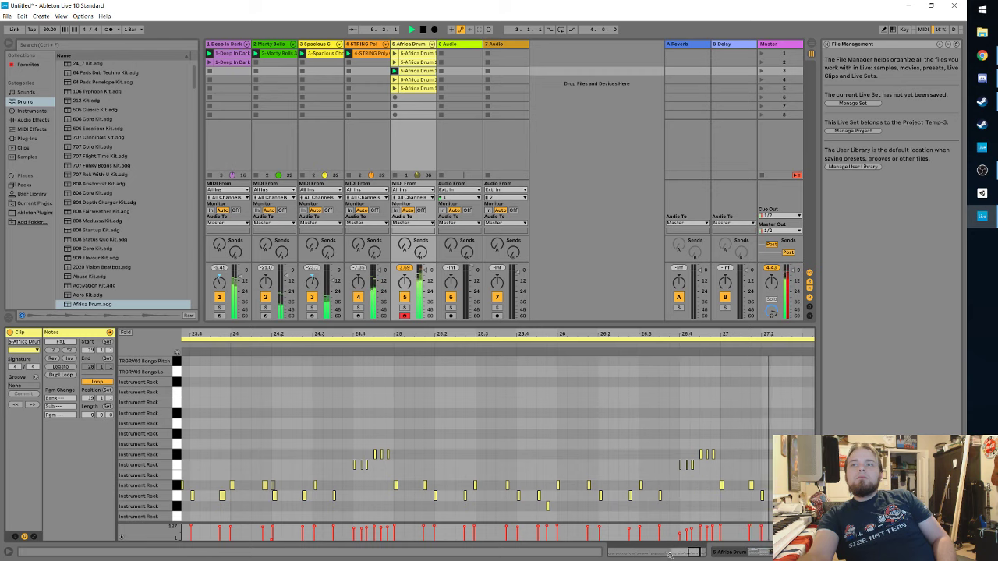
{"action": "left_click_drag", "start_coordinate": [590, 333], "coordinate": [711, 285]}
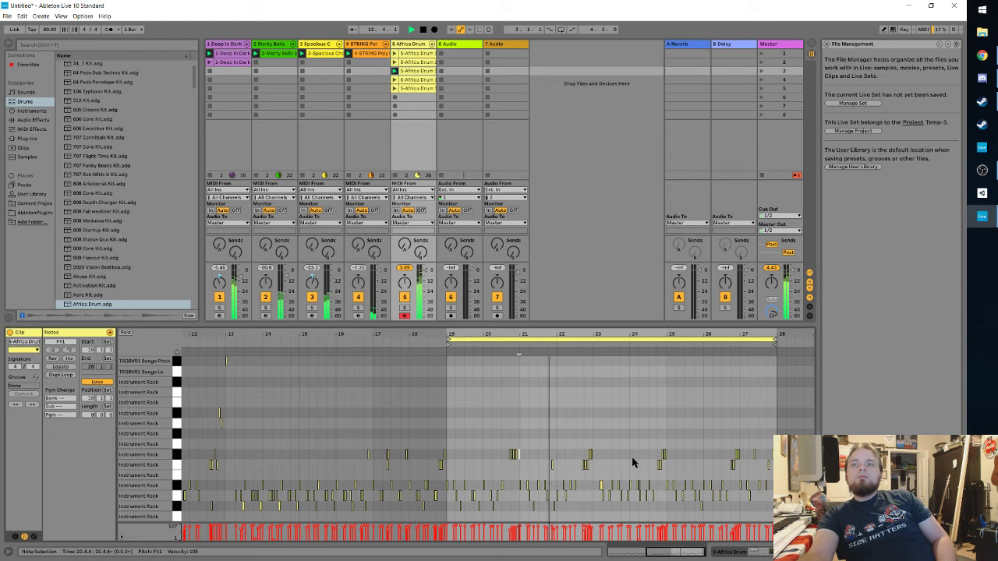
{"action": "scroll", "coordinate": [619, 458], "scroll_direction": "up", "scroll_amount": 5}
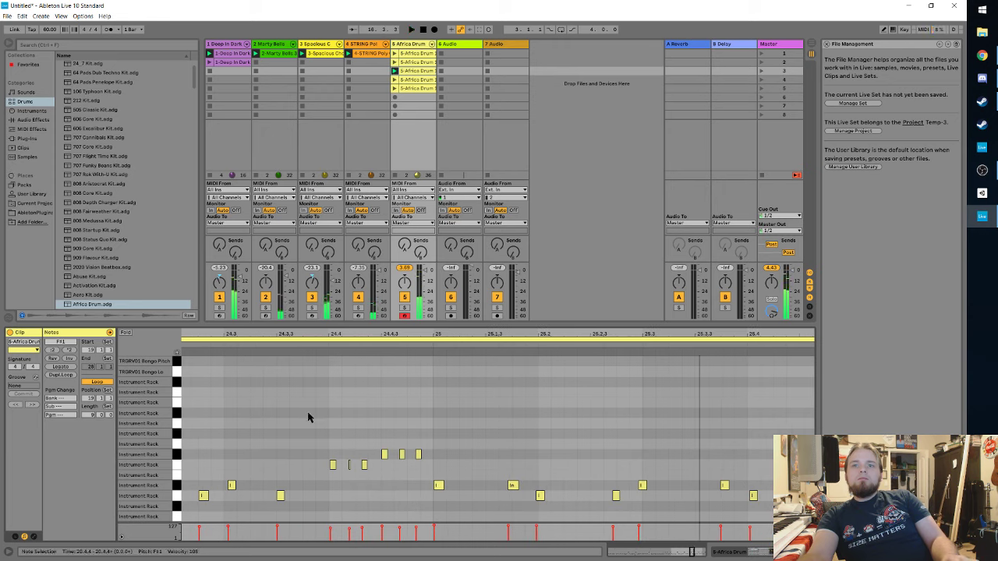
{"action": "left_click", "coordinate": [234, 356]}
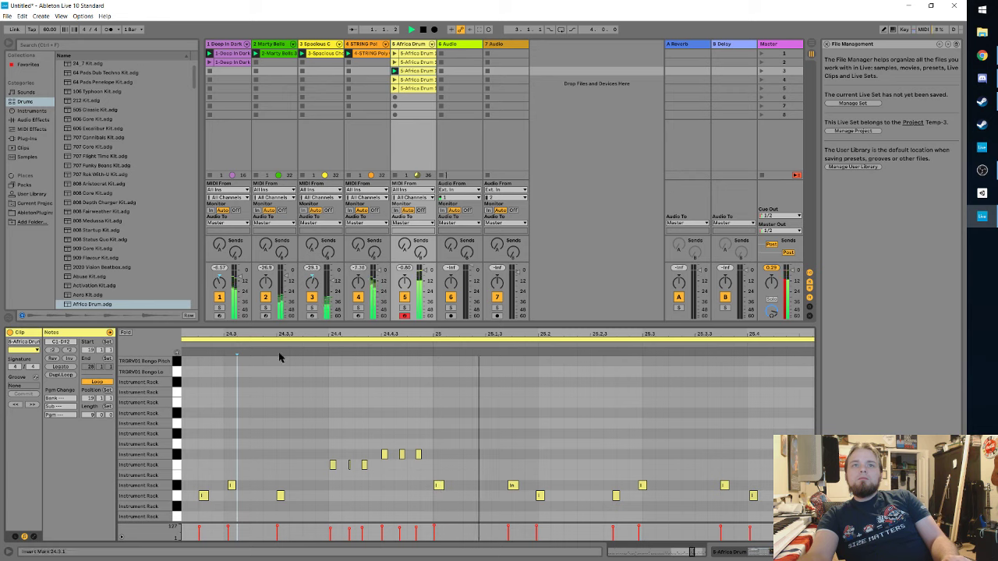
{"action": "left_click", "coordinate": [348, 465]}
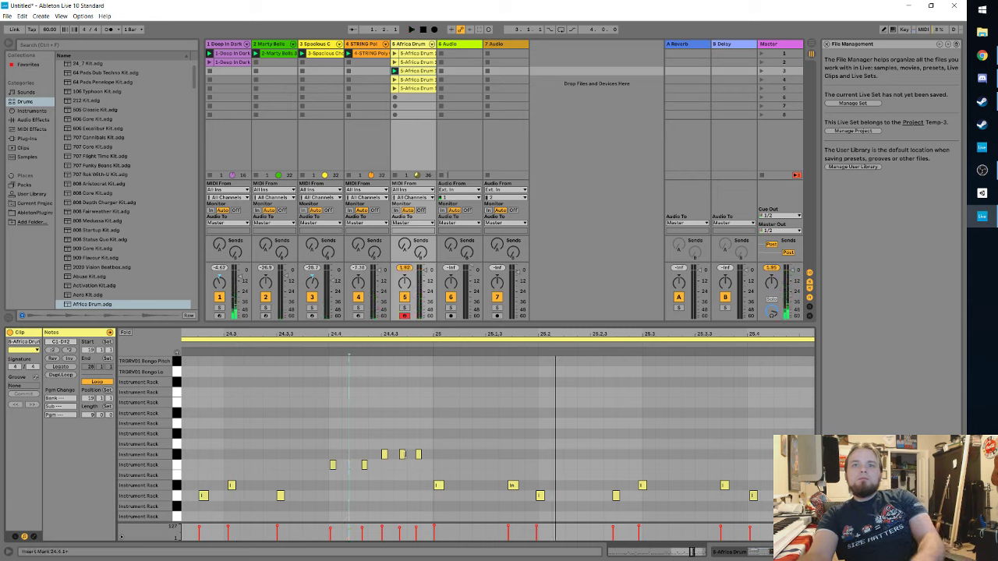
{"action": "left_click", "coordinate": [401, 454]}
{"action": "key", "text": "Delete"}
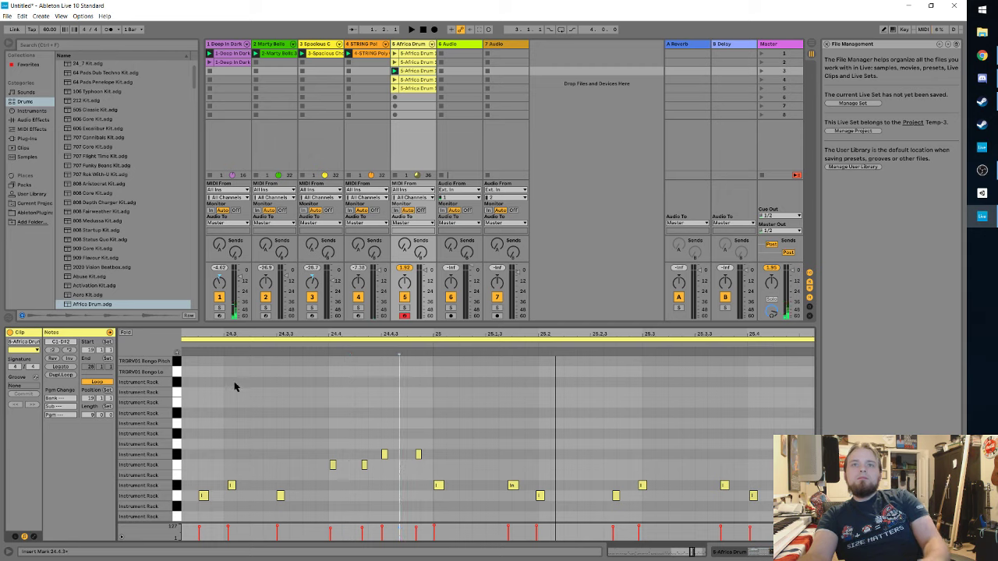
{"action": "key", "text": "space"}
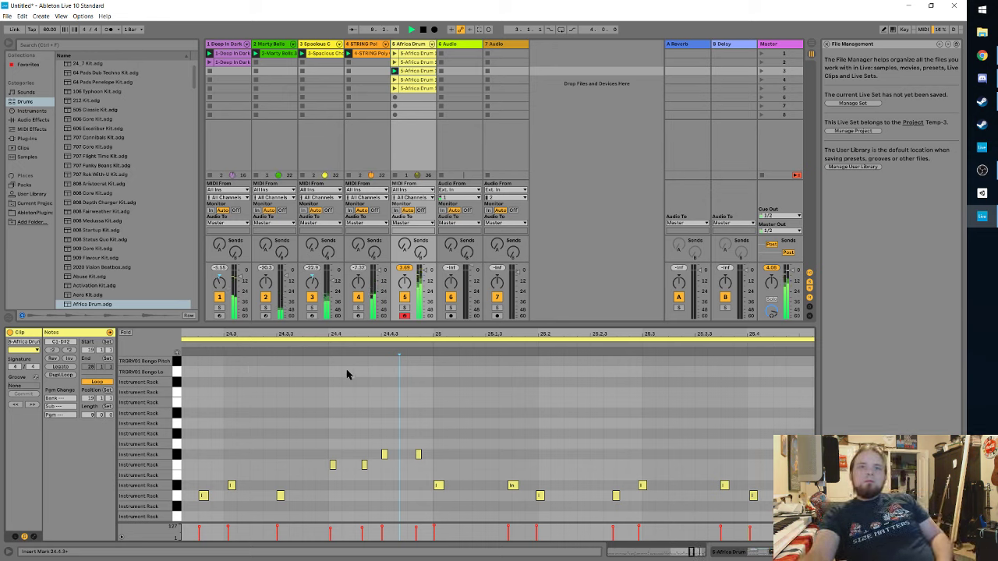
Step: Add a D#2 bongo note at 24.4.3 in the third Africa Drum clip and set its velocity to 48
{"action": "double_click", "coordinate": [389, 383]}
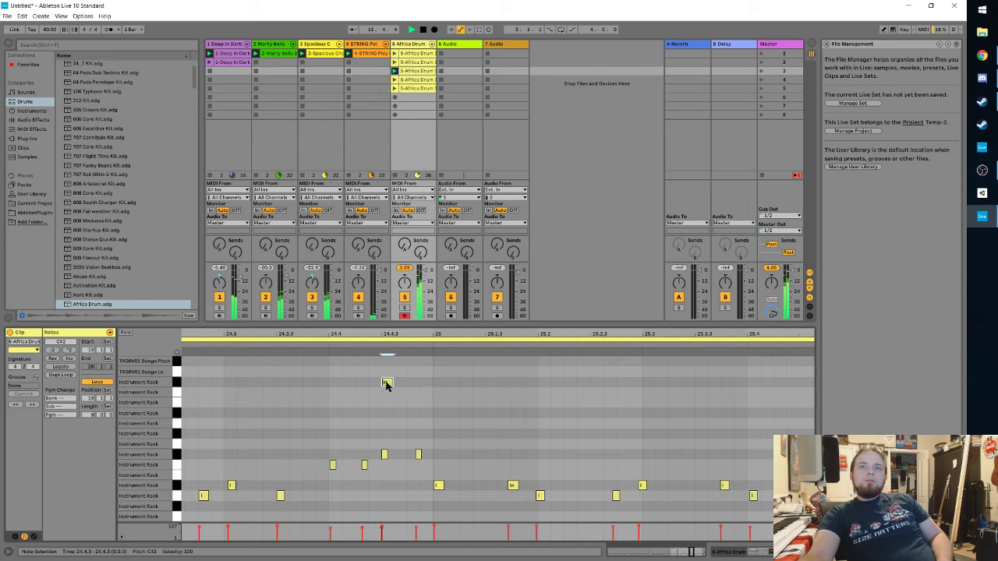
{"action": "left_click_drag", "start_coordinate": [387, 382], "coordinate": [387, 362]}
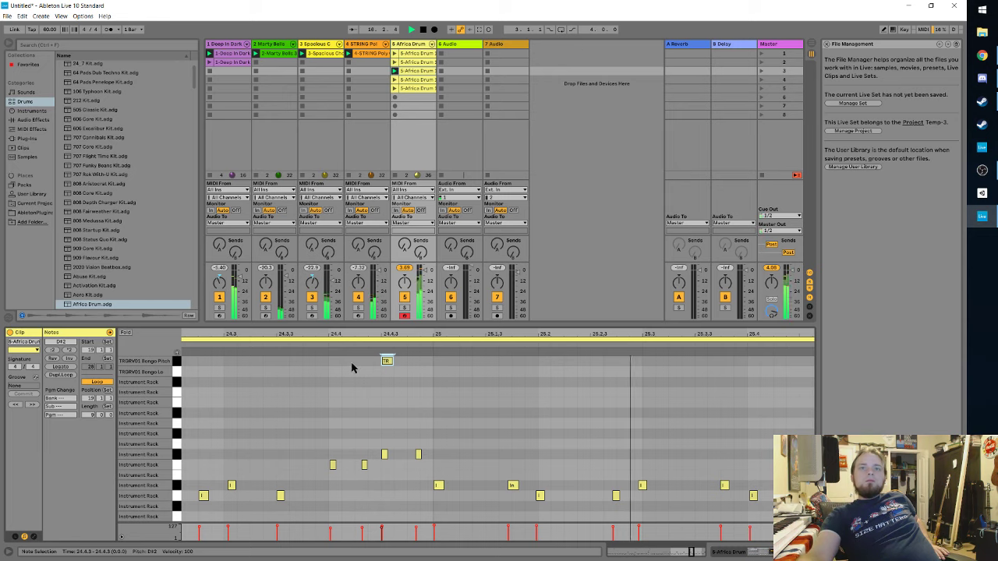
{"action": "double_click", "coordinate": [388, 360]}
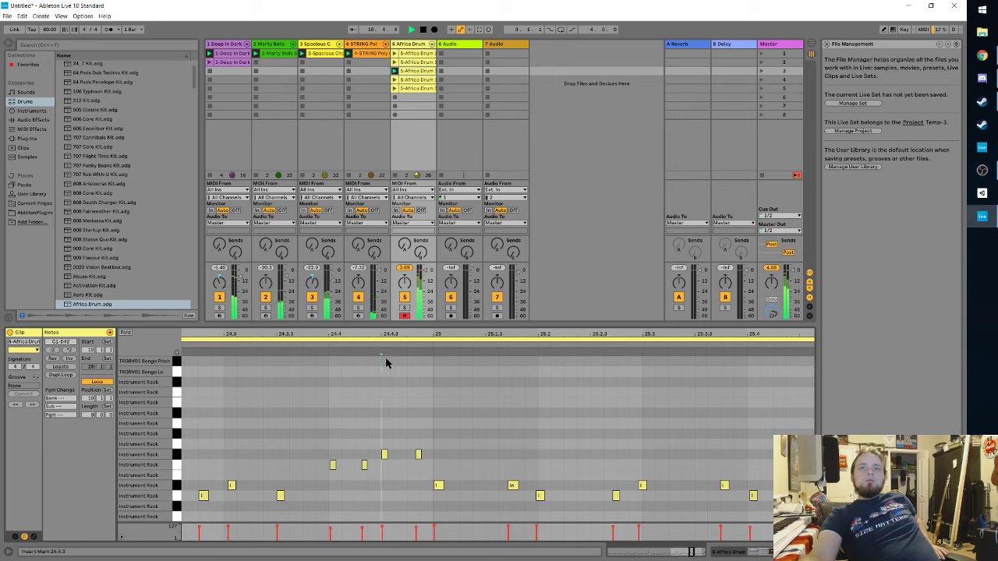
{"action": "double_click", "coordinate": [385, 361]}
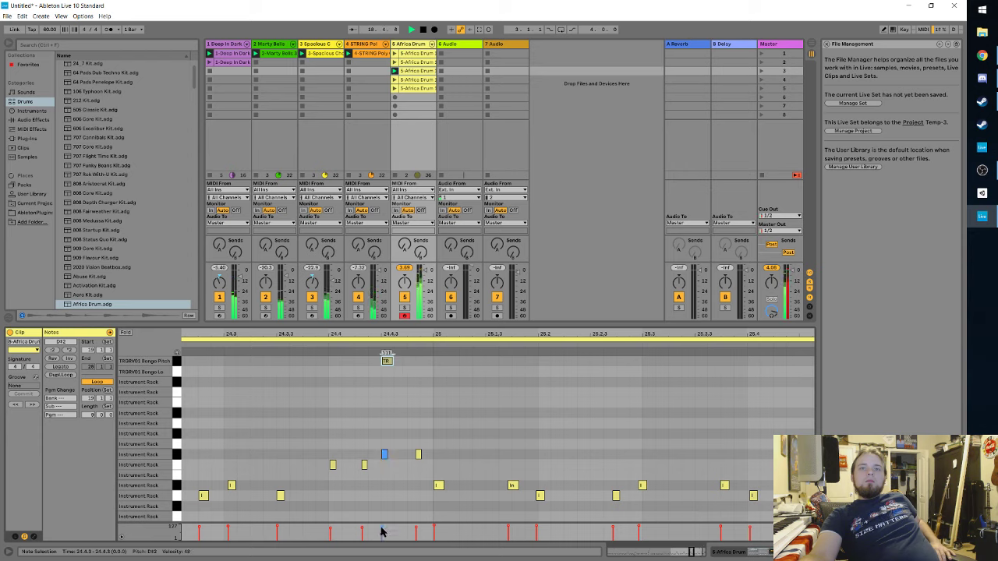
{"action": "left_click", "coordinate": [345, 410]}
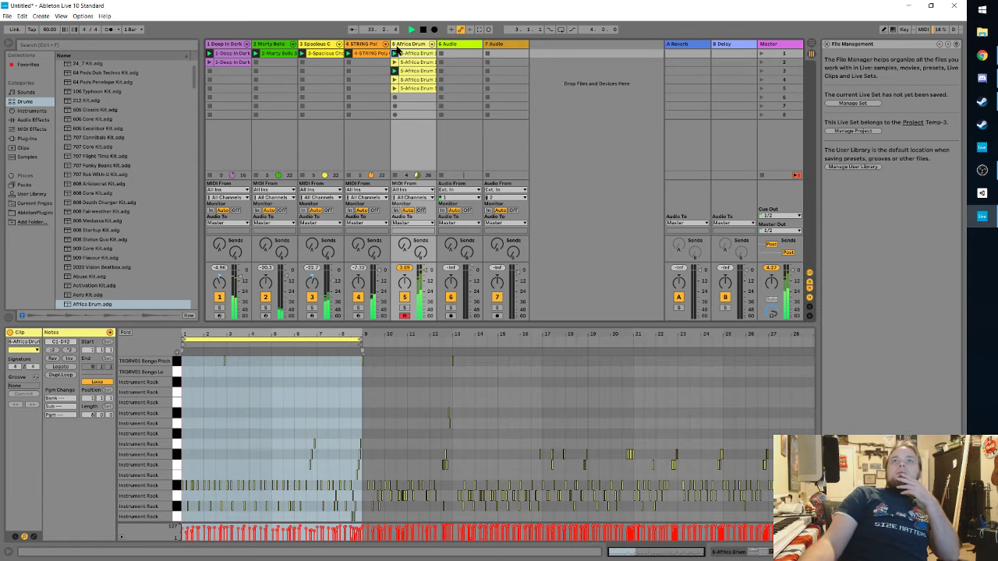
Step: Restart playback with the first Africa Drum clip and listen to its loop up to bar 9
{"action": "left_click", "coordinate": [422, 28]}
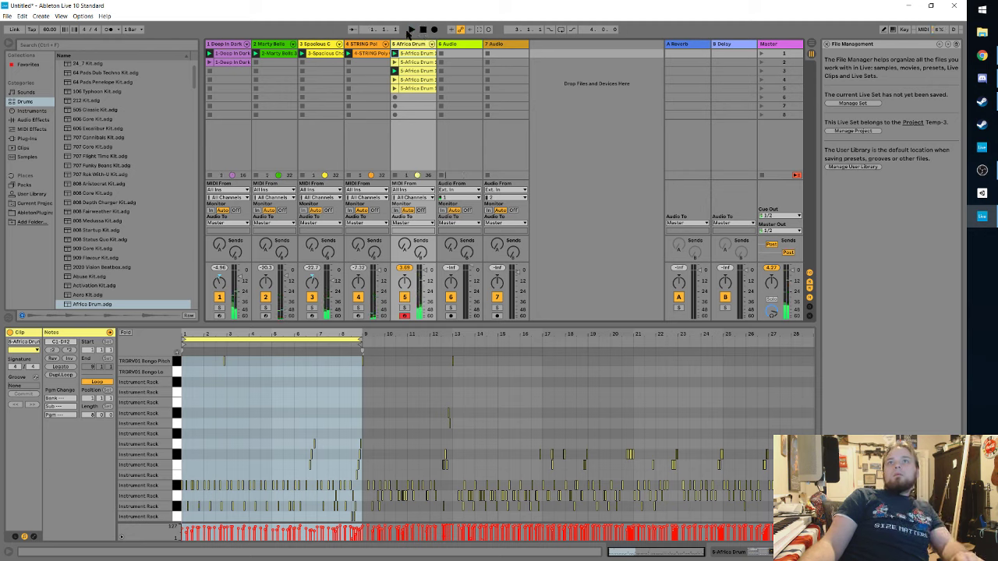
{"action": "left_click", "coordinate": [411, 29]}
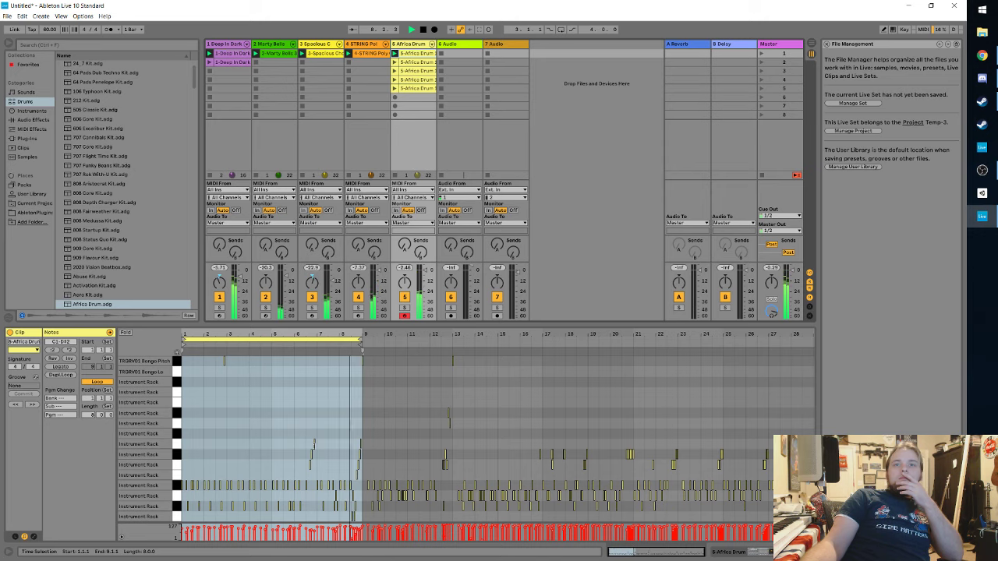
{"action": "scroll", "coordinate": [319, 456], "scroll_direction": "up", "scroll_amount": 8}
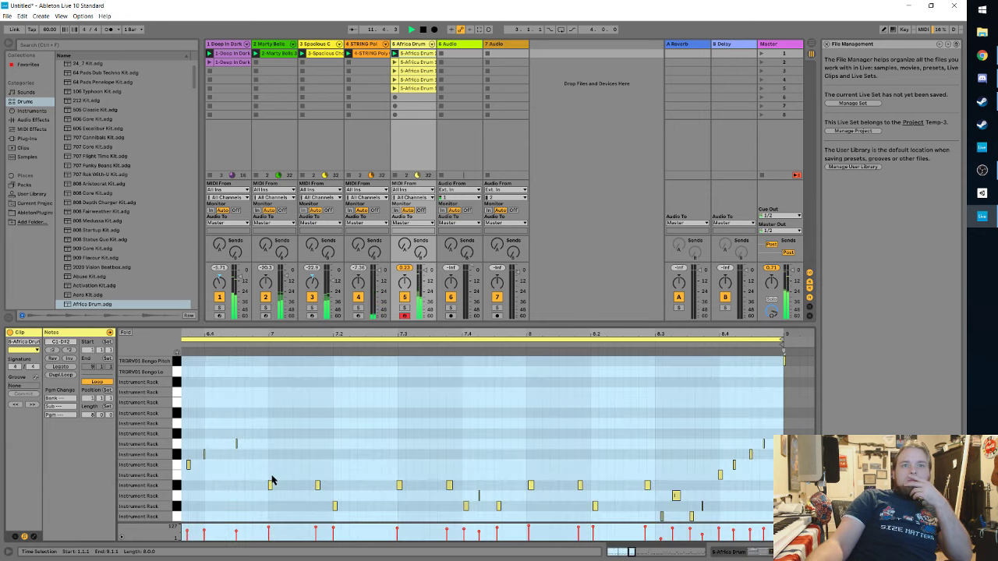
Step: Add an E1 note at 7.1.1 in the first Africa Drum clip and move it back to 6.4.3
{"action": "left_click", "coordinate": [270, 476]}
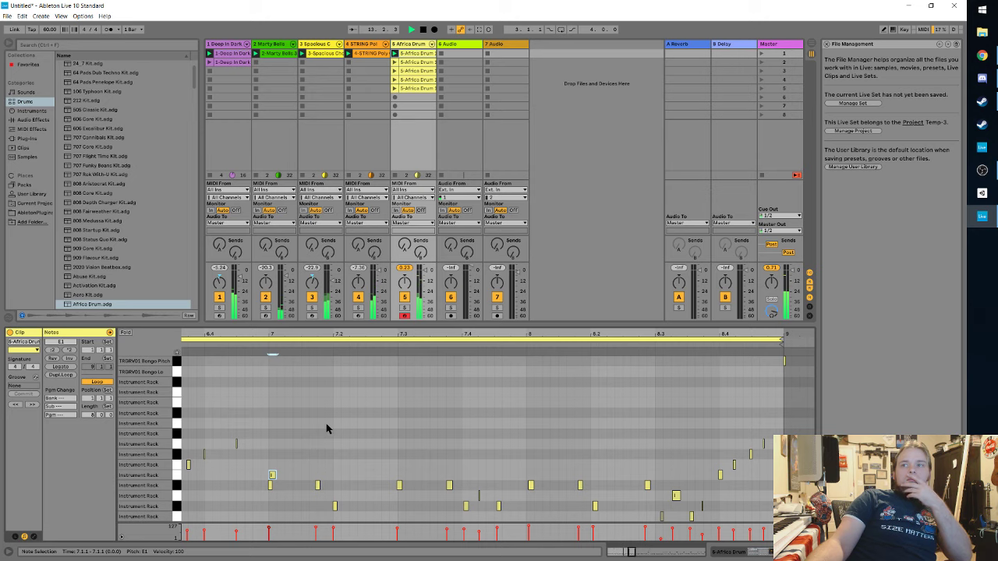
{"action": "scroll", "coordinate": [328, 439], "scroll_direction": "down", "scroll_amount": 3}
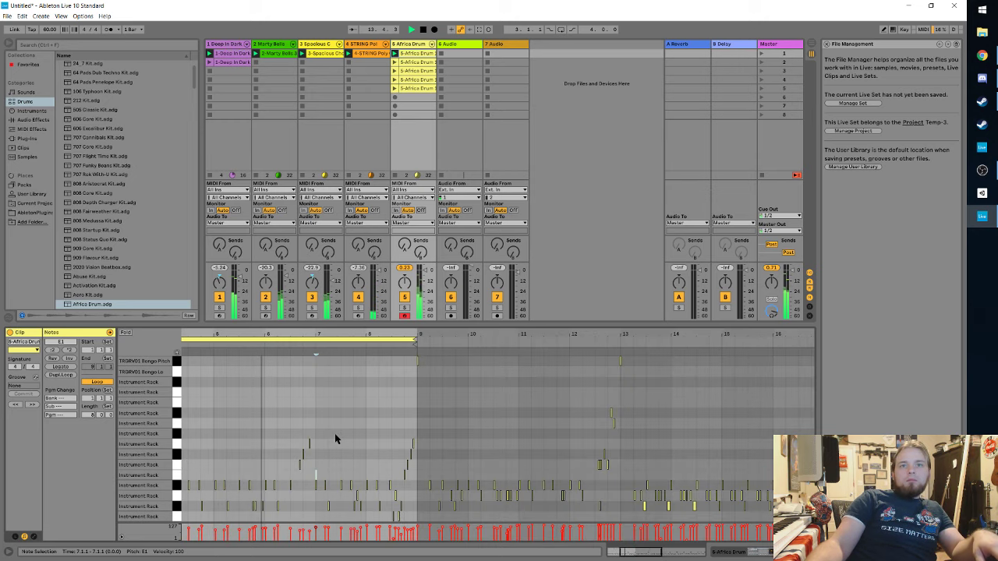
{"action": "scroll", "coordinate": [312, 466], "scroll_direction": "up", "scroll_amount": 4}
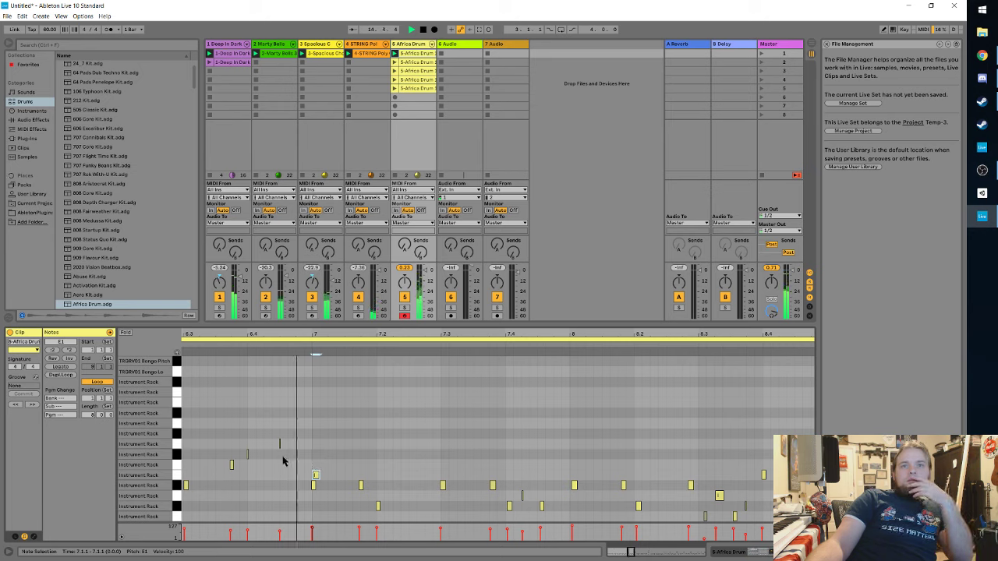
{"action": "left_click_drag", "start_coordinate": [315, 476], "coordinate": [292, 482]}
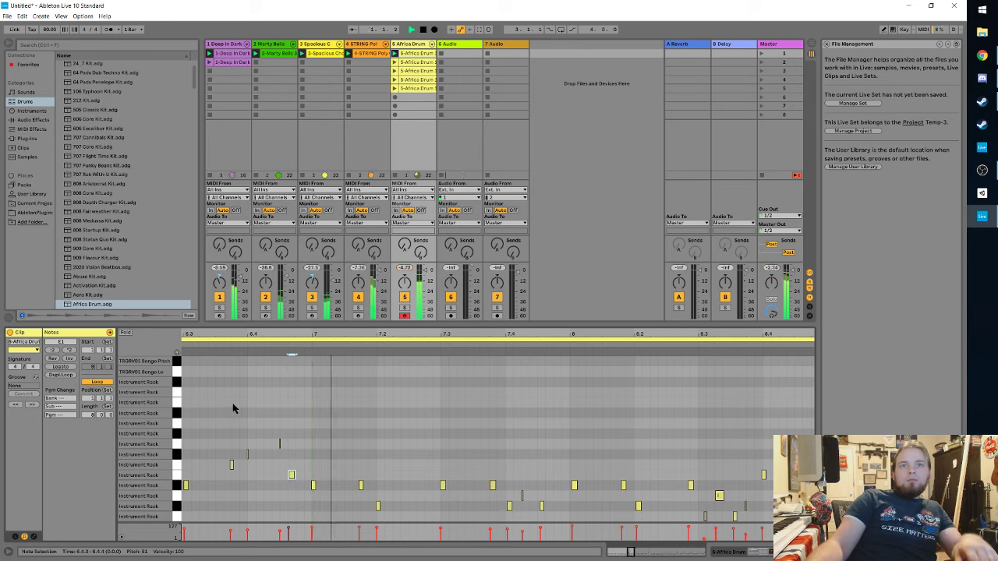
Step: Restart playback from the beginning to check the fill before bar 7 in the first Africa Drum clip, then stop it
{"action": "left_click", "coordinate": [423, 29]}
{"action": "left_click", "coordinate": [411, 30]}
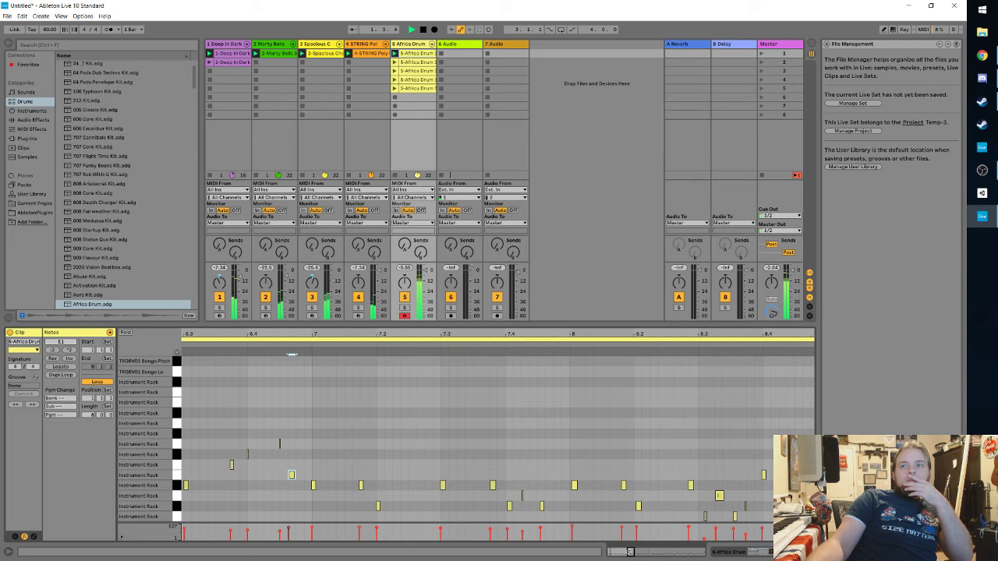
{"action": "left_click_drag", "start_coordinate": [630, 552], "coordinate": [630, 526]}
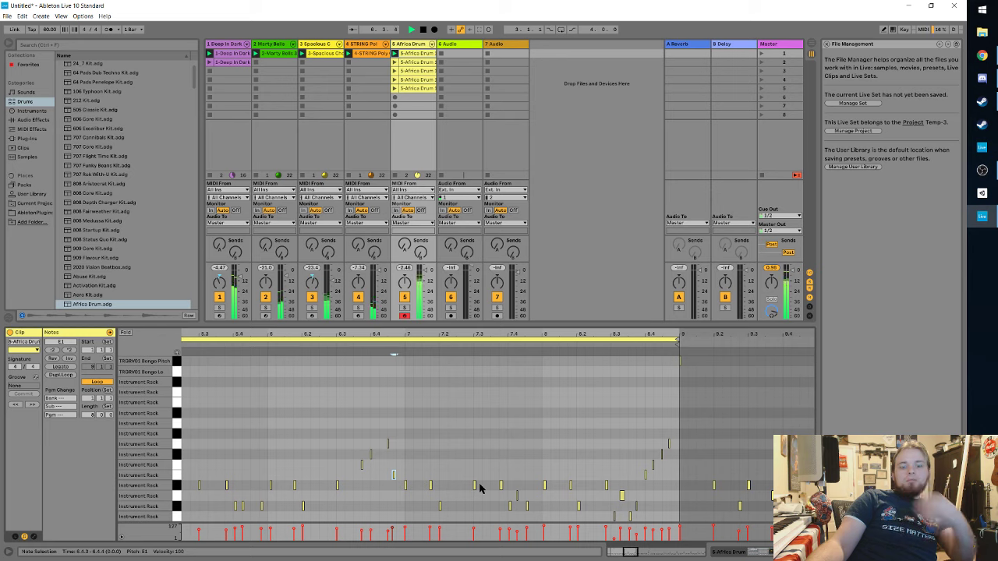
{"action": "scroll", "coordinate": [465, 486], "scroll_direction": "down", "scroll_amount": 5}
{"action": "key", "text": "space"}
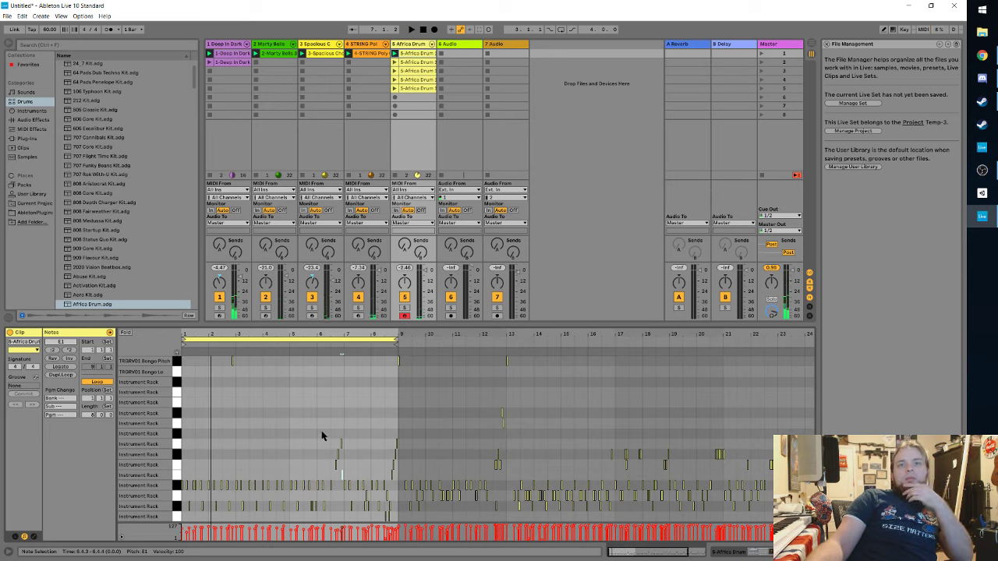
{"action": "left_click_drag", "start_coordinate": [318, 429], "coordinate": [348, 474]}
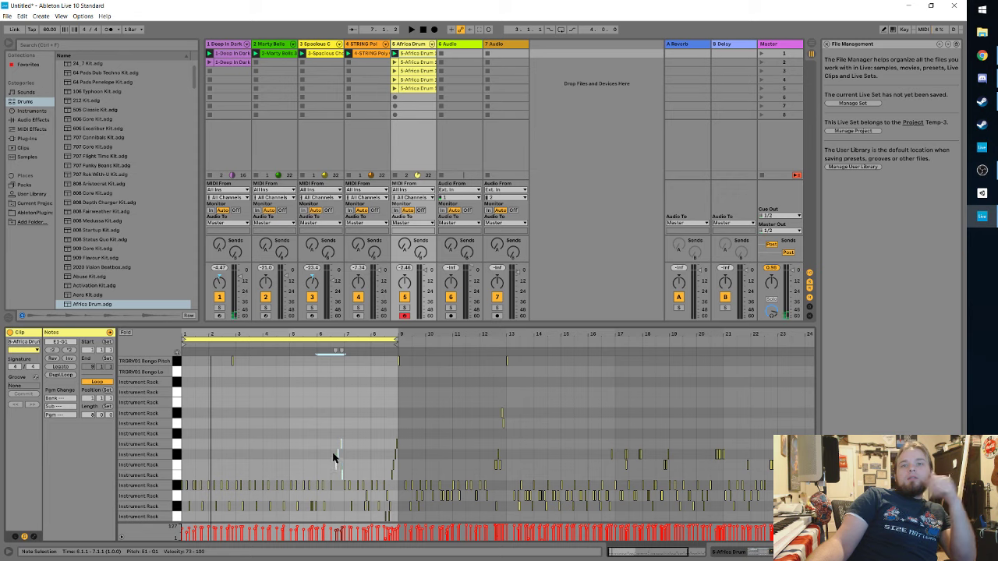
{"action": "left_click", "coordinate": [327, 429]}
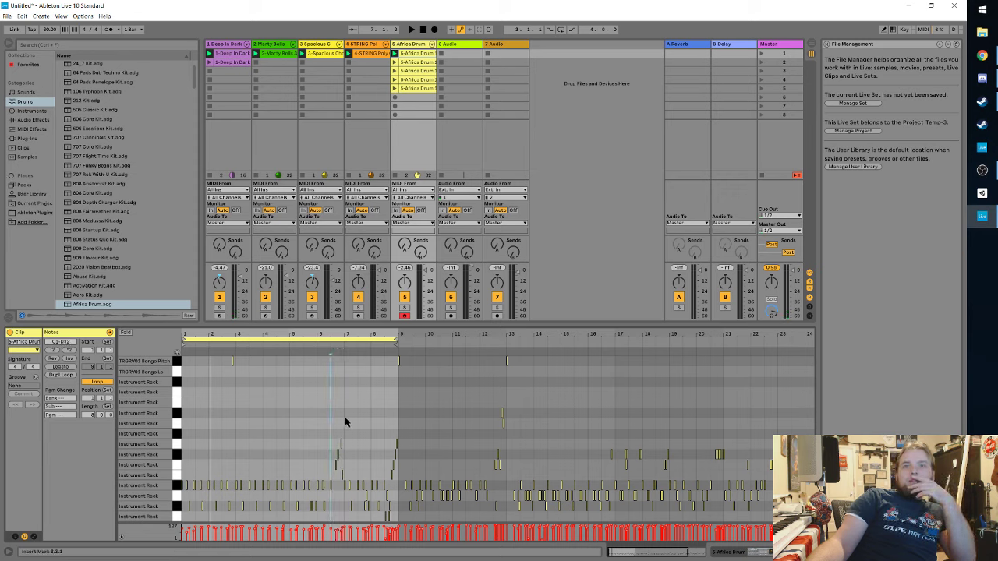
{"action": "left_click_drag", "start_coordinate": [346, 421], "coordinate": [334, 444]}
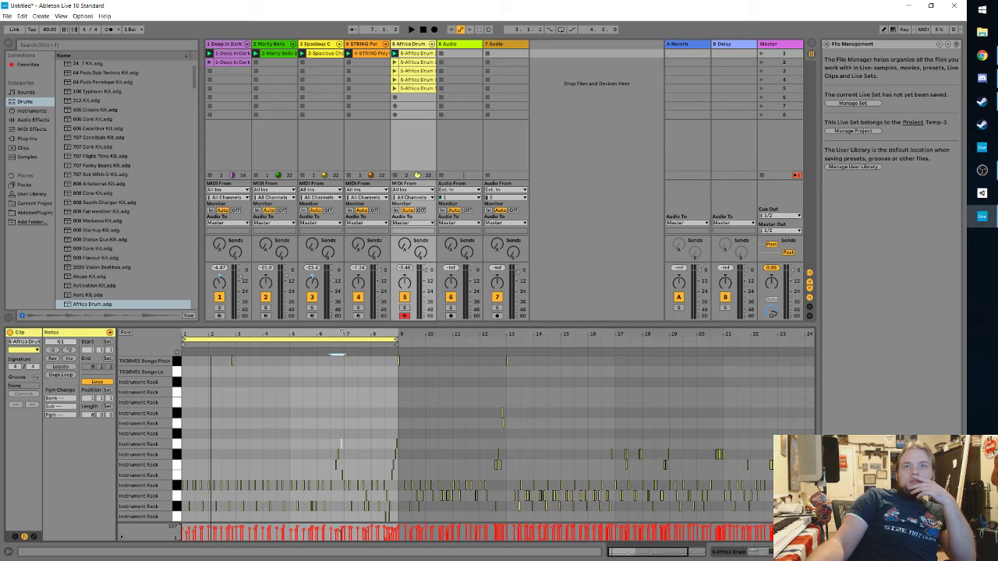
{"action": "left_click_drag", "start_coordinate": [339, 336], "coordinate": [427, 340]}
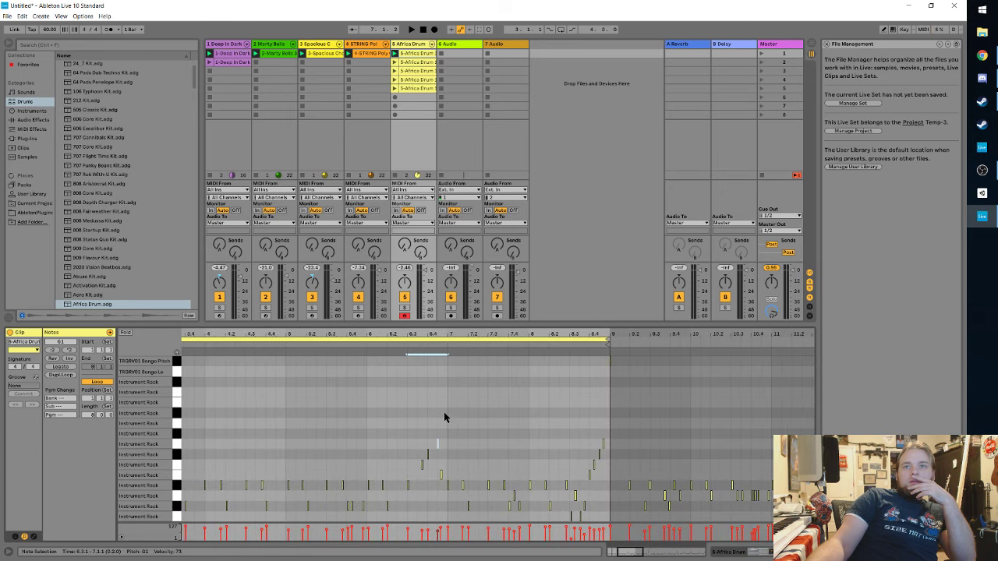
{"action": "left_click_drag", "start_coordinate": [444, 413], "coordinate": [367, 526]}
{"action": "left_click", "coordinate": [367, 390]}
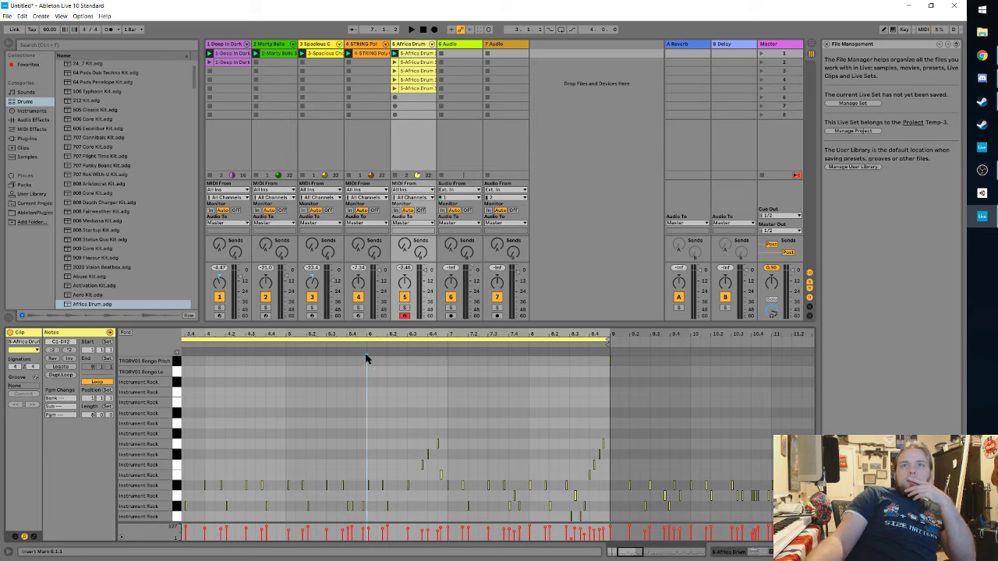
{"action": "right_click", "coordinate": [366, 397]}
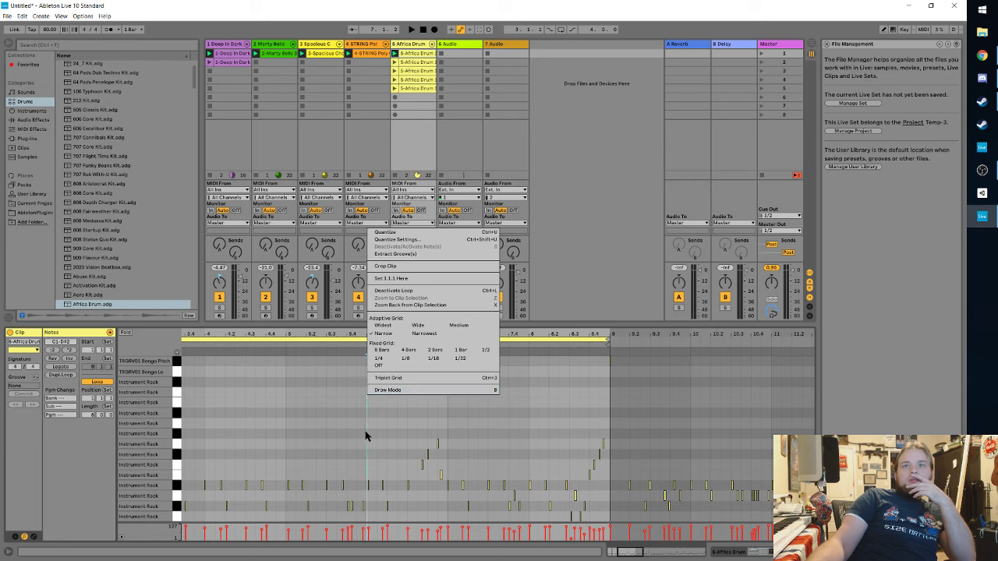
{"action": "left_click", "coordinate": [366, 451]}
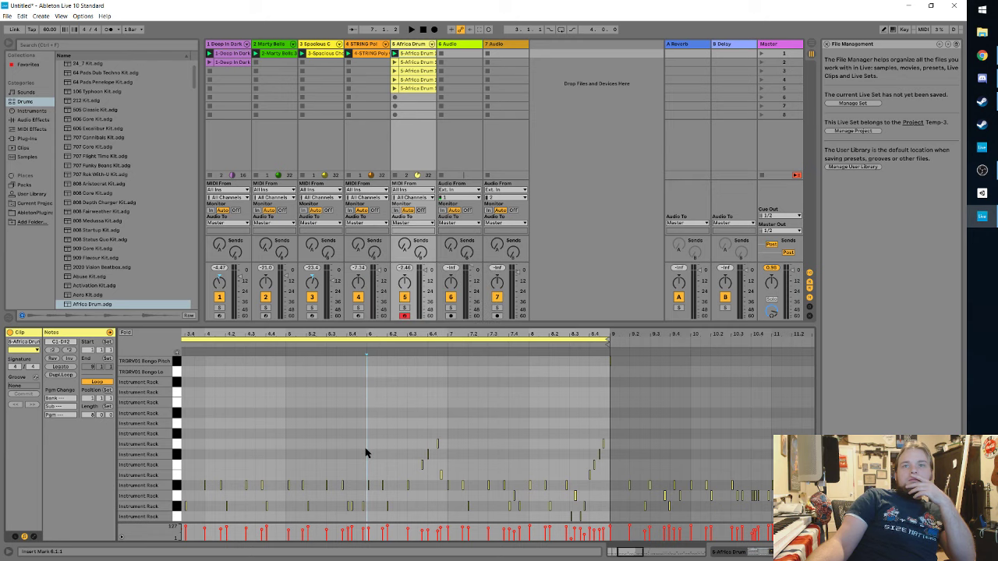
{"action": "key", "text": "space"}
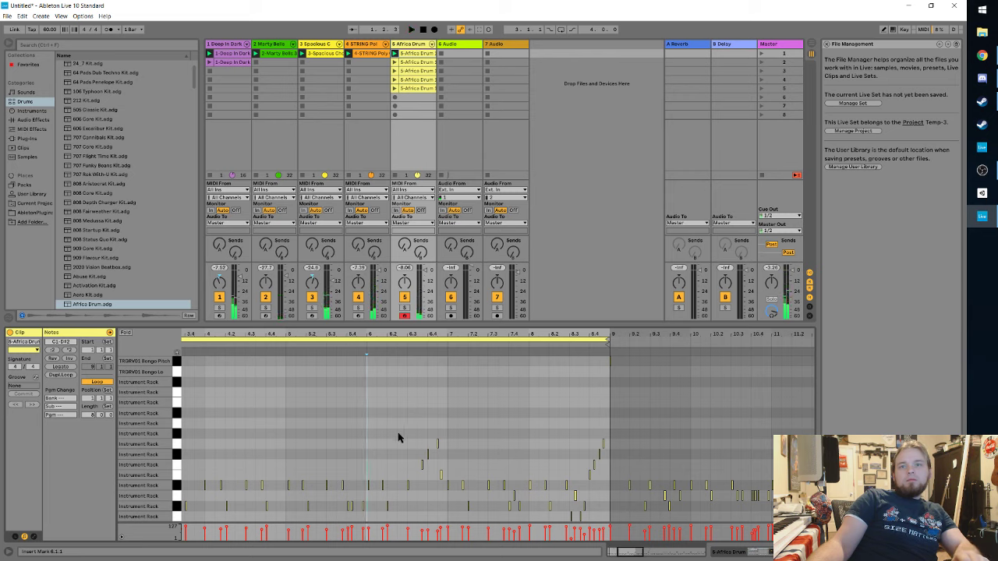
Step: Delete all notes in bar 6 of the first Africa Drum clip, from 6.1.1 to 7.1.1
{"action": "left_click_drag", "start_coordinate": [367, 418], "coordinate": [445, 523]}
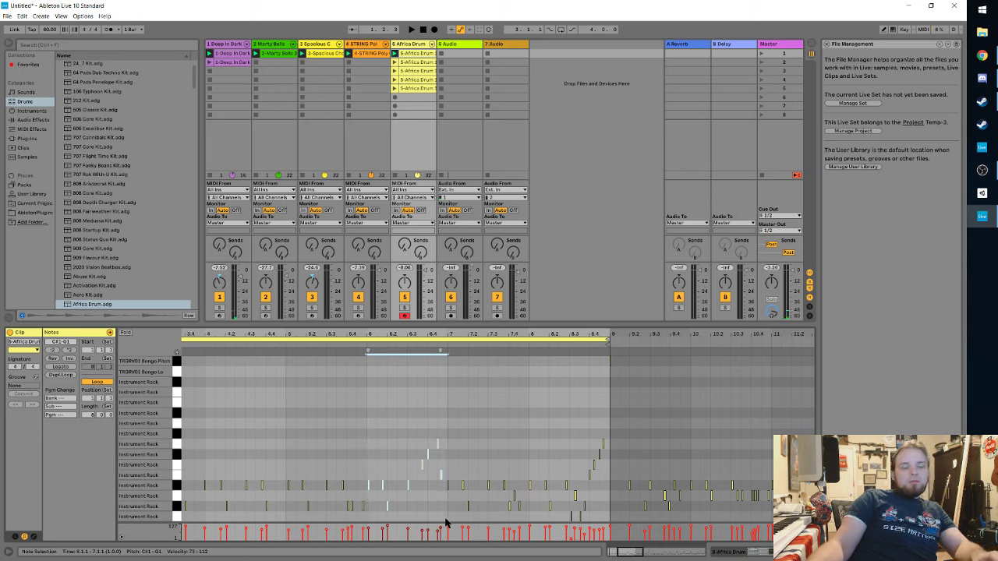
{"action": "key", "text": "Delete"}
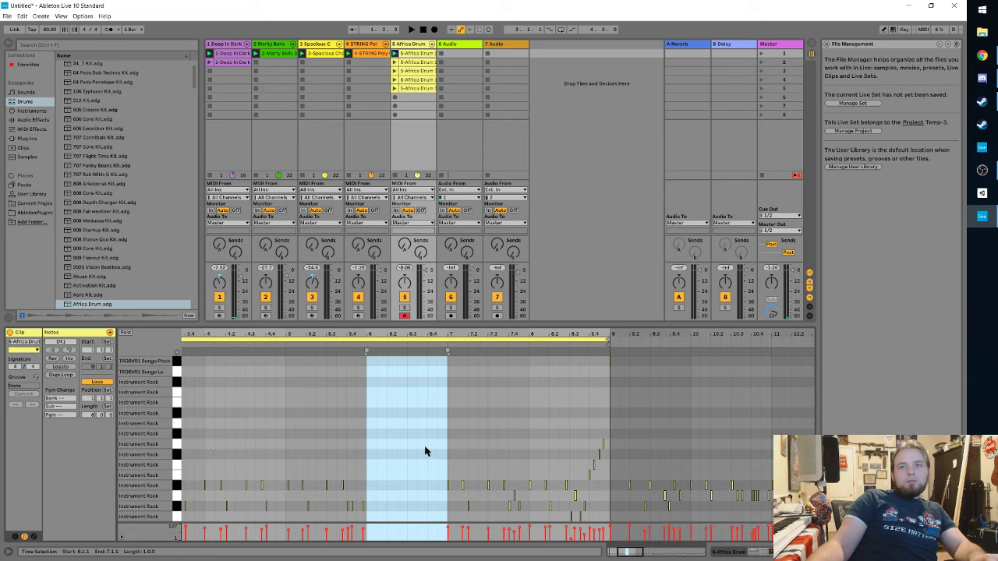
{"action": "scroll", "coordinate": [425, 452], "scroll_direction": "down", "scroll_amount": 4}
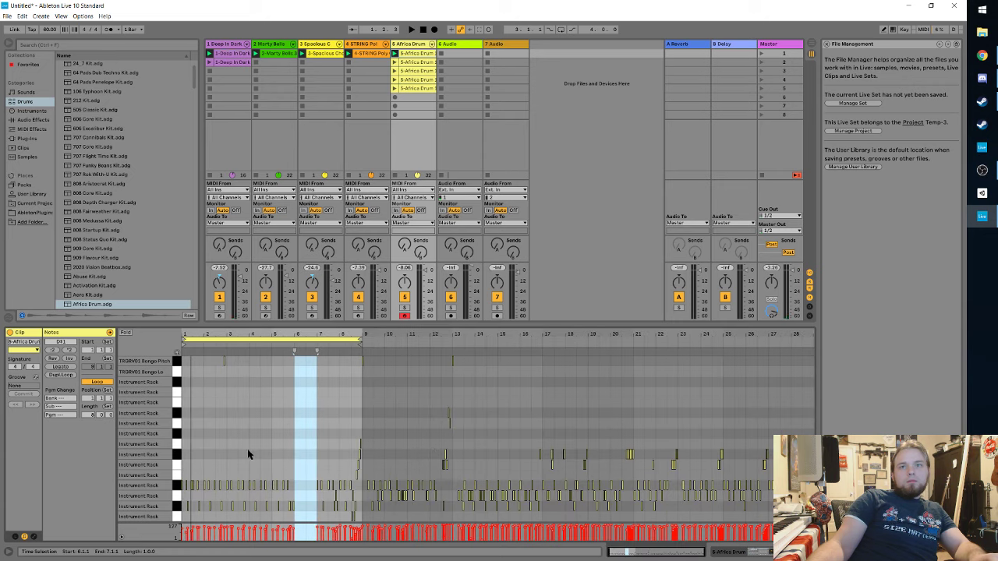
{"action": "scroll", "coordinate": [252, 468], "scroll_direction": "up", "scroll_amount": 3}
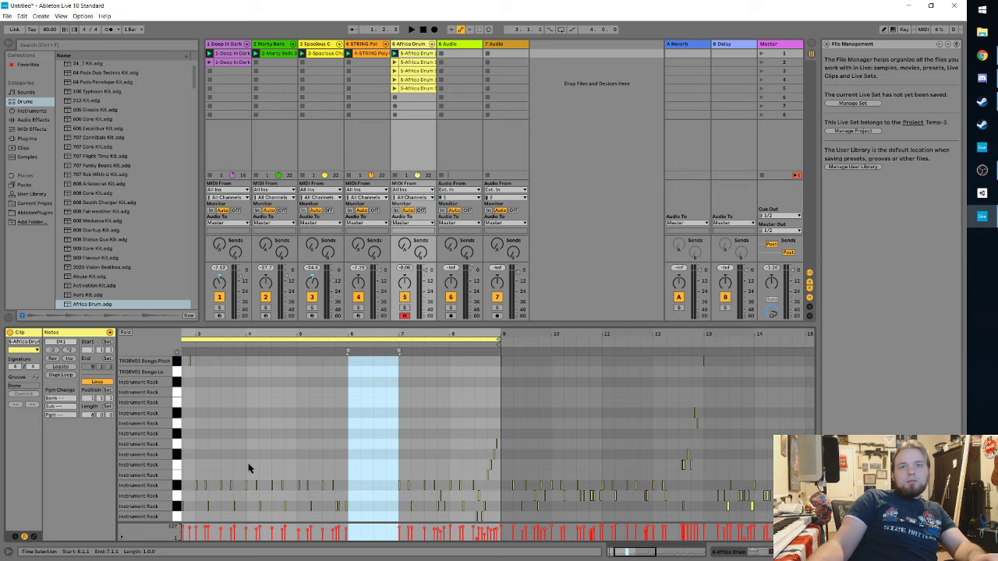
Step: Select the C#1 to D#1 notes in bars 4 and 5 of the first Africa Drum clip and move them one bar later
{"action": "left_click", "coordinate": [243, 470]}
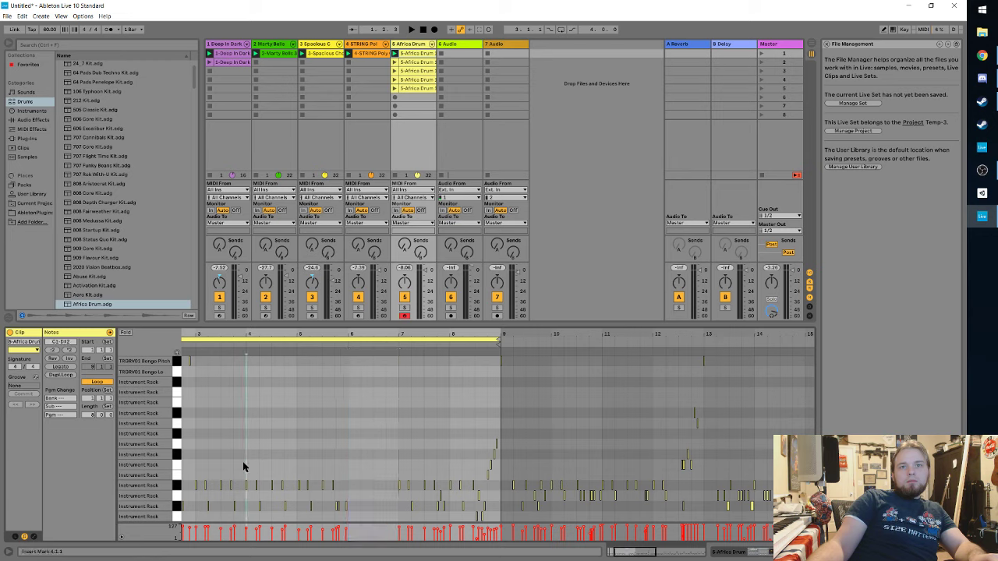
{"action": "left_click_drag", "start_coordinate": [243, 466], "coordinate": [344, 516]}
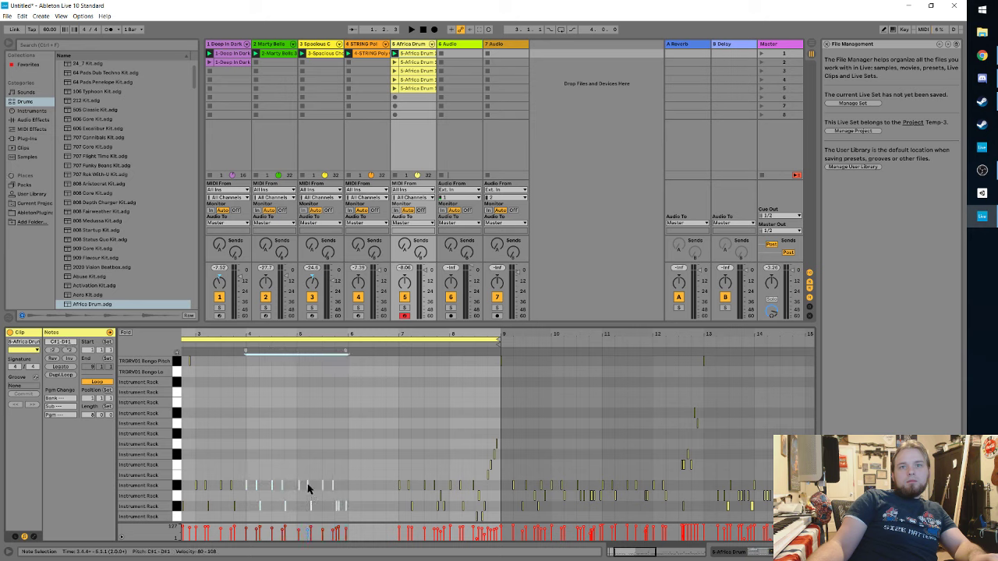
{"action": "key", "text": "z"}
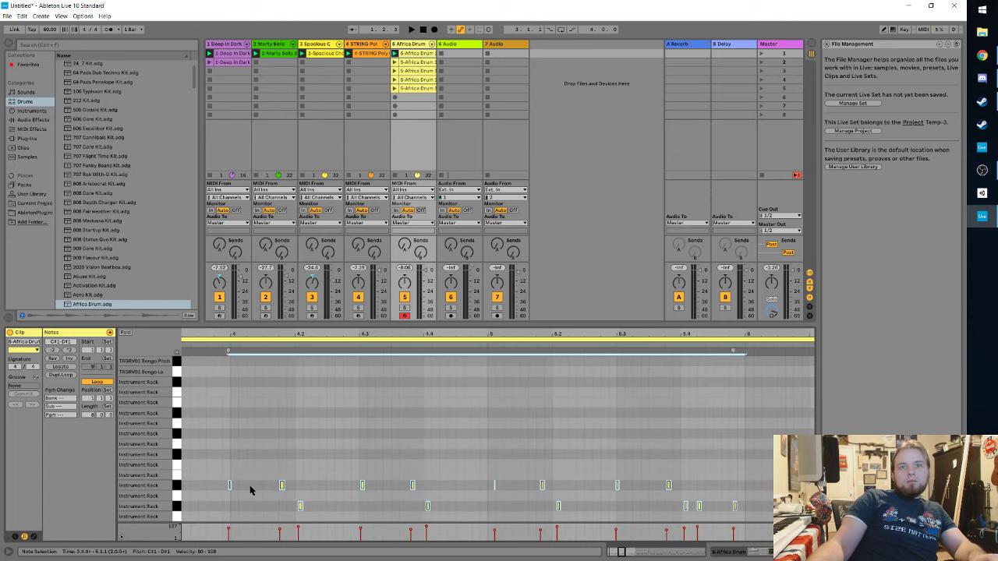
{"action": "scroll", "coordinate": [391, 491], "scroll_direction": "up", "scroll_amount": 3}
{"action": "scroll", "coordinate": [364, 494], "scroll_direction": "down", "scroll_amount": 3}
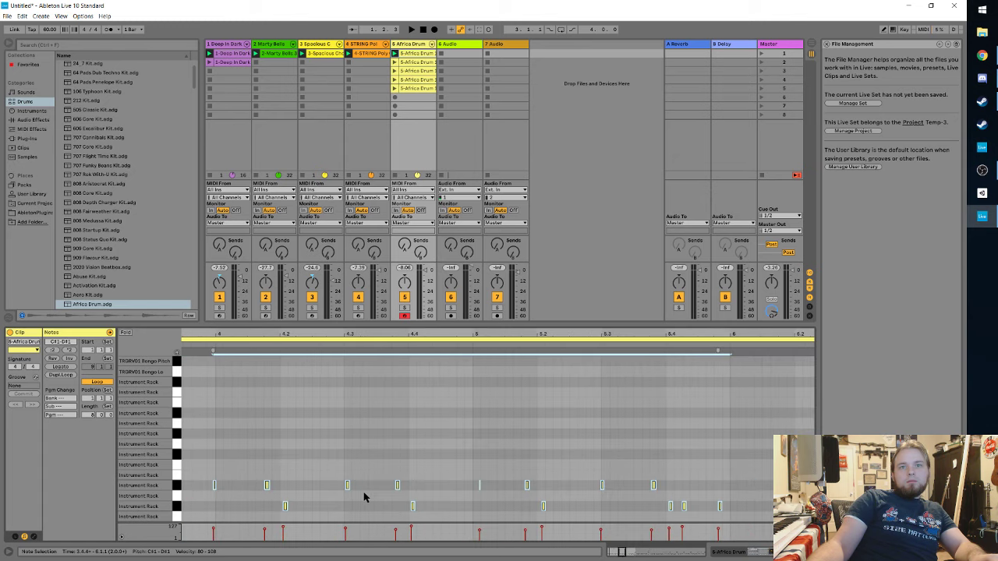
{"action": "scroll", "coordinate": [364, 498], "scroll_direction": "down", "scroll_amount": 3}
{"action": "scroll", "coordinate": [664, 510], "scroll_direction": "up", "scroll_amount": 6}
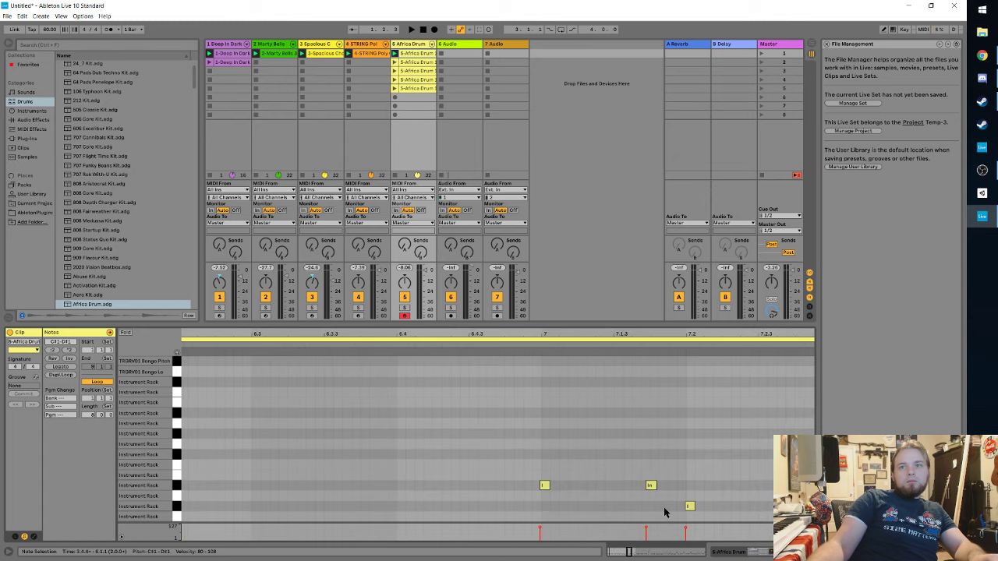
{"action": "scroll", "coordinate": [374, 499], "scroll_direction": "down", "scroll_amount": 3}
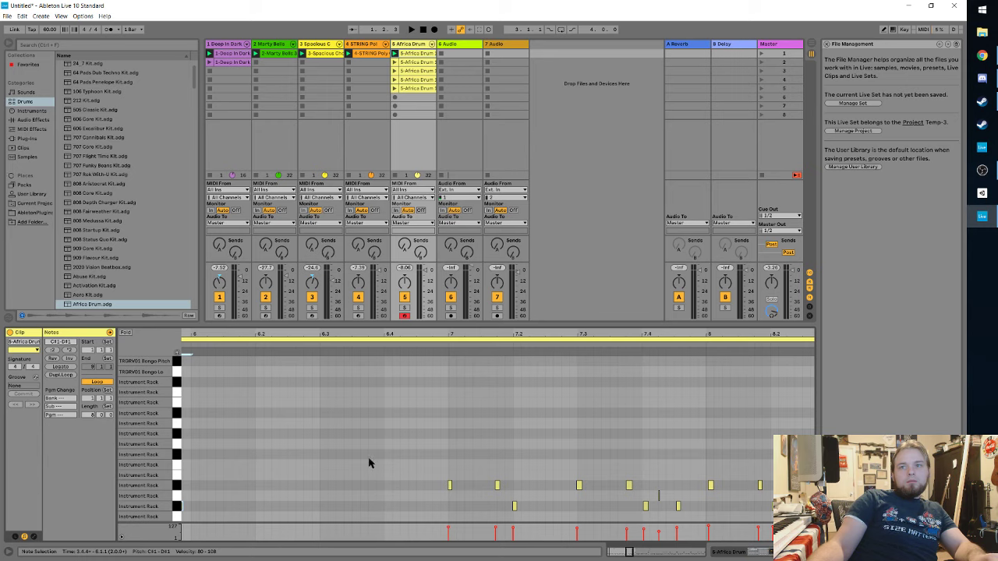
{"action": "scroll", "coordinate": [349, 484], "scroll_direction": "down", "scroll_amount": 3}
{"action": "scroll", "coordinate": [290, 503], "scroll_direction": "up", "scroll_amount": 3}
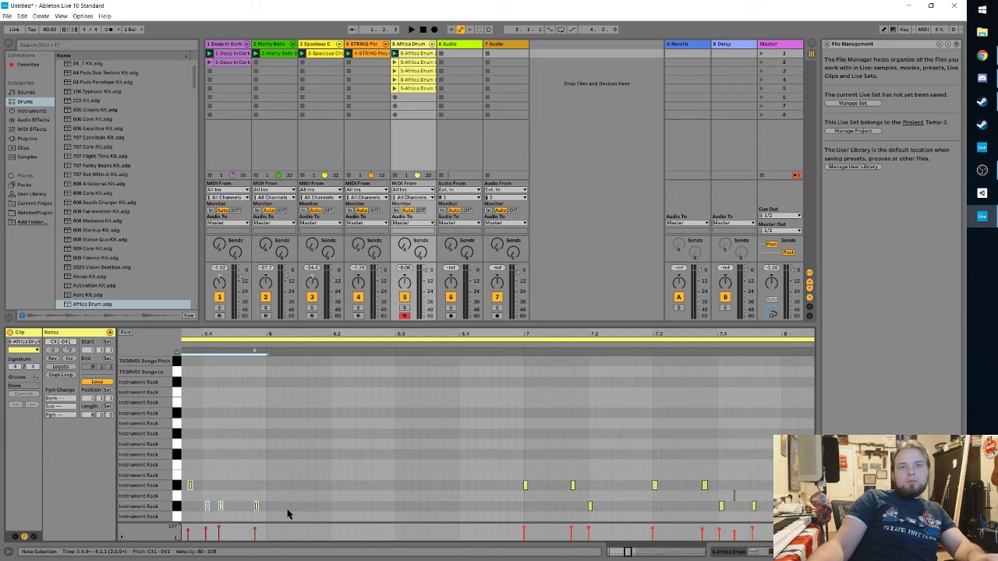
{"action": "scroll", "coordinate": [294, 509], "scroll_direction": "up", "scroll_amount": 3}
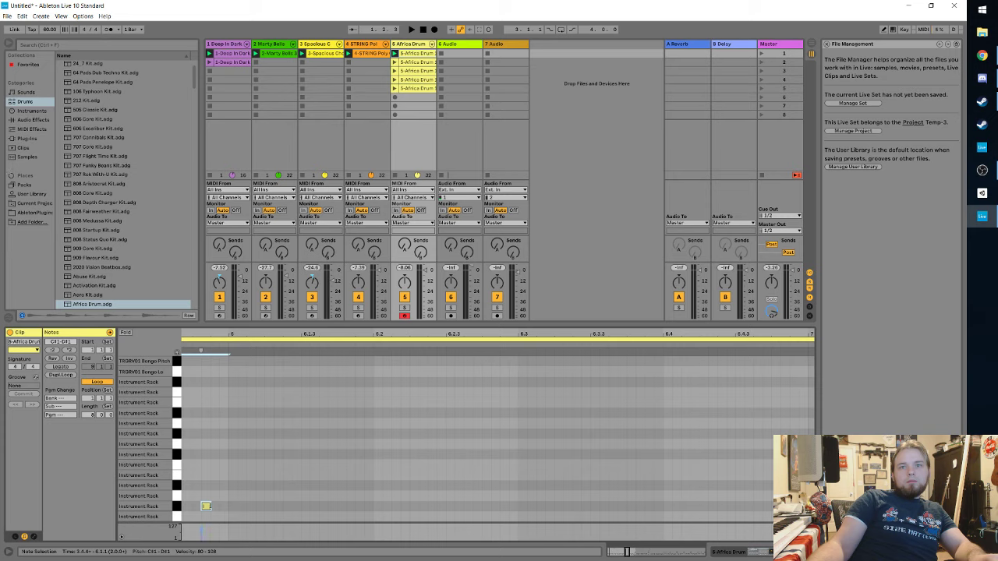
{"action": "left_click_drag", "start_coordinate": [207, 508], "coordinate": [781, 509]}
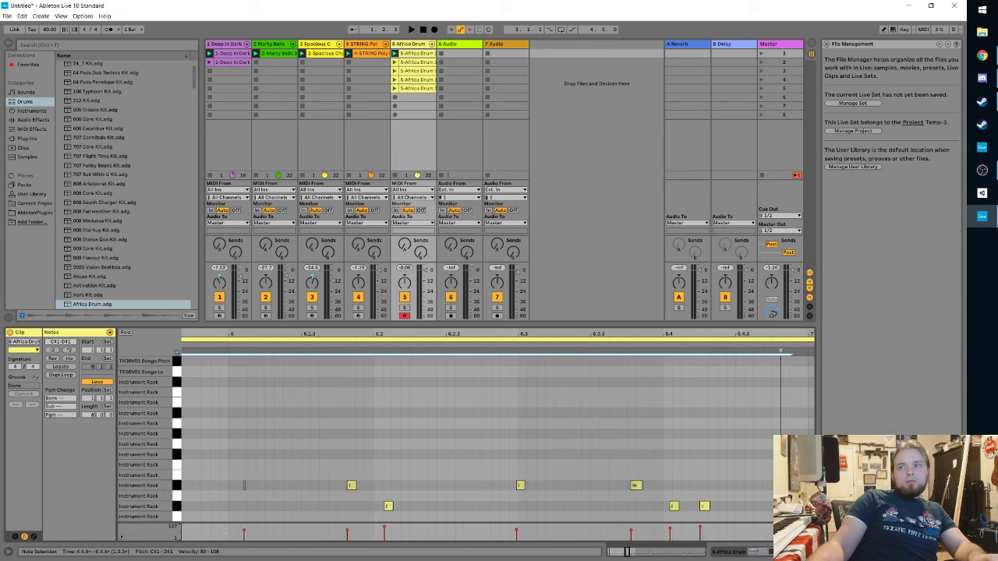
Step: Paste the one-bar fill taken from bar 6 at 4.1.1, and play the set from the beginning to check it
{"action": "scroll", "coordinate": [687, 469], "scroll_direction": "down", "scroll_amount": 4}
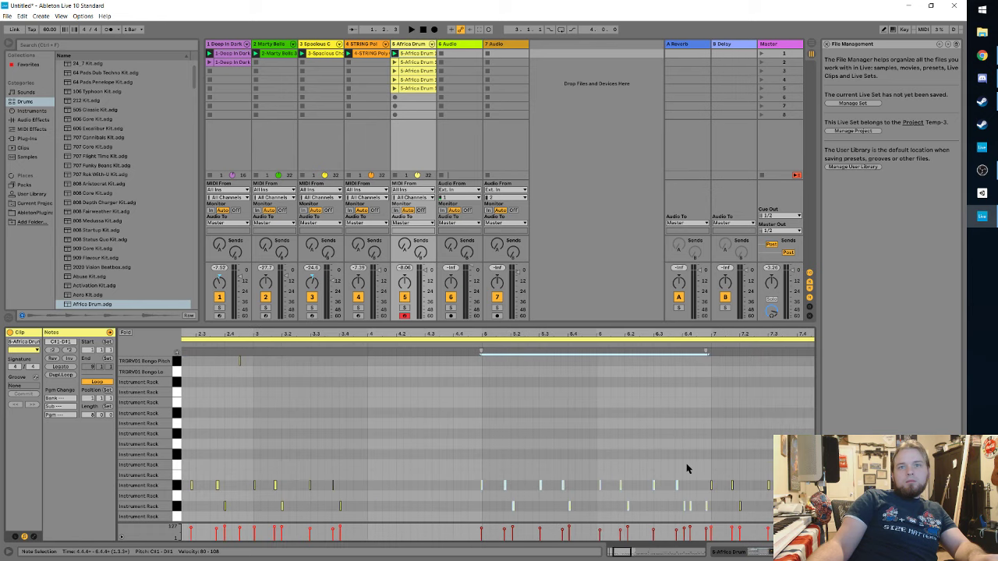
{"action": "left_click", "coordinate": [368, 485]}
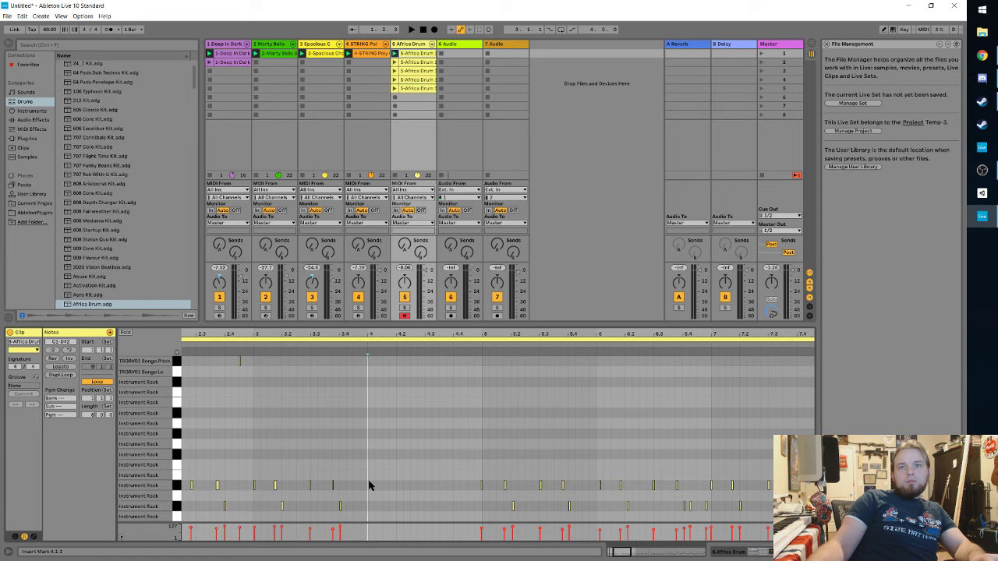
{"action": "left_click_drag", "start_coordinate": [369, 485], "coordinate": [411, 477]}
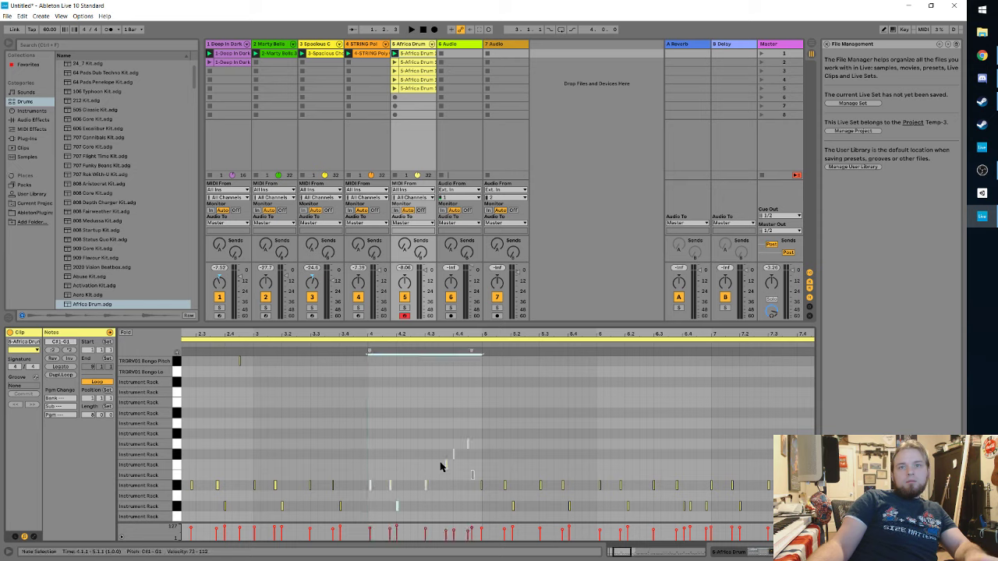
{"action": "key", "text": "space"}
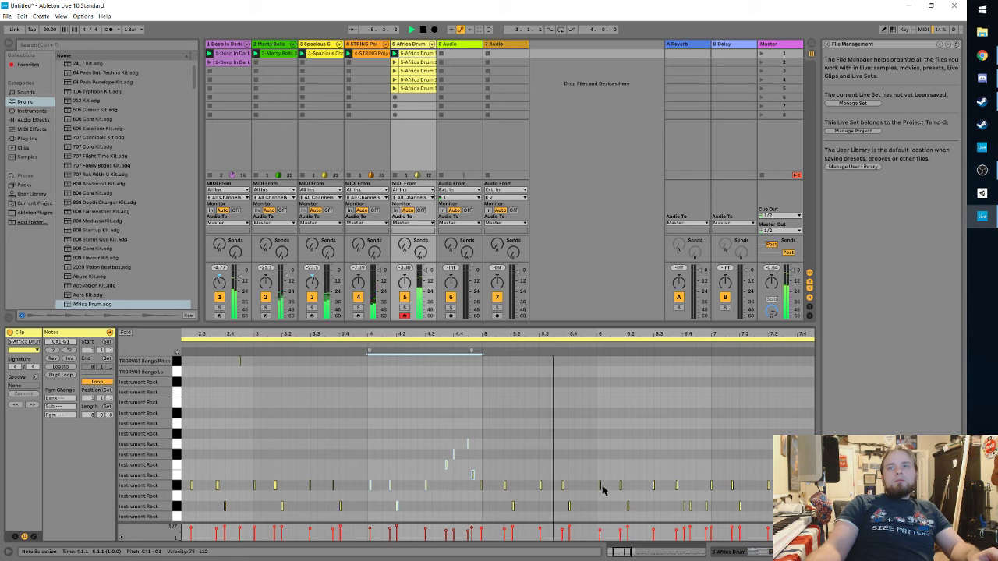
{"action": "scroll", "coordinate": [298, 466], "scroll_direction": "down", "scroll_amount": 3}
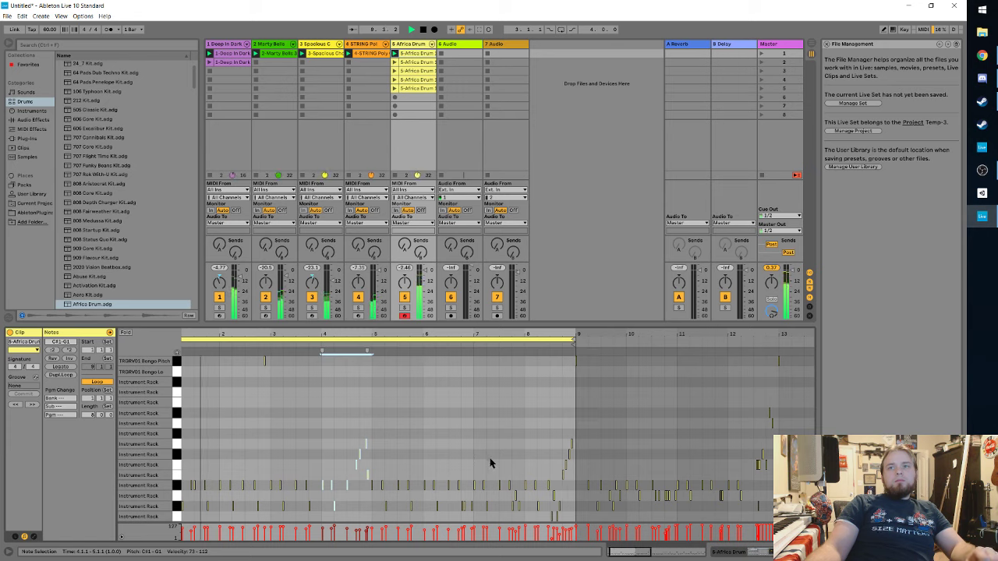
Step: Add a short E1 note at about 8.4.4 to the fill at the loop's end, and restart playback to hear it
{"action": "scroll", "coordinate": [576, 474], "scroll_direction": "up", "scroll_amount": 10}
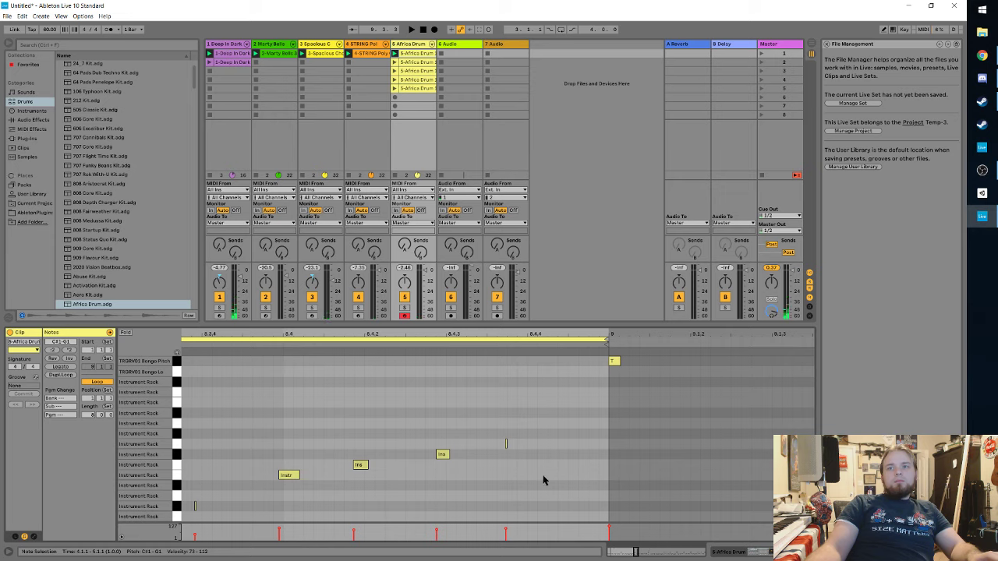
{"action": "double_click", "coordinate": [544, 477]}
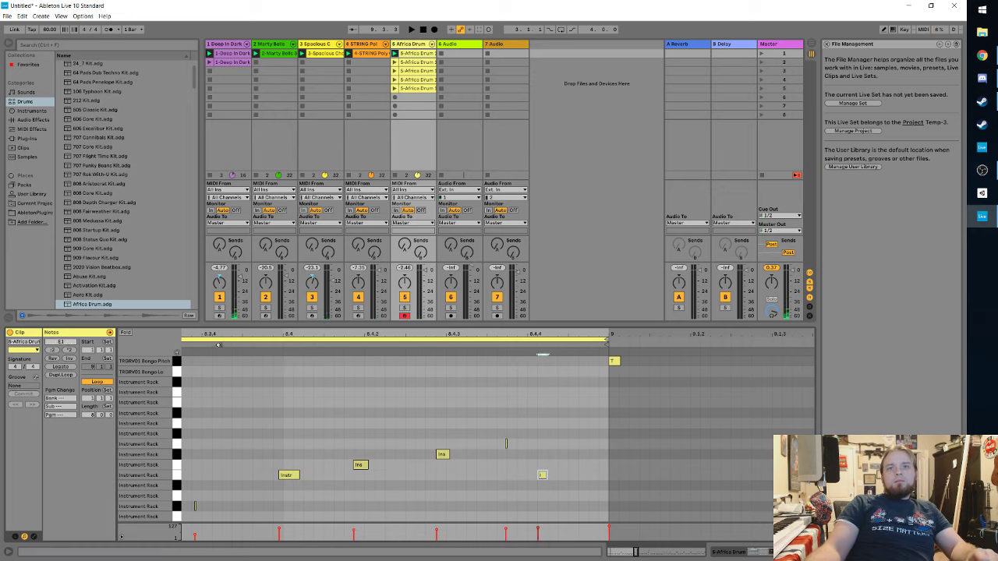
{"action": "key", "text": "space"}
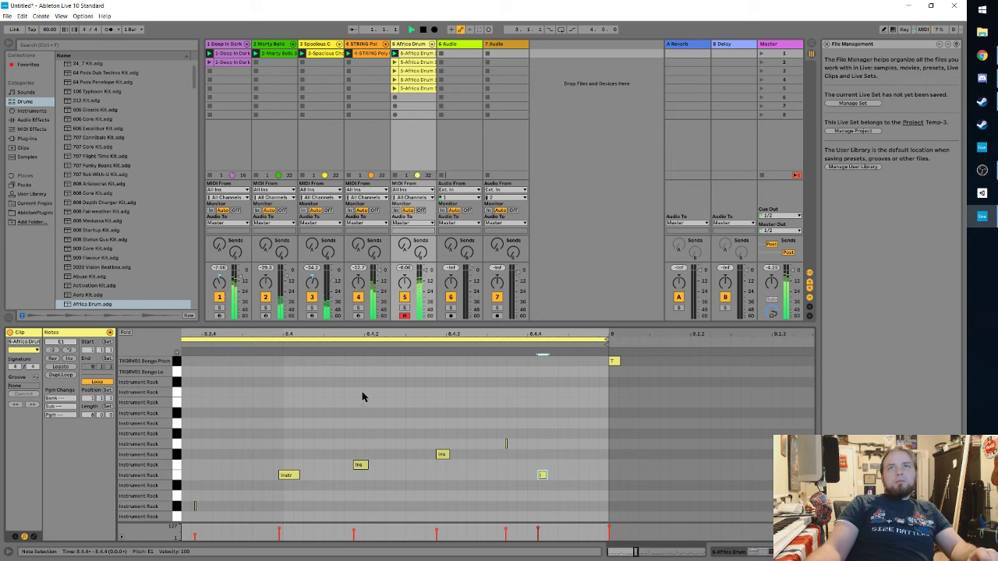
{"action": "scroll", "coordinate": [367, 397], "scroll_direction": "down", "scroll_amount": 4}
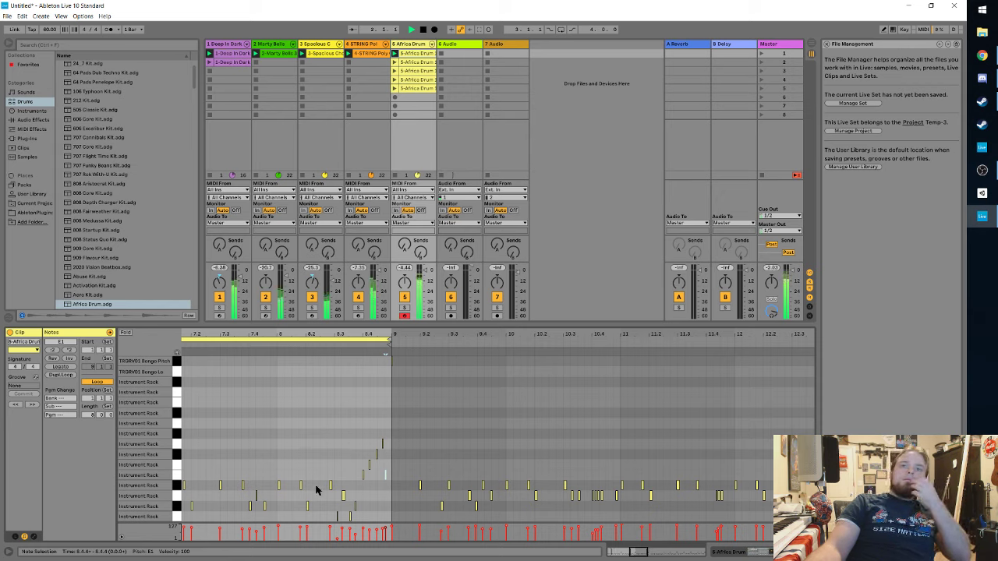
Step: Copy the D#2 Bongo Pitch note near the end of bar 2 to 6.4.3
{"action": "left_click_drag", "start_coordinate": [642, 554], "coordinate": [627, 524]}
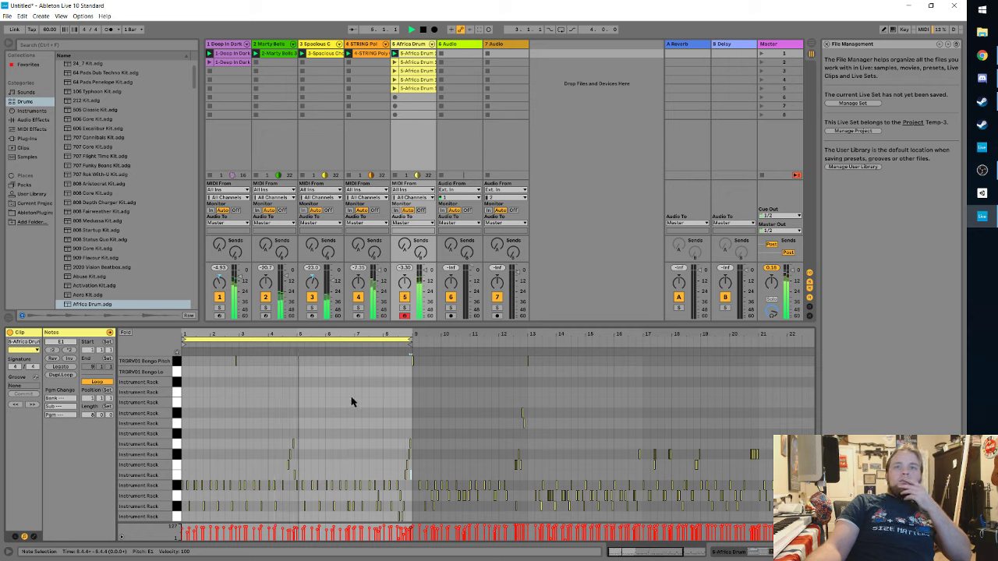
{"action": "left_click", "coordinate": [236, 360]}
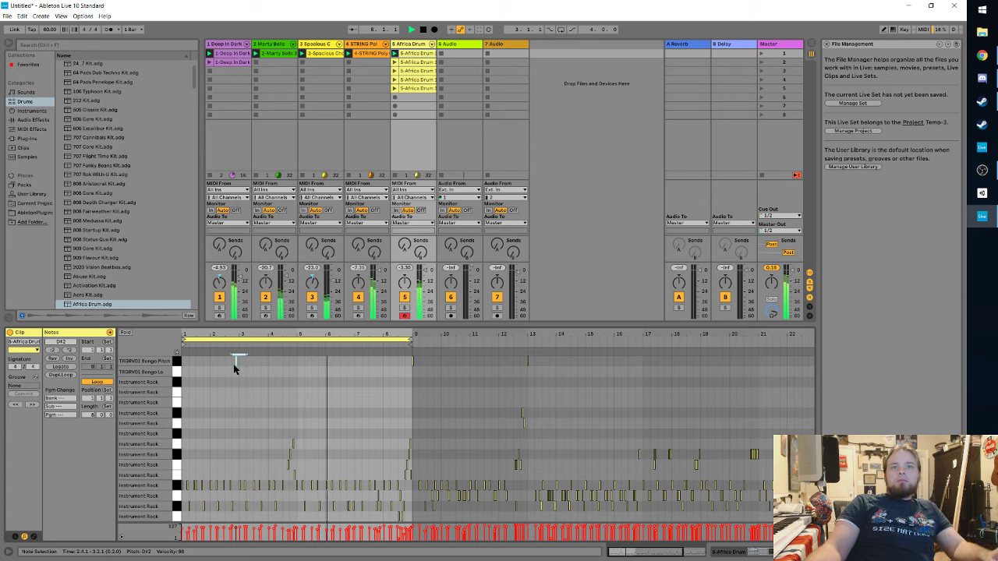
{"action": "left_click_drag", "start_coordinate": [236, 360], "coordinate": [351, 363]}
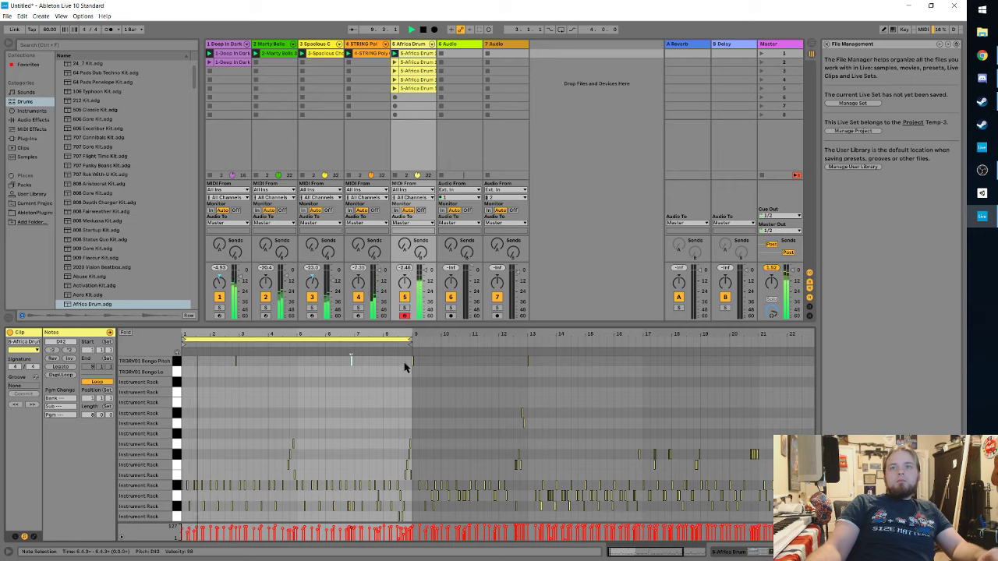
Step: Examine the note timing around the bar 4 fill, the copied bongo note and the loop end while the first Africa Drum clip plays
{"action": "scroll", "coordinate": [407, 363], "scroll_direction": "up", "scroll_amount": 7}
{"action": "scroll", "coordinate": [508, 365], "scroll_direction": "up", "scroll_amount": 5}
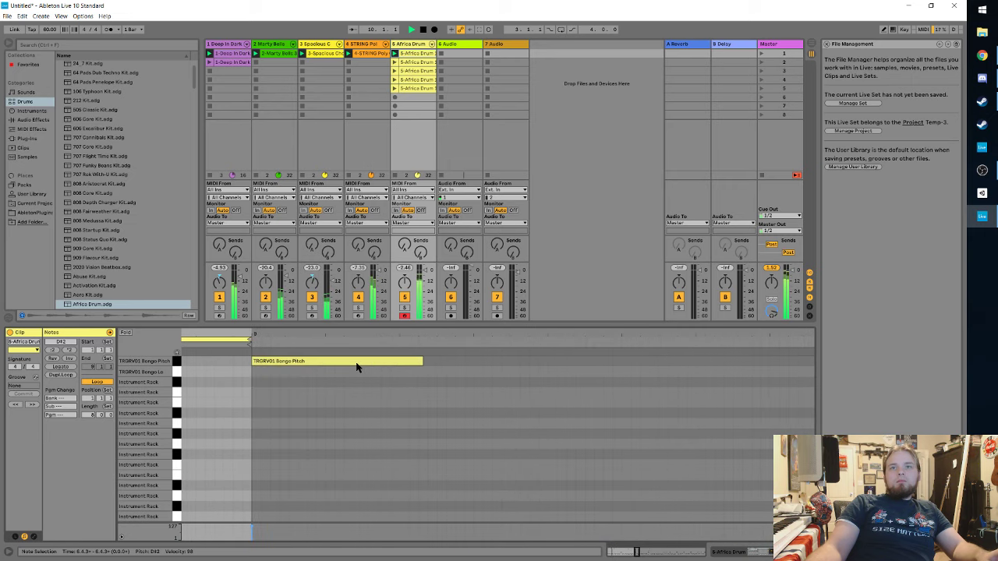
{"action": "scroll", "coordinate": [342, 366], "scroll_direction": "down", "scroll_amount": 6}
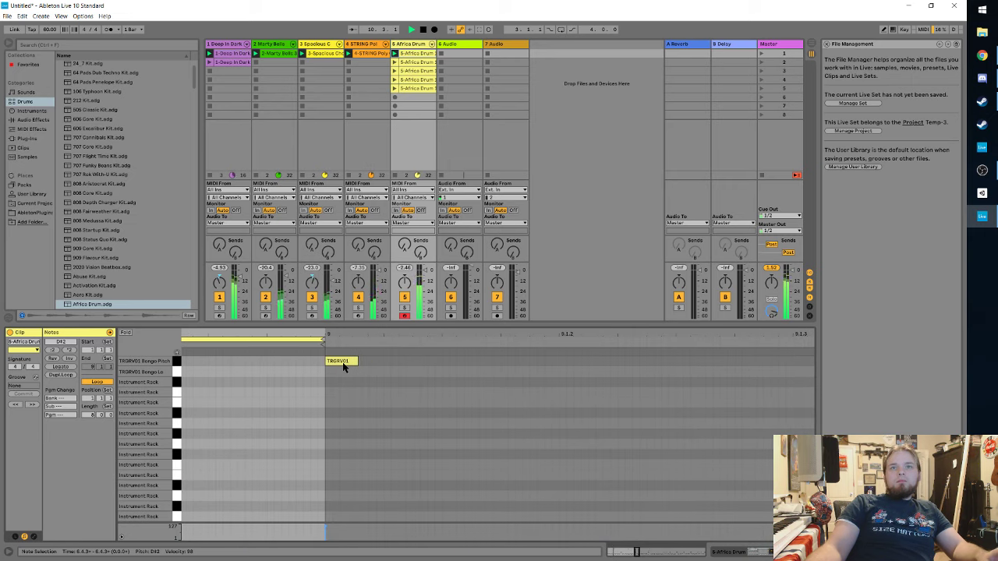
{"action": "scroll", "coordinate": [342, 365], "scroll_direction": "down", "scroll_amount": 4}
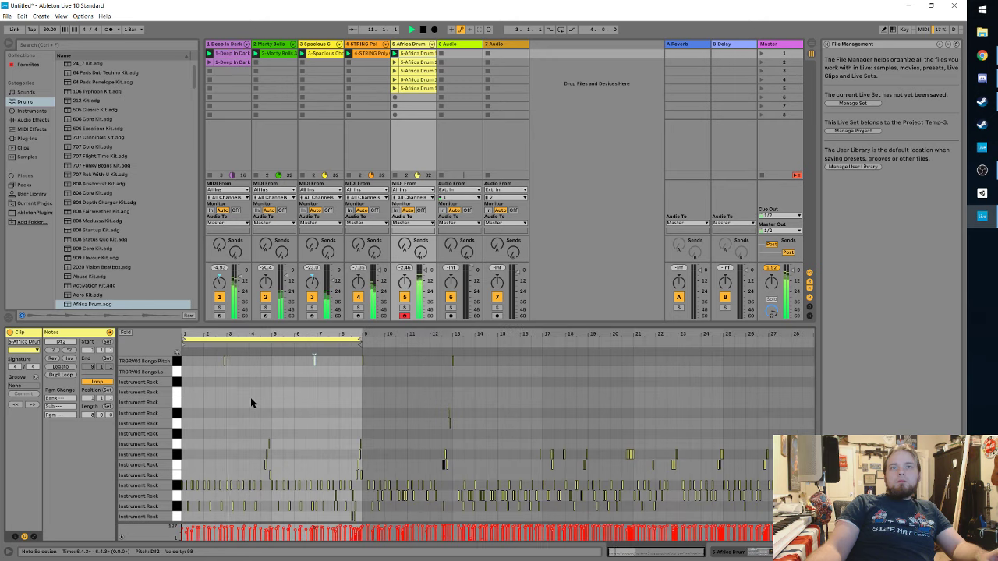
{"action": "scroll", "coordinate": [259, 436], "scroll_direction": "up", "scroll_amount": 6}
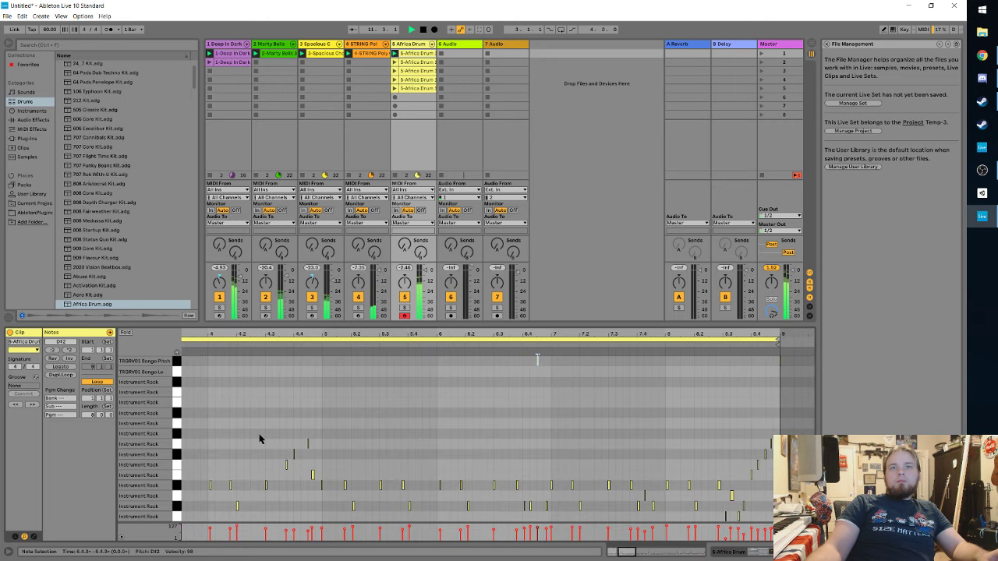
{"action": "scroll", "coordinate": [269, 429], "scroll_direction": "down", "scroll_amount": 6}
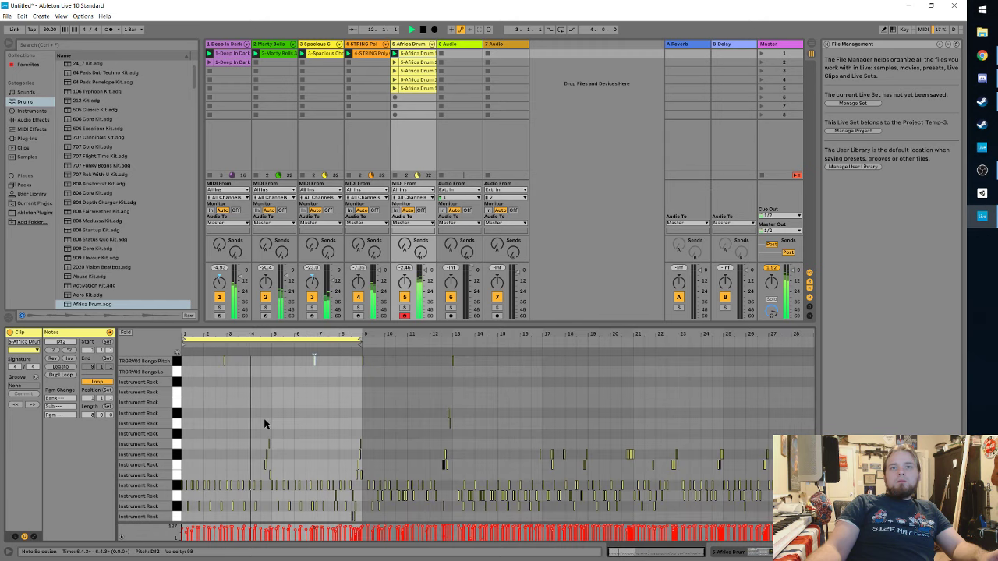
{"action": "scroll", "coordinate": [262, 436], "scroll_direction": "up", "scroll_amount": 8}
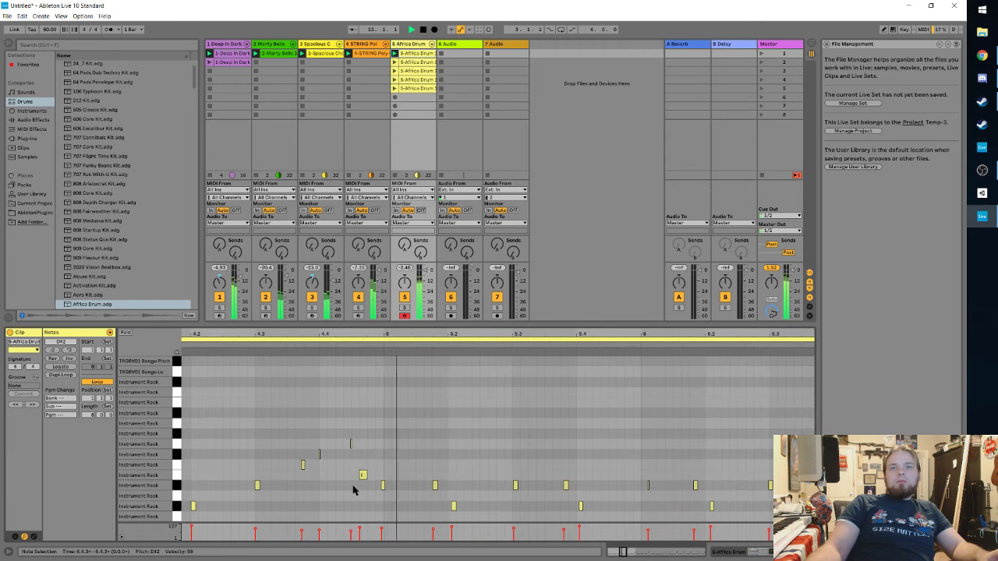
{"action": "scroll", "coordinate": [317, 478], "scroll_direction": "down", "scroll_amount": 8}
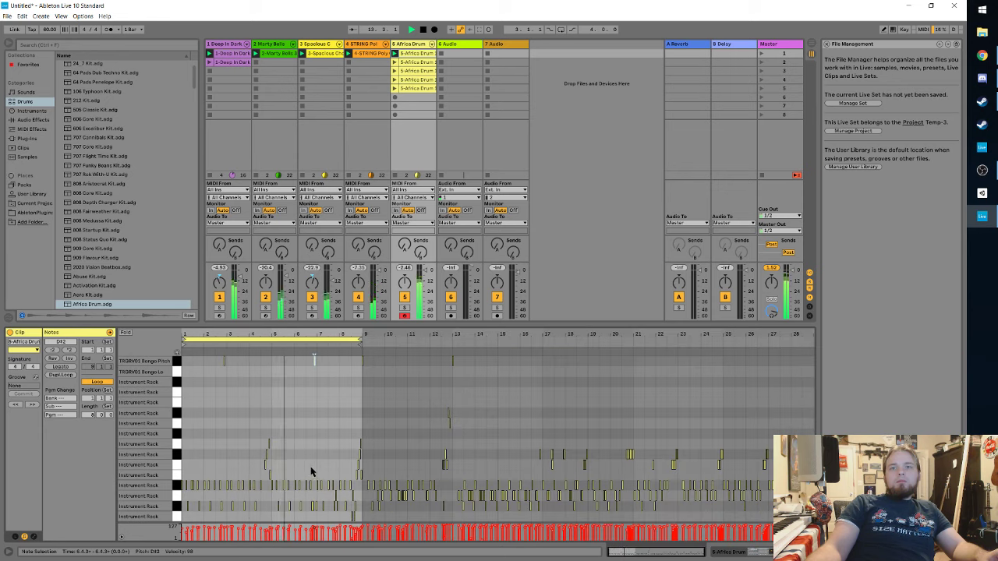
{"action": "scroll", "coordinate": [310, 471], "scroll_direction": "up", "scroll_amount": 8}
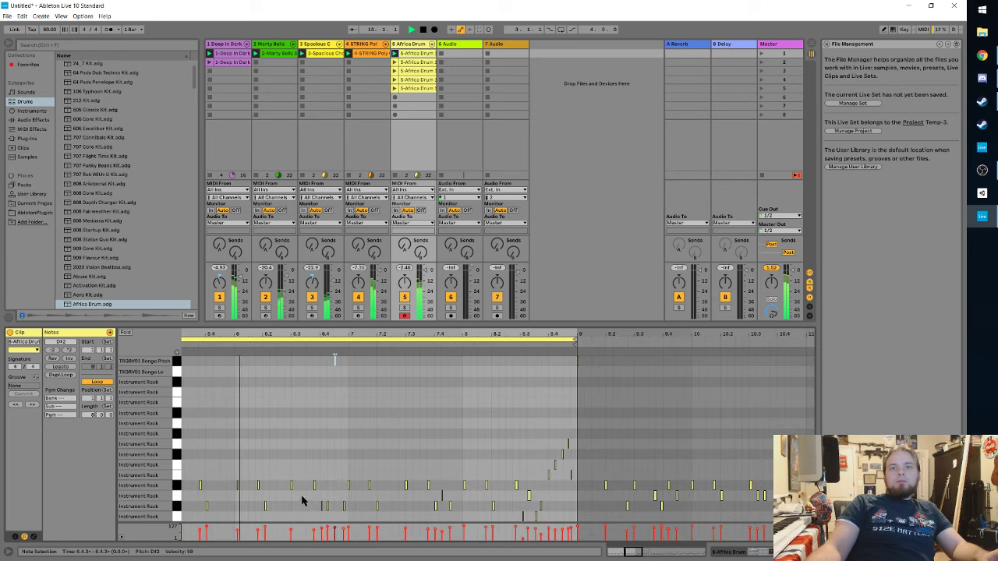
{"action": "scroll", "coordinate": [333, 523], "scroll_direction": "up", "scroll_amount": 6}
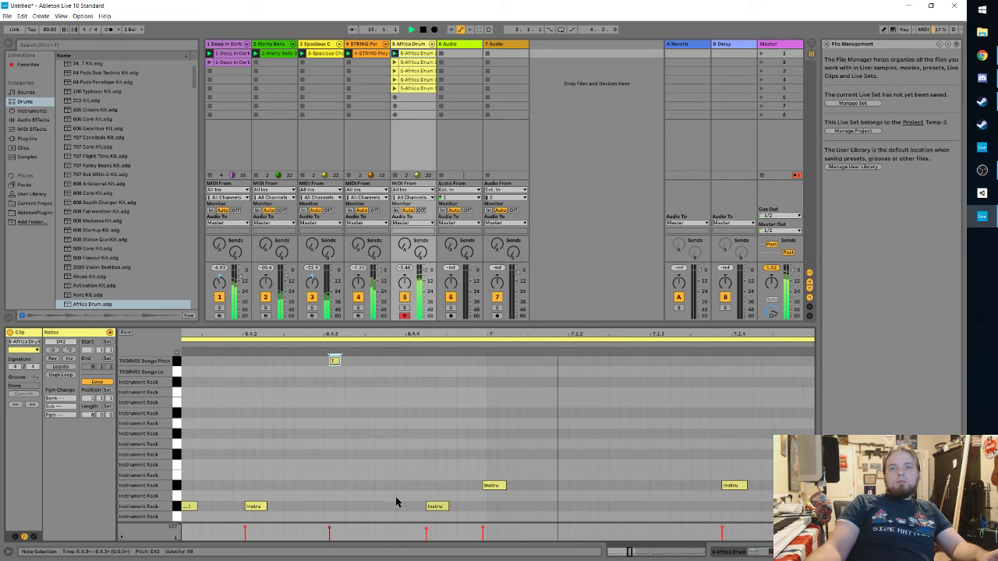
{"action": "scroll", "coordinate": [393, 499], "scroll_direction": "down", "scroll_amount": 3}
{"action": "scroll", "coordinate": [386, 500], "scroll_direction": "down", "scroll_amount": 8}
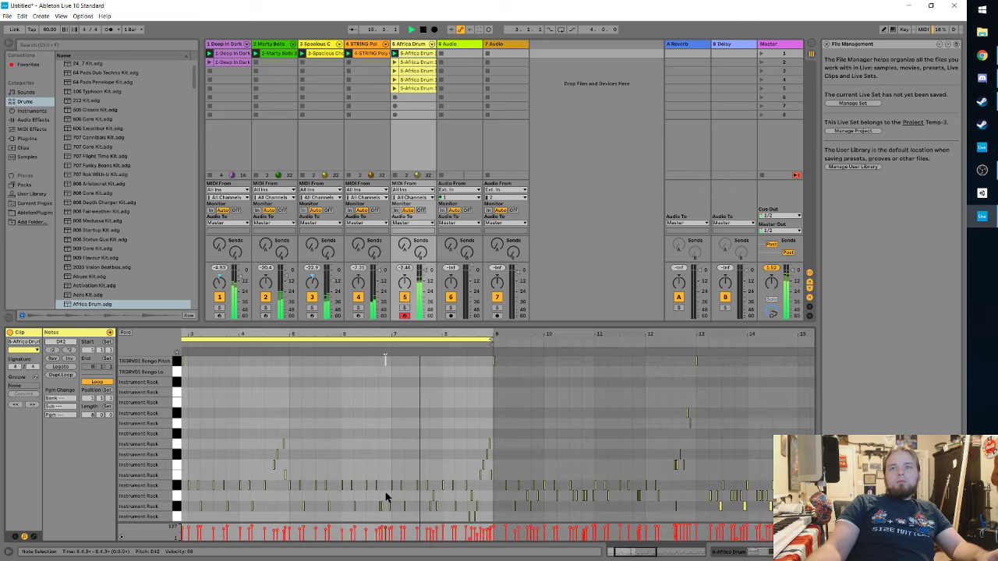
{"action": "scroll", "coordinate": [433, 495], "scroll_direction": "up", "scroll_amount": 5}
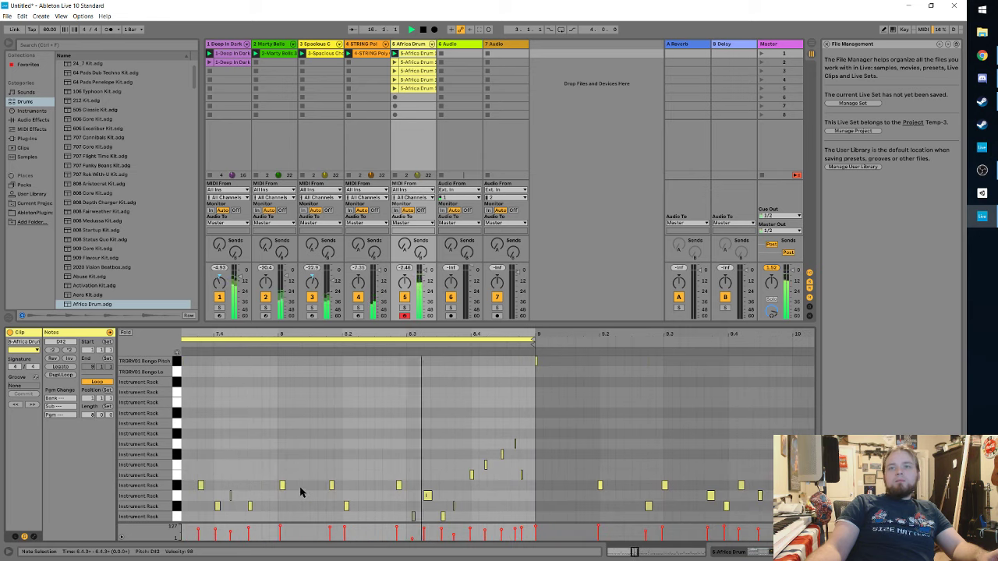
{"action": "scroll", "coordinate": [367, 491], "scroll_direction": "down", "scroll_amount": 4}
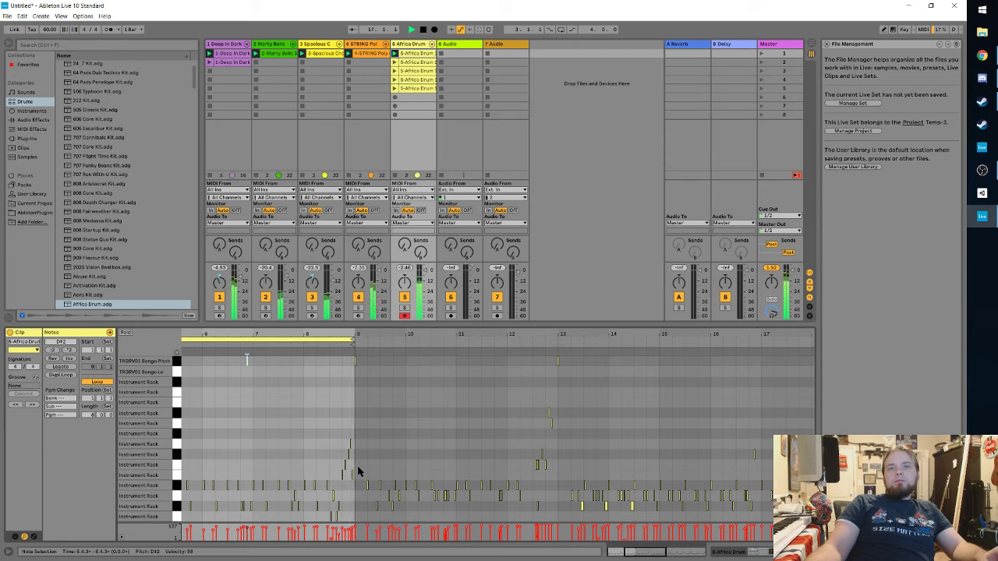
Step: Nudge the E1 note at the end of the bar 8 fill slightly later within 8.4.4
{"action": "scroll", "coordinate": [350, 480], "scroll_direction": "up", "scroll_amount": 8}
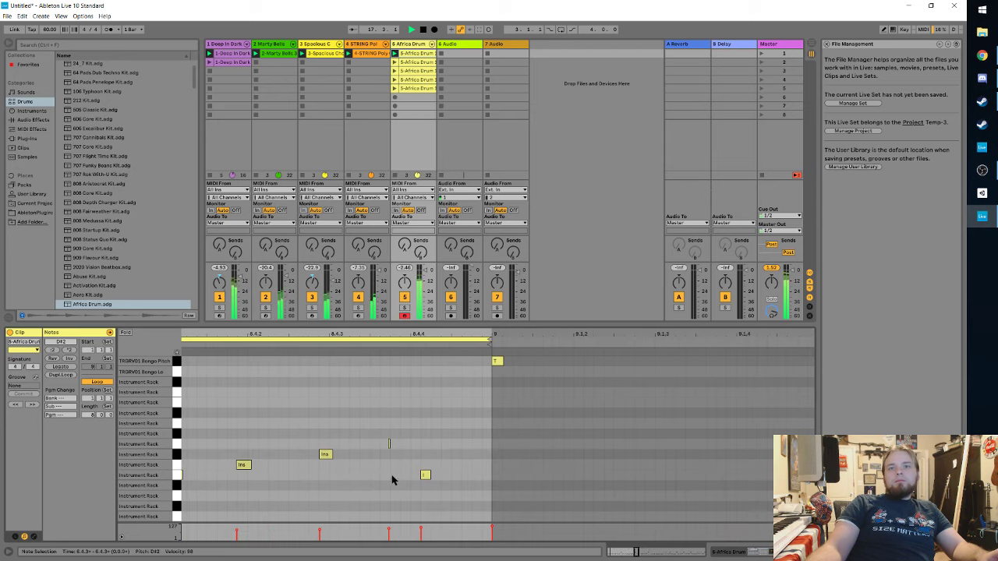
{"action": "left_click_drag", "start_coordinate": [427, 478], "coordinate": [436, 478]}
{"action": "scroll", "coordinate": [366, 466], "scroll_direction": "down", "scroll_amount": 8}
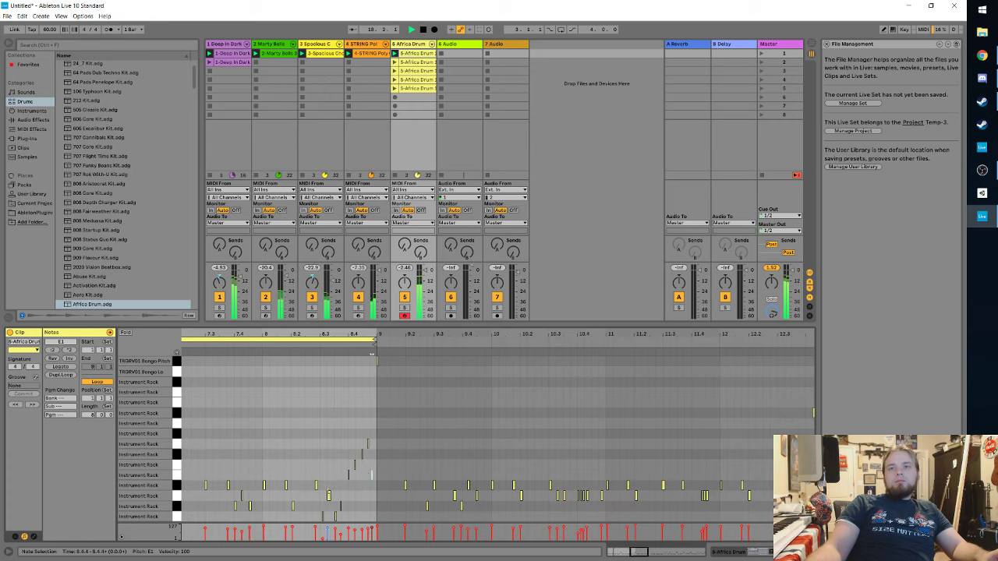
Step: Add a second short E1 note just after the existing E1 note within 8.4.4, at the end of the bar 8 fill
{"action": "left_click", "coordinate": [221, 344]}
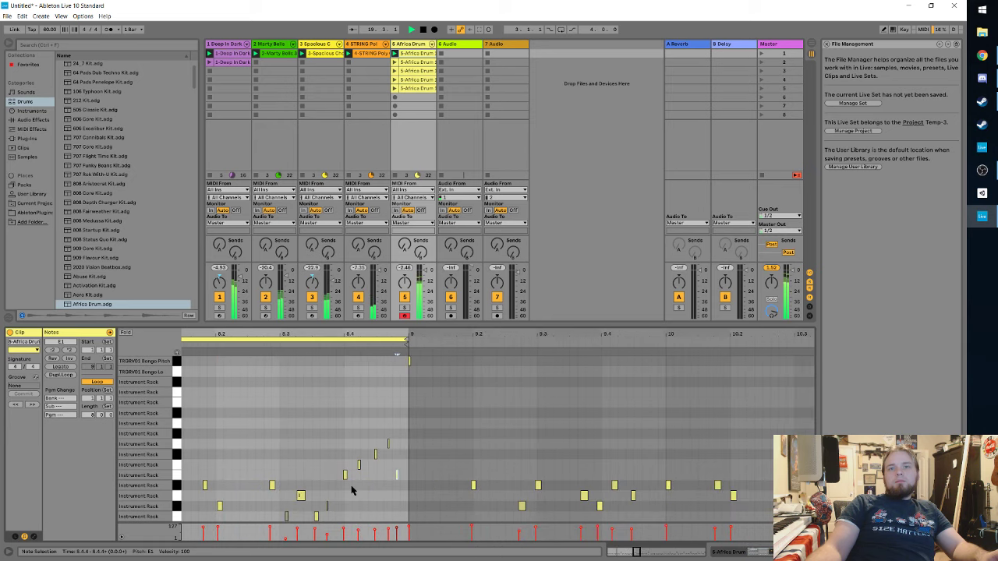
{"action": "scroll", "coordinate": [361, 486], "scroll_direction": "up", "scroll_amount": 3}
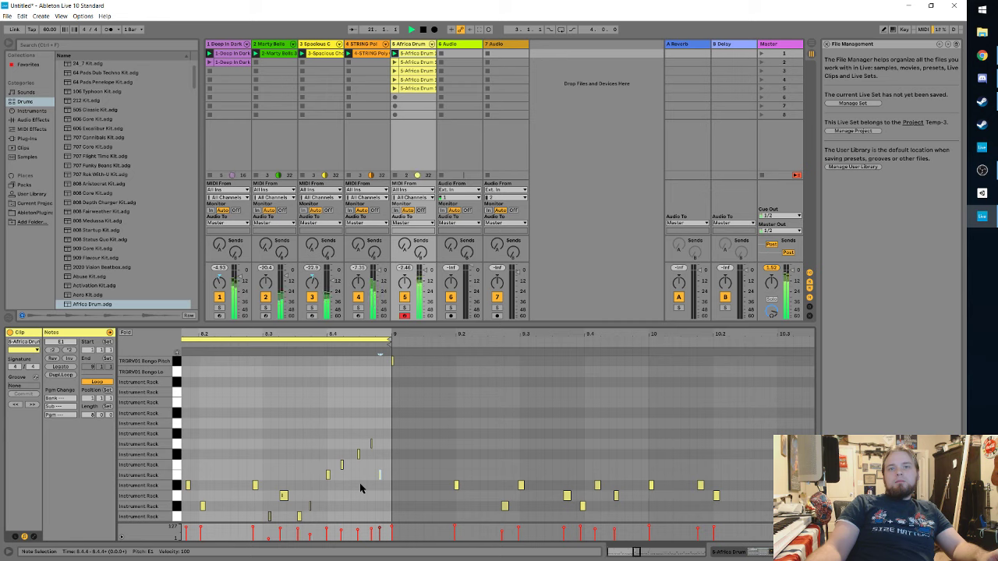
{"action": "scroll", "coordinate": [360, 487], "scroll_direction": "down", "scroll_amount": 8}
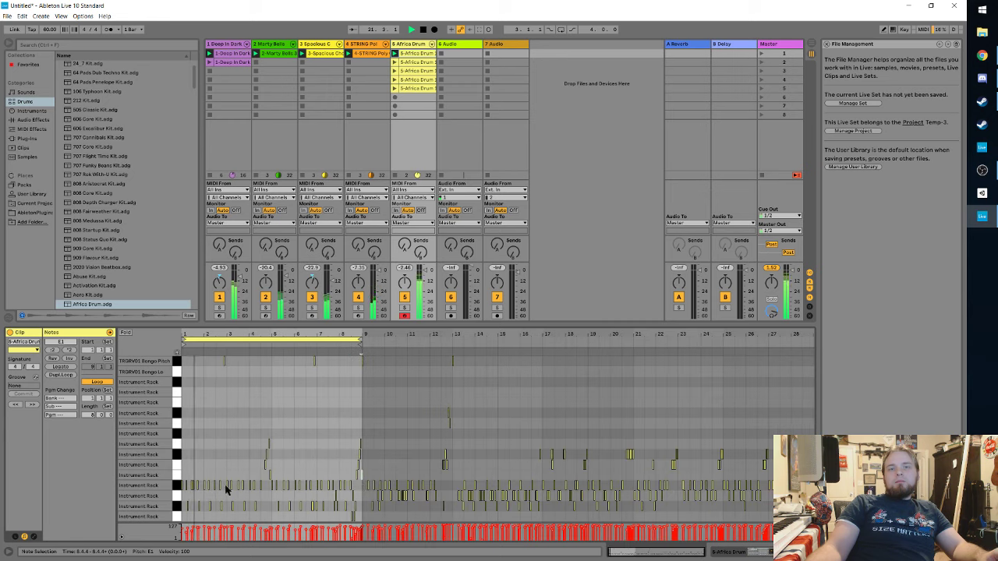
{"action": "scroll", "coordinate": [460, 468], "scroll_direction": "up", "scroll_amount": 10}
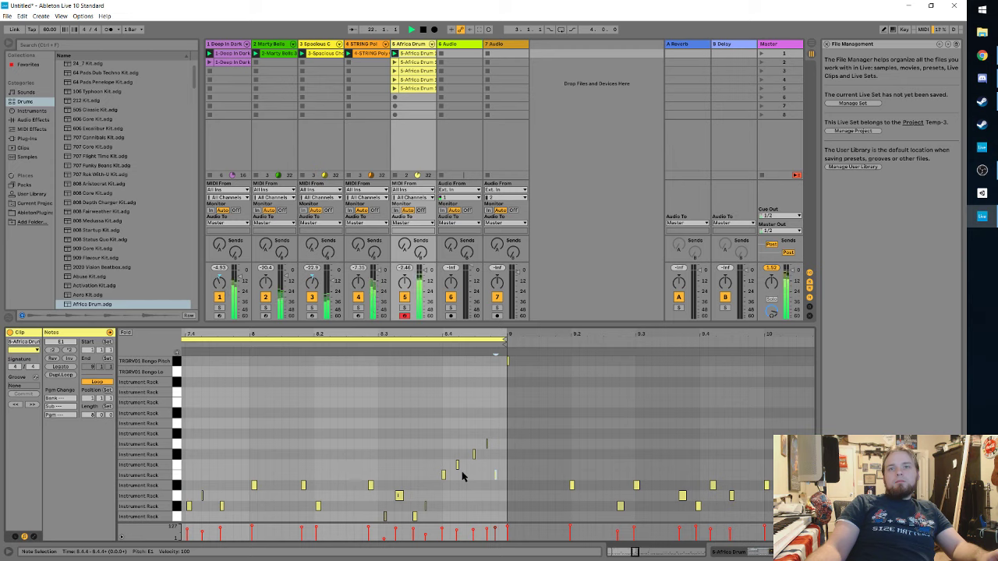
{"action": "scroll", "coordinate": [392, 476], "scroll_direction": "down", "scroll_amount": 3}
{"action": "scroll", "coordinate": [350, 482], "scroll_direction": "up", "scroll_amount": 3}
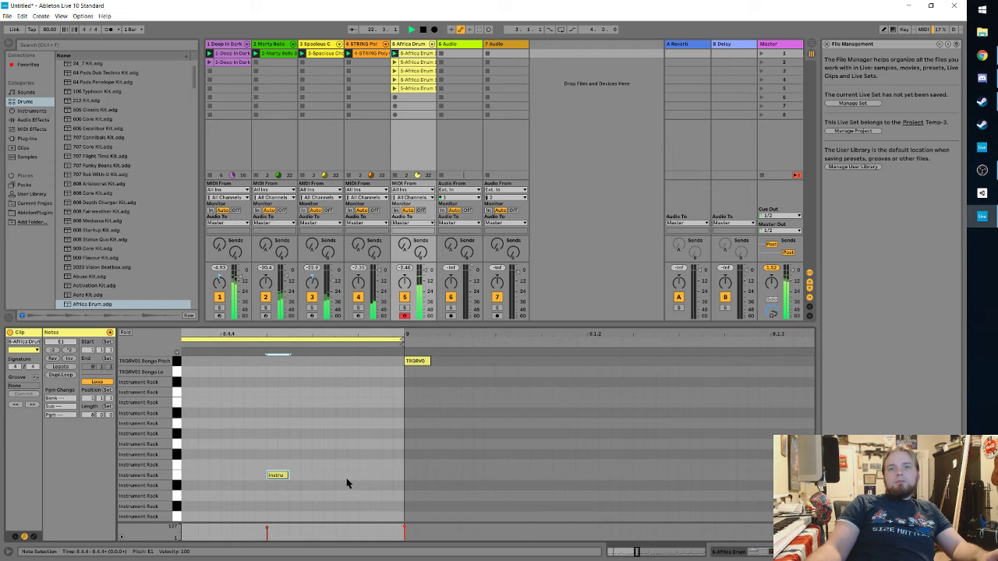
{"action": "scroll", "coordinate": [318, 477], "scroll_direction": "down", "scroll_amount": 2}
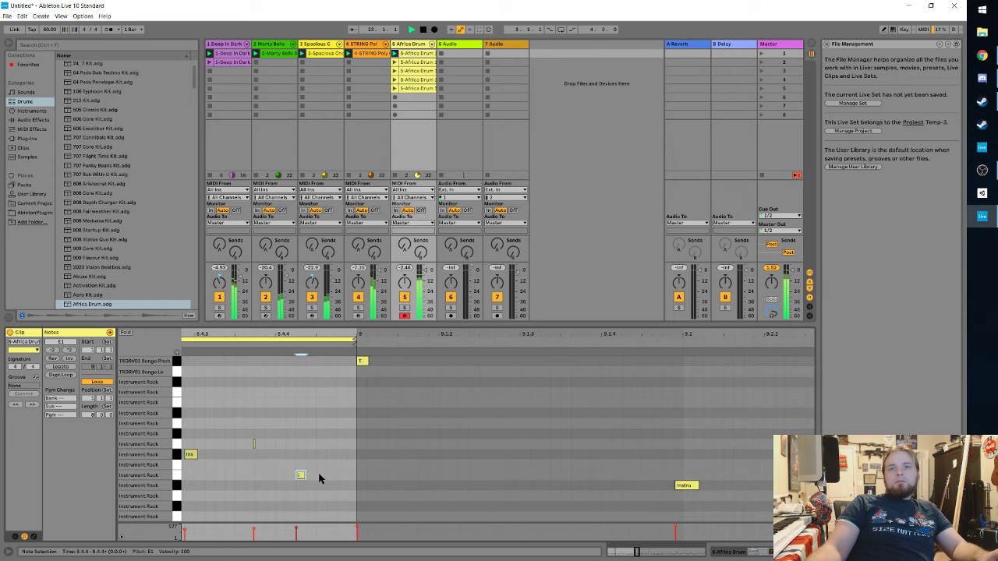
{"action": "double_click", "coordinate": [320, 476]}
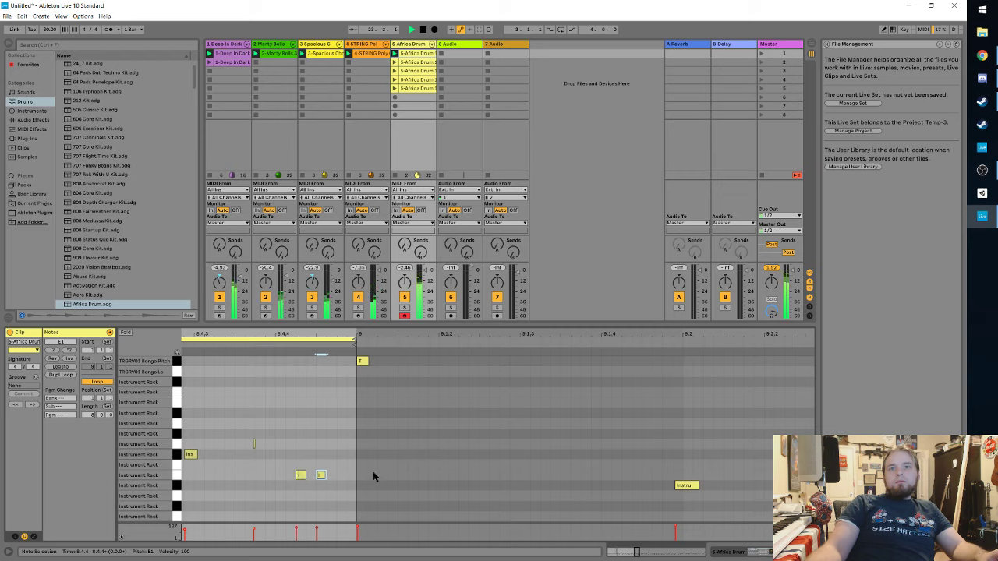
{"action": "scroll", "coordinate": [343, 475], "scroll_direction": "down", "scroll_amount": 2}
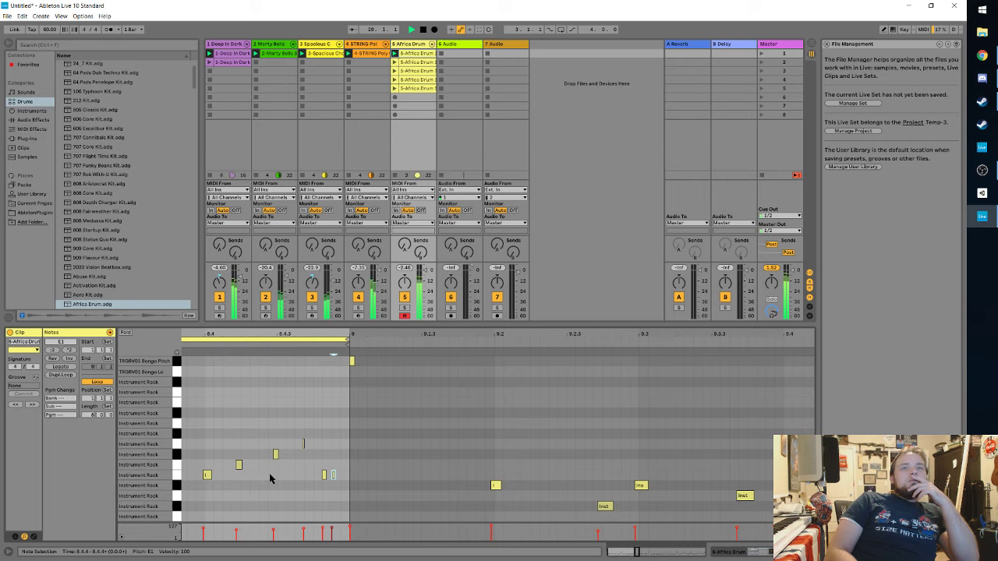
Step: Lower the velocity of the two E1 notes at the end of the bar 8 fill to about 92
{"action": "left_click", "coordinate": [318, 471]}
{"action": "left_click_drag", "start_coordinate": [317, 467], "coordinate": [336, 484]}
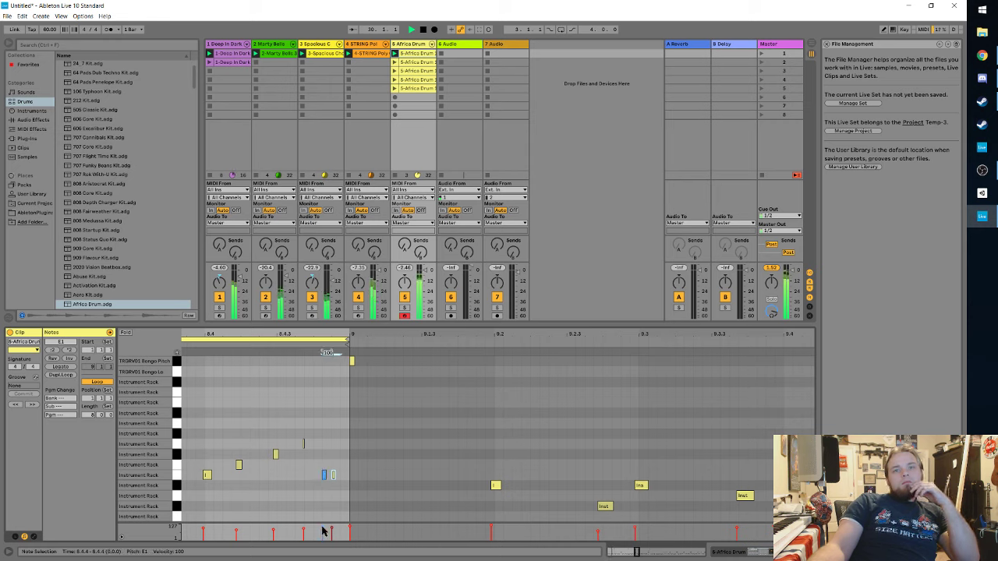
{"action": "left_click_drag", "start_coordinate": [323, 530], "coordinate": [323, 532]}
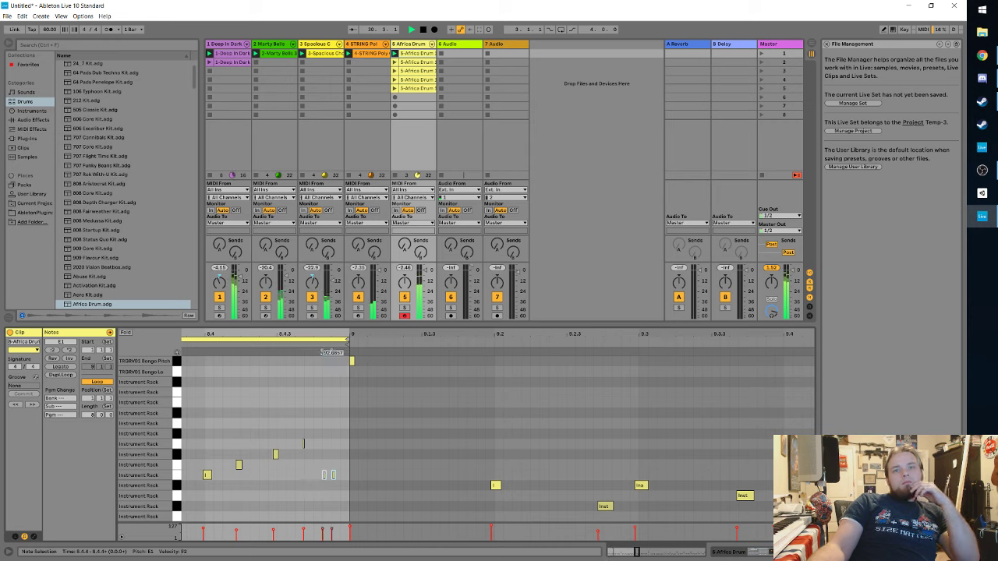
{"action": "left_click", "coordinate": [287, 494]}
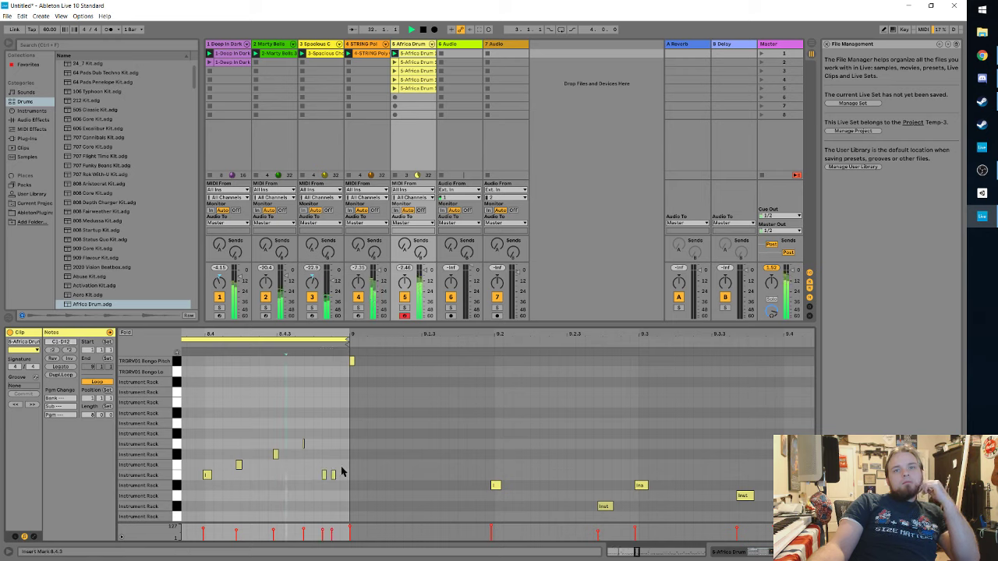
Step: Move the second E1 note slightly later within 8.4.4, keeping it before the loop end
{"action": "scroll", "coordinate": [337, 474], "scroll_direction": "up", "scroll_amount": 5}
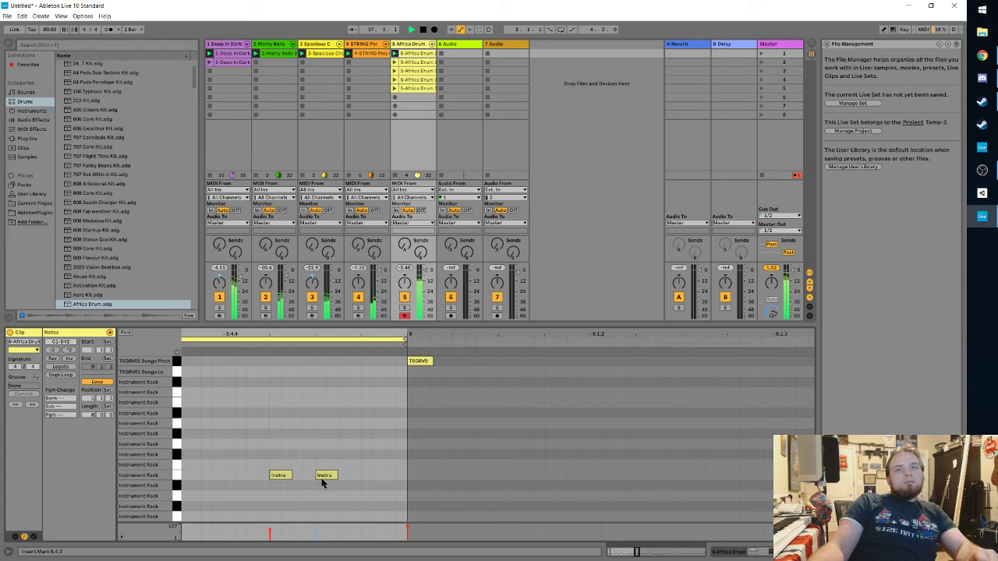
{"action": "left_click_drag", "start_coordinate": [324, 478], "coordinate": [344, 477]}
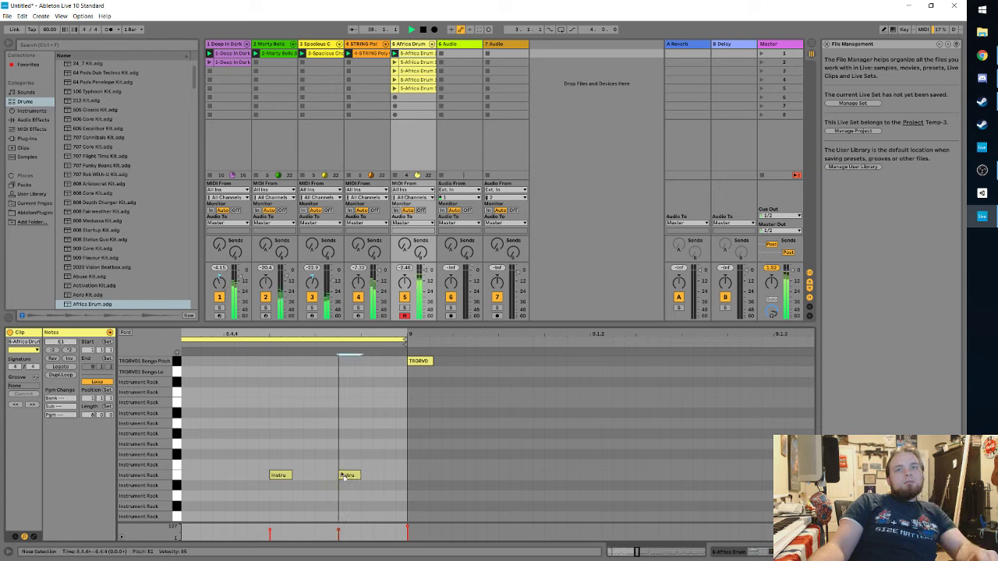
{"action": "left_click", "coordinate": [346, 493]}
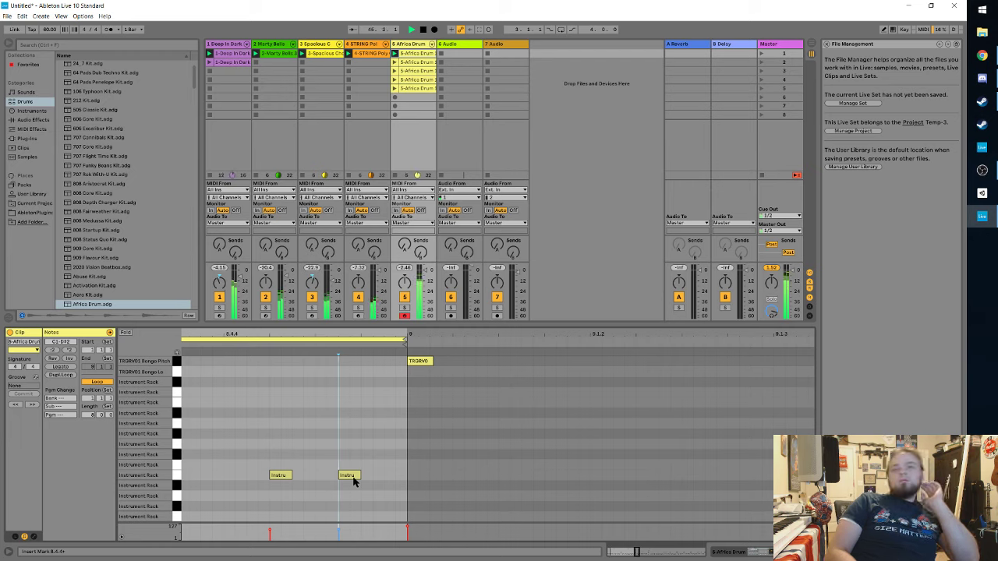
Step: Launch the second Africa Drum clip, select the D#2 Bongo Pitch note at the start of bar 9, and restart playback
{"action": "left_click", "coordinate": [410, 62]}
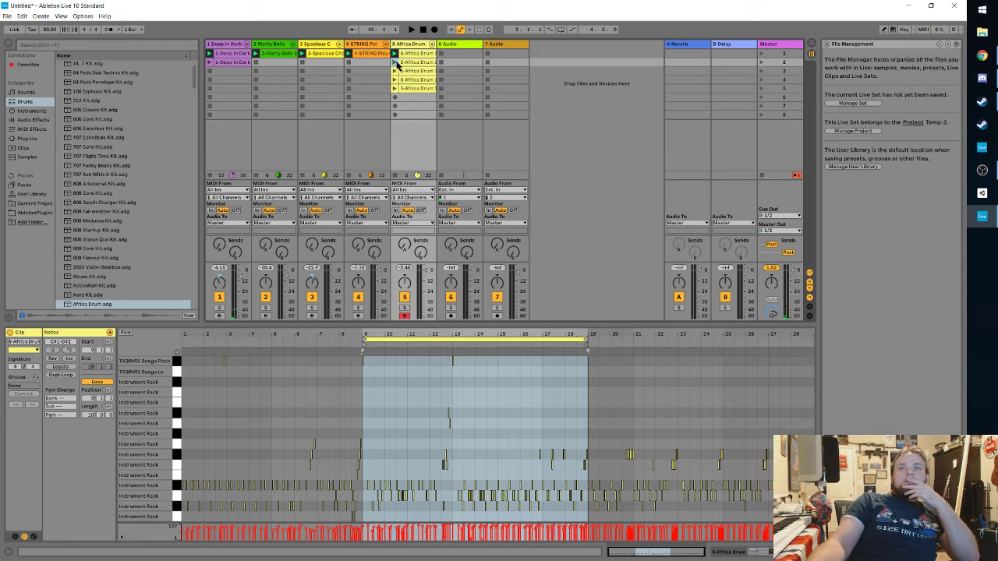
{"action": "left_click", "coordinate": [395, 62]}
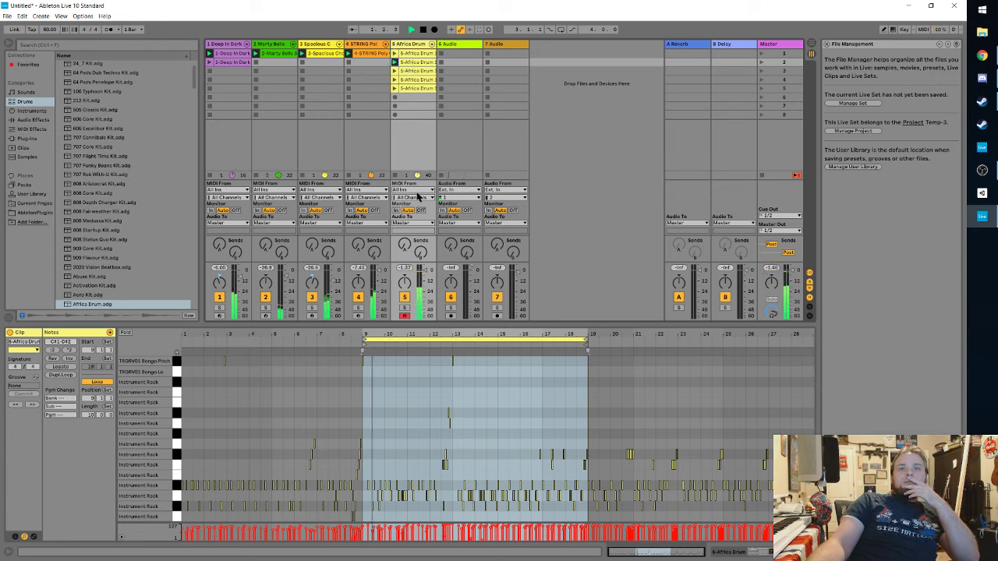
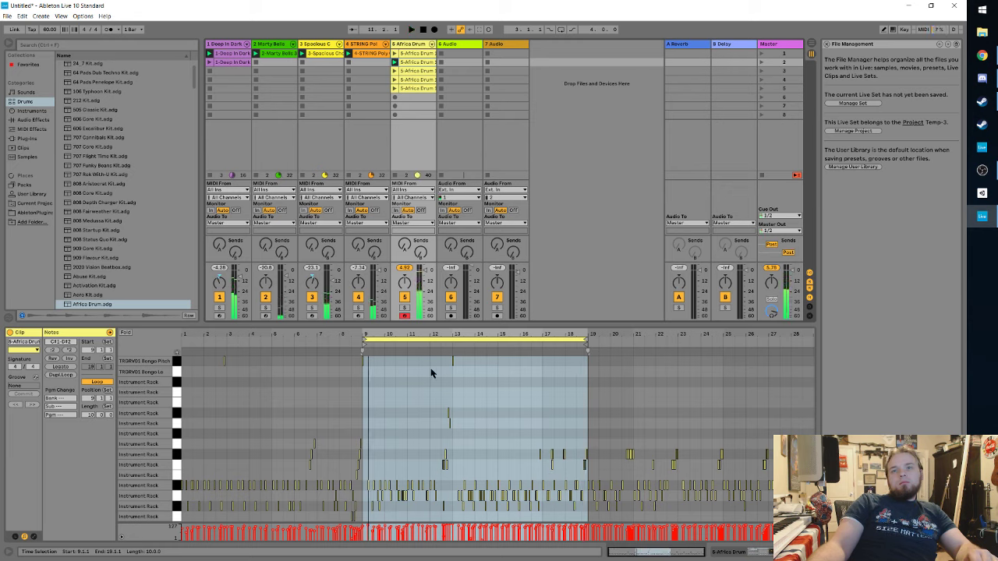
{"action": "left_click_drag", "start_coordinate": [387, 372], "coordinate": [354, 359]}
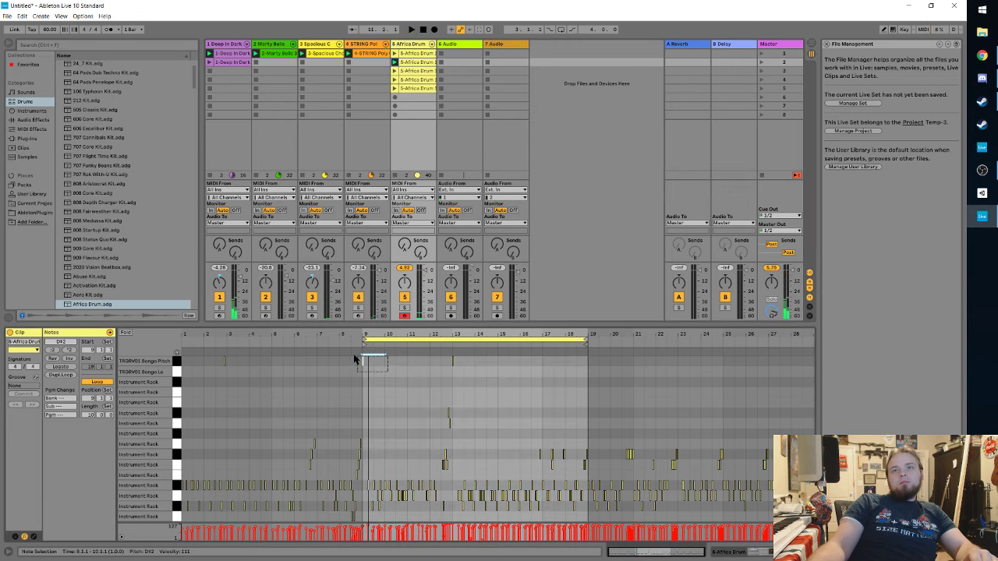
{"action": "key", "text": "space"}
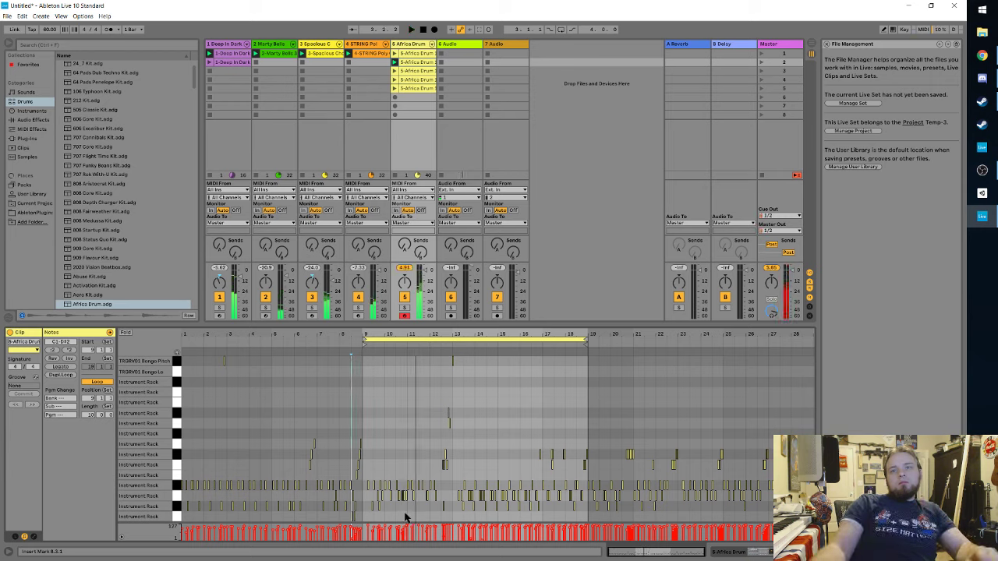
Step: Nudge the C#1 note just after 16.4 slightly later in the second Africa Drum clip and replay it
{"action": "scroll", "coordinate": [404, 517], "scroll_direction": "up", "scroll_amount": 5}
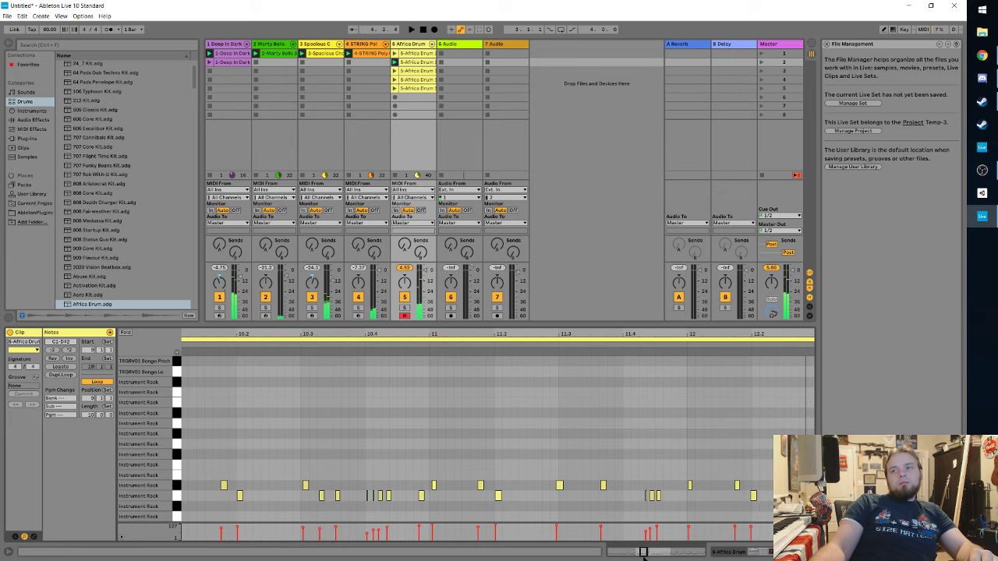
{"action": "left_click_drag", "start_coordinate": [655, 550], "coordinate": [660, 552]}
{"action": "key", "text": "space"}
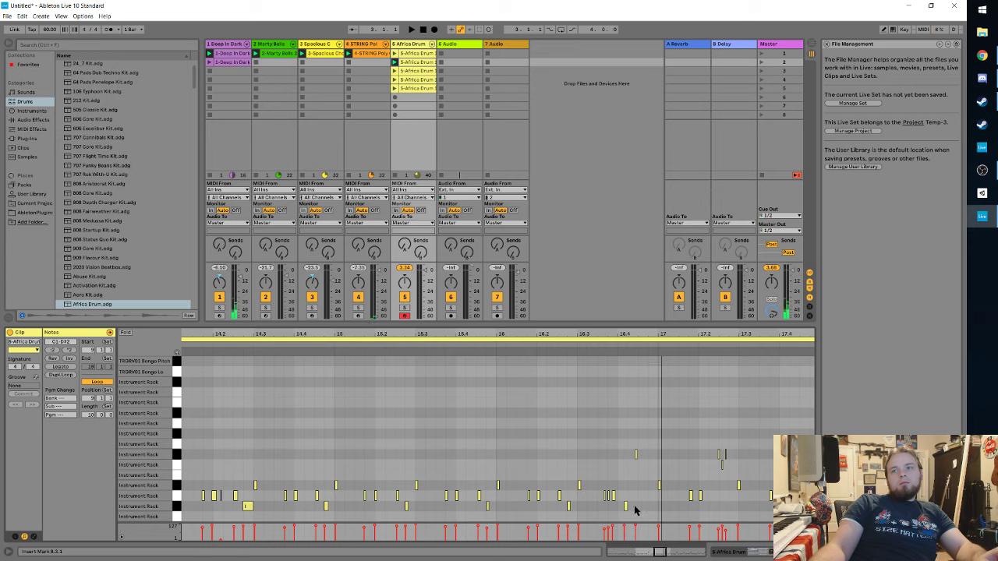
{"action": "scroll", "coordinate": [634, 510], "scroll_direction": "up", "scroll_amount": 5}
{"action": "left_click_drag", "start_coordinate": [592, 508], "coordinate": [602, 516]}
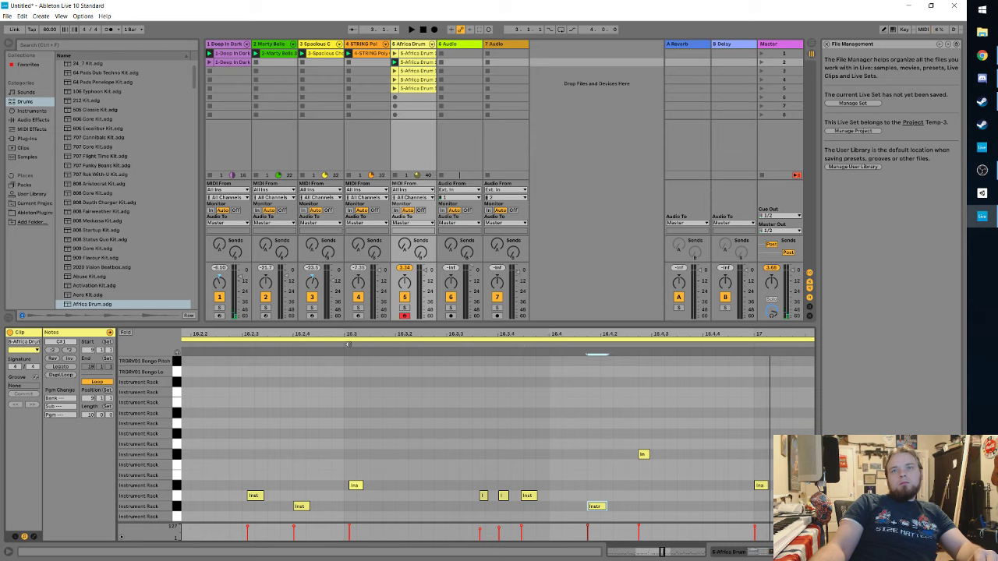
{"action": "key", "text": "space"}
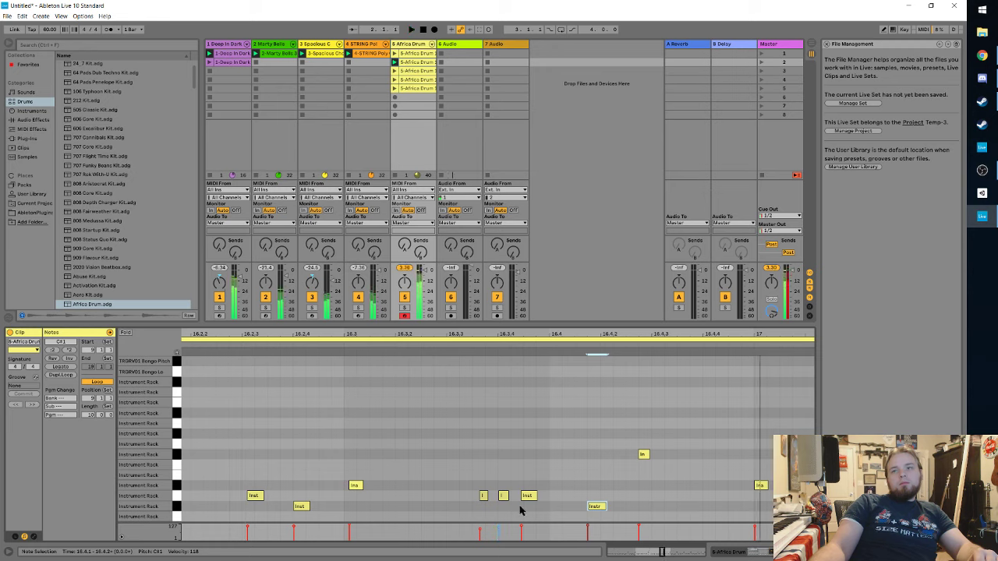
Step: Try the C#1 note at earlier and later positions around 16.4.2, leaving it just before 16.4.2
{"action": "left_click_drag", "start_coordinate": [599, 512], "coordinate": [590, 512]}
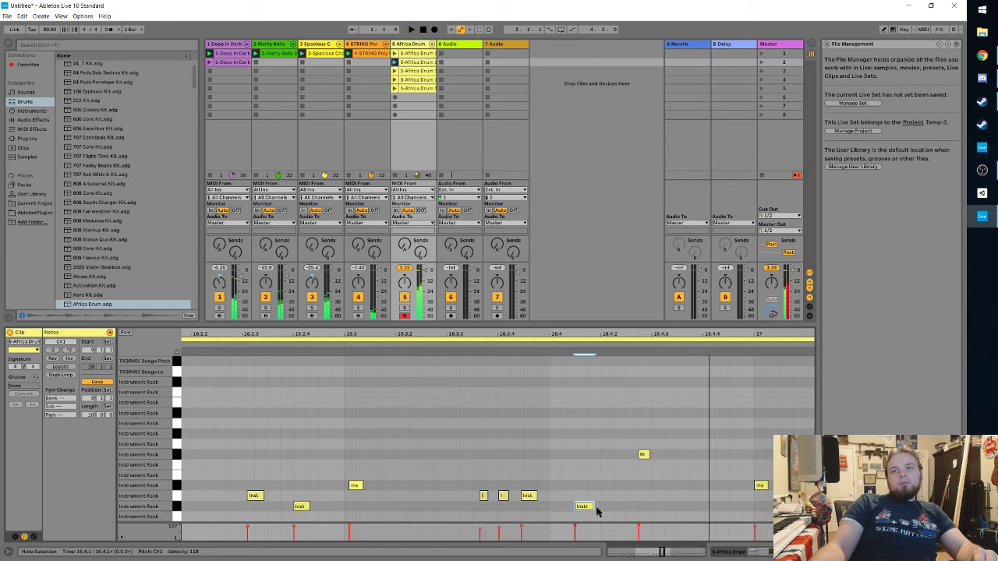
{"action": "mouse_move", "coordinate": [586, 511]}
{"action": "left_mouse_down"}
{"action": "mouse_move", "coordinate": [641, 510]}
{"action": "mouse_move", "coordinate": [622, 511]}
{"action": "left_mouse_up"}
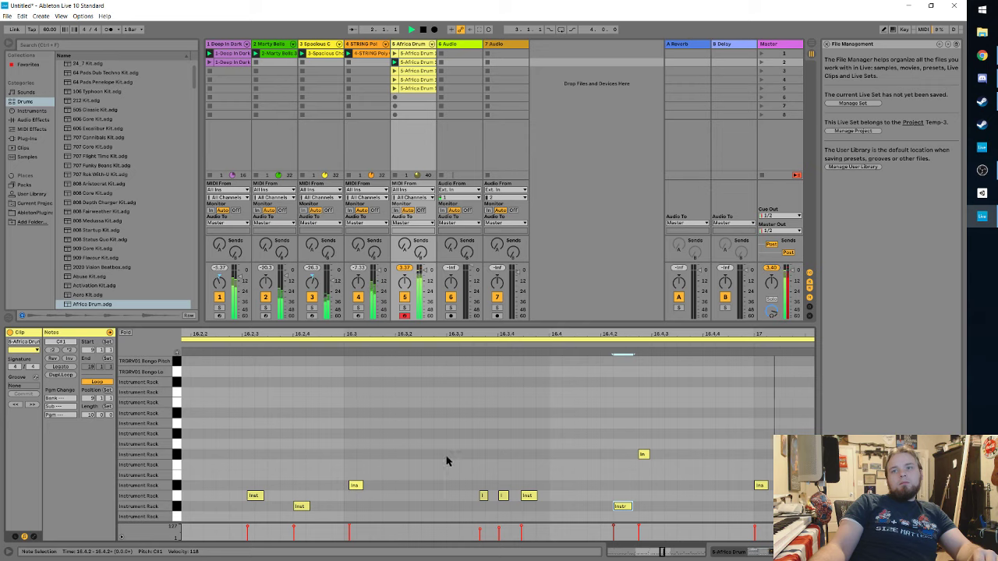
{"action": "left_click_drag", "start_coordinate": [624, 511], "coordinate": [611, 511]}
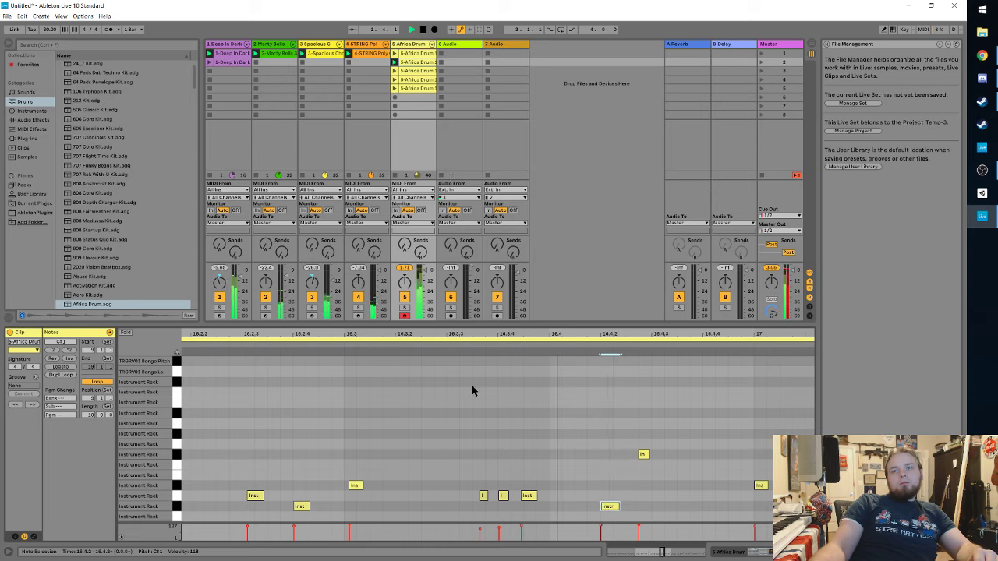
{"action": "left_click_drag", "start_coordinate": [616, 510], "coordinate": [601, 517]}
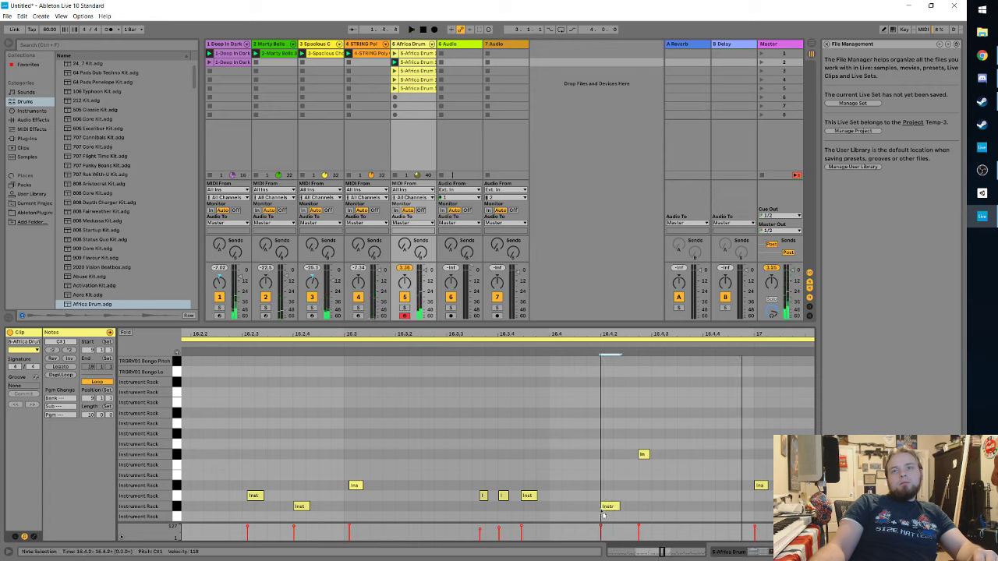
{"action": "left_click_drag", "start_coordinate": [593, 507], "coordinate": [605, 511]}
{"action": "scroll", "coordinate": [601, 511], "scroll_direction": "up", "scroll_amount": 3}
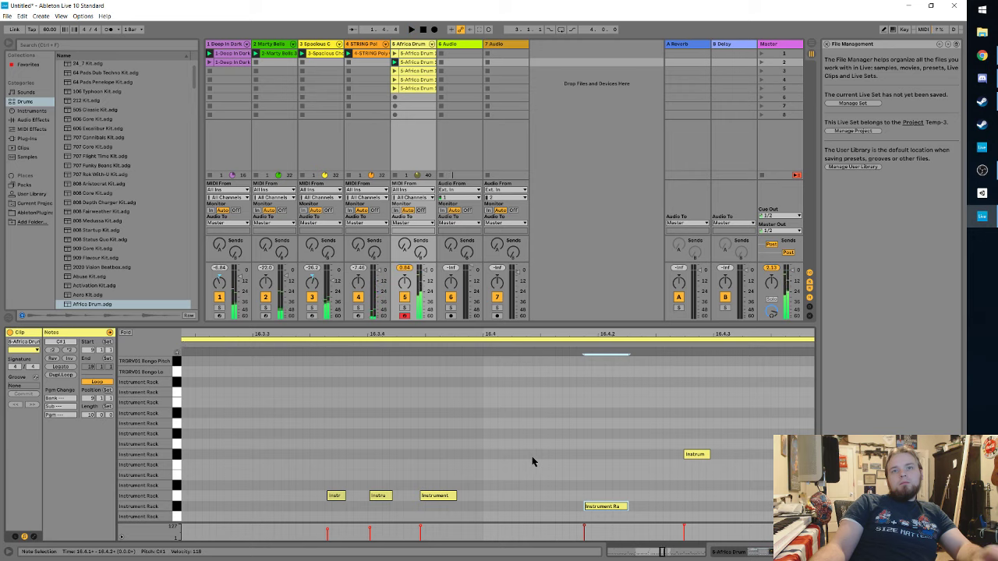
{"action": "scroll", "coordinate": [533, 462], "scroll_direction": "down", "scroll_amount": 3}
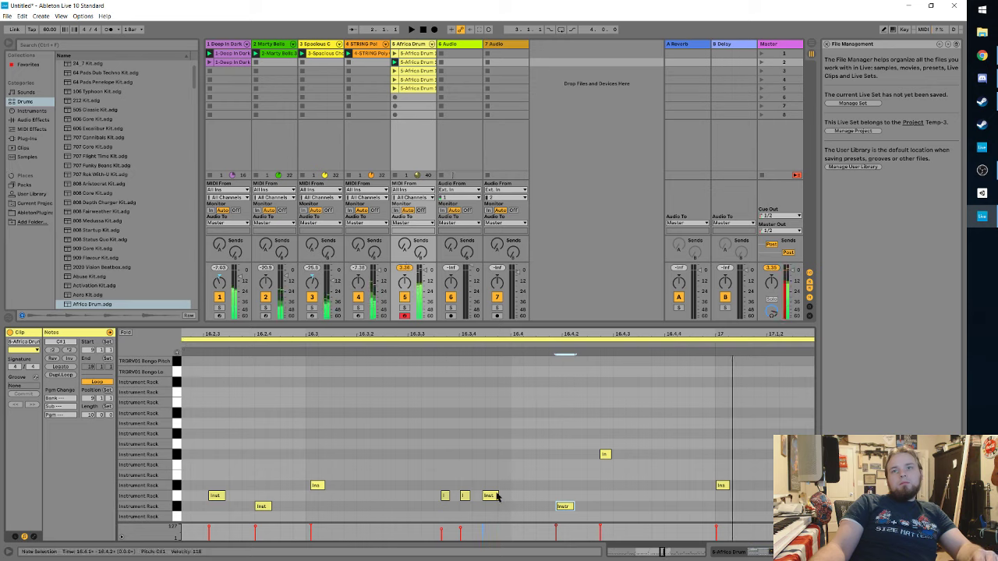
Step: Fine-tune the timing of the second and third D1 notes in the group just before 16.4, and replay the passage
{"action": "left_click_drag", "start_coordinate": [492, 501], "coordinate": [502, 502]}
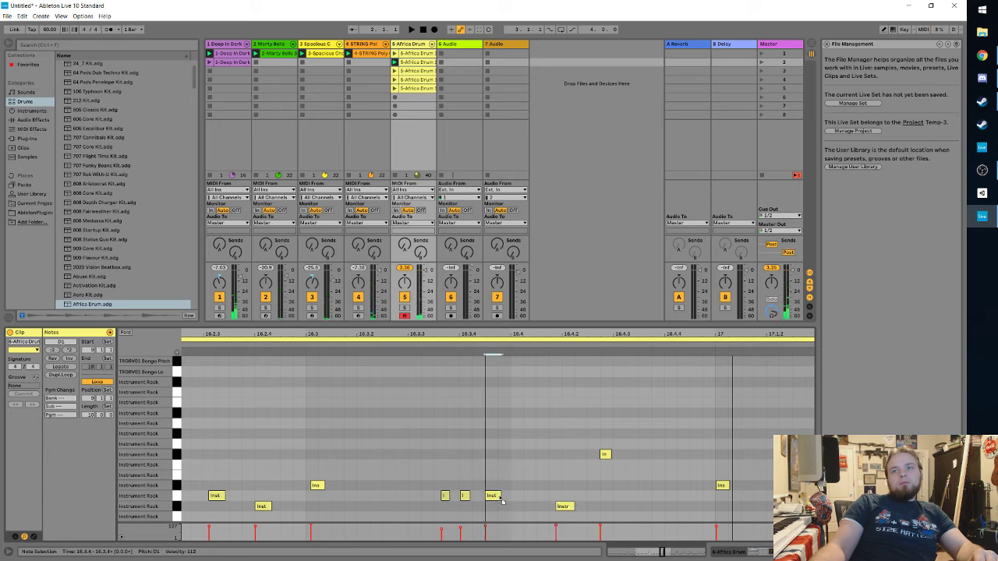
{"action": "left_click", "coordinate": [463, 497]}
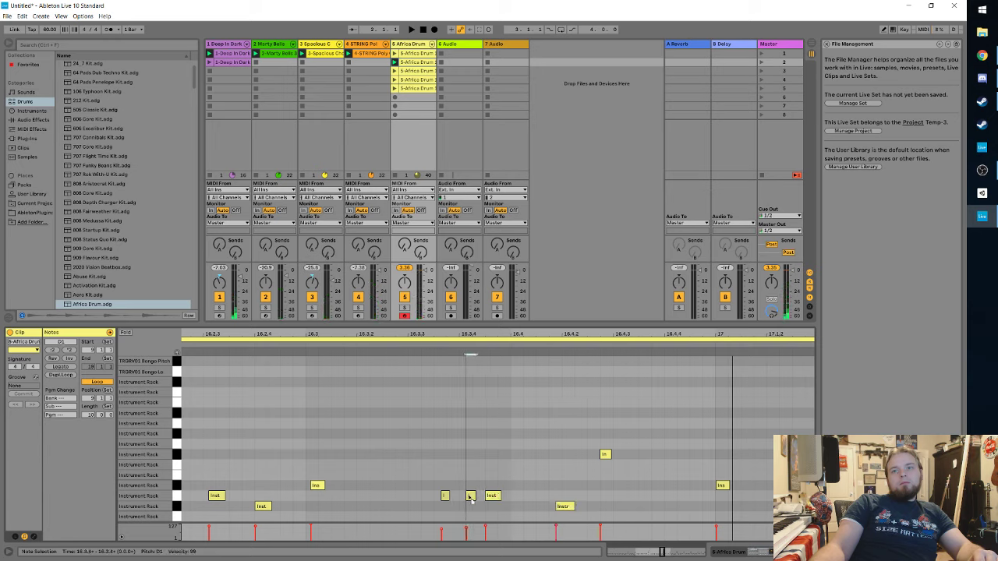
{"action": "key", "text": "space"}
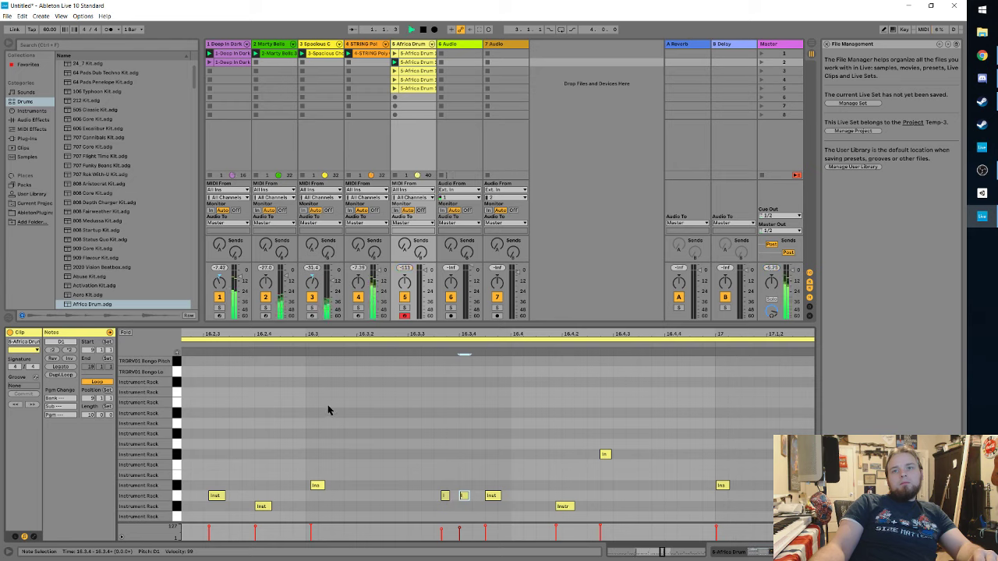
{"action": "key", "text": "space"}
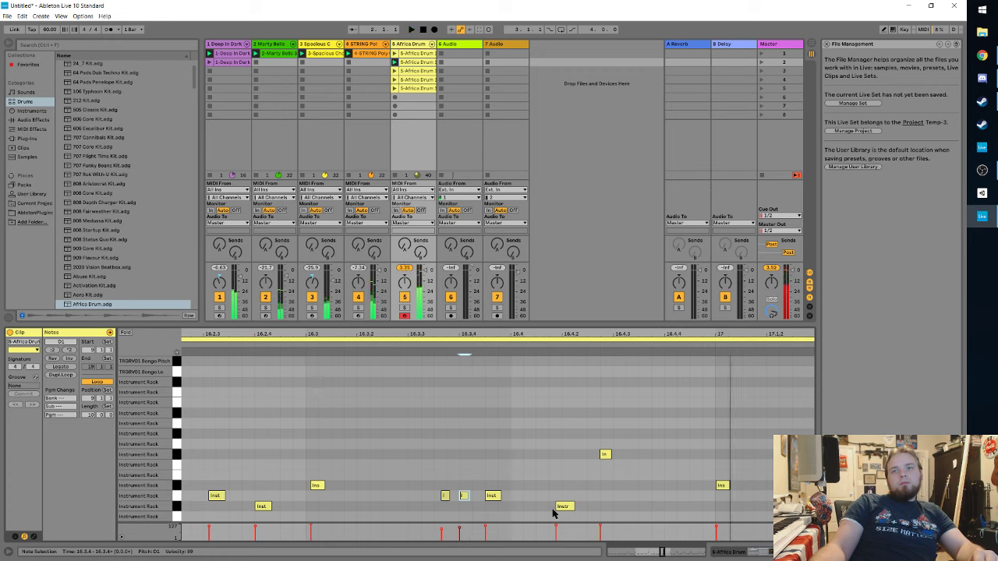
Step: Move the C#1 note to 16.4.2 and select the F#1 note that follows it
{"action": "left_click_drag", "start_coordinate": [567, 511], "coordinate": [577, 508]}
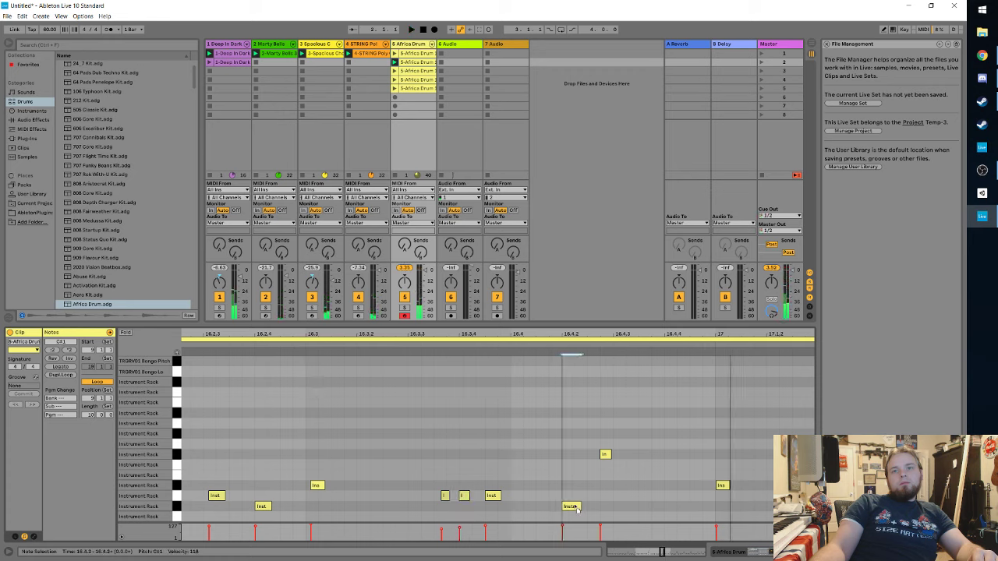
{"action": "left_click", "coordinate": [607, 457]}
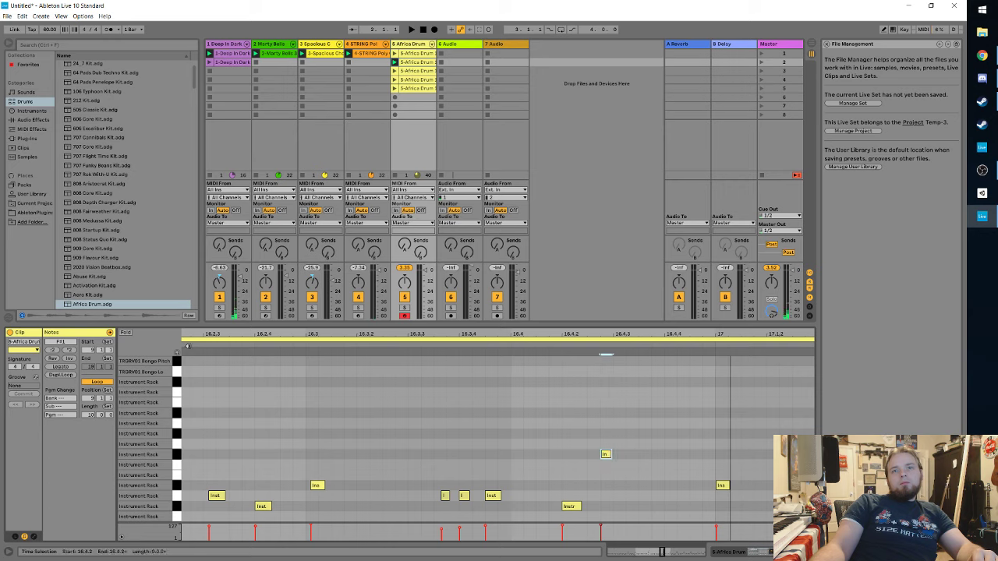
Step: Shift the three D1 notes before 16.4 later so that the last one starts at 16.4, and replay the passage
{"action": "key", "text": "space"}
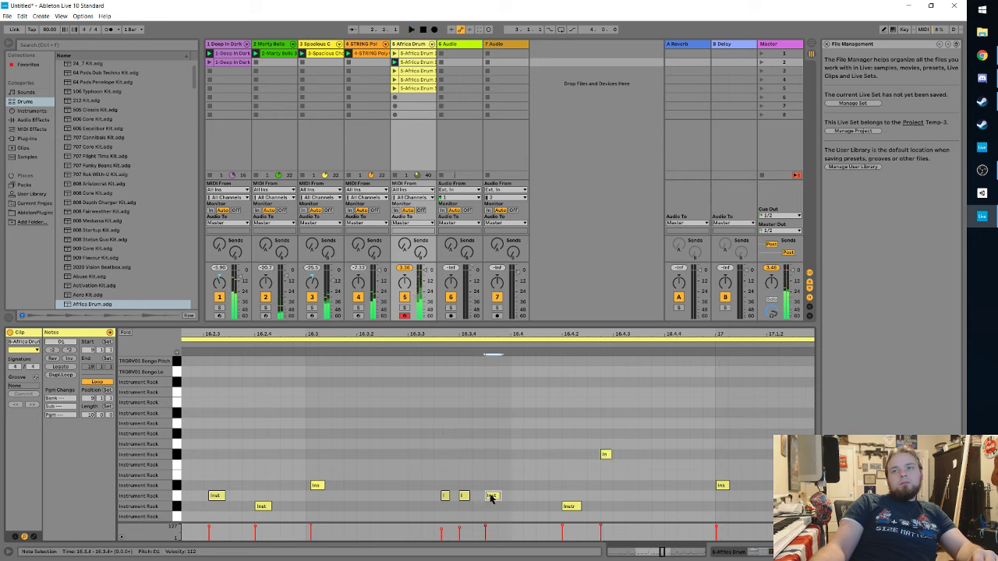
{"action": "mouse_move", "coordinate": [492, 499]}
{"action": "left_mouse_down"}
{"action": "mouse_move", "coordinate": [524, 499]}
{"action": "mouse_move", "coordinate": [451, 500]}
{"action": "mouse_move", "coordinate": [462, 500]}
{"action": "left_mouse_up"}
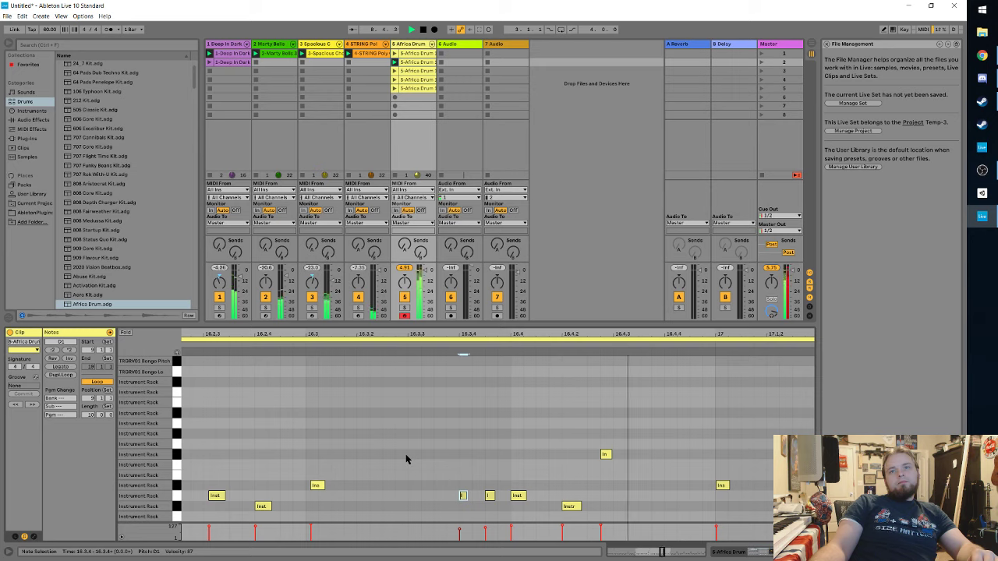
Step: Move the F#1 note that follows 16.4.2 later to 16.4.3 and replay the passage
{"action": "left_click", "coordinate": [607, 455]}
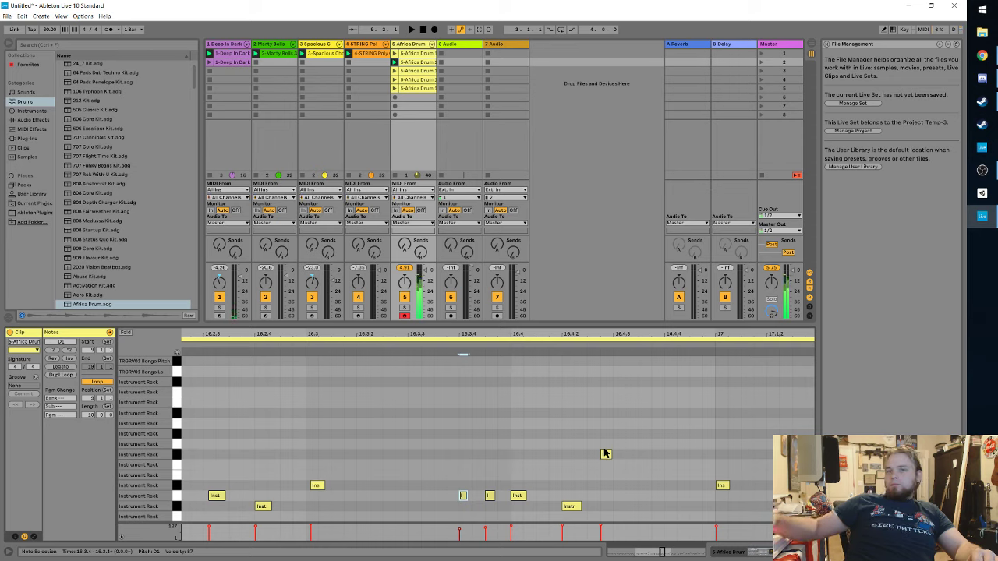
{"action": "double_click", "coordinate": [606, 454]}
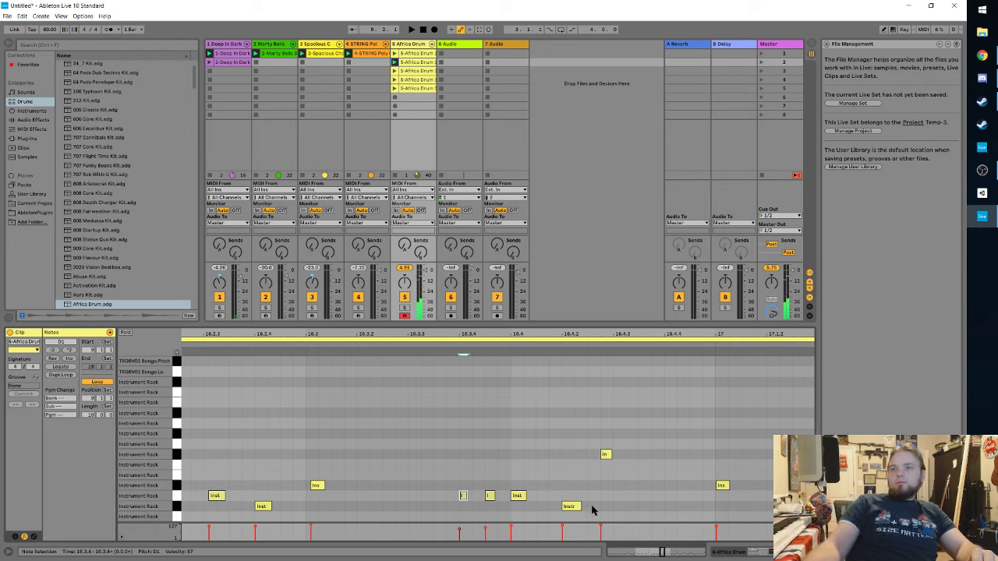
{"action": "left_click", "coordinate": [600, 531]}
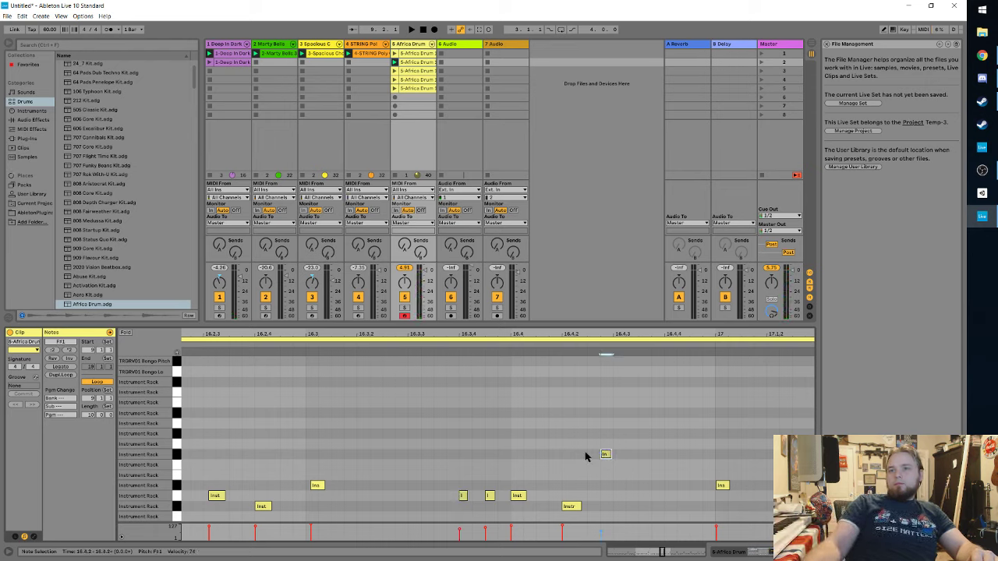
{"action": "key", "text": "space"}
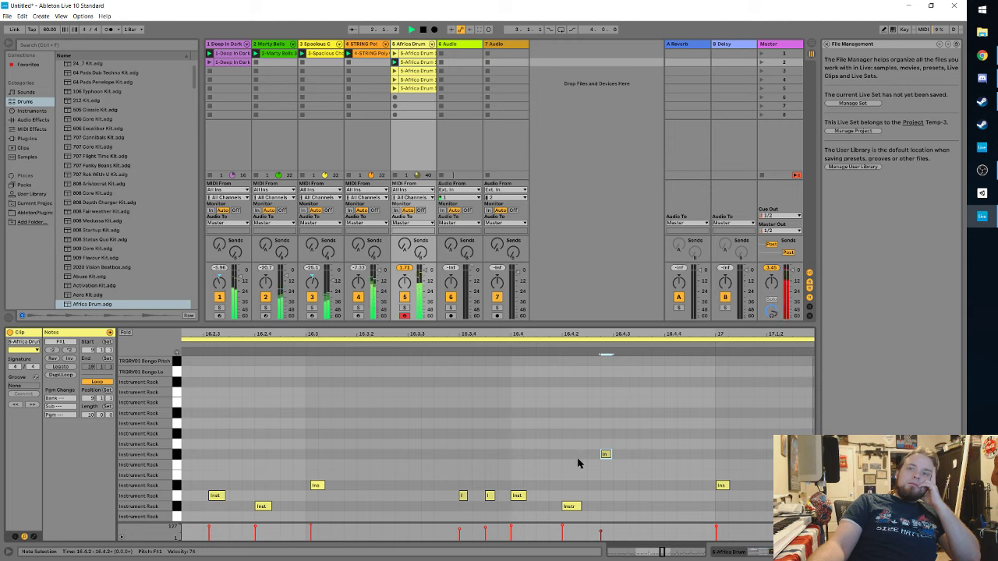
{"action": "left_click_drag", "start_coordinate": [609, 455], "coordinate": [620, 455]}
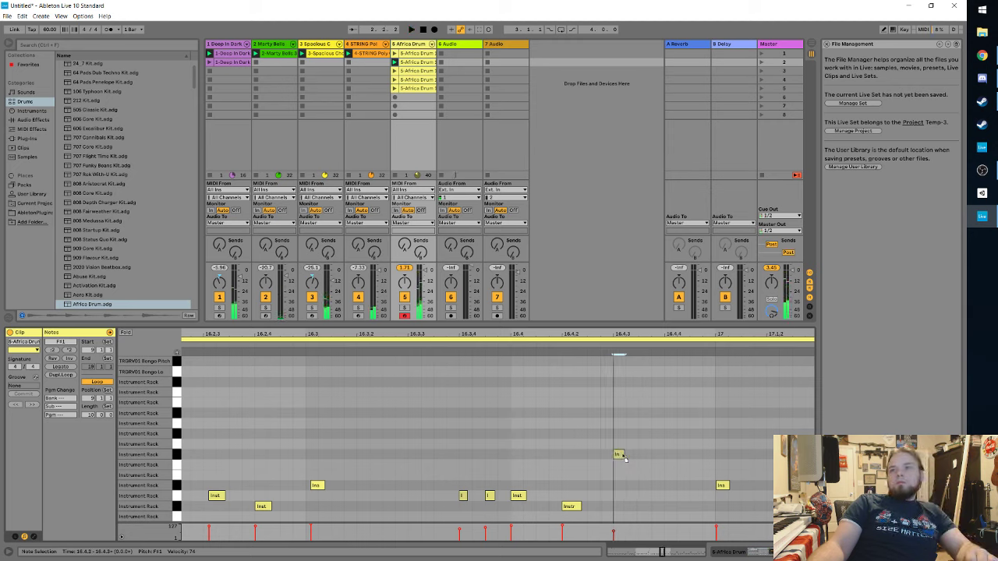
{"action": "left_click", "coordinate": [190, 343]}
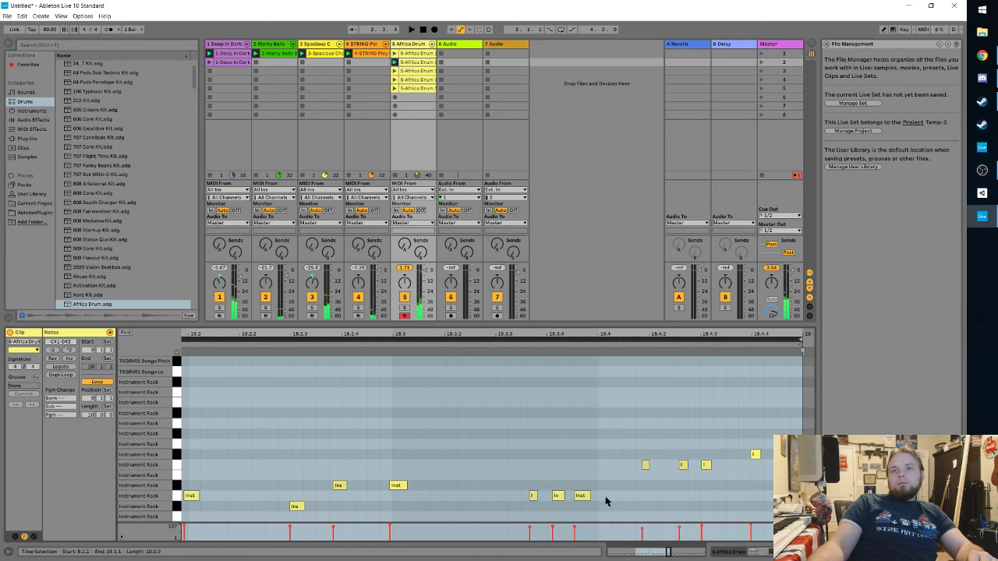
Step: Move the first F1 note of the closing fill to 18.4.2 and replay the end of the clip
{"action": "key", "text": "space"}
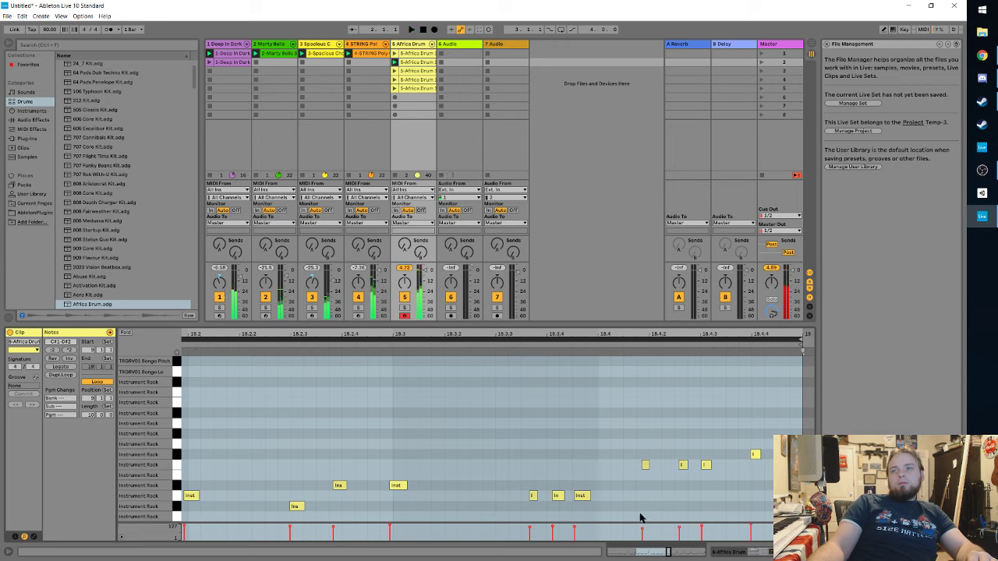
{"action": "scroll", "coordinate": [578, 470], "scroll_direction": "down", "scroll_amount": 2}
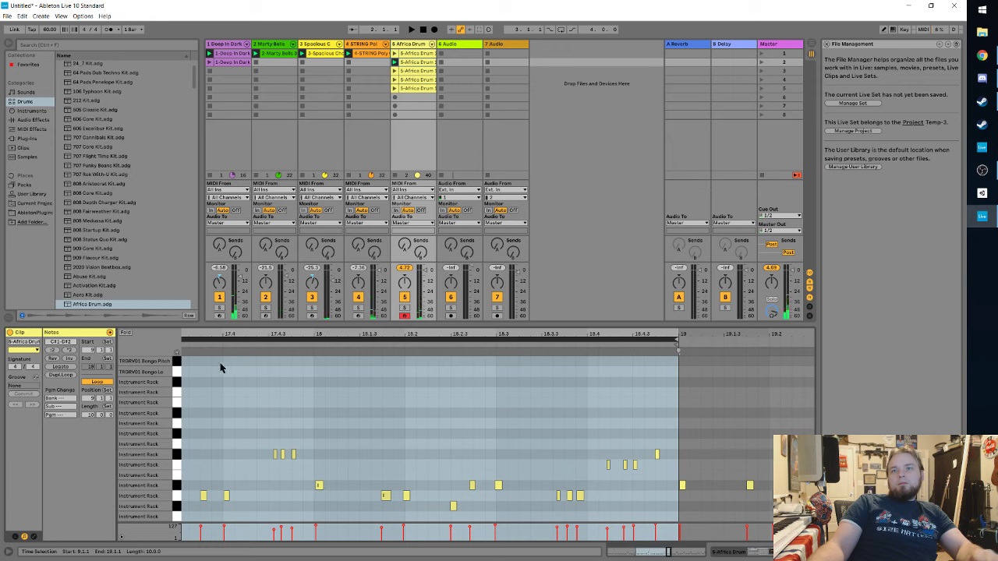
{"action": "left_click", "coordinate": [187, 349]}
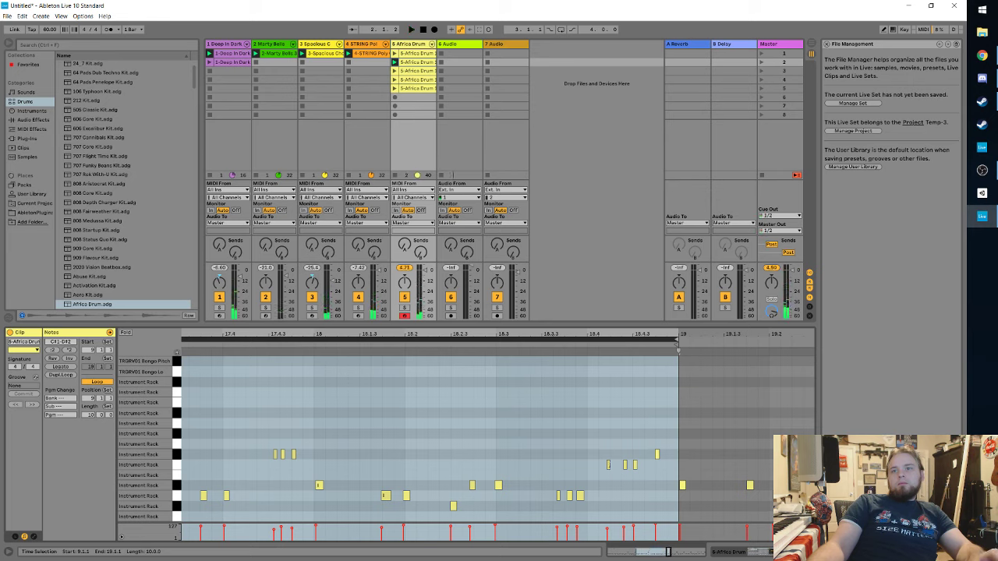
{"action": "scroll", "coordinate": [612, 468], "scroll_direction": "up", "scroll_amount": 3, "text": "ctrl"}
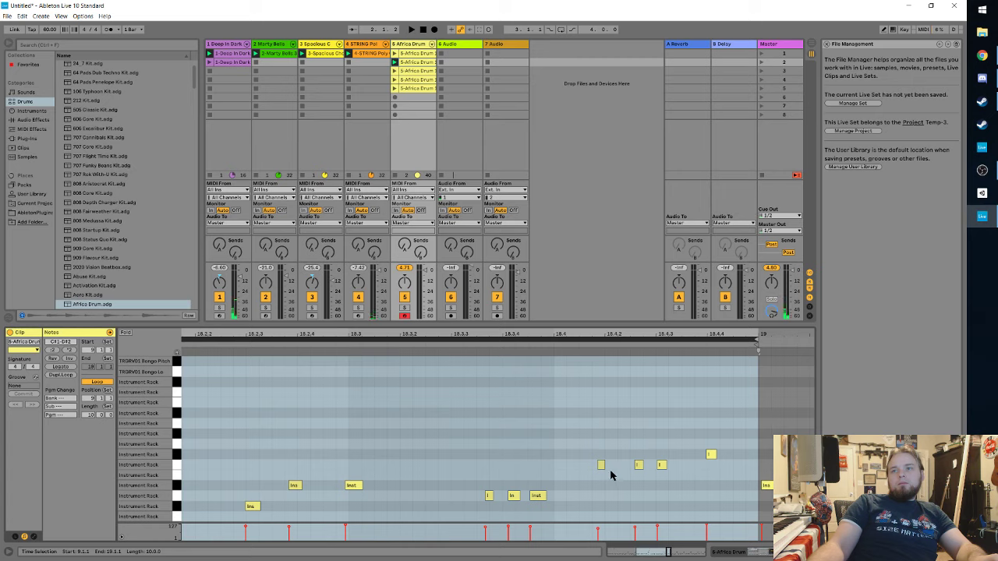
{"action": "left_click_drag", "start_coordinate": [601, 471], "coordinate": [608, 470]}
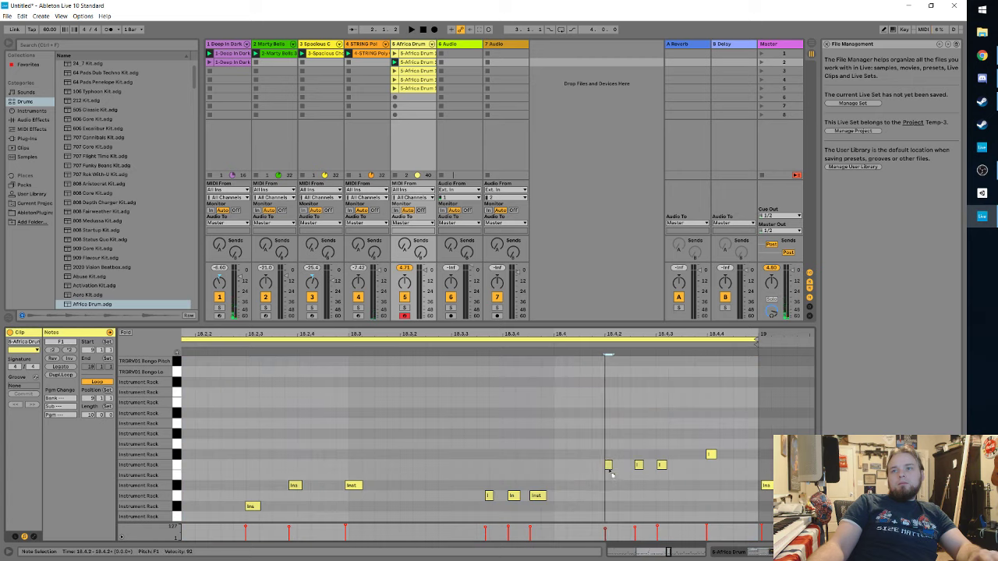
{"action": "left_click", "coordinate": [404, 345]}
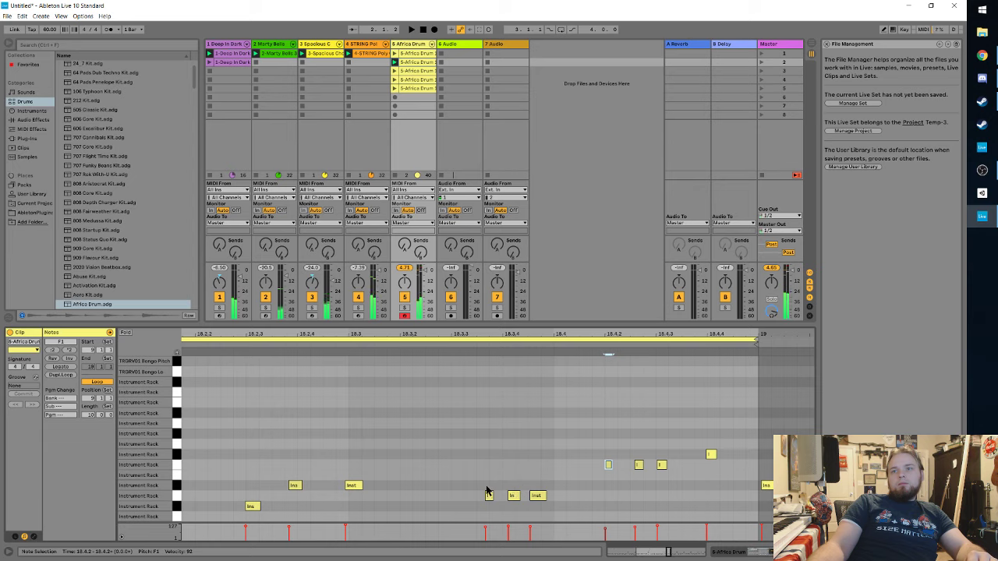
Step: Shift the group of three D1 notes just before 18.4 slightly later together and replay the ending
{"action": "left_click_drag", "start_coordinate": [450, 463], "coordinate": [552, 513]}
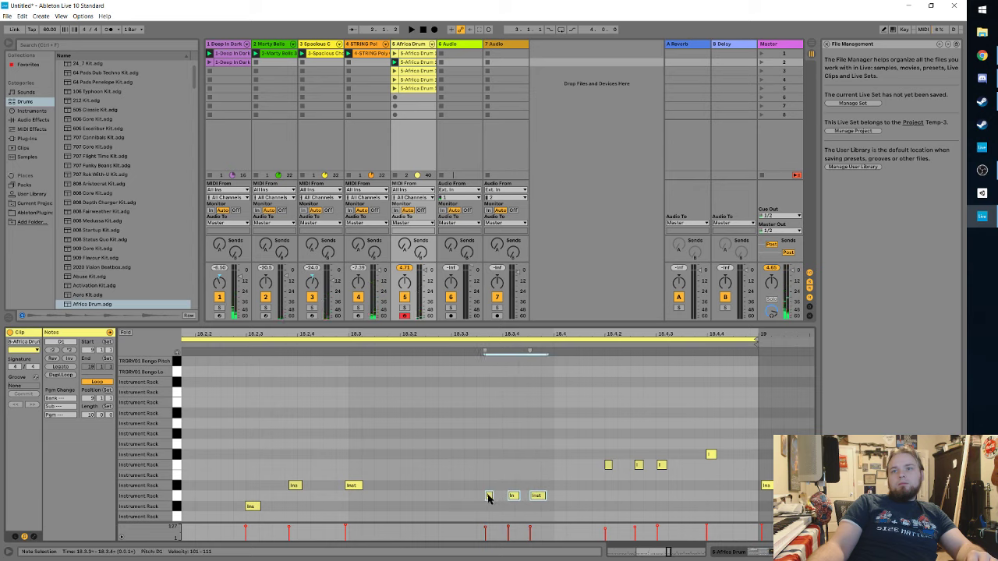
{"action": "left_click_drag", "start_coordinate": [489, 497], "coordinate": [502, 496]}
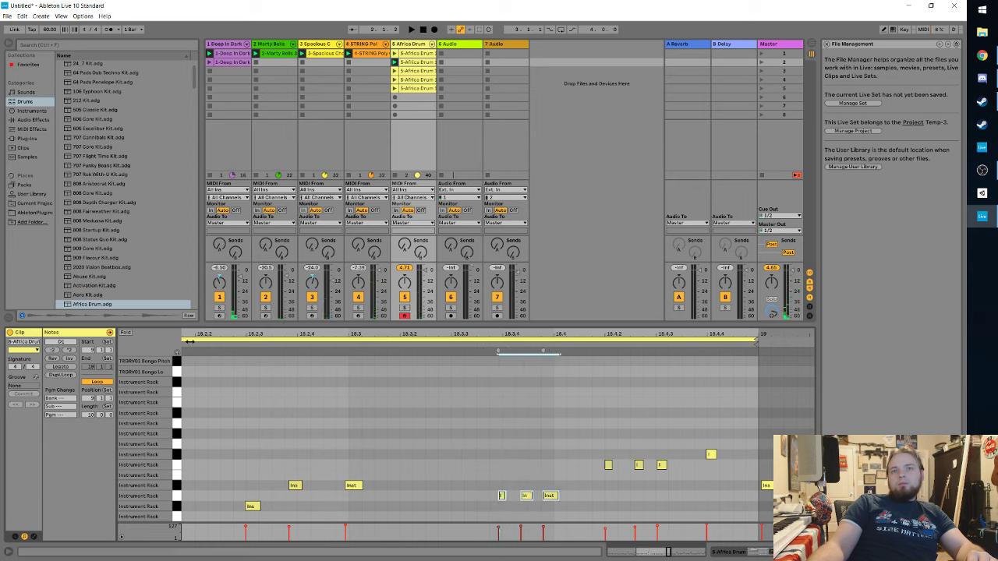
{"action": "key", "text": "space"}
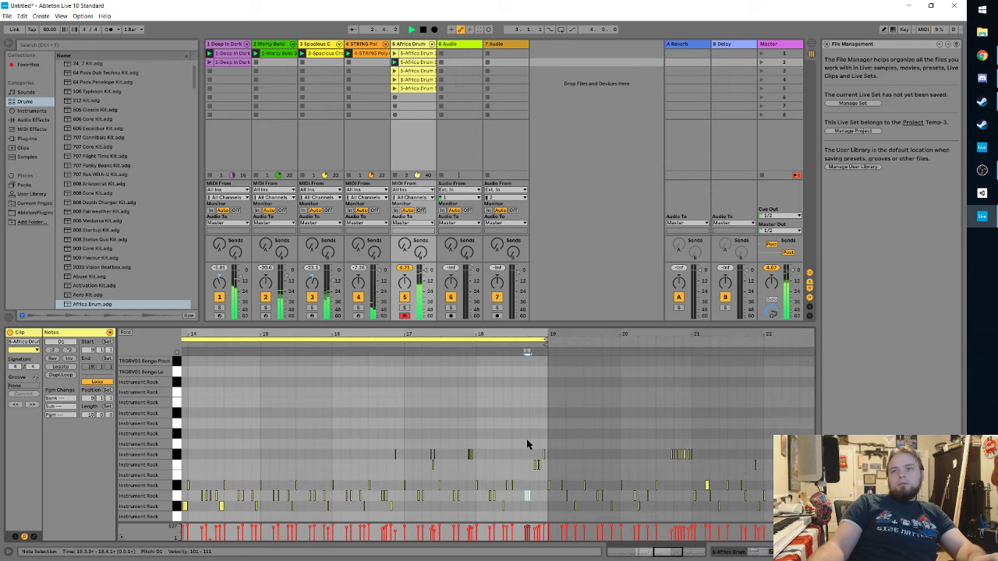
Step: Lower the F#1 notes just after 17.2.2 and at 17.2.3 to F1, nudge the second slightly later, and replay
{"action": "scroll", "coordinate": [481, 468], "scroll_direction": "up", "scroll_amount": 2}
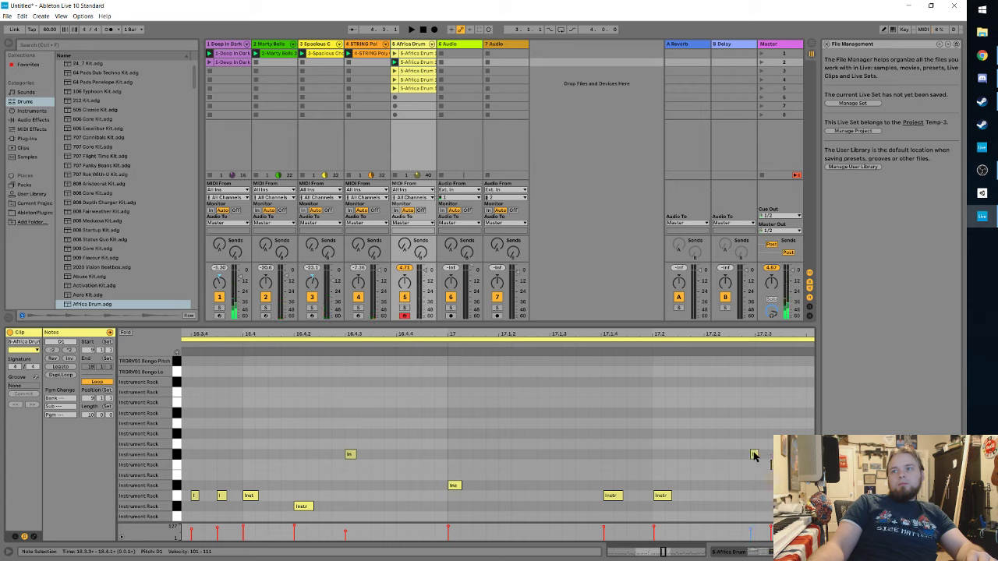
{"action": "left_click_drag", "start_coordinate": [755, 463], "coordinate": [755, 466]}
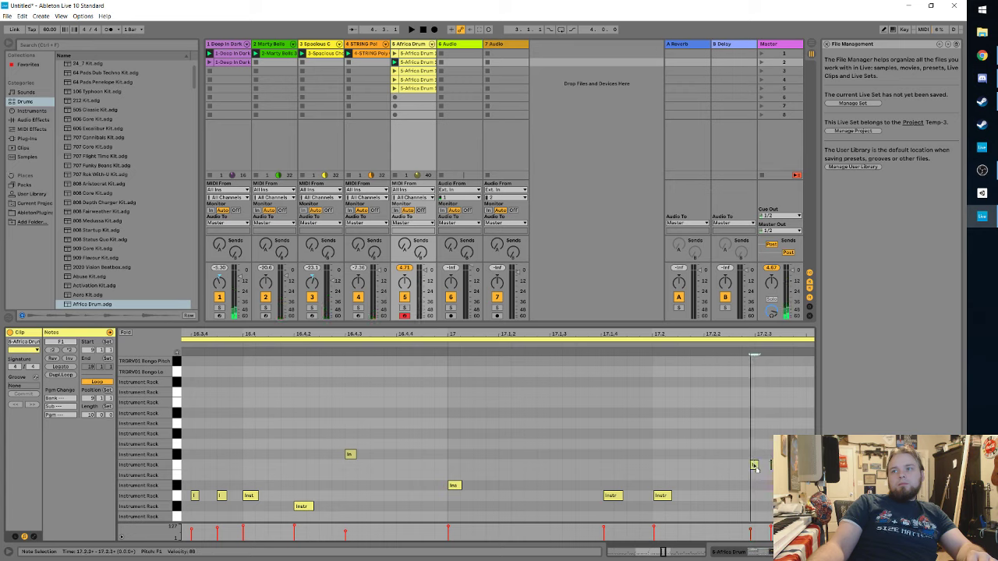
{"action": "left_click", "coordinate": [787, 455]}
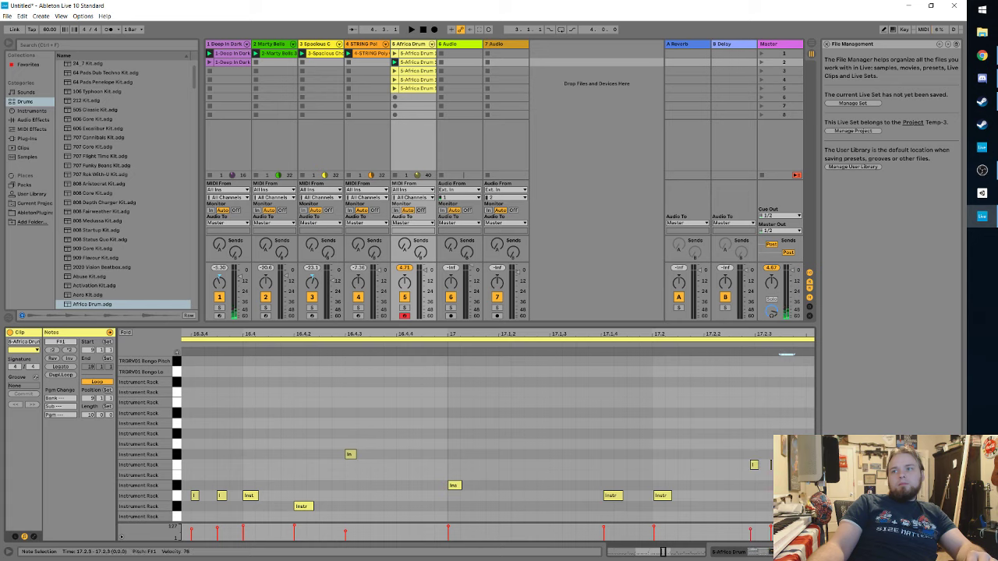
{"action": "left_click_drag", "start_coordinate": [786, 455], "coordinate": [789, 455]}
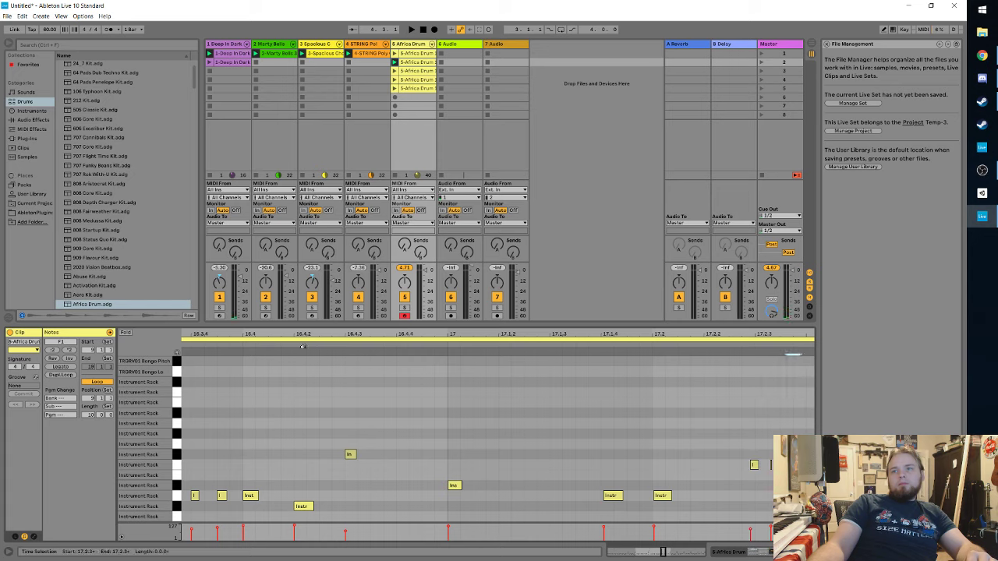
{"action": "key", "text": "space"}
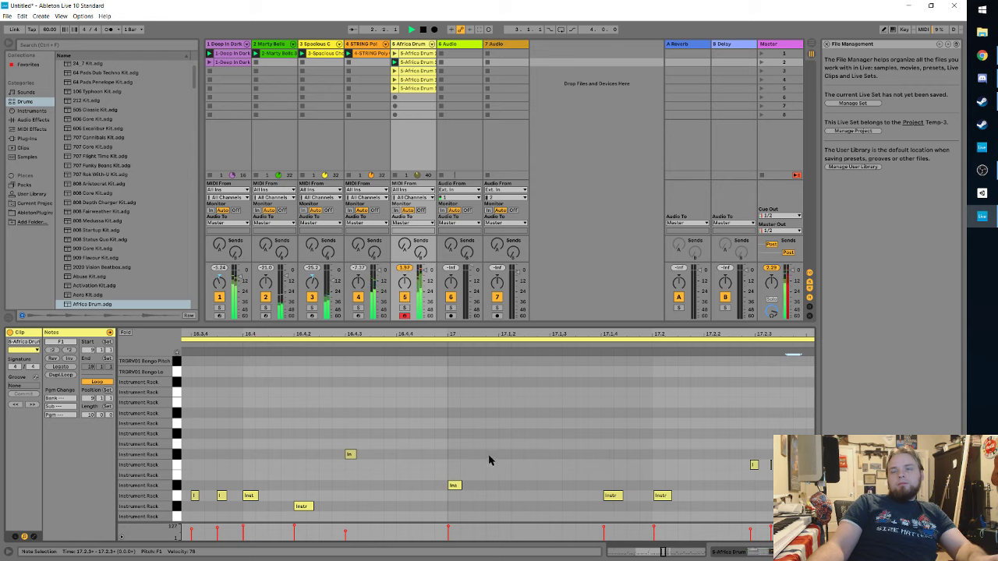
Step: Play the second Africa Drum clip through and examine the fill between 12.3 and bar 13
{"action": "scroll", "coordinate": [489, 460], "scroll_direction": "down", "scroll_amount": 5}
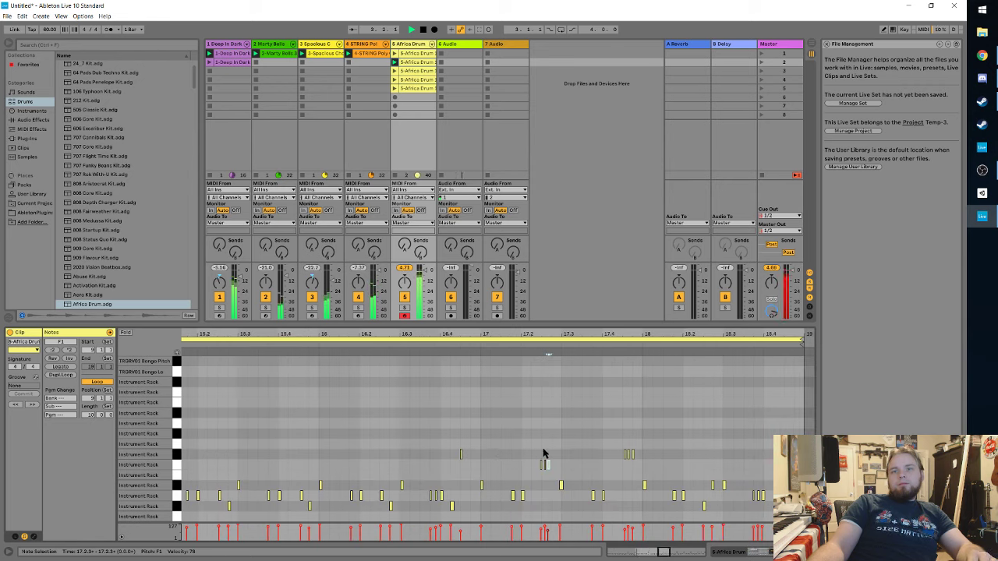
{"action": "scroll", "coordinate": [494, 463], "scroll_direction": "down", "scroll_amount": 5}
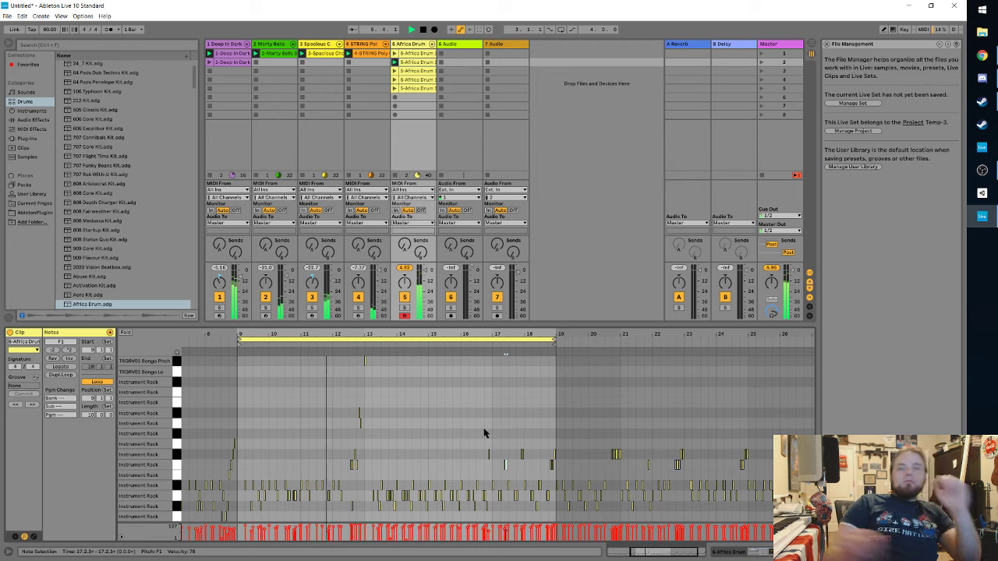
{"action": "scroll", "coordinate": [352, 438], "scroll_direction": "up", "scroll_amount": 5, "text": "ctrl"}
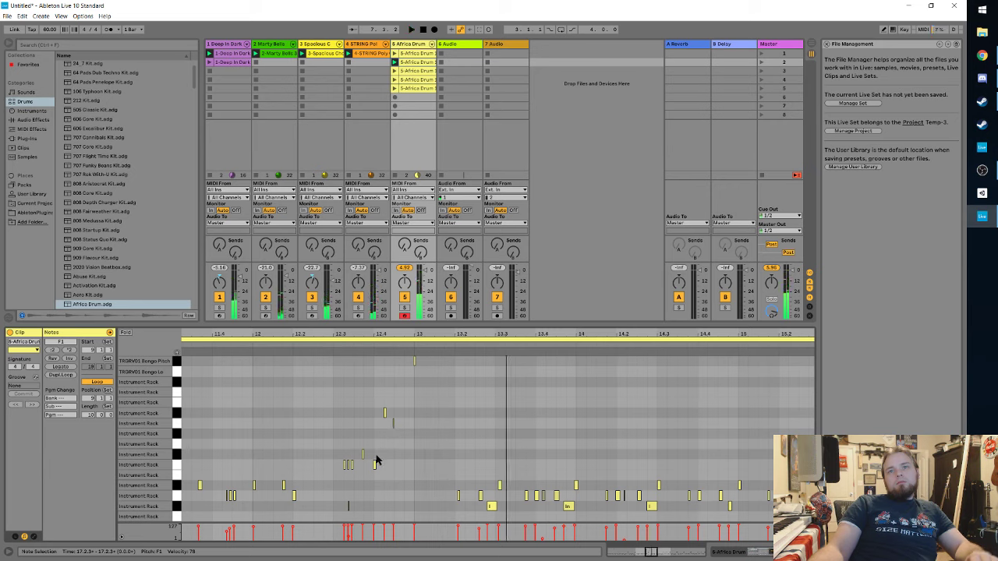
{"action": "scroll", "coordinate": [375, 461], "scroll_direction": "up", "scroll_amount": 3}
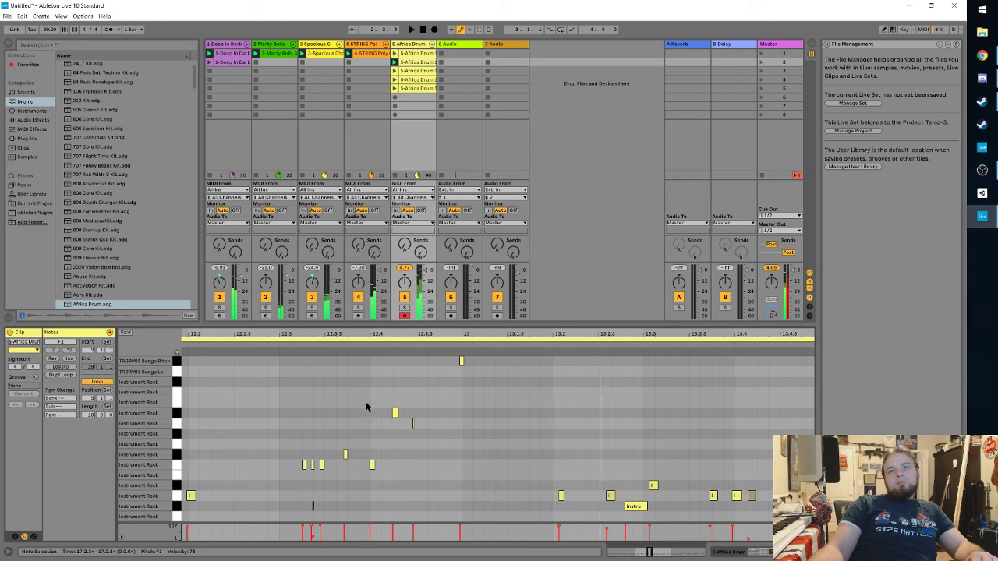
{"action": "scroll", "coordinate": [491, 434], "scroll_direction": "down", "scroll_amount": 5}
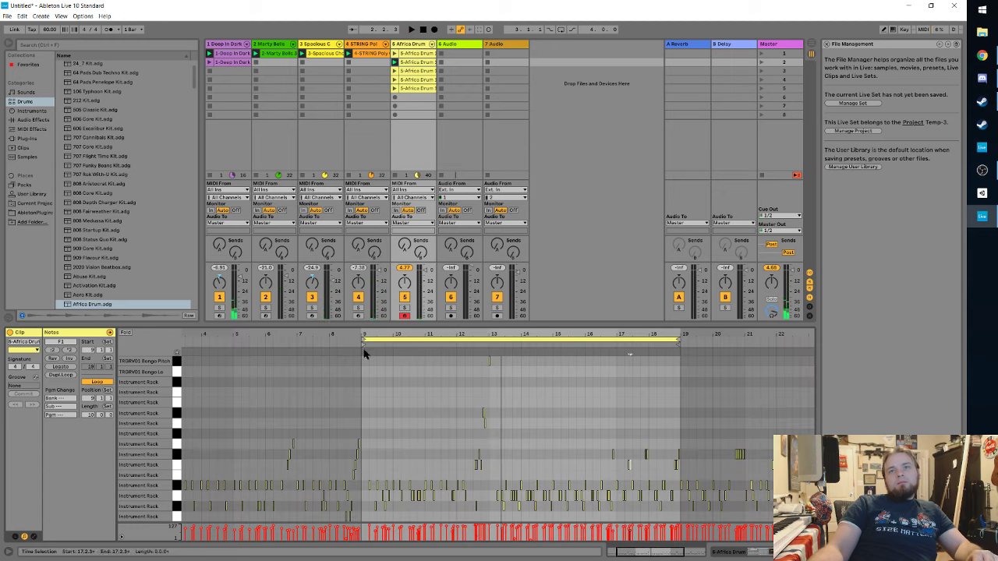
{"action": "key", "text": "space"}
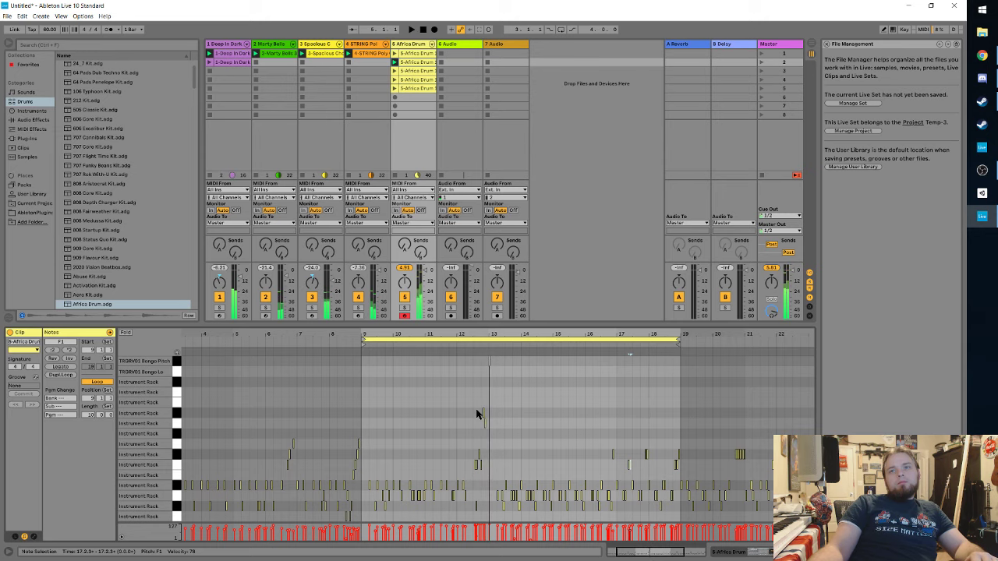
Step: Lower the A#1 note near 12.4.2 in the fill to G#1 and replay the passage
{"action": "scroll", "coordinate": [489, 419], "scroll_direction": "up", "scroll_amount": 5}
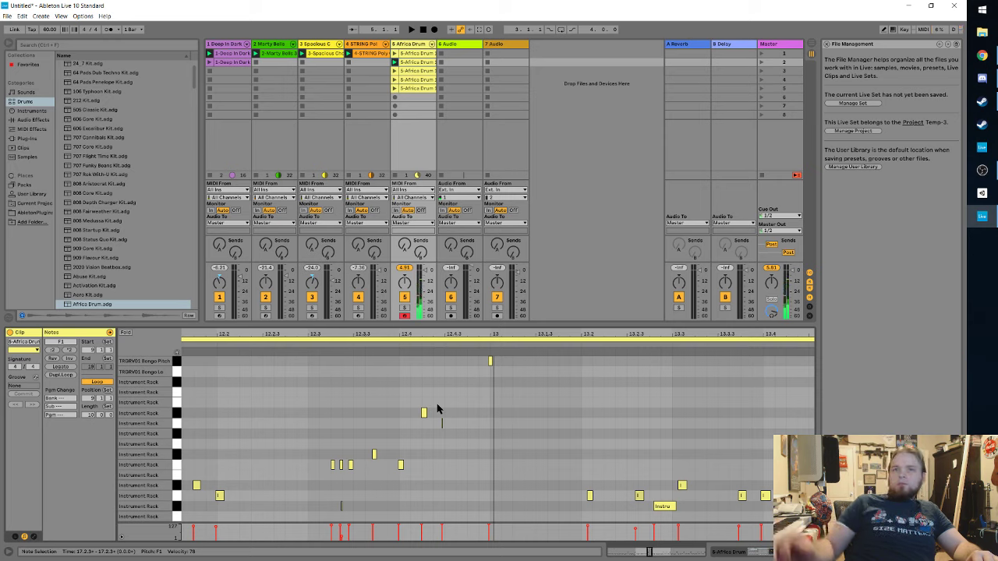
{"action": "left_click_drag", "start_coordinate": [423, 415], "coordinate": [429, 426]}
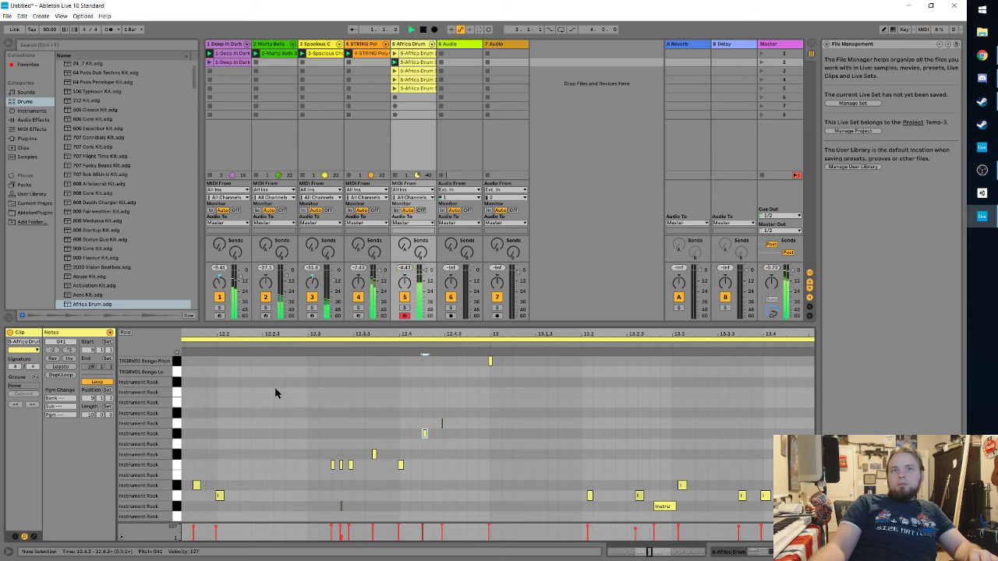
{"action": "key", "text": "space"}
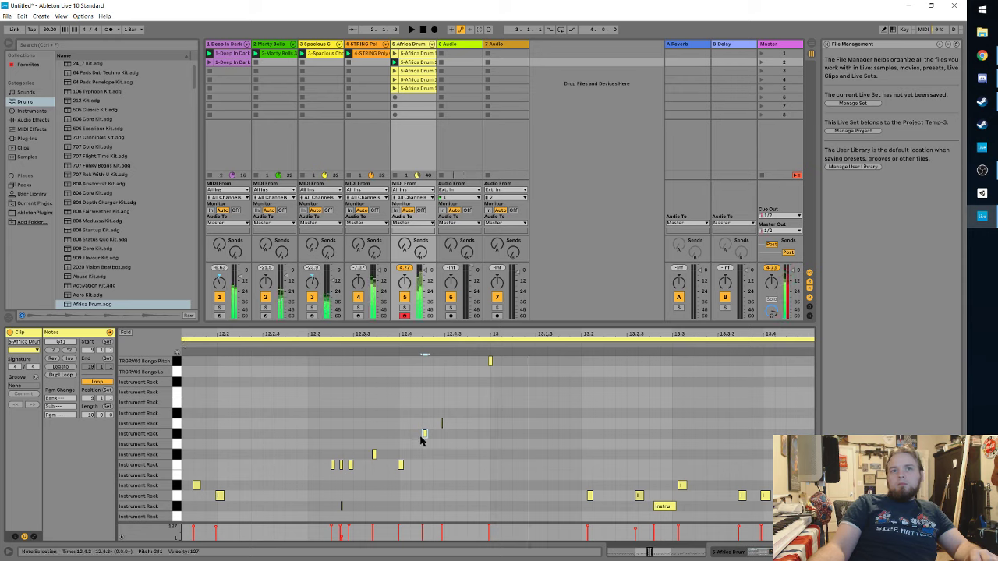
Step: Nudge the G#1 note later in small moves to between 12.4.2 and 12.4.3, replaying the fill after each
{"action": "left_click_drag", "start_coordinate": [425, 437], "coordinate": [431, 442]}
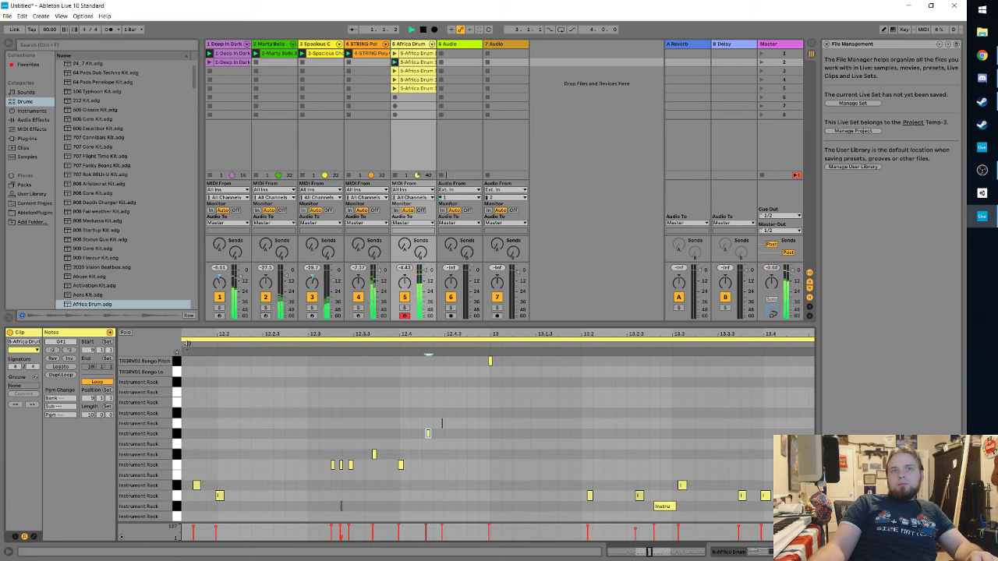
{"action": "left_click", "coordinate": [186, 344]}
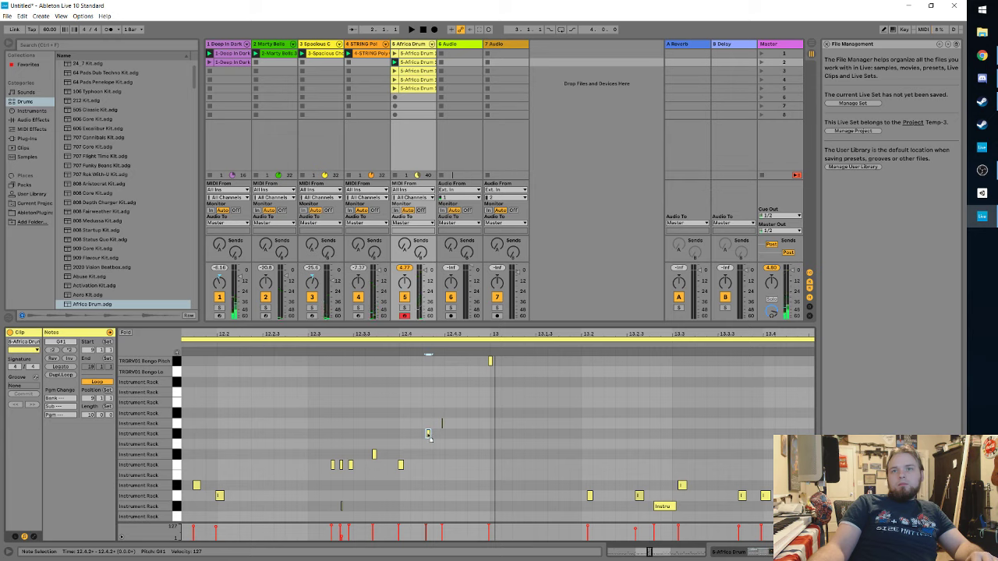
{"action": "left_click_drag", "start_coordinate": [428, 435], "coordinate": [437, 436]}
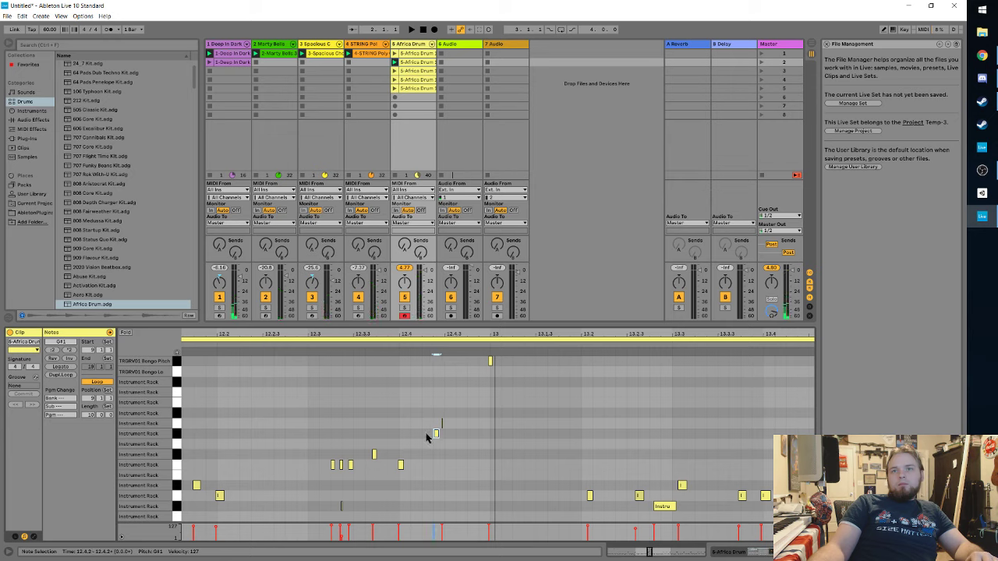
{"action": "left_click", "coordinate": [186, 345]}
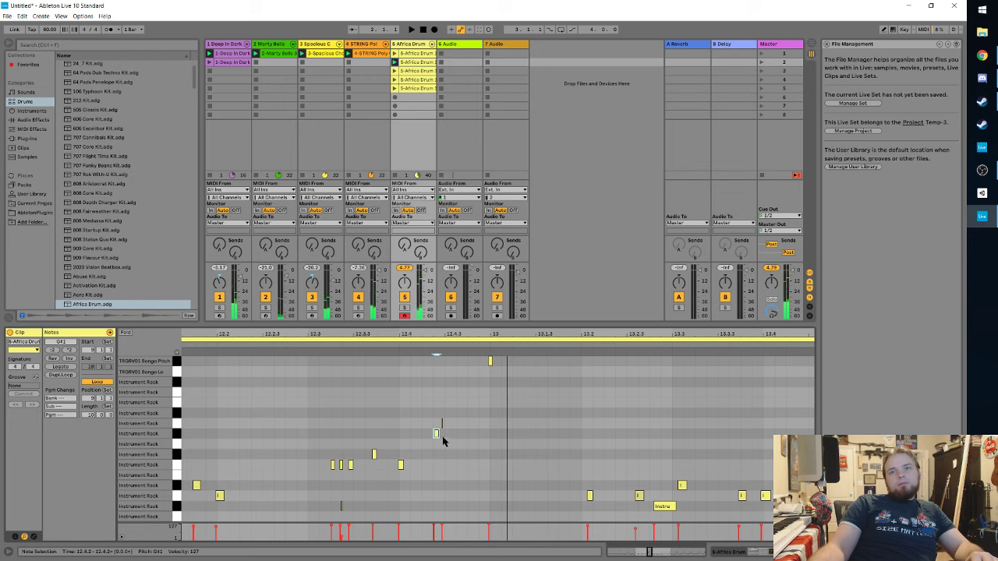
Step: Nudge the fill's G#1 note earlier in two small moves to about 12.4.2, replaying the passage after each
{"action": "left_click_drag", "start_coordinate": [438, 437], "coordinate": [425, 442]}
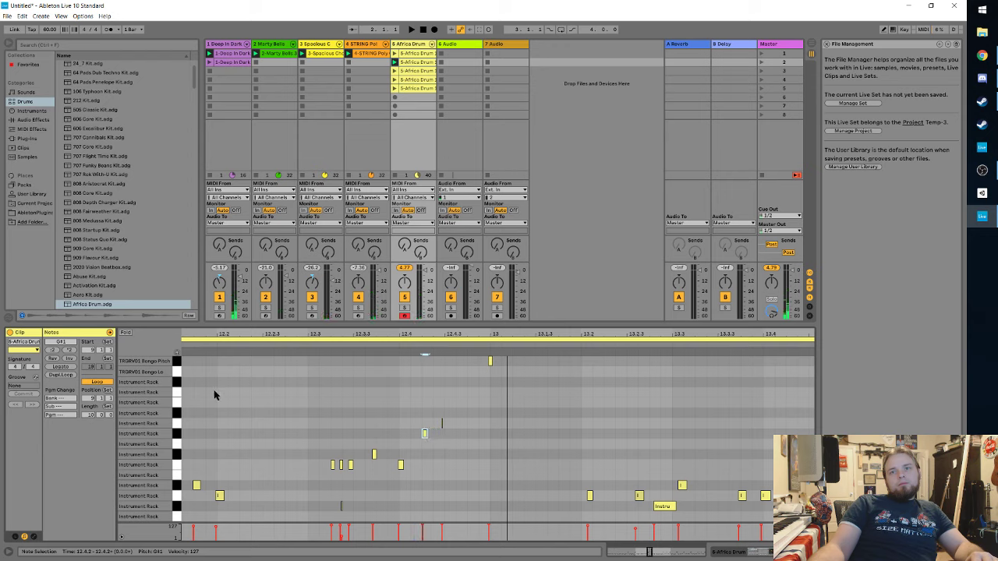
{"action": "left_click", "coordinate": [184, 350]}
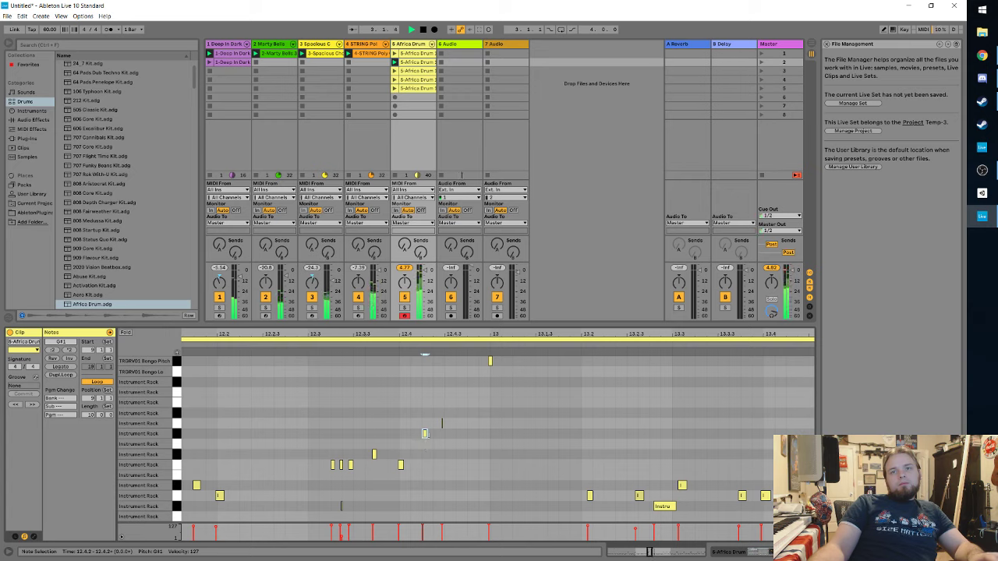
{"action": "left_click_drag", "start_coordinate": [426, 435], "coordinate": [424, 437]}
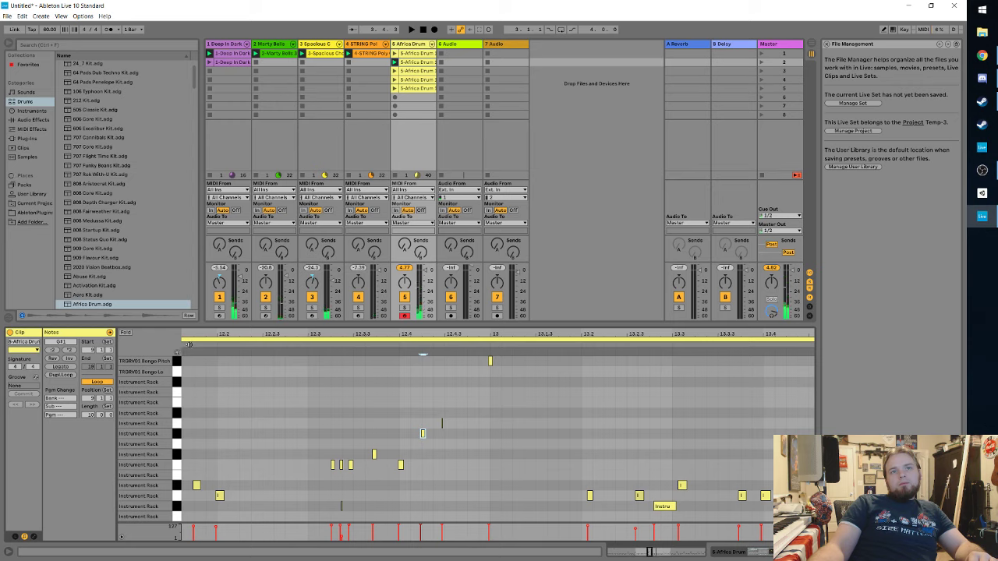
{"action": "key", "text": "space"}
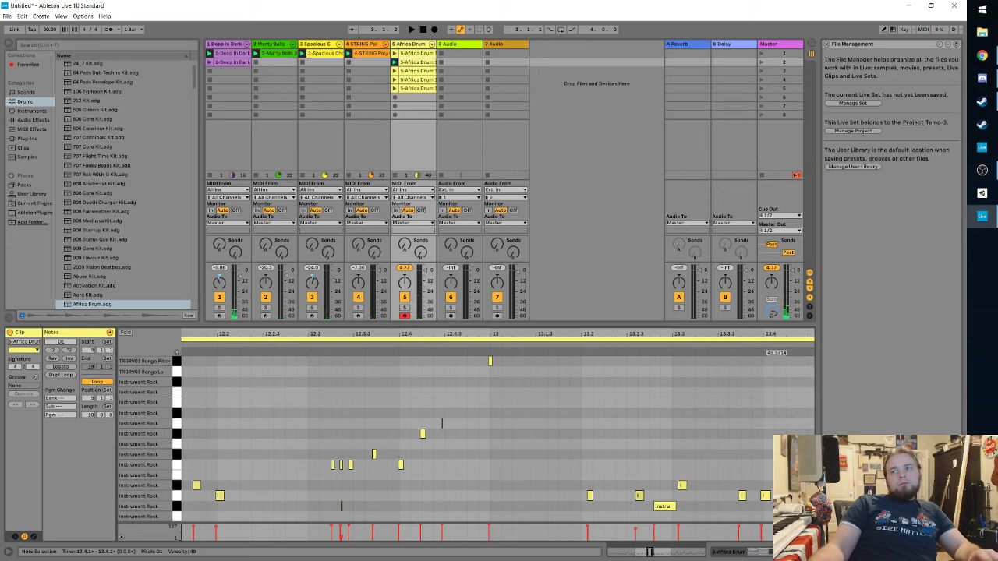
{"action": "key", "text": "space"}
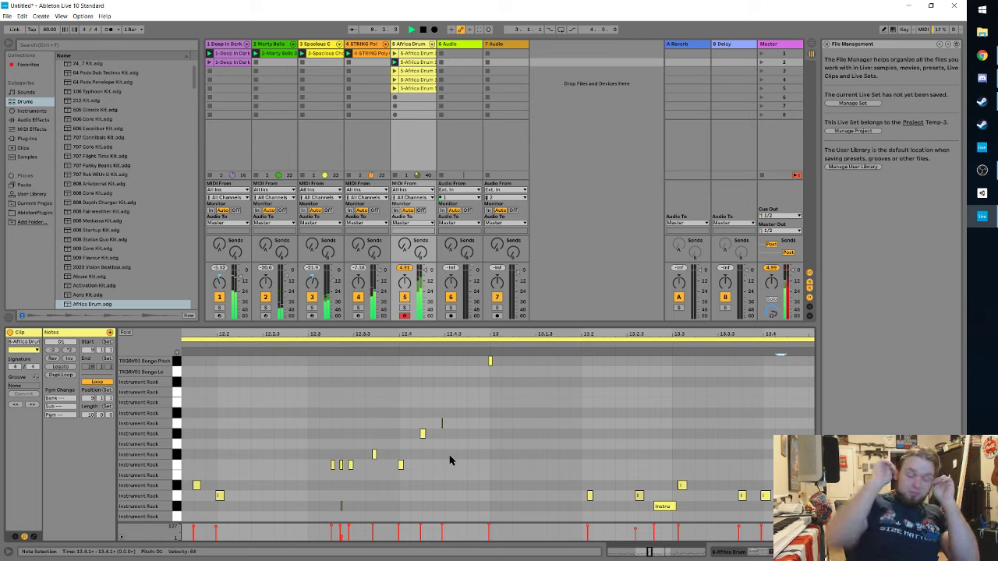
Step: Delete the fifth and fourth clips on the Africa Drum track
{"action": "left_click", "coordinate": [425, 91]}
{"action": "key", "text": "Delete"}
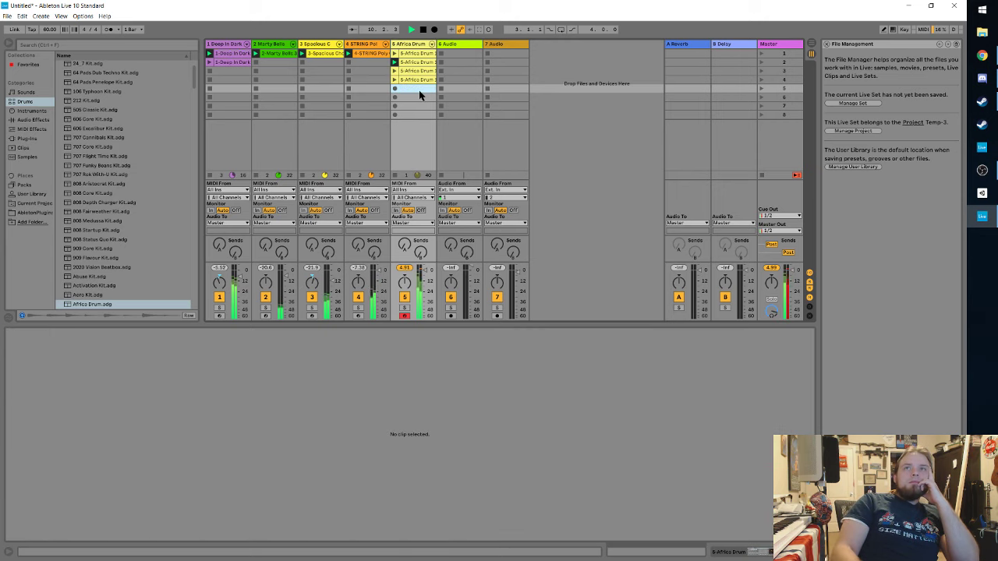
{"action": "left_click", "coordinate": [420, 80]}
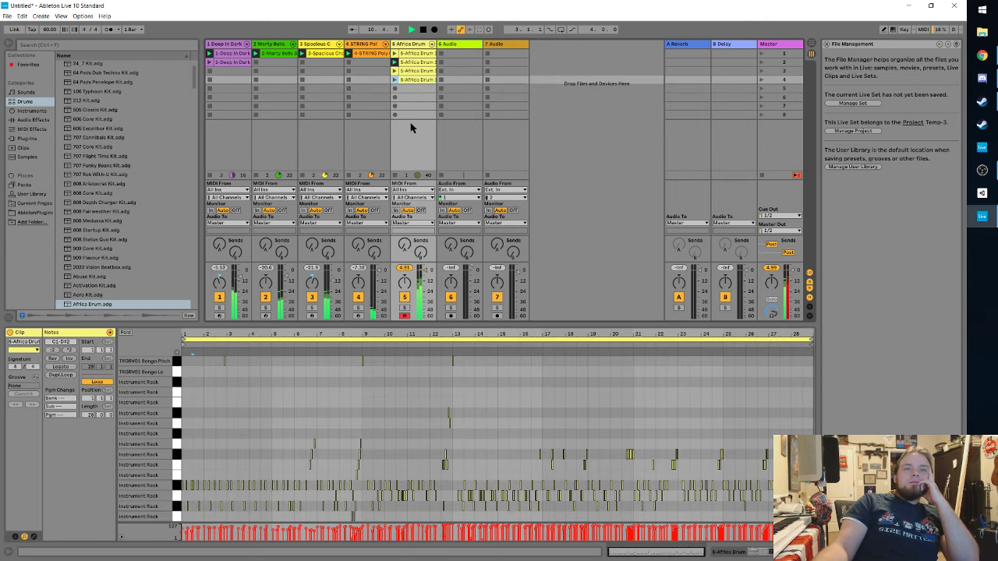
{"action": "key", "text": "Delete"}
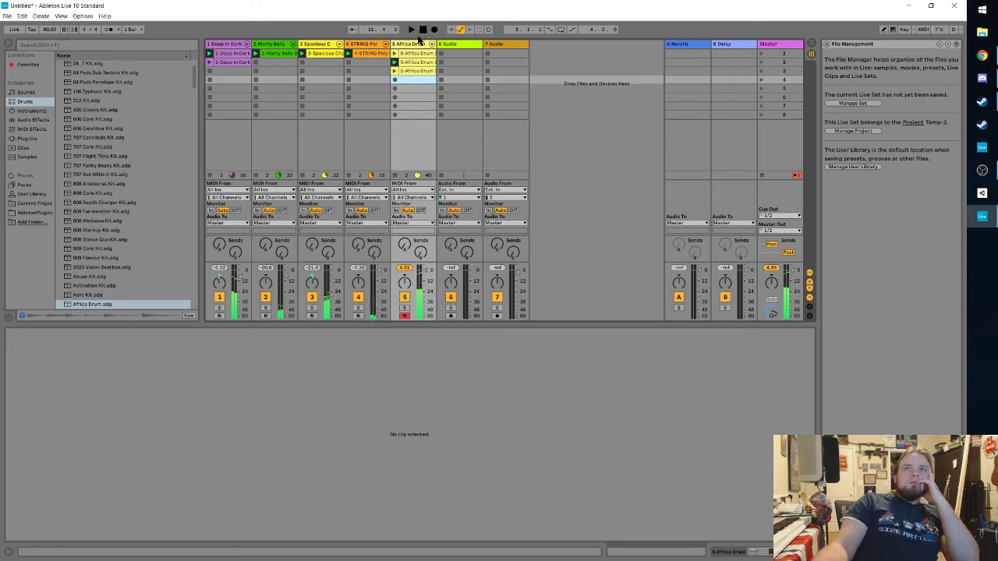
Step: Play the first Africa Drum clip through its whole loop, followed by the second clip
{"action": "left_click", "coordinate": [394, 53]}
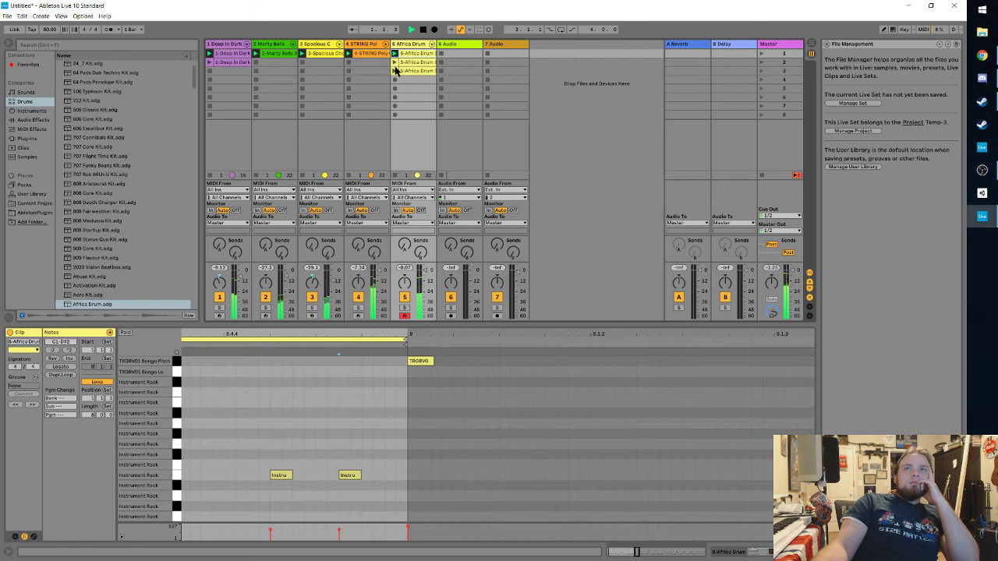
{"action": "scroll", "coordinate": [434, 384], "scroll_direction": "down", "scroll_amount": 10}
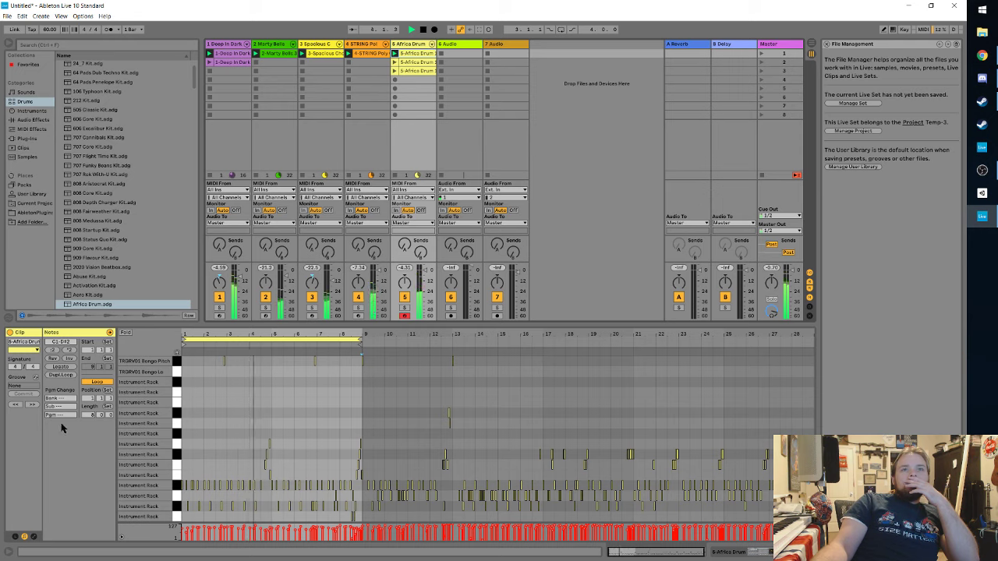
{"action": "left_click", "coordinate": [395, 63]}
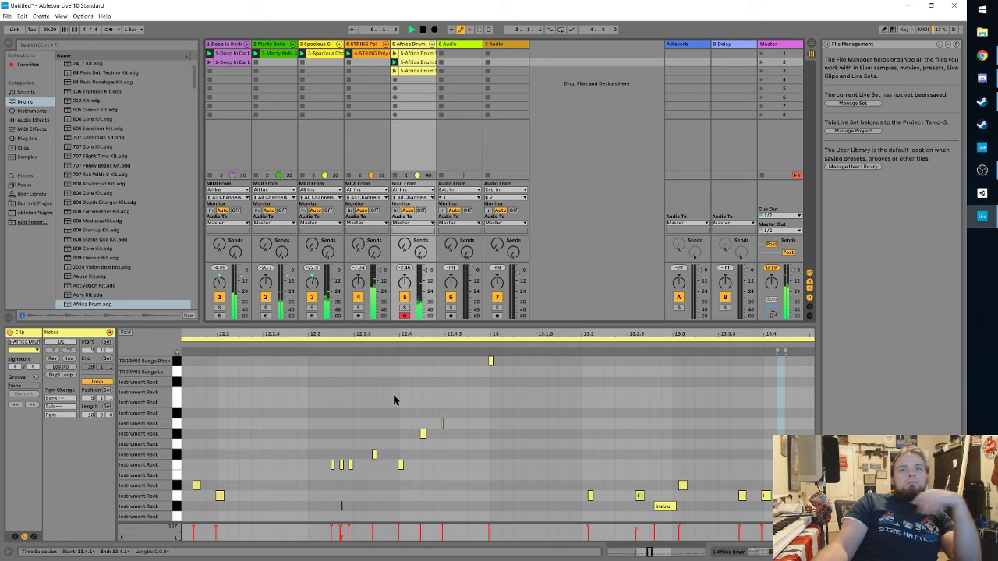
Step: Set the velocity of the D#2 note near bar 13 in the second Africa Drum clip to 97
{"action": "scroll", "coordinate": [395, 401], "scroll_direction": "down", "scroll_amount": 5}
{"action": "scroll", "coordinate": [393, 402], "scroll_direction": "down", "scroll_amount": 3}
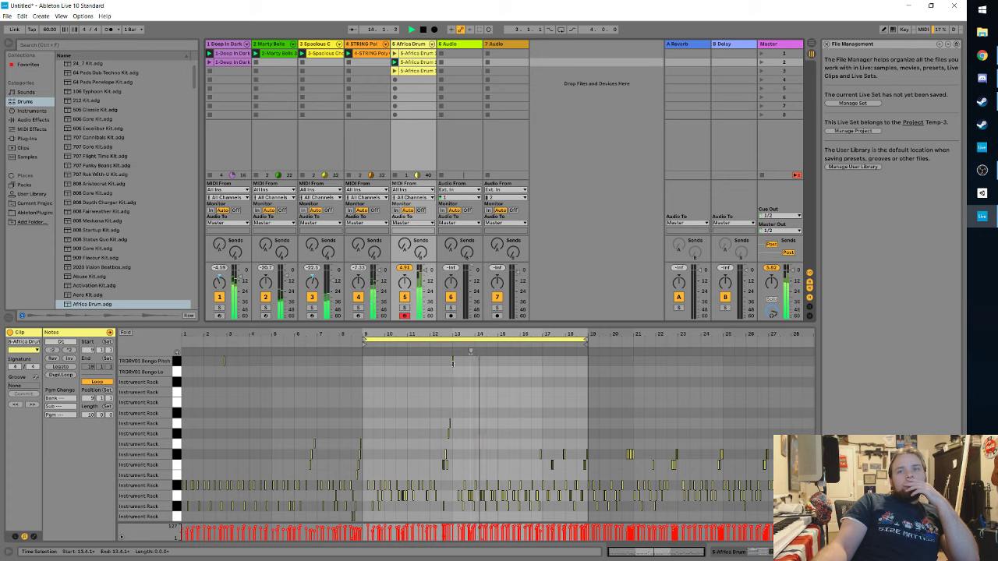
{"action": "left_click", "coordinate": [453, 360]}
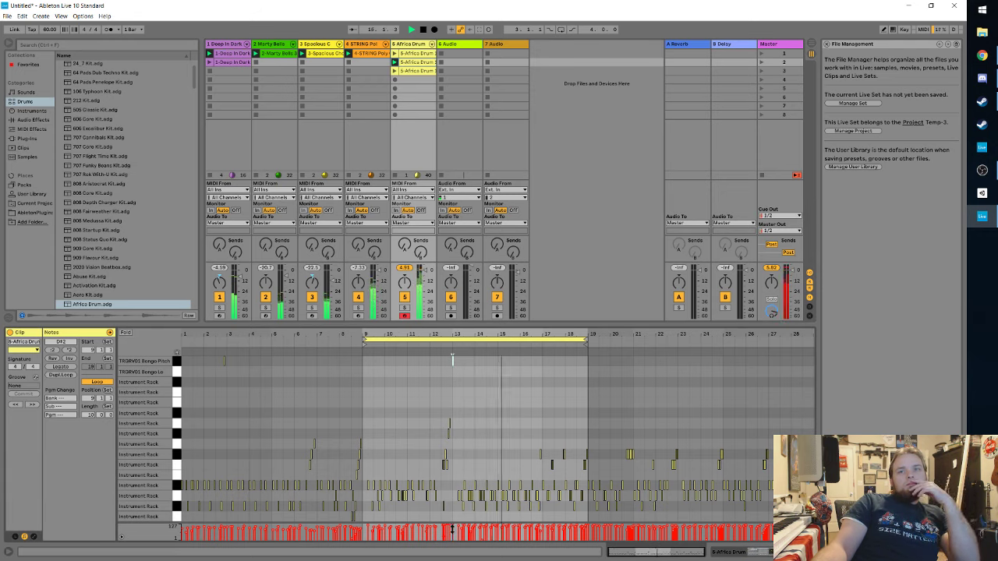
{"action": "left_click_drag", "start_coordinate": [452, 529], "coordinate": [452, 528]}
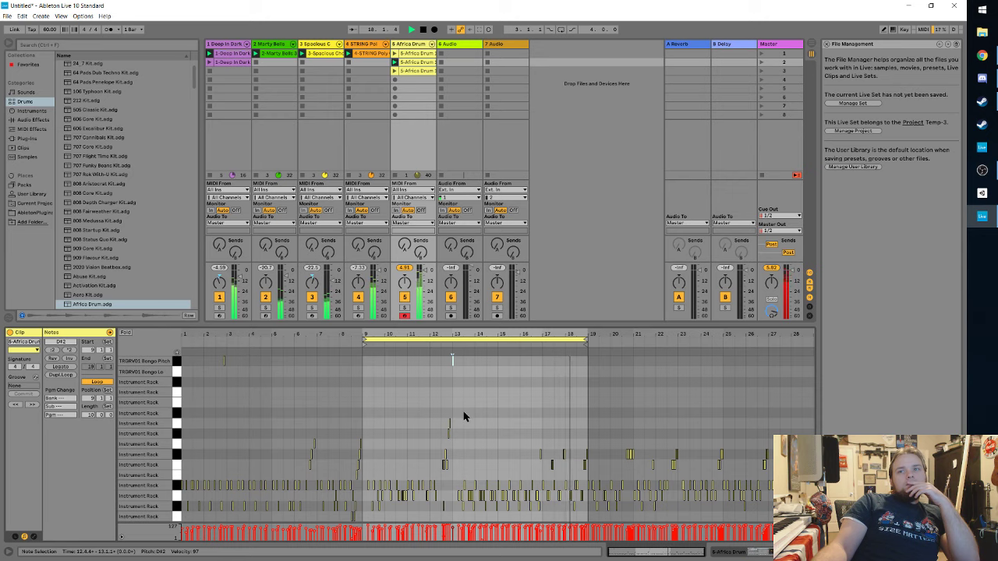
Step: Play the third Africa Drum clip and try its loop starting at bar 20
{"action": "left_click", "coordinate": [394, 71]}
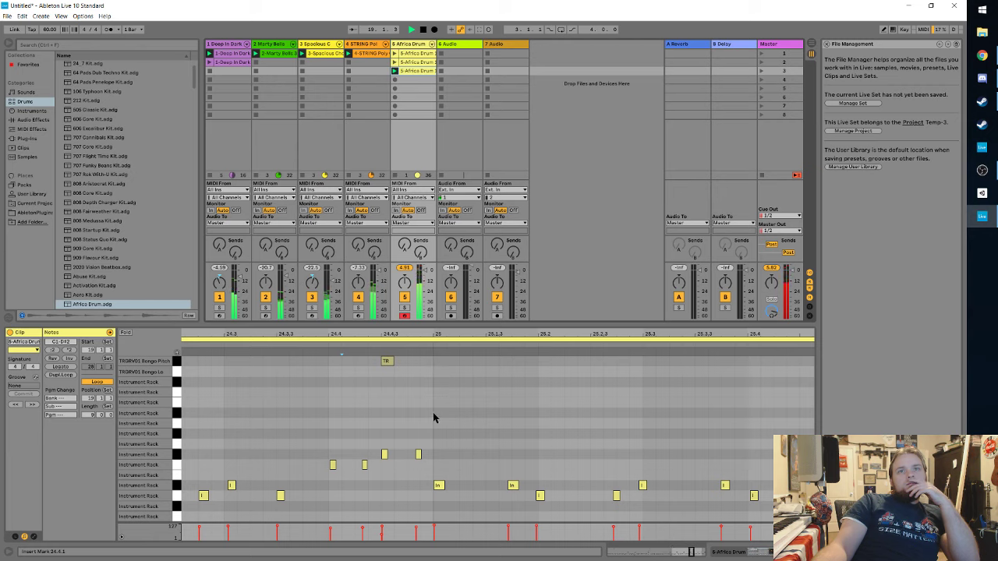
{"action": "scroll", "coordinate": [441, 438], "scroll_direction": "down", "scroll_amount": 3}
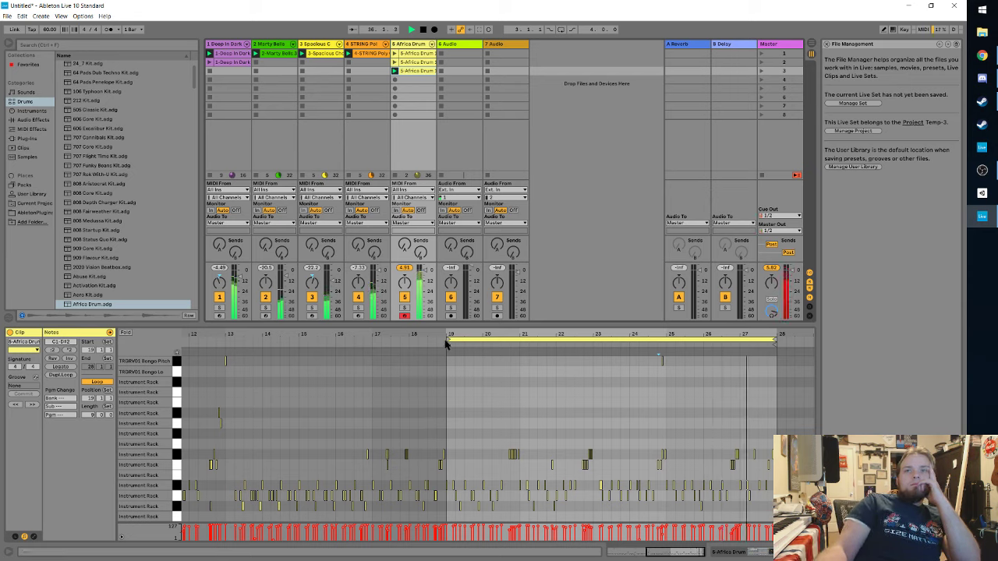
{"action": "left_click_drag", "start_coordinate": [448, 340], "coordinate": [483, 340]}
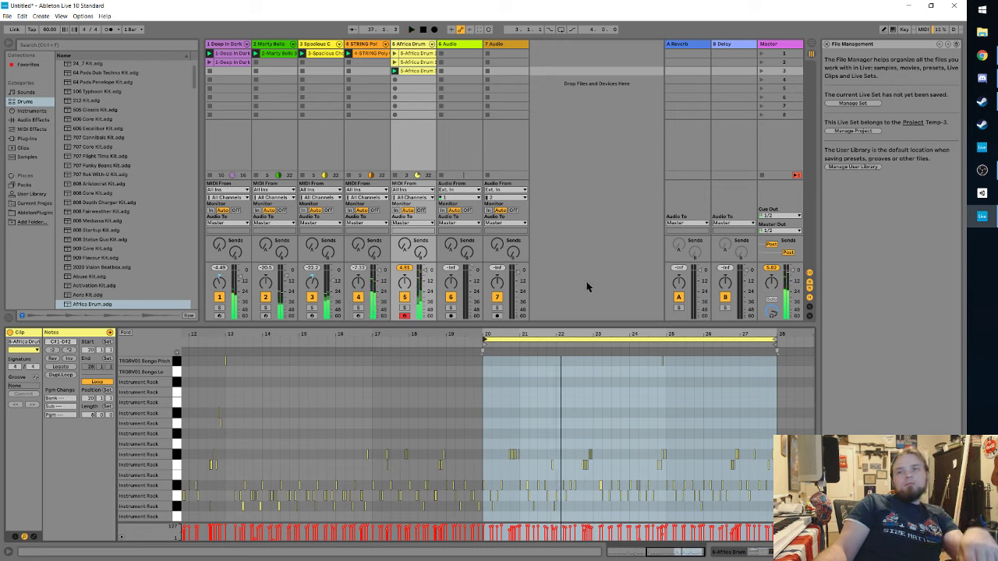
{"action": "key", "text": "space"}
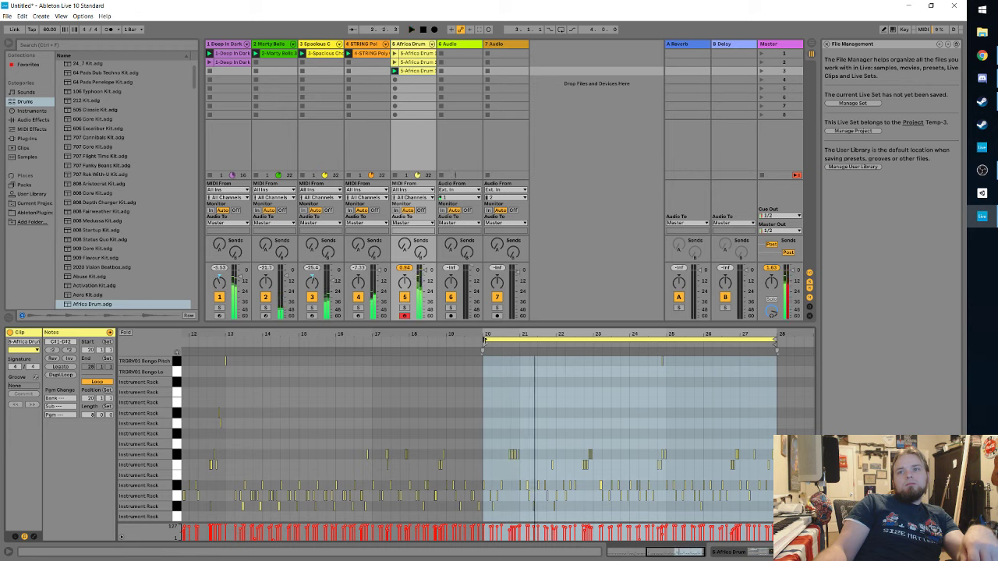
Step: Return the third clip's loop start to bar 19, set its loop end to bar 27 and replay it
{"action": "left_click_drag", "start_coordinate": [483, 348], "coordinate": [447, 348]}
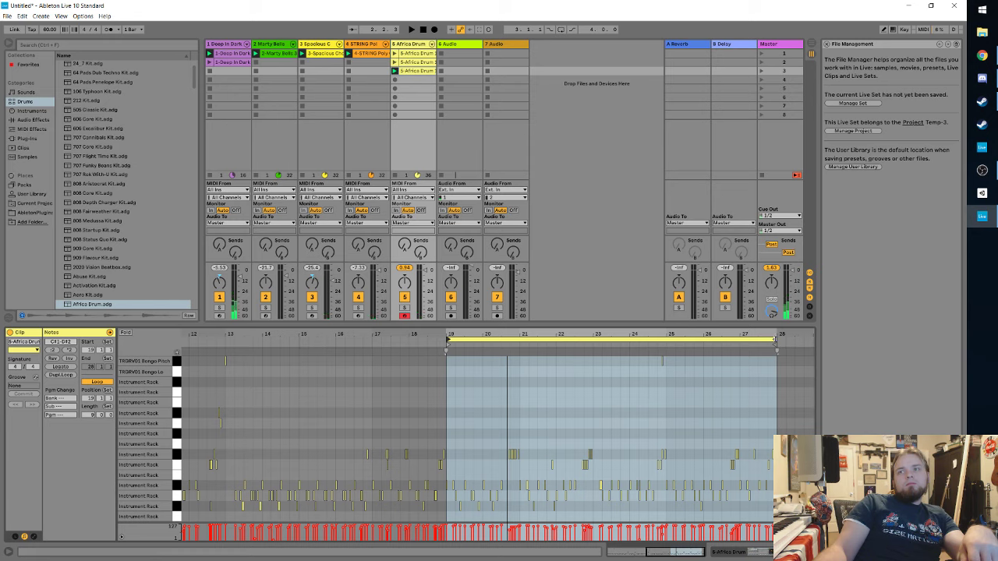
{"action": "left_click_drag", "start_coordinate": [775, 340], "coordinate": [739, 341]}
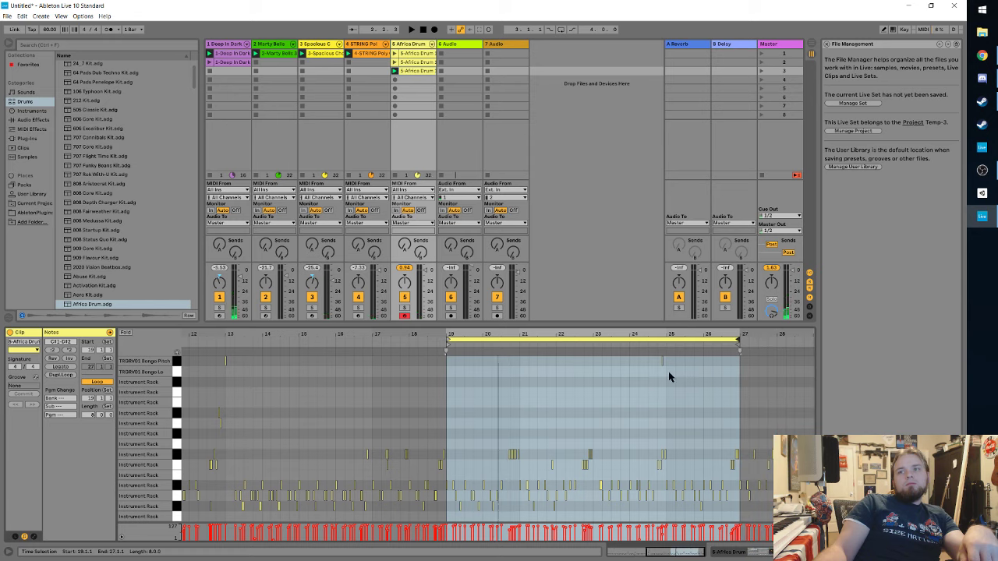
{"action": "key", "text": "space"}
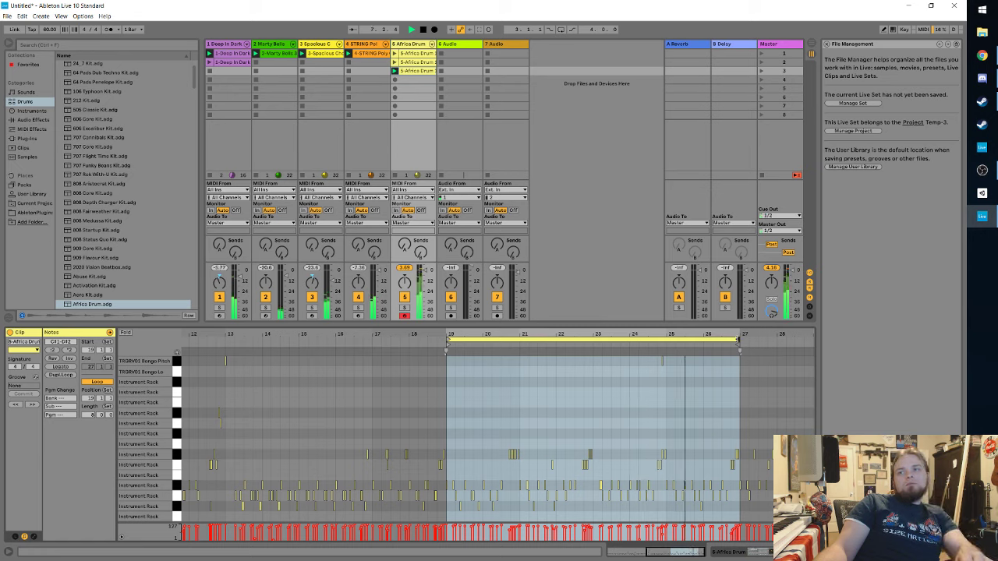
Step: Try extending the third clip's loop end to bar 29, return it to bar 27 and replay
{"action": "left_click_drag", "start_coordinate": [739, 348], "coordinate": [808, 351]}
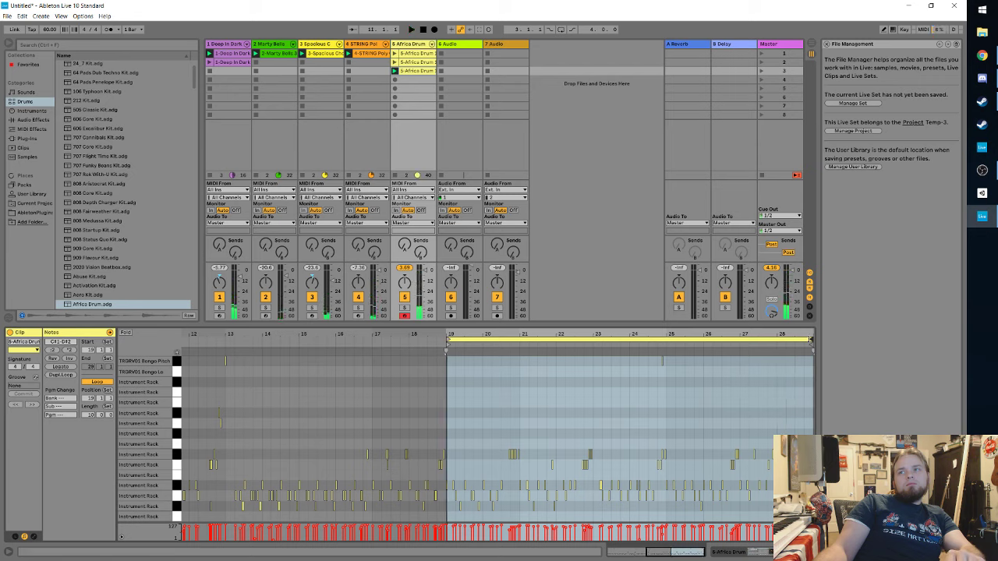
{"action": "left_click_drag", "start_coordinate": [811, 340], "coordinate": [741, 343]}
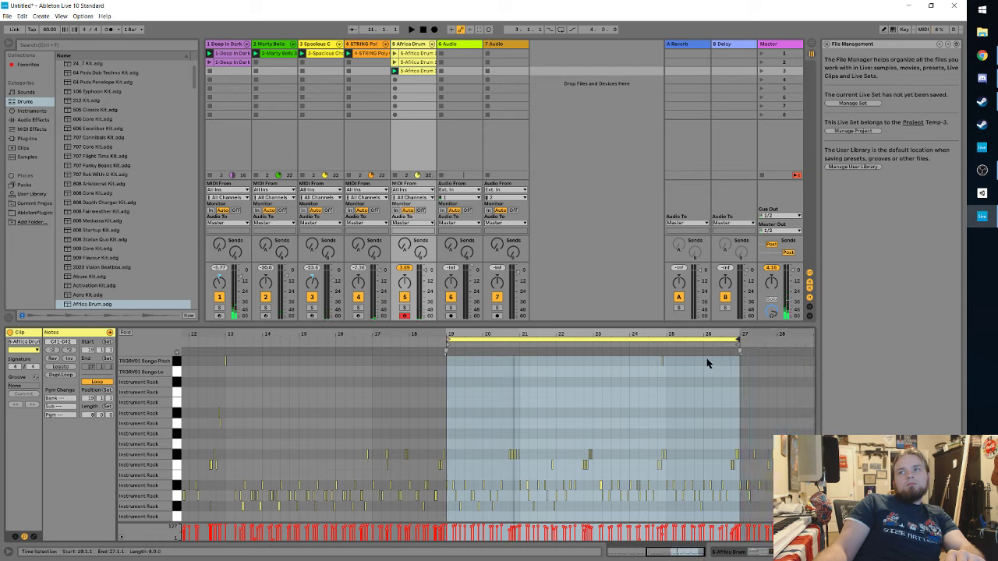
{"action": "key", "text": "space"}
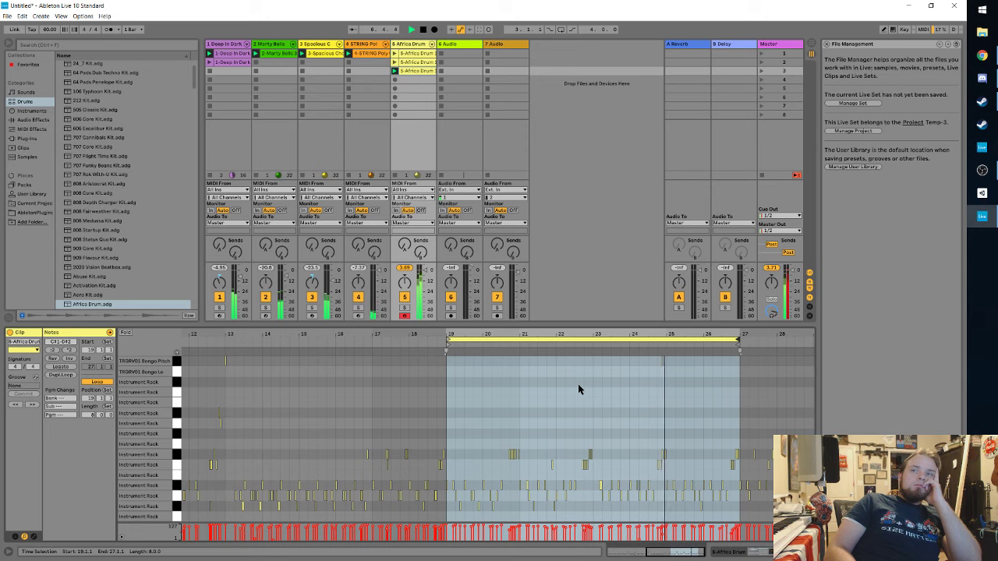
Step: Review the notes of the Deep In Dark clip and the whole Marty Bells clip while the set plays
{"action": "left_click", "coordinate": [209, 64]}
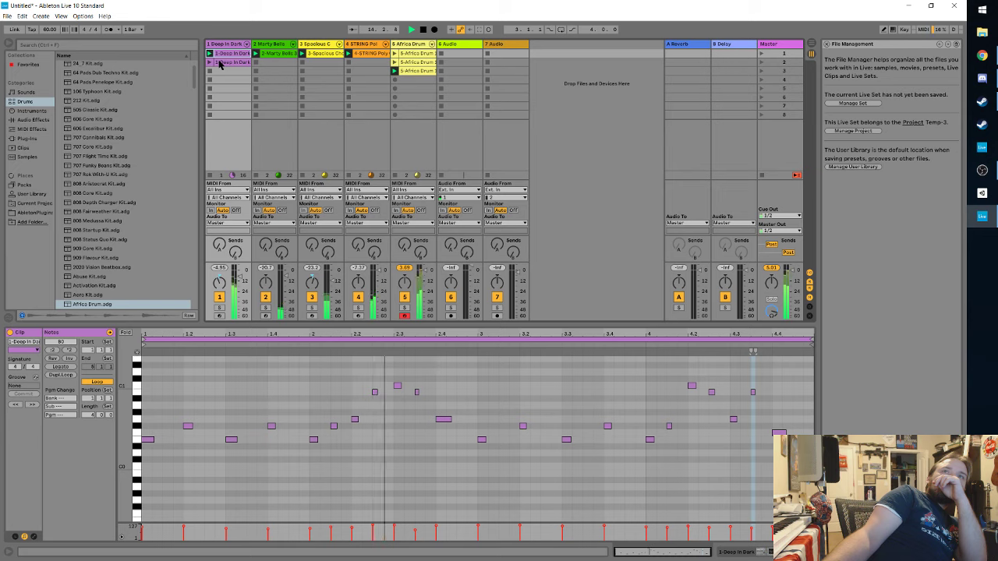
{"action": "right_click", "coordinate": [220, 64]}
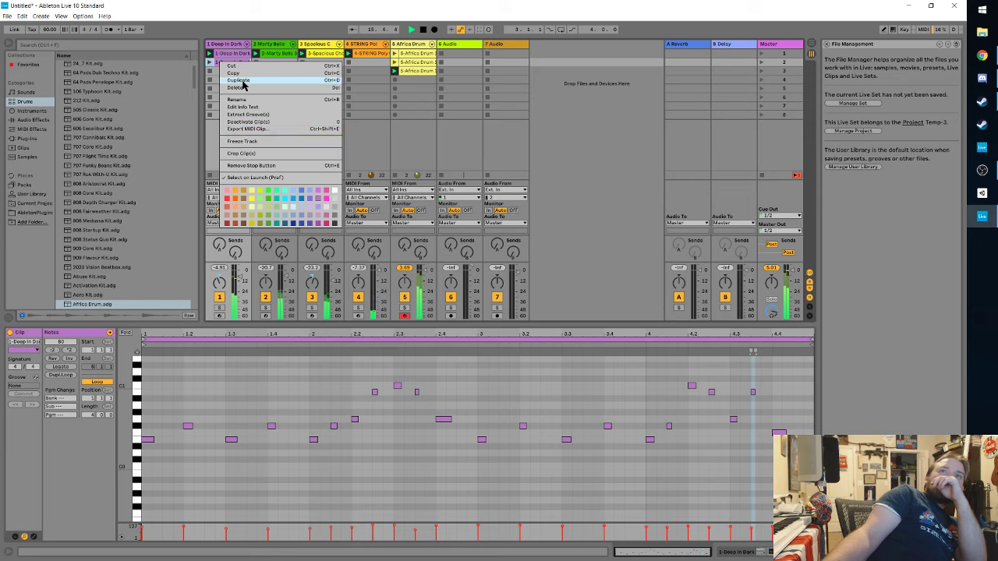
{"action": "left_click", "coordinate": [586, 185]}
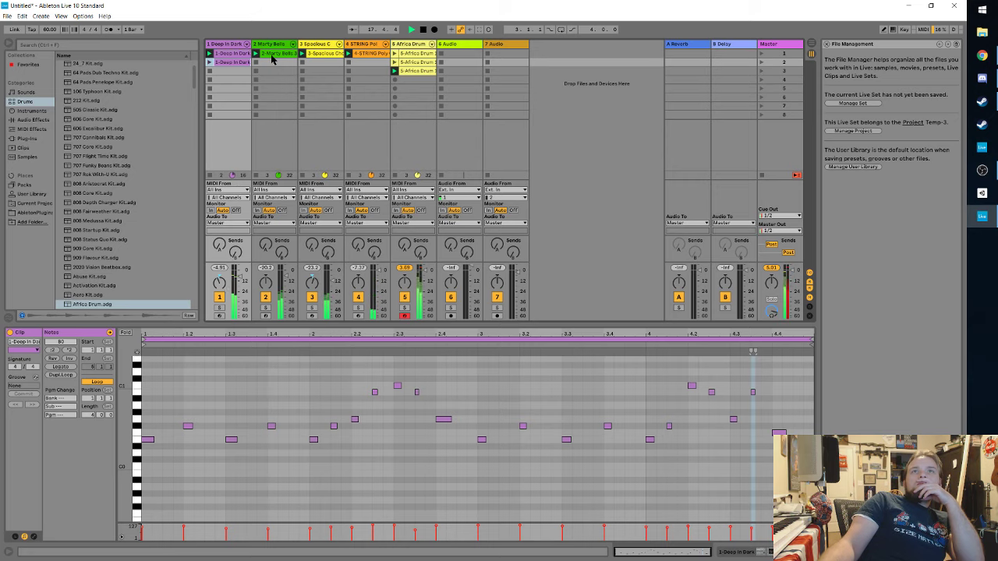
{"action": "left_click", "coordinate": [271, 55]}
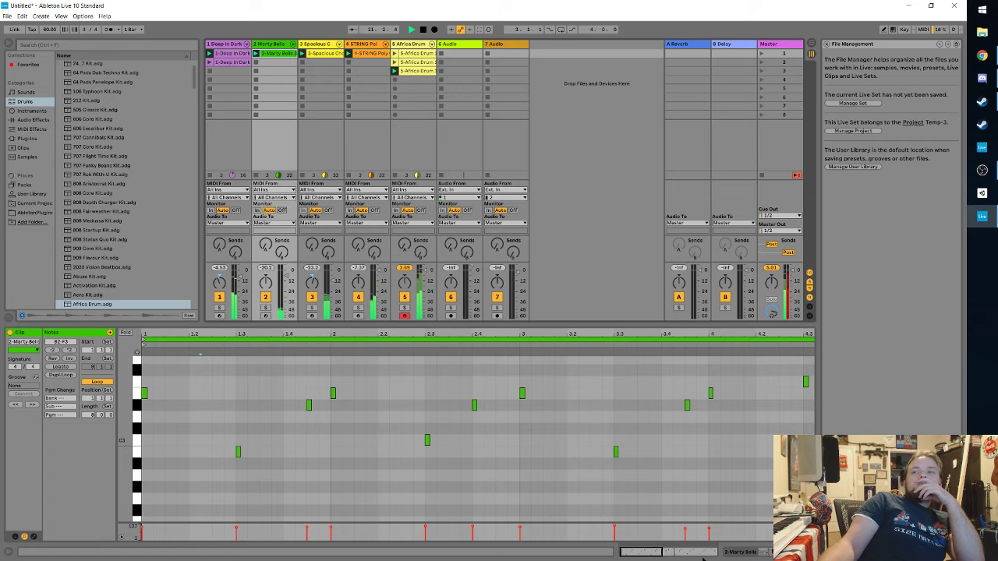
{"action": "left_click_drag", "start_coordinate": [691, 553], "coordinate": [668, 550]}
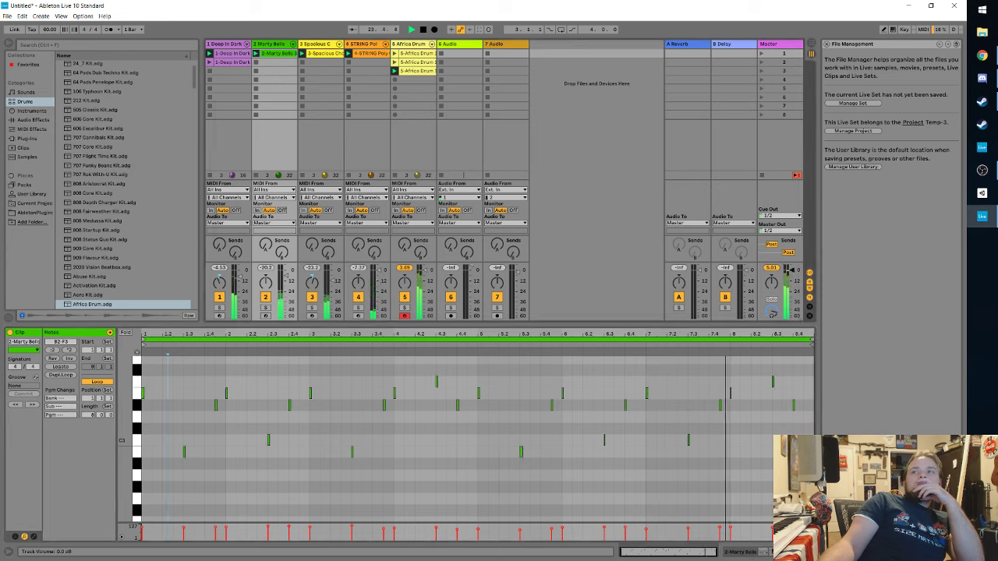
{"action": "scroll", "coordinate": [772, 313], "scroll_direction": "down", "scroll_amount": 4}
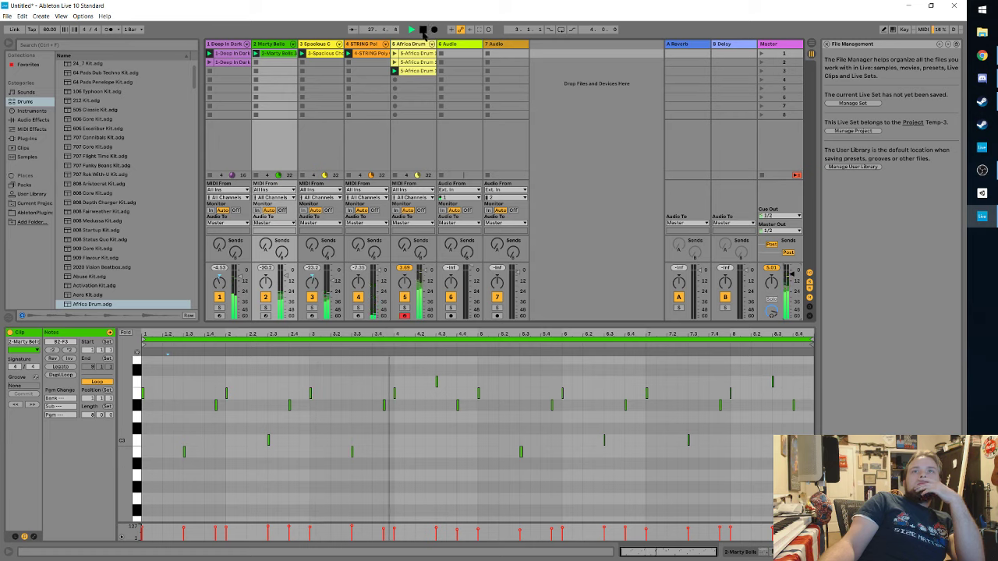
Step: Mute the Africa Drum, Deep In Dark, Spacious Choir and STRING tracks one after another to hear Marty Bells alone
{"action": "left_click", "coordinate": [405, 297]}
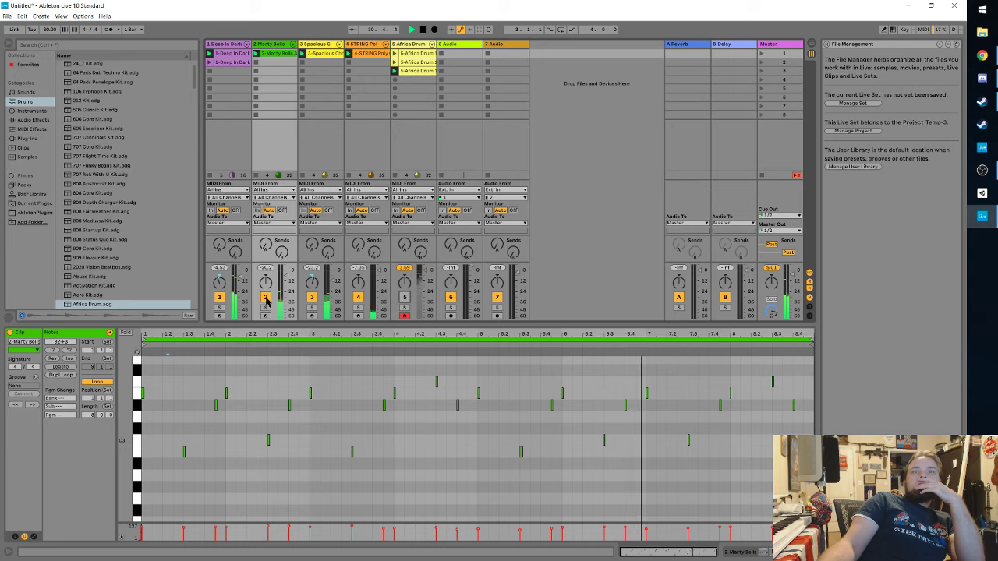
{"action": "left_click", "coordinate": [219, 297]}
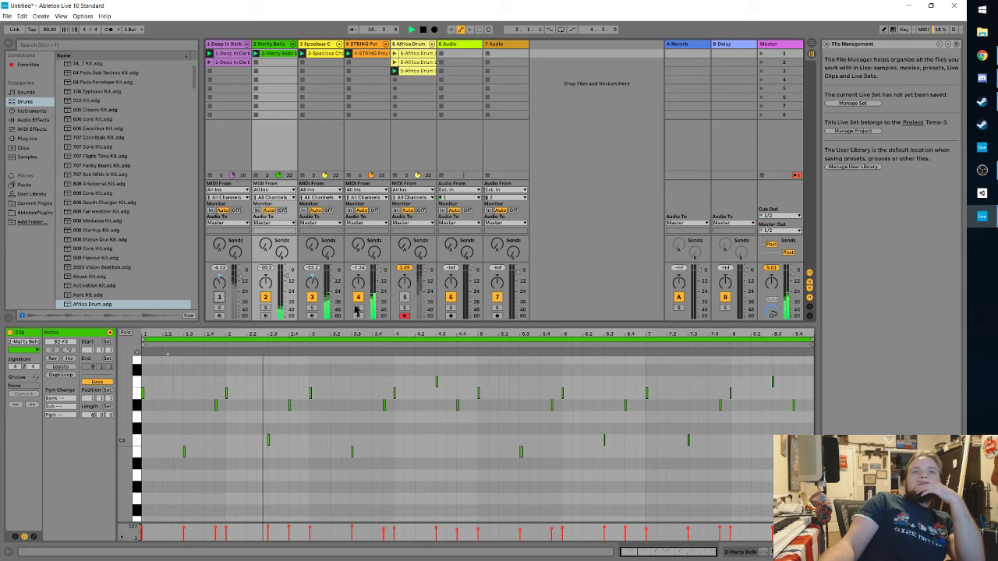
{"action": "left_click", "coordinate": [311, 298]}
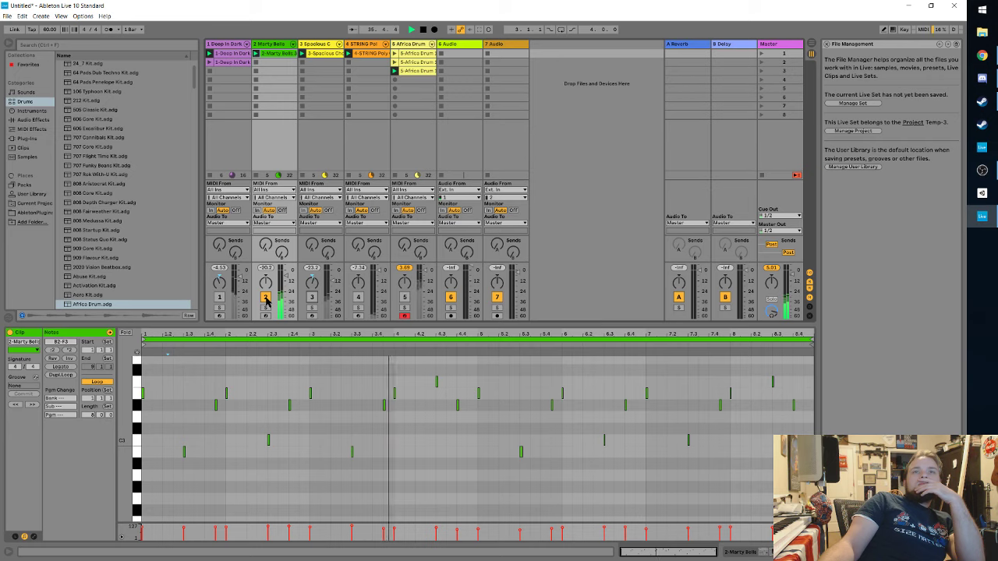
Step: Unmute the Spacious Choir, STRING and Deep In Dark tracks and restart playback of the set from the beginning
{"action": "left_click", "coordinate": [311, 298]}
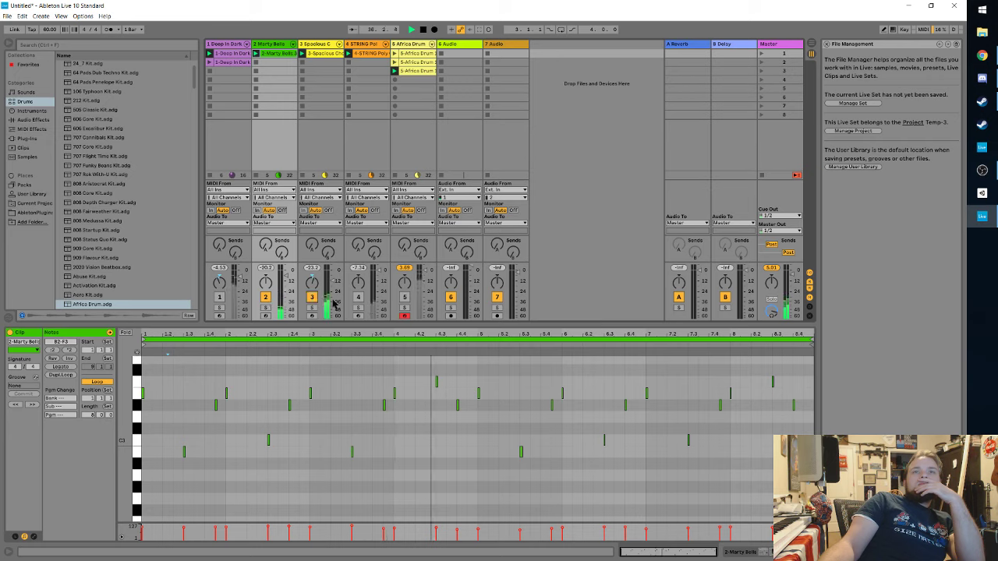
{"action": "left_click", "coordinate": [358, 298]}
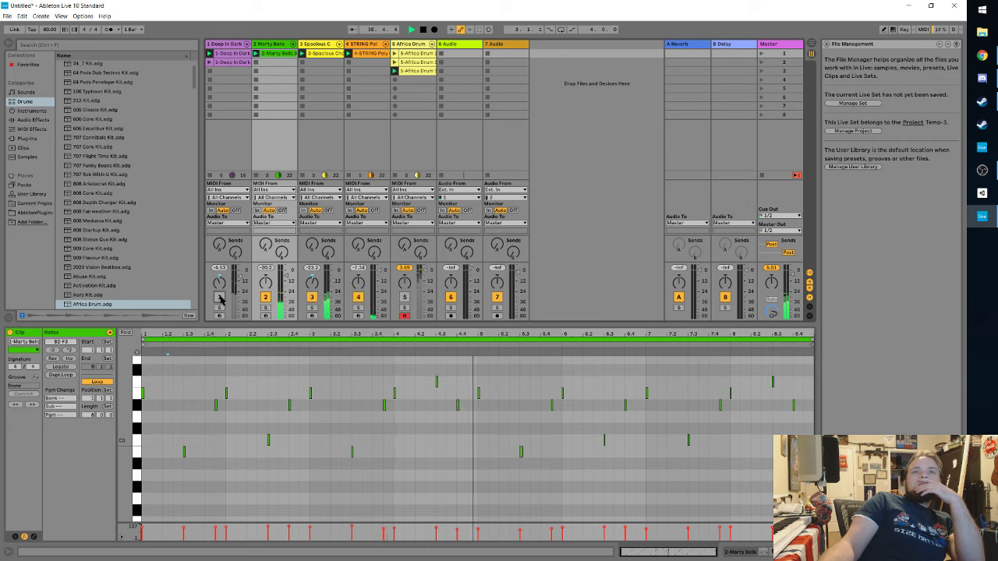
{"action": "left_click", "coordinate": [219, 298]}
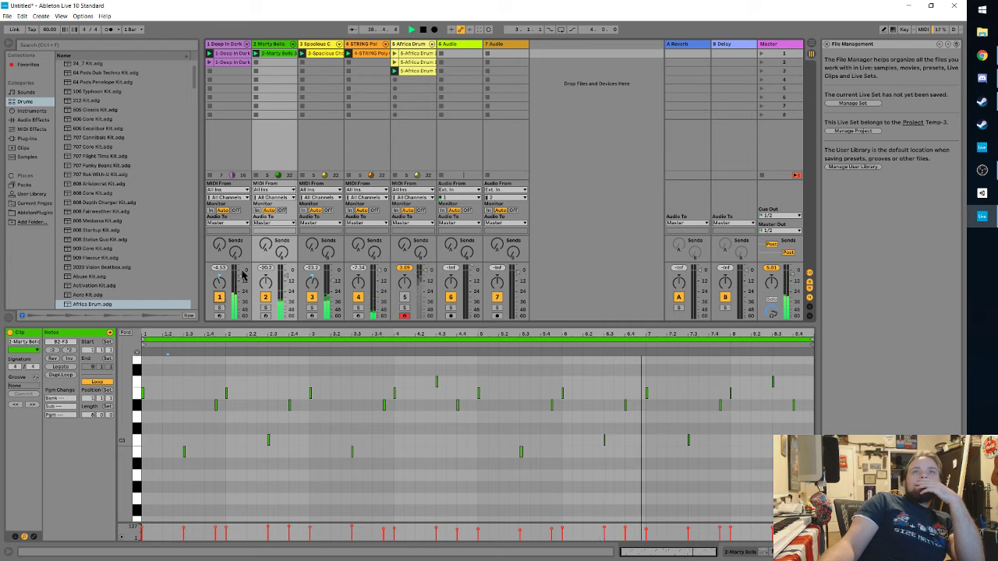
{"action": "left_click", "coordinate": [423, 30]}
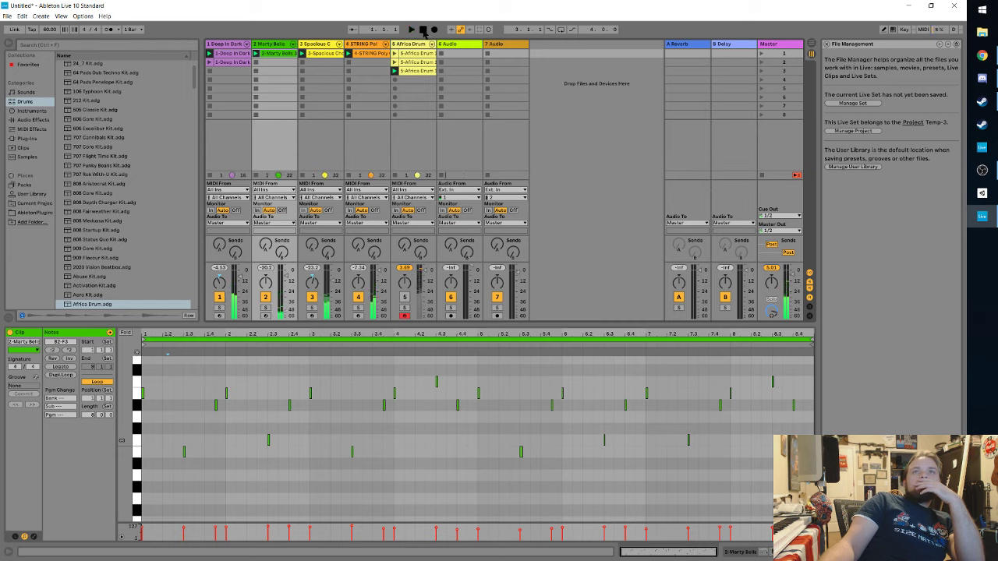
{"action": "left_click", "coordinate": [409, 30]}
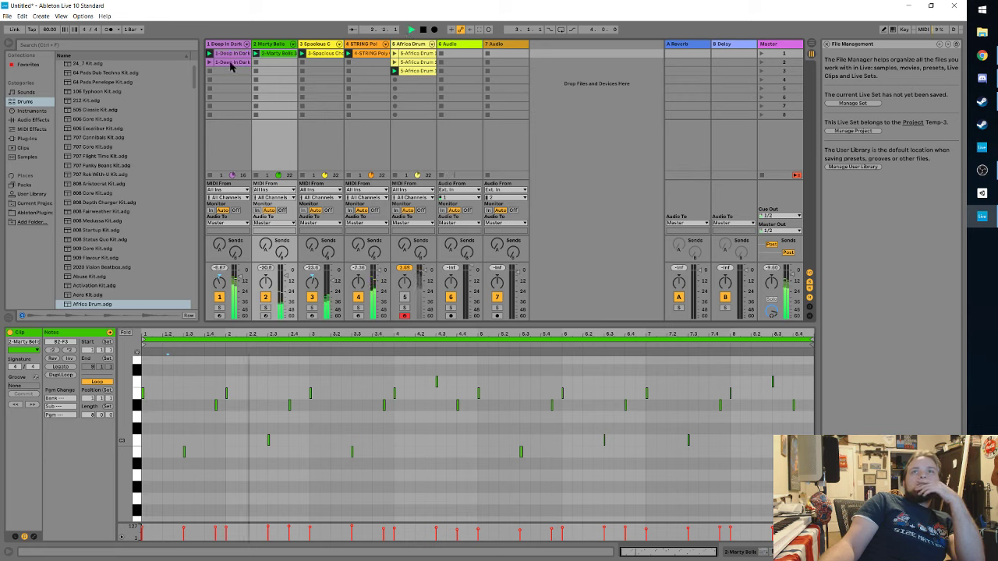
Step: Try the BazzHouz bass preset on the Deep In Dark track and undo the instrument swap
{"action": "left_click", "coordinate": [231, 63]}
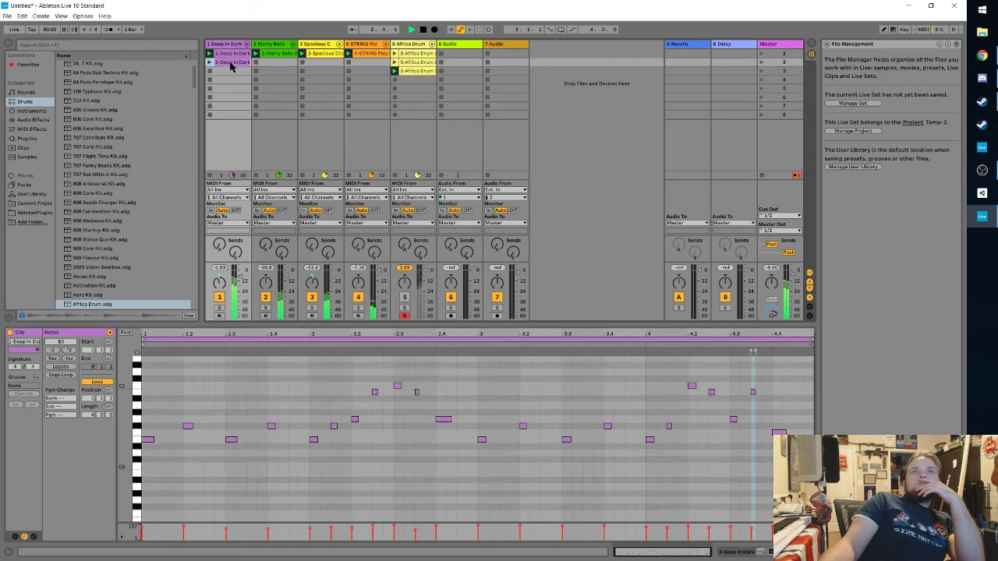
{"action": "left_click", "coordinate": [26, 92]}
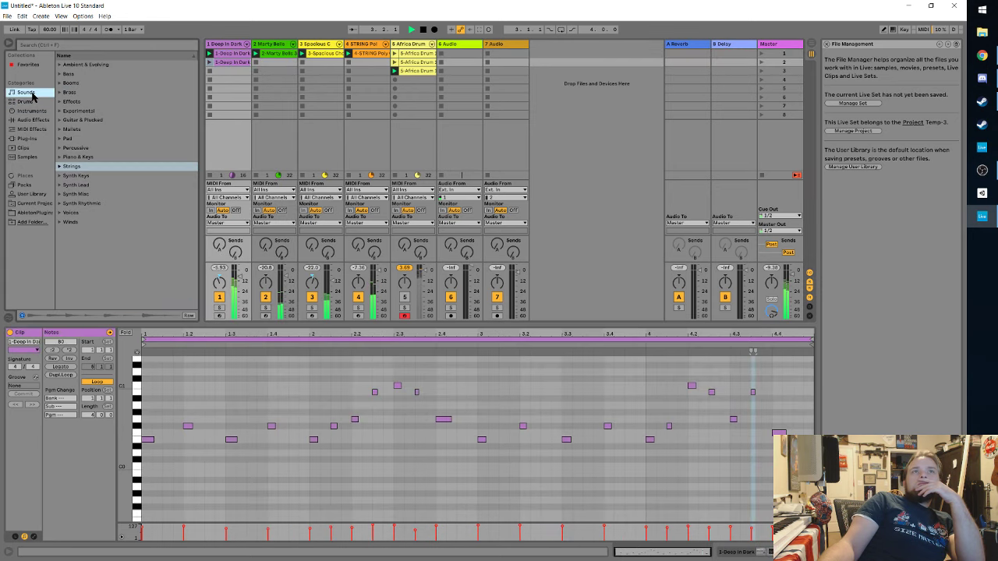
{"action": "left_click", "coordinate": [60, 74]}
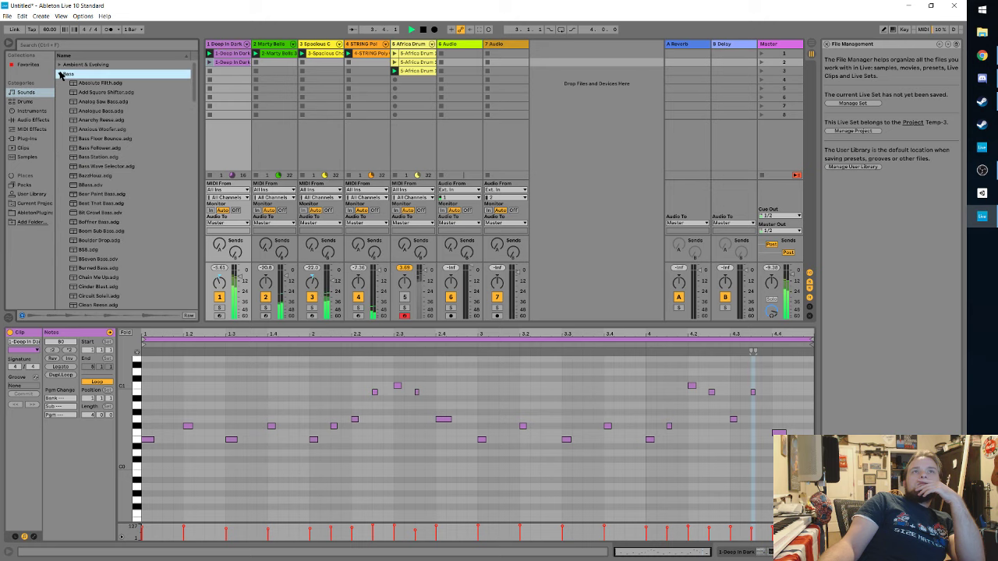
{"action": "left_click", "coordinate": [87, 176]}
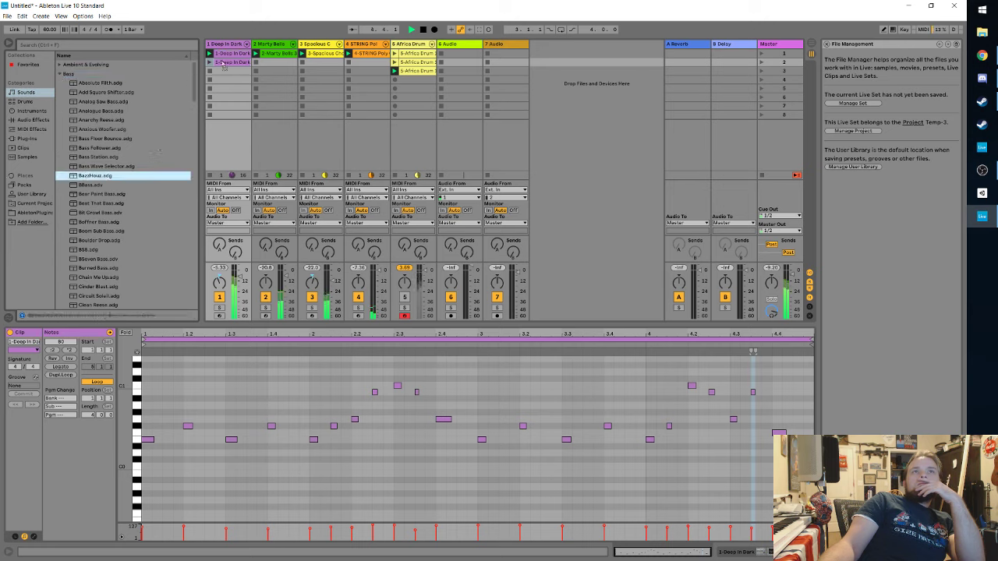
{"action": "left_click_drag", "start_coordinate": [221, 60], "coordinate": [226, 62]}
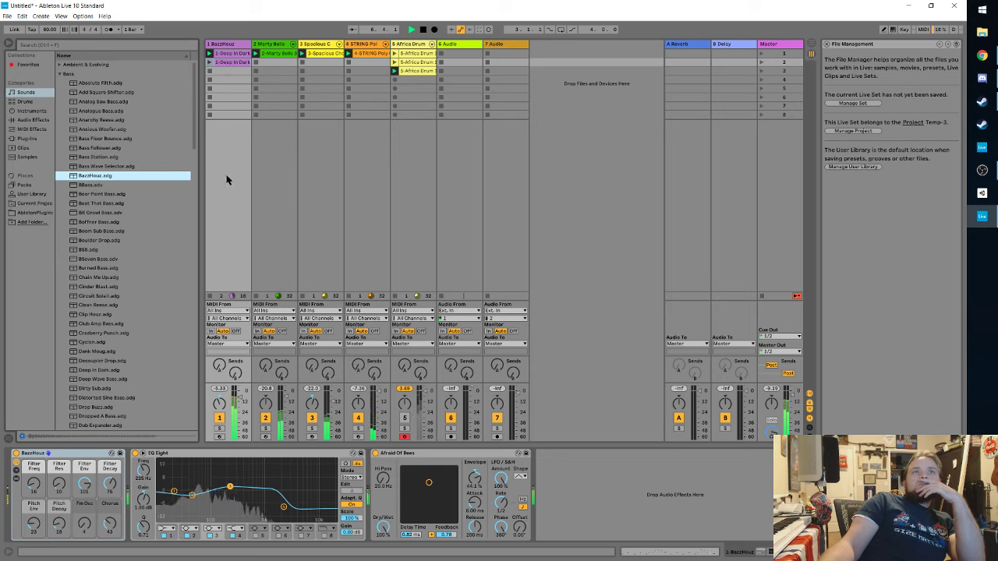
{"action": "key", "text": "ctrl+z"}
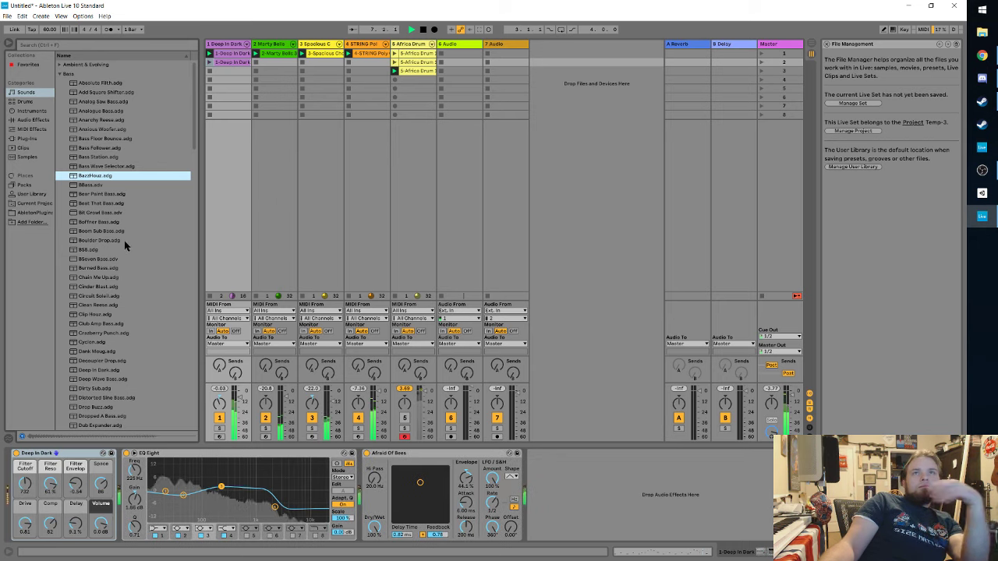
Step: Select the Marty Bells track and preview the Ambient & Evolving presets, including ATMOS Other Planes of Where, Ambient Swells and Interplanetary Trip Pad
{"action": "left_click", "coordinate": [272, 45]}
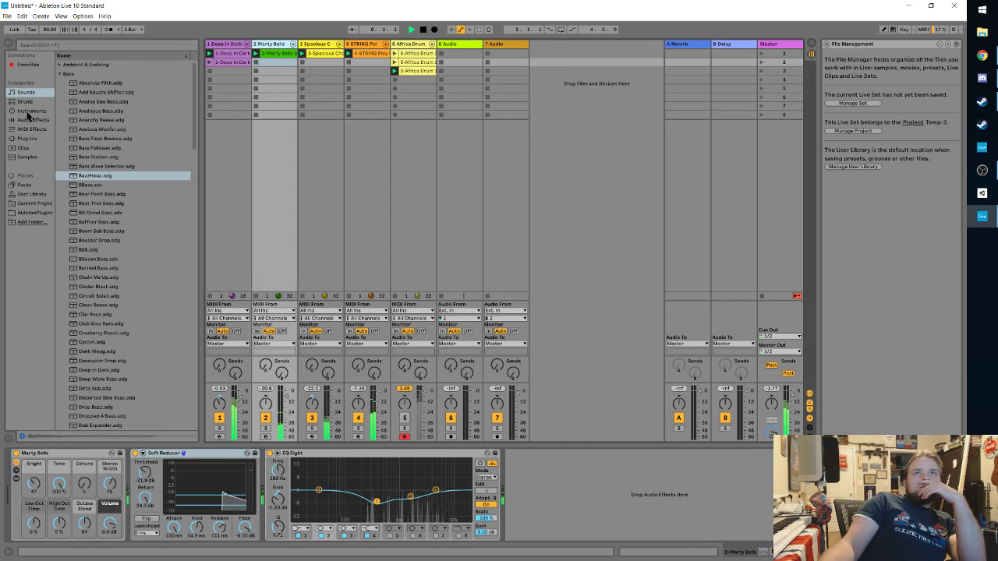
{"action": "left_click", "coordinate": [25, 102]}
{"action": "left_click", "coordinate": [27, 93]}
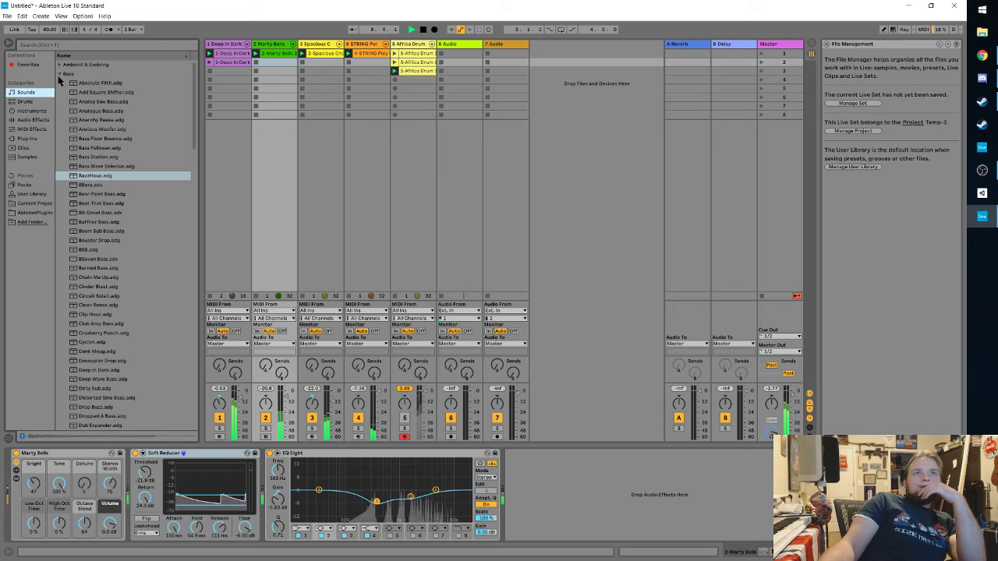
{"action": "left_click", "coordinate": [60, 73]}
{"action": "left_click", "coordinate": [59, 64]}
{"action": "left_click", "coordinate": [98, 92]}
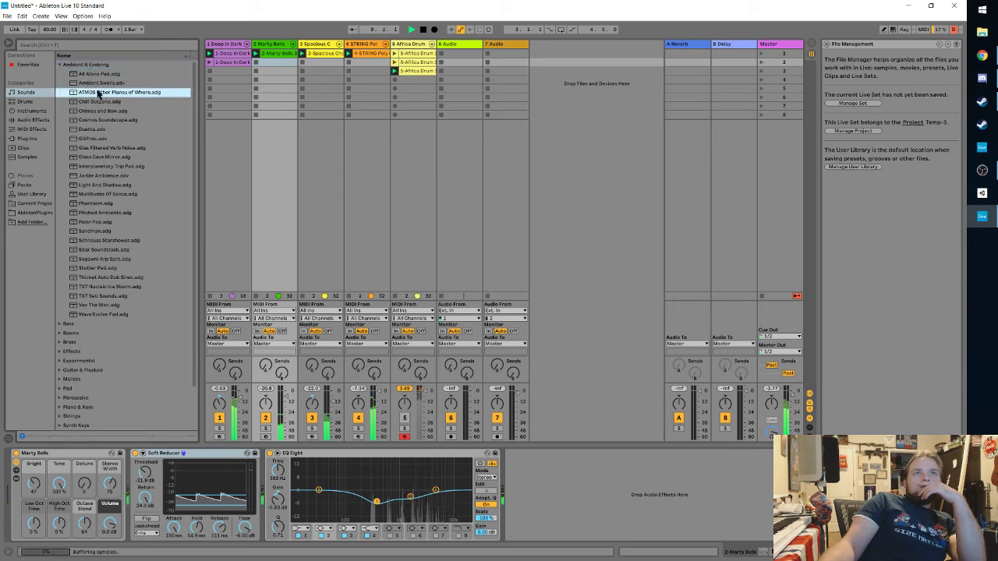
{"action": "left_click", "coordinate": [98, 83]}
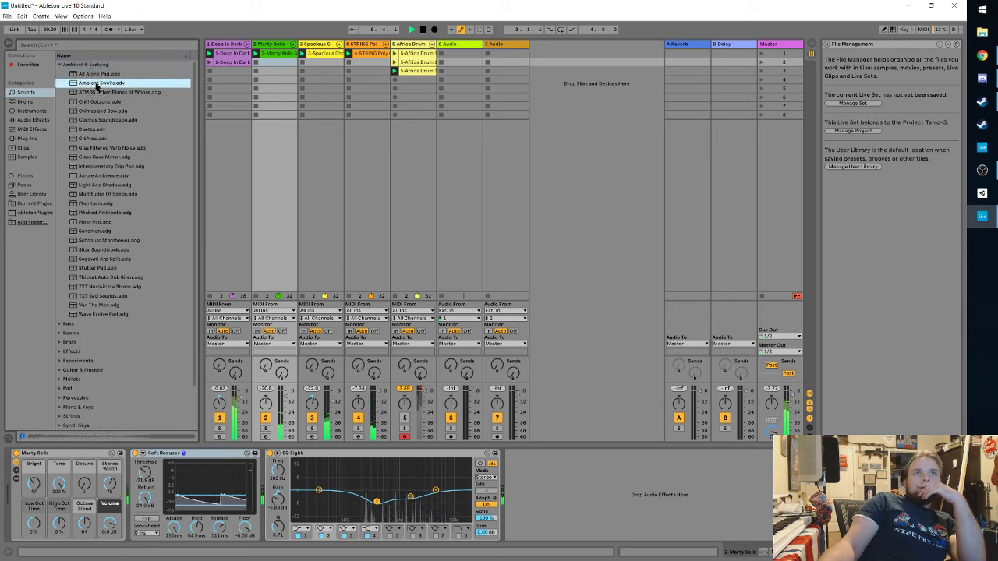
{"action": "left_click", "coordinate": [92, 168]}
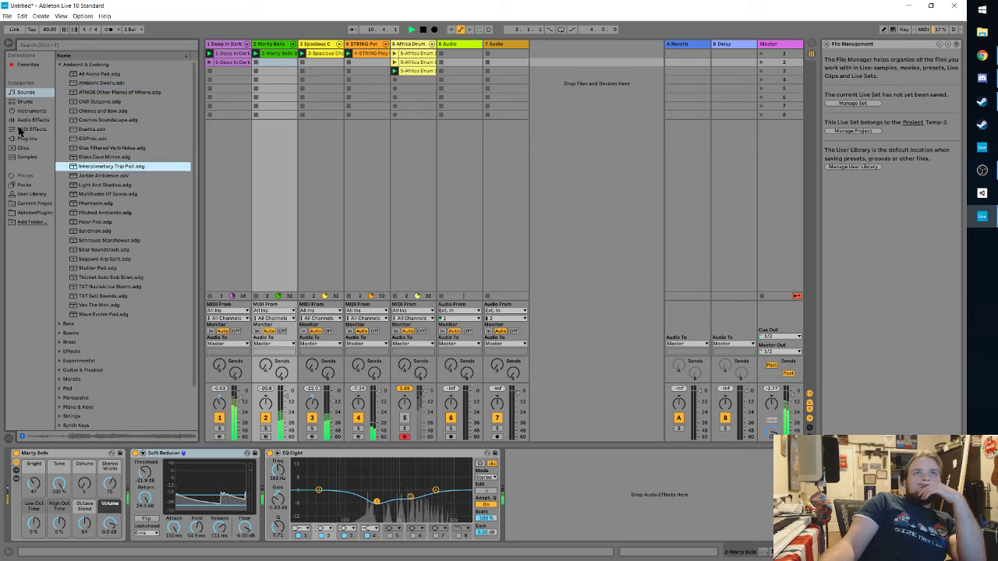
{"action": "left_click", "coordinate": [31, 120]}
{"action": "left_click", "coordinate": [25, 93]}
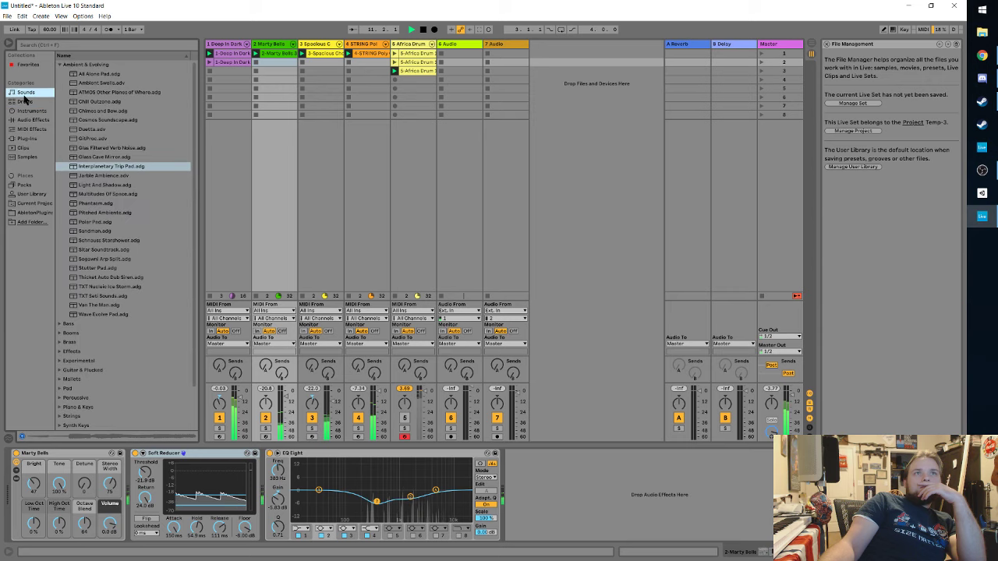
Step: Browse the Winds, Voices and Synth Misc sounds and preview presets such as Velocity Pano, Analog Stab and Reverberant
{"action": "left_click", "coordinate": [60, 65]}
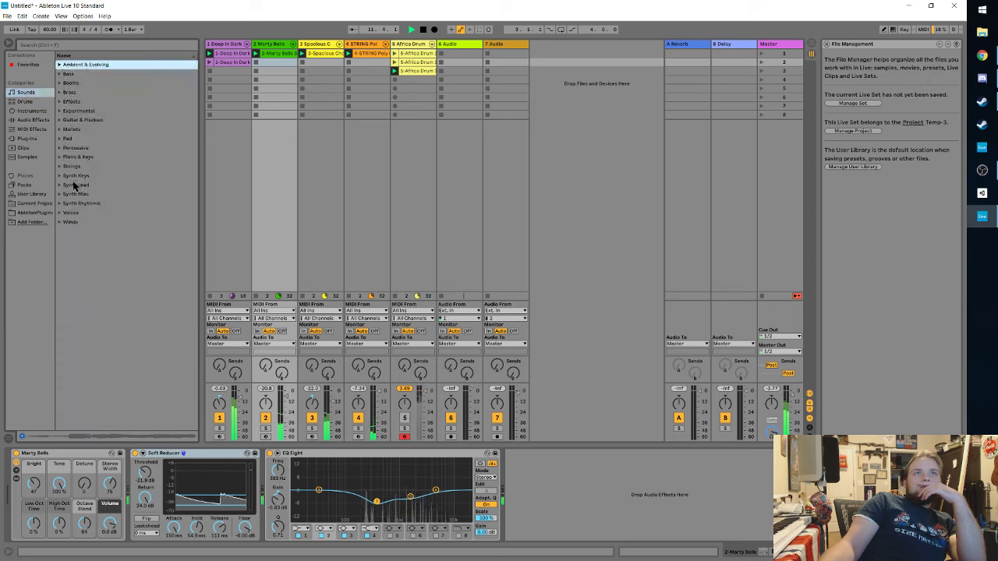
{"action": "left_click", "coordinate": [62, 222]}
{"action": "left_click", "coordinate": [60, 222]}
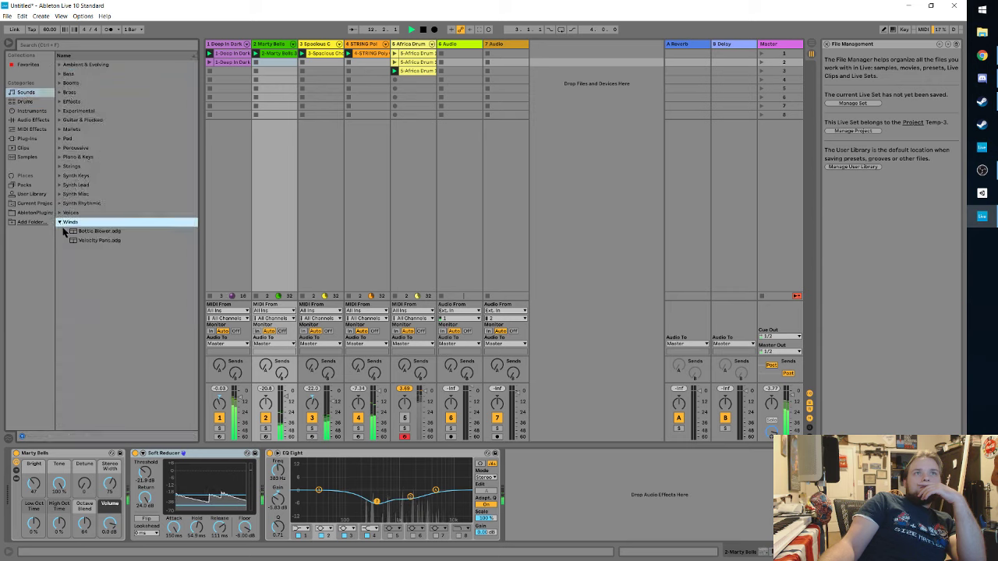
{"action": "left_click", "coordinate": [87, 231]}
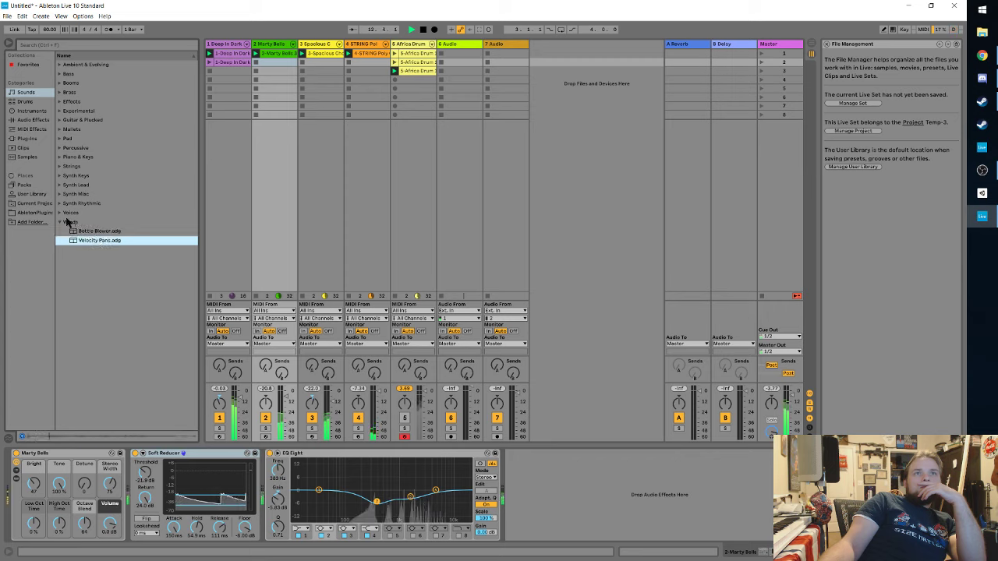
{"action": "left_click", "coordinate": [62, 215]}
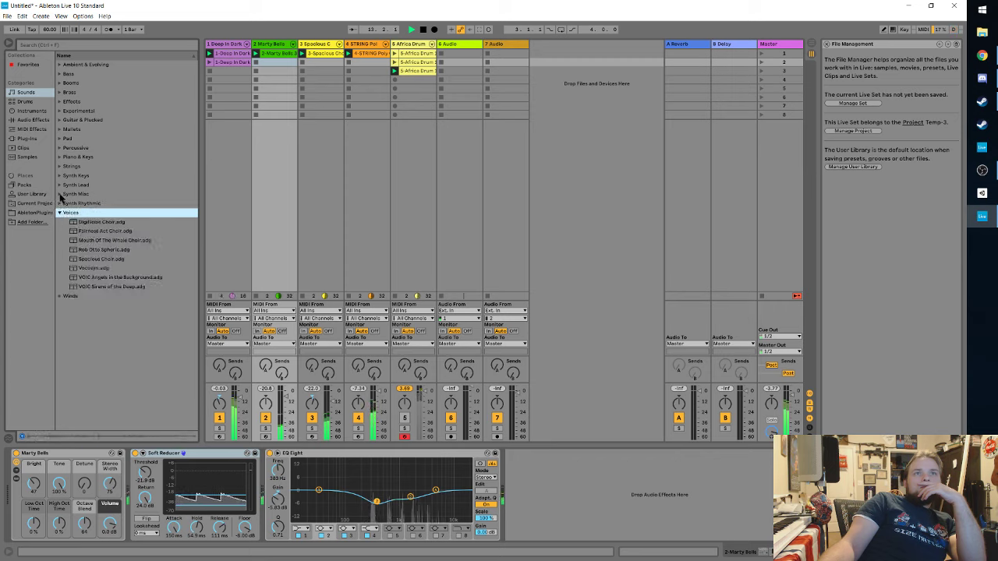
{"action": "left_click", "coordinate": [60, 195]}
{"action": "left_click", "coordinate": [81, 205]}
{"action": "left_click", "coordinate": [82, 213]}
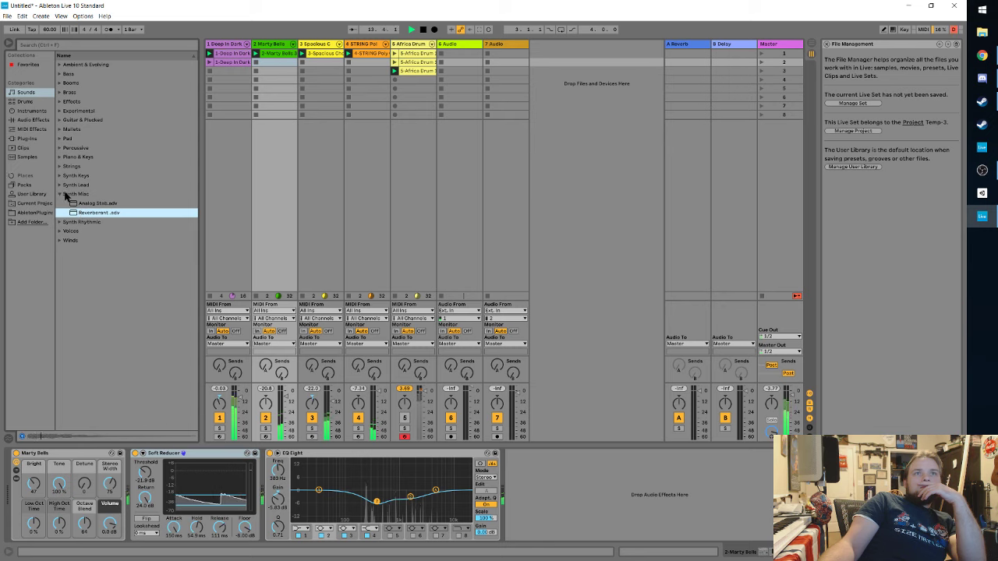
Step: Preview Synth Lead presets and replace the Marty Bells instrument with Alpha Lead
{"action": "left_click", "coordinate": [60, 186]}
{"action": "left_click", "coordinate": [90, 212]}
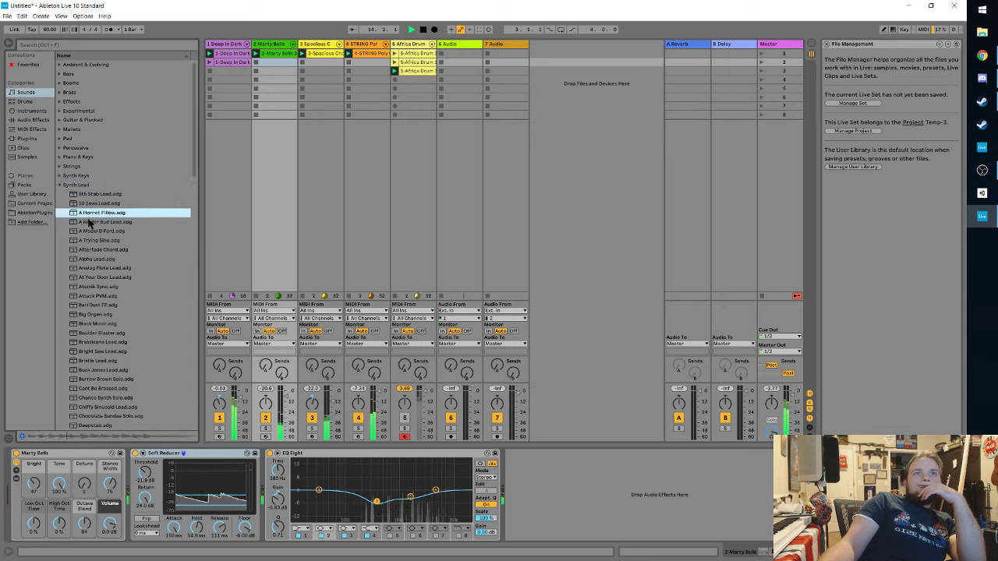
{"action": "left_click", "coordinate": [96, 259]}
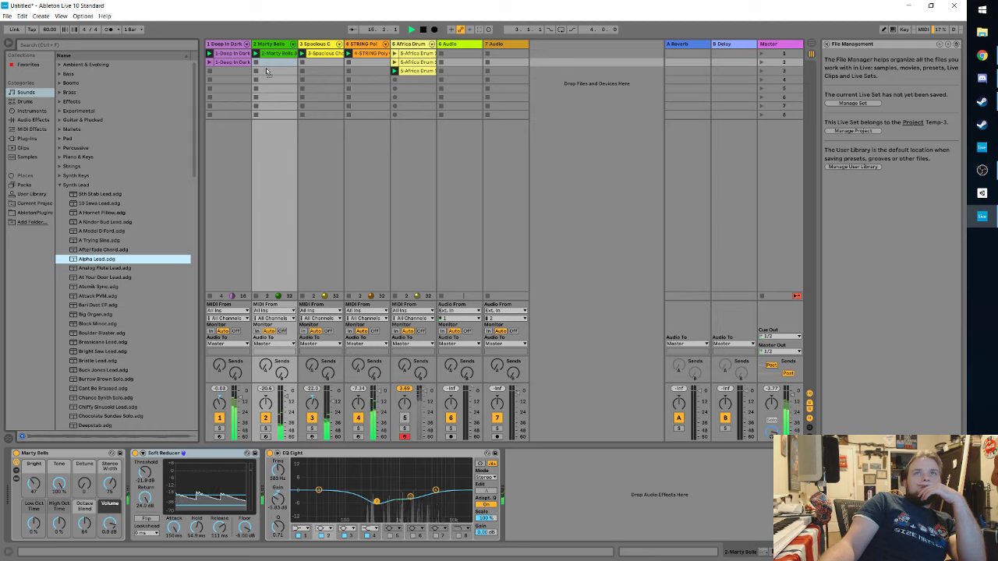
{"action": "left_click_drag", "start_coordinate": [272, 62], "coordinate": [272, 74]}
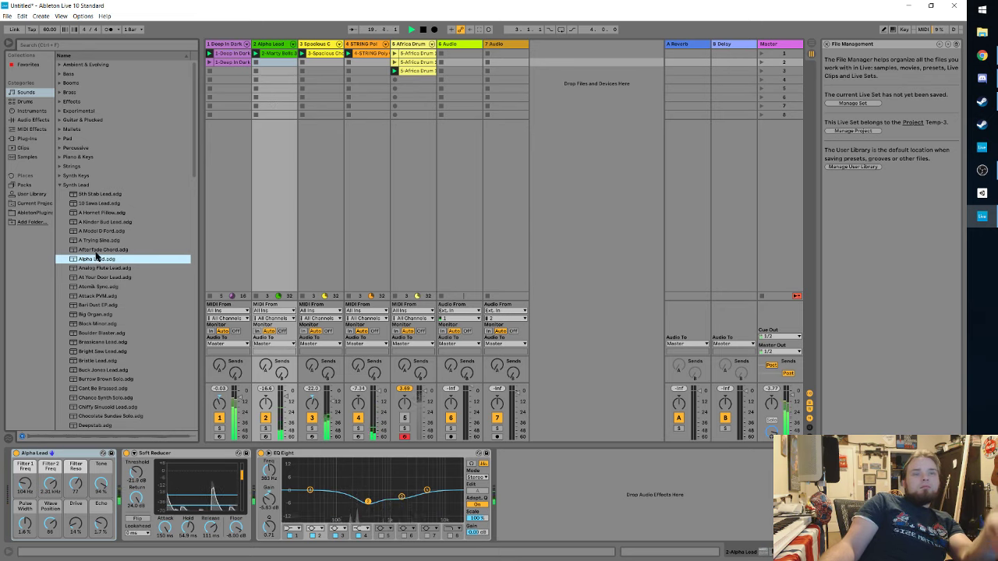
Step: Try the Afterfade Chord and 10 Saws Lead presets on the second track in turn
{"action": "left_click", "coordinate": [98, 251]}
{"action": "left_click_drag", "start_coordinate": [189, 221], "coordinate": [260, 139]}
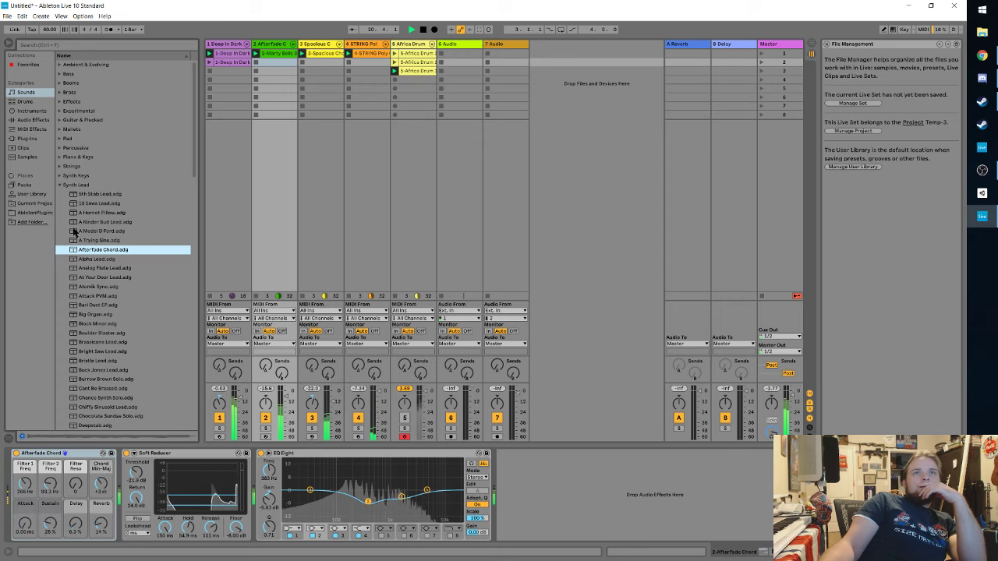
{"action": "left_click", "coordinate": [87, 204]}
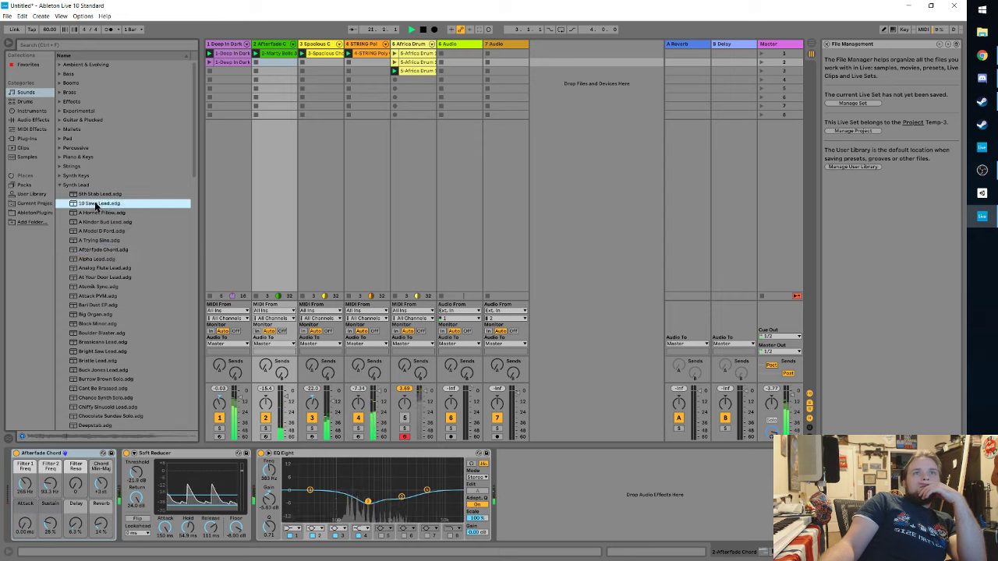
{"action": "left_click_drag", "start_coordinate": [279, 151], "coordinate": [281, 156]}
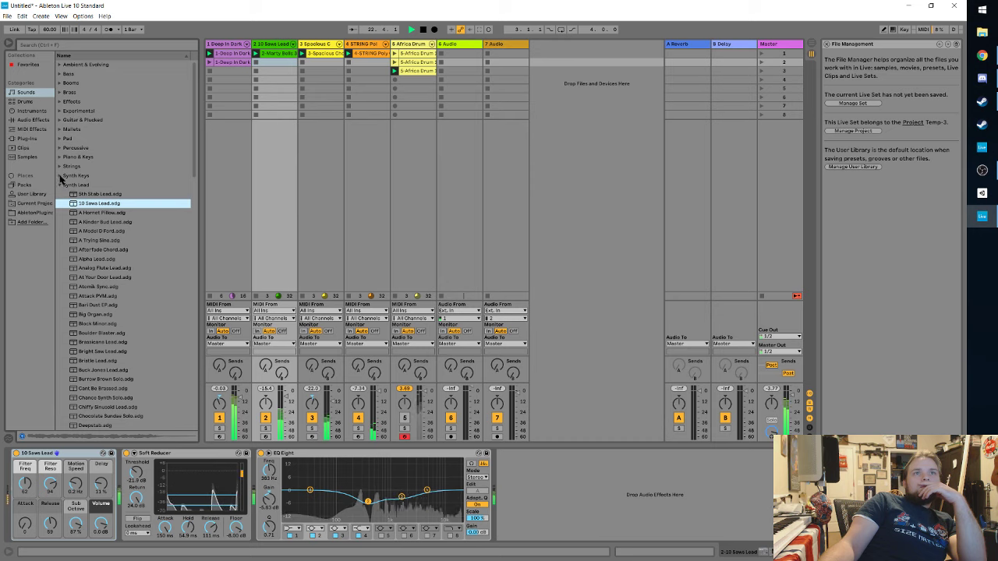
Step: Load the Grand Piano Equal Production preset from Piano & Keys on the second track and inspect its nested Grand Piano Equal rack
{"action": "left_click", "coordinate": [60, 157]}
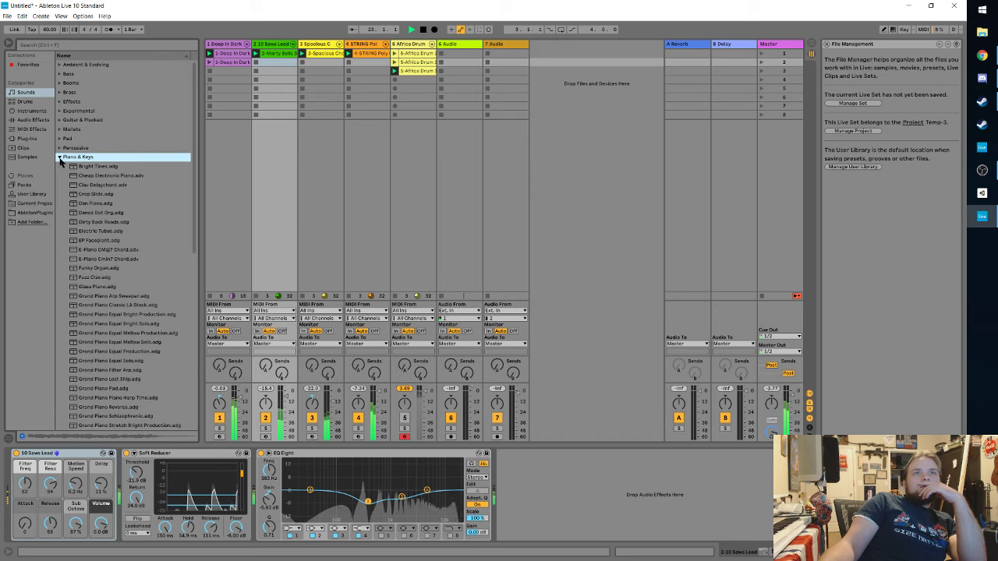
{"action": "left_click", "coordinate": [90, 352]}
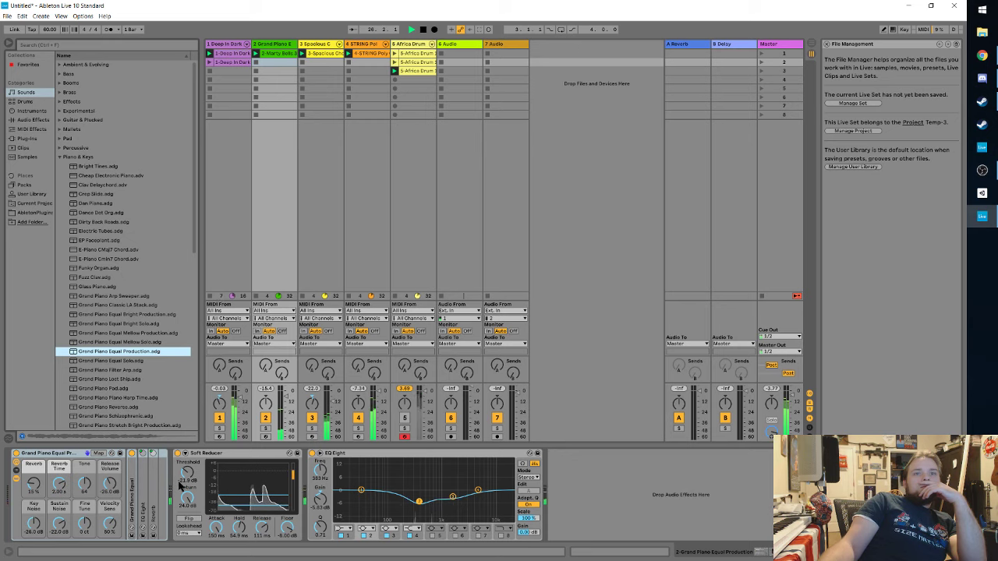
{"action": "double_click", "coordinate": [136, 485]}
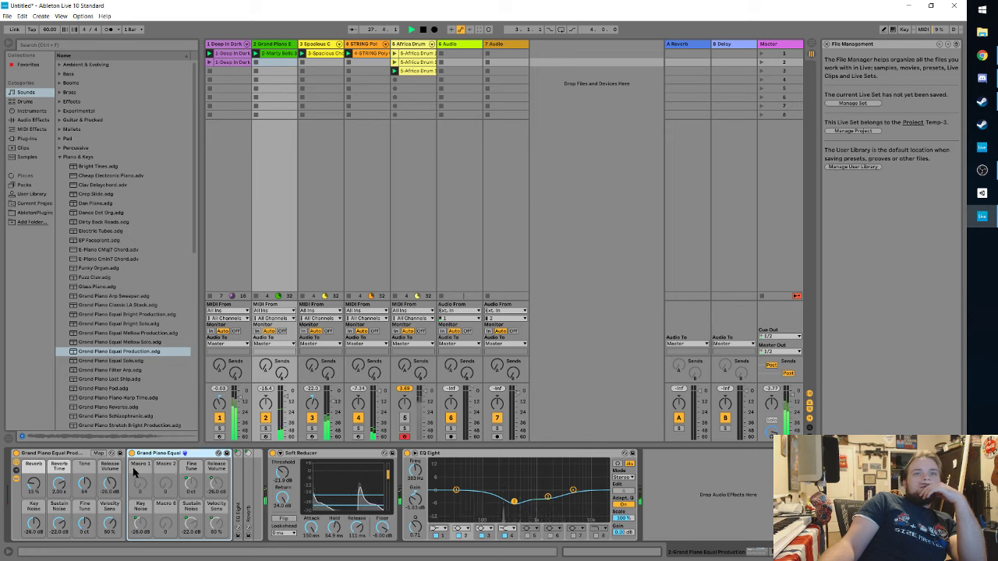
{"action": "double_click", "coordinate": [162, 458]}
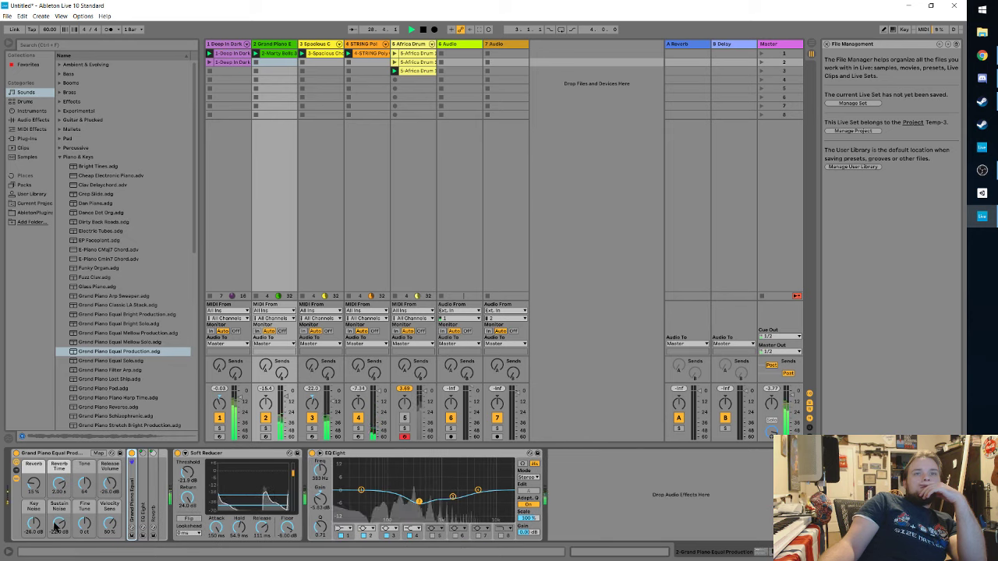
Step: Undo the recent instrument swaps on the second track until the original Marty Bells instrument is back
{"action": "left_click_drag", "start_coordinate": [58, 524], "coordinate": [59, 511]}
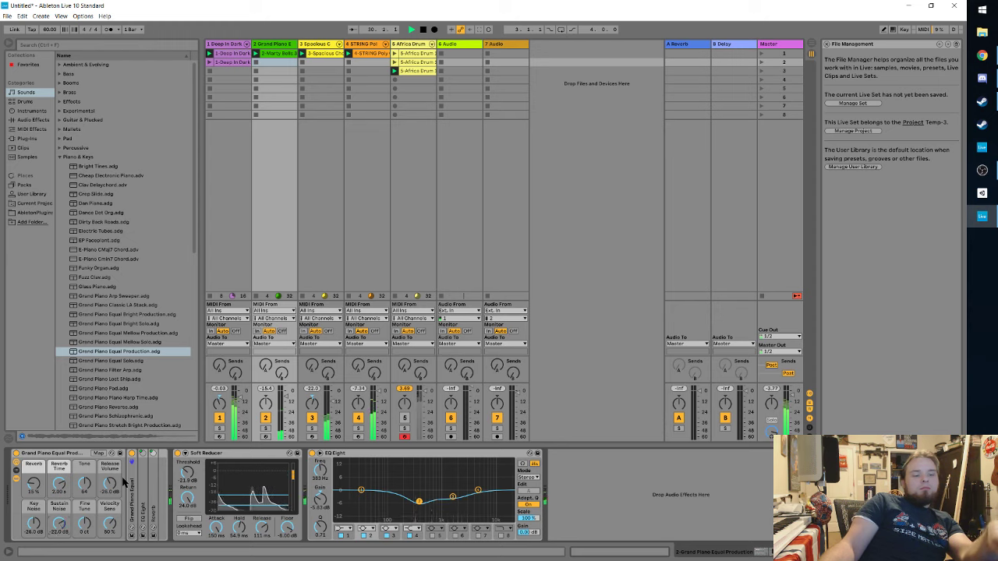
{"action": "key", "text": "ctrl+z"}
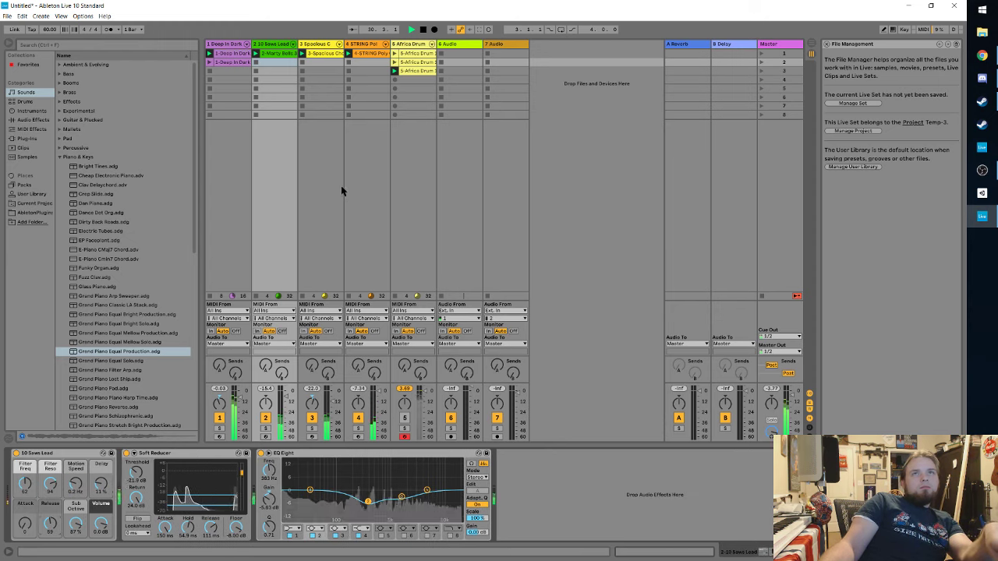
{"action": "left_click", "coordinate": [233, 171]}
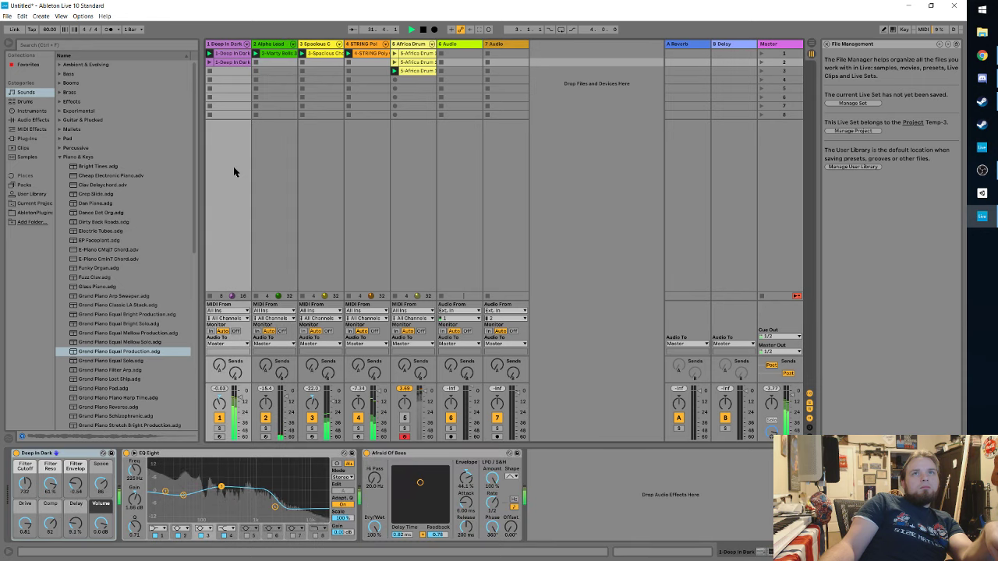
{"action": "key", "text": "ctrl+z"}
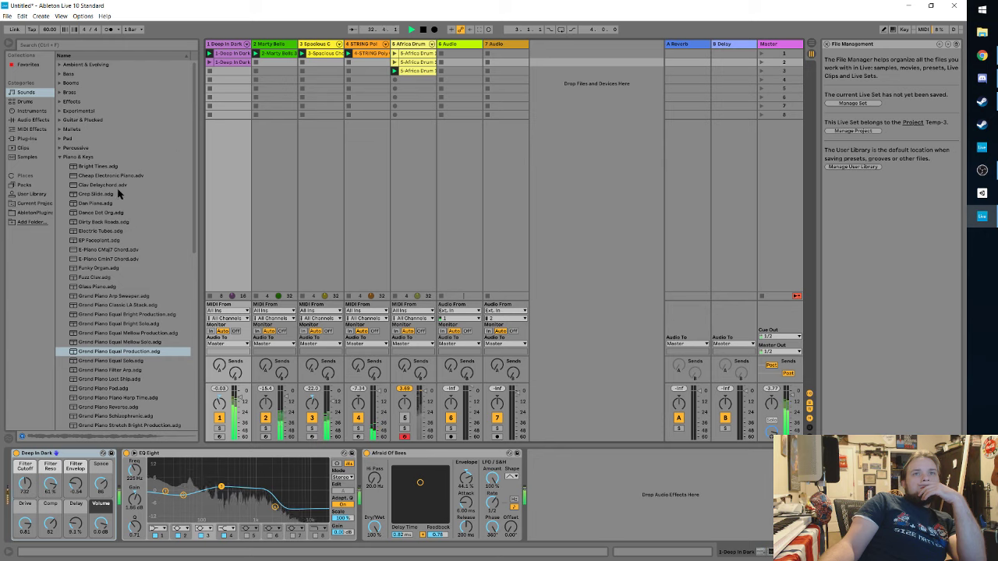
Step: Load the Dance Dot Org preset on the second track and set Bright to 97, Release to 101 and Tremolo to 43
{"action": "left_click", "coordinate": [83, 213]}
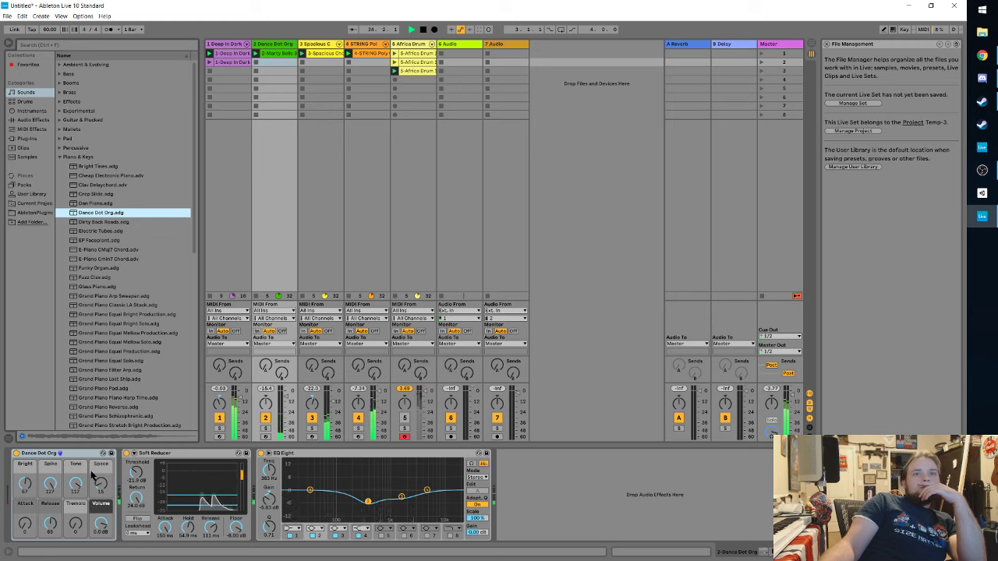
{"action": "left_click", "coordinate": [25, 483]}
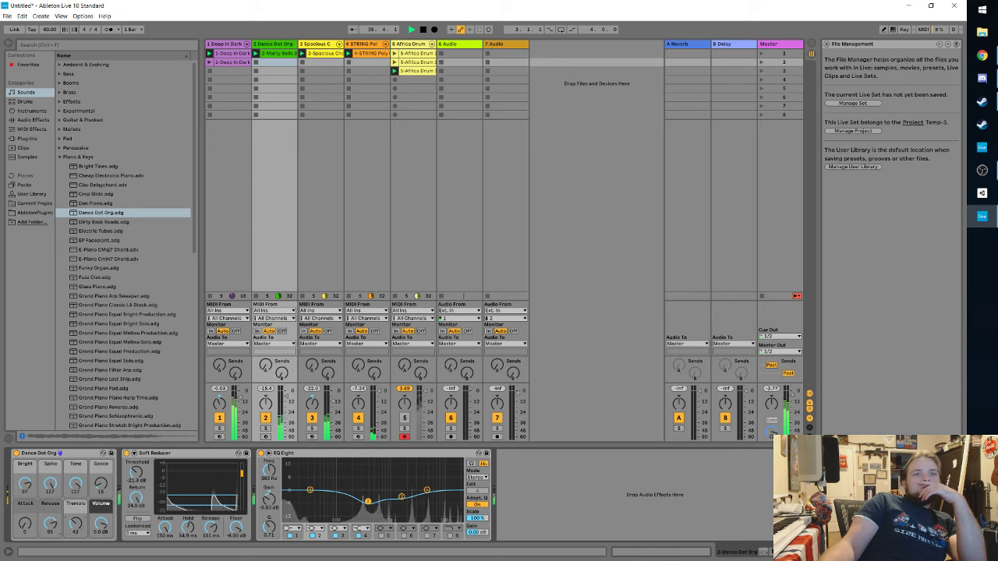
{"action": "left_click", "coordinate": [47, 527]}
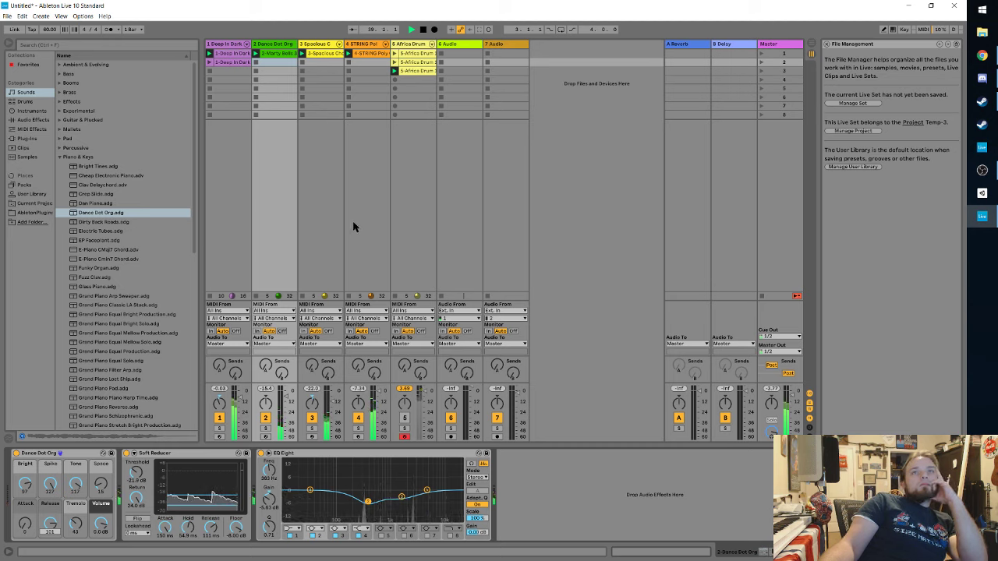
Step: Insert a MIDI track after the second track and move a duplicate of the Marty Bells clip into its first slot
{"action": "right_click", "coordinate": [287, 44]}
{"action": "left_click", "coordinate": [309, 123]}
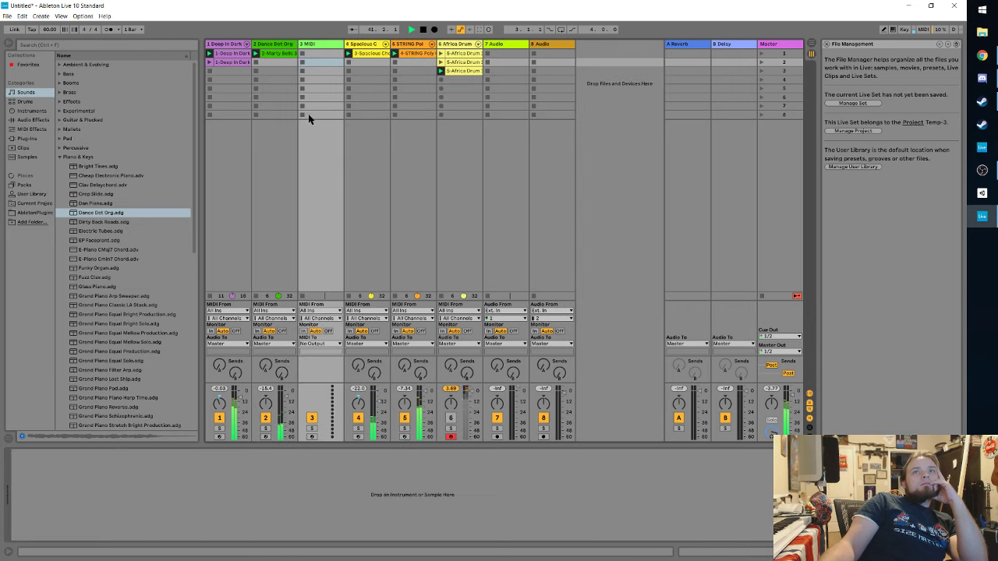
{"action": "left_click", "coordinate": [275, 54]}
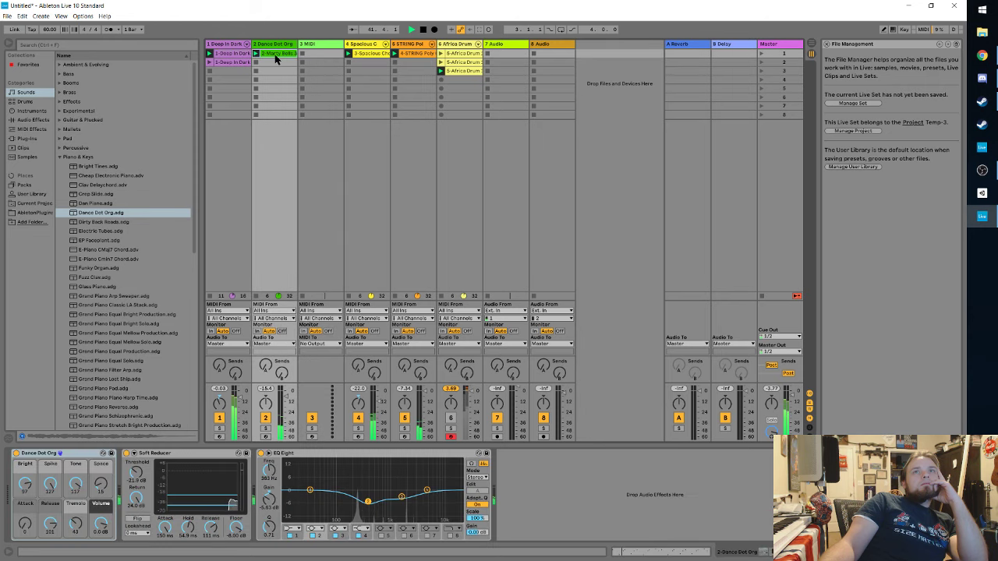
{"action": "right_click", "coordinate": [275, 59]}
{"action": "left_click", "coordinate": [284, 73]}
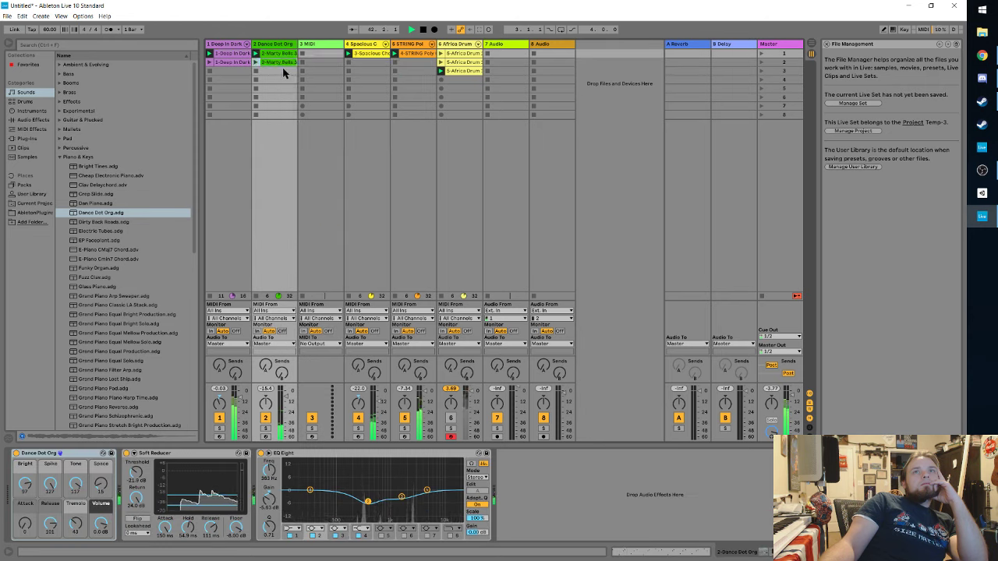
{"action": "left_click_drag", "start_coordinate": [283, 65], "coordinate": [321, 56]}
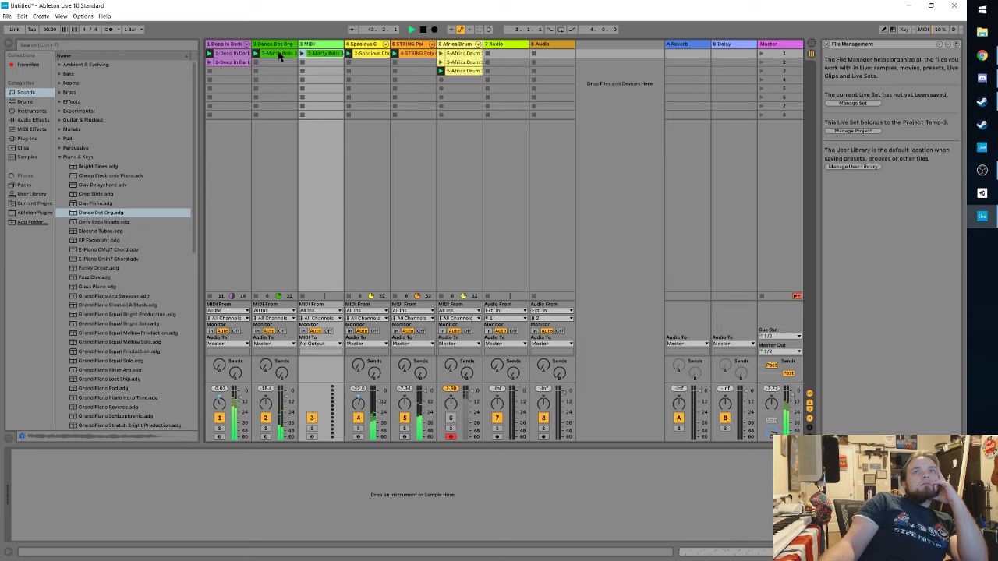
Step: Load the Marty Bells preset from Mallets onto the second track and switch playback to the copied clip on the new MIDI track
{"action": "left_click", "coordinate": [279, 53]}
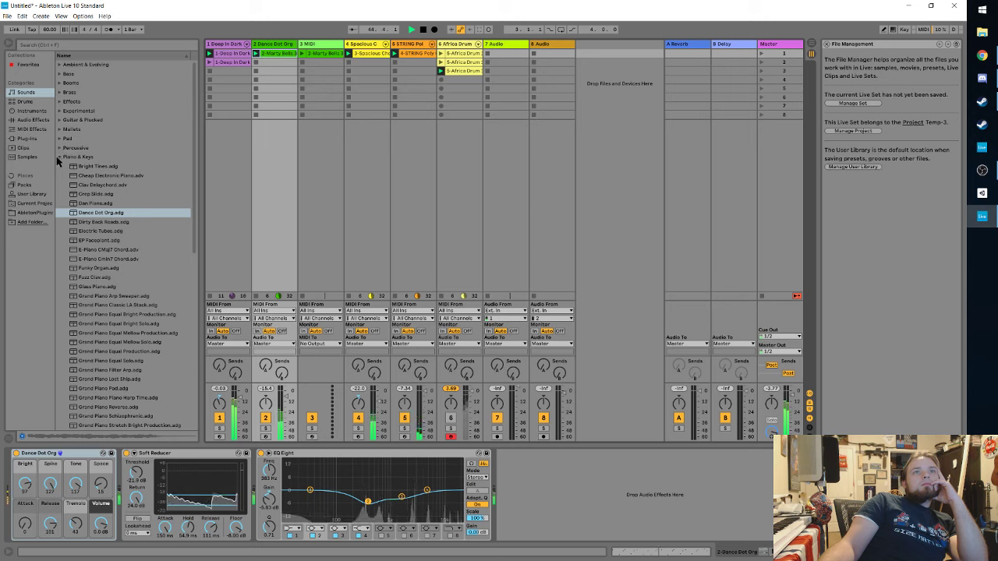
{"action": "left_click", "coordinate": [61, 129]}
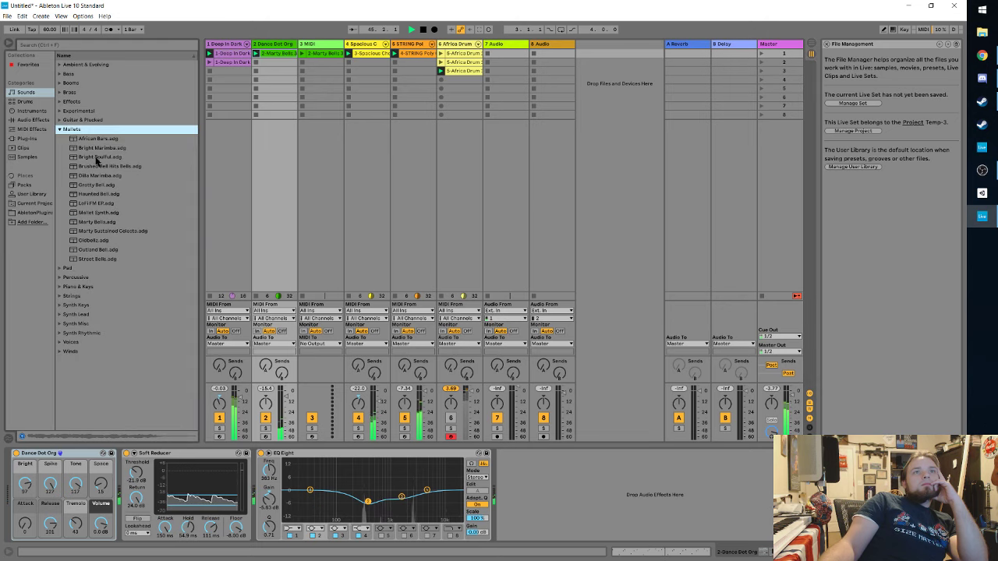
{"action": "left_click", "coordinate": [92, 223]}
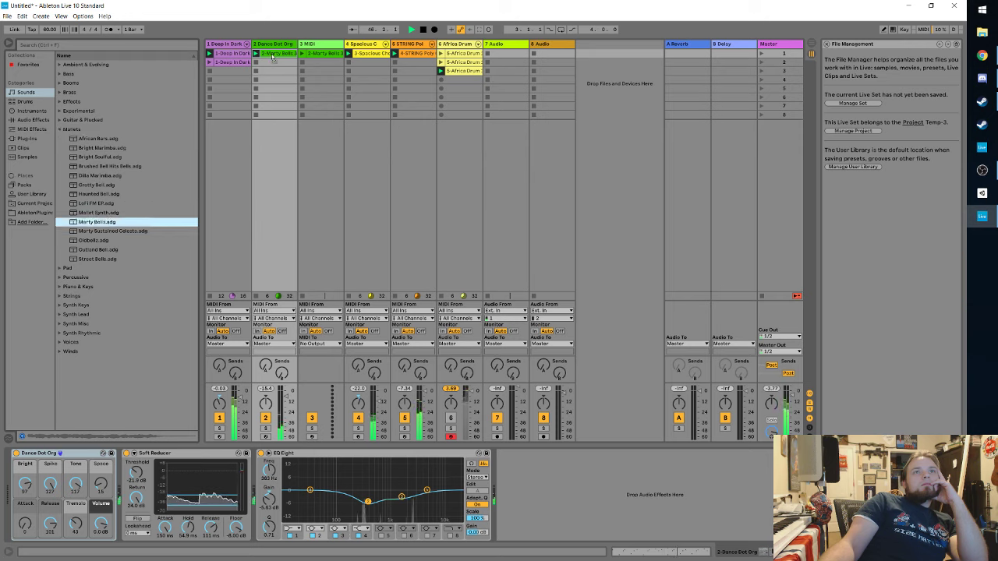
{"action": "left_click_drag", "start_coordinate": [270, 53], "coordinate": [271, 55]}
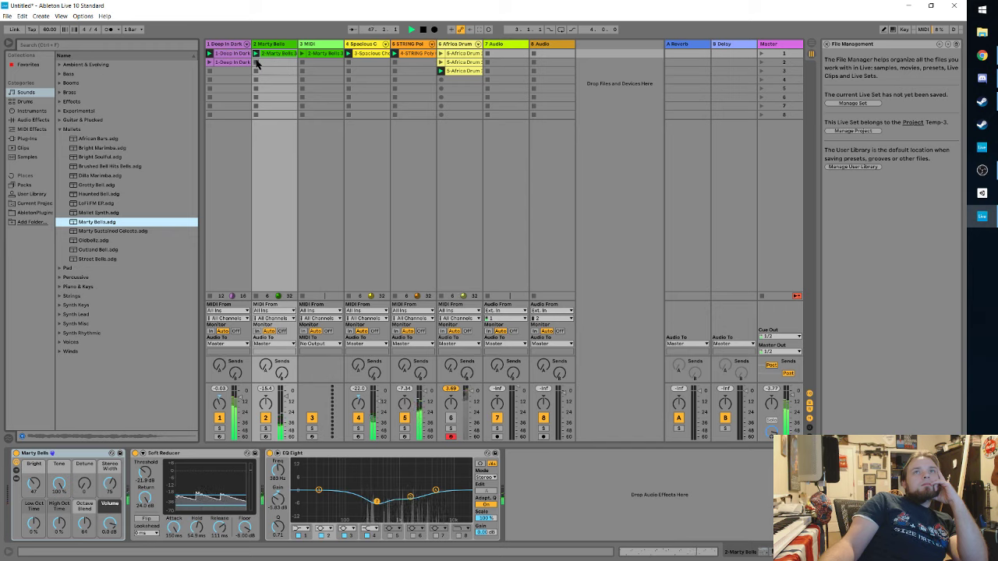
{"action": "left_click", "coordinate": [303, 70]}
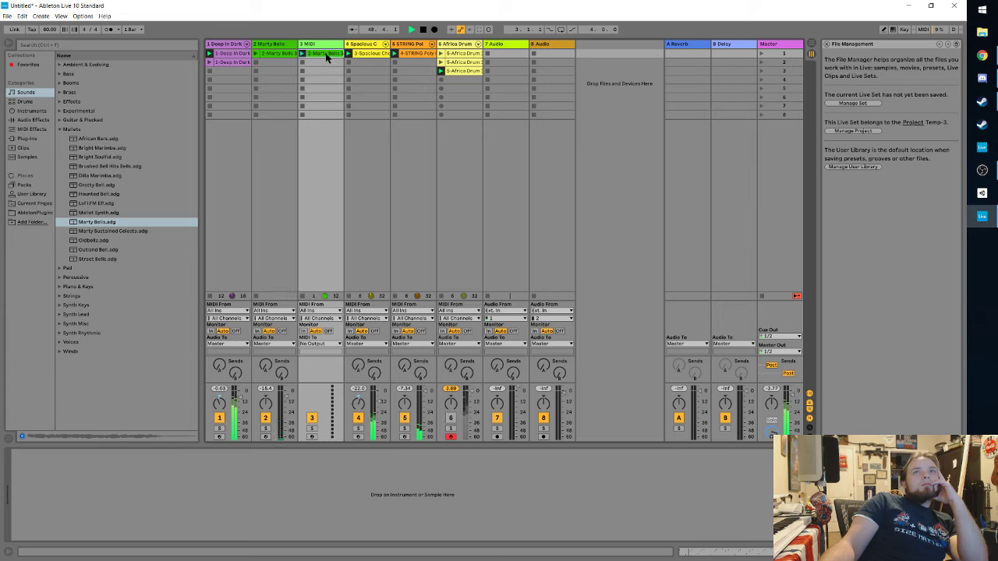
Step: Browse the Synth Keys, Synth Lead, Synth Misc and Synth Rhythmic sounds for an instrument for the new track
{"action": "left_click", "coordinate": [63, 130]}
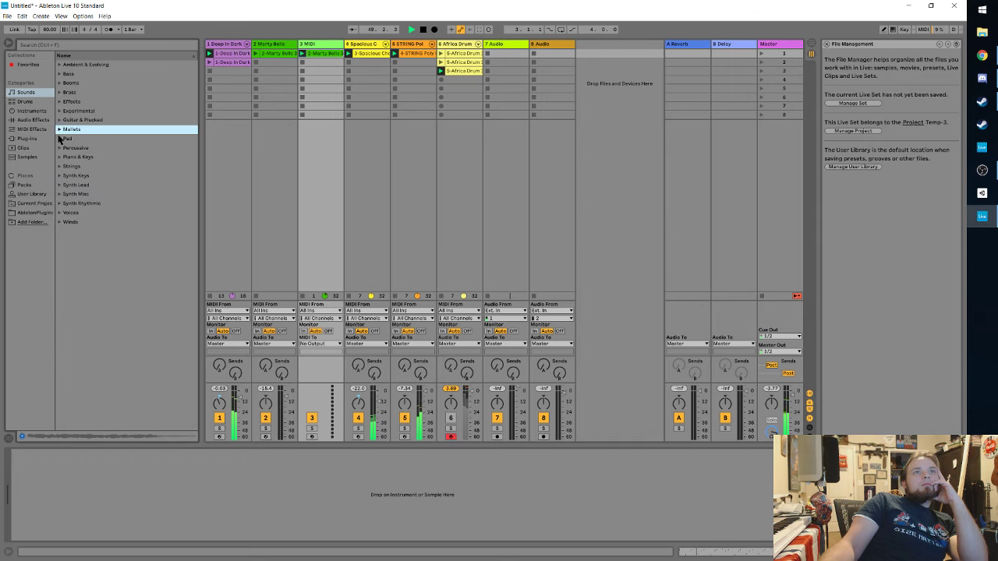
{"action": "left_click", "coordinate": [58, 175]}
{"action": "left_click", "coordinate": [59, 175]}
{"action": "left_click", "coordinate": [59, 186]}
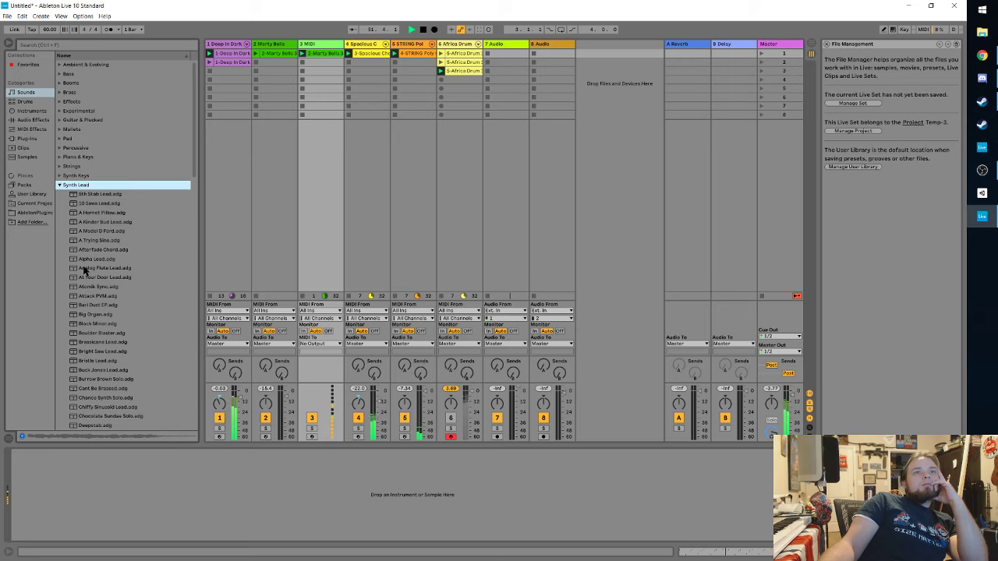
{"action": "left_click", "coordinate": [58, 187]}
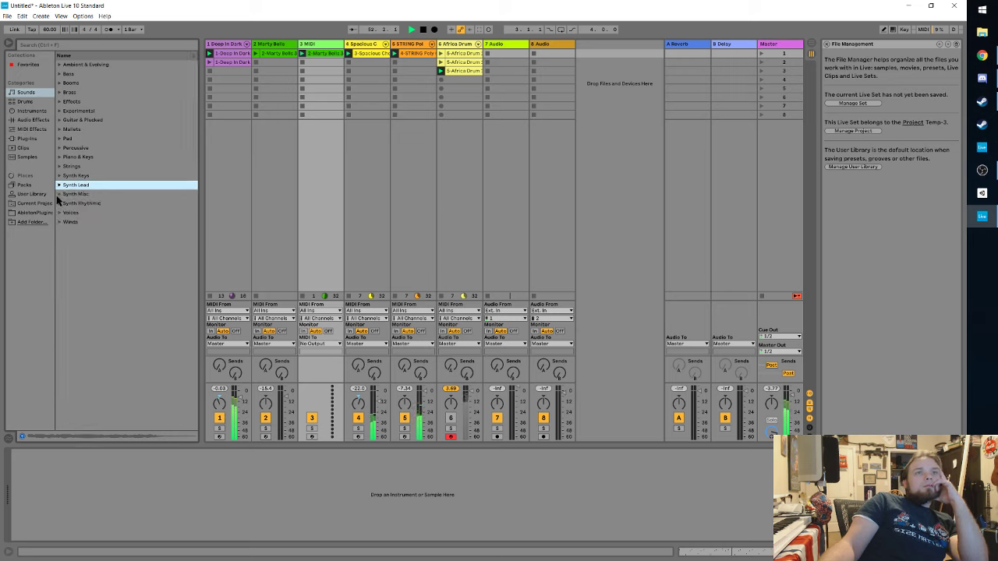
{"action": "left_click", "coordinate": [58, 194]}
{"action": "left_click", "coordinate": [58, 194]}
{"action": "left_click", "coordinate": [58, 204]}
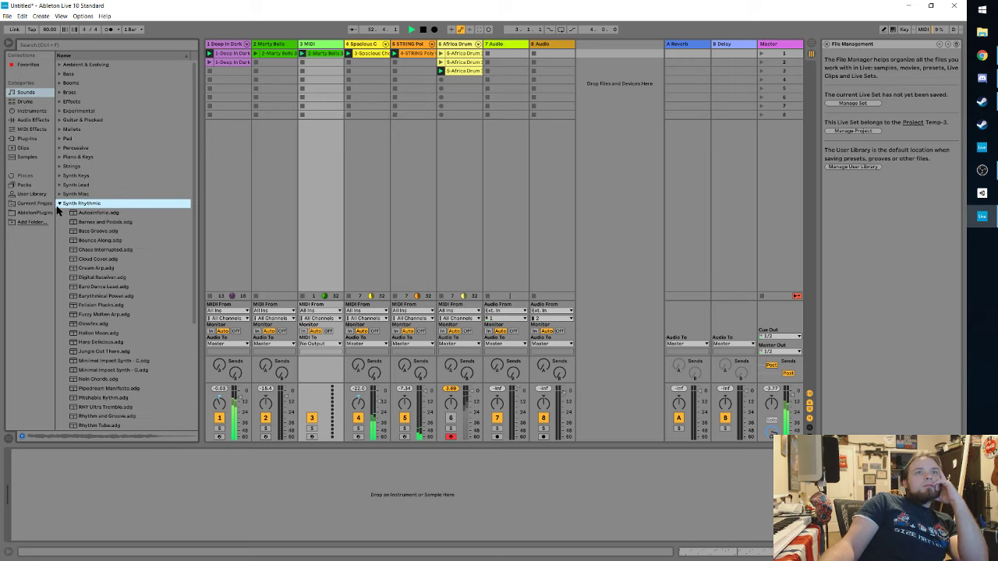
{"action": "left_click", "coordinate": [58, 204]}
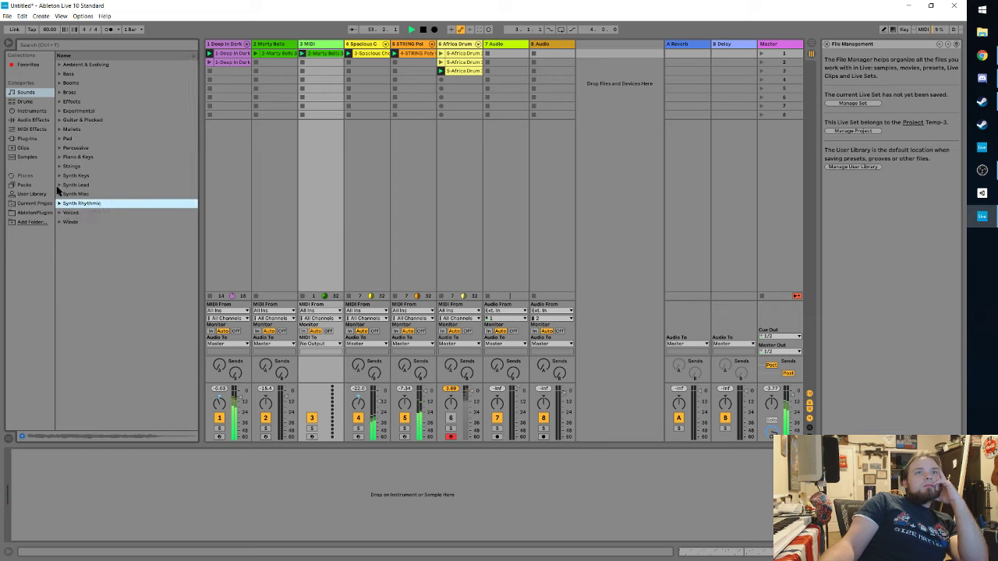
Step: Preview Synth Lead presets such as At Your Door Lead, A Trying Sine, A Hornet Fillow and 10 Saws Lead
{"action": "left_click", "coordinate": [59, 185]}
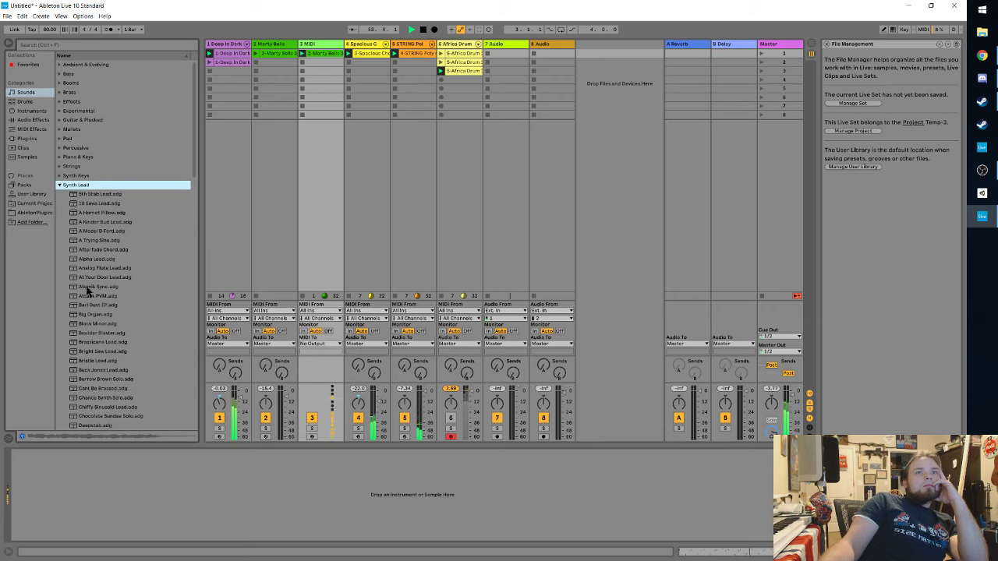
{"action": "left_click", "coordinate": [87, 278]}
{"action": "left_click", "coordinate": [87, 240]}
{"action": "left_click", "coordinate": [85, 213]}
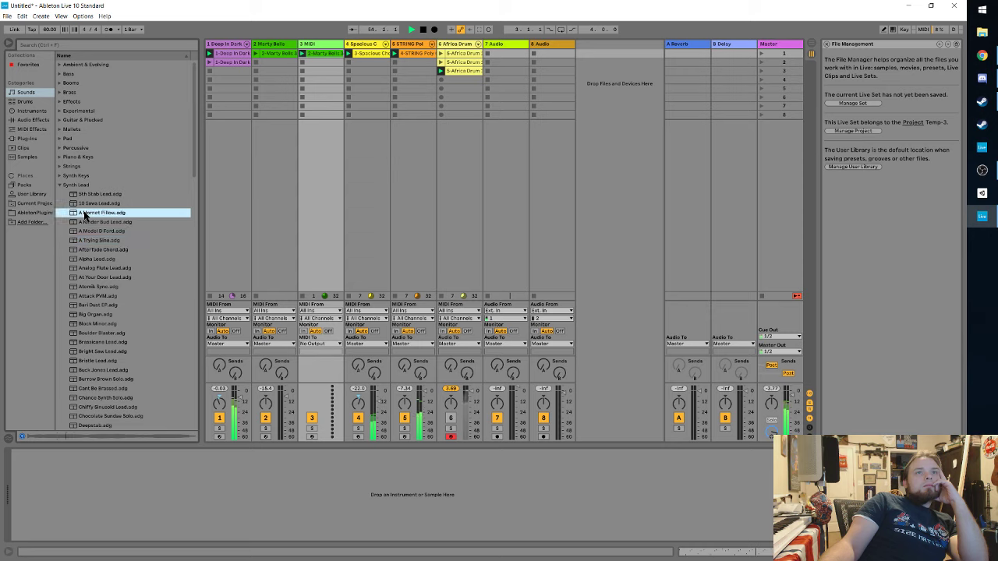
{"action": "left_click", "coordinate": [84, 203]}
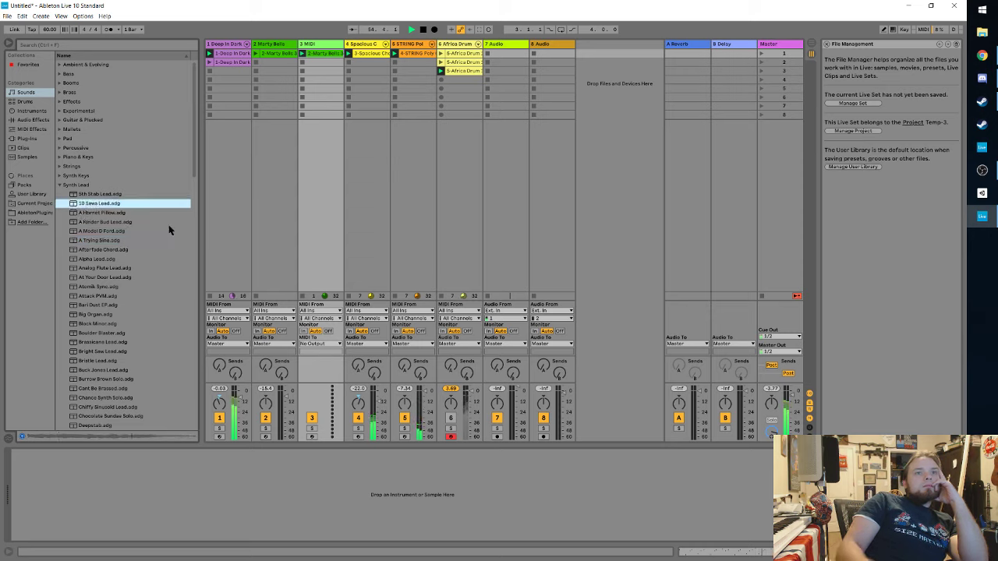
{"action": "key", "text": "Down"}
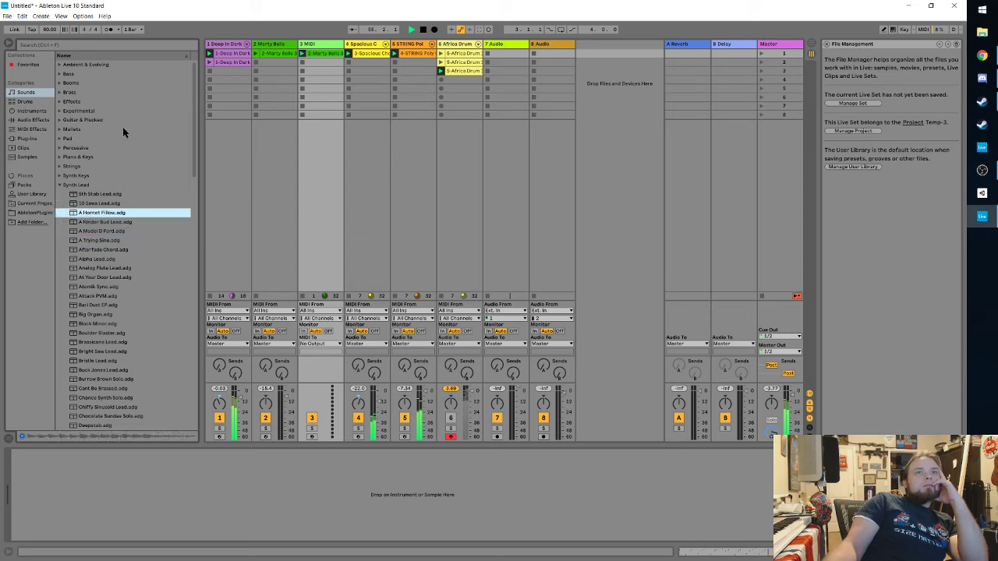
Step: Load the Dance Dot Org preset from Piano & Keys onto the new third track
{"action": "left_click", "coordinate": [60, 157]}
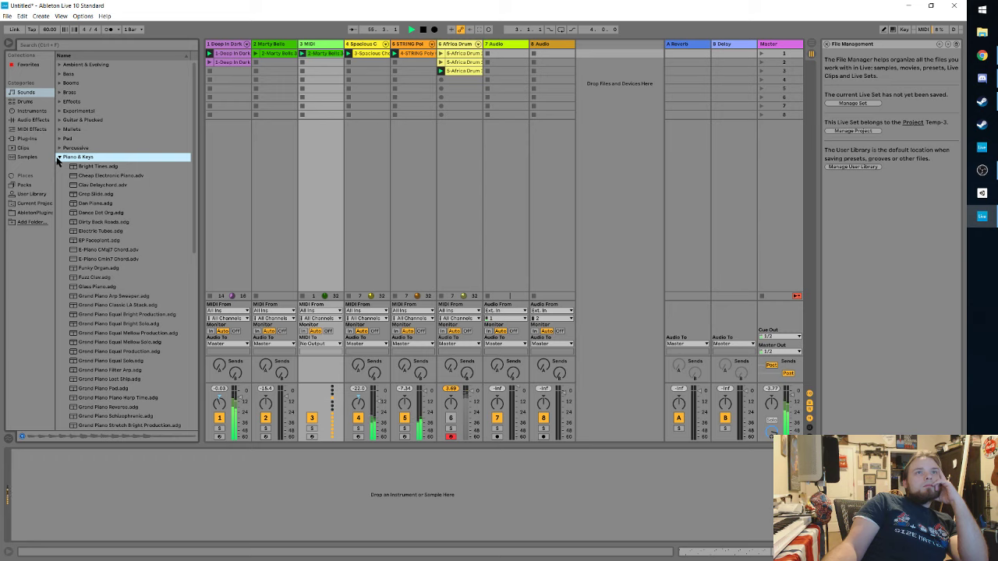
{"action": "left_click", "coordinate": [82, 214]}
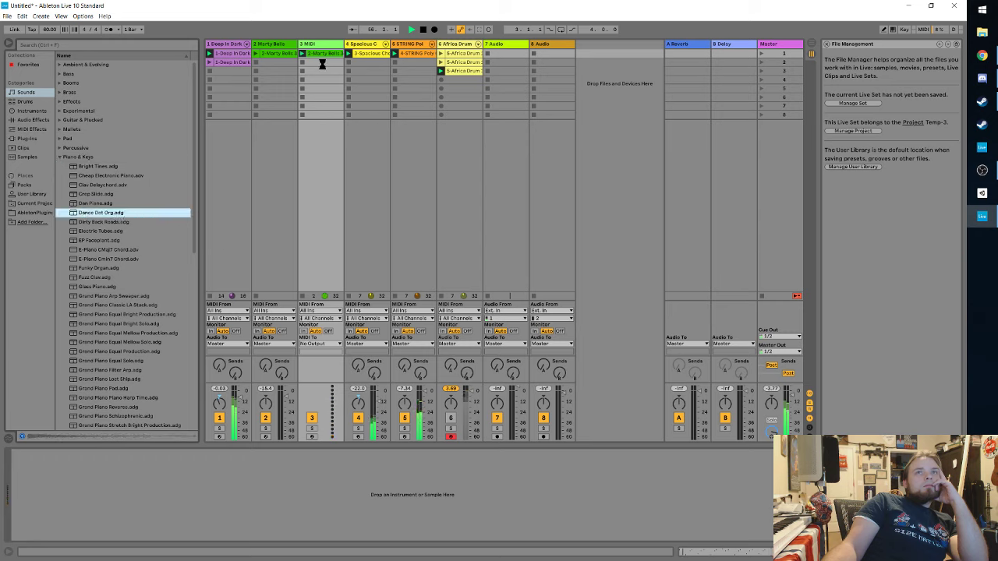
{"action": "key", "text": "Return"}
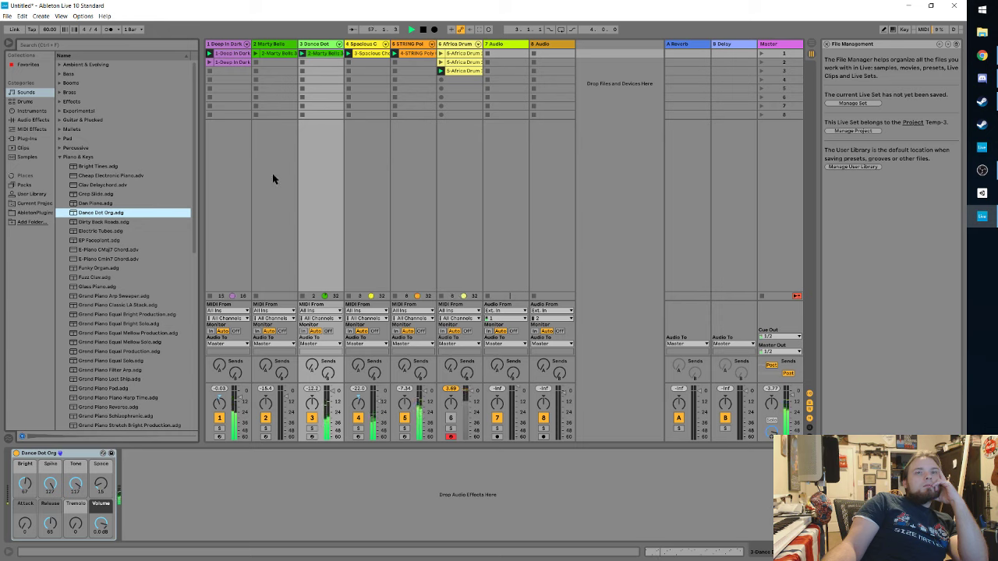
Step: Copy the Soft Reducer and EQ Eight effects from the Marty Bells track to the Dance Dot Org track
{"action": "left_click", "coordinate": [275, 54]}
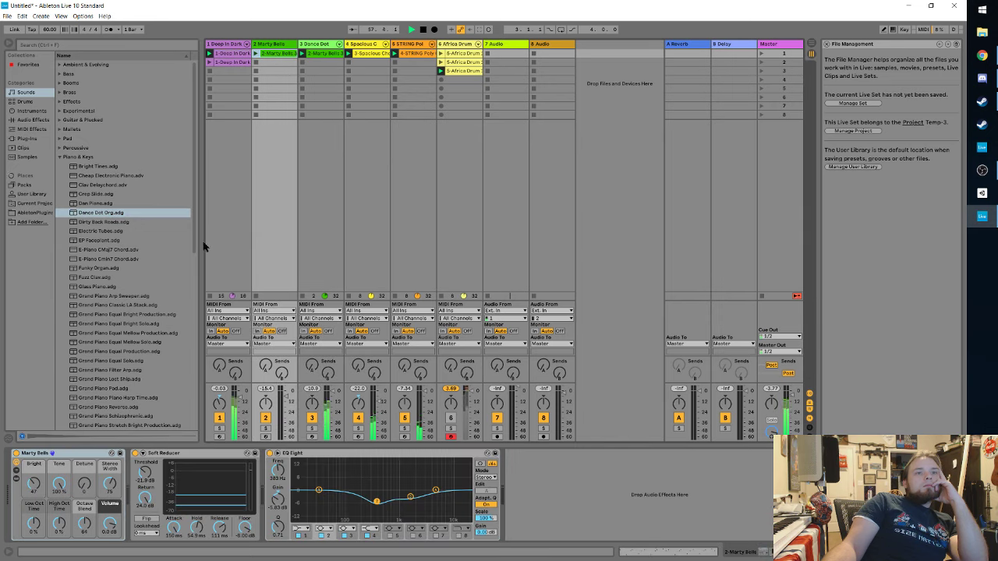
{"action": "left_click", "coordinate": [181, 456]}
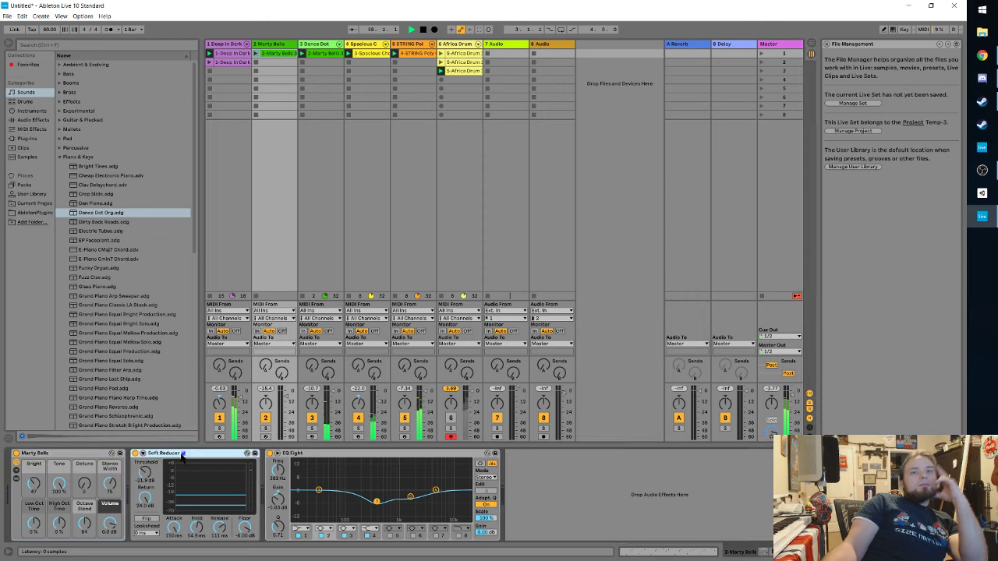
{"action": "left_click", "coordinate": [328, 455]}
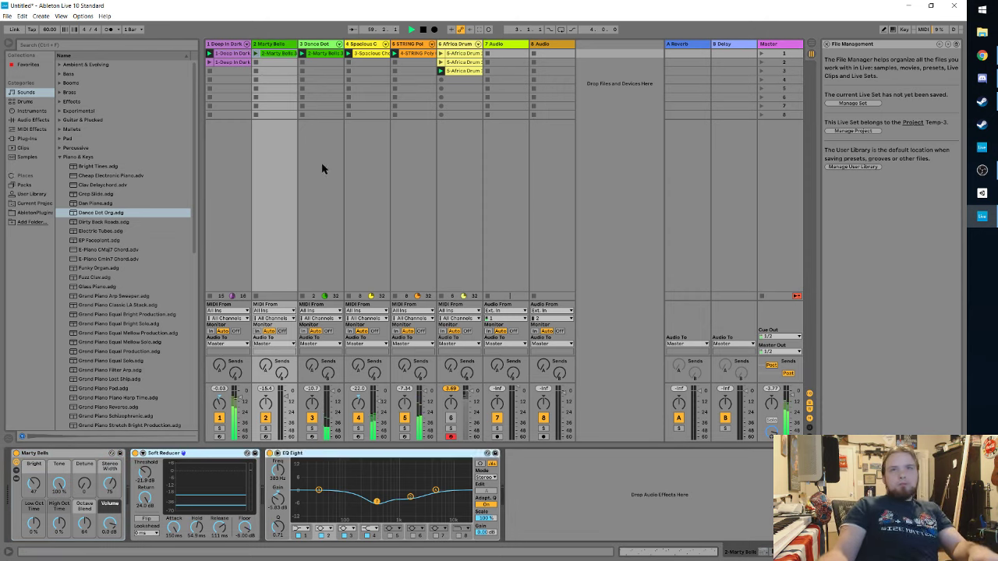
{"action": "left_click", "coordinate": [318, 61]}
{"action": "left_click", "coordinate": [205, 494]}
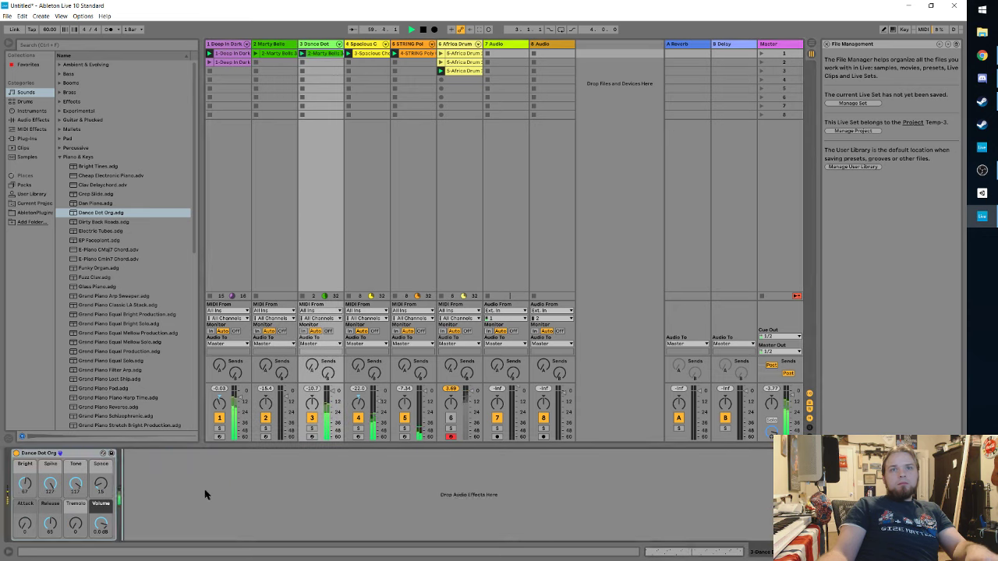
{"action": "key", "text": "ctrl+v"}
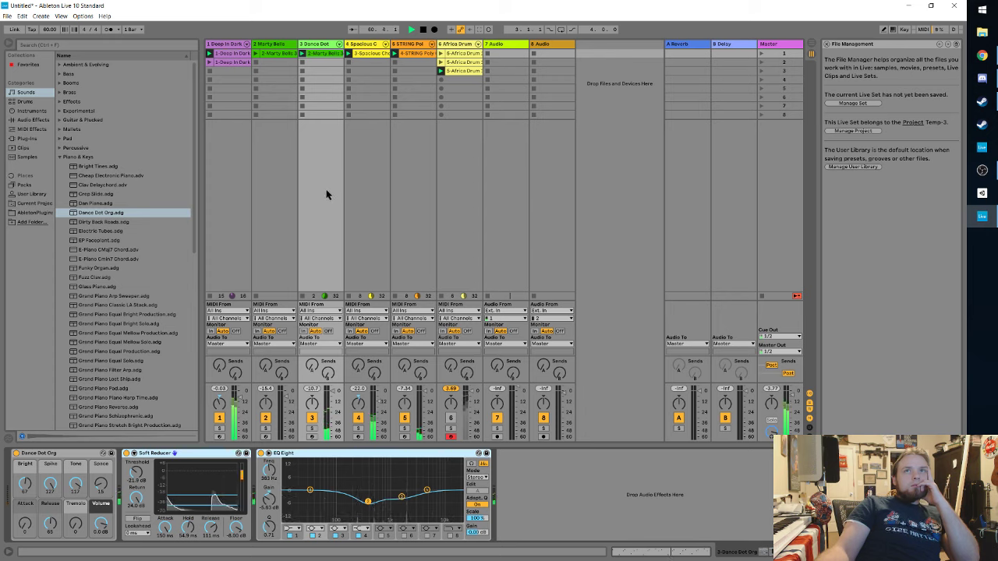
Step: Launch the melody clips on the Marty Bells and Dance Dot Org tracks so both play together
{"action": "left_click", "coordinate": [268, 62]}
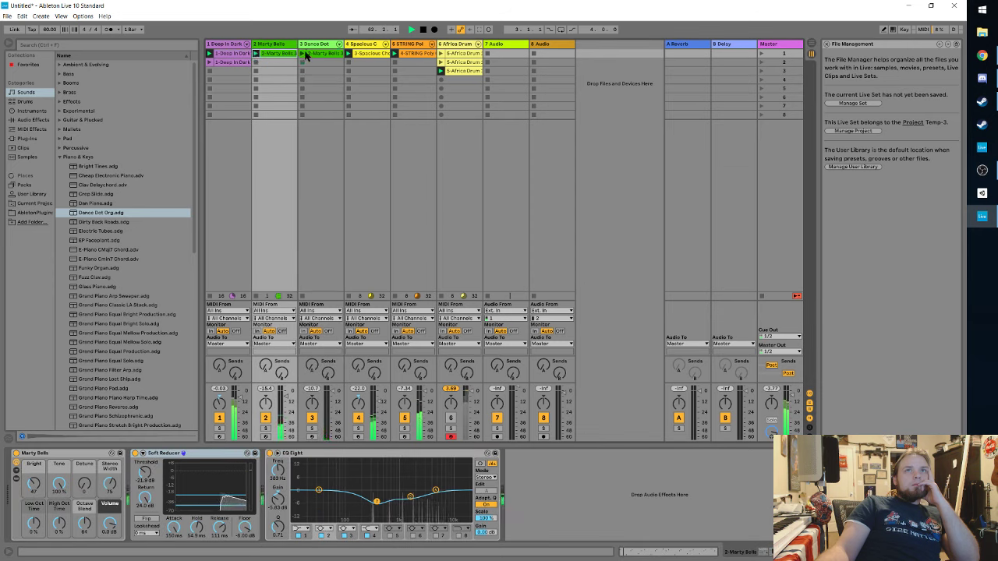
{"action": "left_click", "coordinate": [307, 54]}
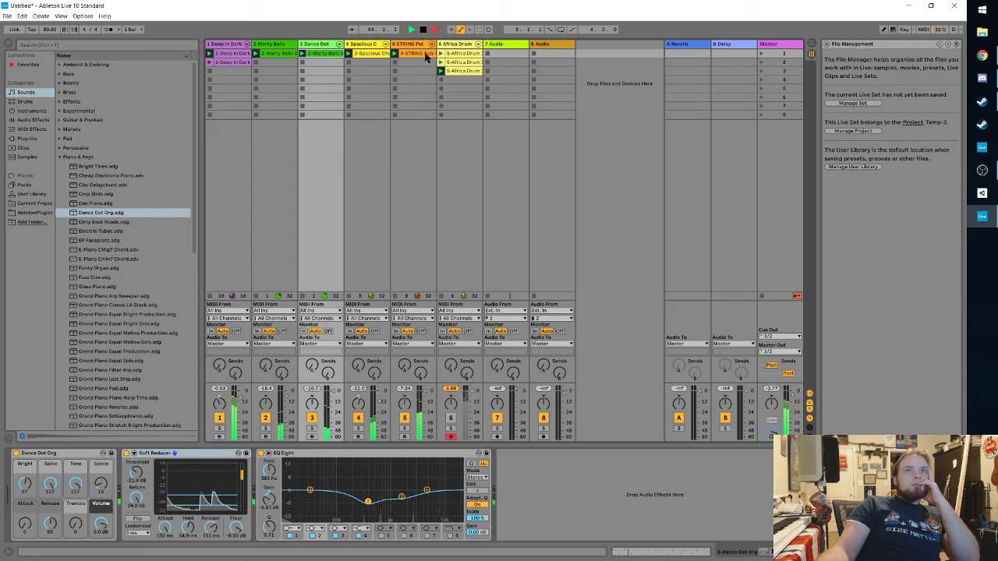
Step: Restart playback from the beginning and set the Soft Reducer threshold on the Dance Dot Org track to -21.7 dB
{"action": "left_click", "coordinate": [423, 30]}
{"action": "left_click", "coordinate": [423, 30]}
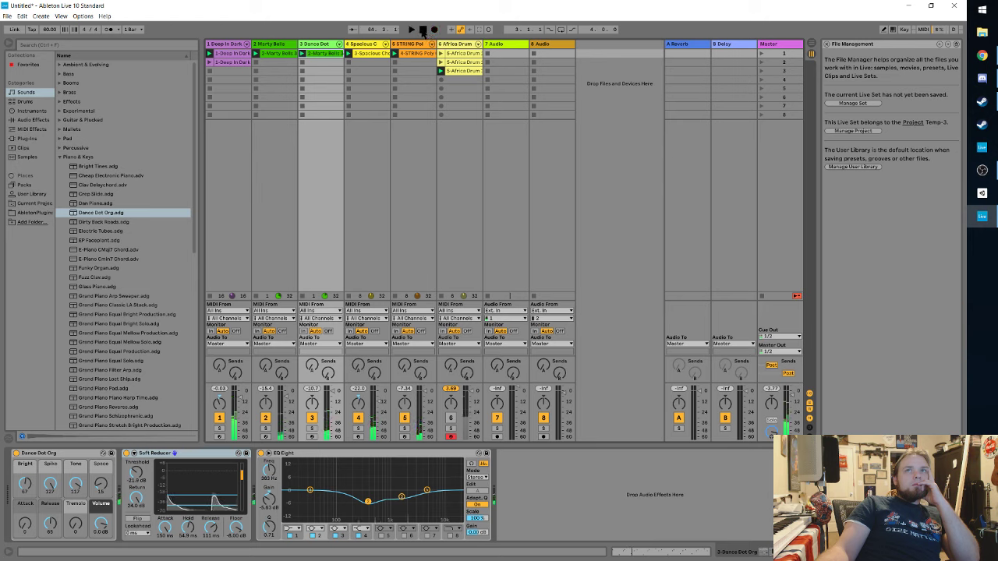
{"action": "left_click", "coordinate": [411, 30]}
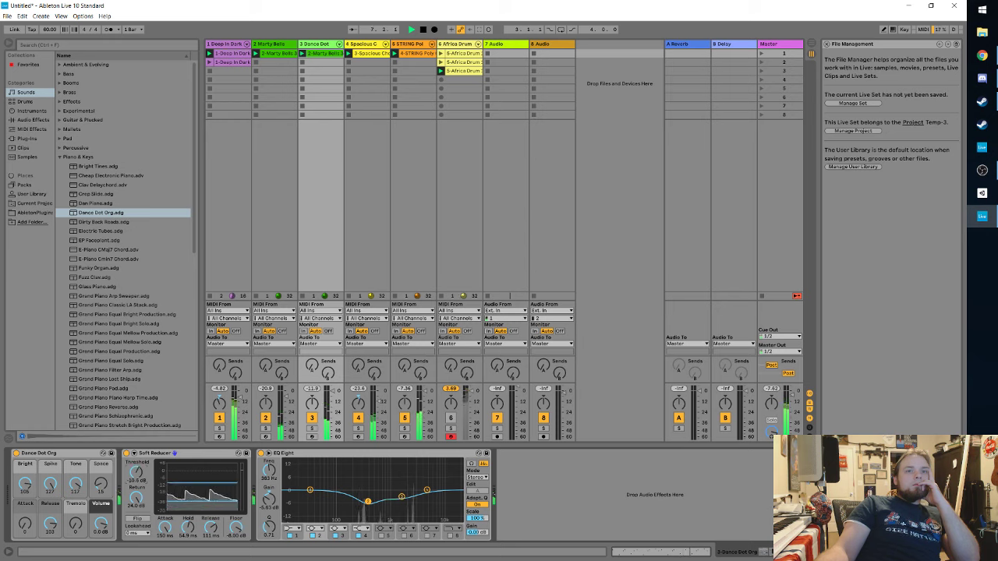
{"action": "left_click_drag", "start_coordinate": [139, 474], "coordinate": [139, 477]}
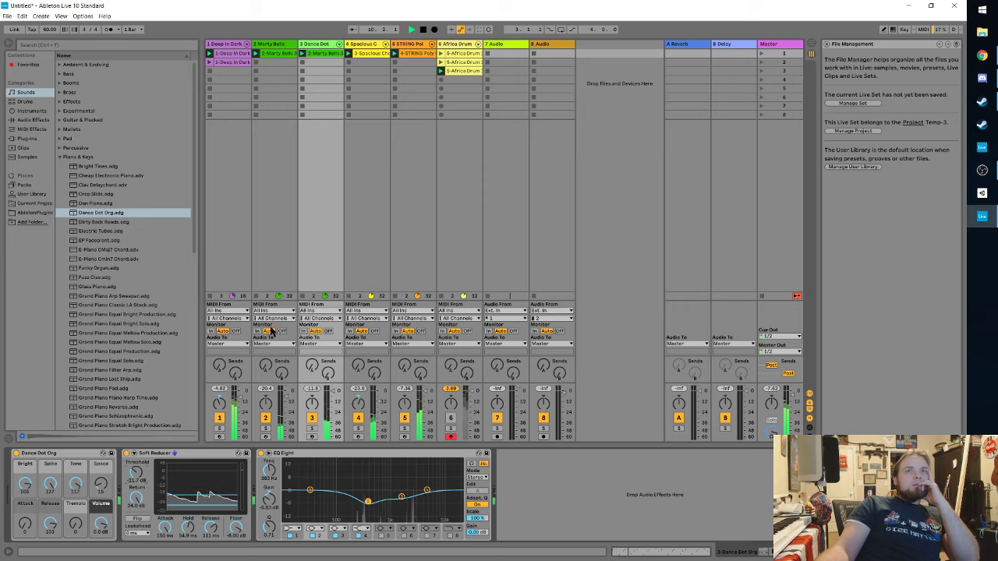
Step: Preview Piano & Keys presets such as Grand Piano Equal Bright Production, Grand Piano Filter Arp and Grand Piano Piano Harp Time
{"action": "left_click", "coordinate": [97, 297]}
{"action": "left_click", "coordinate": [98, 314]}
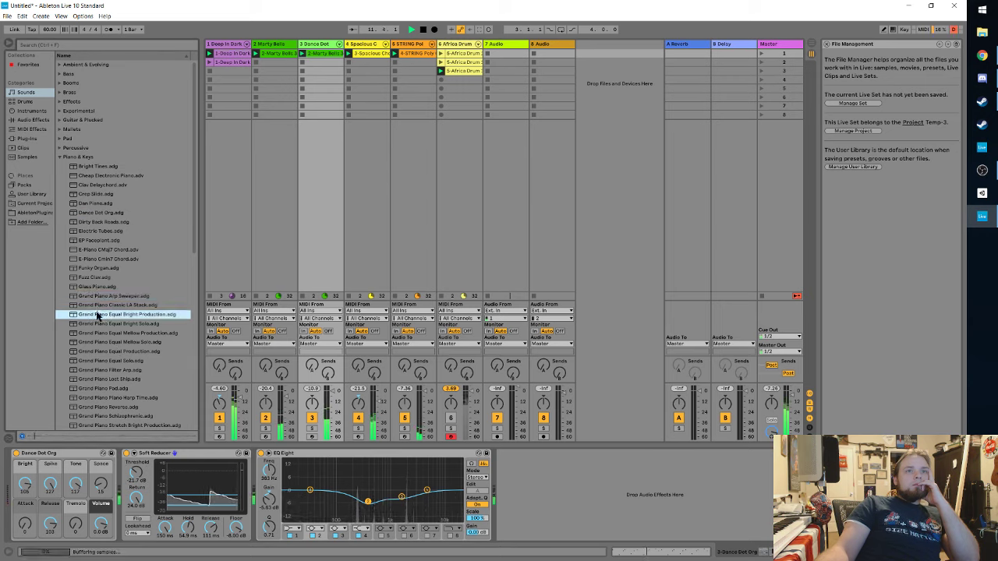
{"action": "left_click", "coordinate": [98, 378]}
{"action": "left_click", "coordinate": [97, 370]}
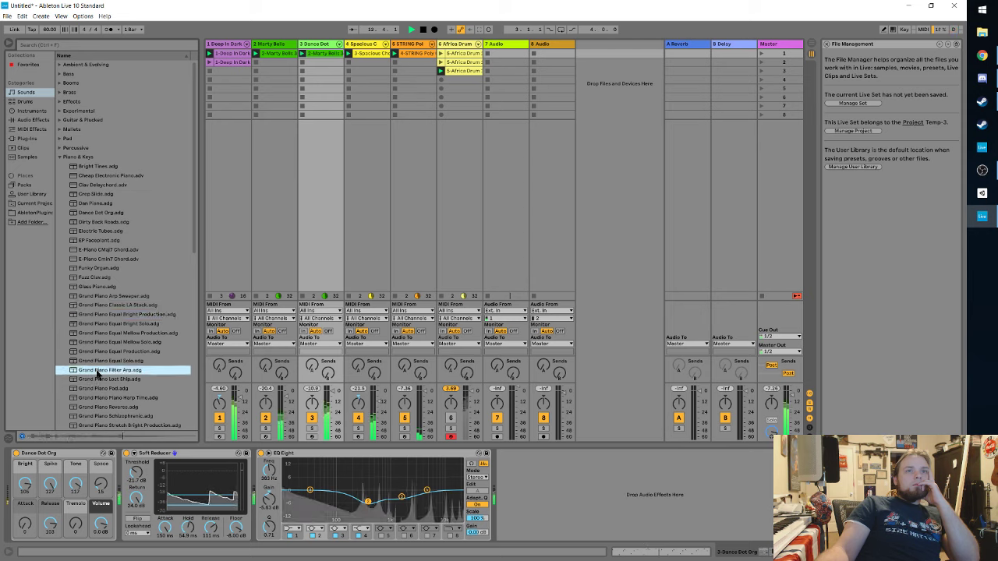
{"action": "left_click", "coordinate": [91, 389]}
{"action": "left_click", "coordinate": [92, 398]}
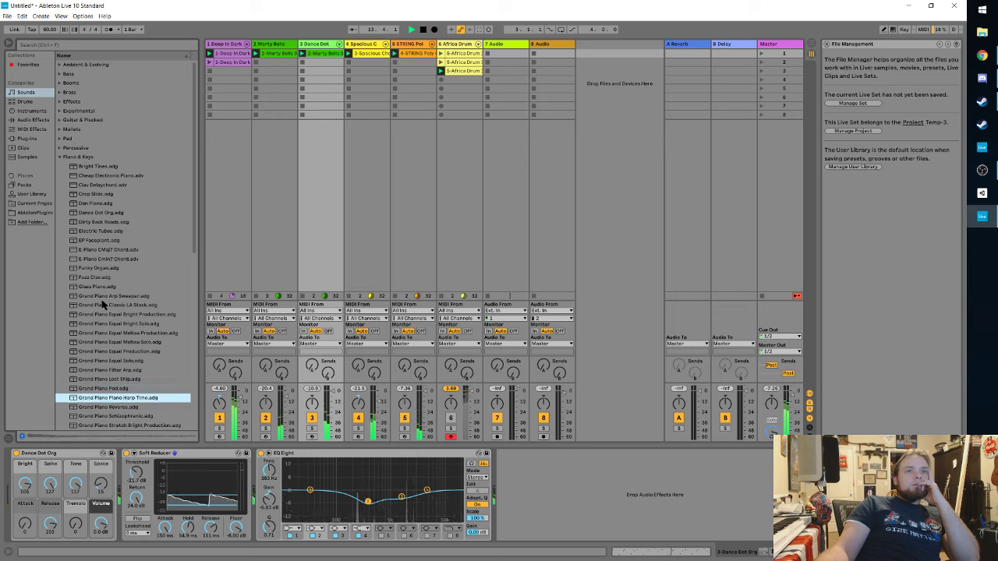
{"action": "left_click", "coordinate": [114, 324]}
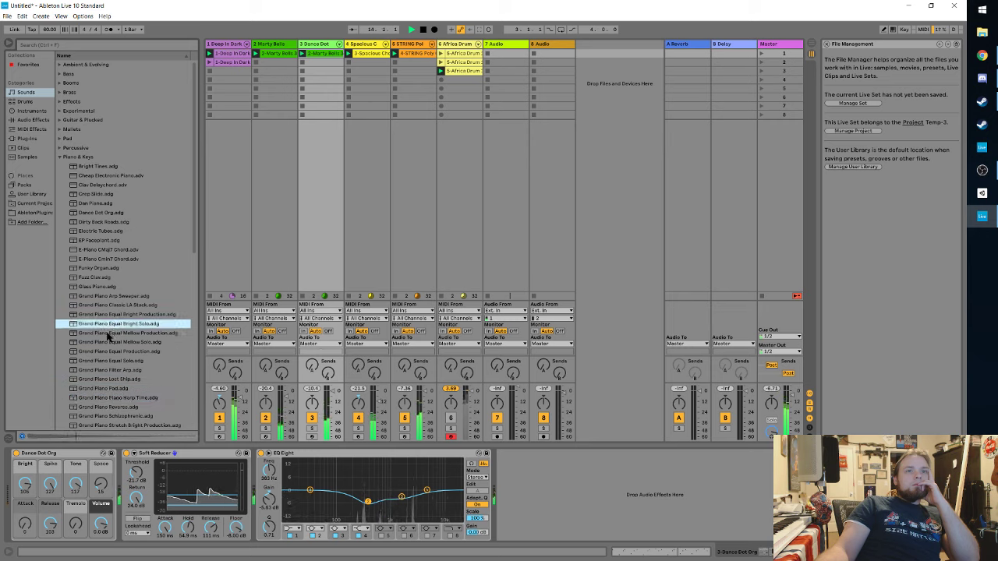
{"action": "left_click", "coordinate": [109, 334]}
{"action": "left_click", "coordinate": [99, 370]}
Step: Preview the Grand Piano Stretch Solo and Grand Piano Stretch Mellow Solo presets further down the list
{"action": "scroll", "coordinate": [114, 386], "scroll_direction": "down", "scroll_amount": 4}
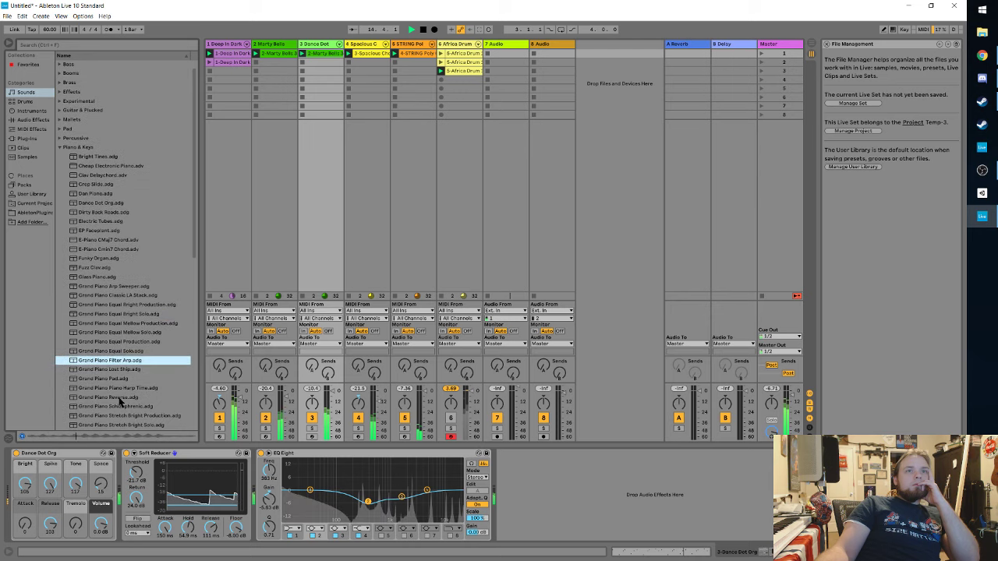
{"action": "scroll", "coordinate": [120, 401], "scroll_direction": "down", "scroll_amount": 1}
{"action": "left_click", "coordinate": [111, 376]}
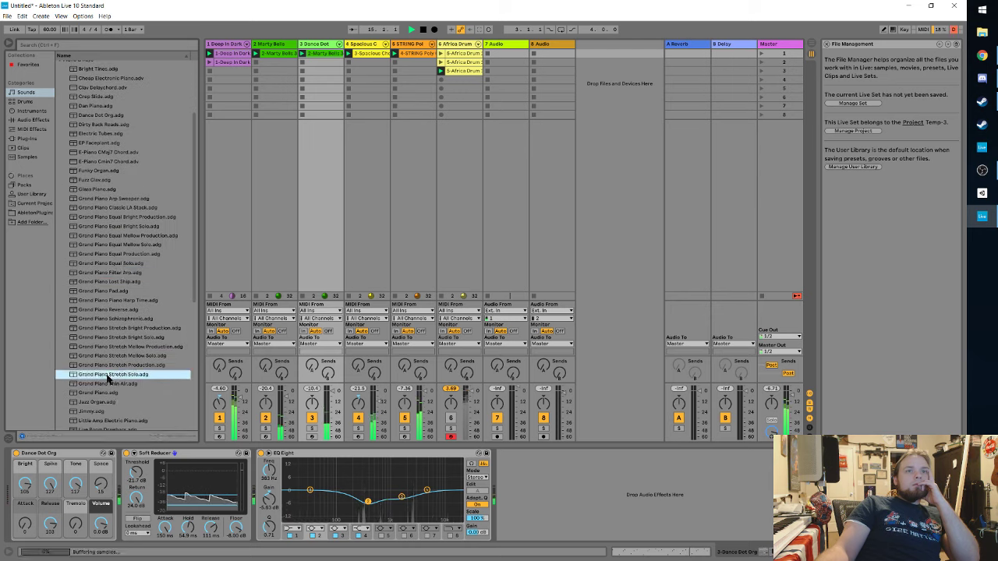
{"action": "key", "text": "Up"}
{"action": "key", "text": "Up"}
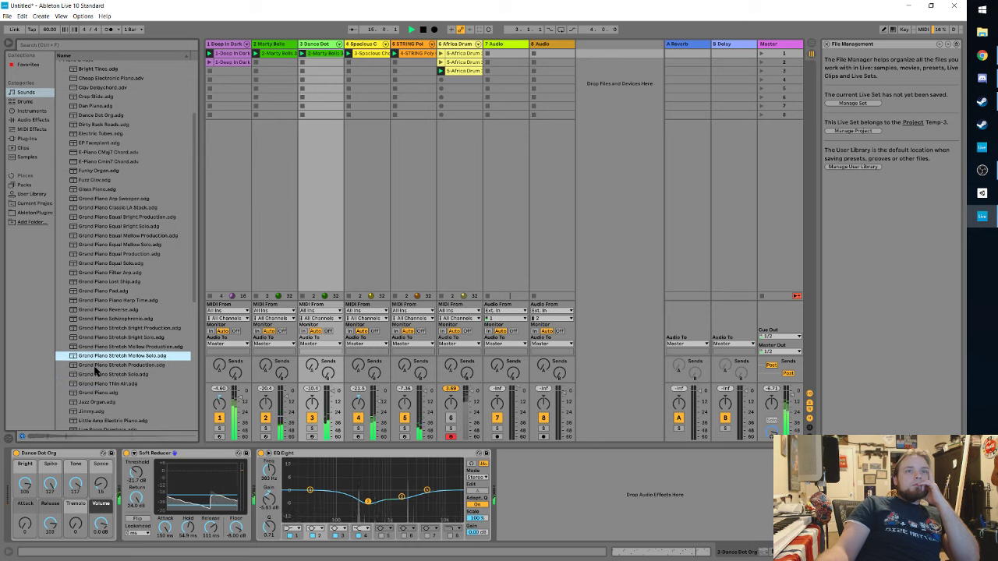
{"action": "left_click", "coordinate": [94, 377]}
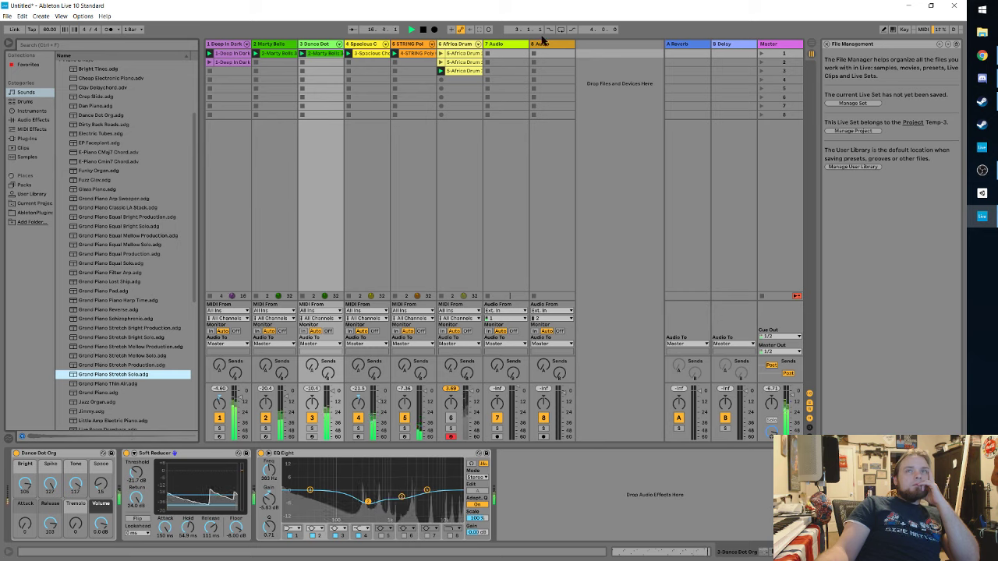
Step: Select the STRING Poly Carbonate track and redo the last Threshold change
{"action": "left_click", "coordinate": [417, 207]}
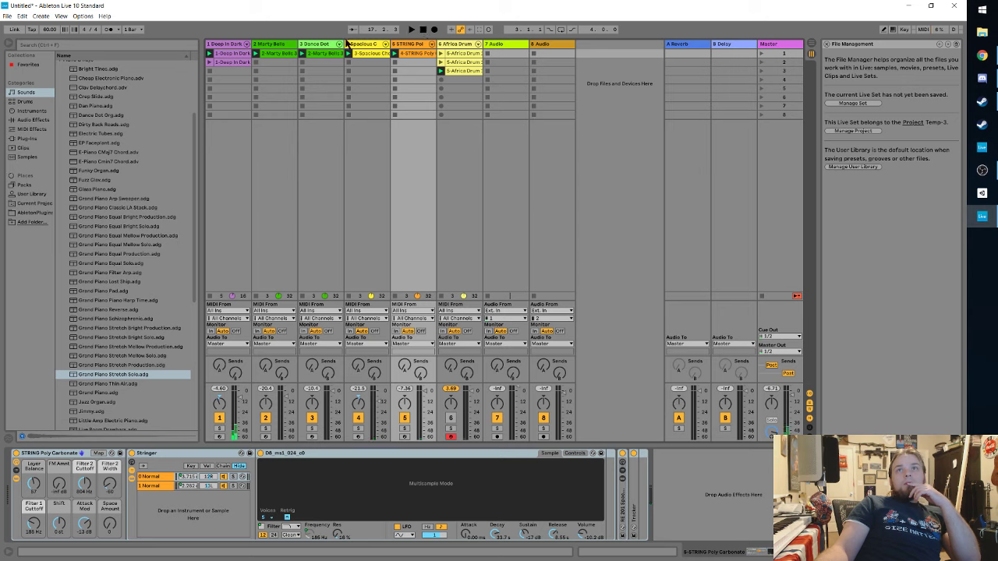
{"action": "left_click", "coordinate": [22, 16]}
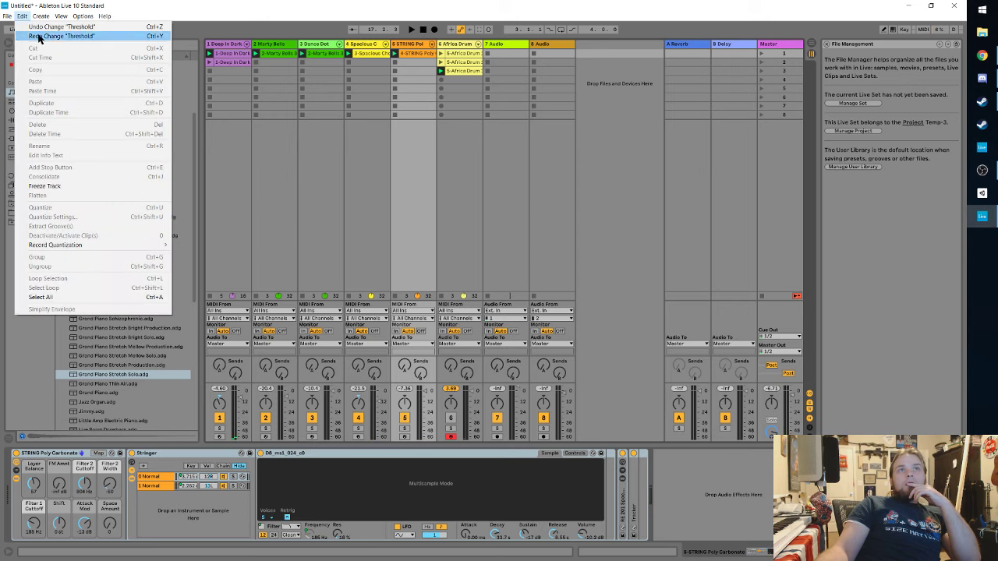
{"action": "left_click", "coordinate": [39, 36]}
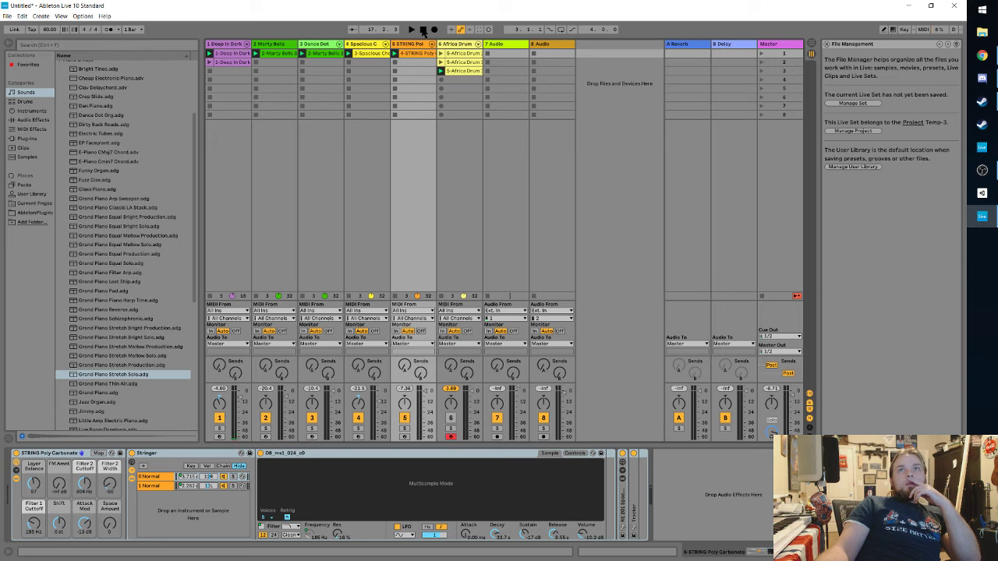
Step: Save the Live Set as "Stammered time" in the Andromeda Title Music project folder
{"action": "left_click", "coordinate": [7, 15]}
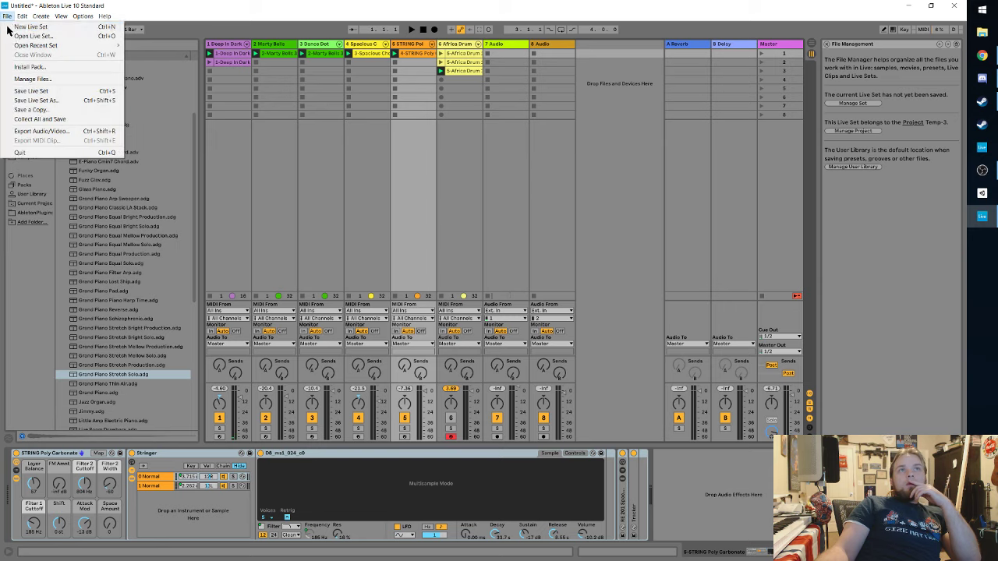
{"action": "left_click", "coordinate": [35, 92]}
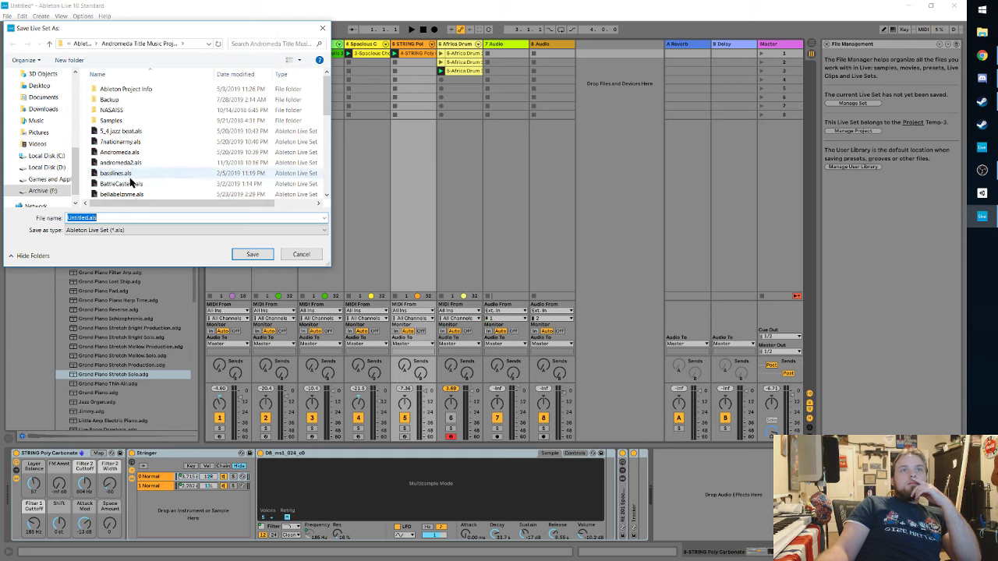
{"action": "scroll", "coordinate": [128, 190], "scroll_direction": "down", "scroll_amount": 5}
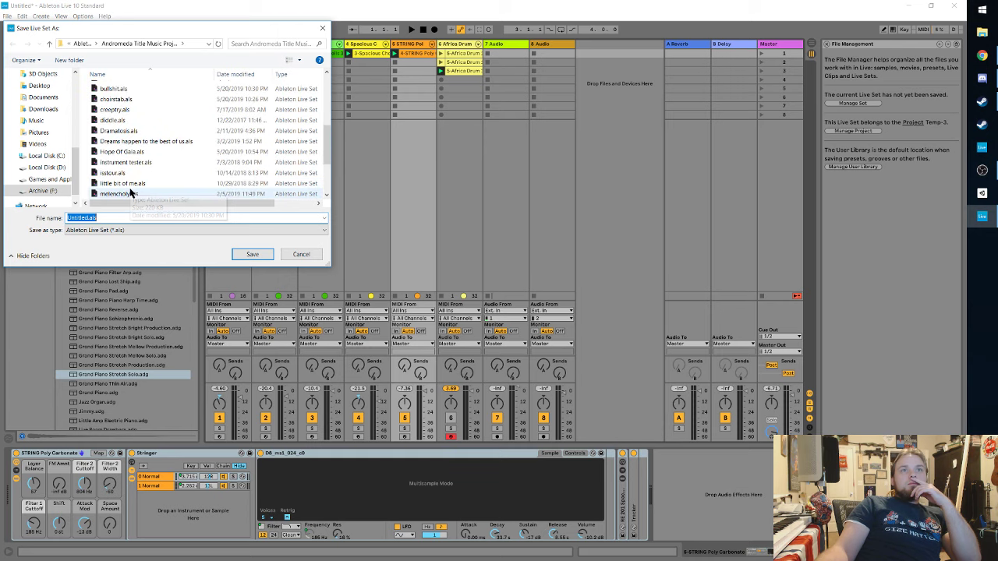
{"action": "scroll", "coordinate": [130, 192], "scroll_direction": "up", "scroll_amount": 1}
{"action": "left_click", "coordinate": [108, 218]}
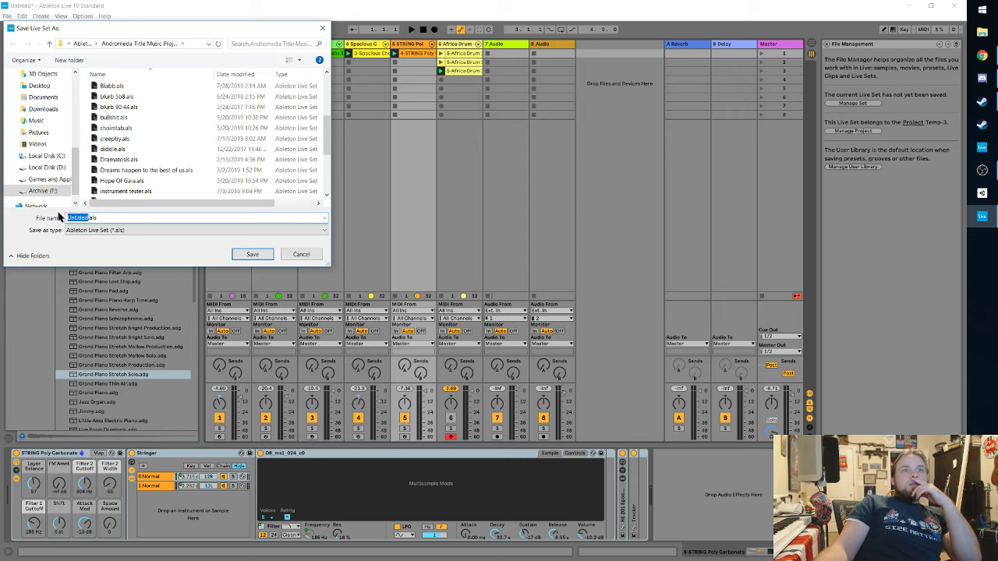
{"action": "type", "text": "tampede of tim"}
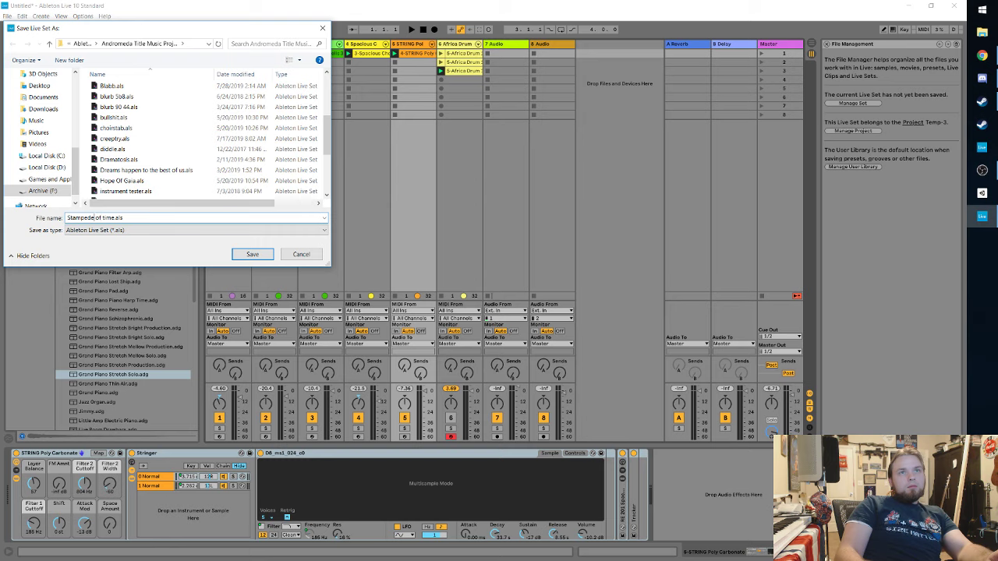
{"action": "key", "text": "XF86AudioLowerVolume"}
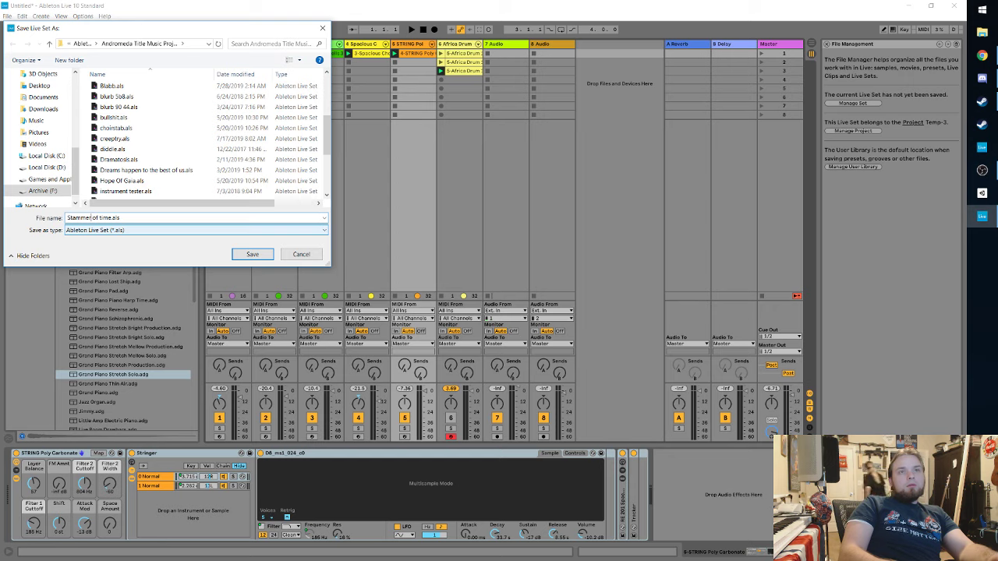
{"action": "key", "text": "BackSpace"}
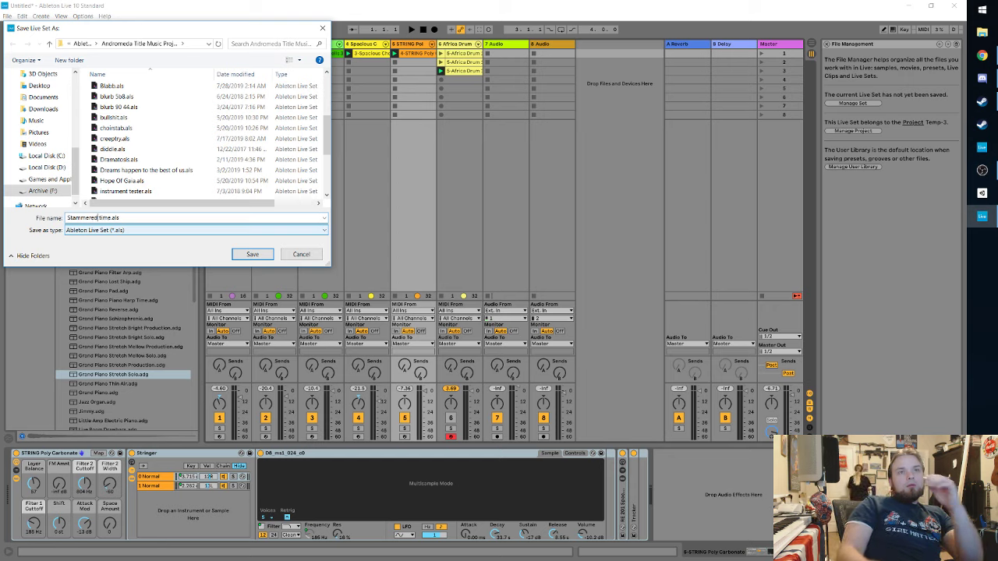
{"action": "key", "text": "Return"}
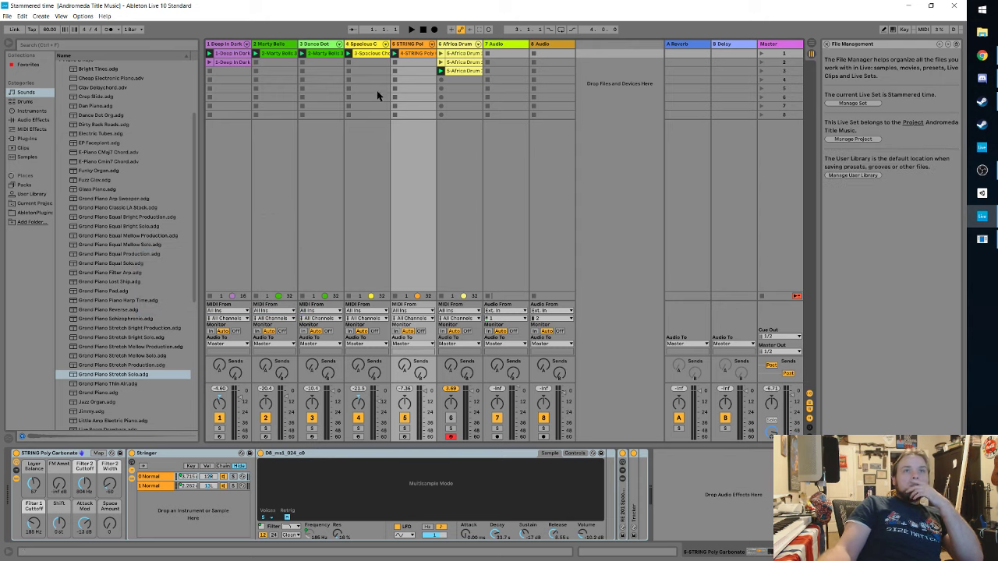
Step: Activate the muted Africa Drum track and play the set from the start with its first clip launched
{"action": "key", "text": "space"}
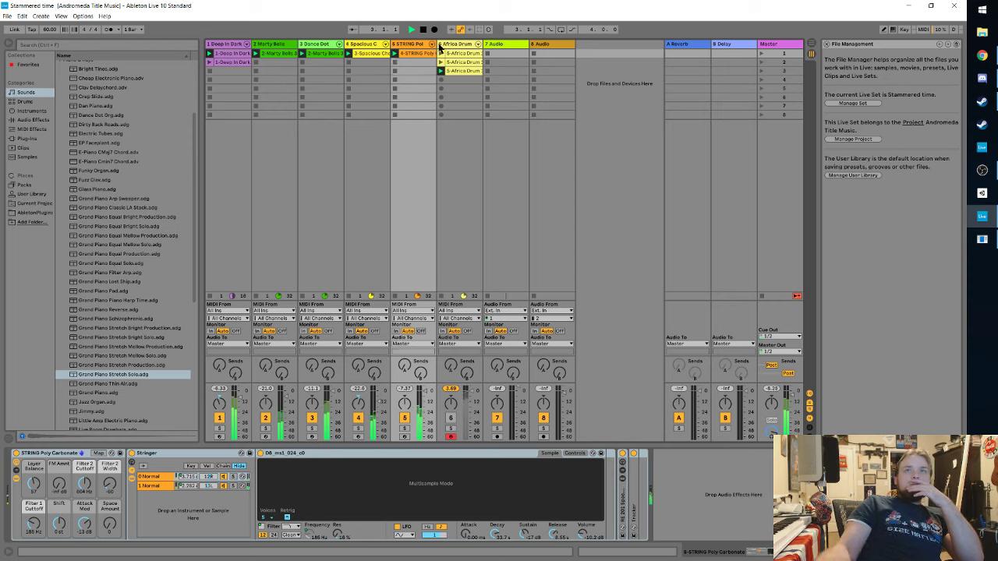
{"action": "left_click", "coordinate": [440, 57]}
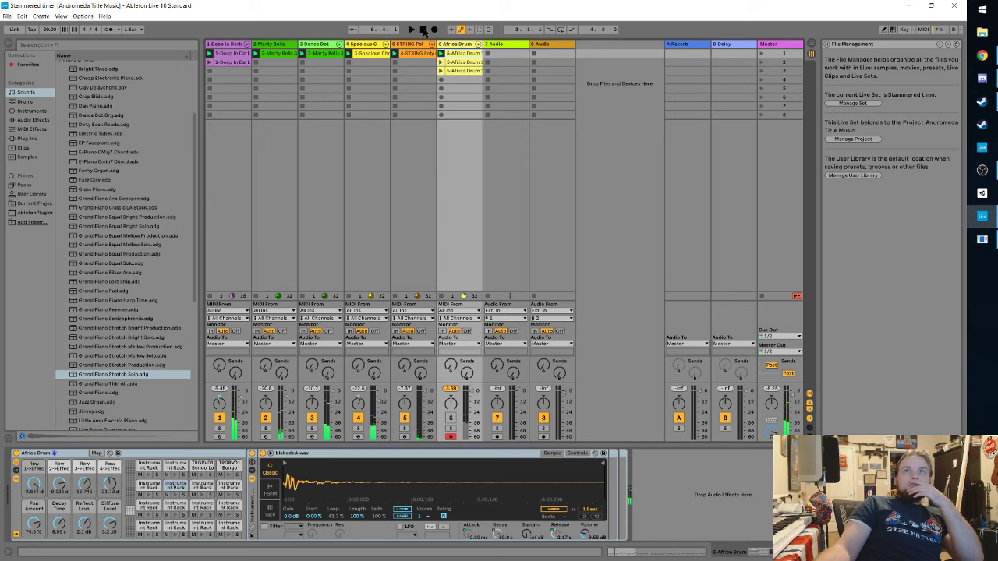
{"action": "left_click", "coordinate": [451, 419]}
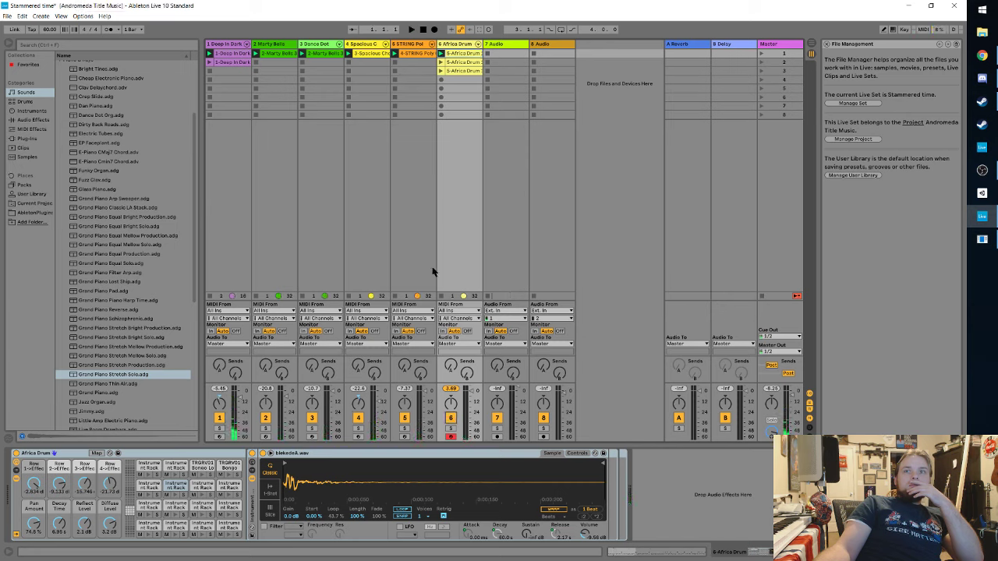
{"action": "left_click", "coordinate": [411, 29]}
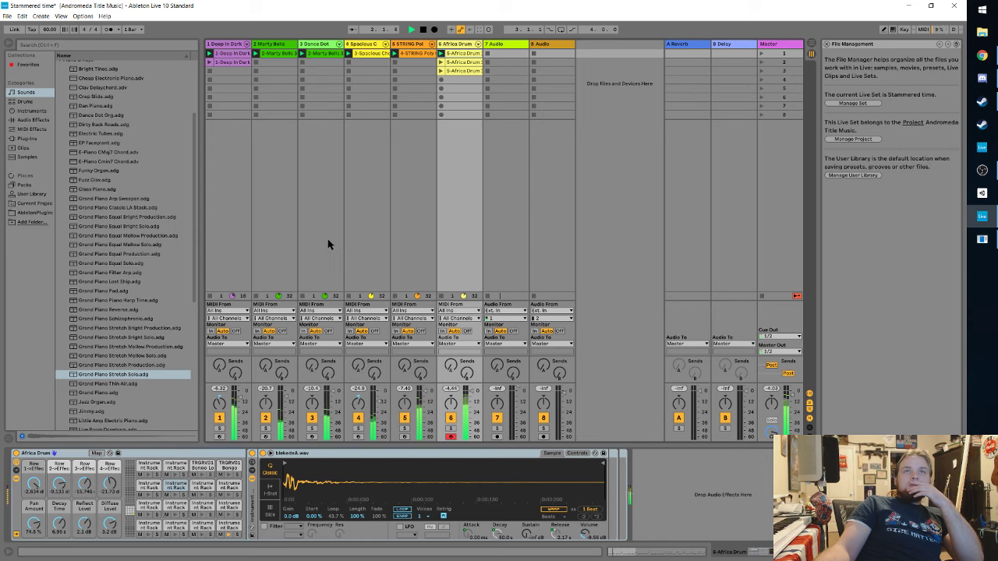
Step: Set the global launch quantization to 2 Bars and launch the second Africa Drum clip
{"action": "left_click", "coordinate": [139, 30]}
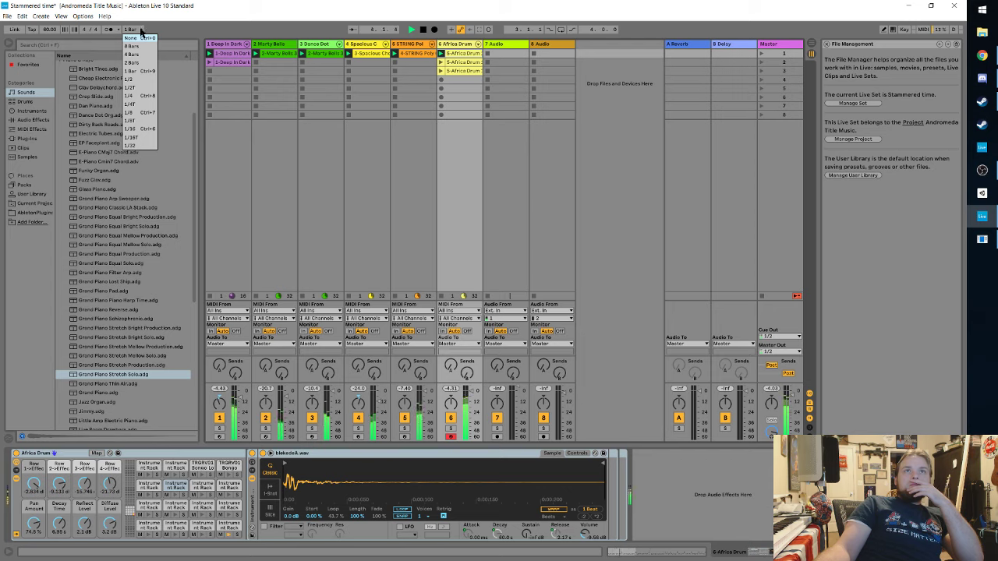
{"action": "left_click", "coordinate": [133, 63]}
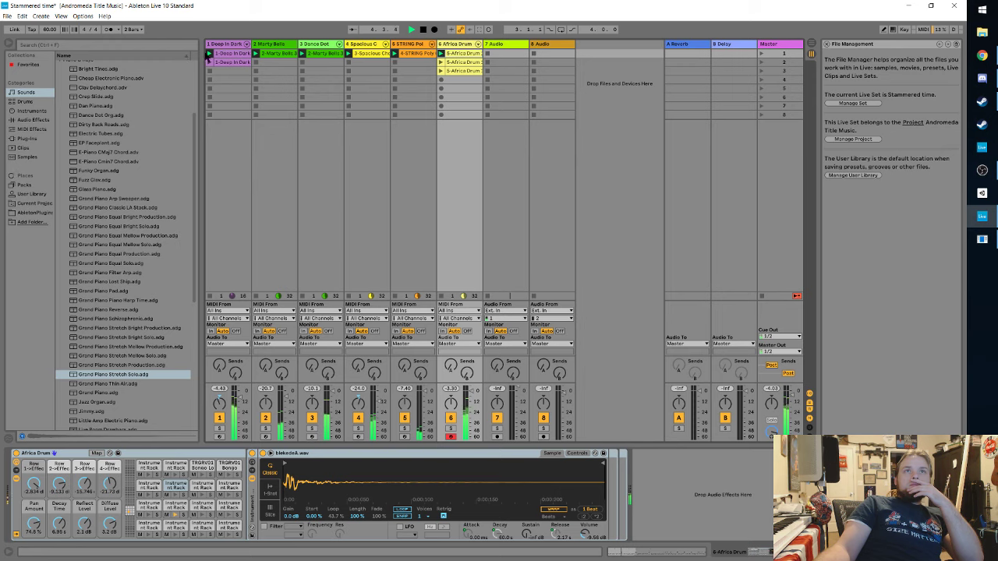
{"action": "left_click", "coordinate": [442, 63]}
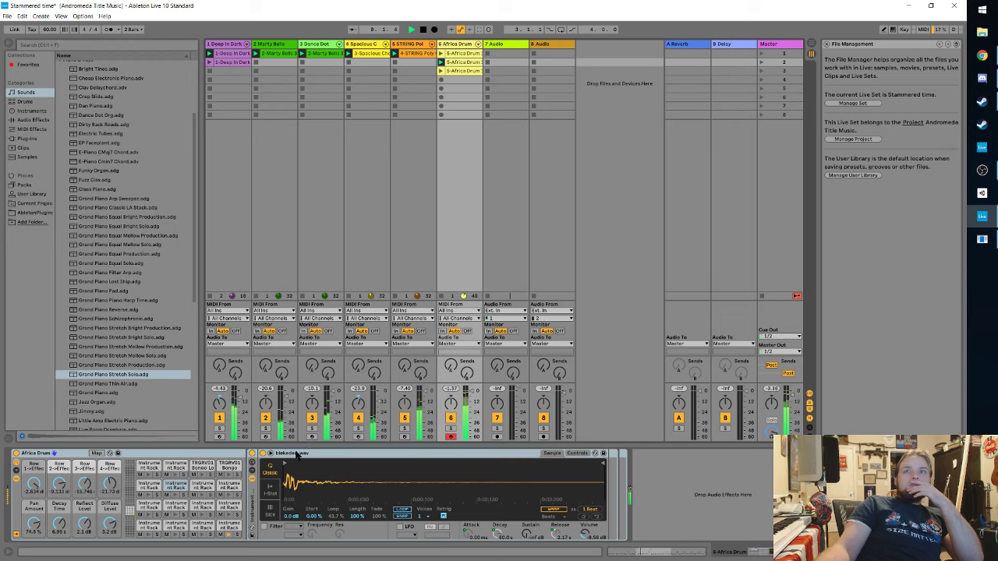
Step: Show the Africa Drum clip's notes, restart playback from the beginning and relaunch the track's first clip
{"action": "key", "text": "shift+Tab"}
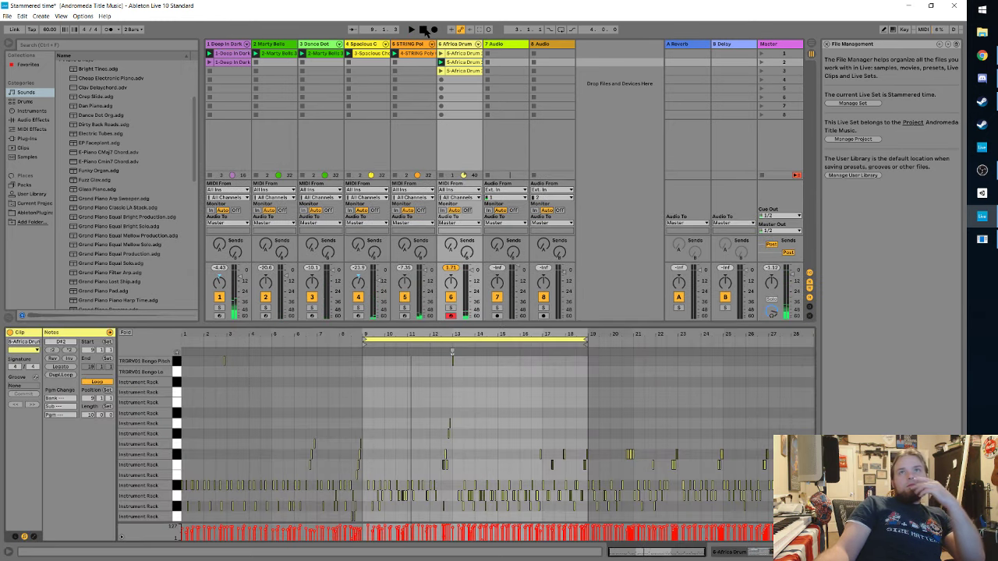
{"action": "left_click", "coordinate": [422, 29]}
{"action": "left_click", "coordinate": [411, 30]}
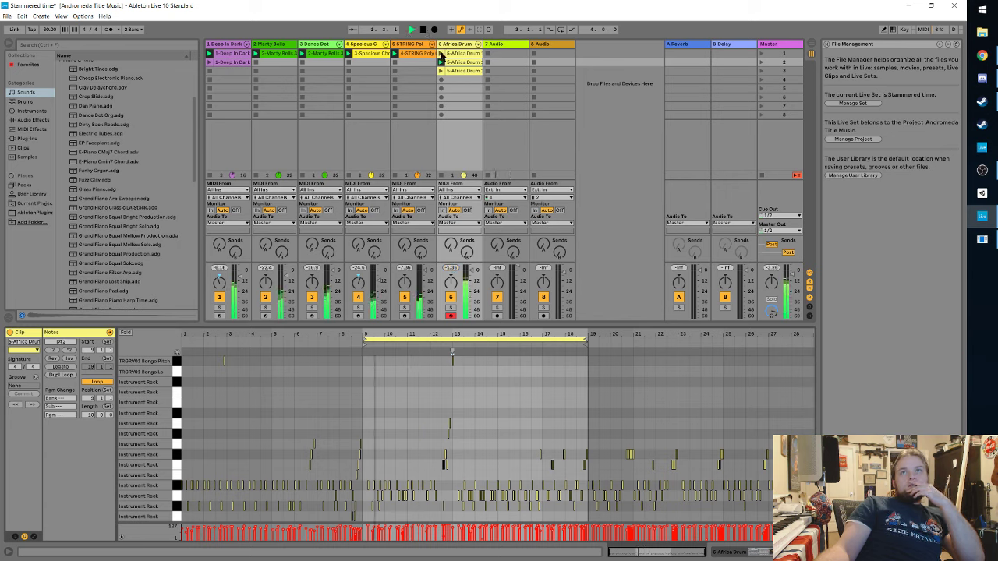
{"action": "left_click", "coordinate": [441, 54]}
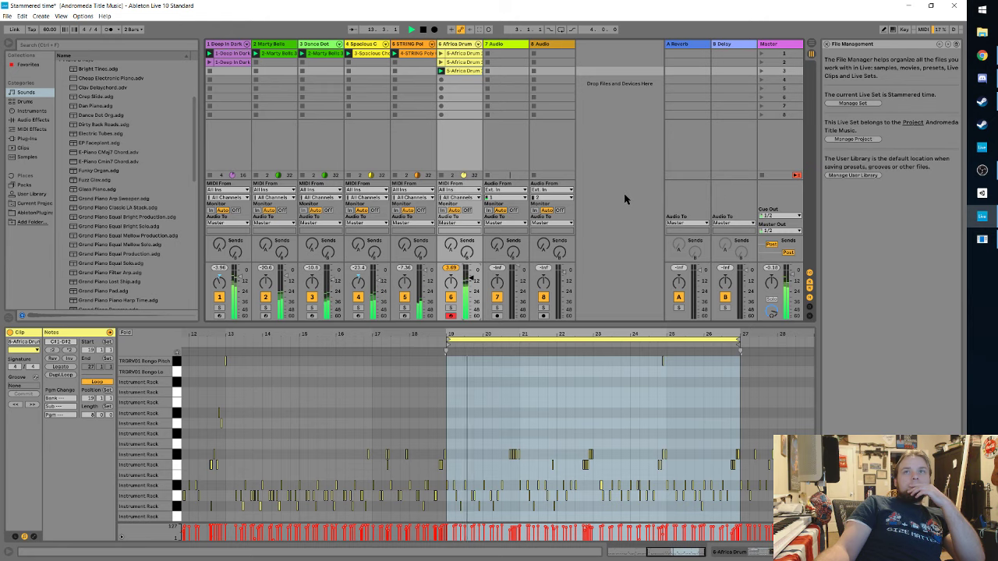
{"action": "left_click", "coordinate": [441, 57]}
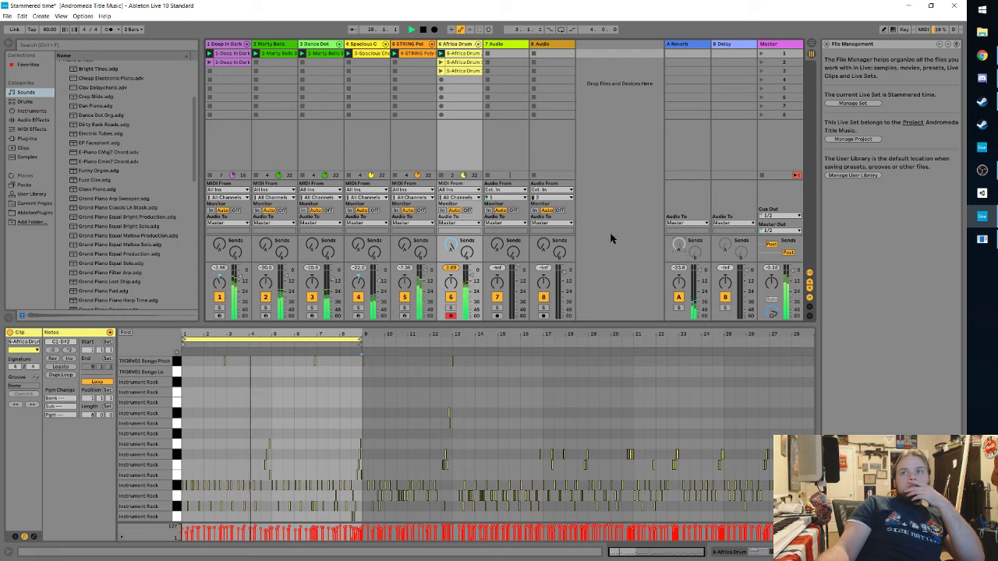
Step: Adjust the A Reverb return's own reverb send and raise the Dance Dot Org track's send to A Reverb
{"action": "left_click_drag", "start_coordinate": [678, 241], "coordinate": [678, 266]}
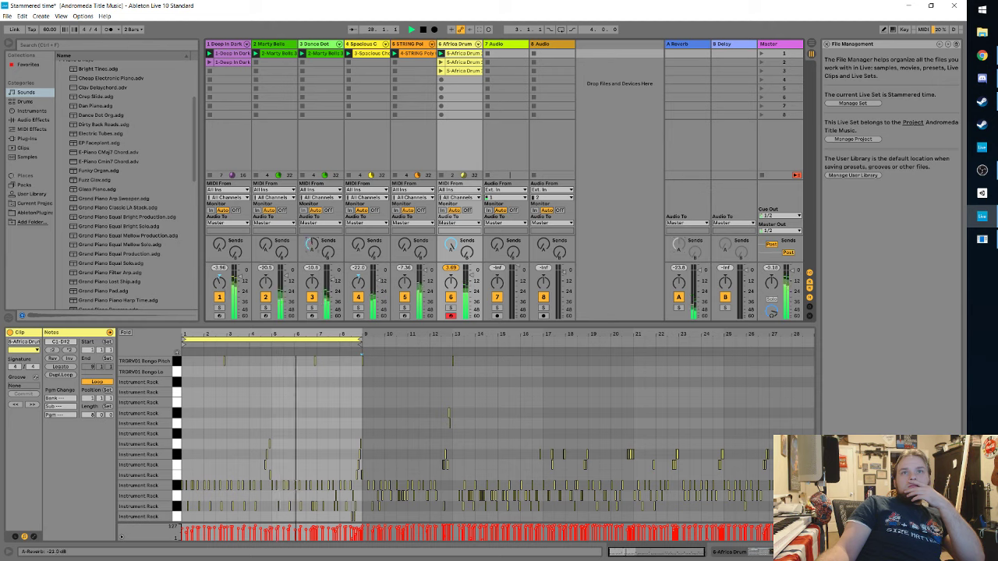
{"action": "left_click_drag", "start_coordinate": [310, 248], "coordinate": [310, 238]}
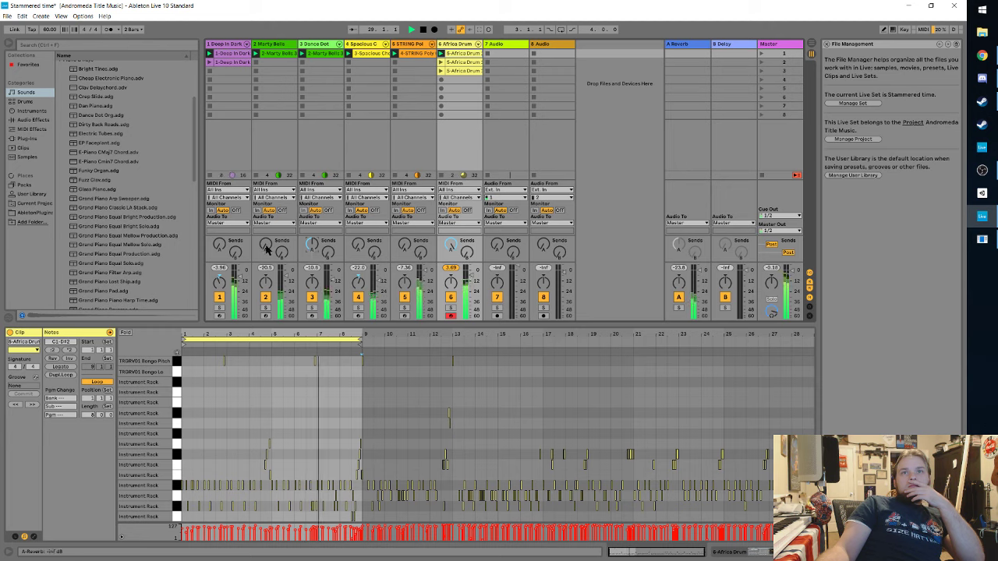
Step: Set the A Reverb sends of the Deep In Dark and Marty Bells tracks, and adjust the A Reverb return's panning
{"action": "mouse_move", "coordinate": [216, 246]}
{"action": "left_mouse_down"}
{"action": "mouse_move", "coordinate": [217, 232]}
{"action": "mouse_move", "coordinate": [227, 249]}
{"action": "left_mouse_up"}
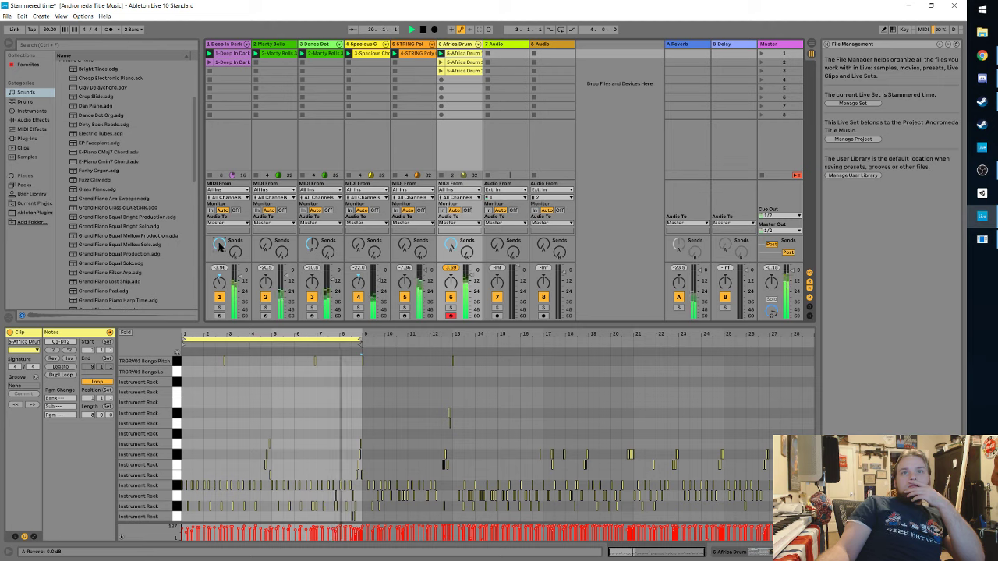
{"action": "left_click_drag", "start_coordinate": [220, 246], "coordinate": [219, 262]}
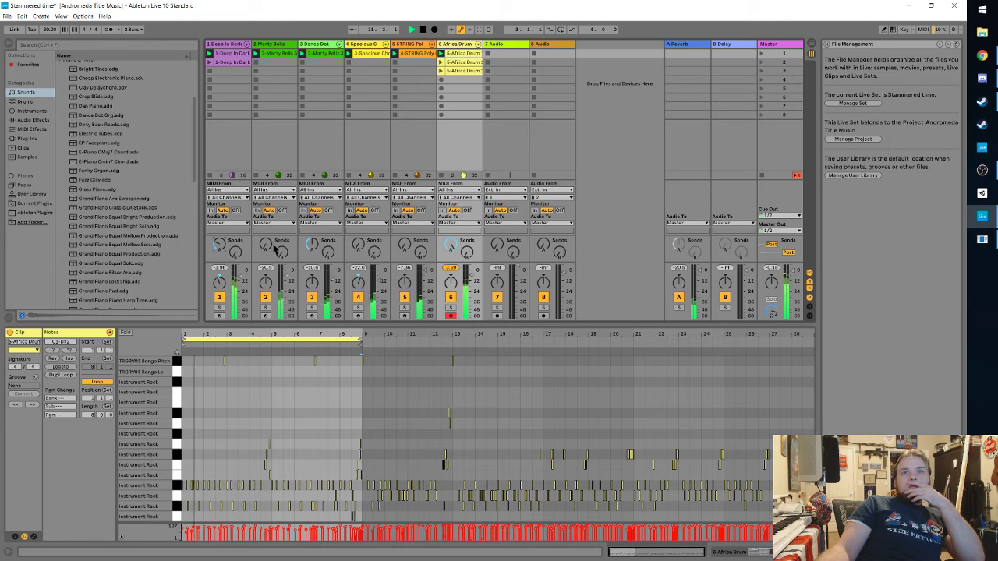
{"action": "left_click_drag", "start_coordinate": [273, 246], "coordinate": [285, 278]}
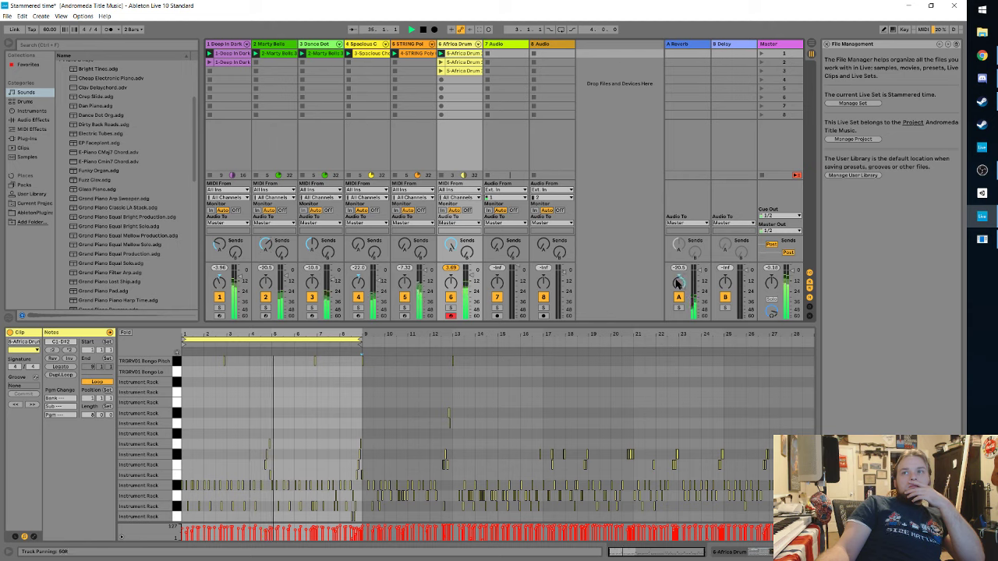
{"action": "left_click_drag", "start_coordinate": [678, 284], "coordinate": [678, 263]}
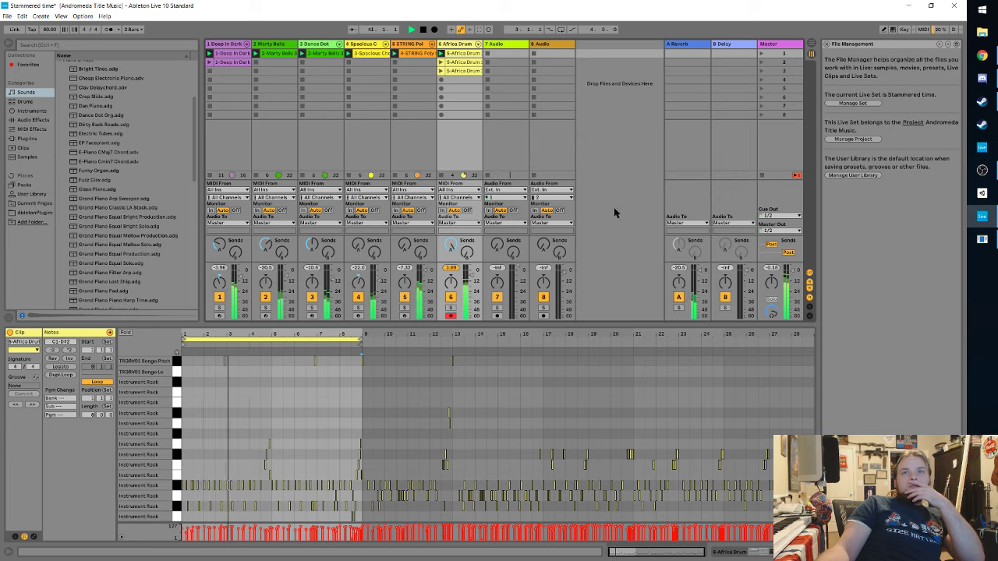
Step: Check the tracks in the Arrangement View, return to the Session View with playback stopped, and save the Live set
{"action": "left_click", "coordinate": [813, 44]}
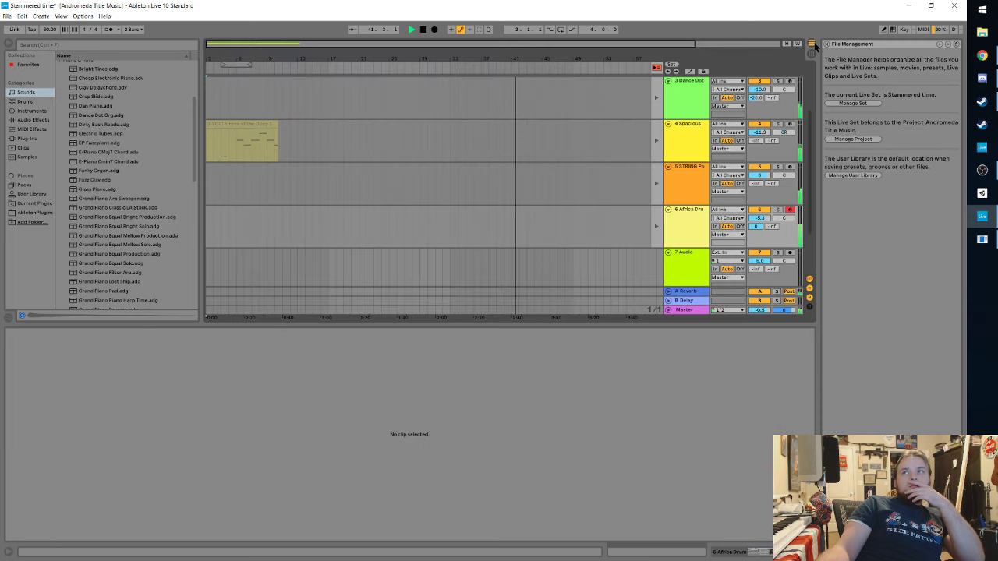
{"action": "scroll", "coordinate": [368, 184], "scroll_direction": "down", "scroll_amount": 1}
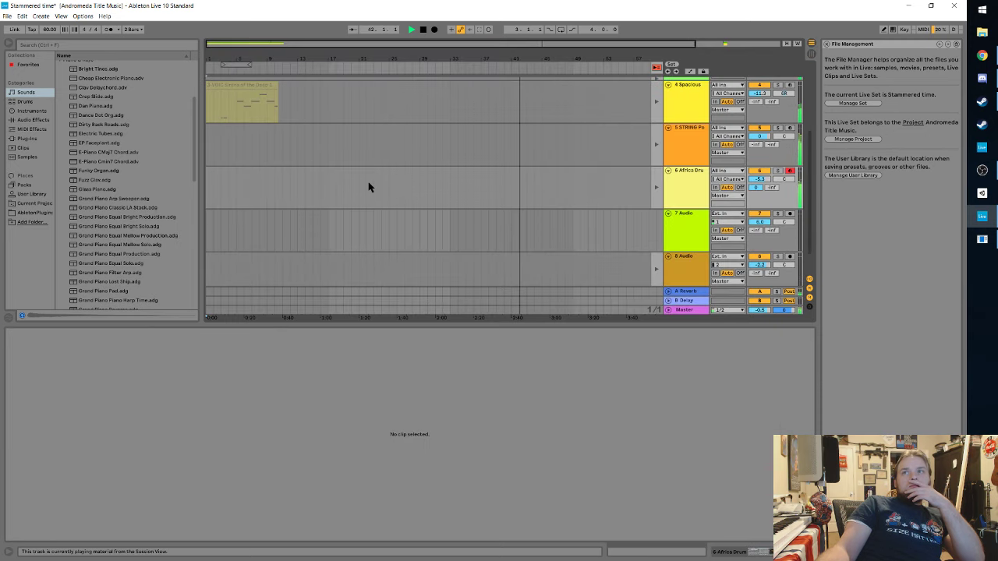
{"action": "scroll", "coordinate": [367, 184], "scroll_direction": "up", "scroll_amount": 3}
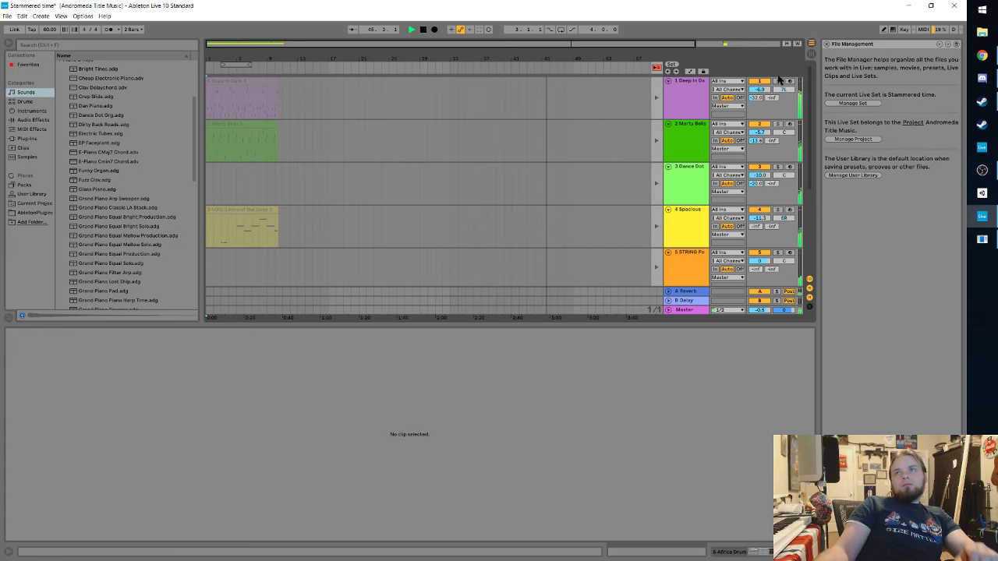
{"action": "left_click", "coordinate": [811, 53]}
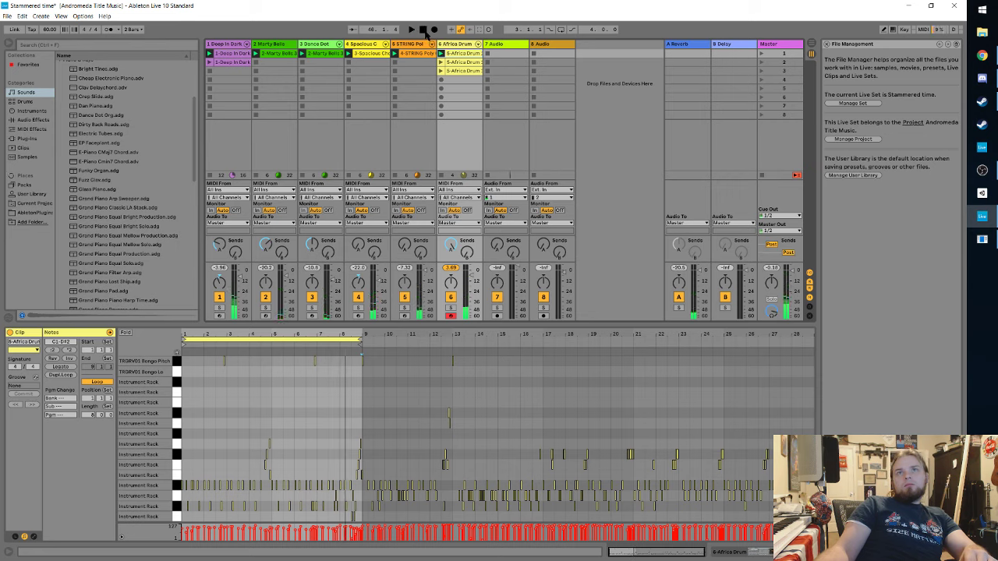
{"action": "key", "text": "ctrl+s"}
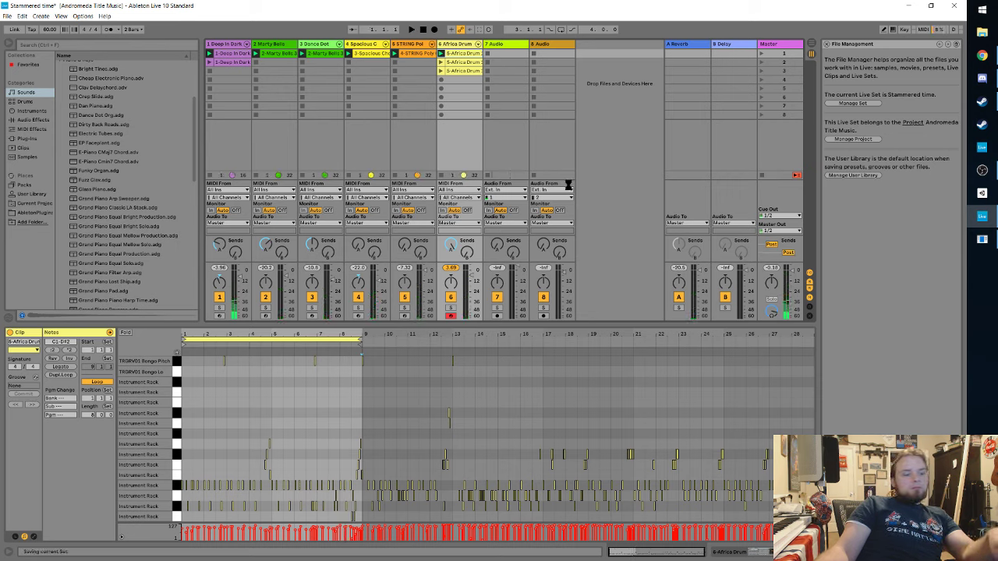